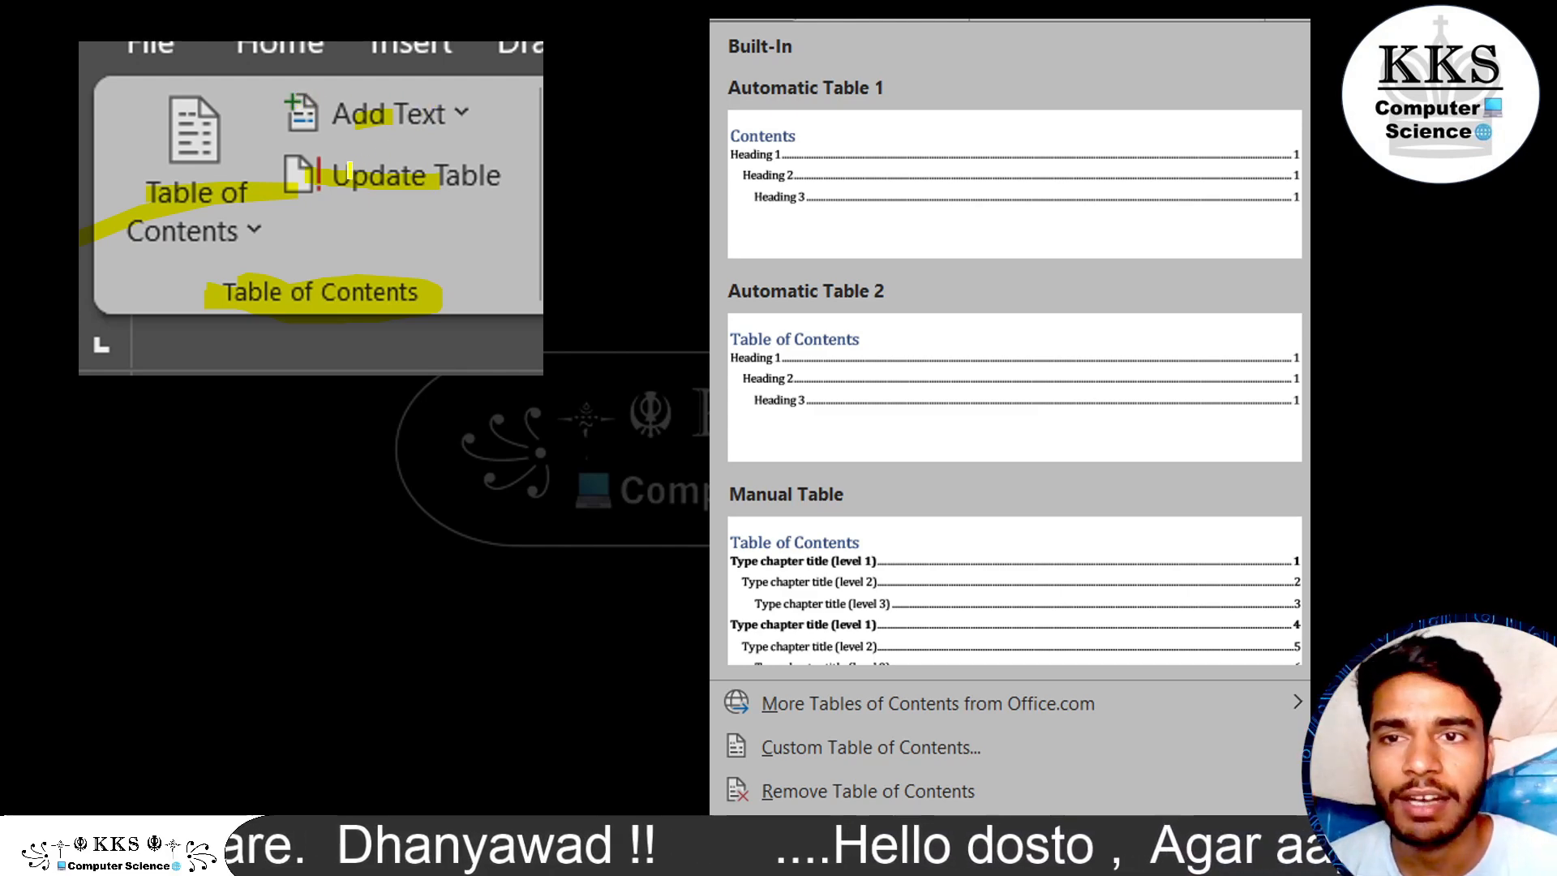
Highlight the Table of Contents commands, the built-in table previews, and the More, Custom and Remove options on the slide with ink.
{"action": "left_click_drag", "start_coordinate": [349, 172], "coordinate": [451, 177]}
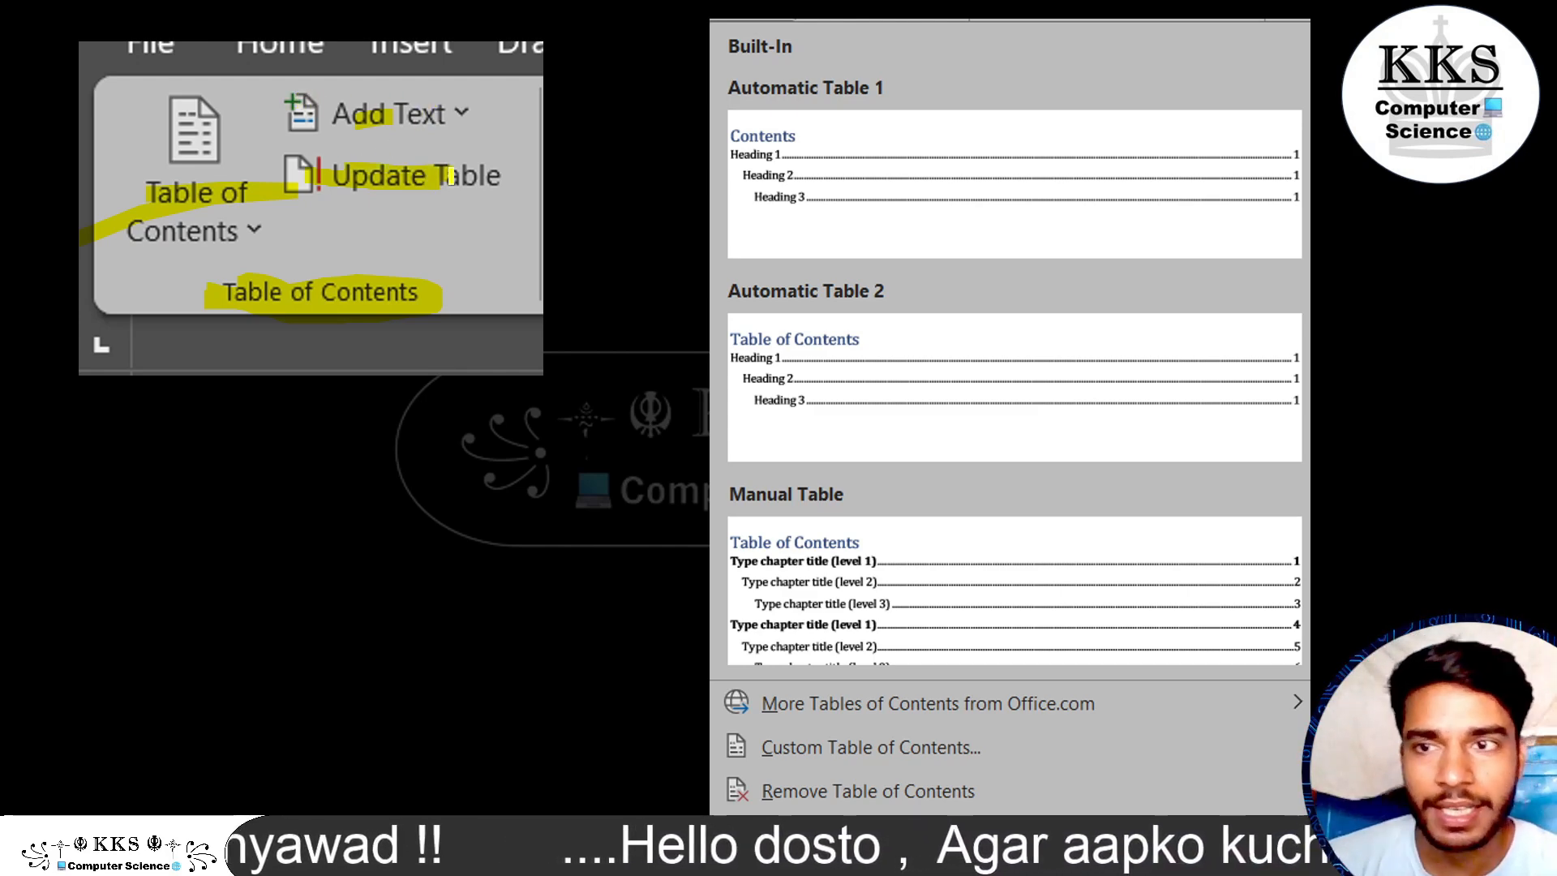
{"action": "left_click_drag", "start_coordinate": [309, 229], "coordinate": [104, 231]}
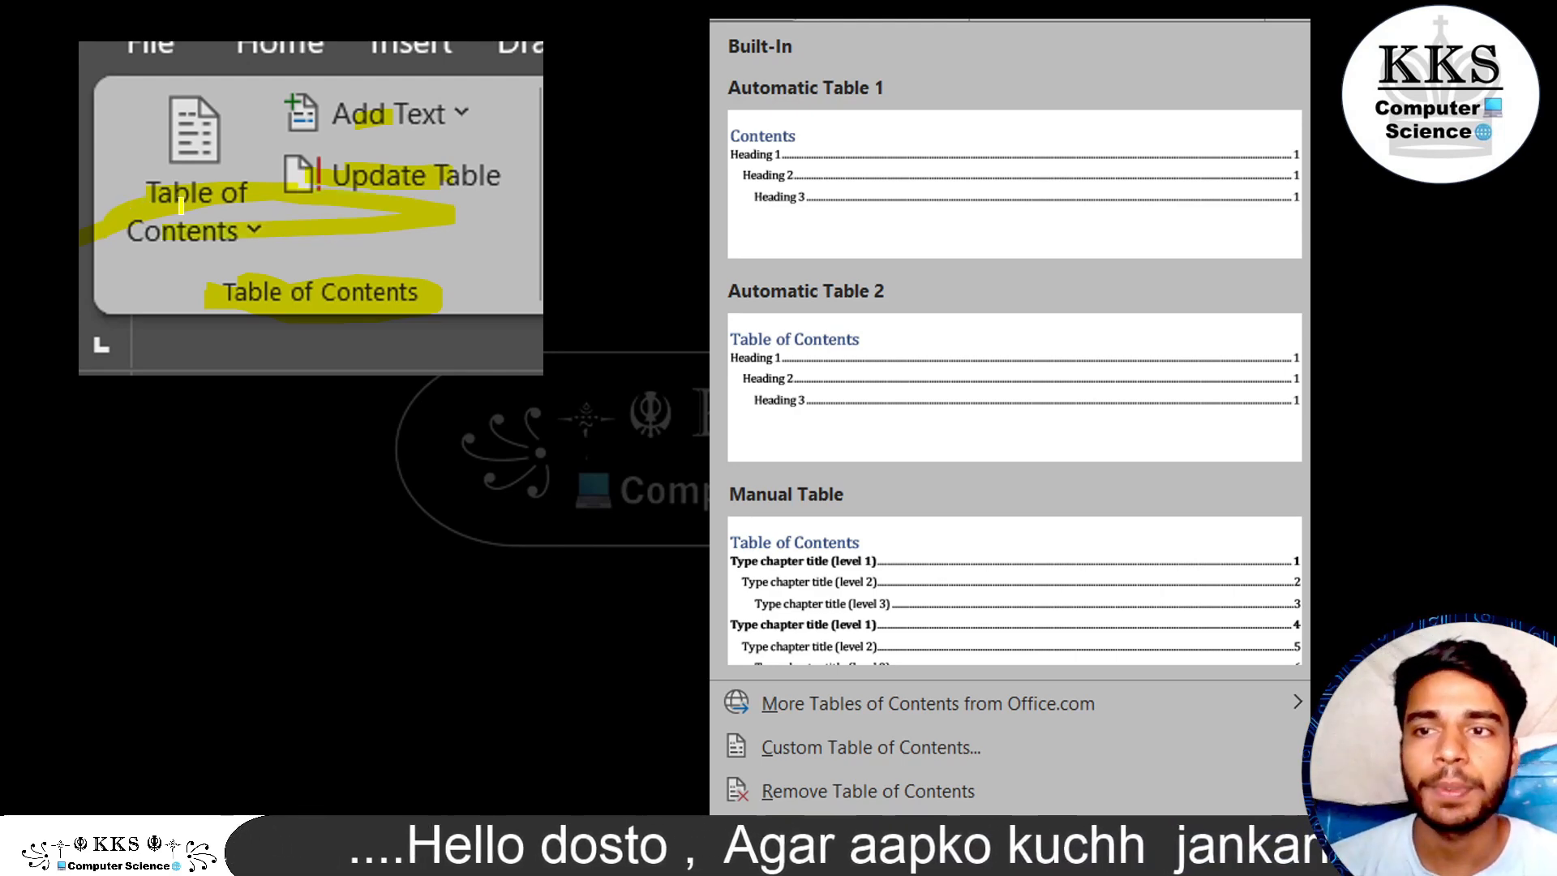
{"action": "mouse_move", "coordinate": [829, 54]}
{"action": "left_mouse_down"}
{"action": "mouse_move", "coordinate": [843, 465]}
{"action": "mouse_move", "coordinate": [941, 628]}
{"action": "mouse_move", "coordinate": [891, 176]}
{"action": "mouse_move", "coordinate": [853, 31]}
{"action": "mouse_move", "coordinate": [826, 71]}
{"action": "left_mouse_up"}
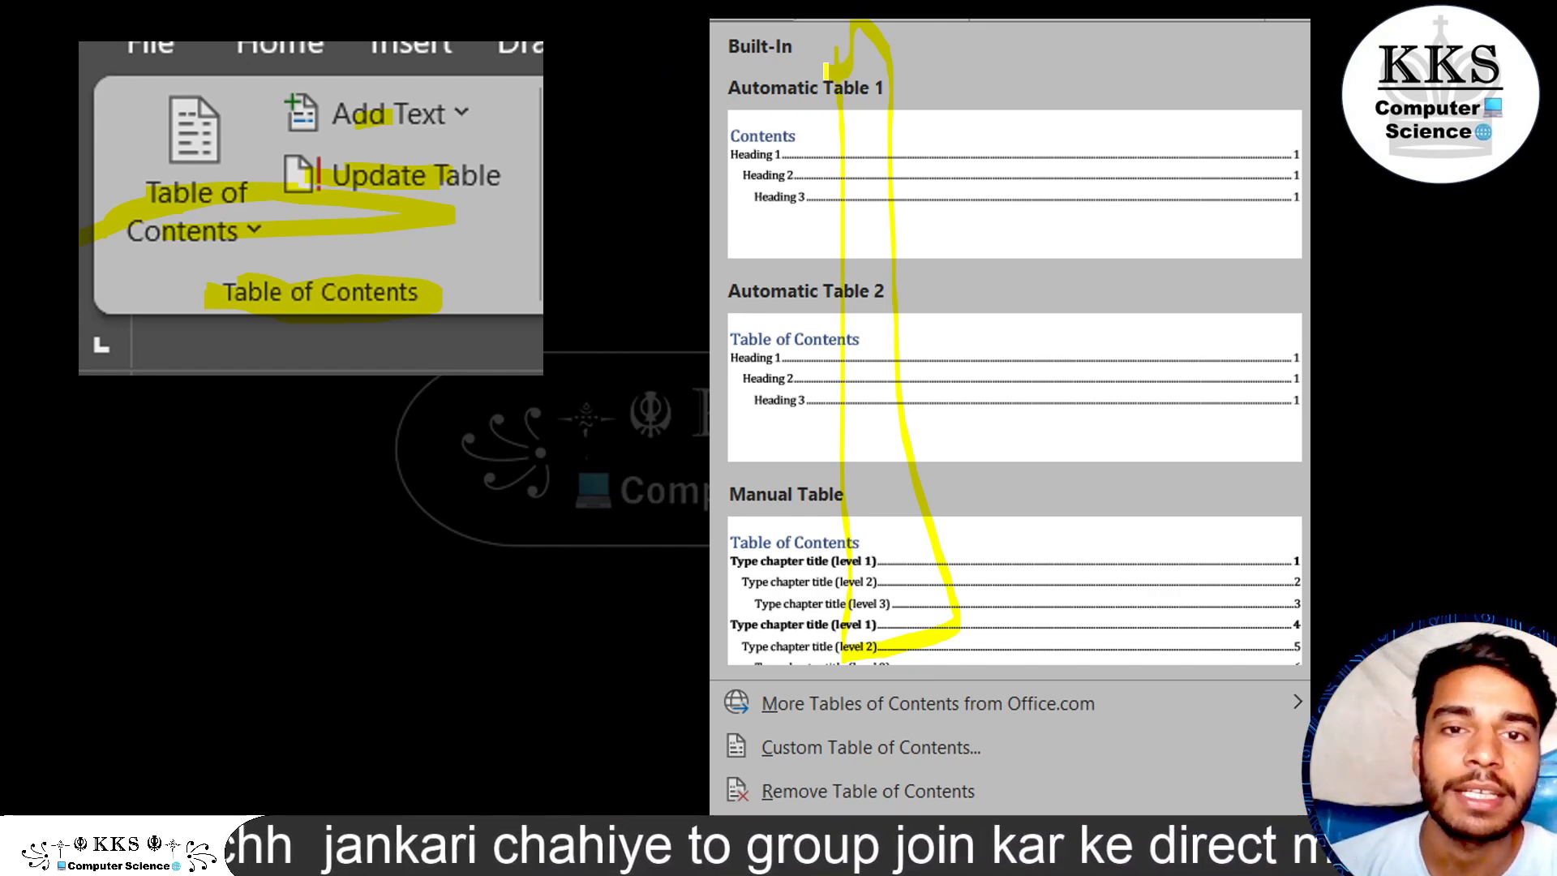
{"action": "left_click_drag", "start_coordinate": [729, 136], "coordinate": [825, 136]}
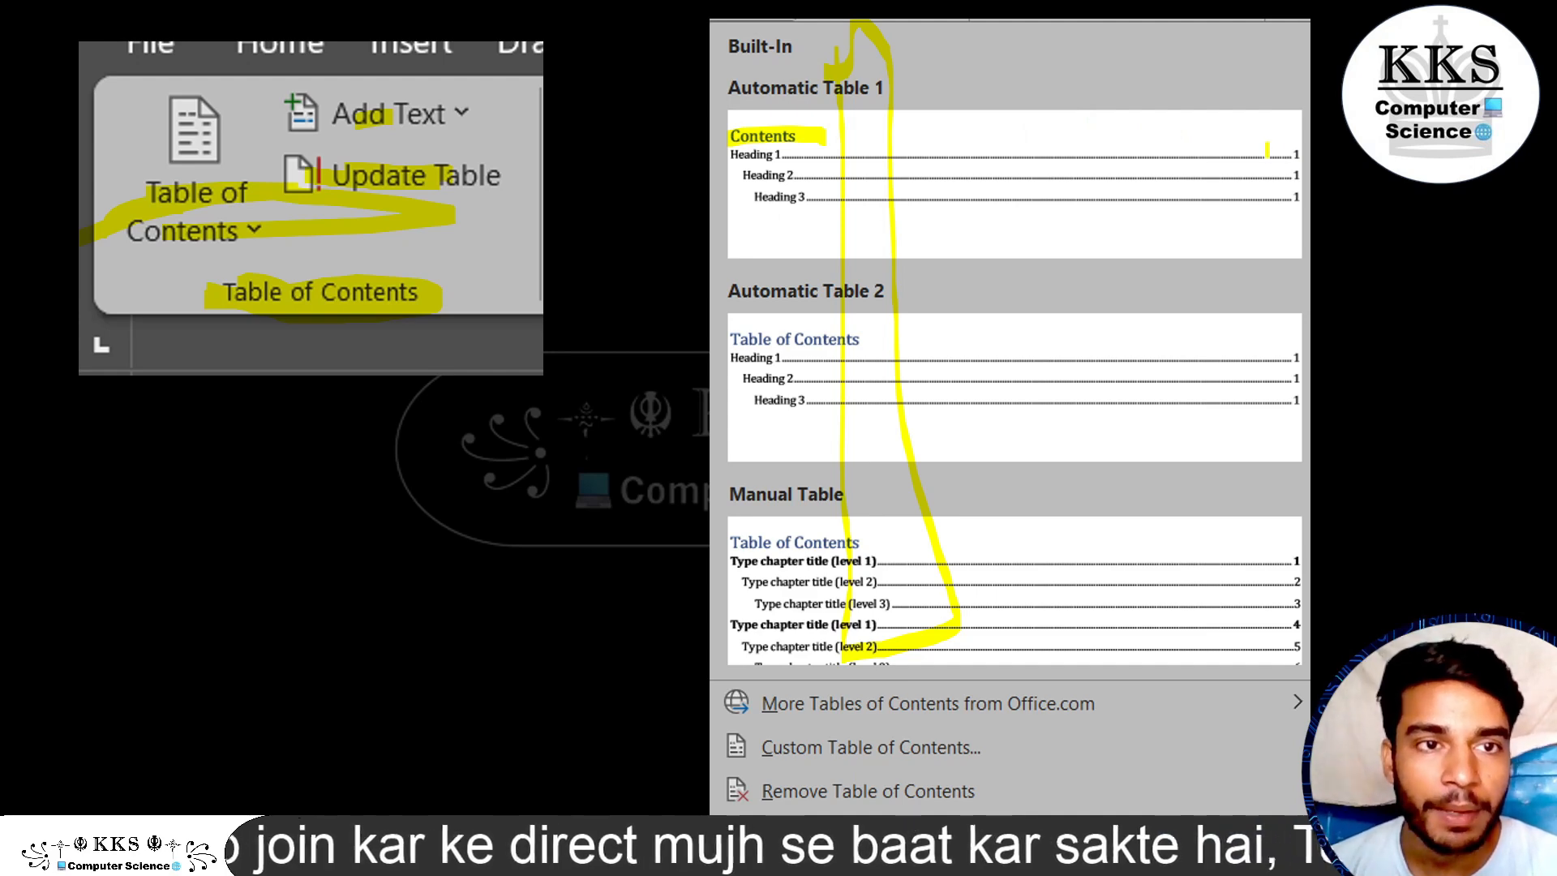
{"action": "mouse_move", "coordinate": [1268, 147]}
{"action": "left_mouse_down"}
{"action": "mouse_move", "coordinate": [1302, 167]}
{"action": "mouse_move", "coordinate": [1294, 200]}
{"action": "left_mouse_up"}
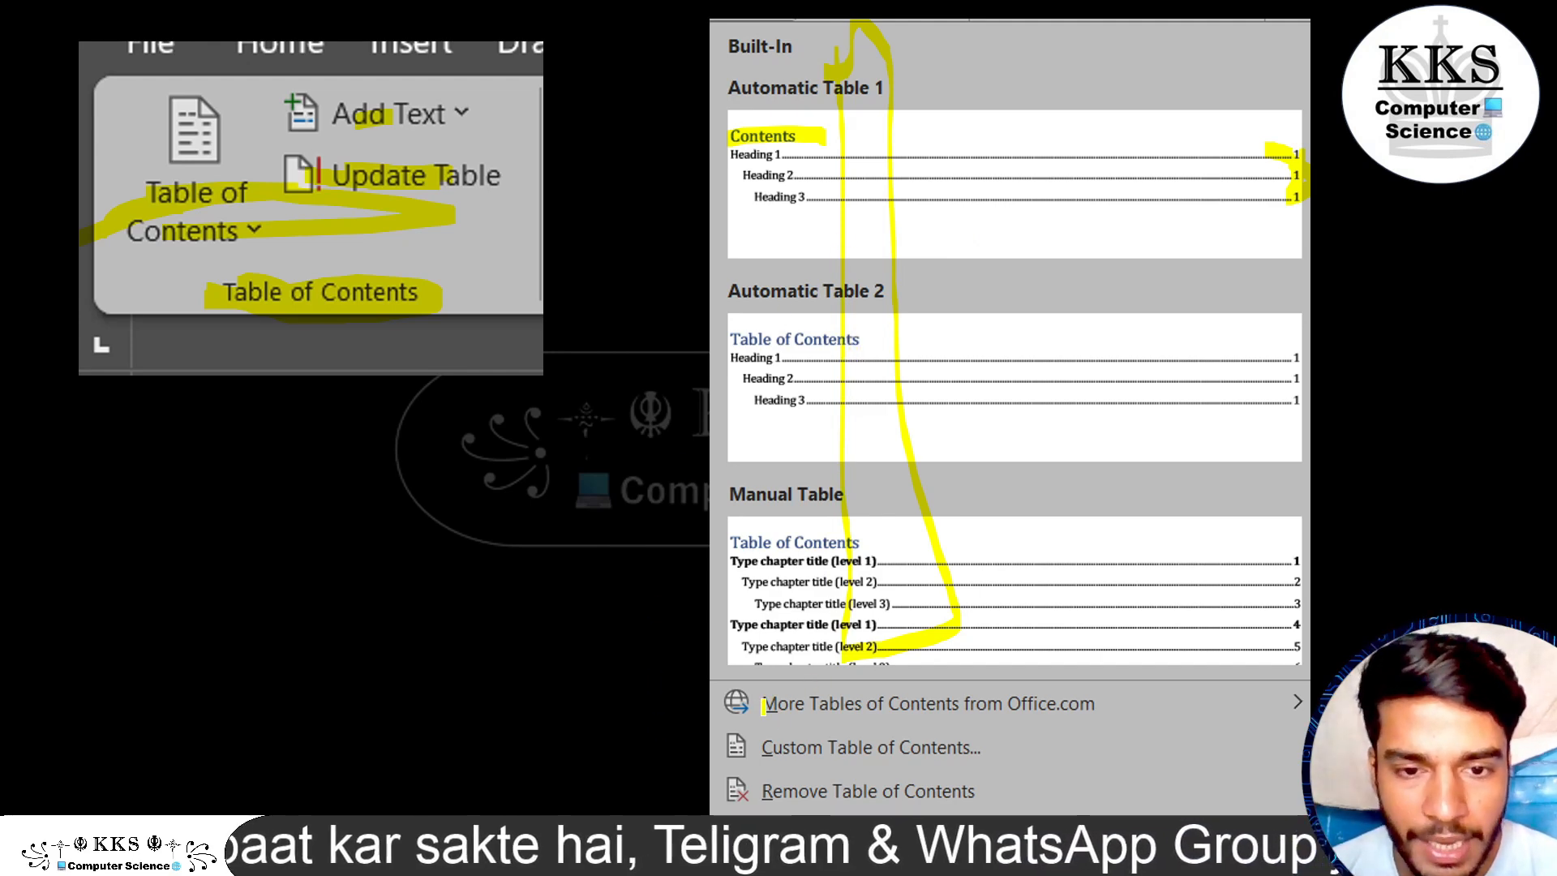
{"action": "left_click_drag", "start_coordinate": [754, 701], "coordinate": [1050, 702]}
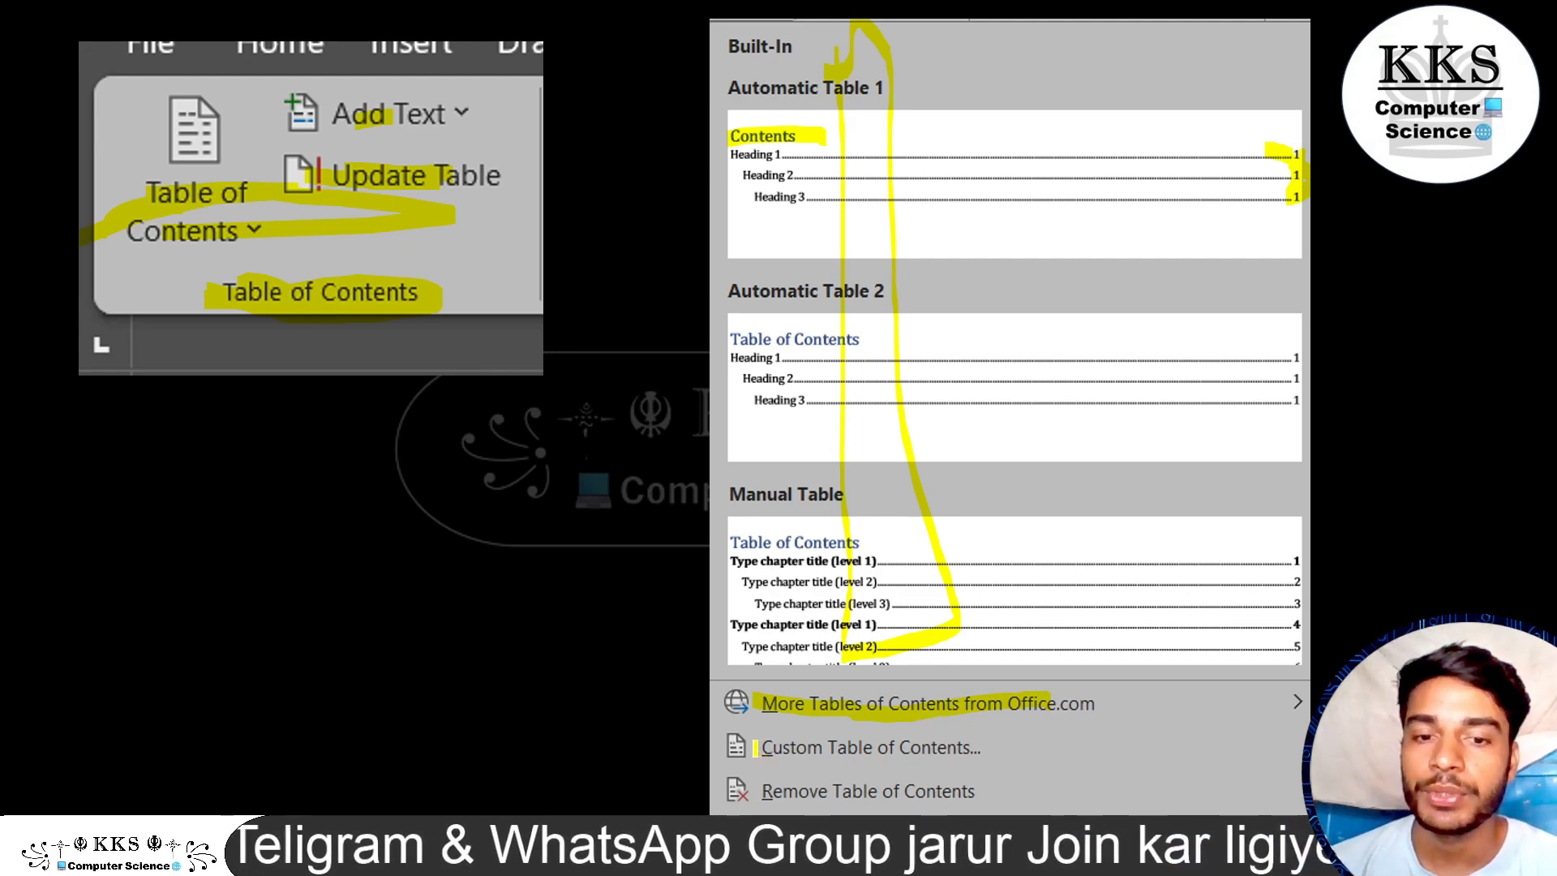
{"action": "left_click_drag", "start_coordinate": [753, 747], "coordinate": [953, 744]}
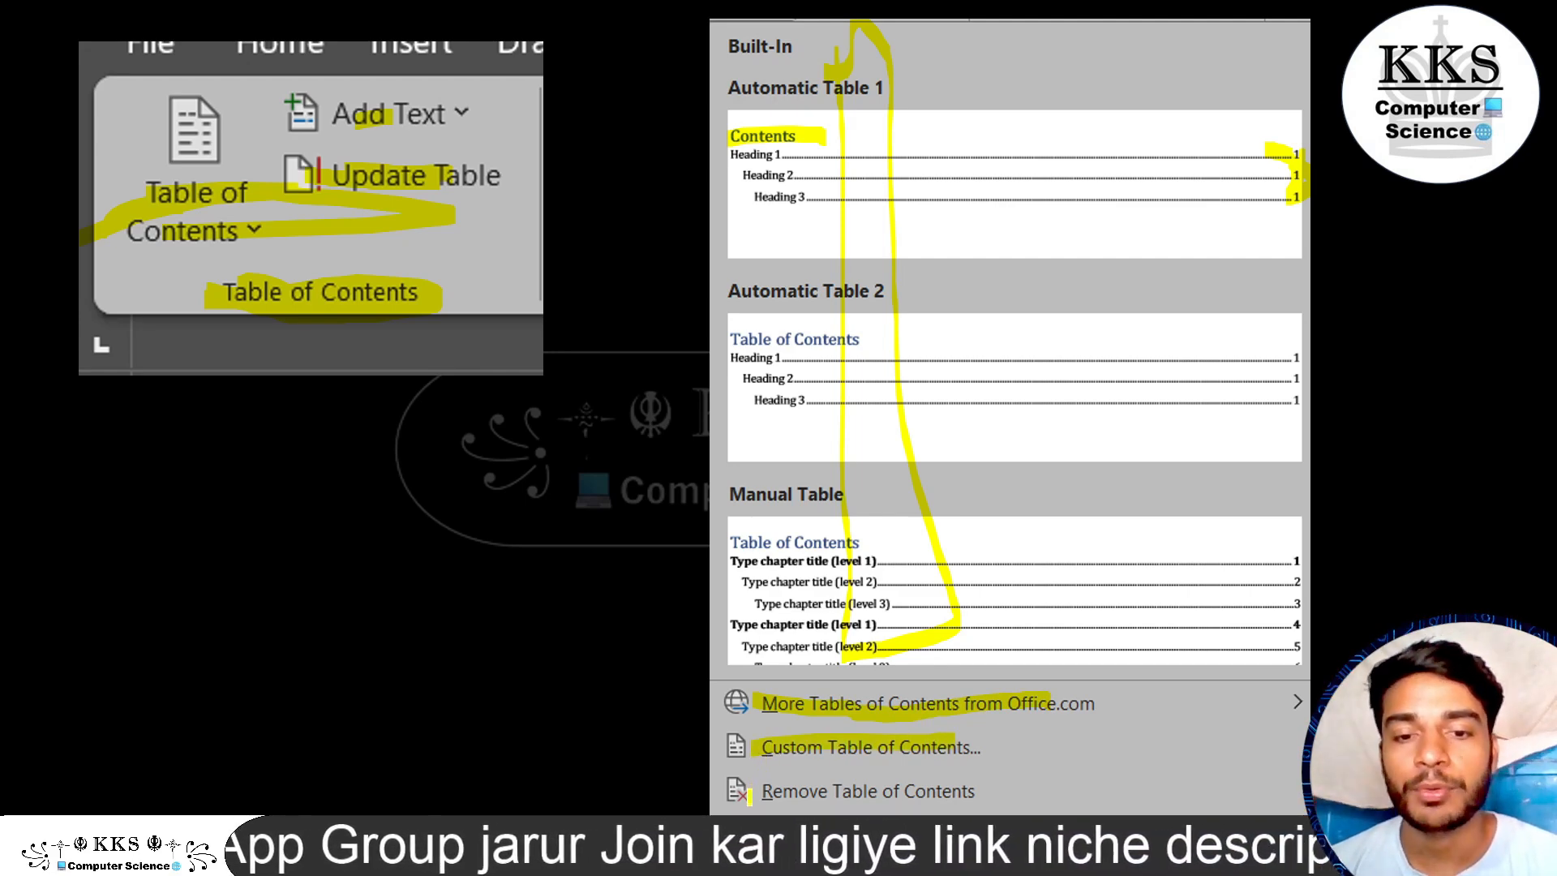
{"action": "left_click_drag", "start_coordinate": [801, 791], "coordinate": [909, 784]}
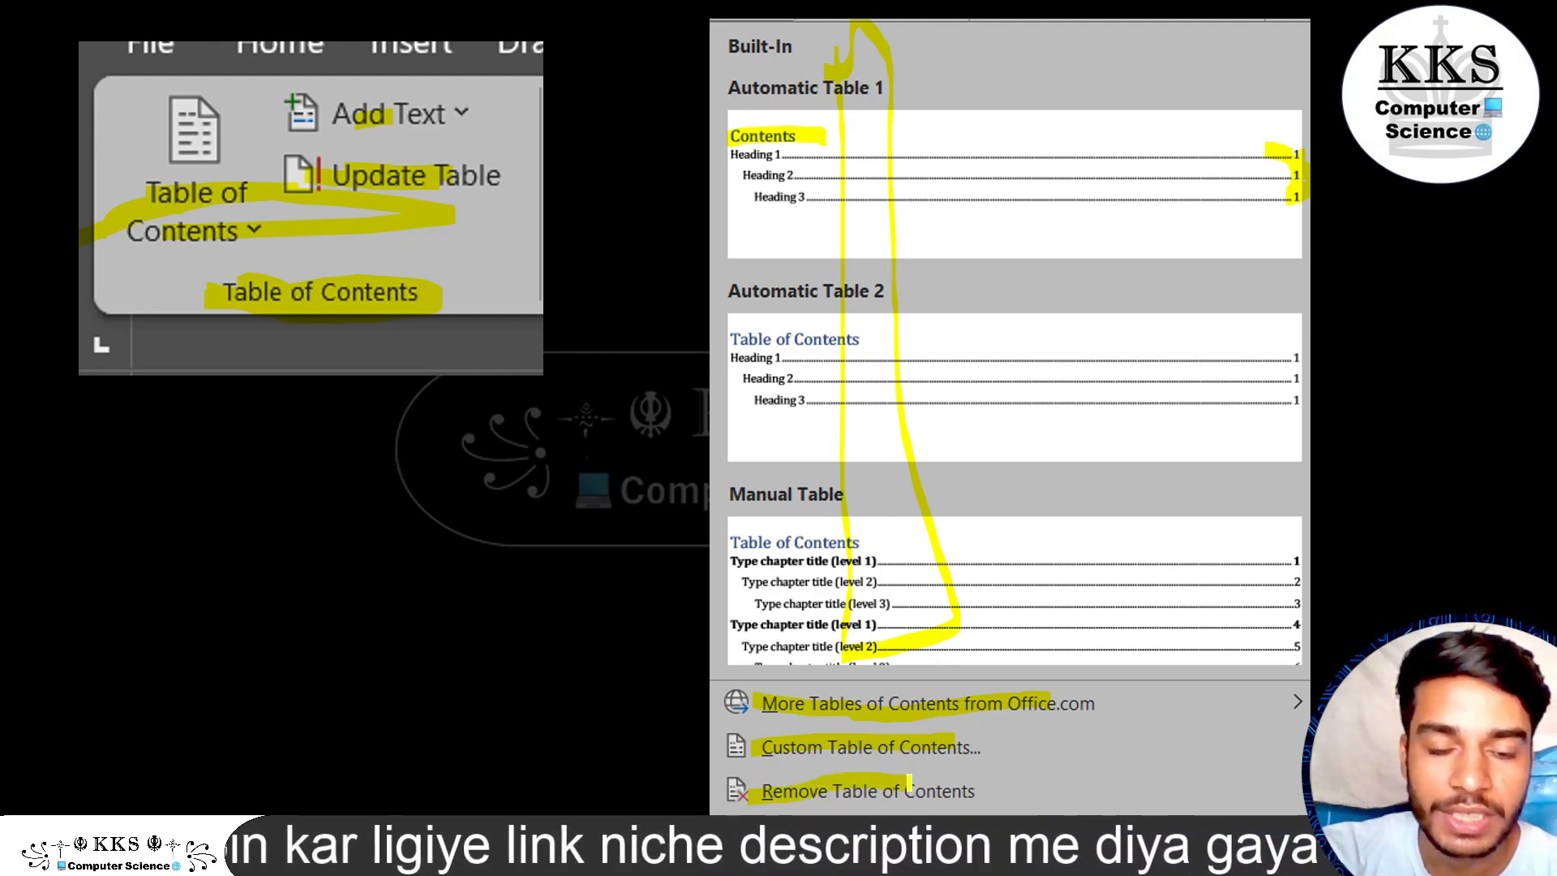
End the slide show, discard the ink annotations, and switch to the MS Word Tutorial document in Word.
{"action": "key", "text": "Escape"}
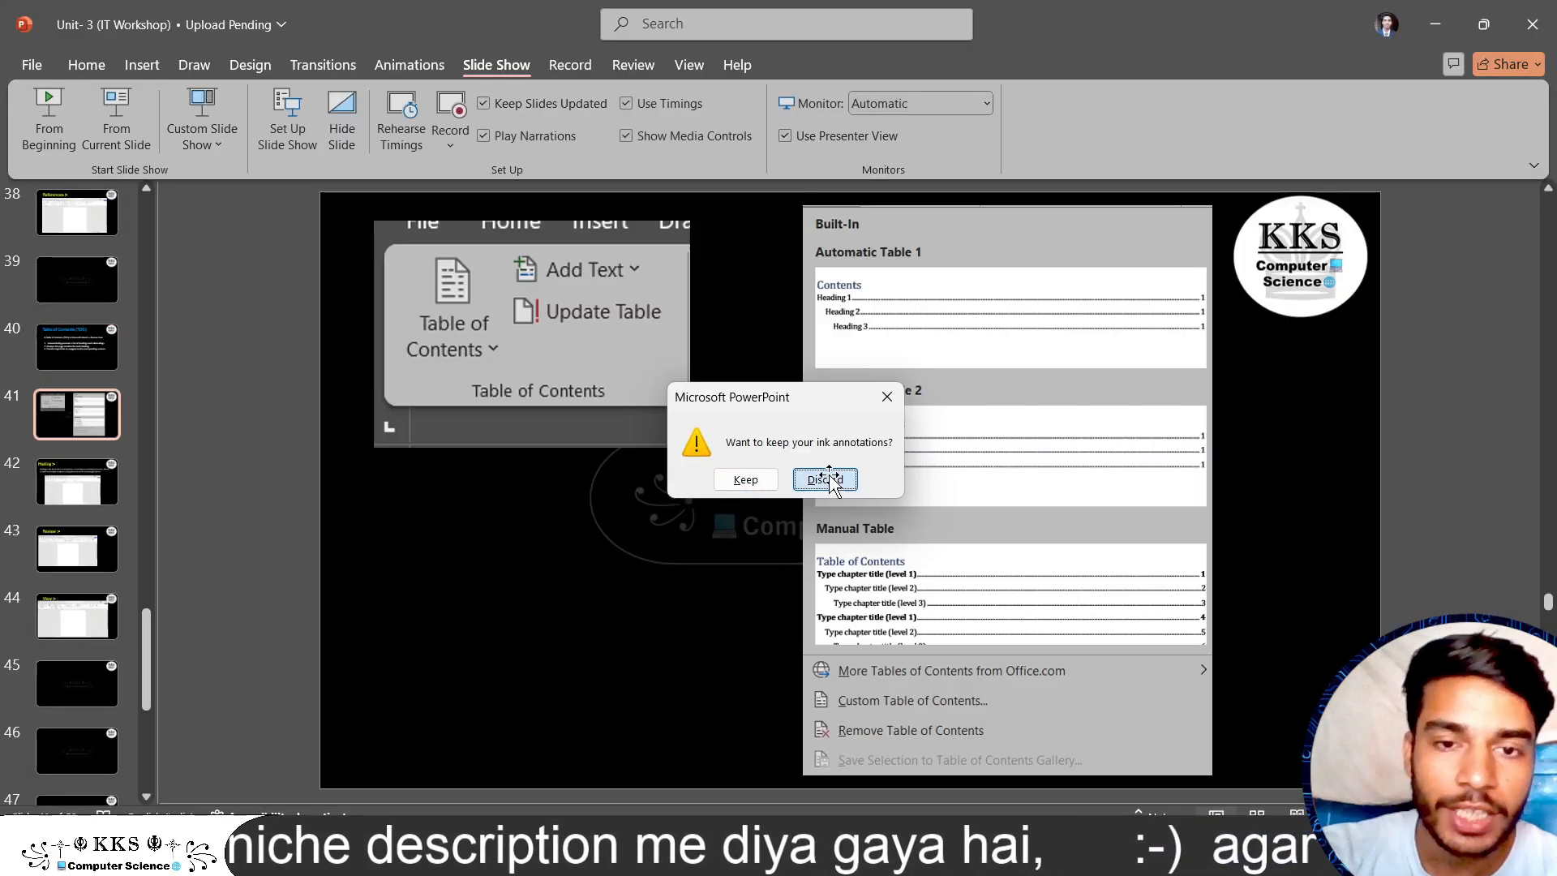
{"action": "left_click", "coordinate": [826, 480]}
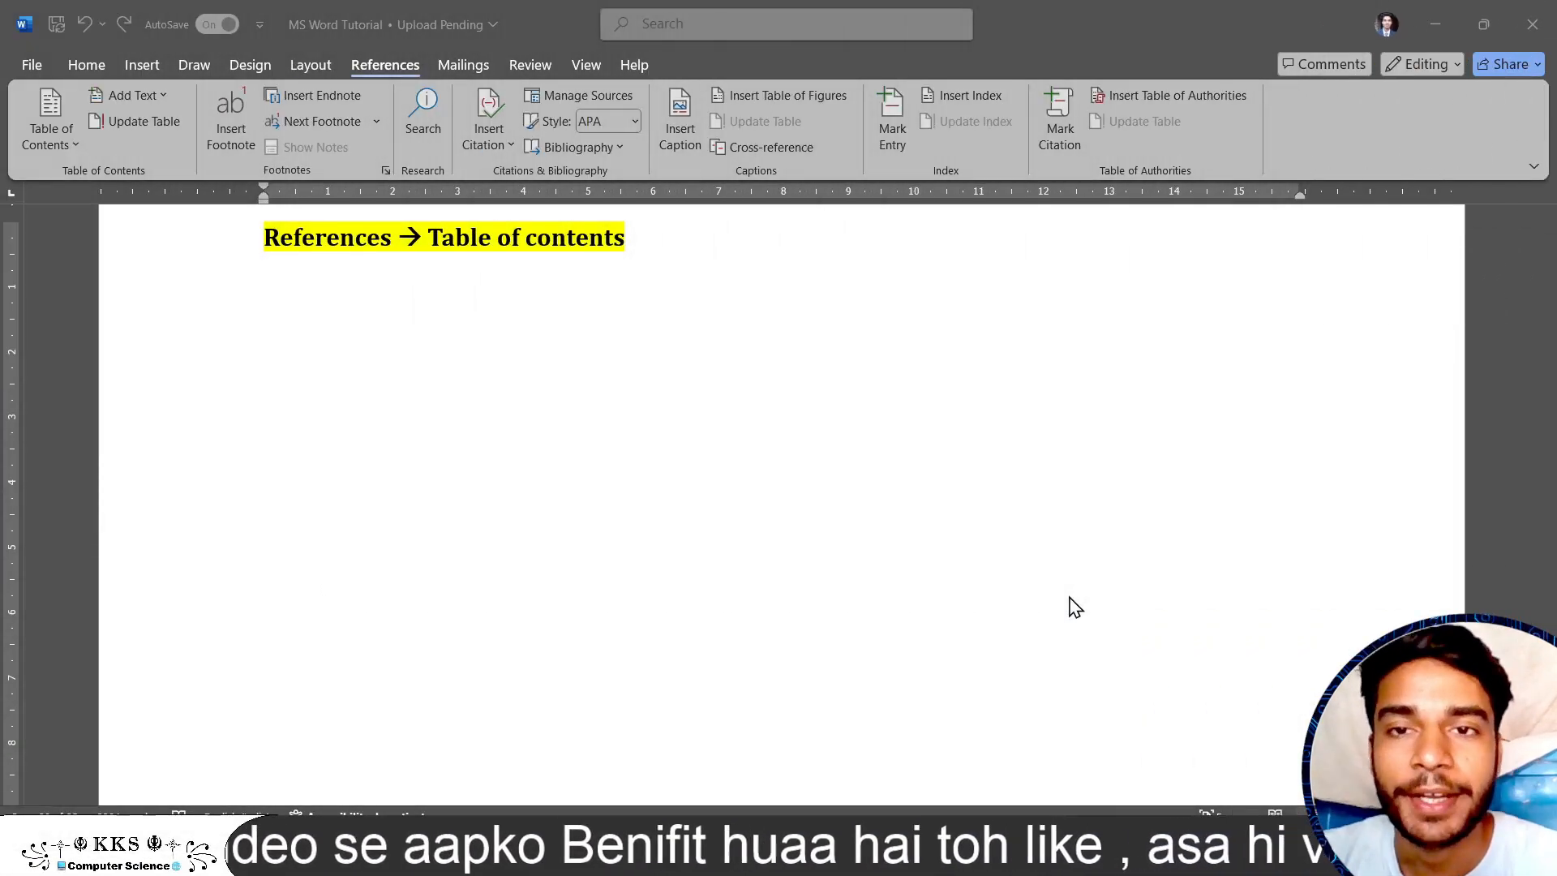
{"action": "left_click", "coordinate": [1054, 61]}
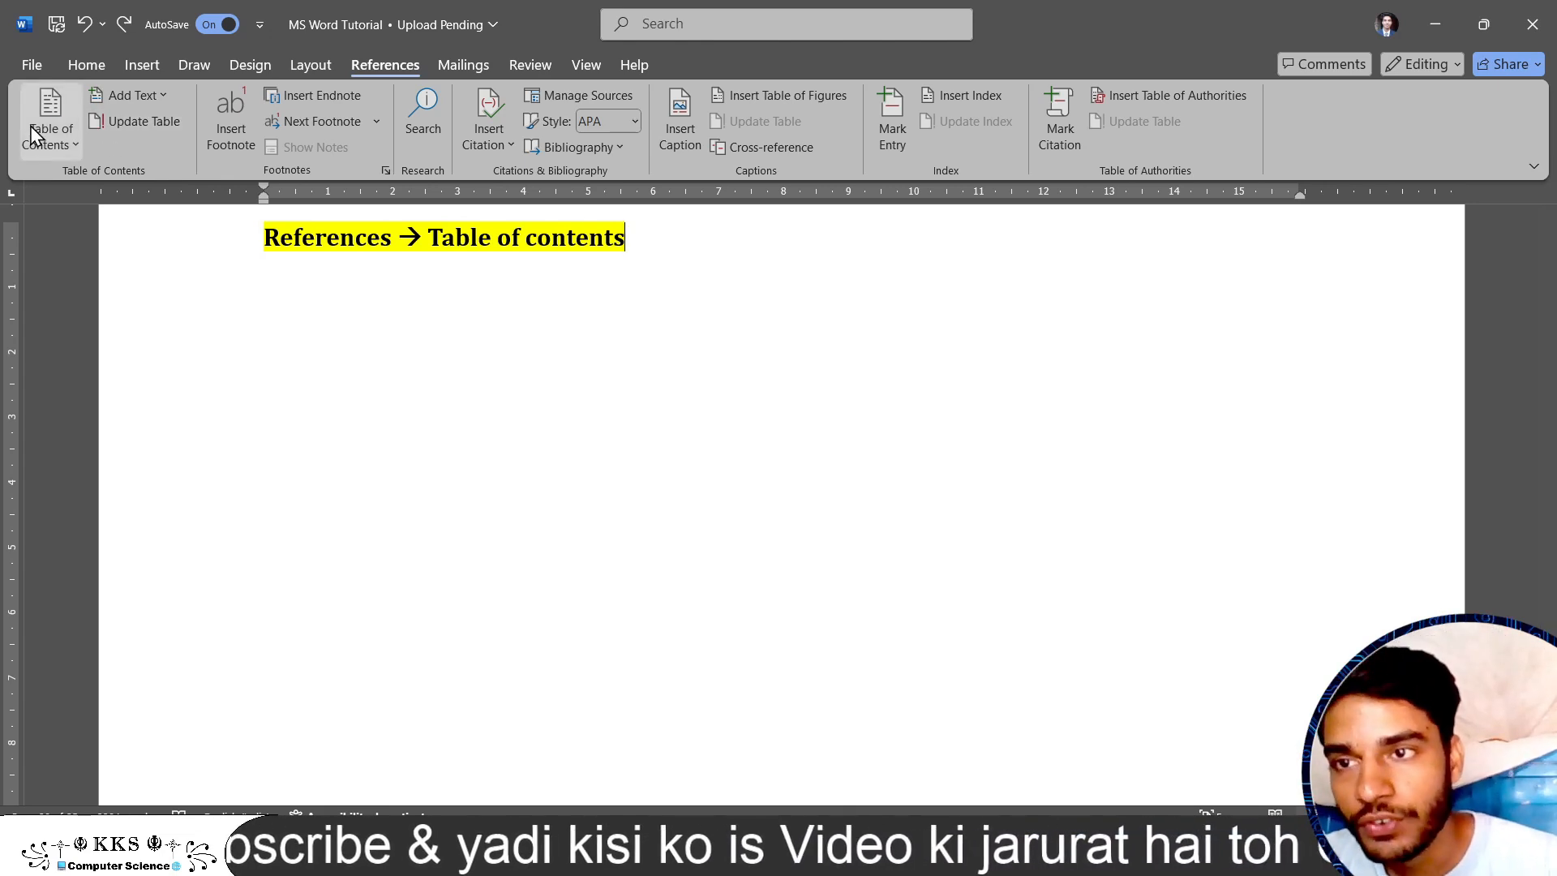
{"action": "left_click", "coordinate": [50, 130]}
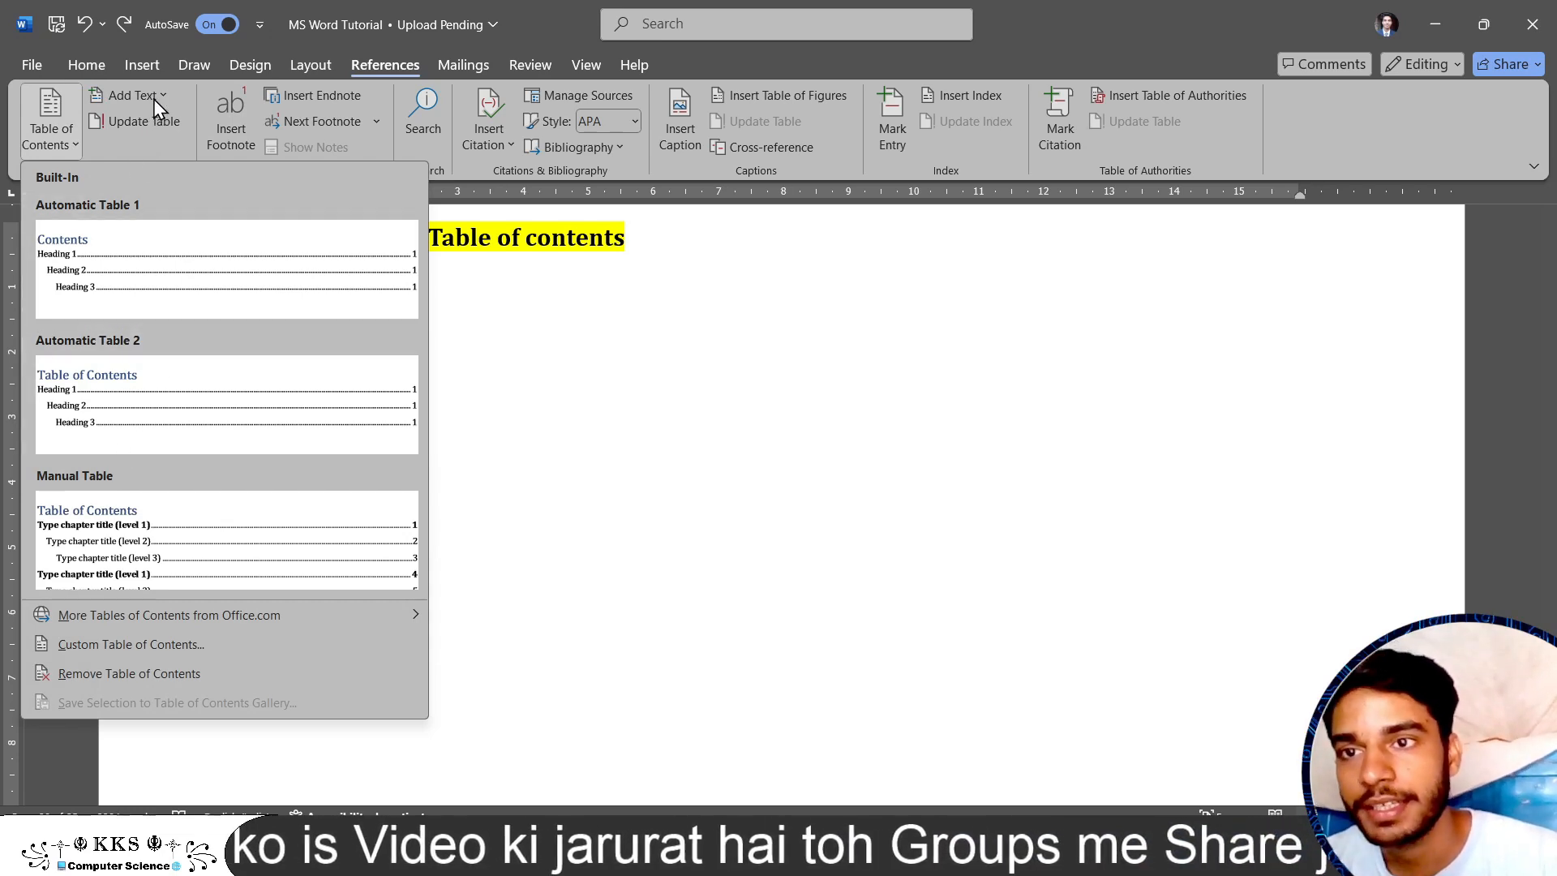
{"action": "left_click", "coordinate": [153, 96]}
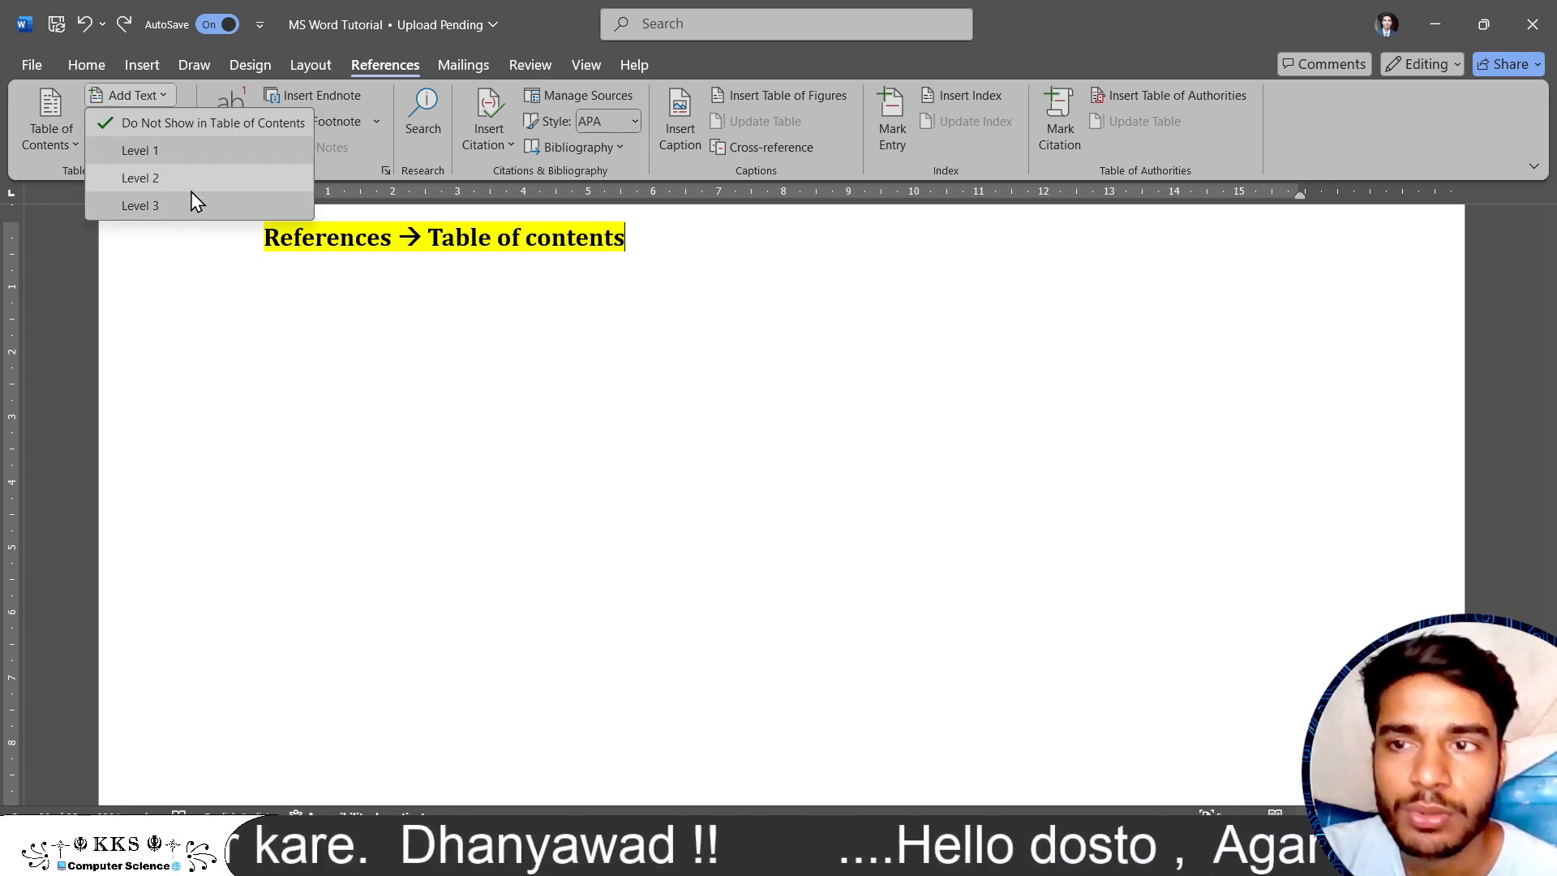
Generate sample paragraphs below the "References → Table of contents" line with =rand().
{"action": "left_click", "coordinate": [646, 235]}
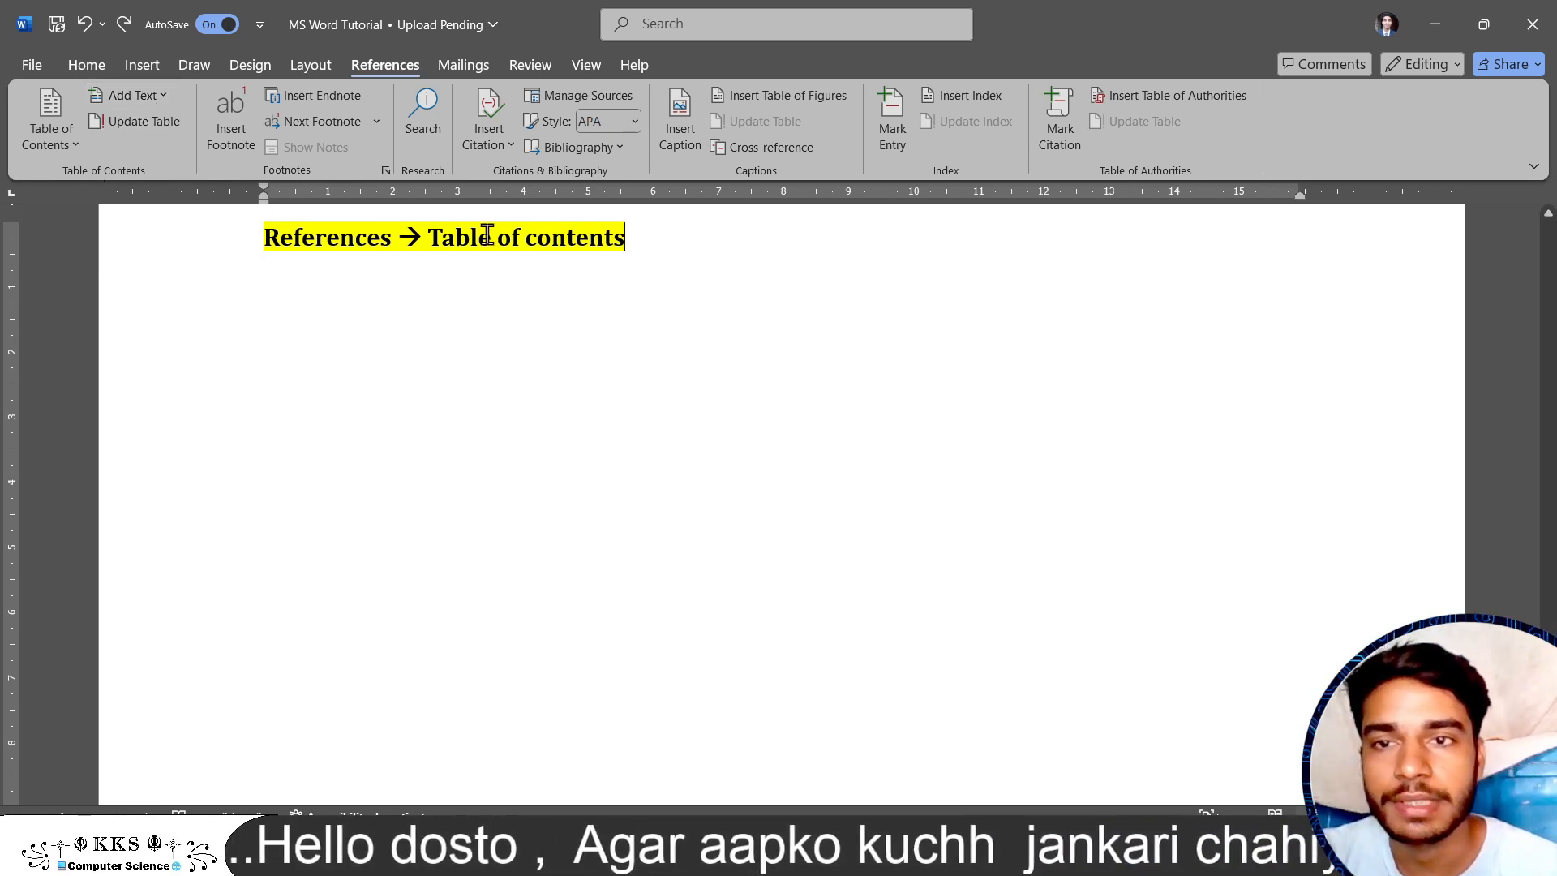
{"action": "key", "text": "Return"}
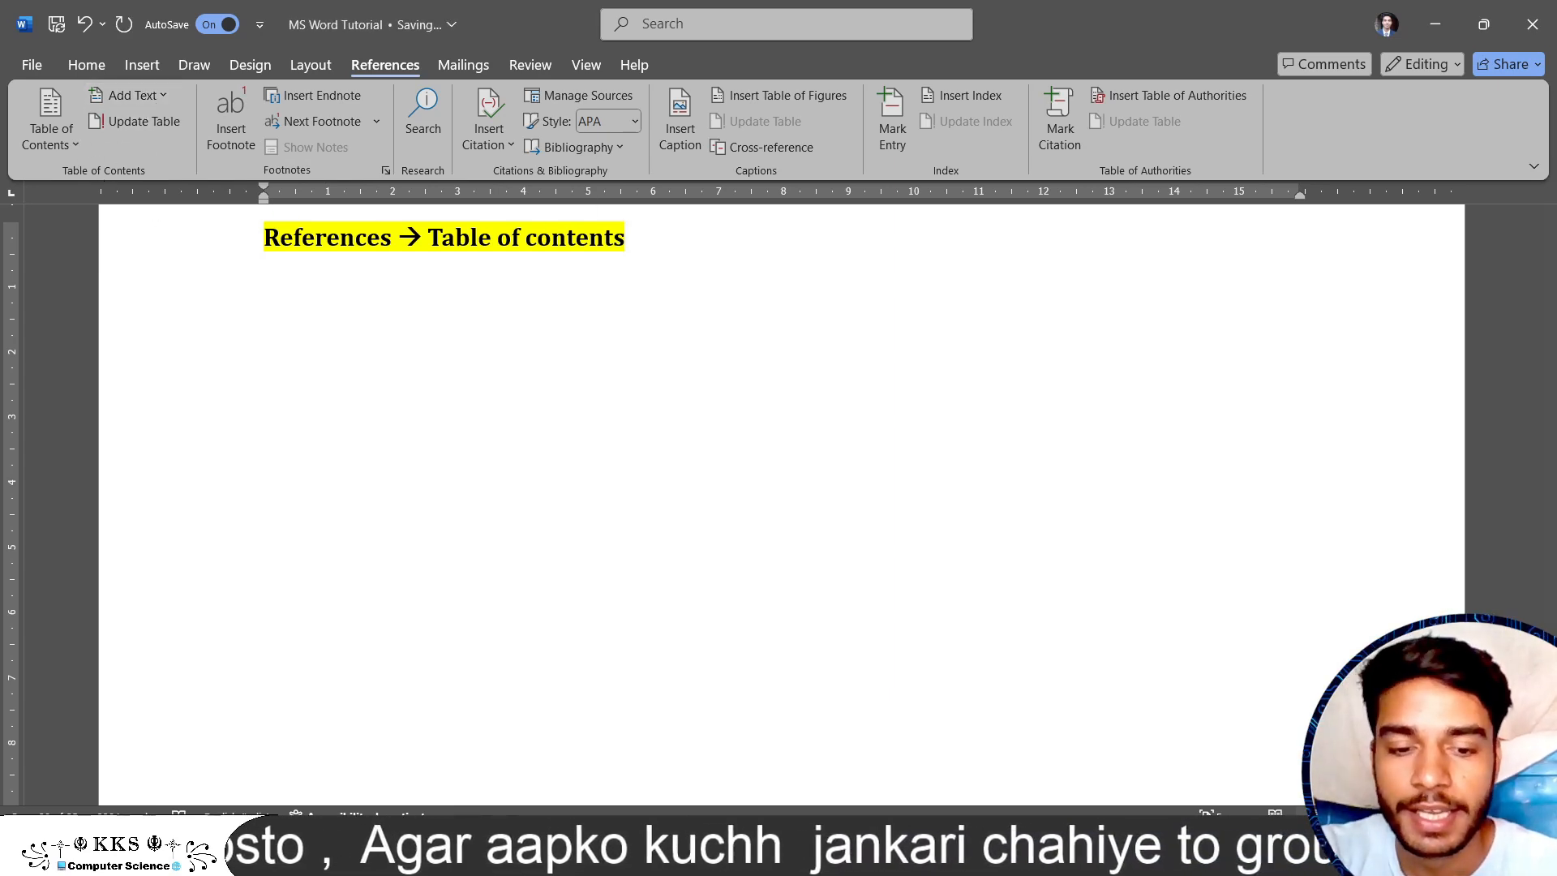
{"action": "type", "text": "=rand"}
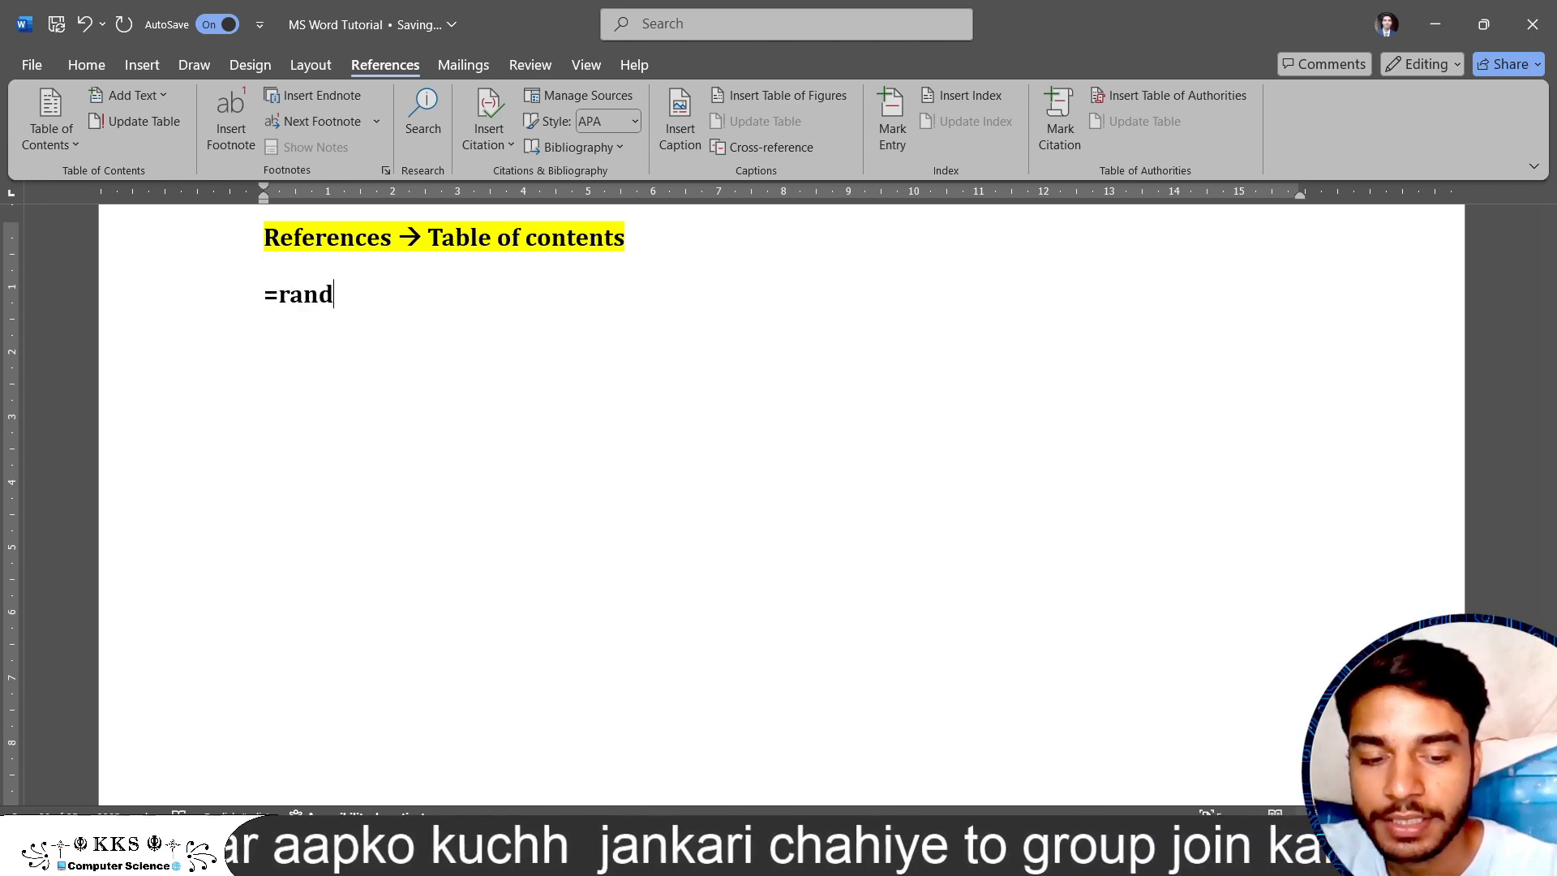
{"action": "type", "text": "("}
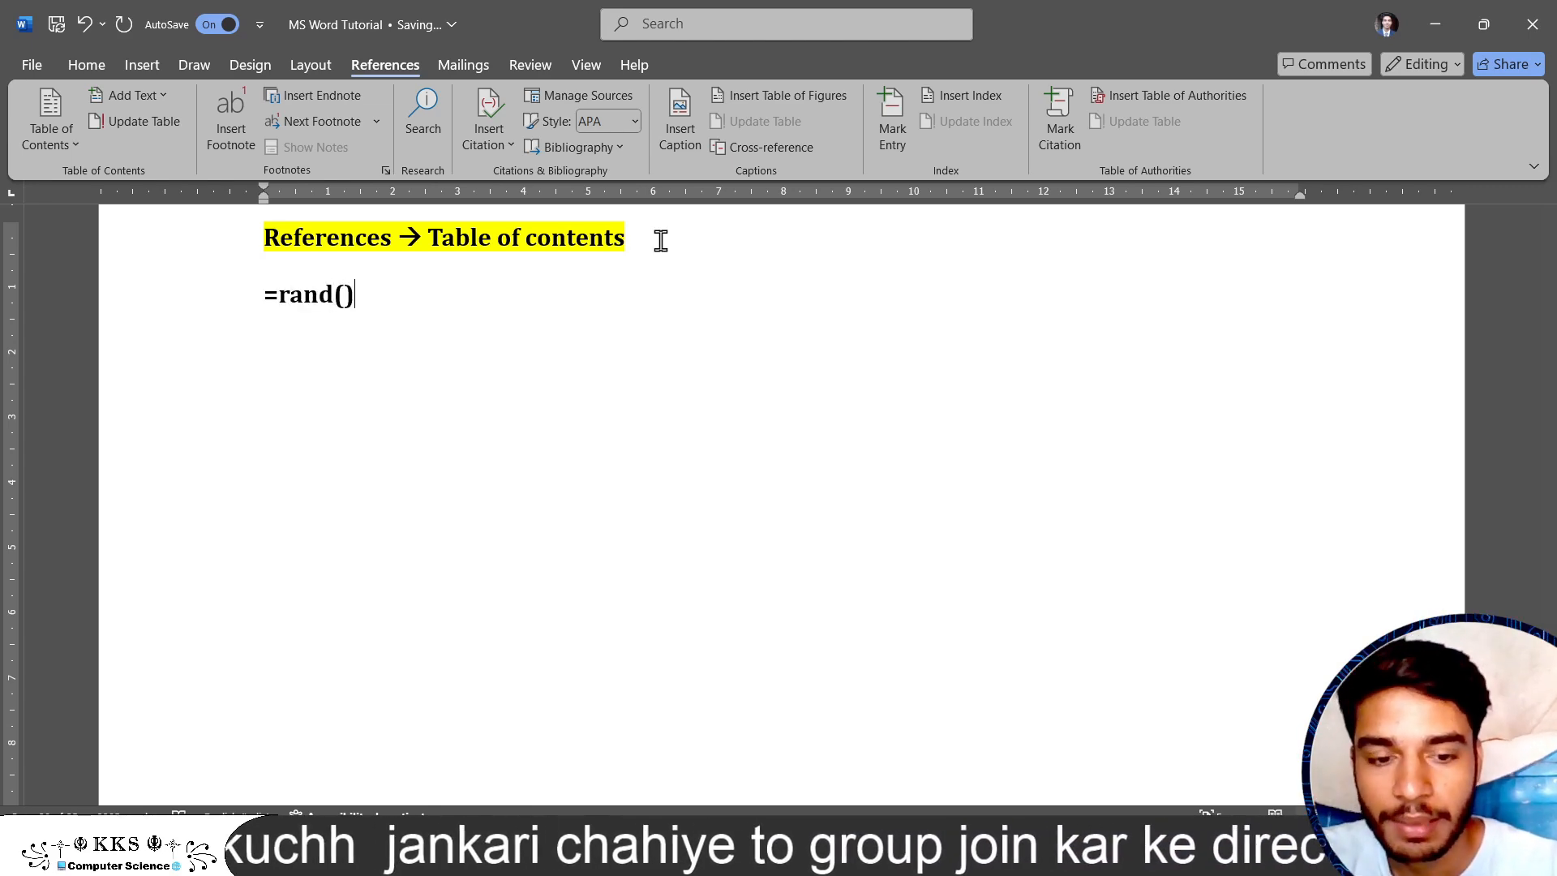
{"action": "type", "text": ")"}
{"action": "key", "text": "Return"}
{"action": "scroll", "coordinate": [826, 231], "scroll_direction": "up", "scroll_amount": 2}
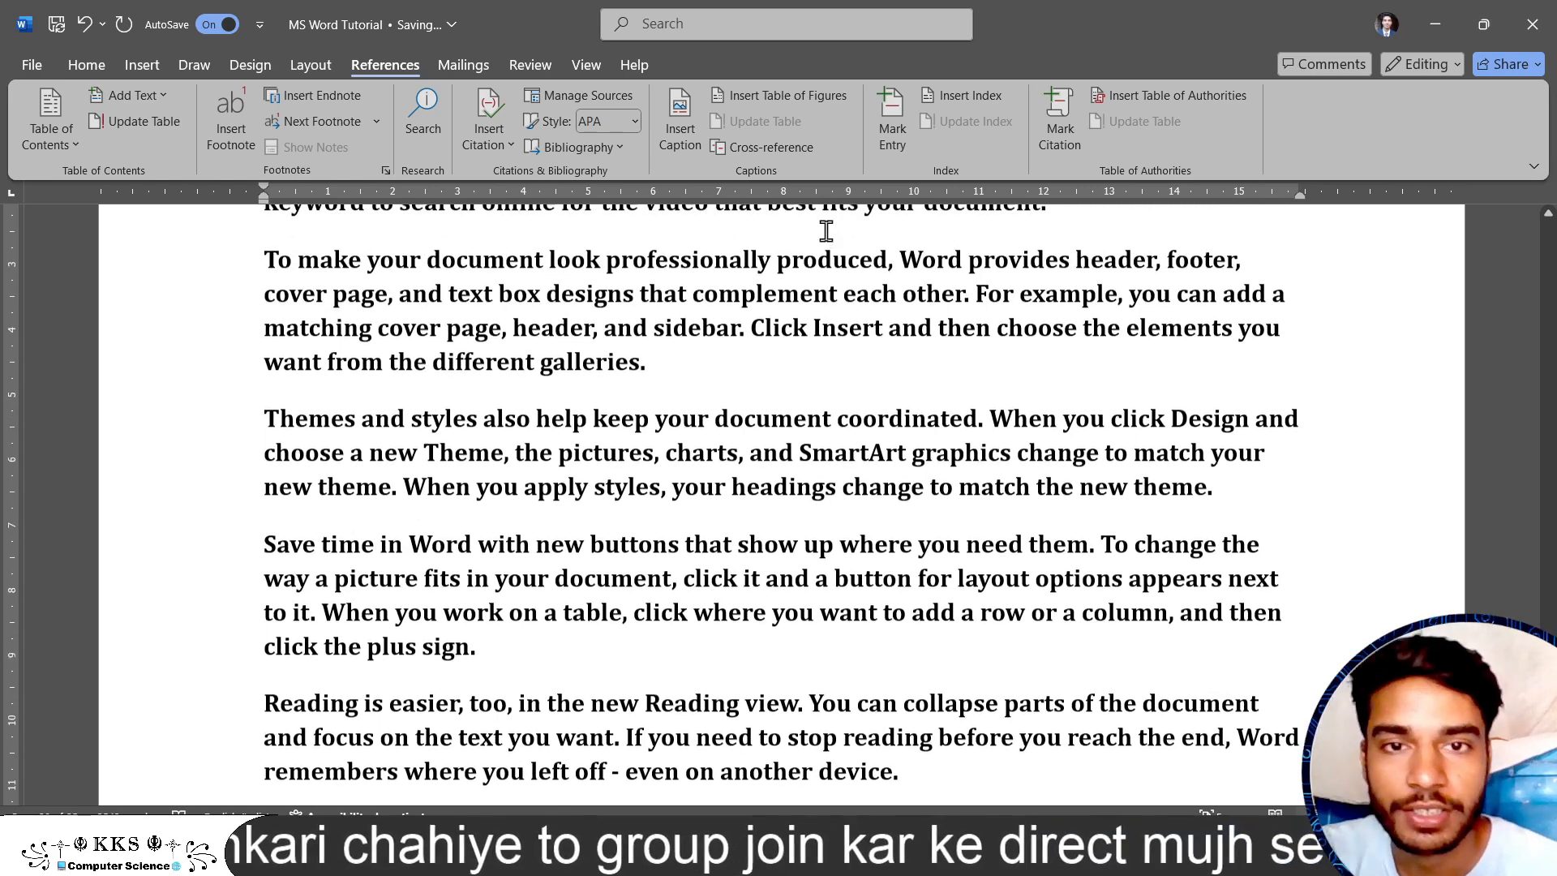
{"action": "scroll", "coordinate": [826, 231], "scroll_direction": "up", "scroll_amount": 3}
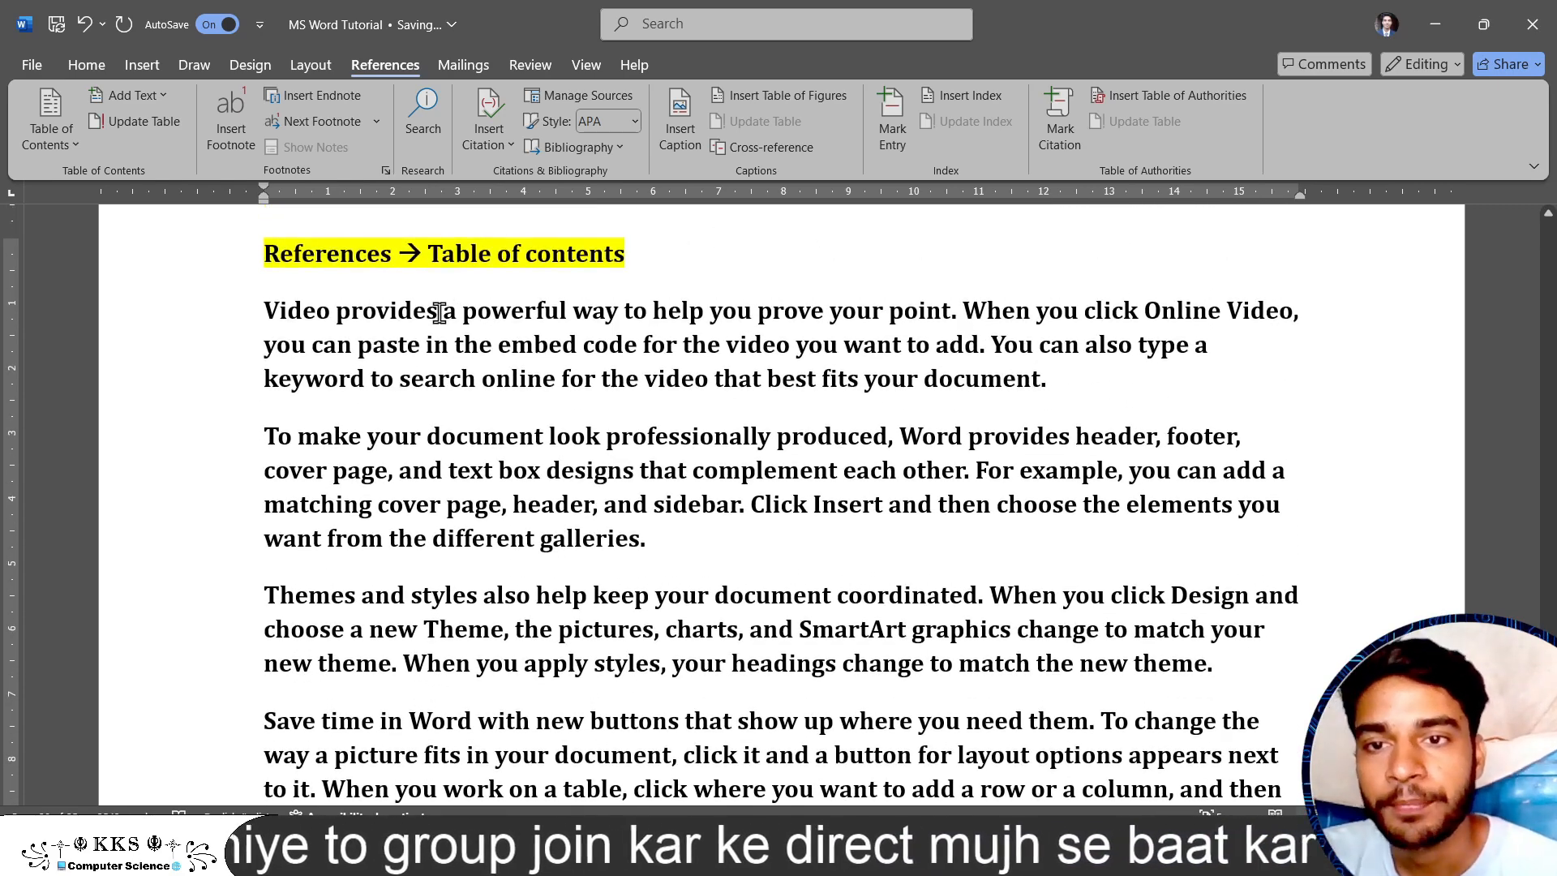
Try to mark the opening words "Video provides" as Level 1 table-of-contents text within their paragraph, and undo it.
{"action": "left_click_drag", "start_coordinate": [439, 312], "coordinate": [271, 318]}
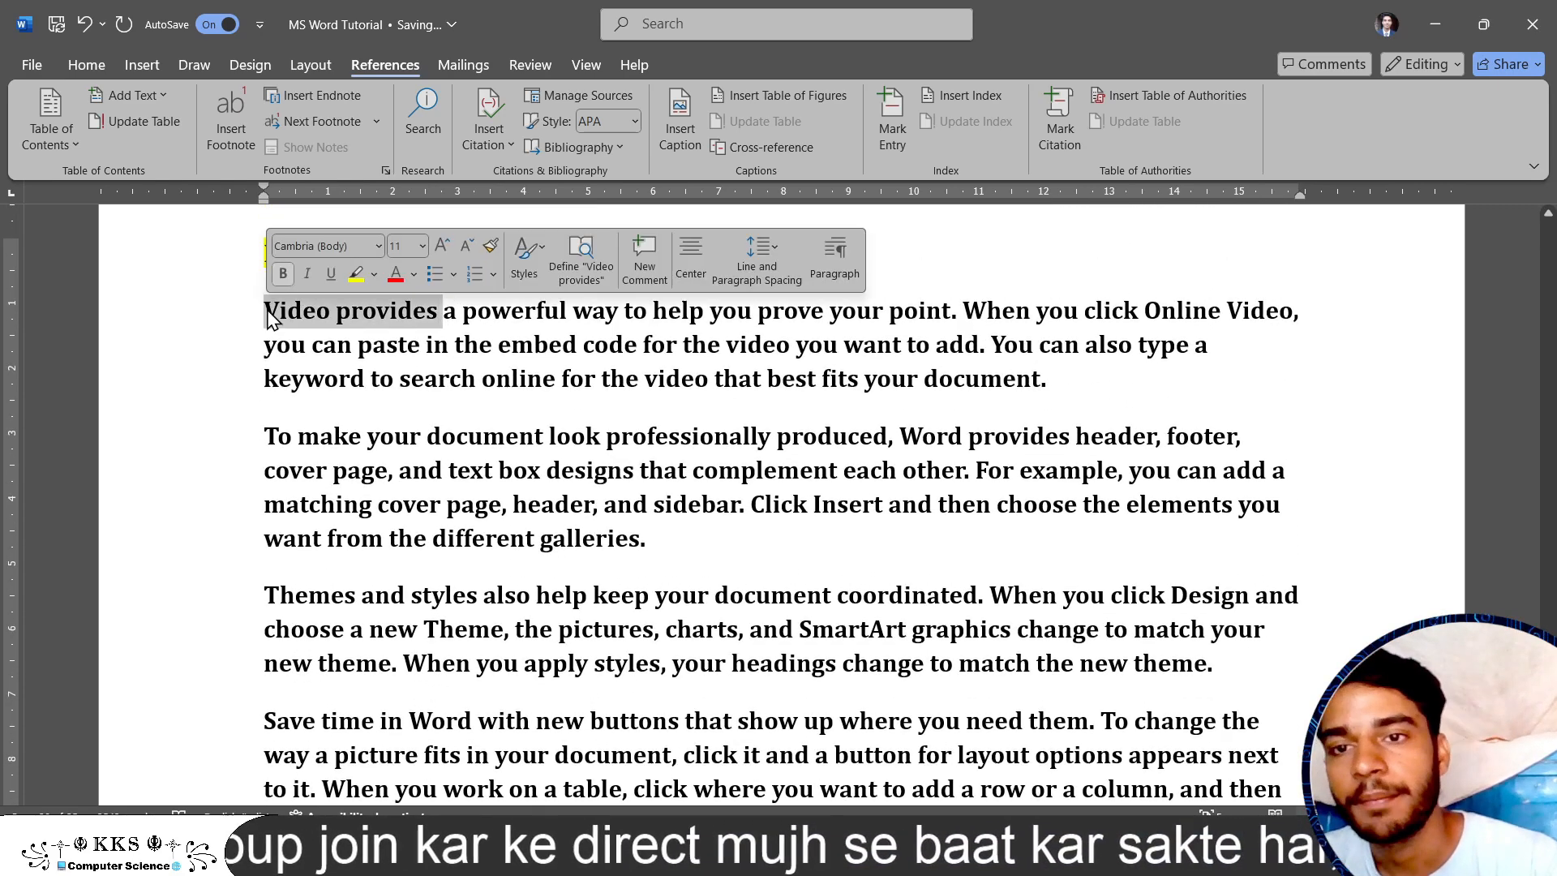
{"action": "left_click", "coordinate": [162, 95]}
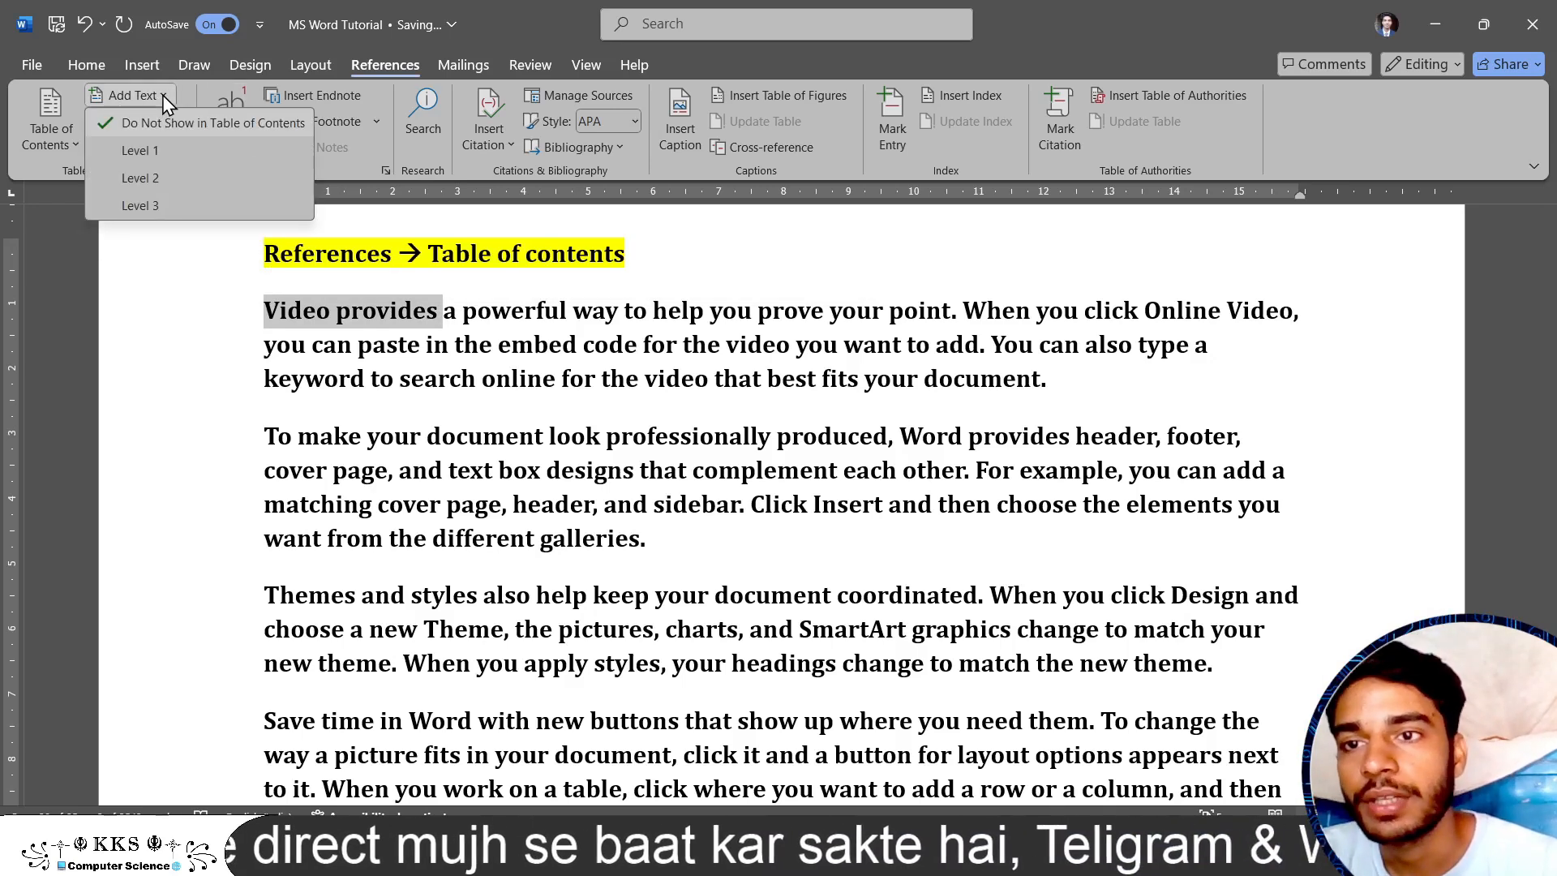
{"action": "left_click", "coordinate": [158, 150]}
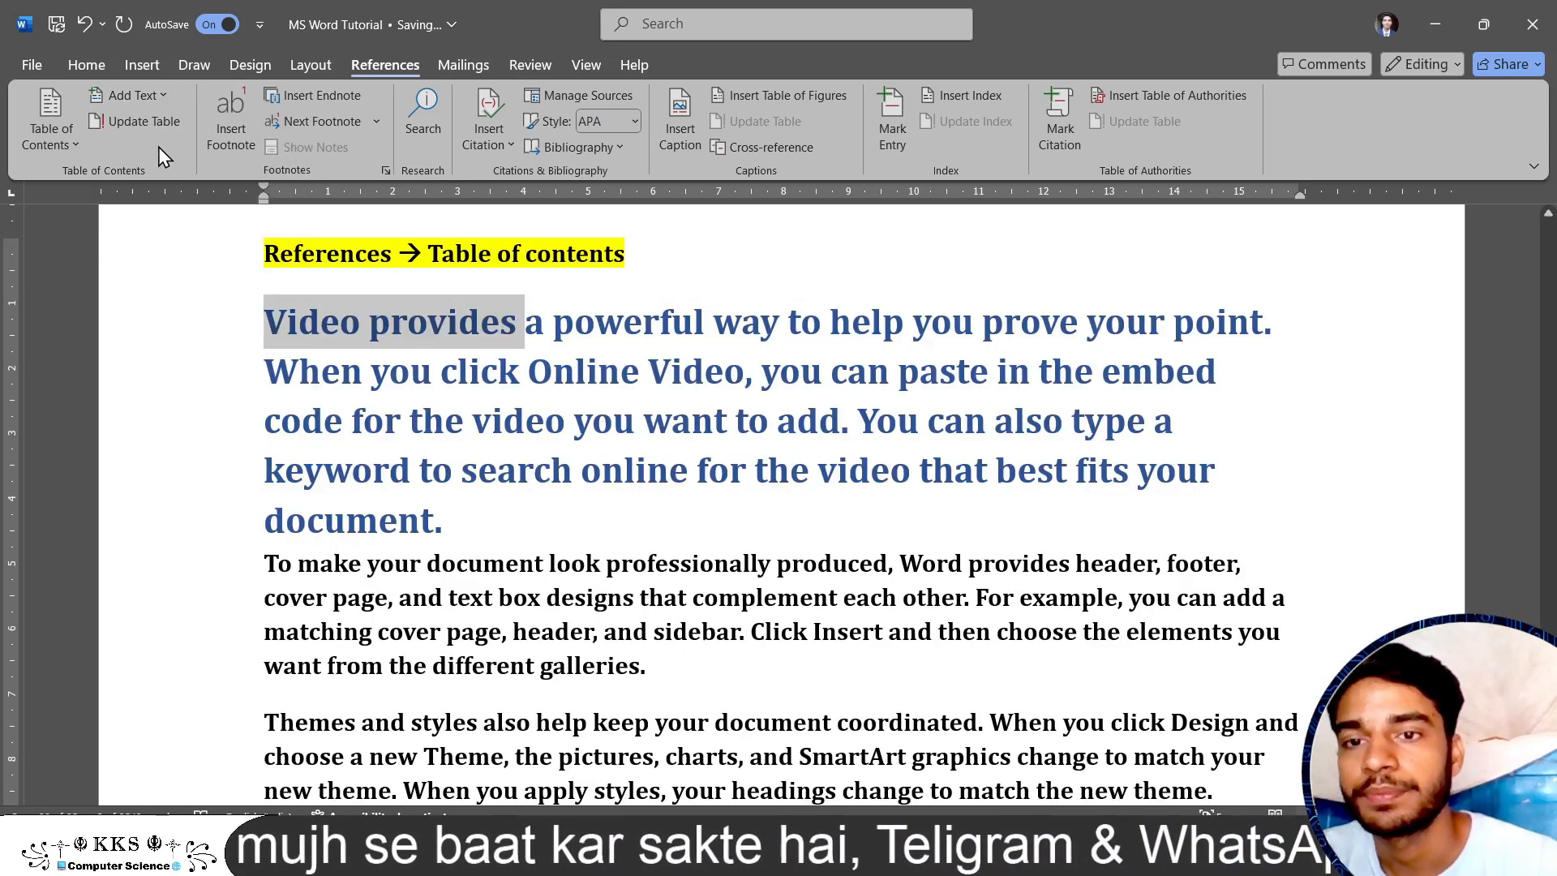
{"action": "left_click", "coordinate": [515, 326]}
{"action": "key", "text": "ctrl+z"}
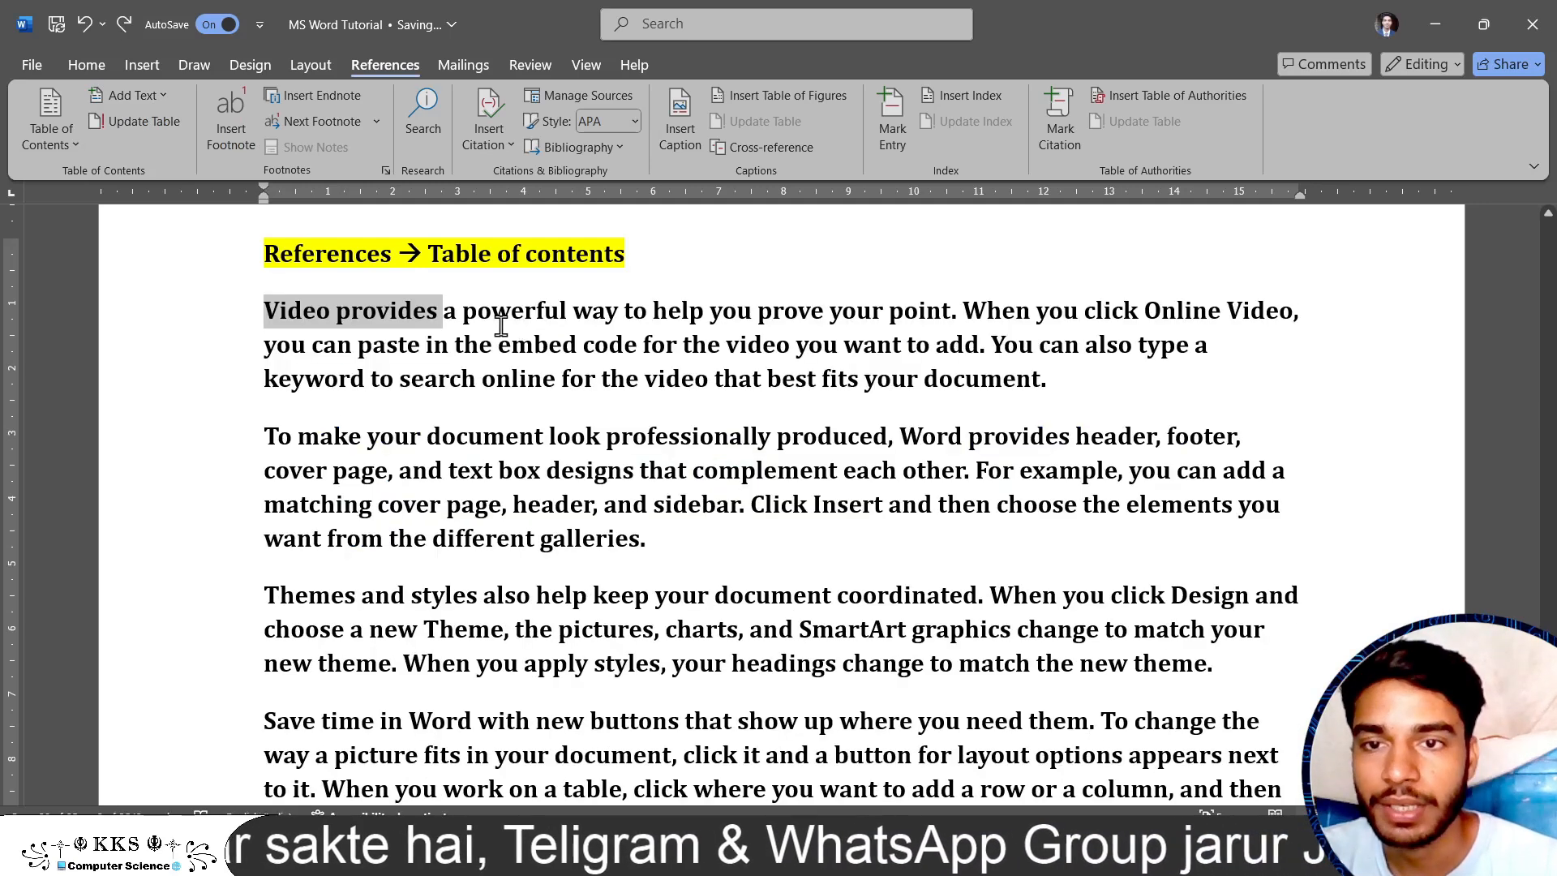
Split "Video provides" into its own paragraph and mark it as Level 1 text for the table of contents.
{"action": "left_click", "coordinate": [446, 313]}
{"action": "key", "text": "Return"}
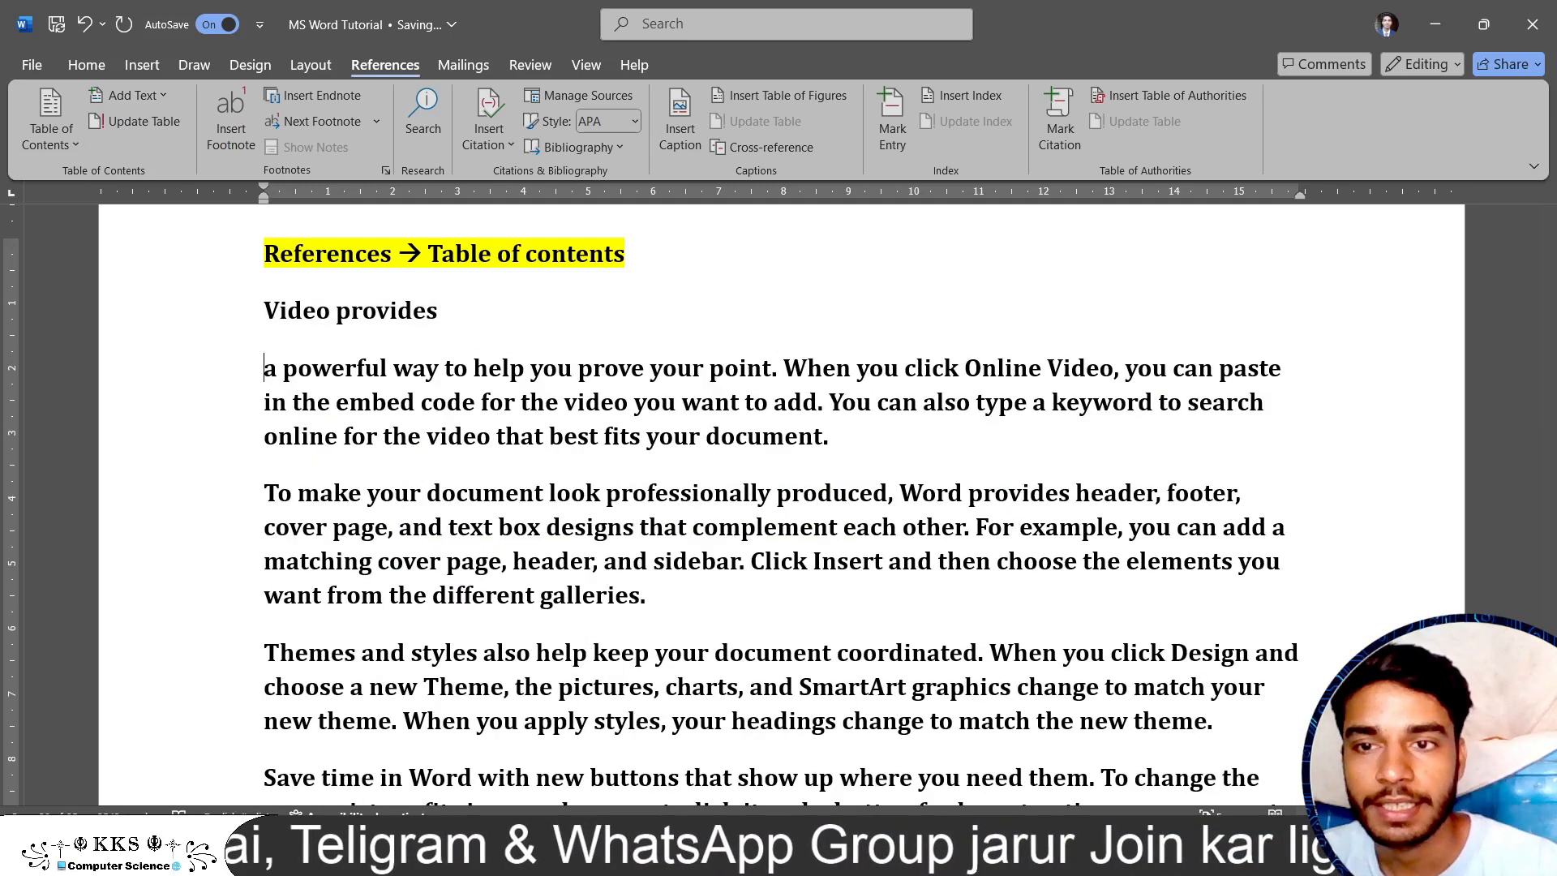
{"action": "left_click_drag", "start_coordinate": [446, 311], "coordinate": [274, 315]}
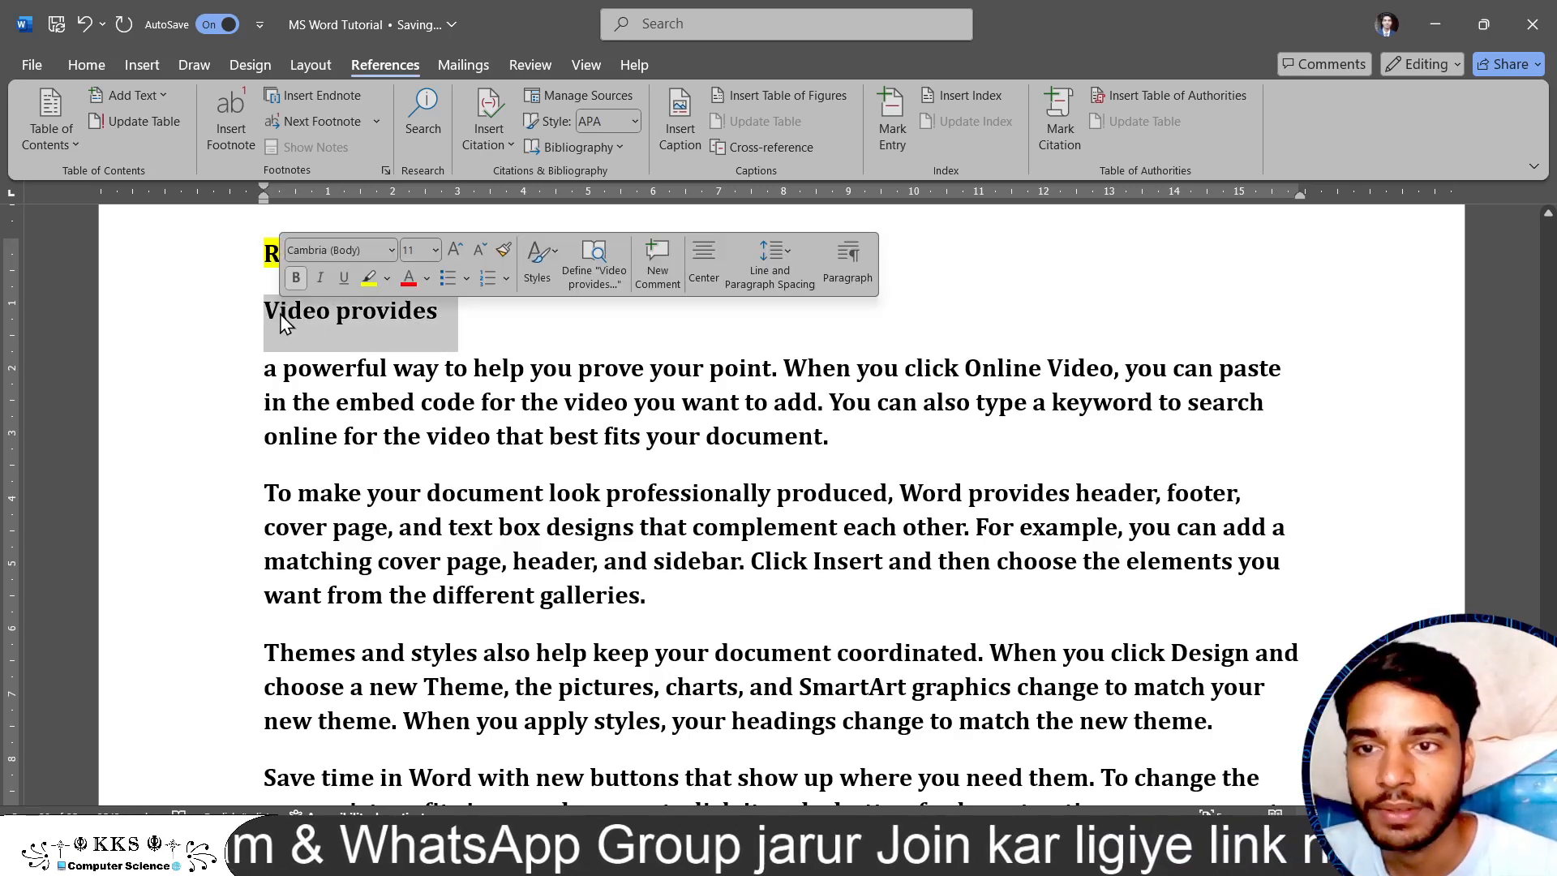
{"action": "left_click", "coordinate": [167, 96]}
{"action": "left_click", "coordinate": [169, 147]}
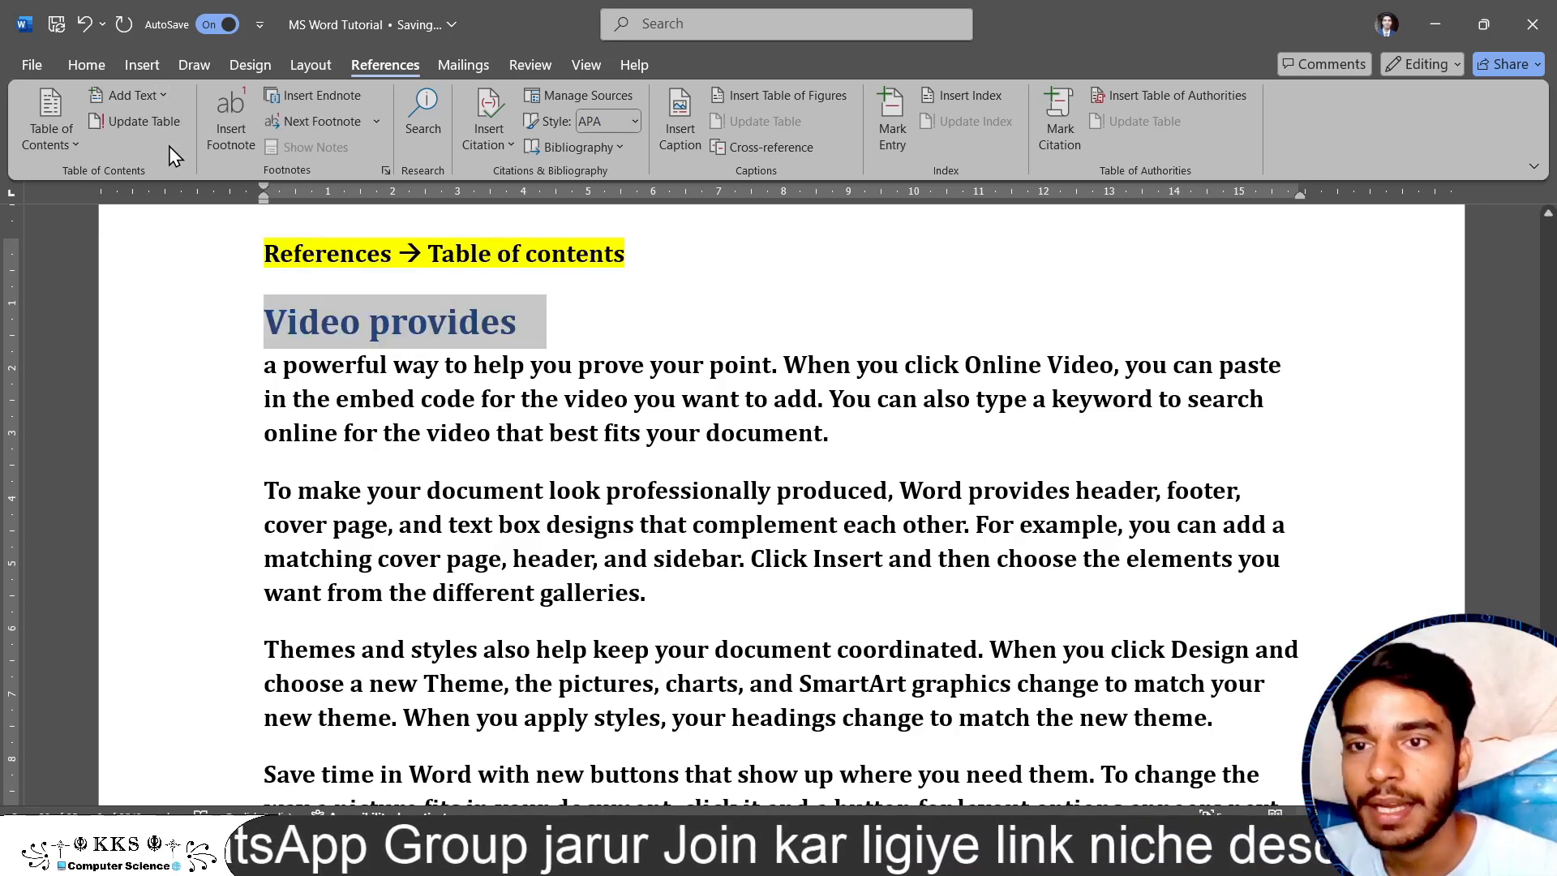
{"action": "left_click", "coordinate": [517, 318]}
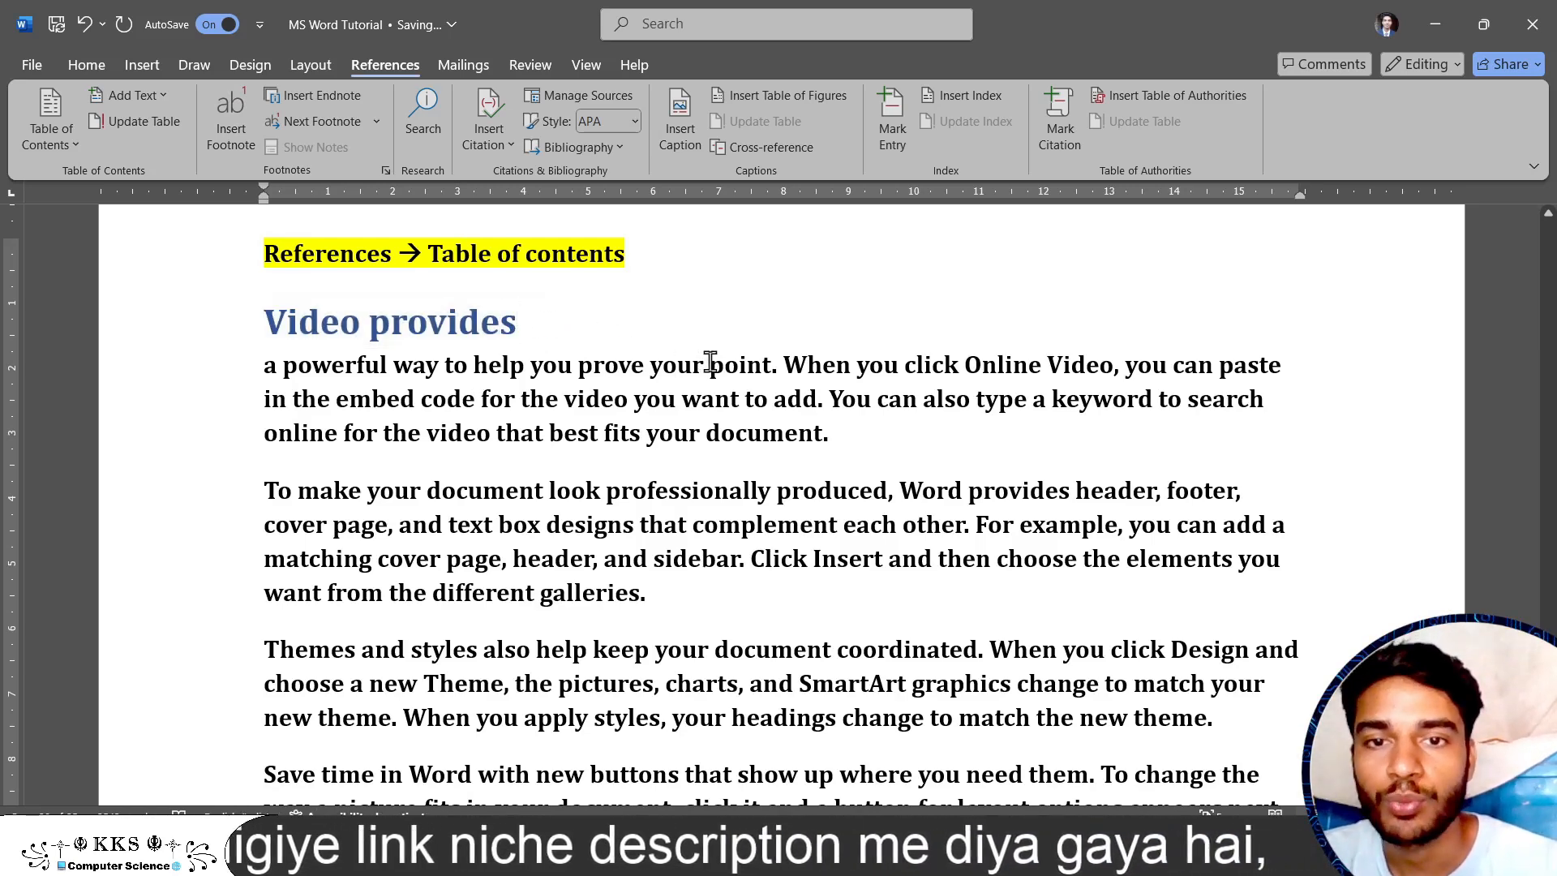
Break the text before and after the word "When" so that it forms its own paragraph.
{"action": "left_click", "coordinate": [783, 365]}
{"action": "key", "text": "Return"}
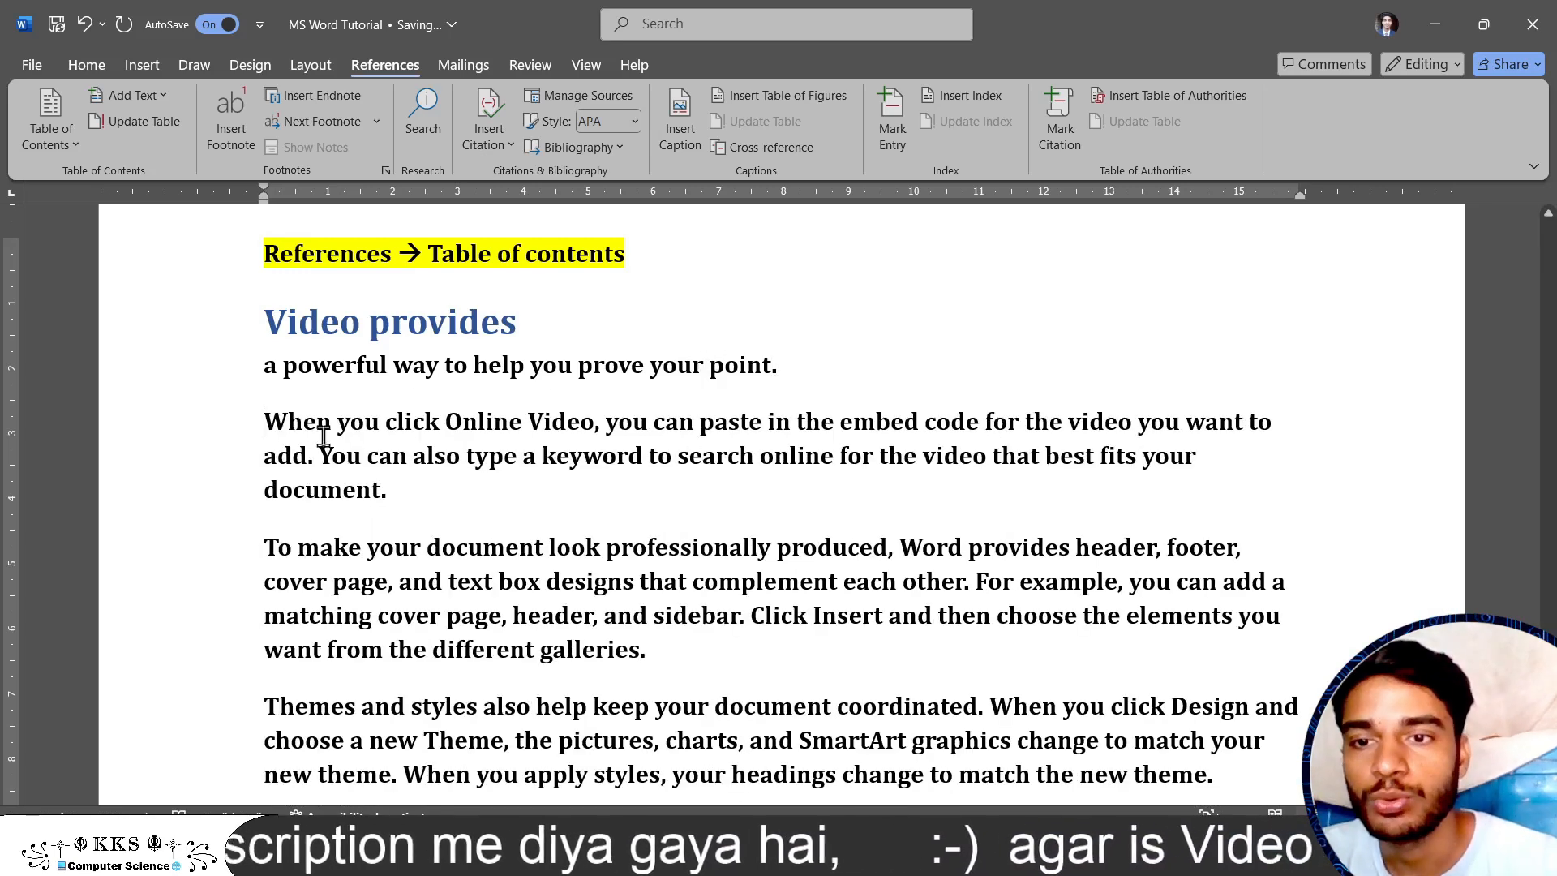
{"action": "left_click_drag", "start_coordinate": [335, 422], "coordinate": [265, 422]}
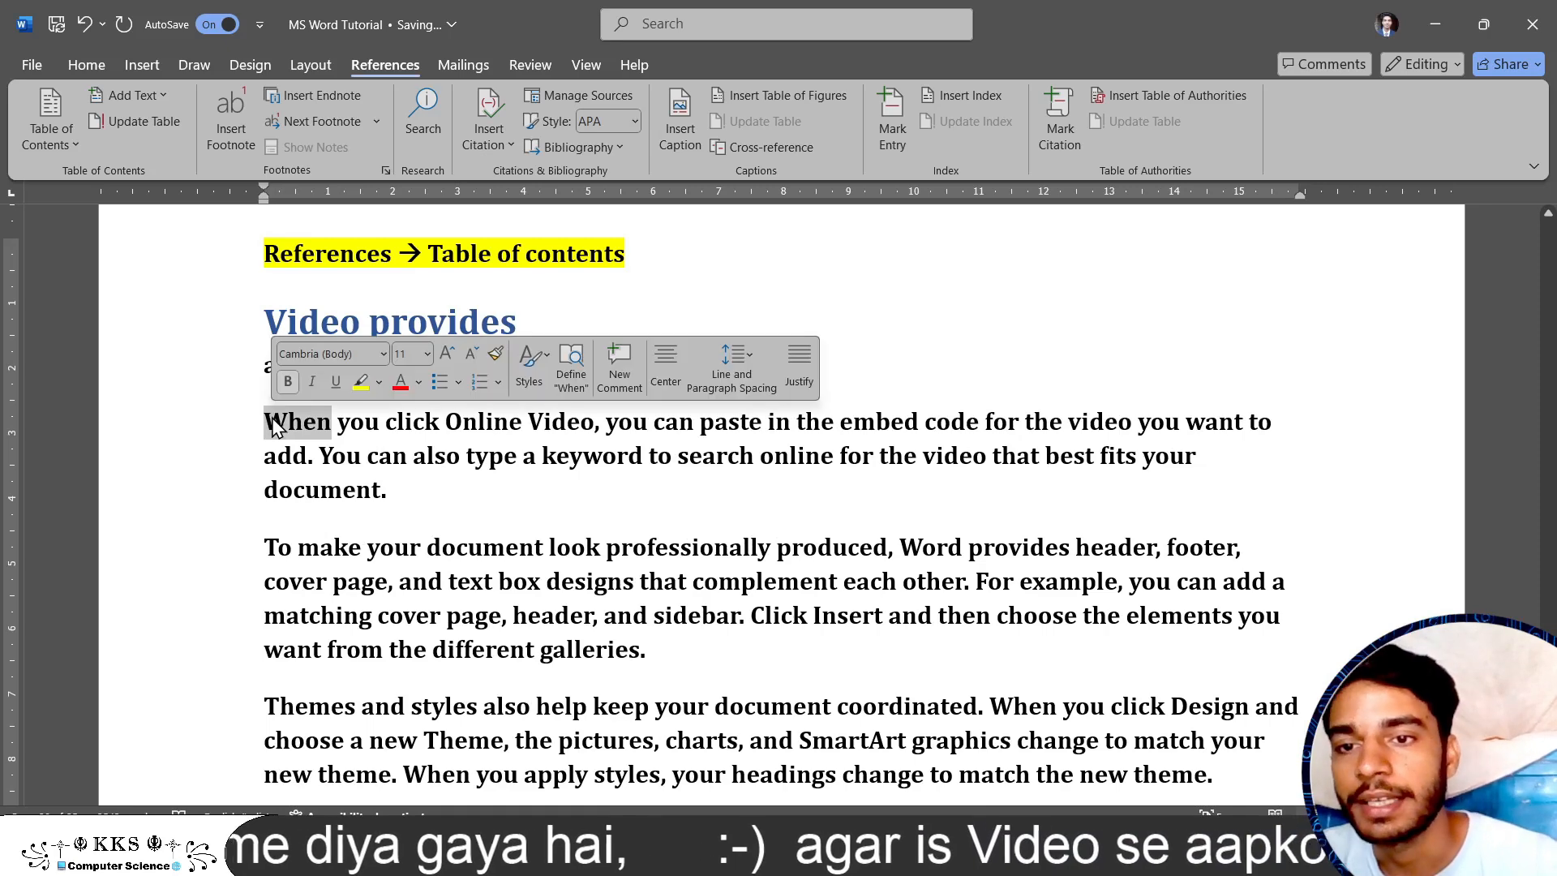
{"action": "left_click", "coordinate": [332, 422]}
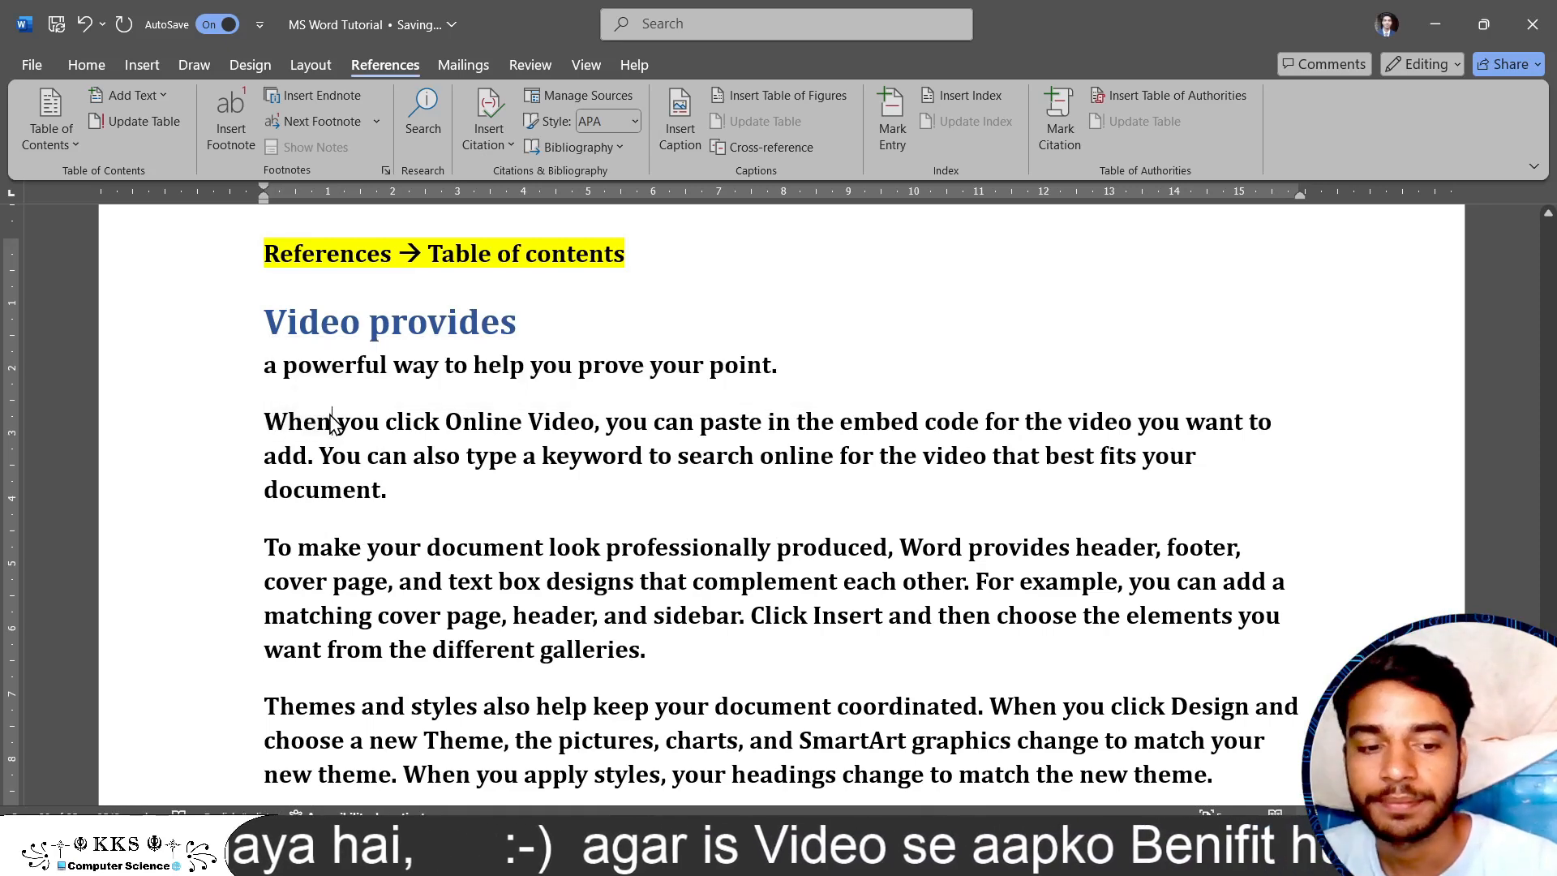
{"action": "key", "text": "Return"}
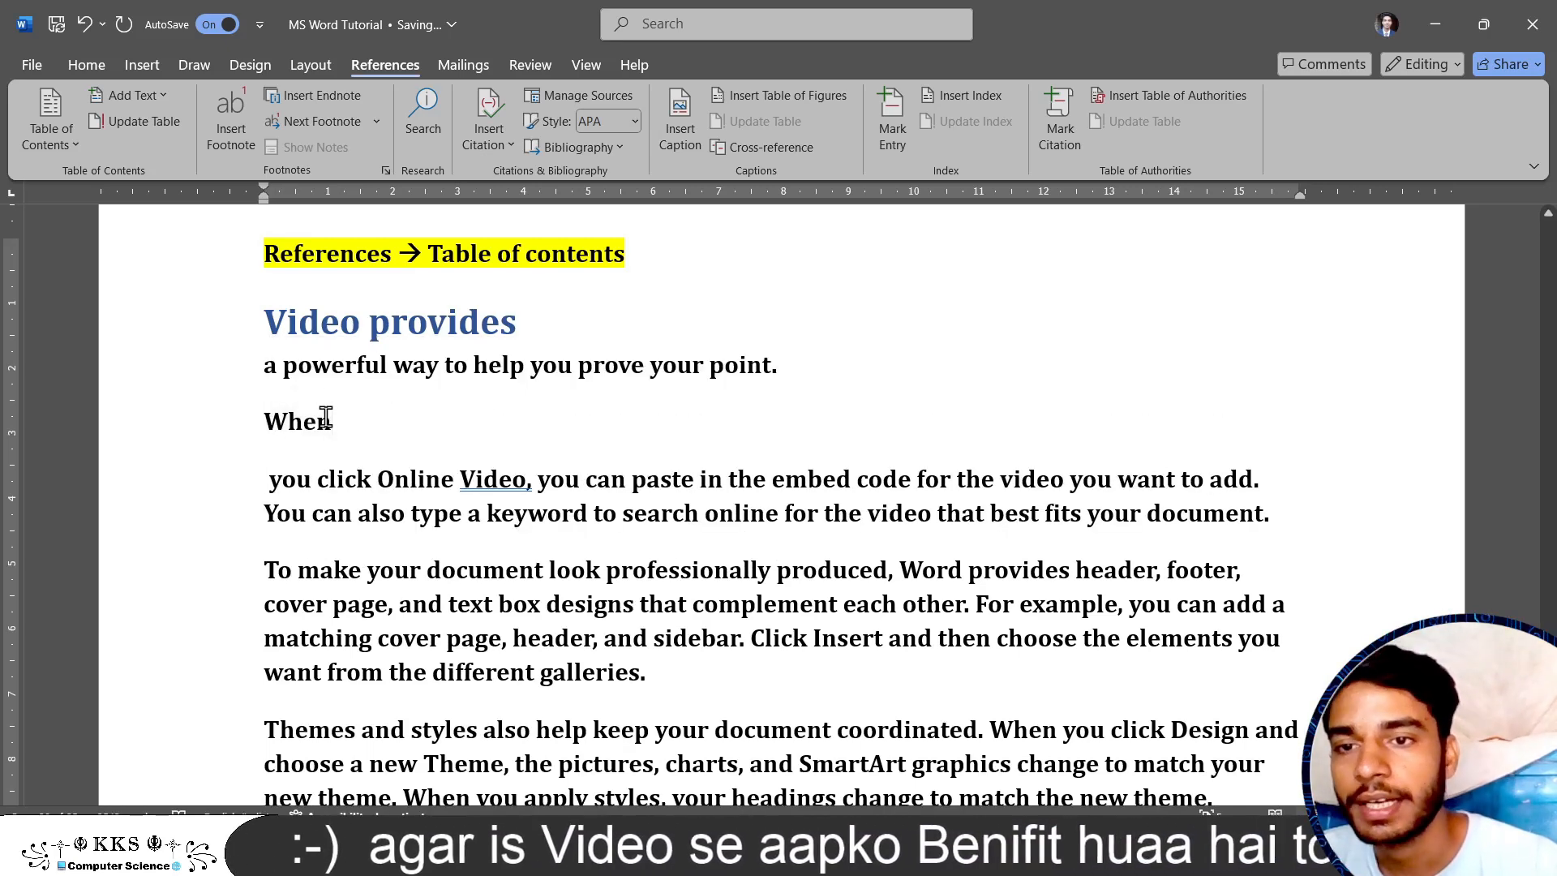
Mark the "When" paragraph as Level 2 text for the table of contents.
{"action": "left_click", "coordinate": [251, 417]}
{"action": "left_click", "coordinate": [163, 95]}
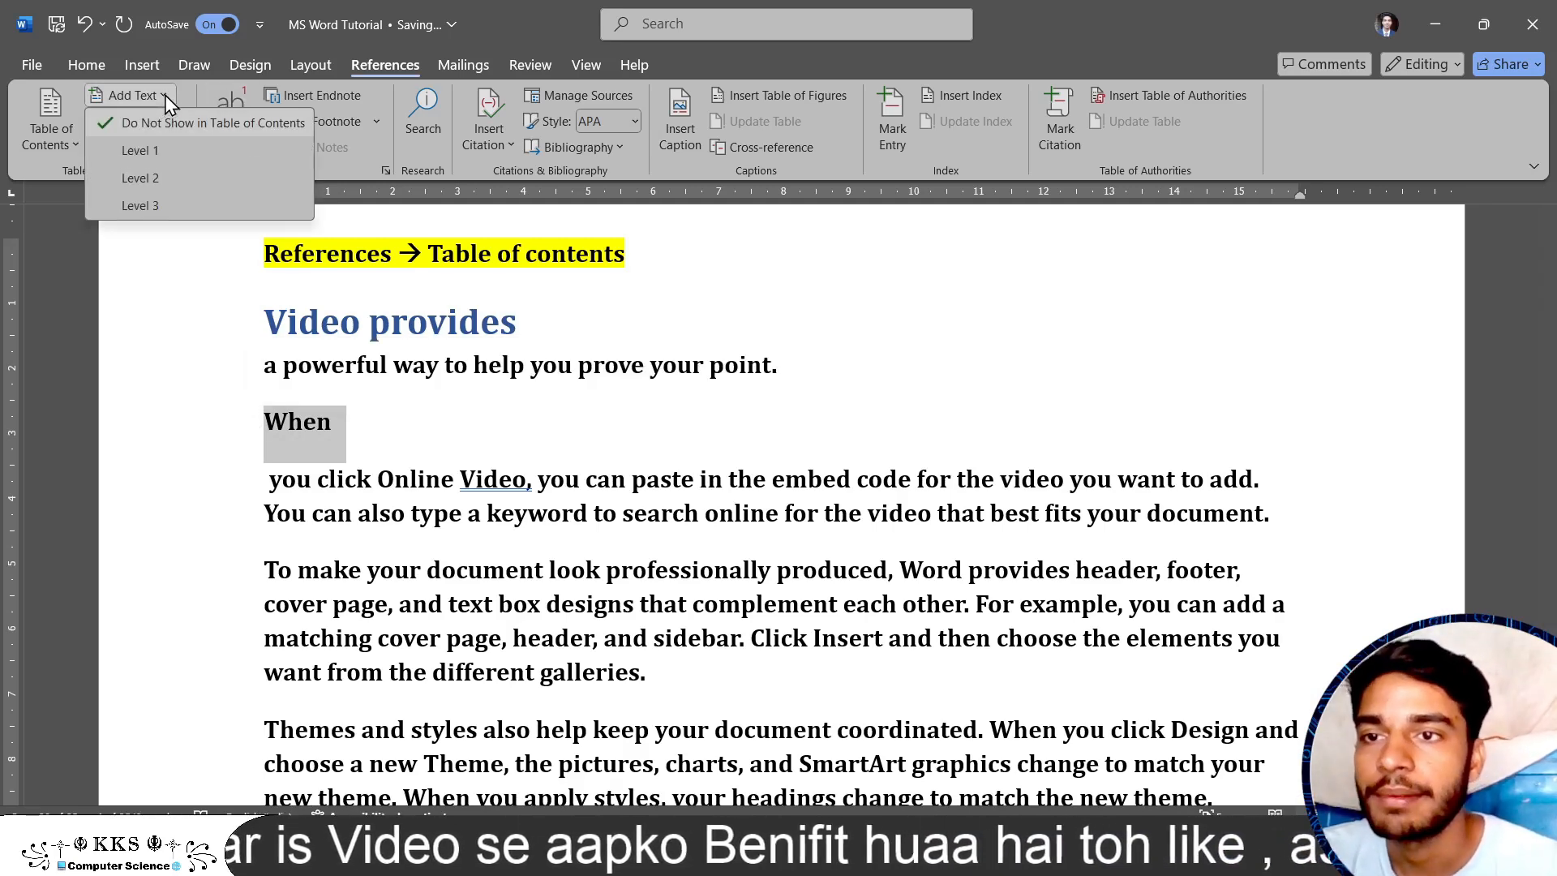
{"action": "left_click", "coordinate": [172, 175]}
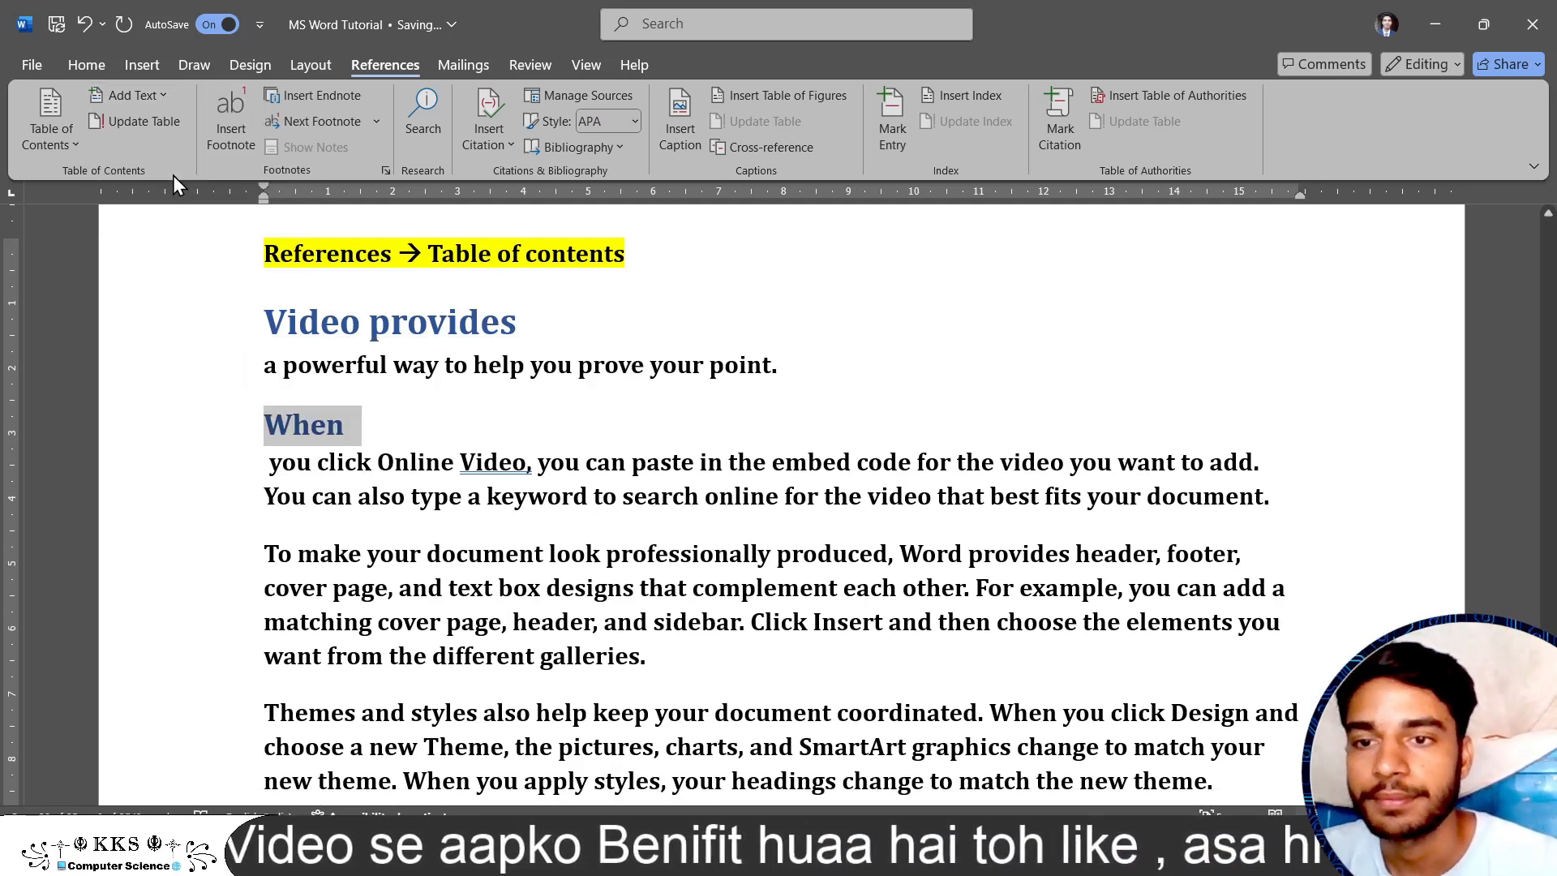
{"action": "left_click", "coordinate": [363, 401]}
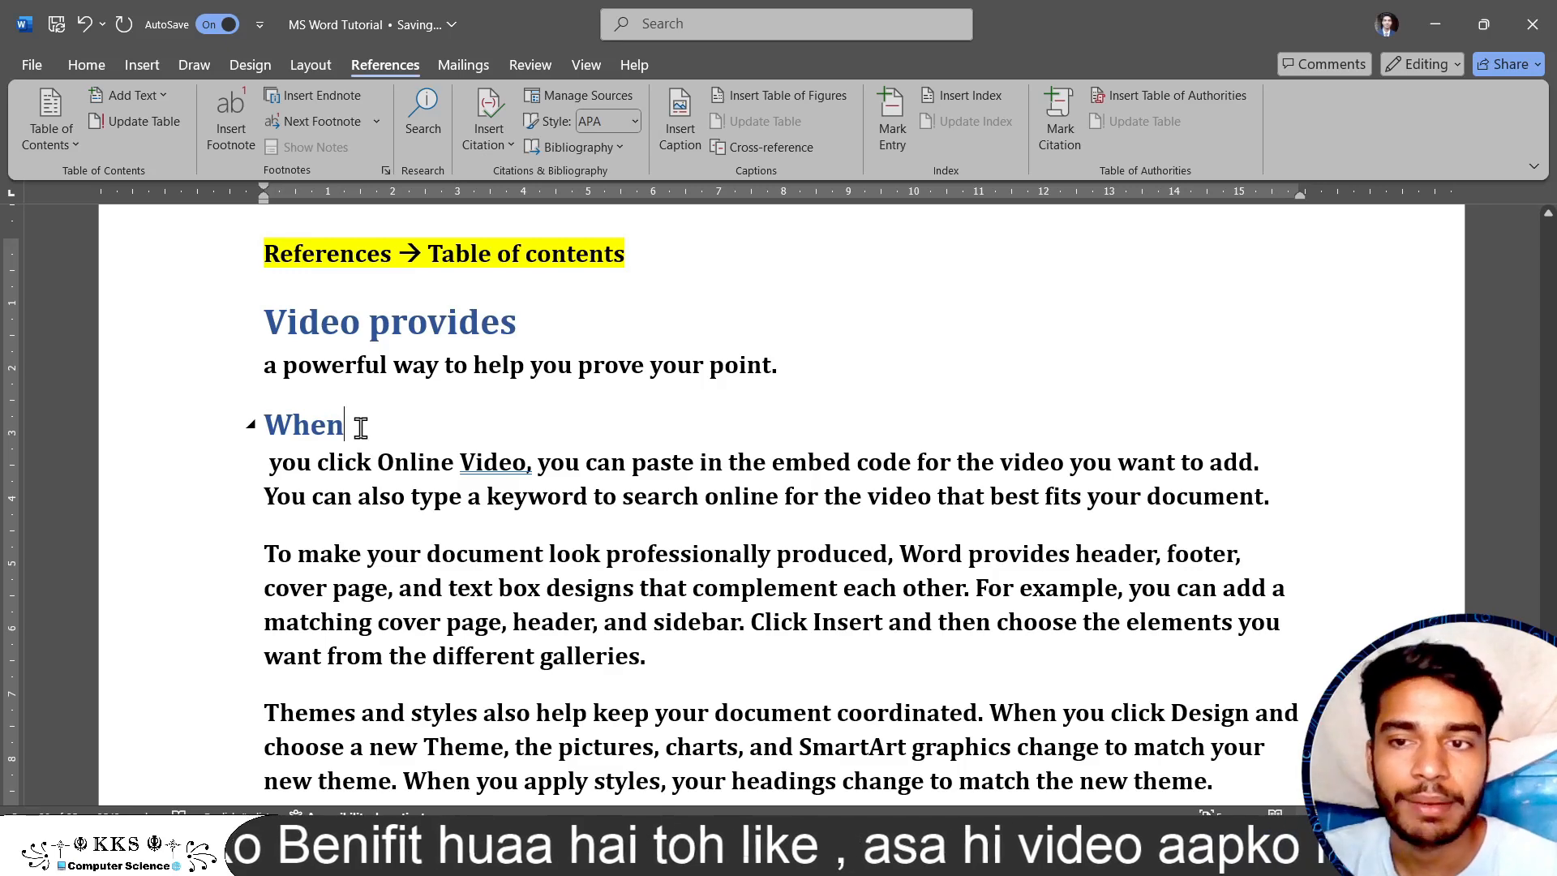
{"action": "scroll", "coordinate": [361, 428], "scroll_direction": "down", "scroll_amount": 1}
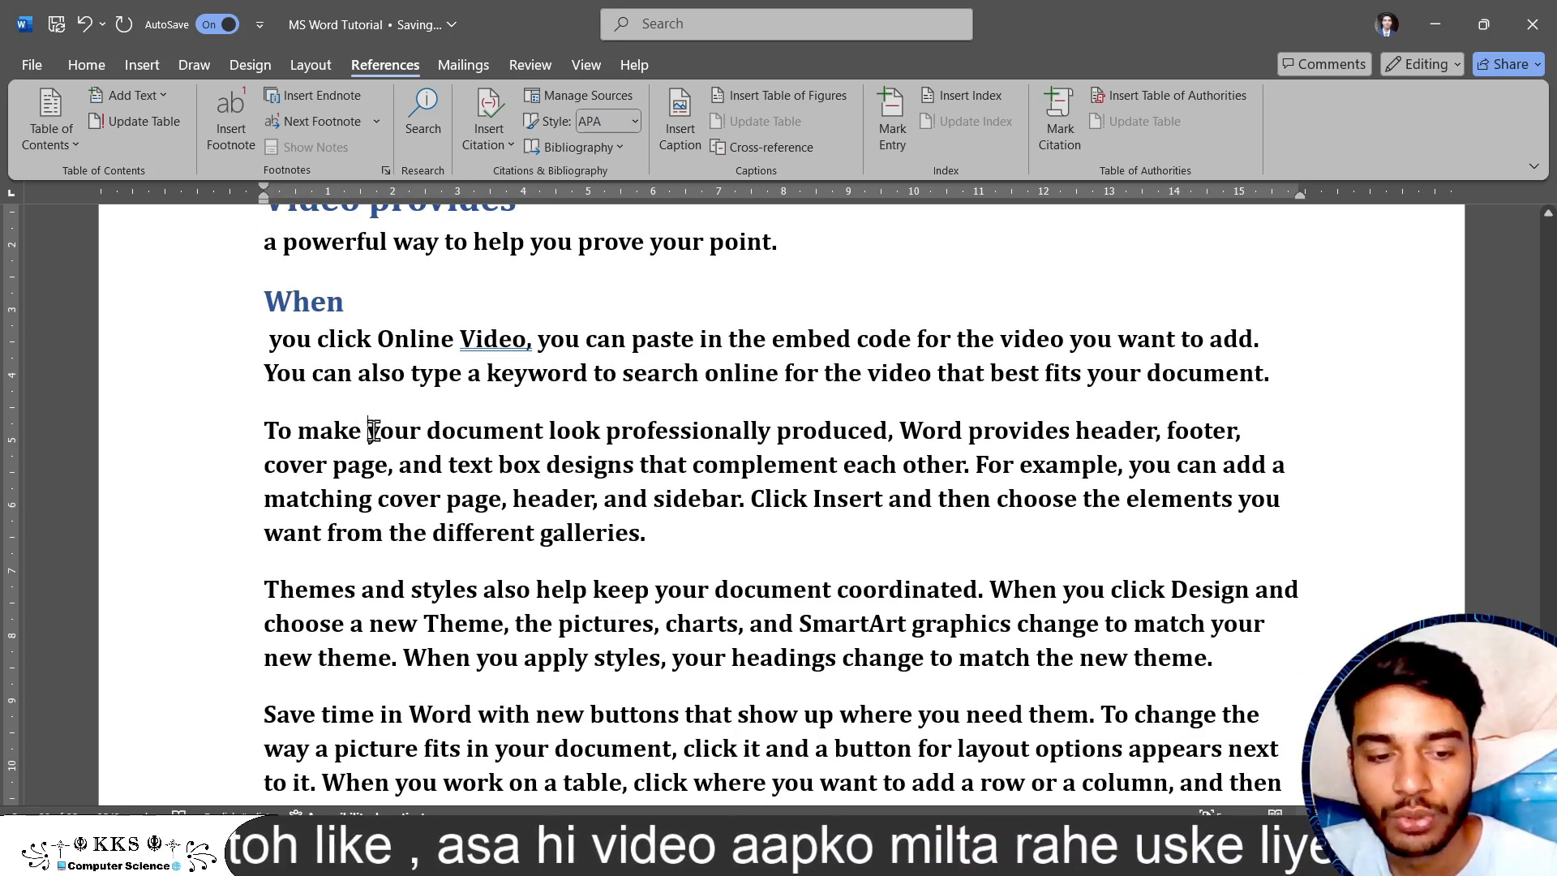
Split "To make" into its own paragraph and select it.
{"action": "left_click", "coordinate": [369, 430]}
{"action": "key", "text": "Return"}
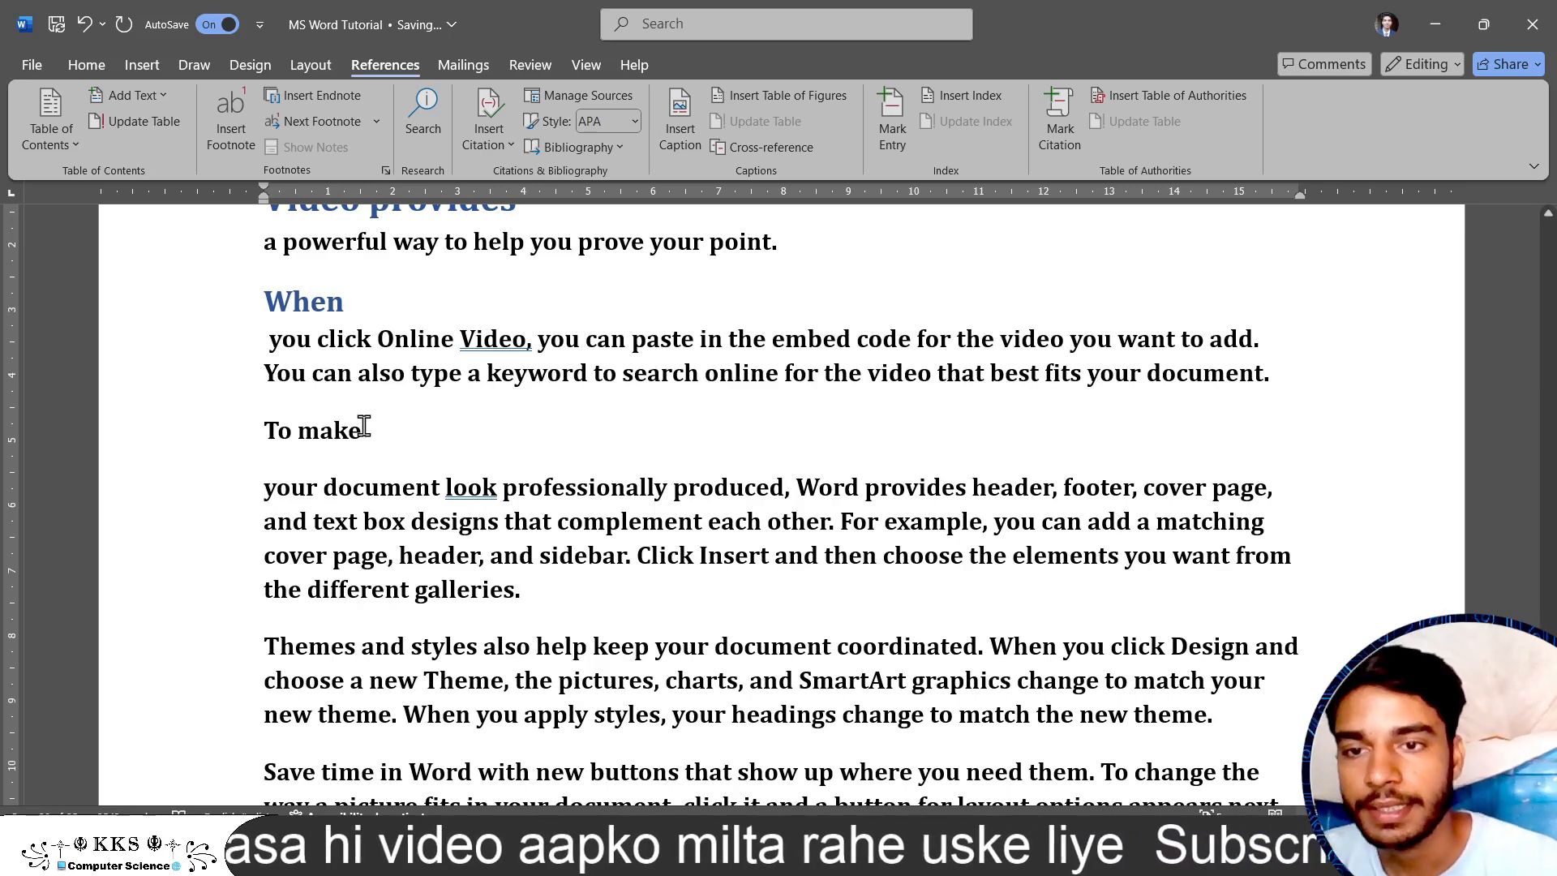
{"action": "left_click_drag", "start_coordinate": [377, 430], "coordinate": [263, 437]}
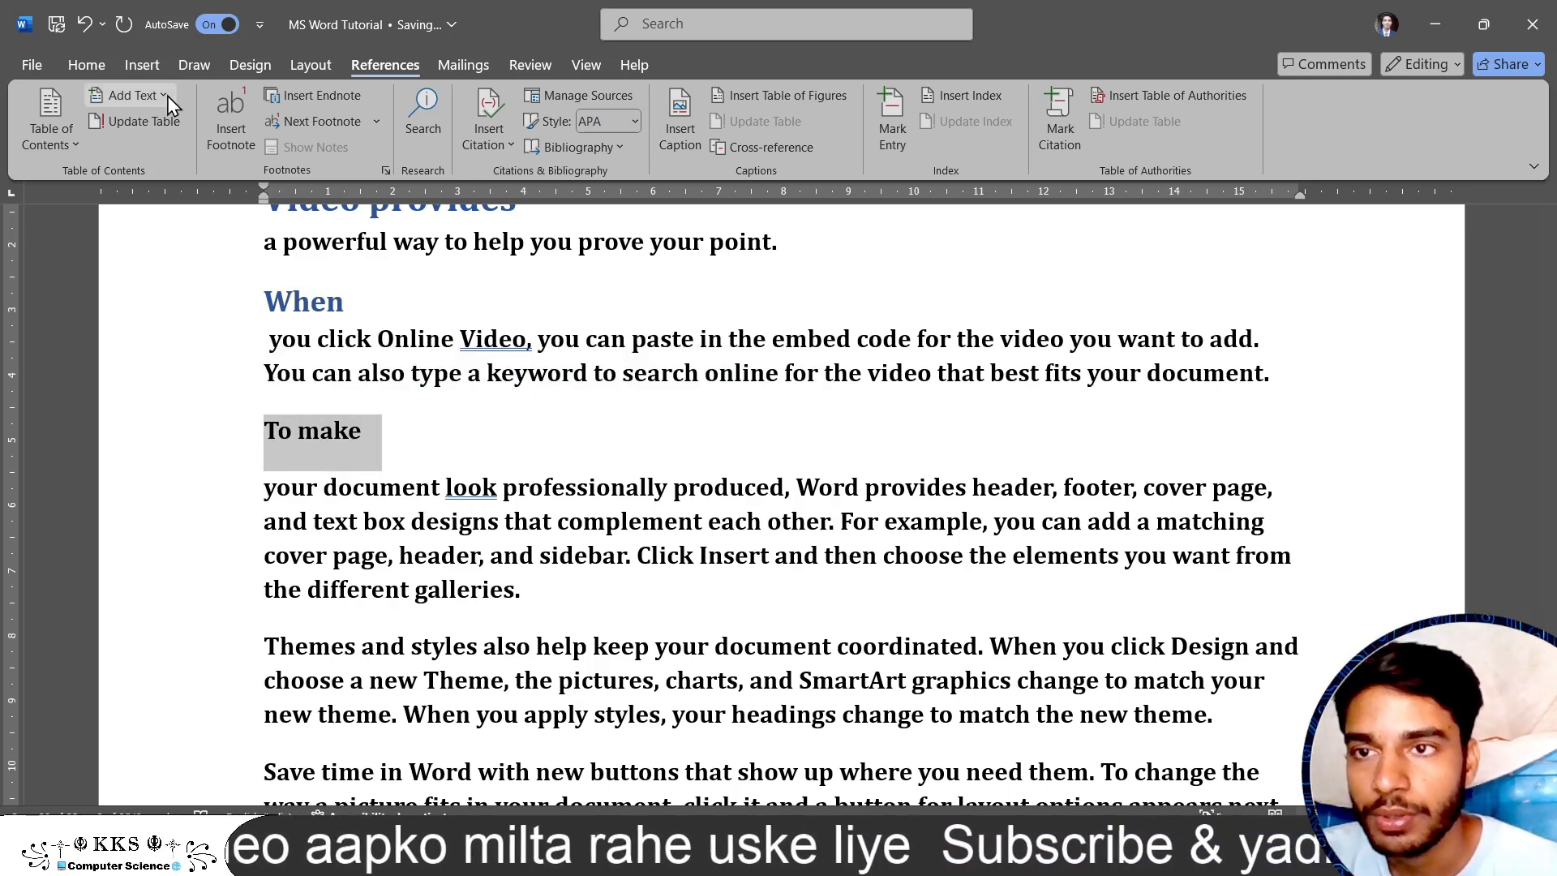
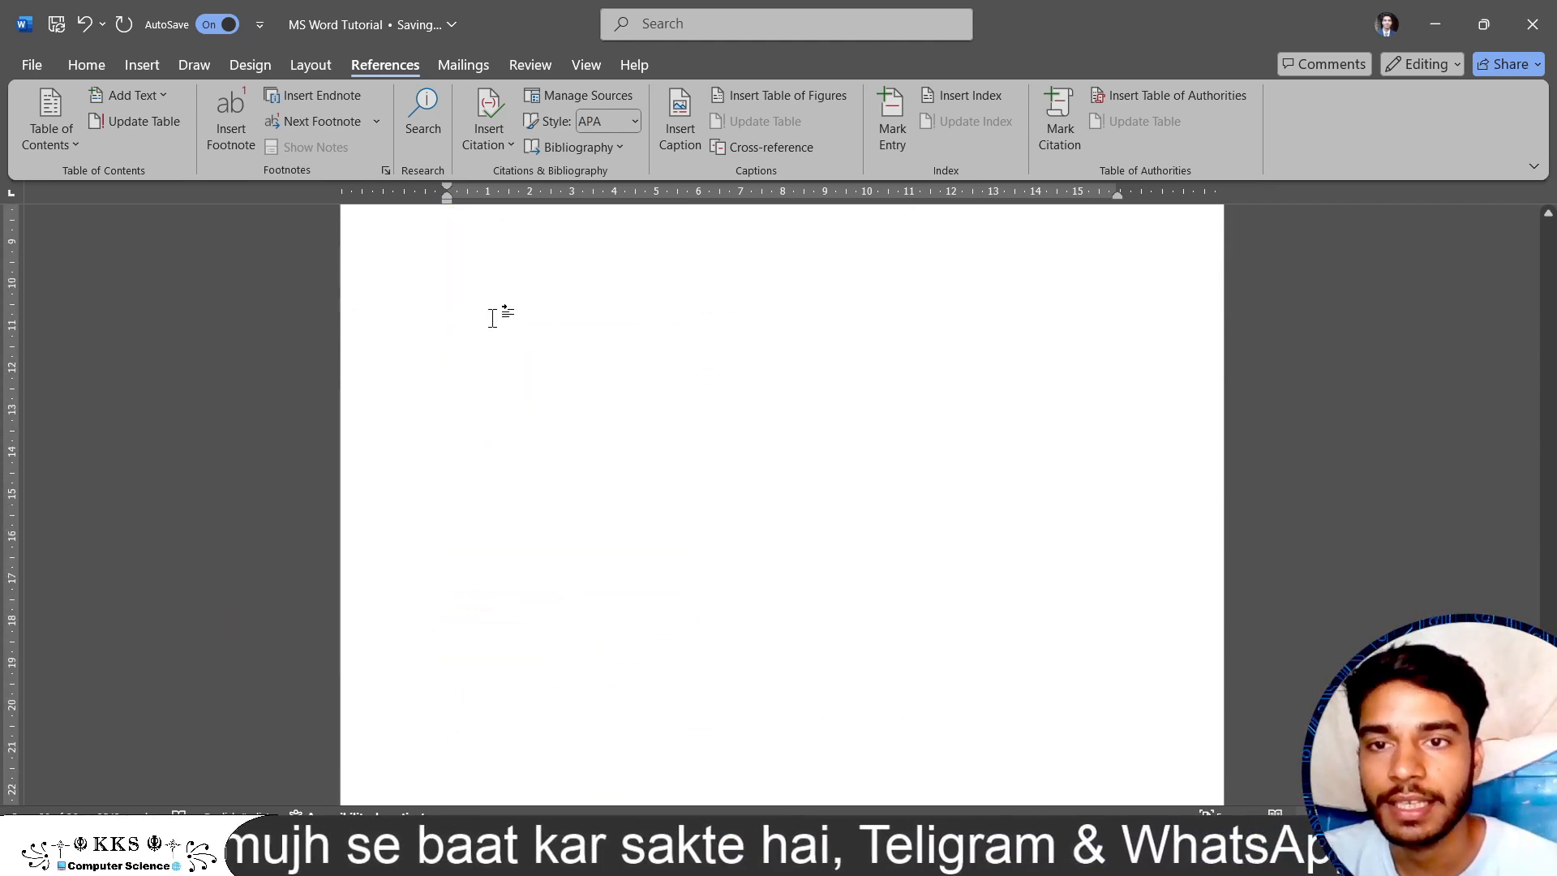
Insert an Automatic Table 1 table of contents on the blank page before the References section.
{"action": "scroll", "coordinate": [490, 313], "scroll_direction": "up", "scroll_amount": 3}
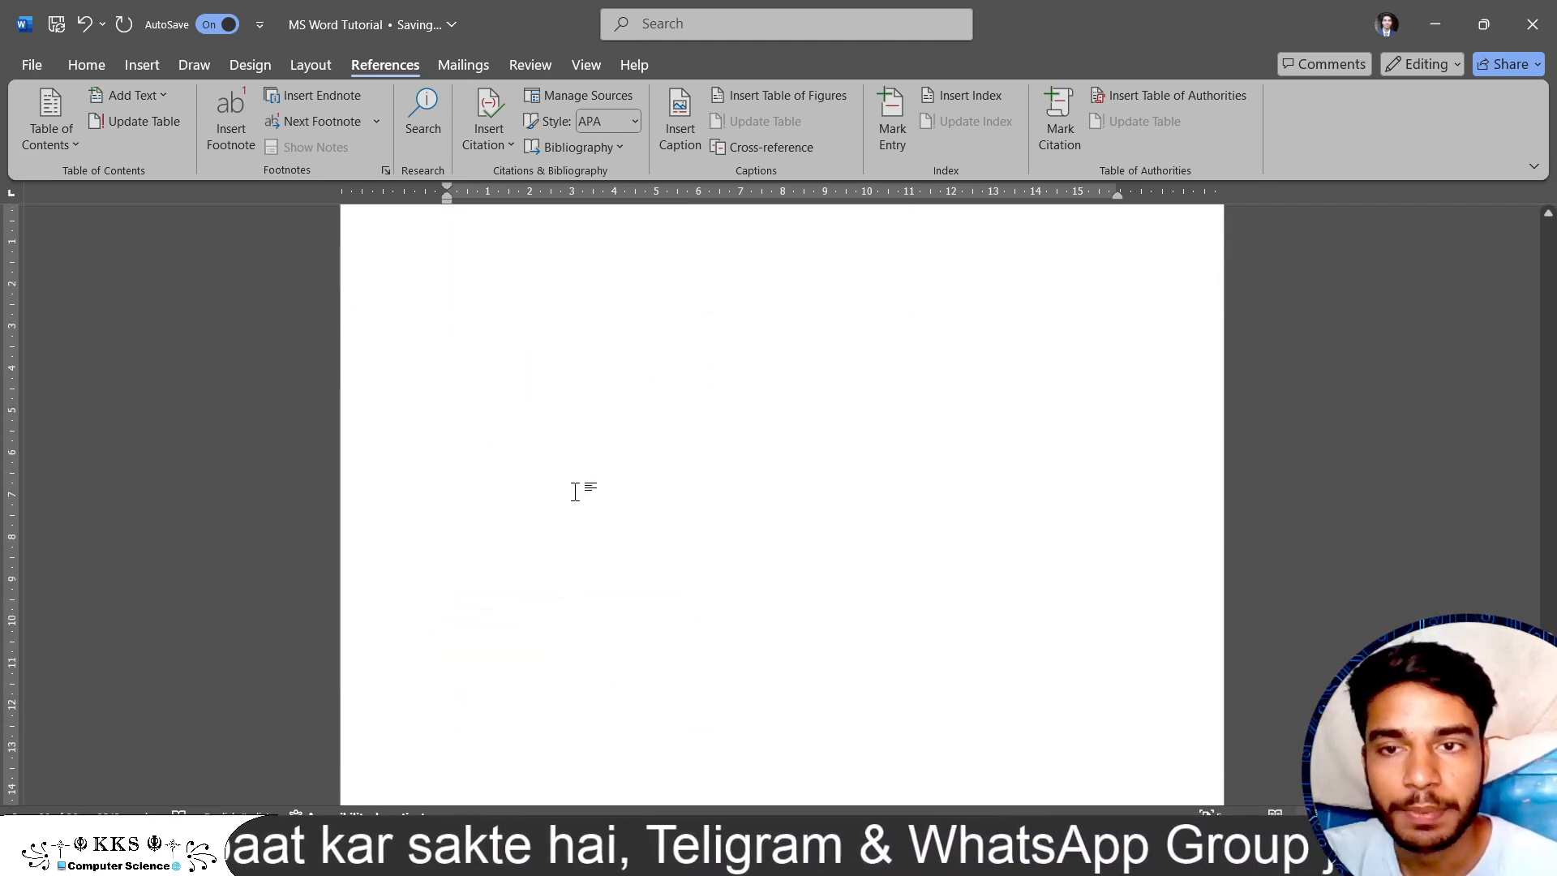
{"action": "scroll", "coordinate": [575, 492], "scroll_direction": "up", "scroll_amount": 6}
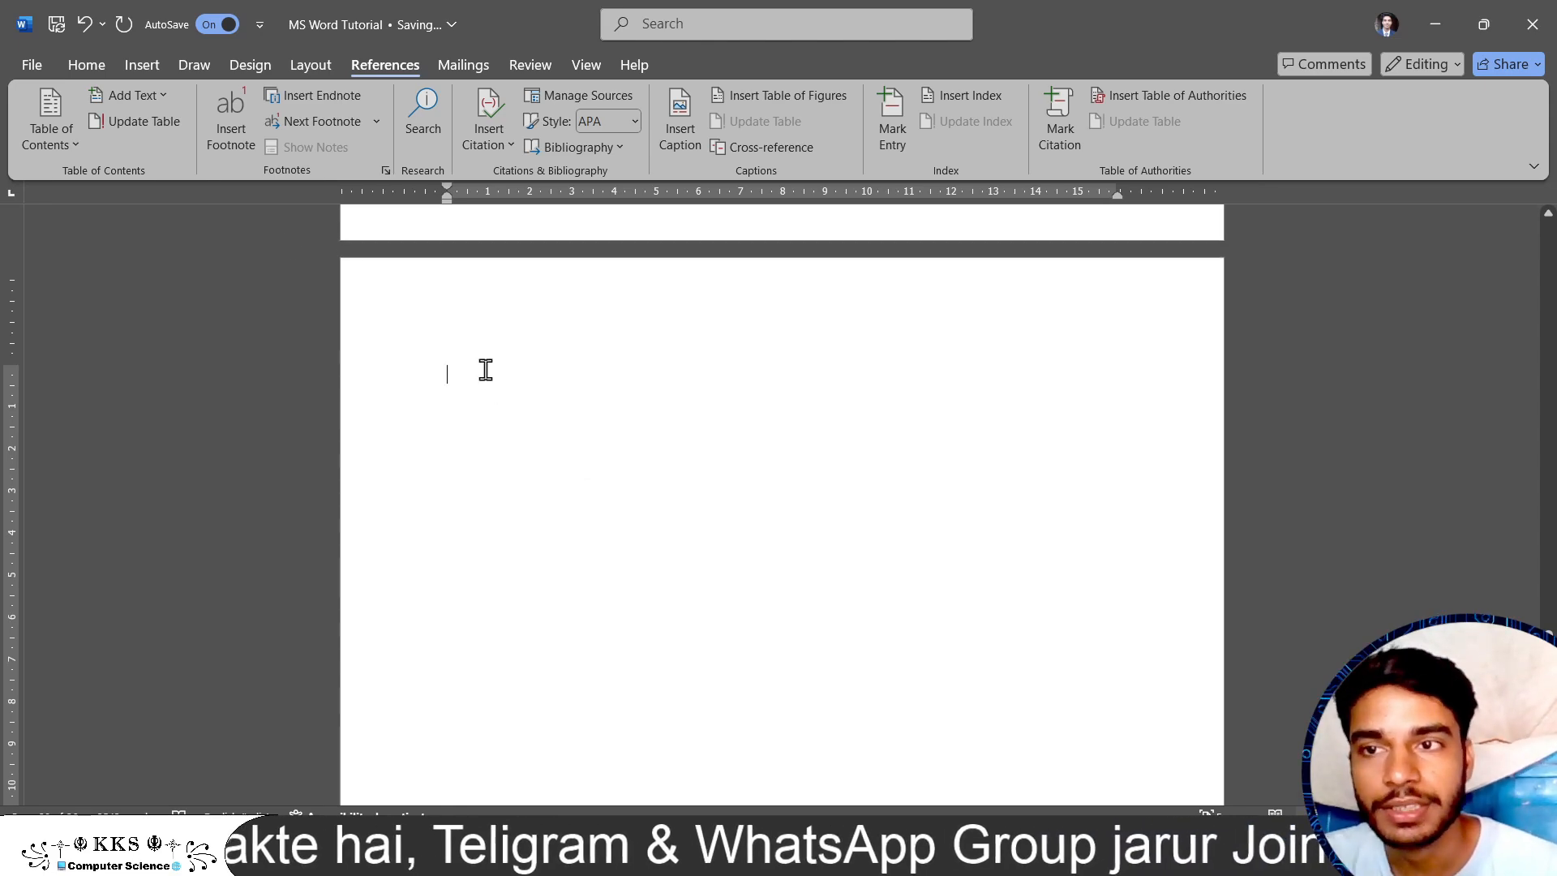
{"action": "left_click", "coordinate": [54, 134]}
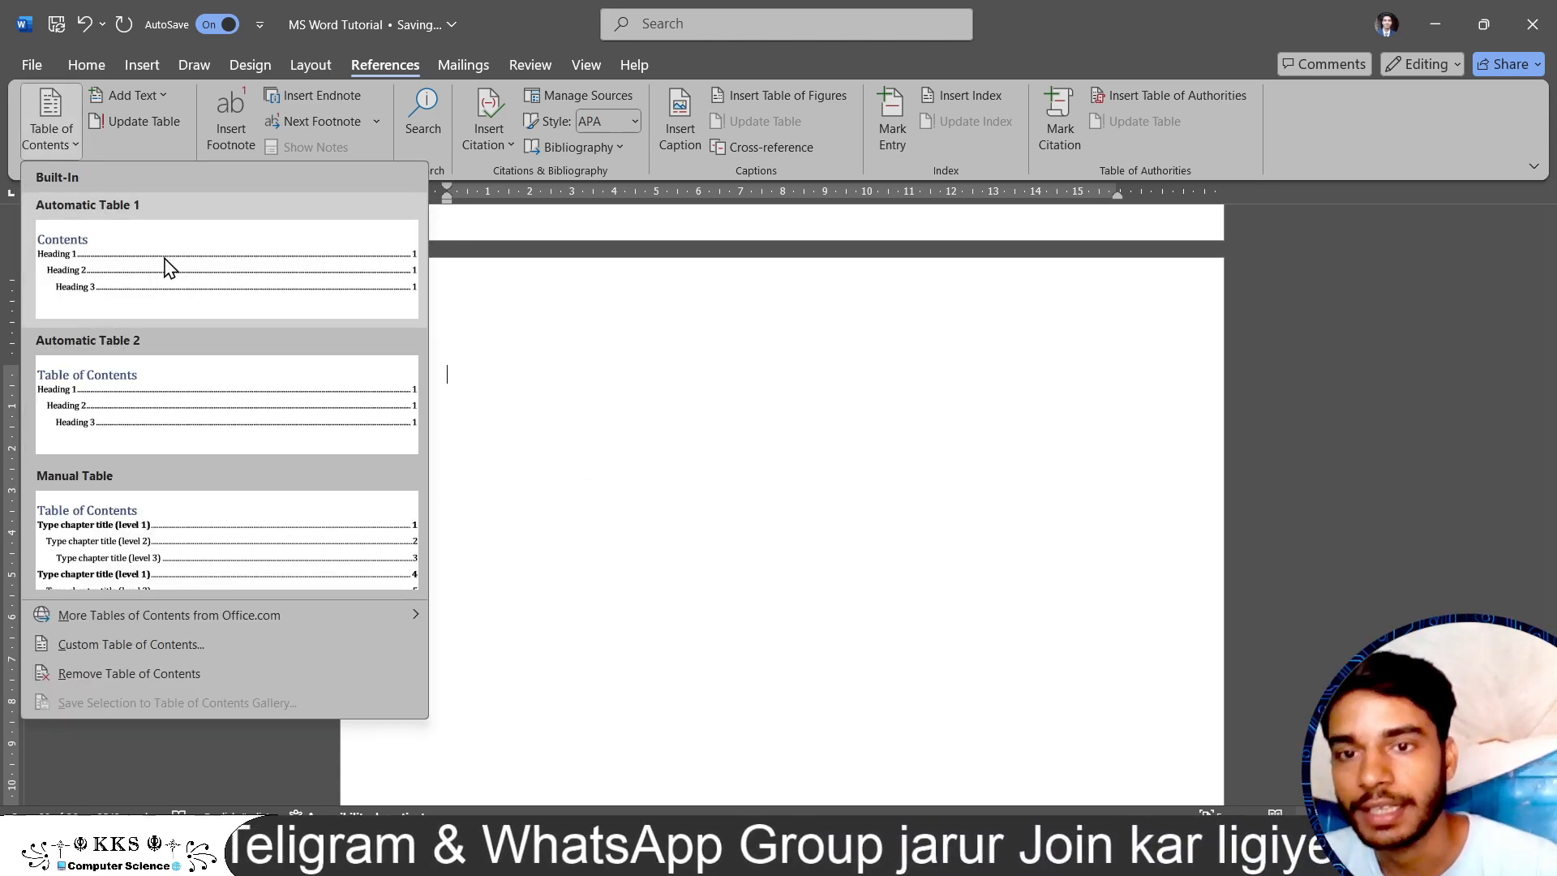
{"action": "left_click", "coordinate": [167, 266]}
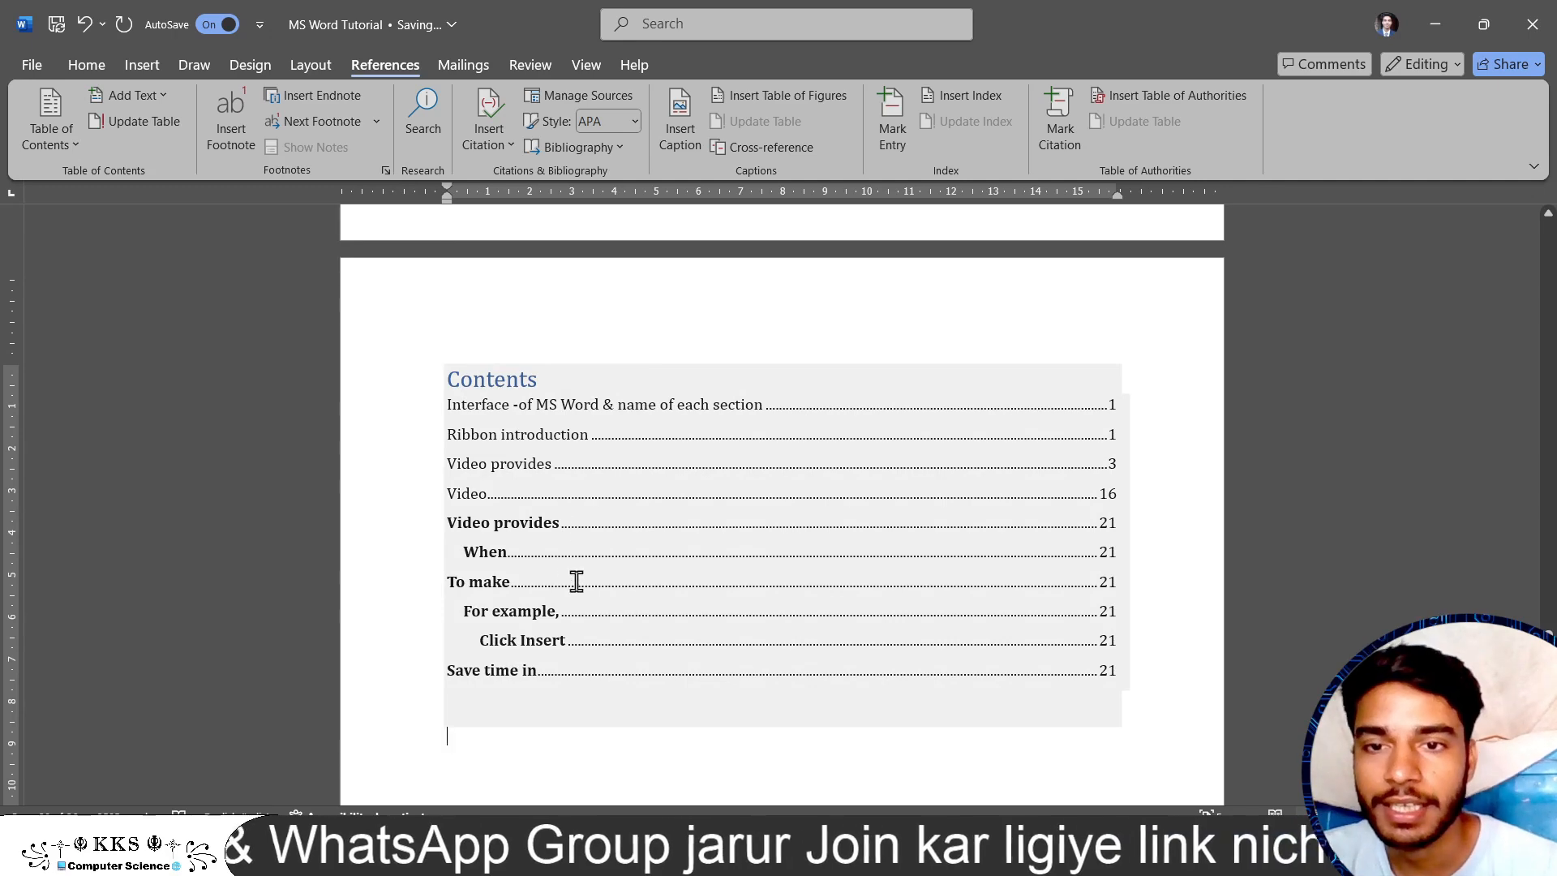
Compare the entries in the new table of contents with the marked headings on the following page.
{"action": "scroll", "coordinate": [553, 626], "scroll_direction": "down", "scroll_amount": 3}
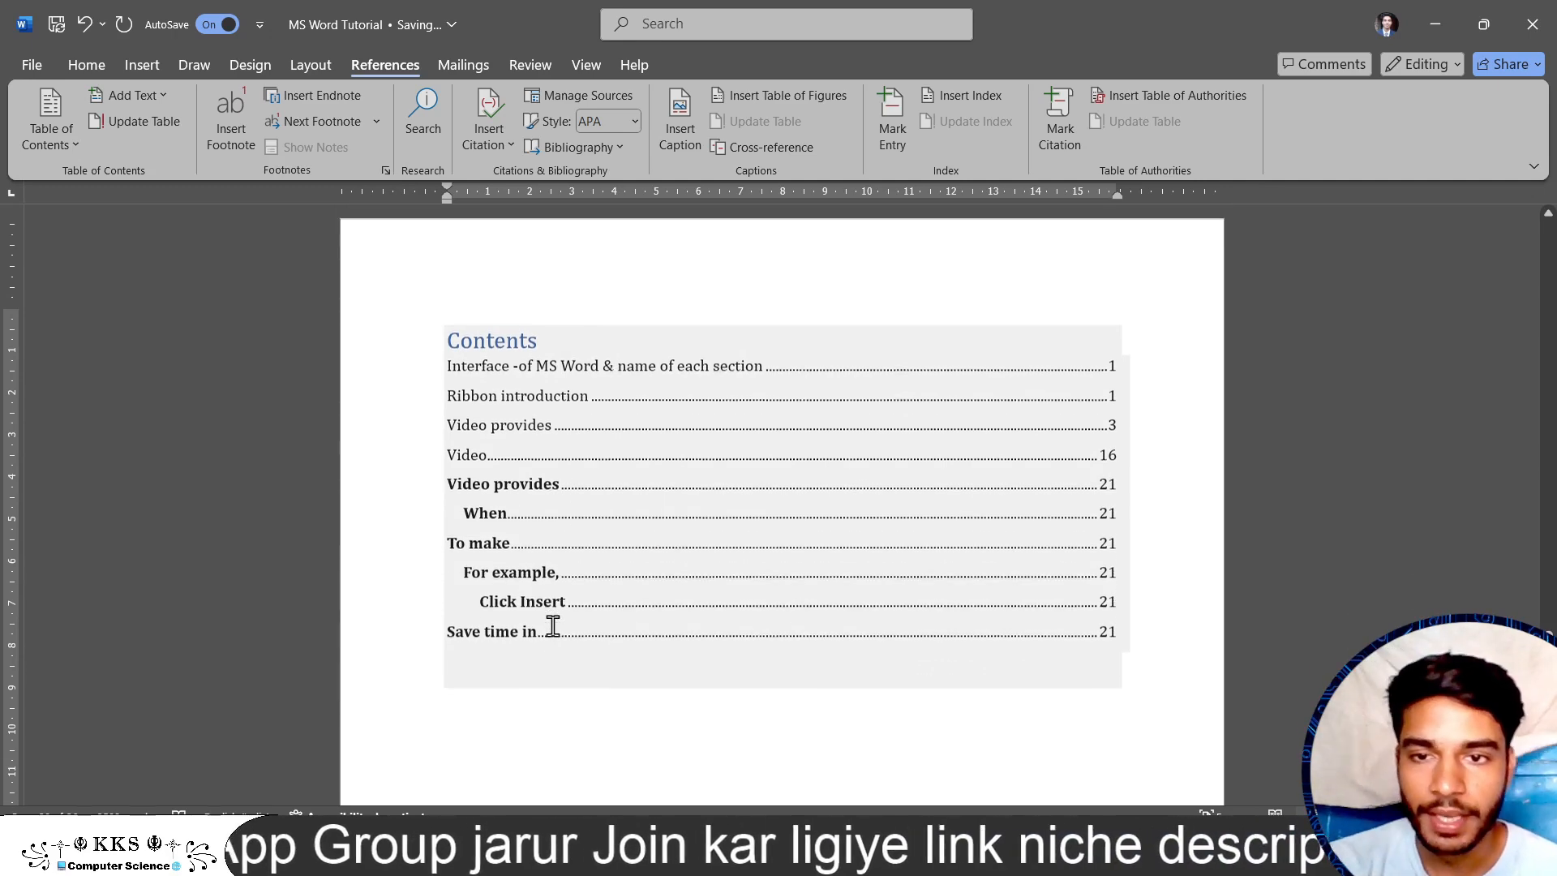
{"action": "scroll", "coordinate": [554, 626], "scroll_direction": "down", "scroll_amount": 2}
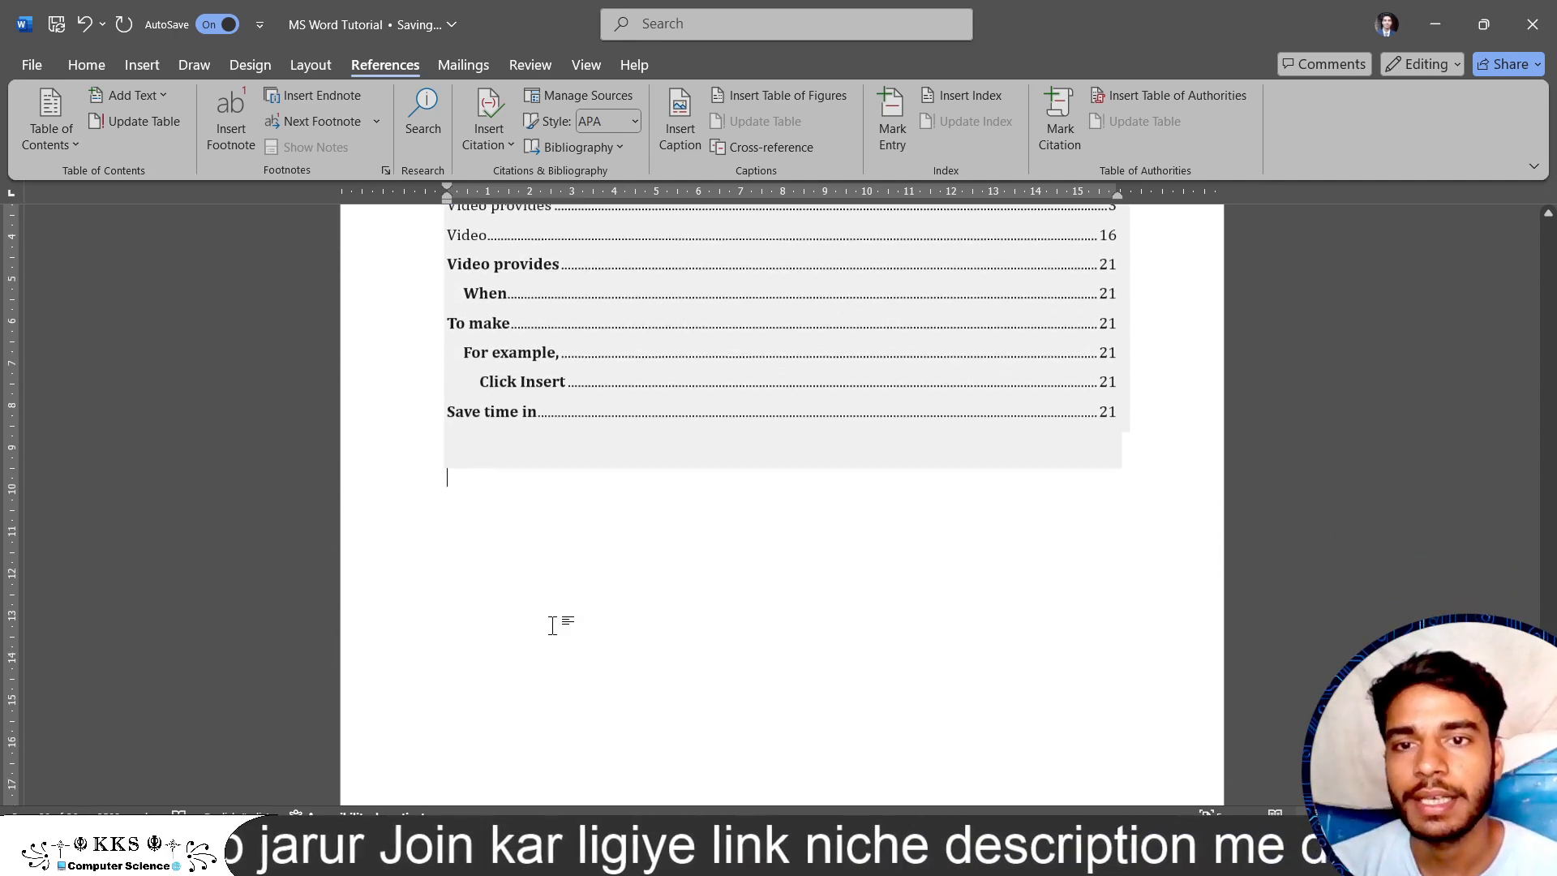
{"action": "scroll", "coordinate": [538, 413], "scroll_direction": "up", "scroll_amount": 1}
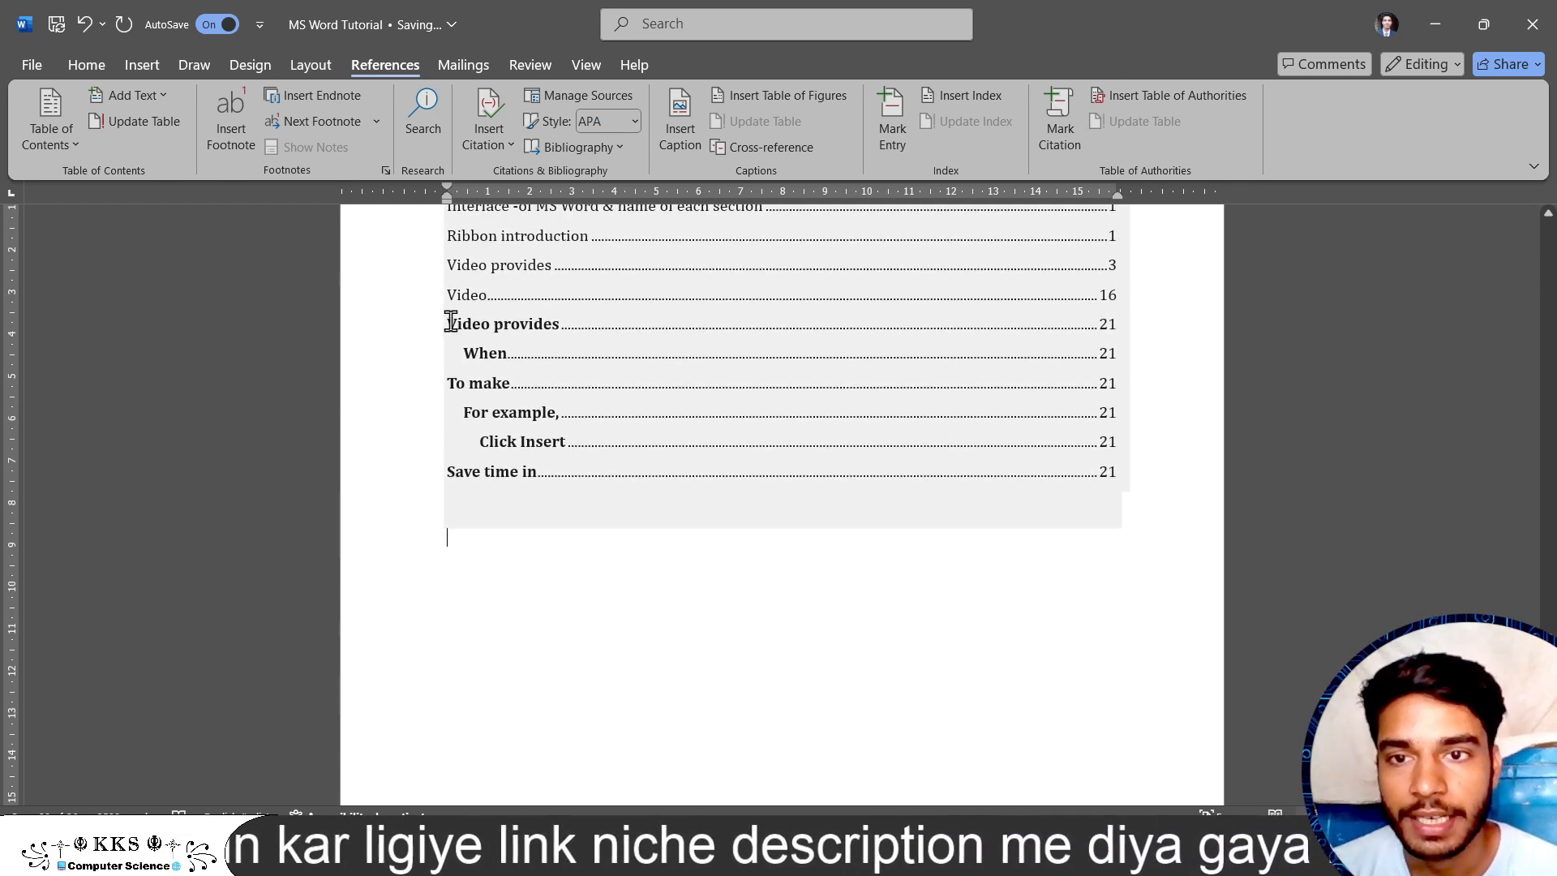
{"action": "scroll", "coordinate": [578, 445], "scroll_direction": "down", "scroll_amount": 17}
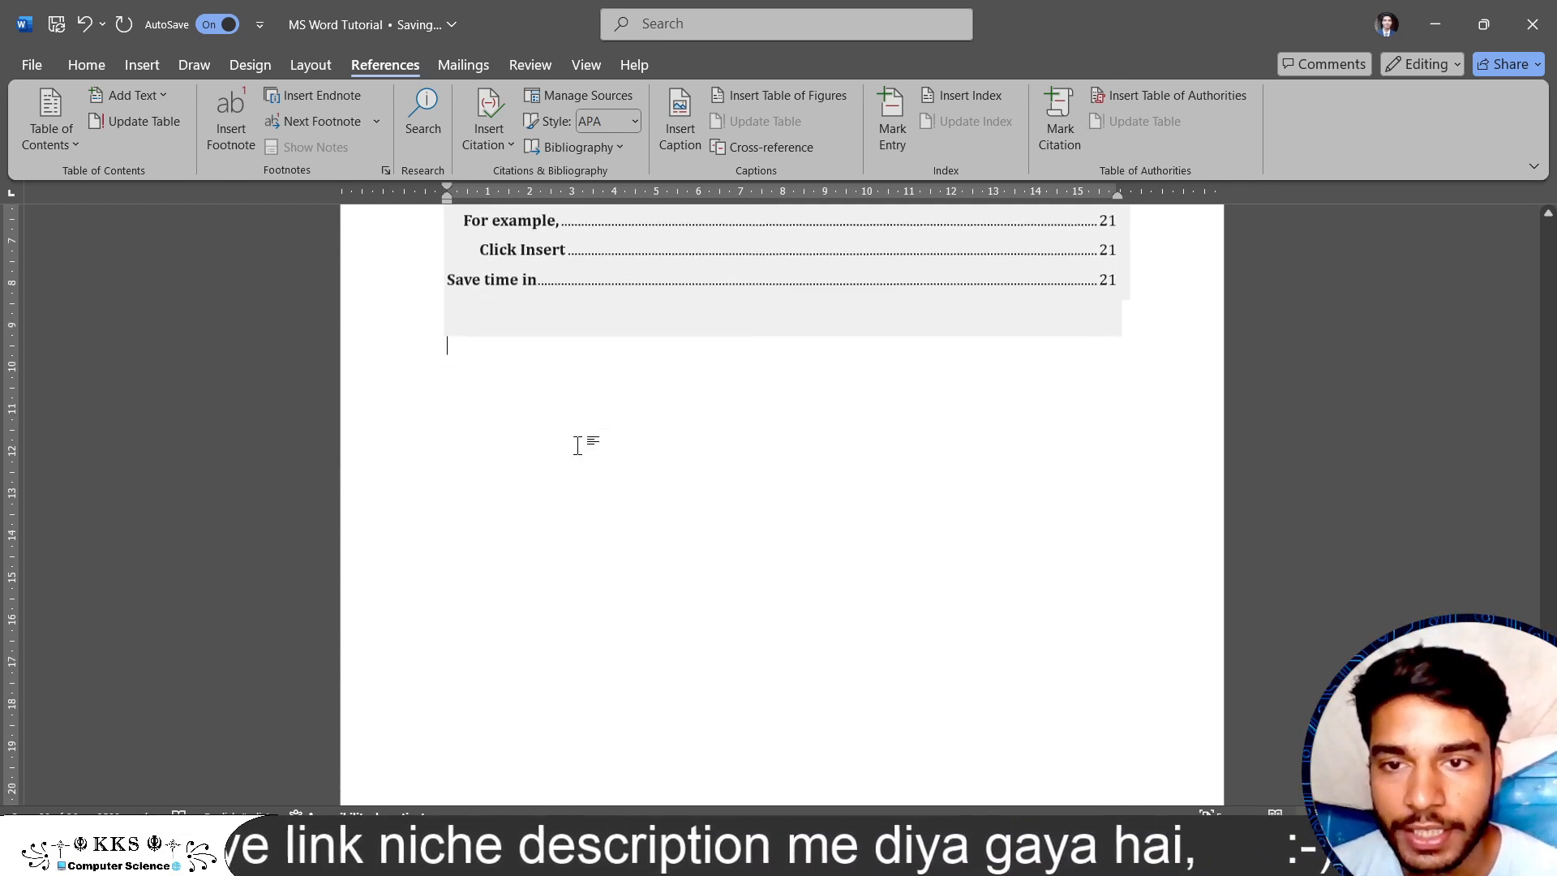
{"action": "scroll", "coordinate": [583, 455], "scroll_direction": "down", "scroll_amount": 4}
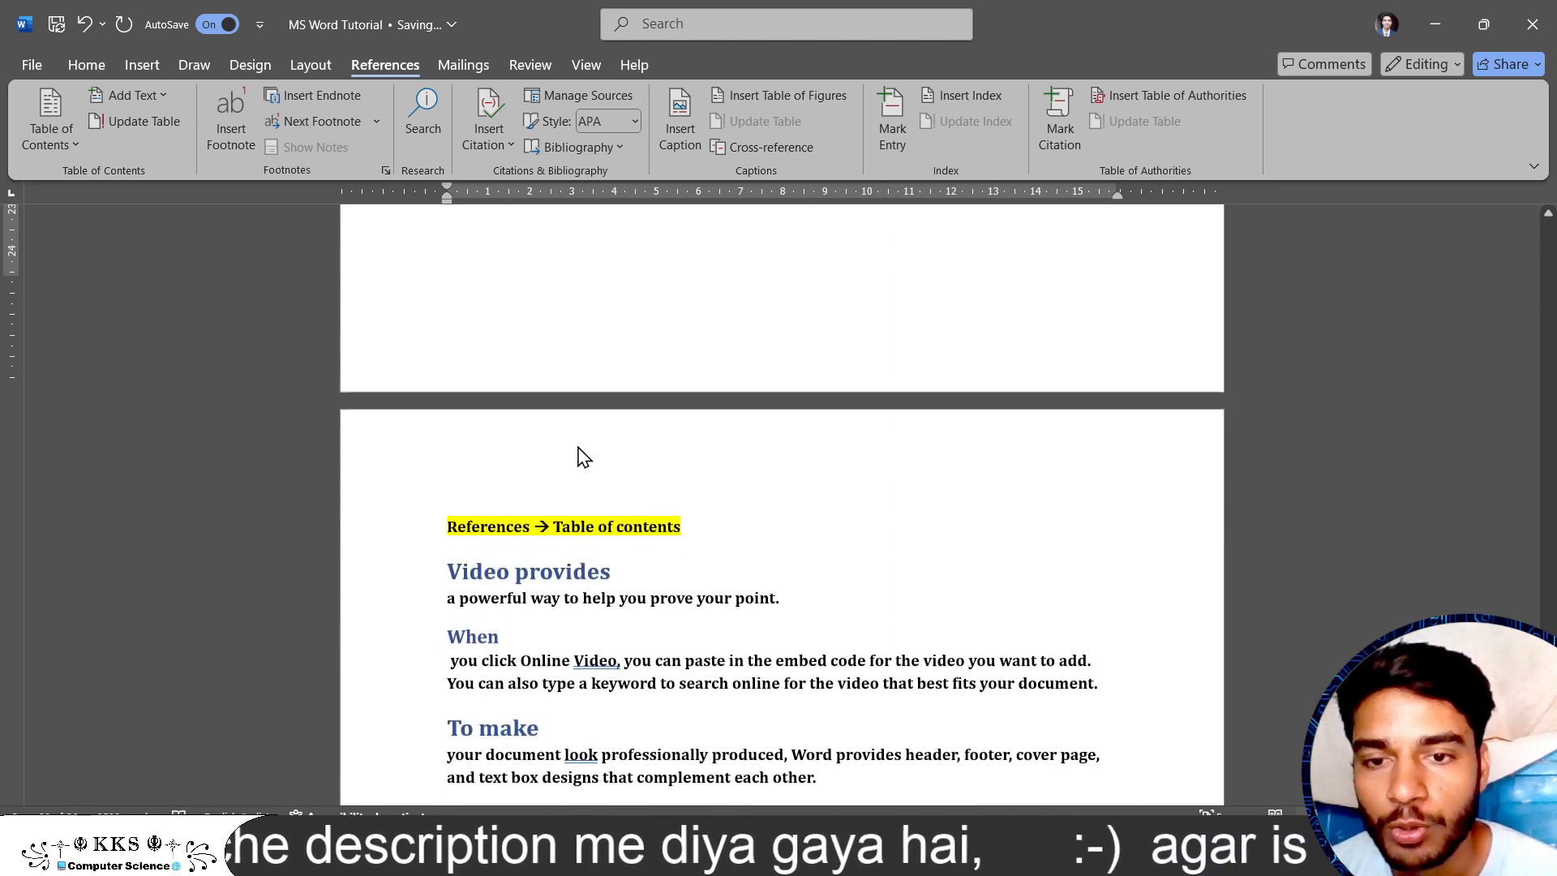
{"action": "scroll", "coordinate": [579, 447], "scroll_direction": "up", "scroll_amount": 15}
{"action": "scroll", "coordinate": [578, 445], "scroll_direction": "up", "scroll_amount": 7}
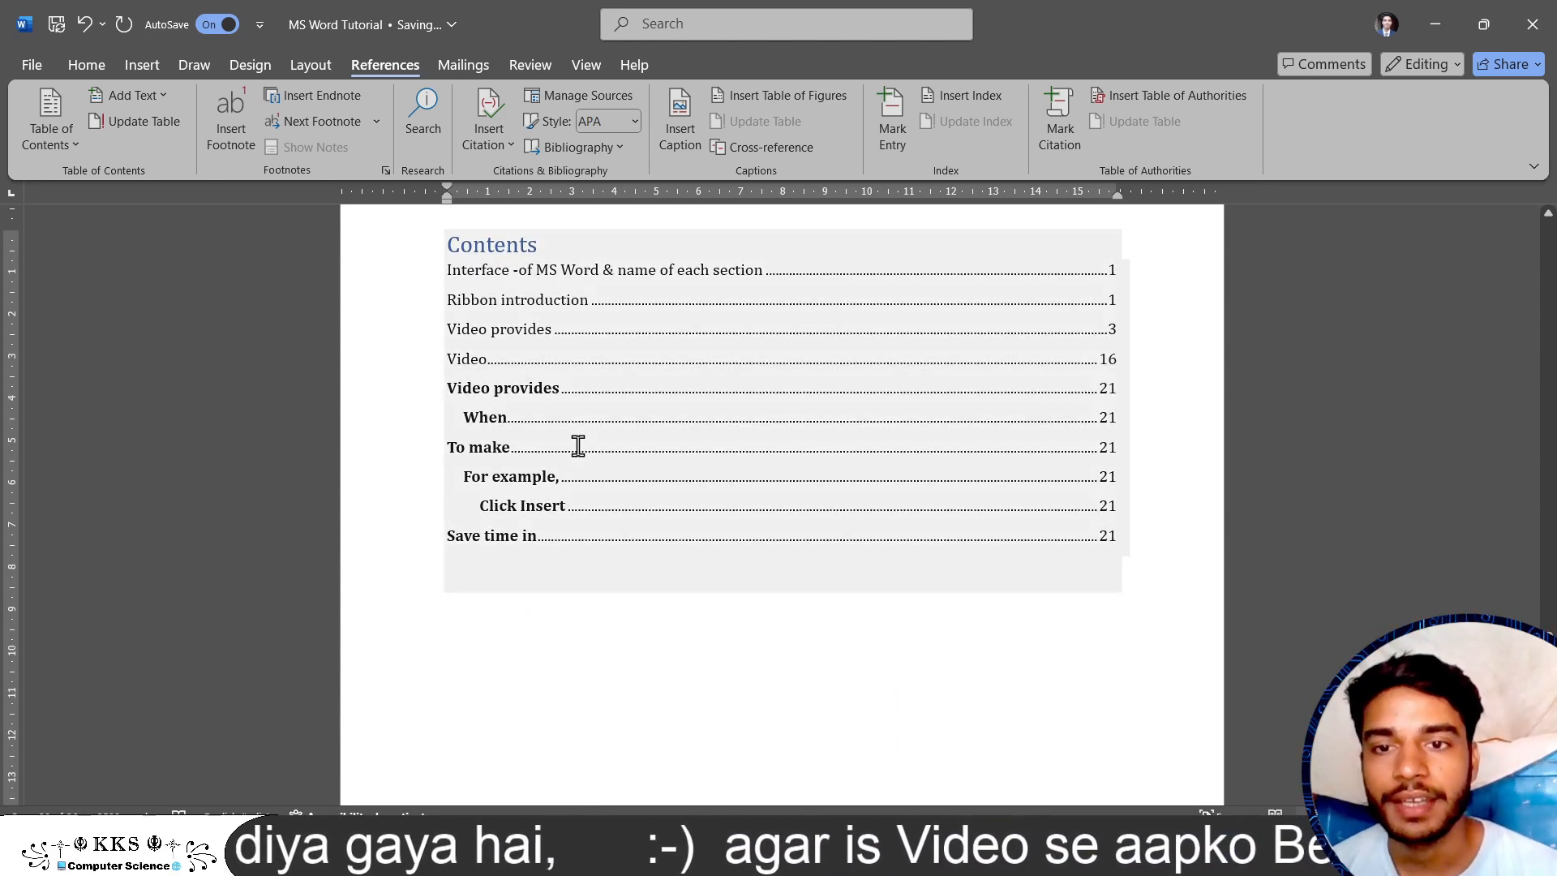
{"action": "scroll", "coordinate": [578, 445], "scroll_direction": "down", "scroll_amount": 1}
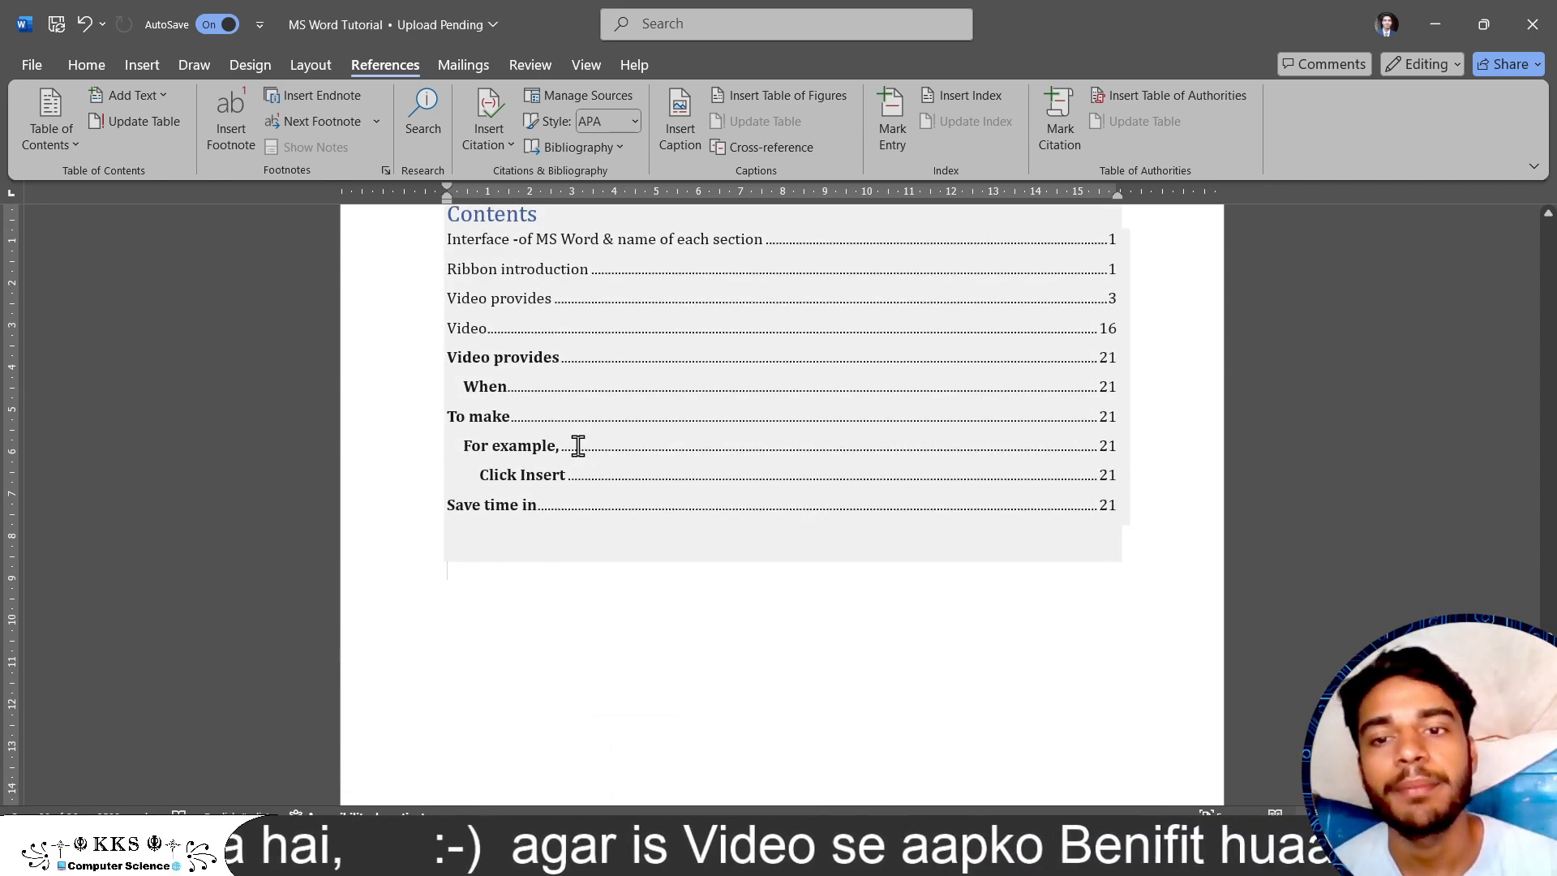
{"action": "scroll", "coordinate": [541, 431], "scroll_direction": "up", "scroll_amount": 3}
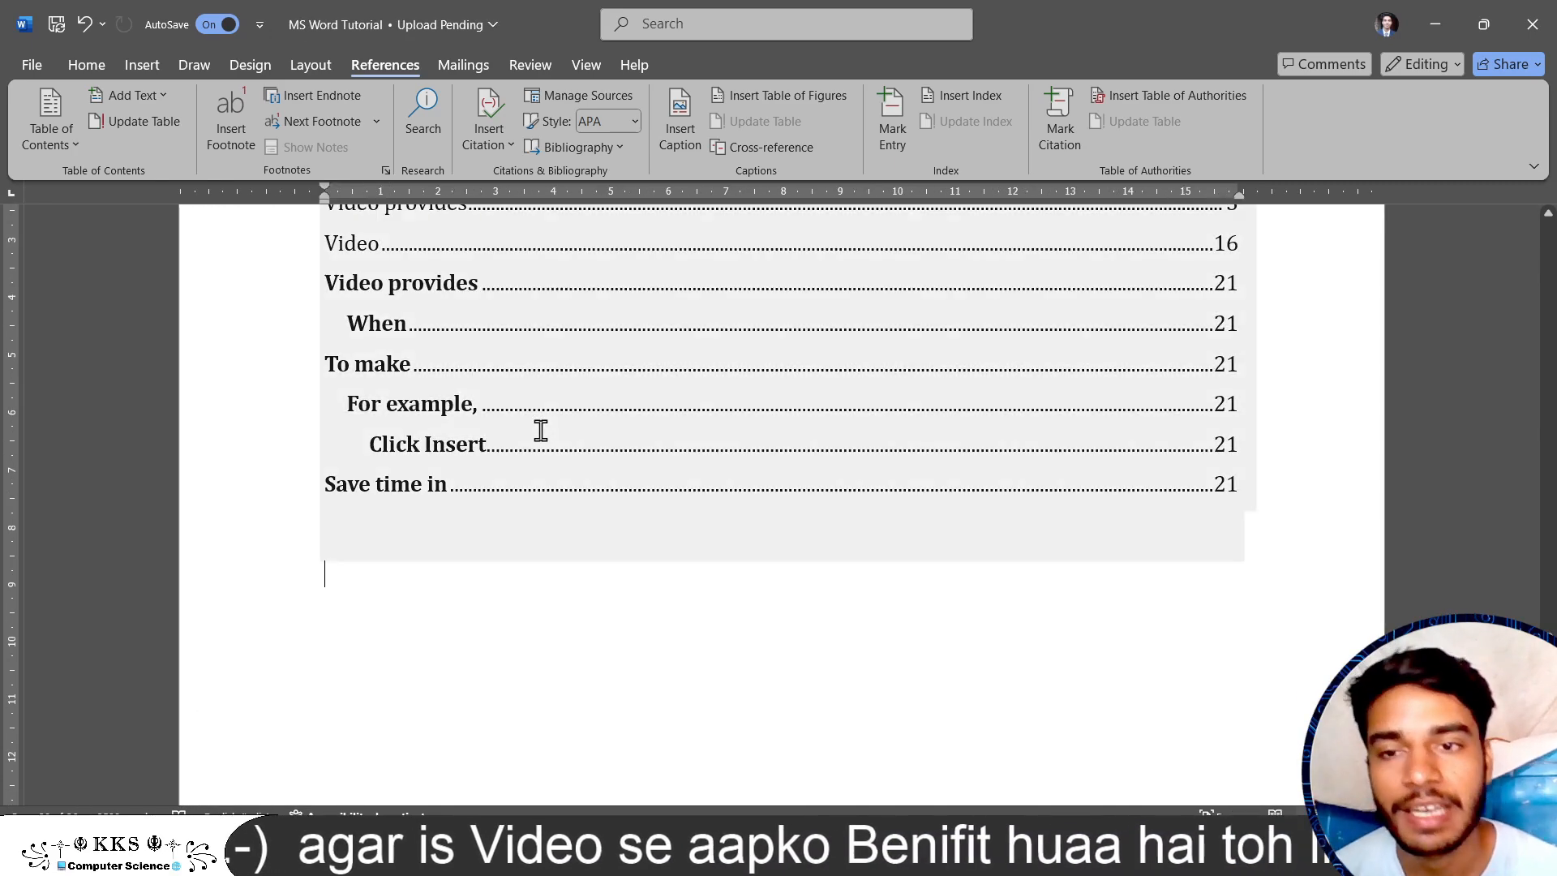
Examine the indentation levels and page numbers of the table of contents entries from "Interface" through "Save time in".
{"action": "left_click", "coordinate": [329, 394]}
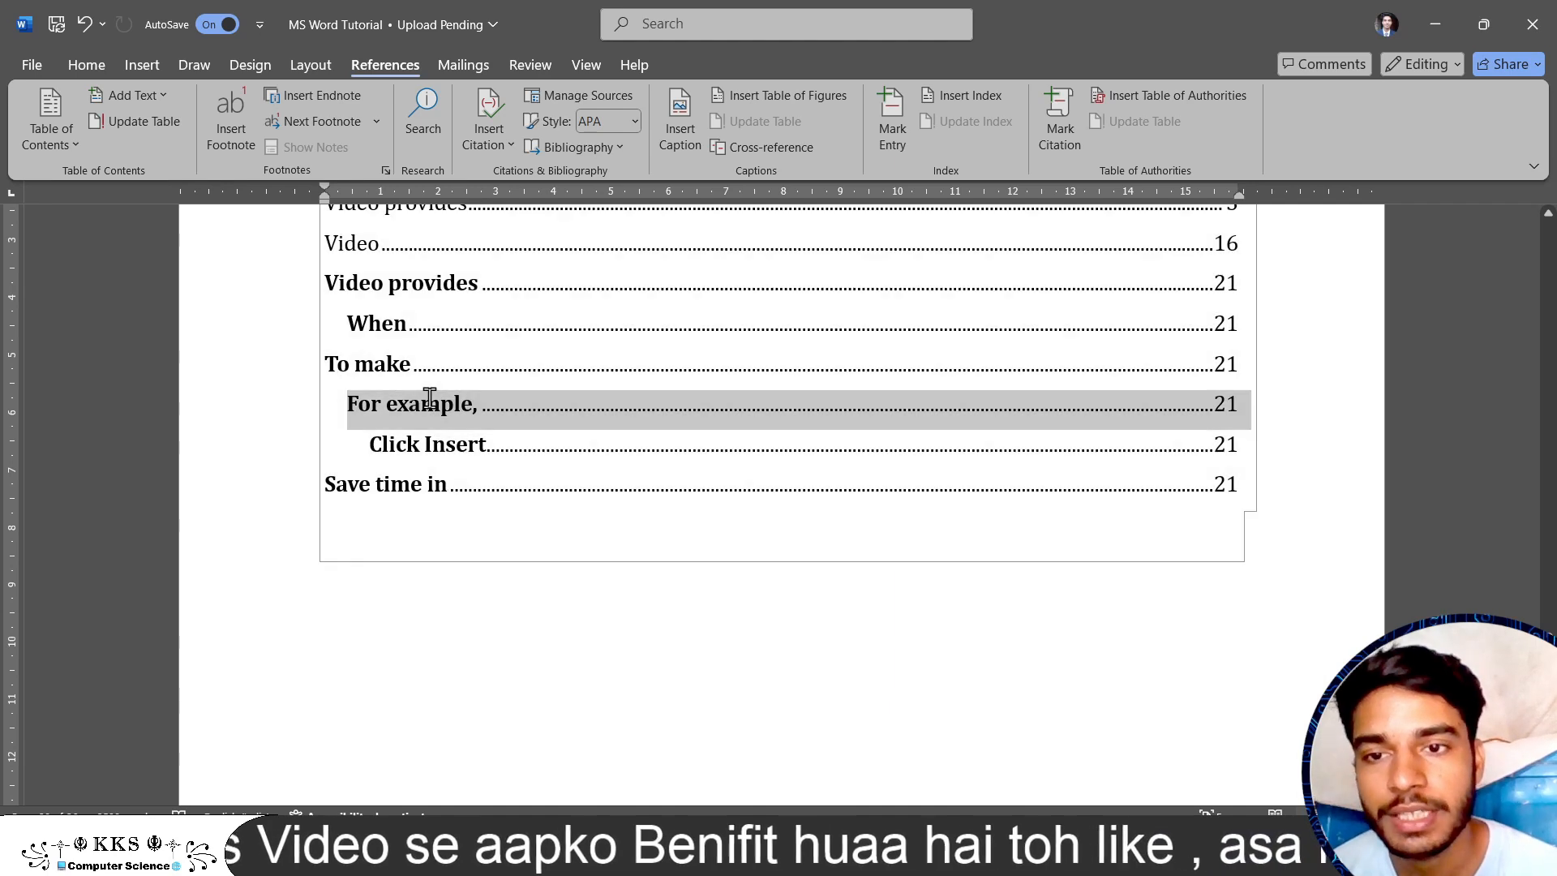
{"action": "left_click", "coordinate": [367, 438]}
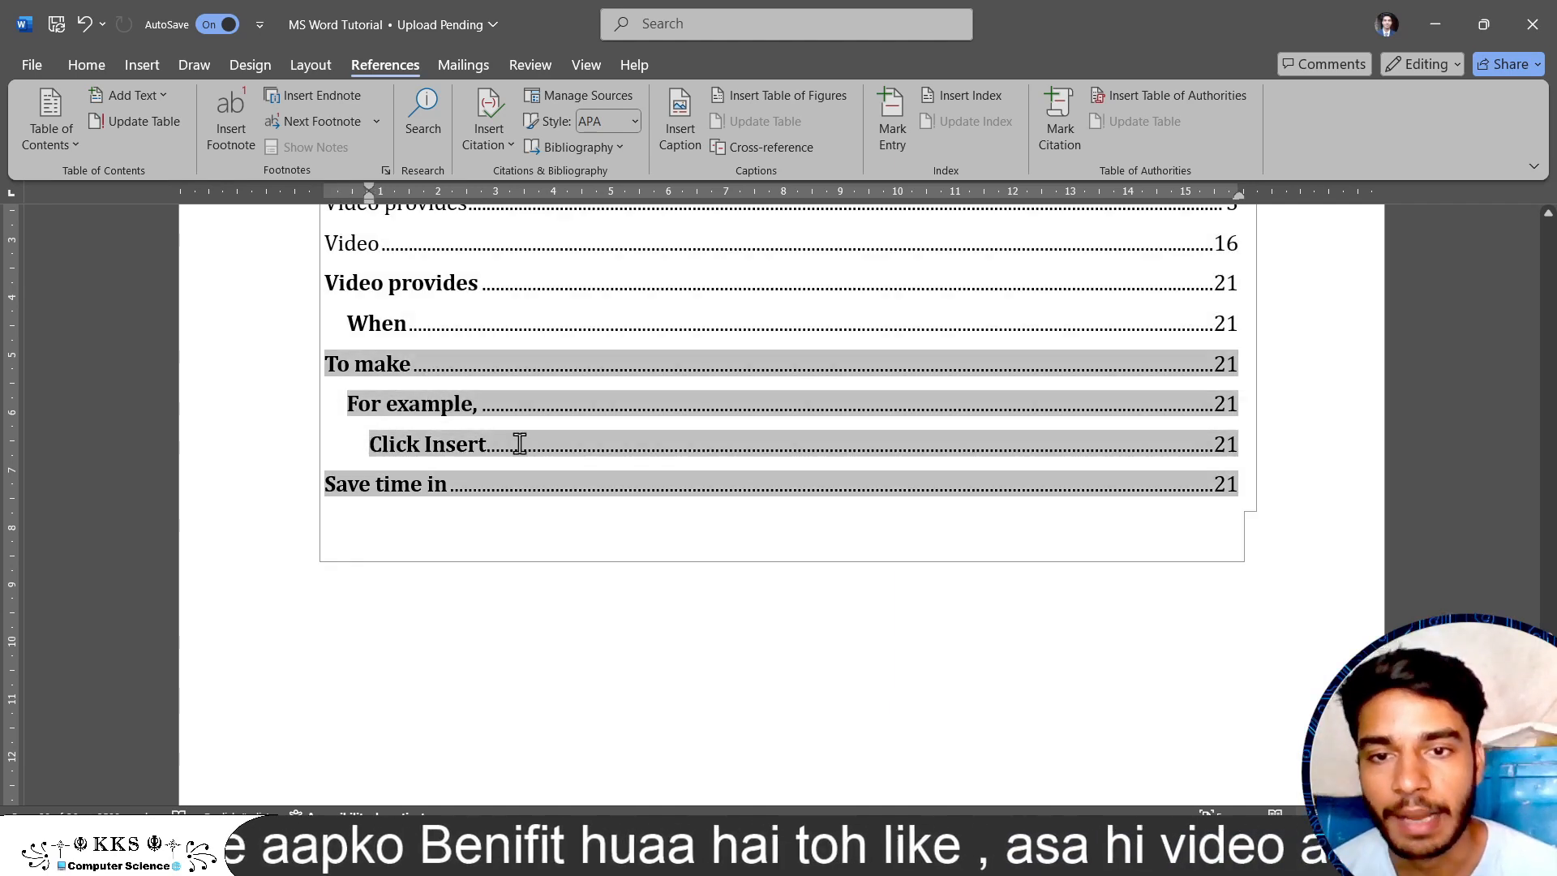
{"action": "left_click", "coordinate": [1330, 570]}
{"action": "scroll", "coordinate": [1217, 502], "scroll_direction": "up", "scroll_amount": 5}
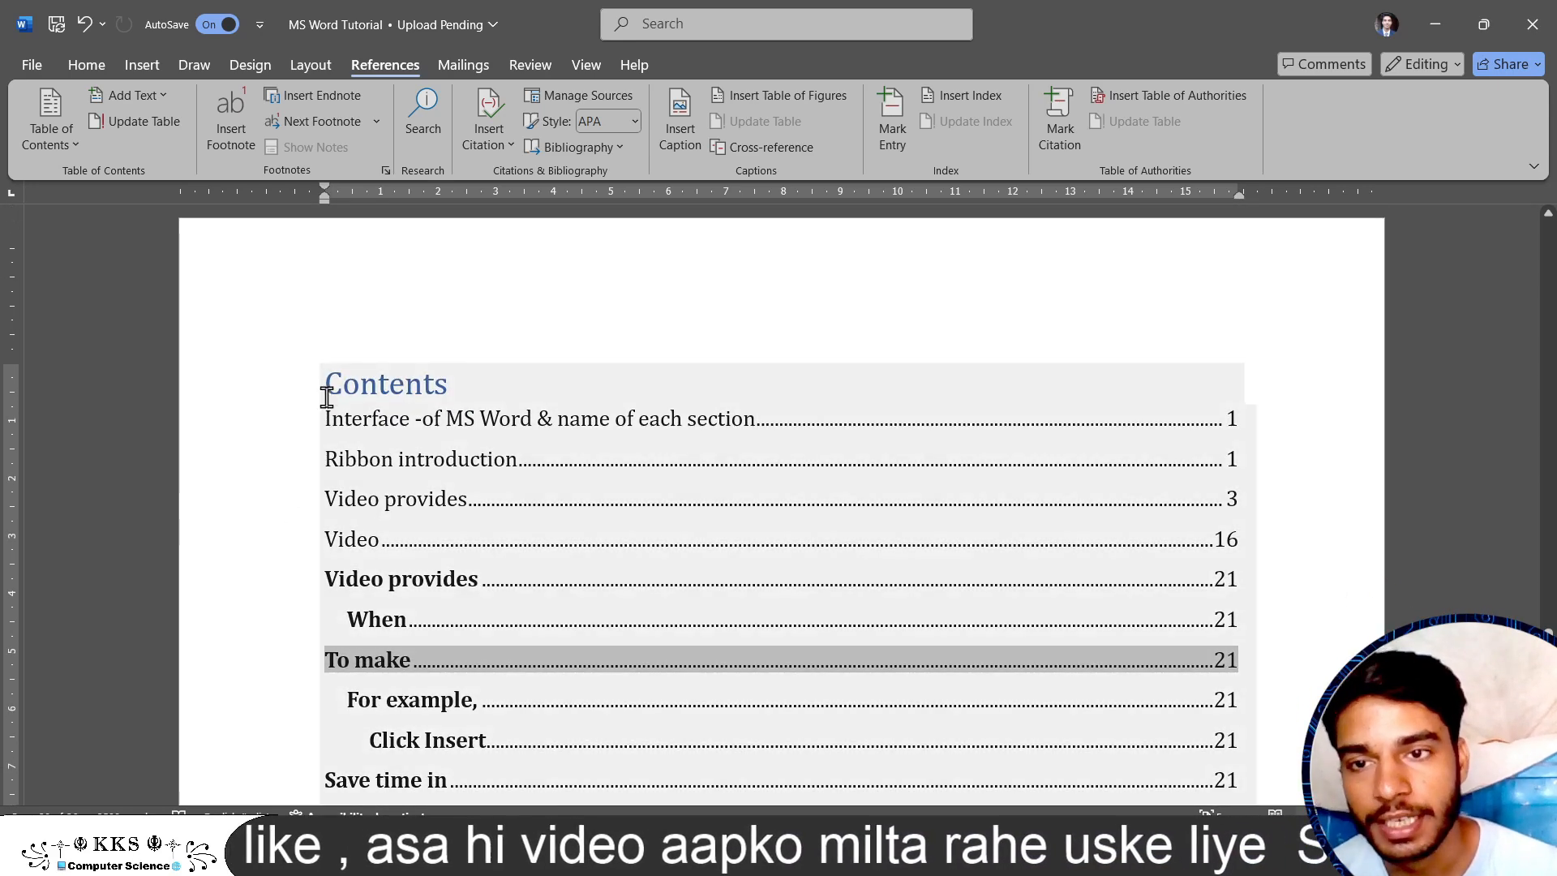
{"action": "left_click", "coordinate": [550, 450]}
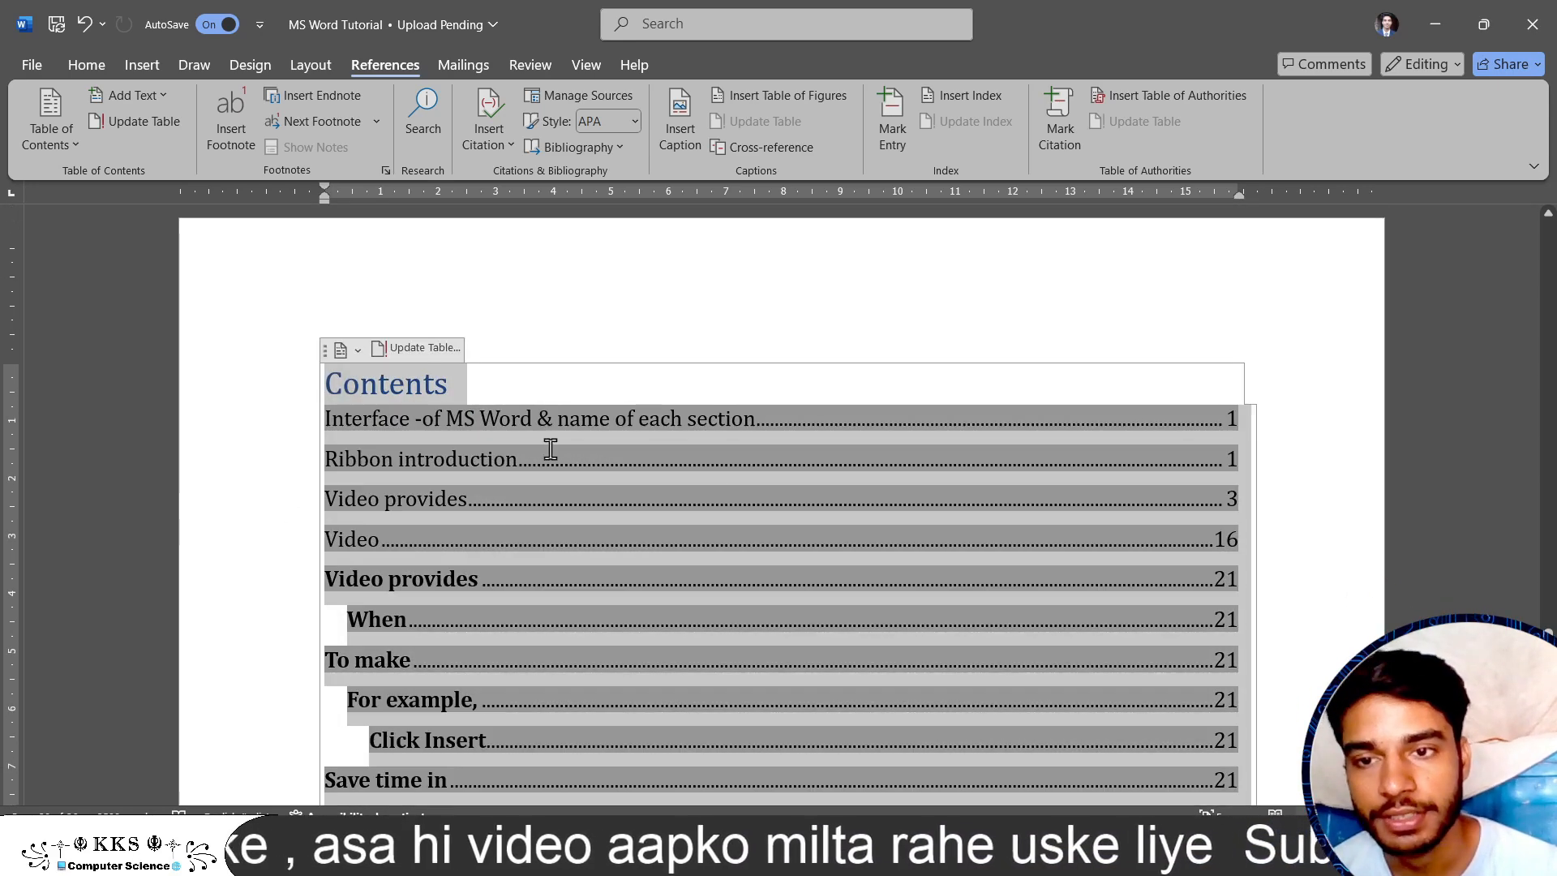
{"action": "left_click", "coordinate": [1049, 550]}
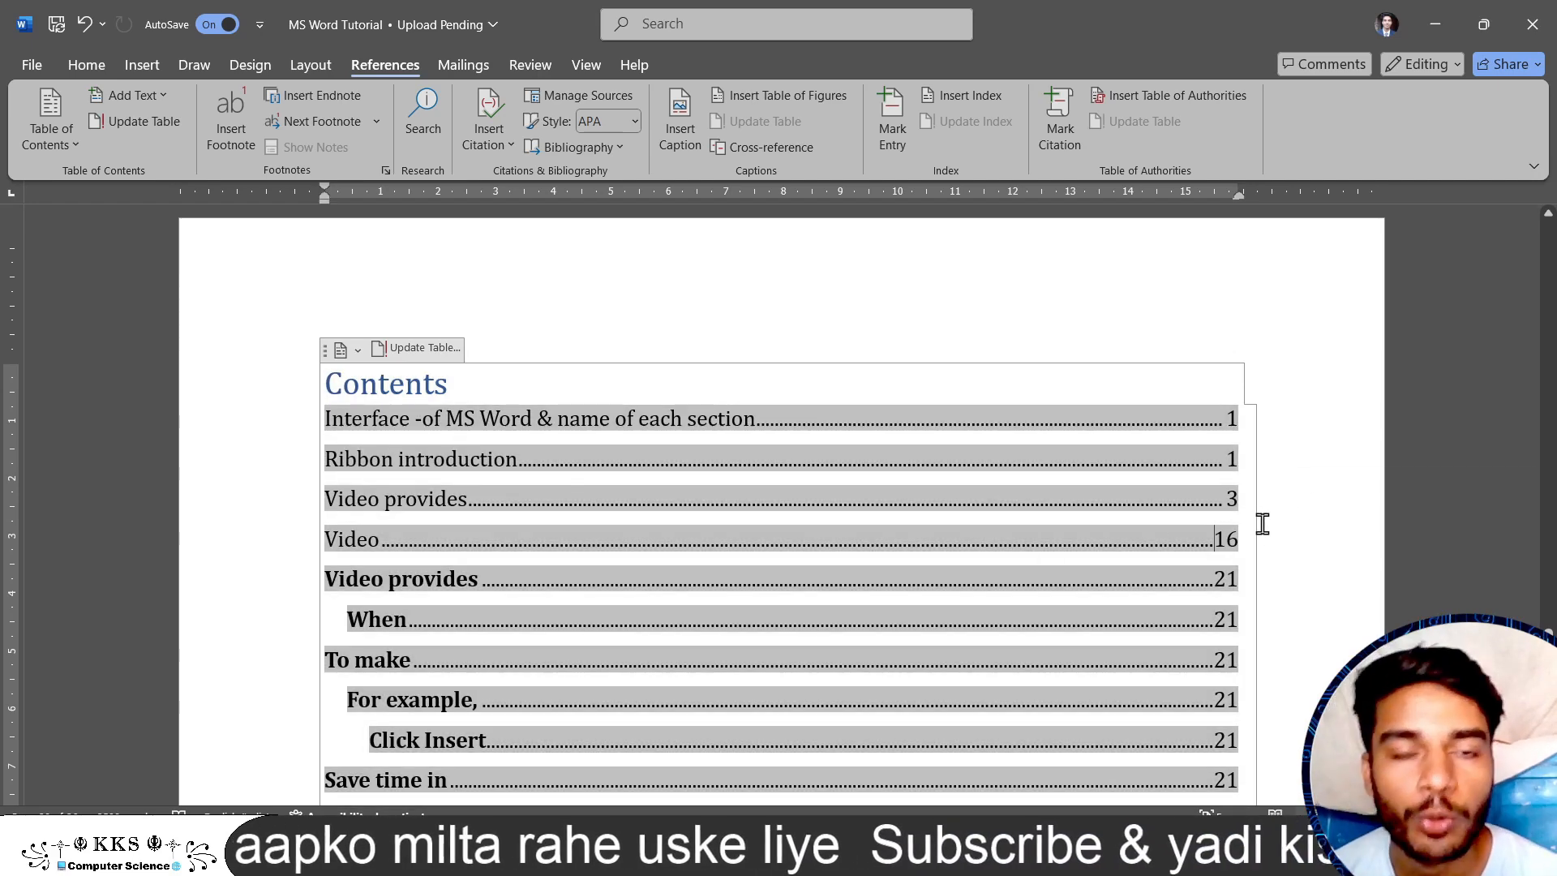
{"action": "mouse_move", "coordinate": [1549, 631]}
{"action": "left_mouse_down"}
{"action": "mouse_move", "coordinate": [1494, 188]}
{"action": "mouse_move", "coordinate": [1549, 632]}
{"action": "left_mouse_up"}
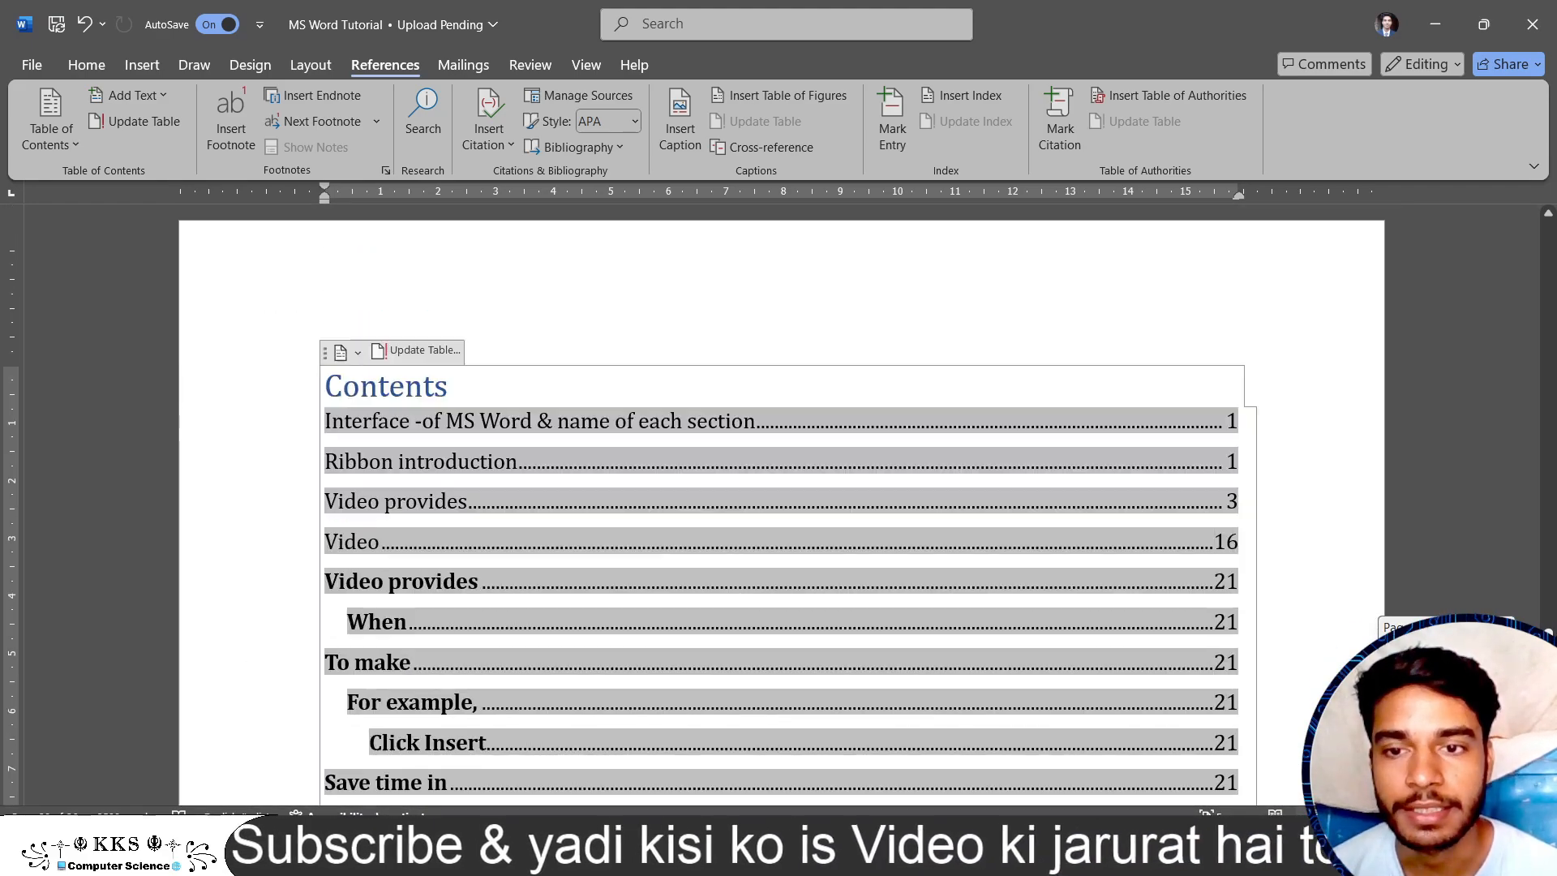
Check the page numbers listed in the table of contents against the page that holds the marked headings.
{"action": "scroll", "coordinate": [1159, 606], "scroll_direction": "down", "scroll_amount": 4}
{"action": "scroll", "coordinate": [1159, 605], "scroll_direction": "up", "scroll_amount": 1}
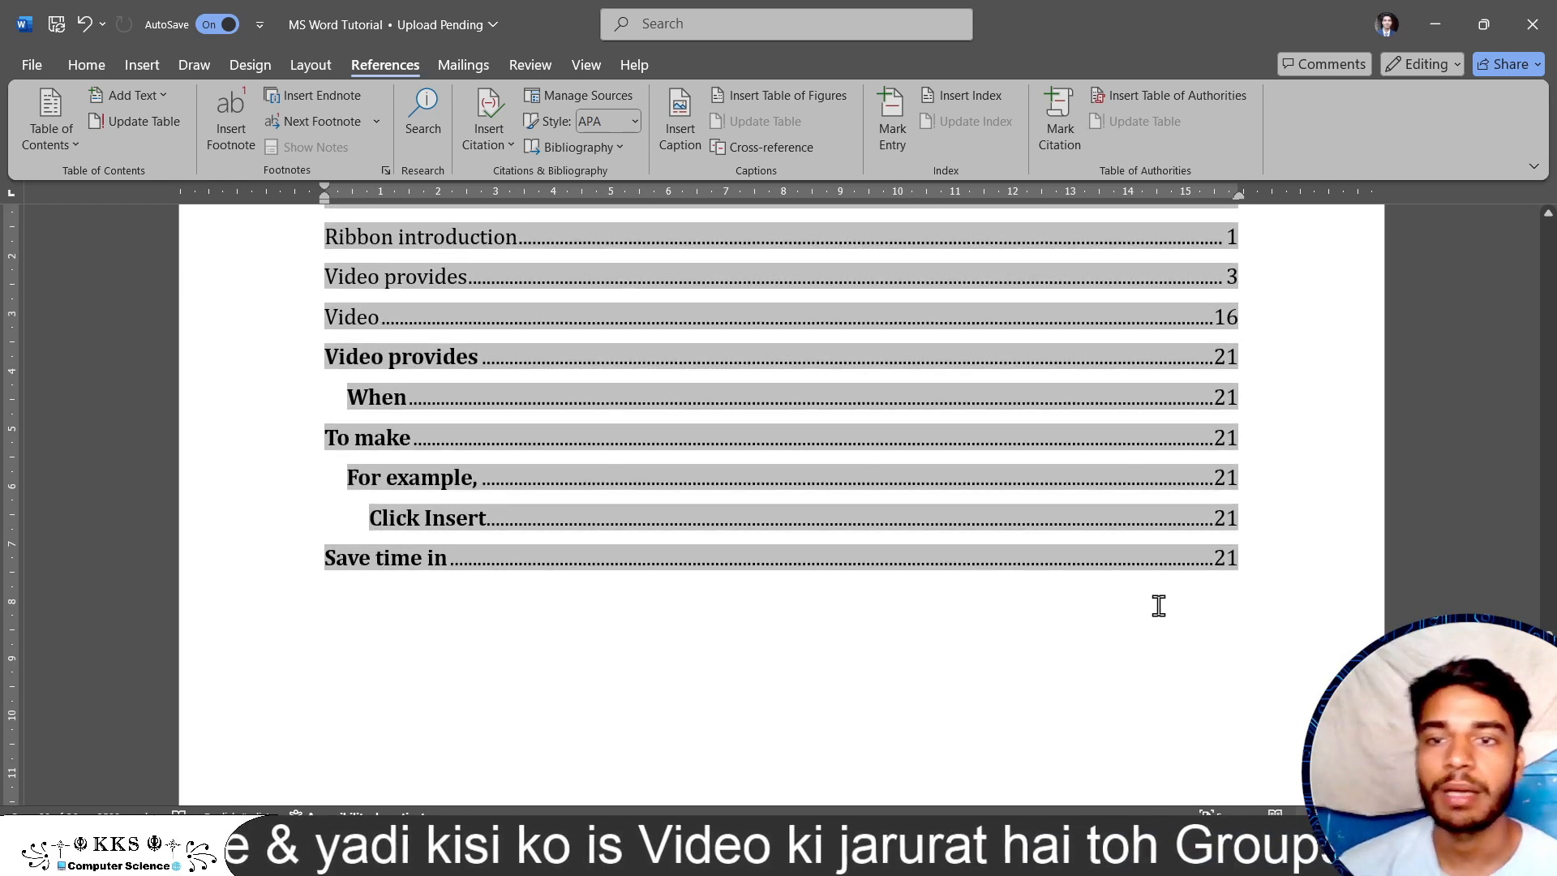
{"action": "scroll", "coordinate": [1159, 605], "scroll_direction": "down", "scroll_amount": 1}
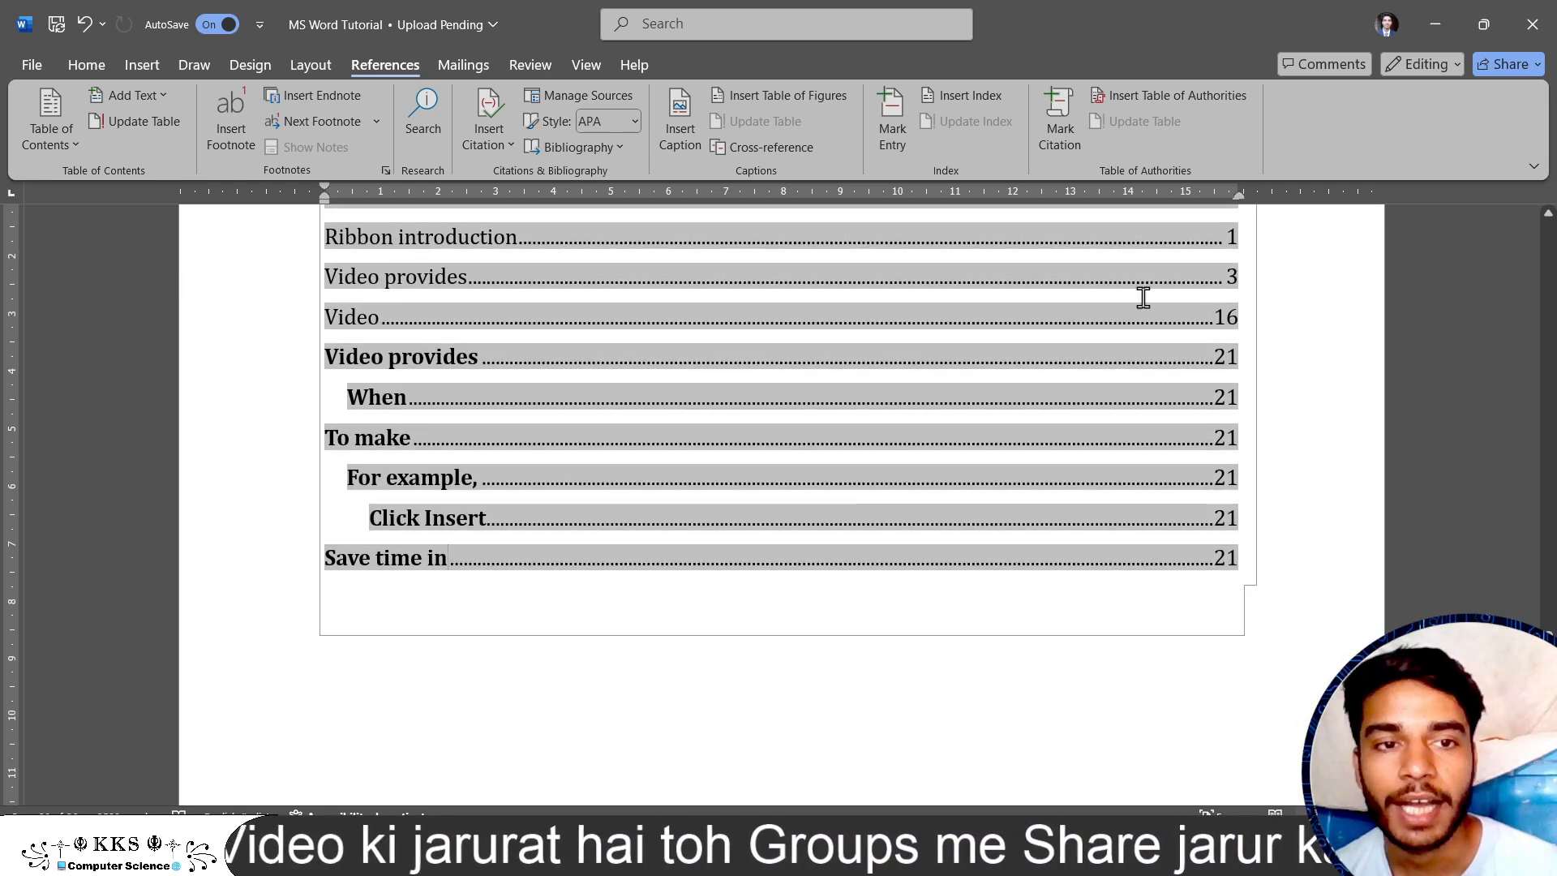
{"action": "scroll", "coordinate": [1224, 366], "scroll_direction": "down", "scroll_amount": 6}
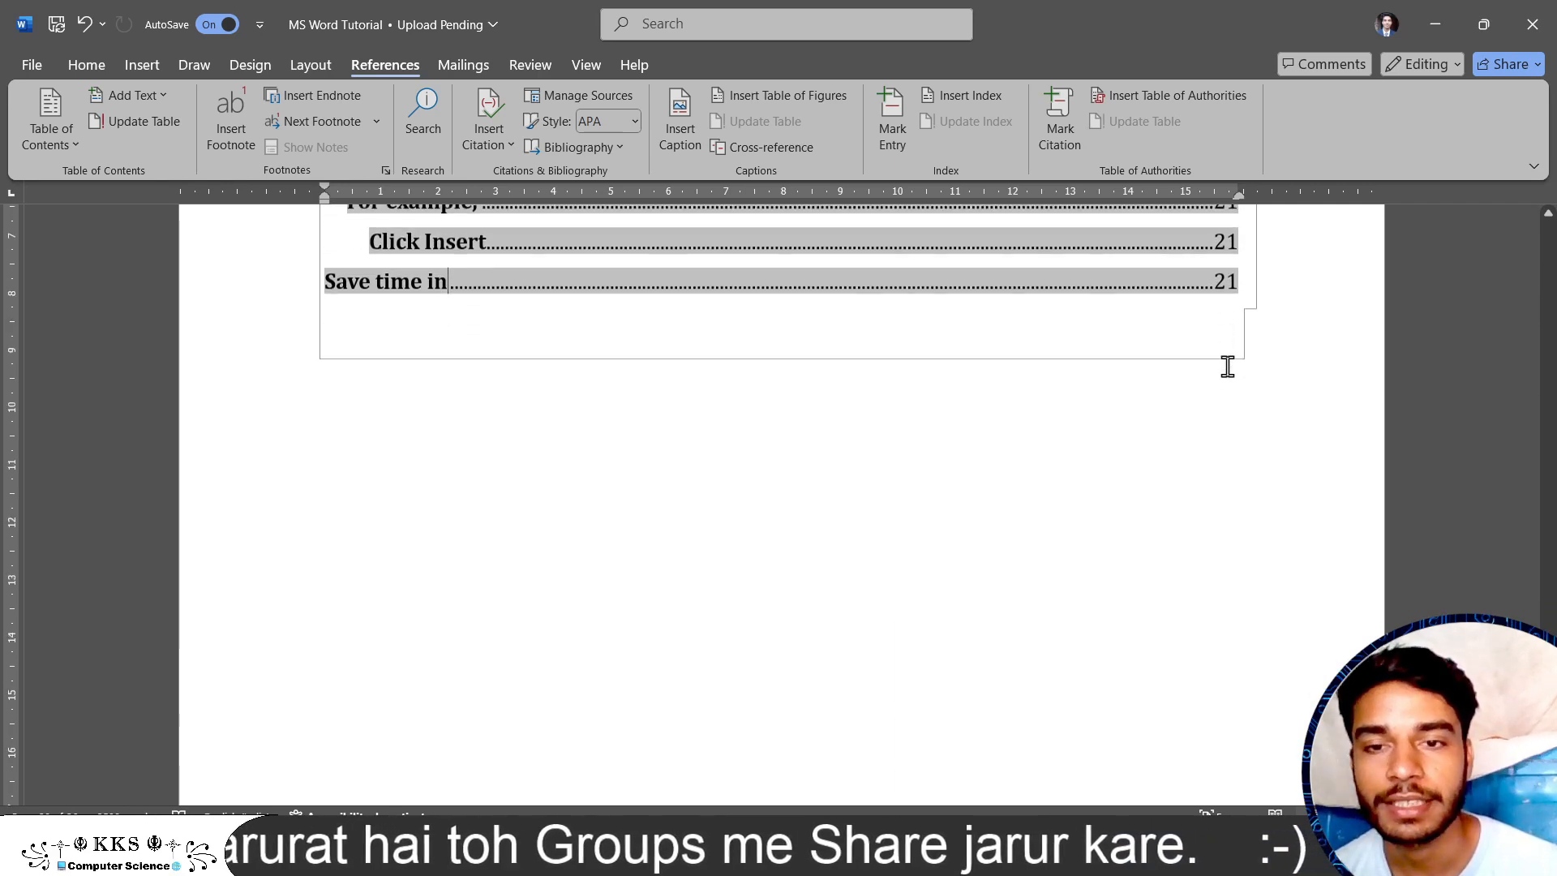
{"action": "scroll", "coordinate": [1227, 366], "scroll_direction": "down", "scroll_amount": 6}
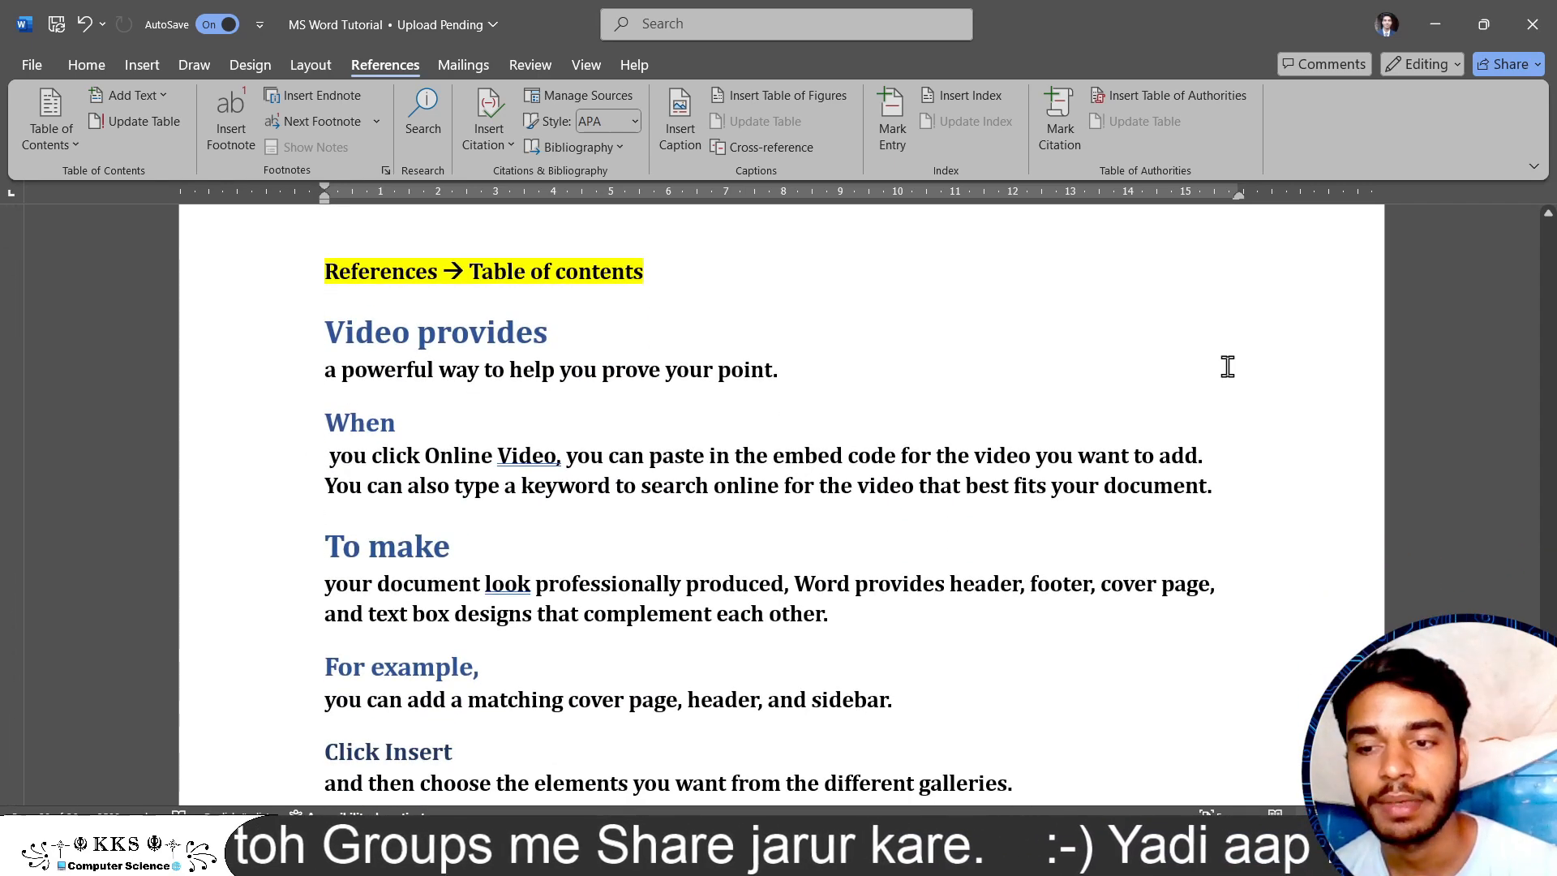
{"action": "scroll", "coordinate": [615, 675], "scroll_direction": "down", "scroll_amount": 2}
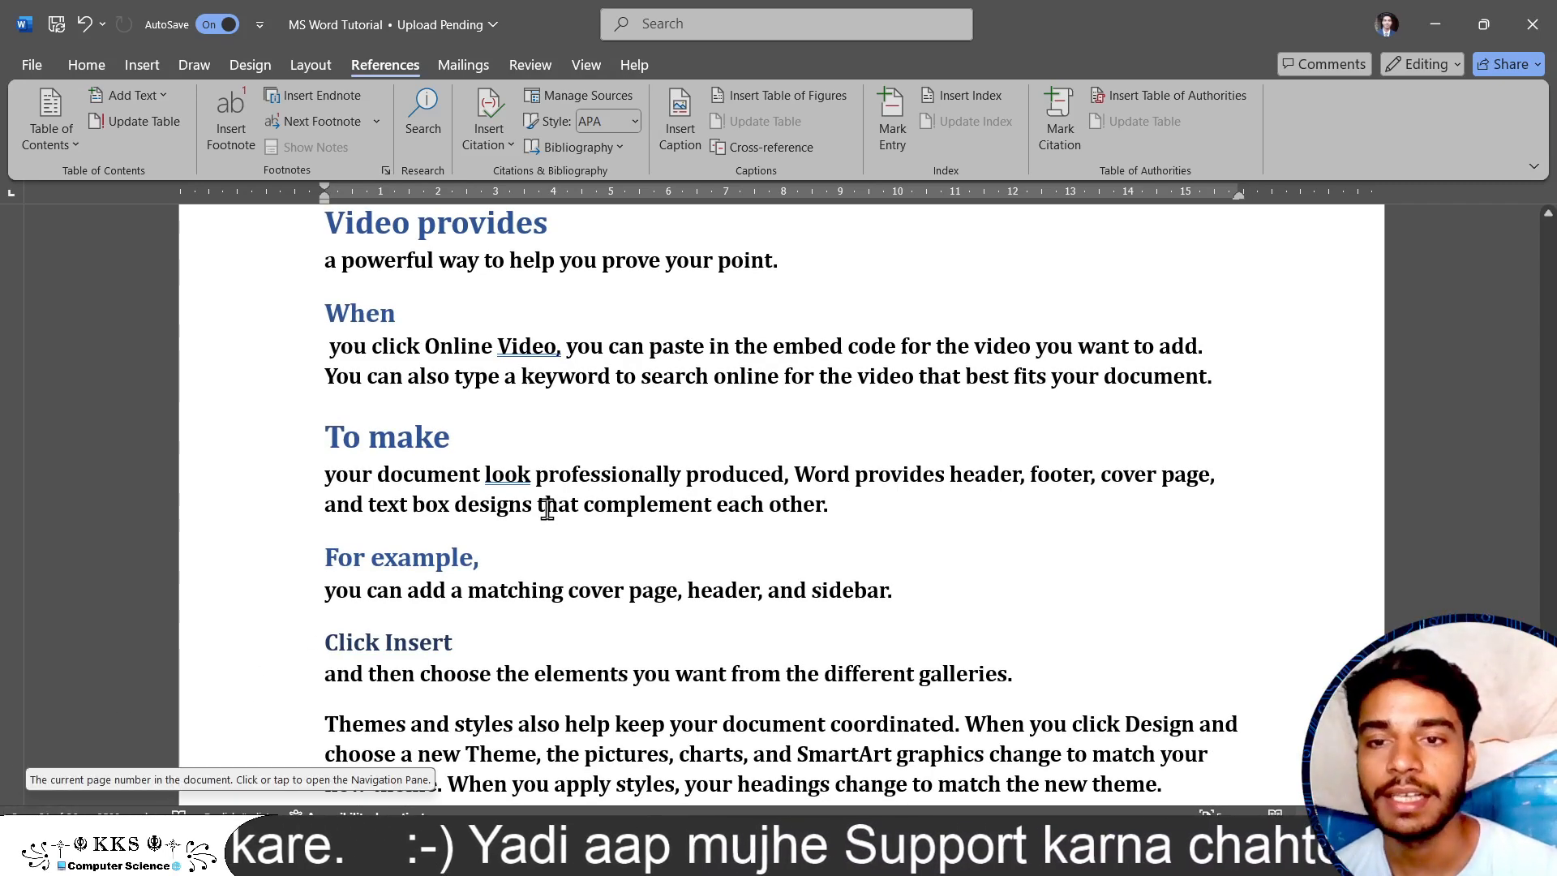
{"action": "scroll", "coordinate": [543, 511], "scroll_direction": "up", "scroll_amount": 4}
{"action": "scroll", "coordinate": [547, 509], "scroll_direction": "up", "scroll_amount": 20}
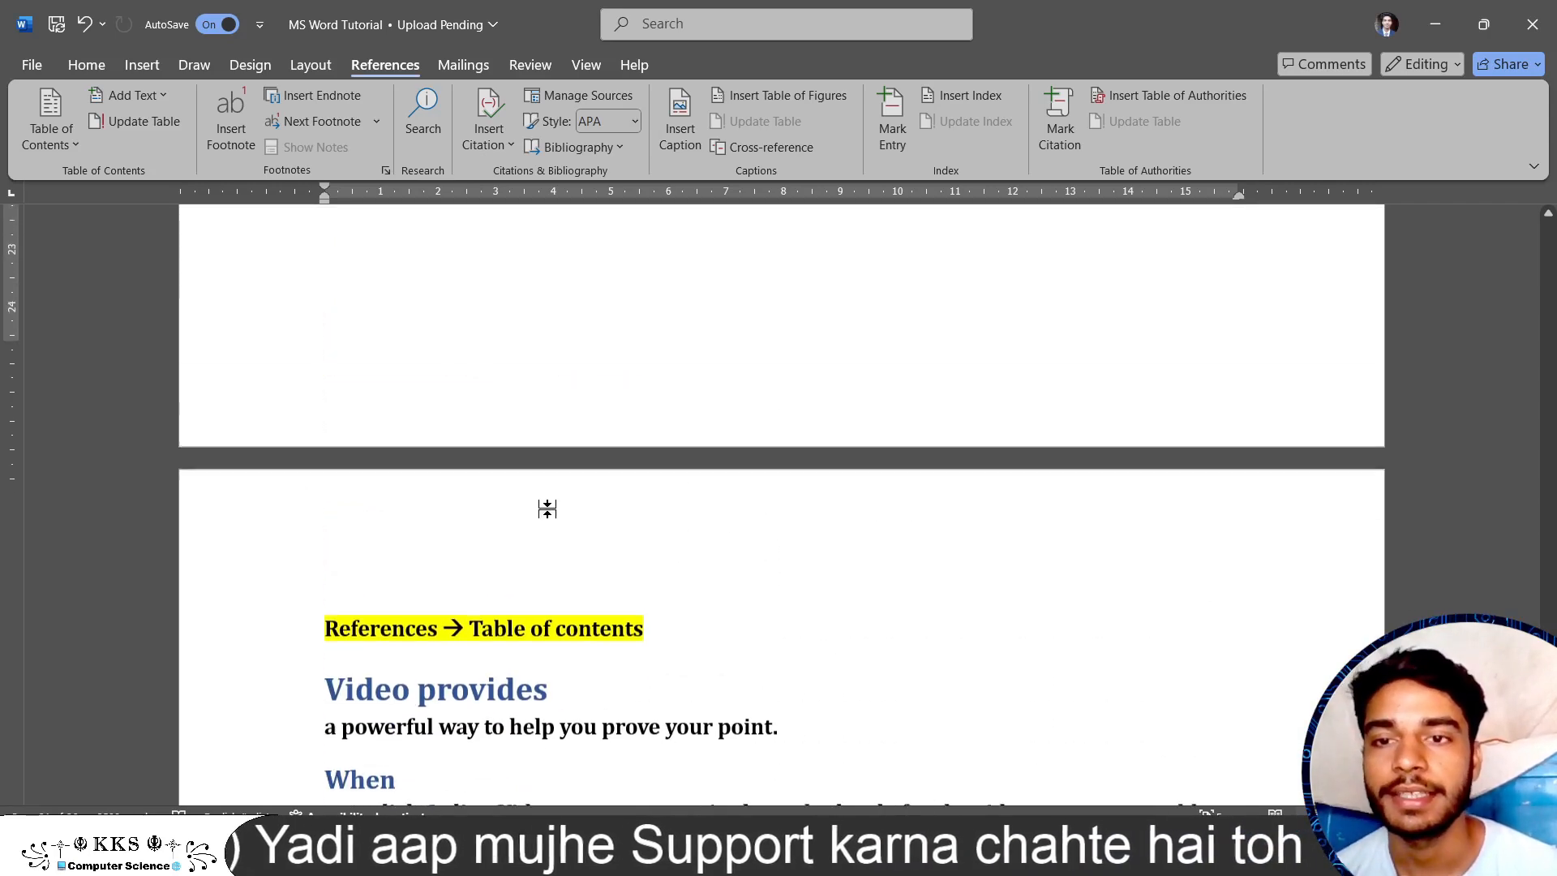
{"action": "scroll", "coordinate": [548, 509], "scroll_direction": "up", "scroll_amount": 5}
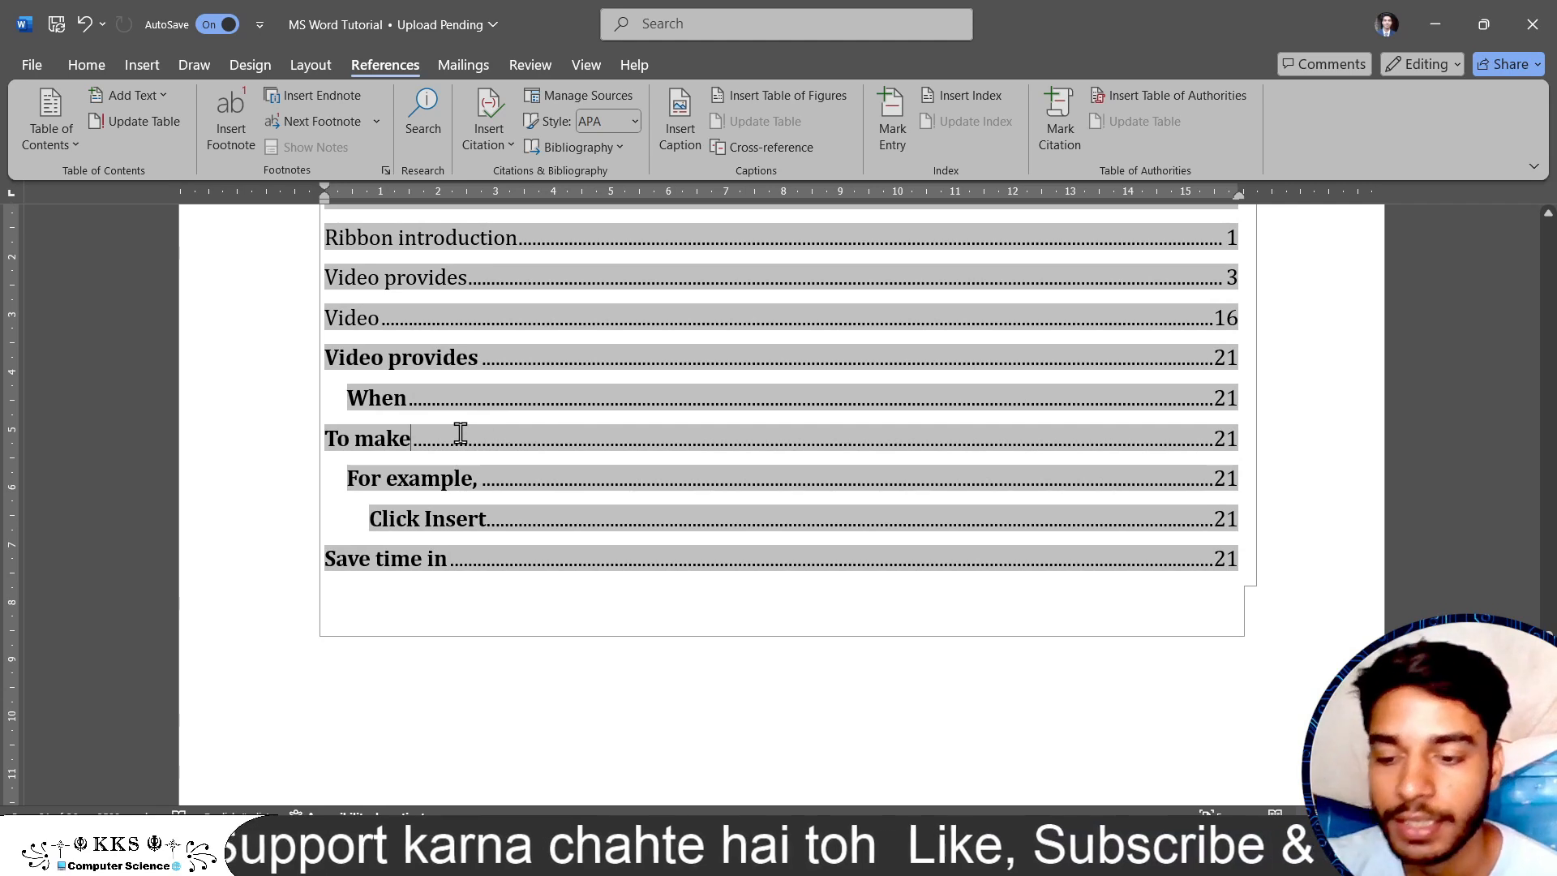
Follow the table of contents links to the page 21 "Video provides" heading and to the "For example," heading.
{"action": "left_click", "coordinate": [452, 678]}
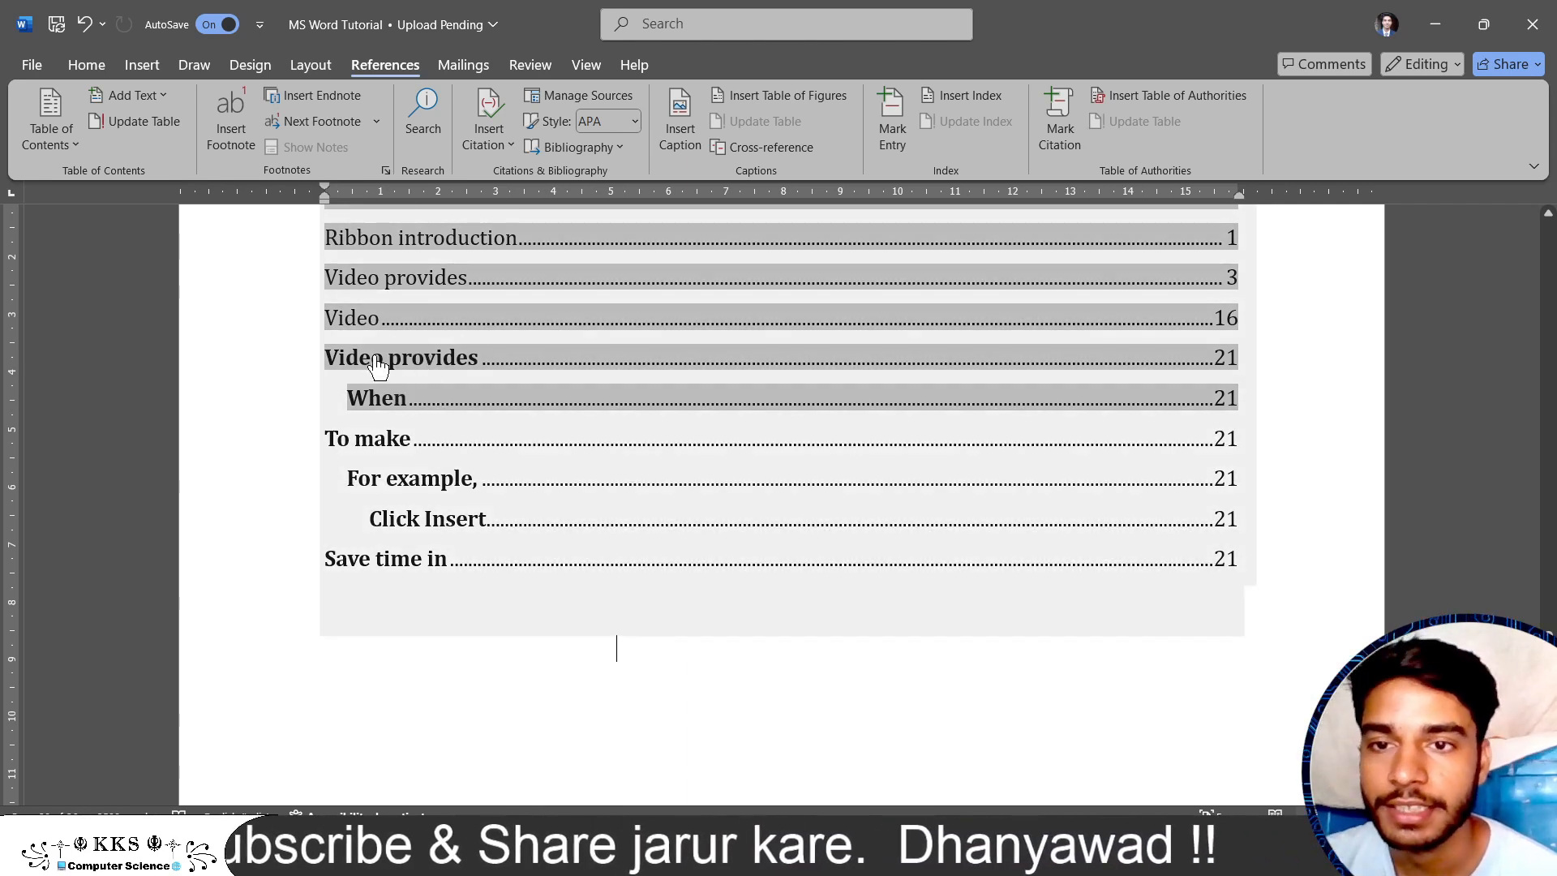
{"action": "left_click", "coordinate": [365, 365], "text": "ctrl"}
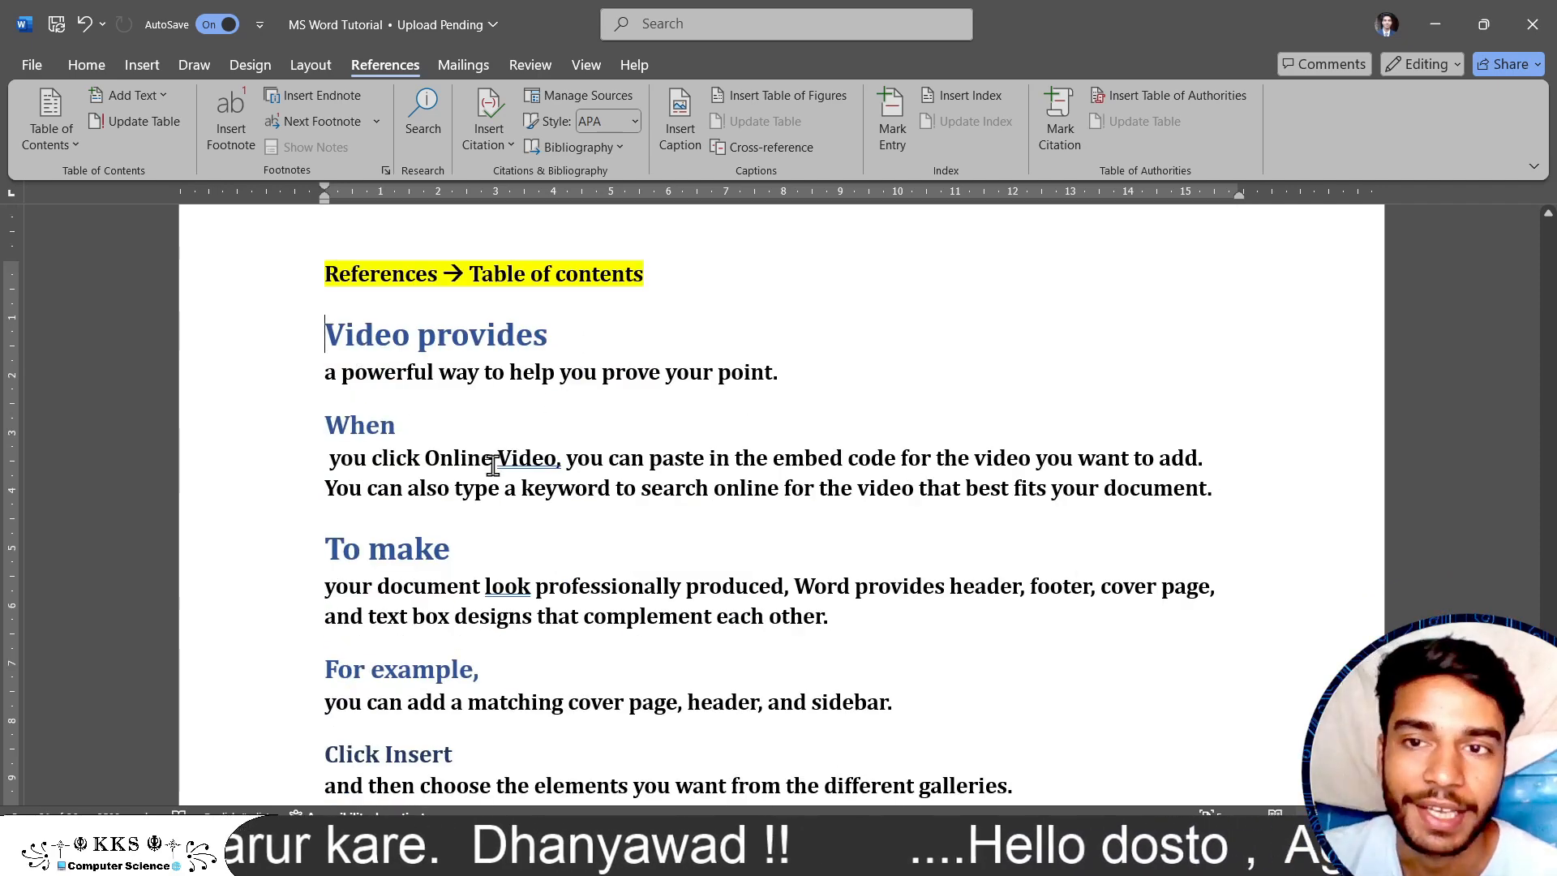
{"action": "scroll", "coordinate": [492, 465], "scroll_direction": "up", "scroll_amount": 10}
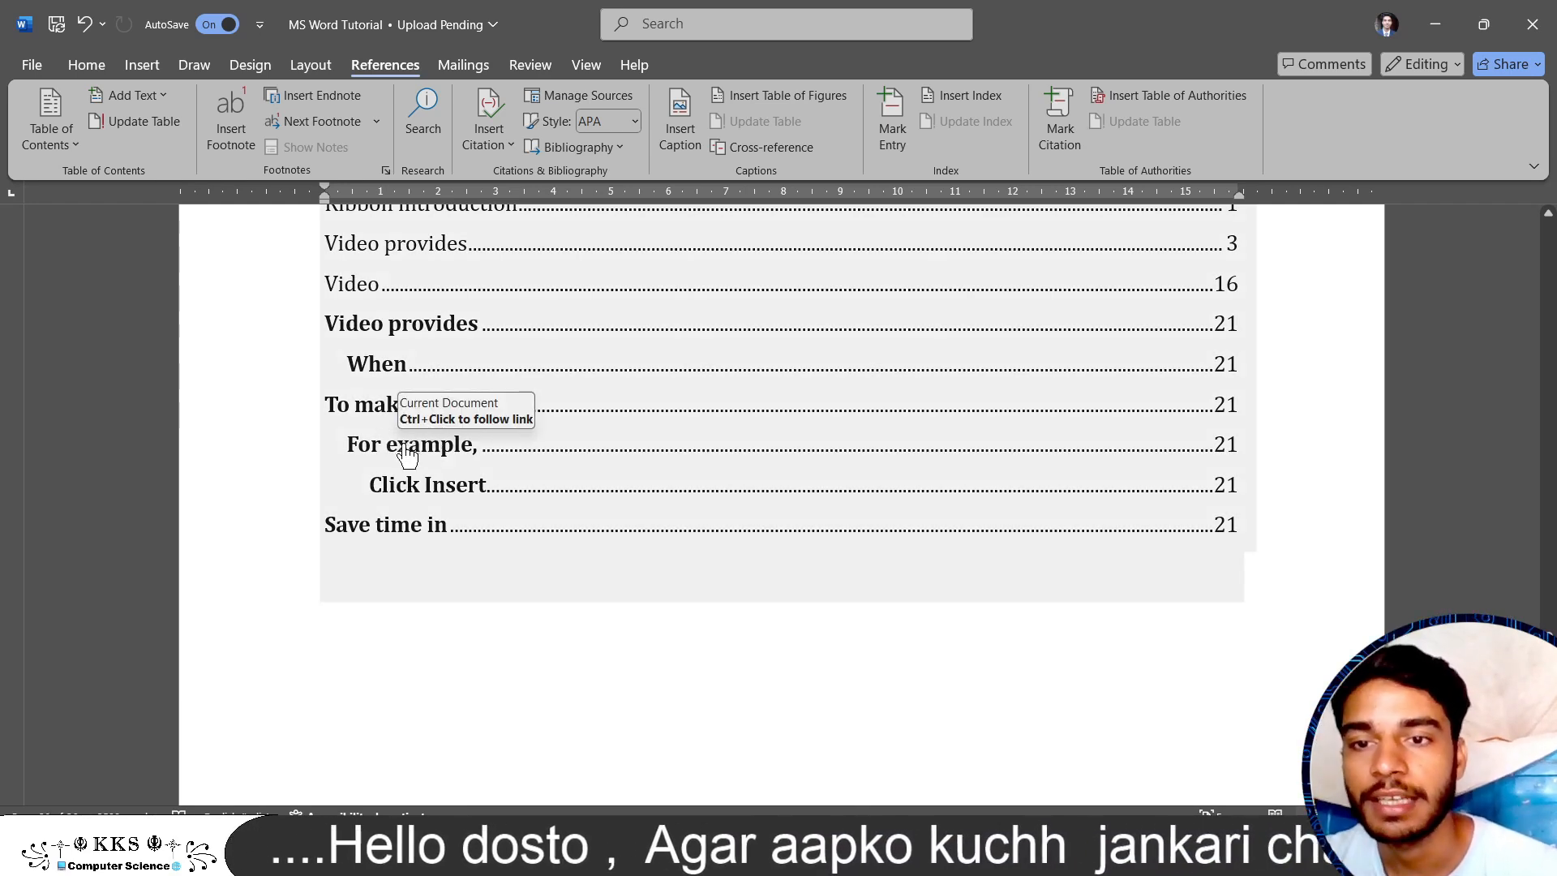
{"action": "left_click", "coordinate": [401, 445], "text": "ctrl"}
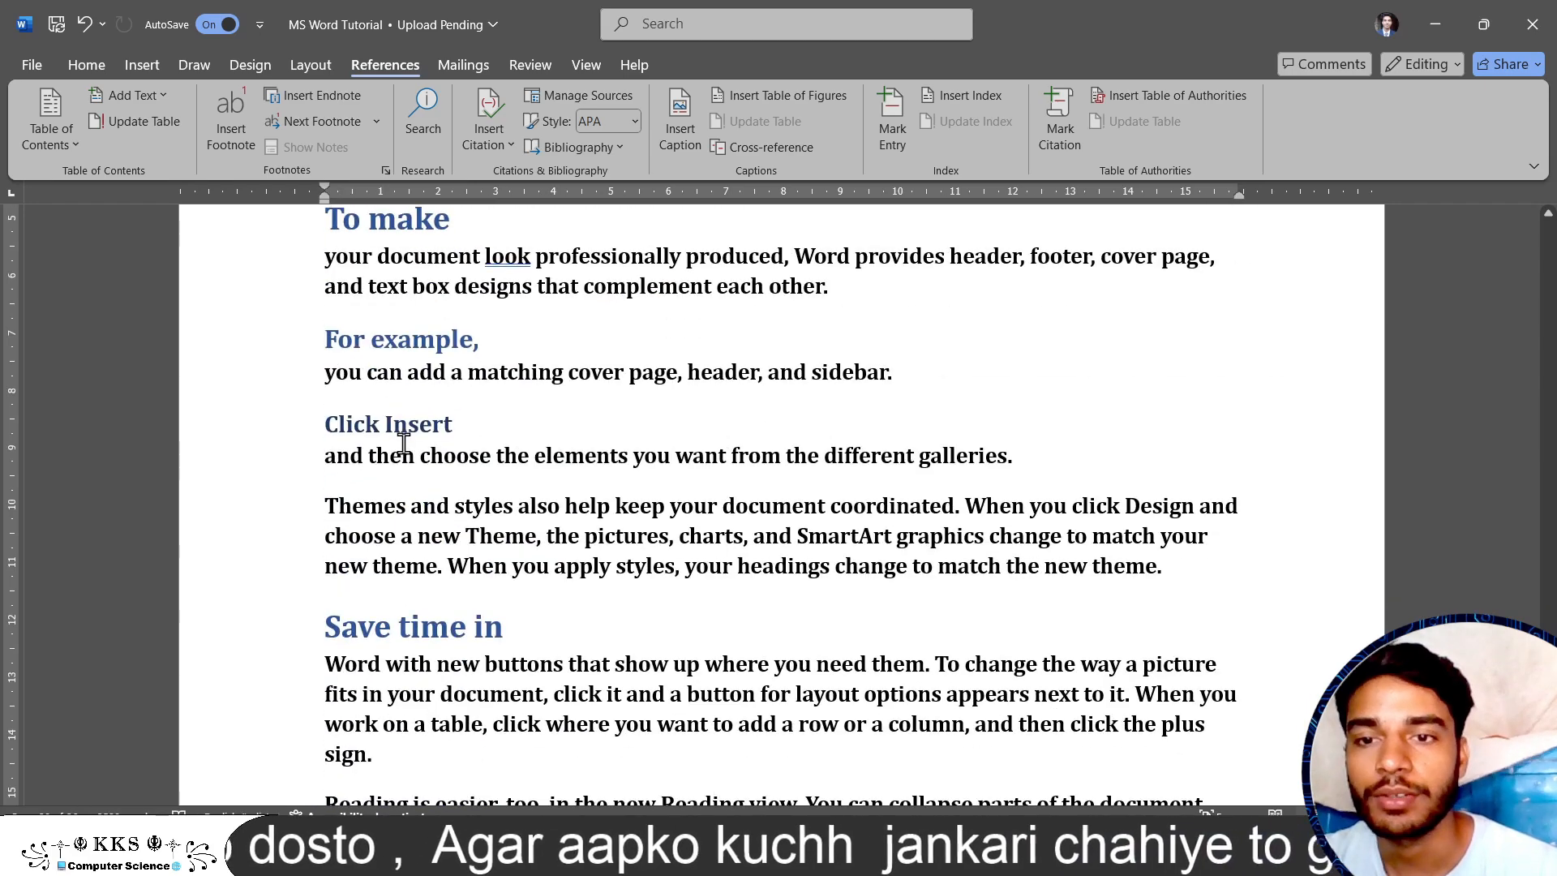
Return to the table of contents and place the cursor in its "Contents" title.
{"action": "scroll", "coordinate": [487, 360], "scroll_direction": "up", "scroll_amount": 10}
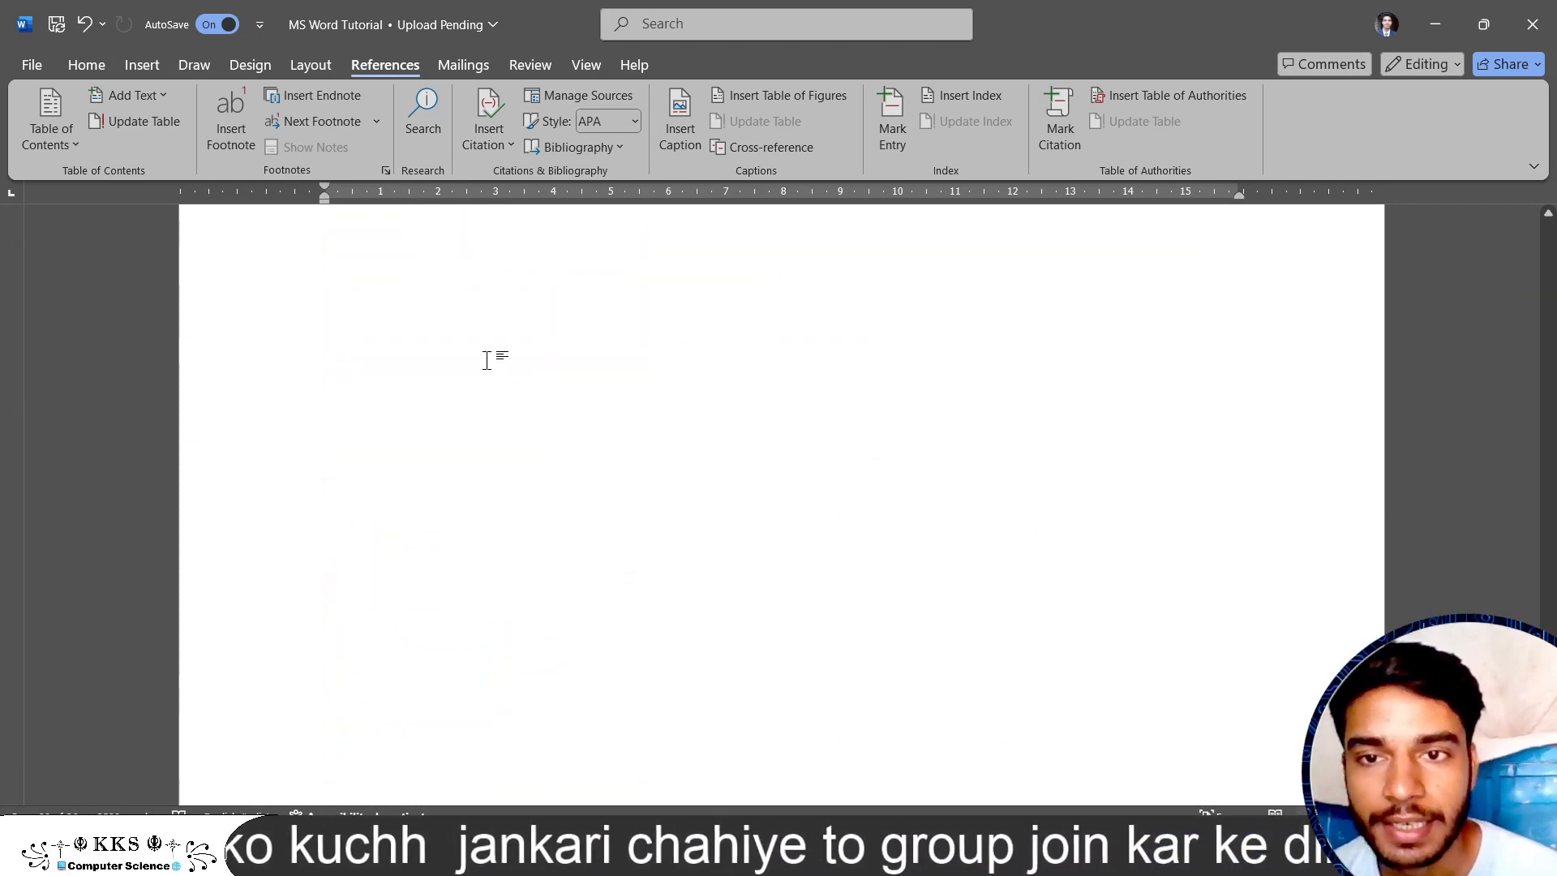
{"action": "scroll", "coordinate": [487, 360], "scroll_direction": "up", "scroll_amount": 5}
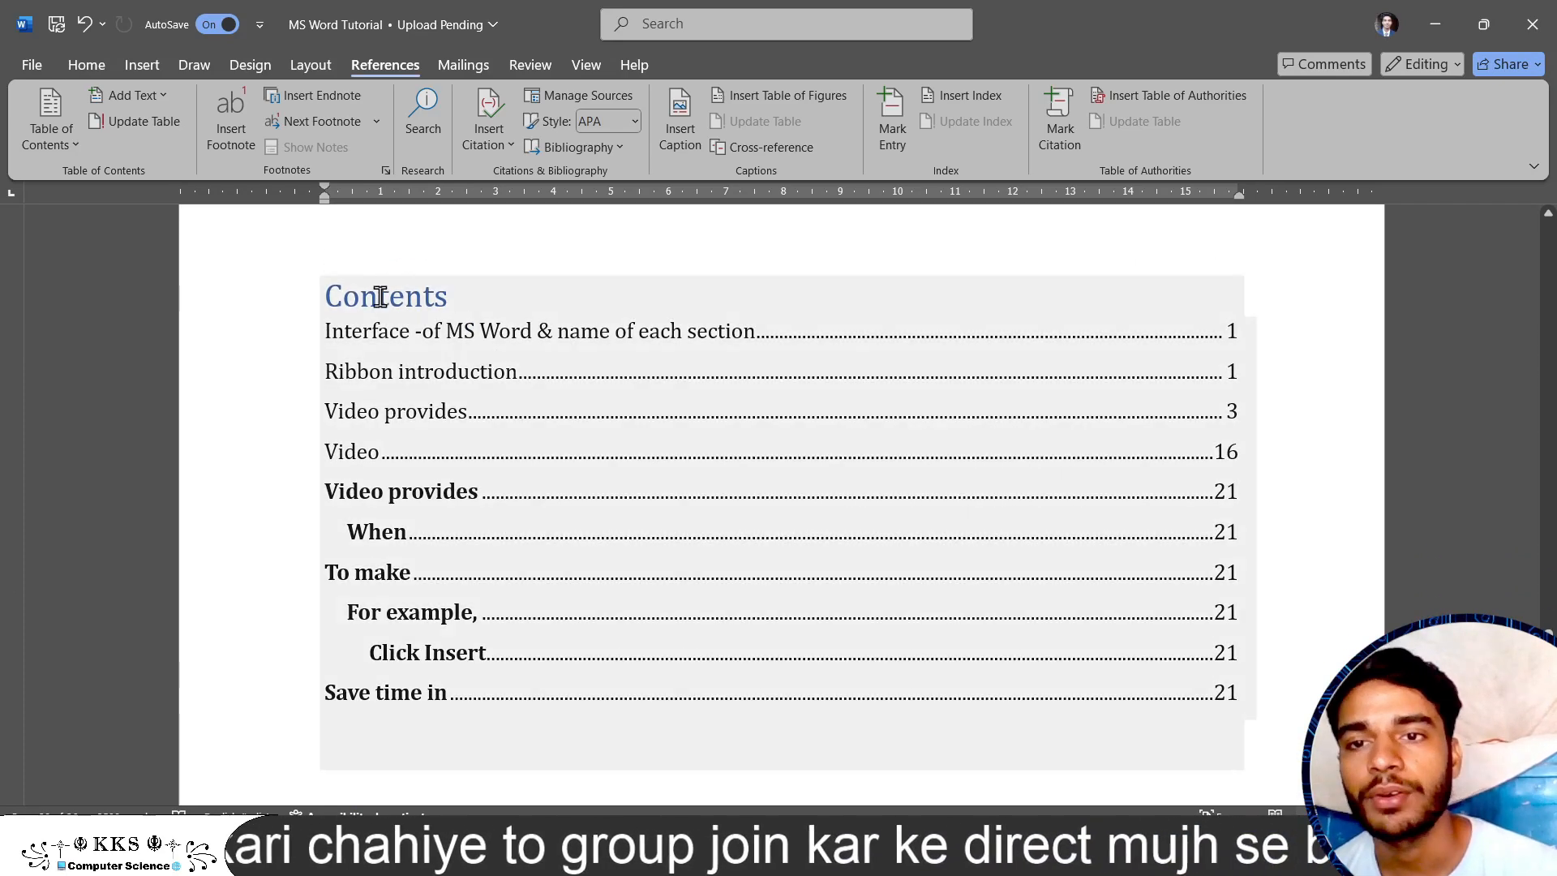
{"action": "left_click", "coordinate": [367, 295]}
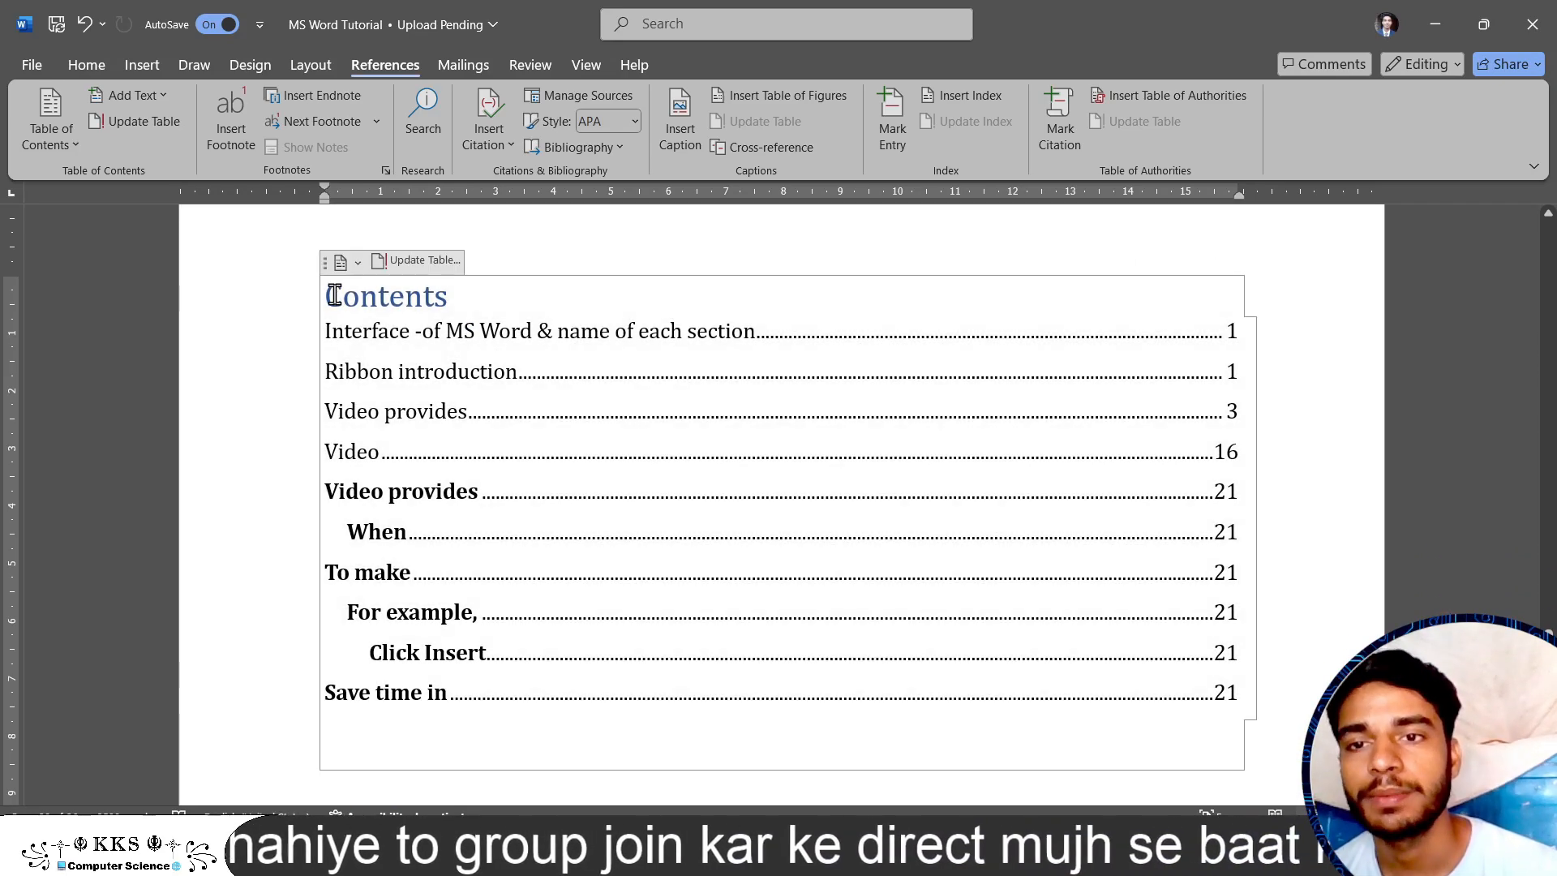
Split the paragraph under the "Save time in" heading so that the word "Button" stands on its own line.
{"action": "scroll", "coordinate": [334, 296], "scroll_direction": "down", "scroll_amount": 10}
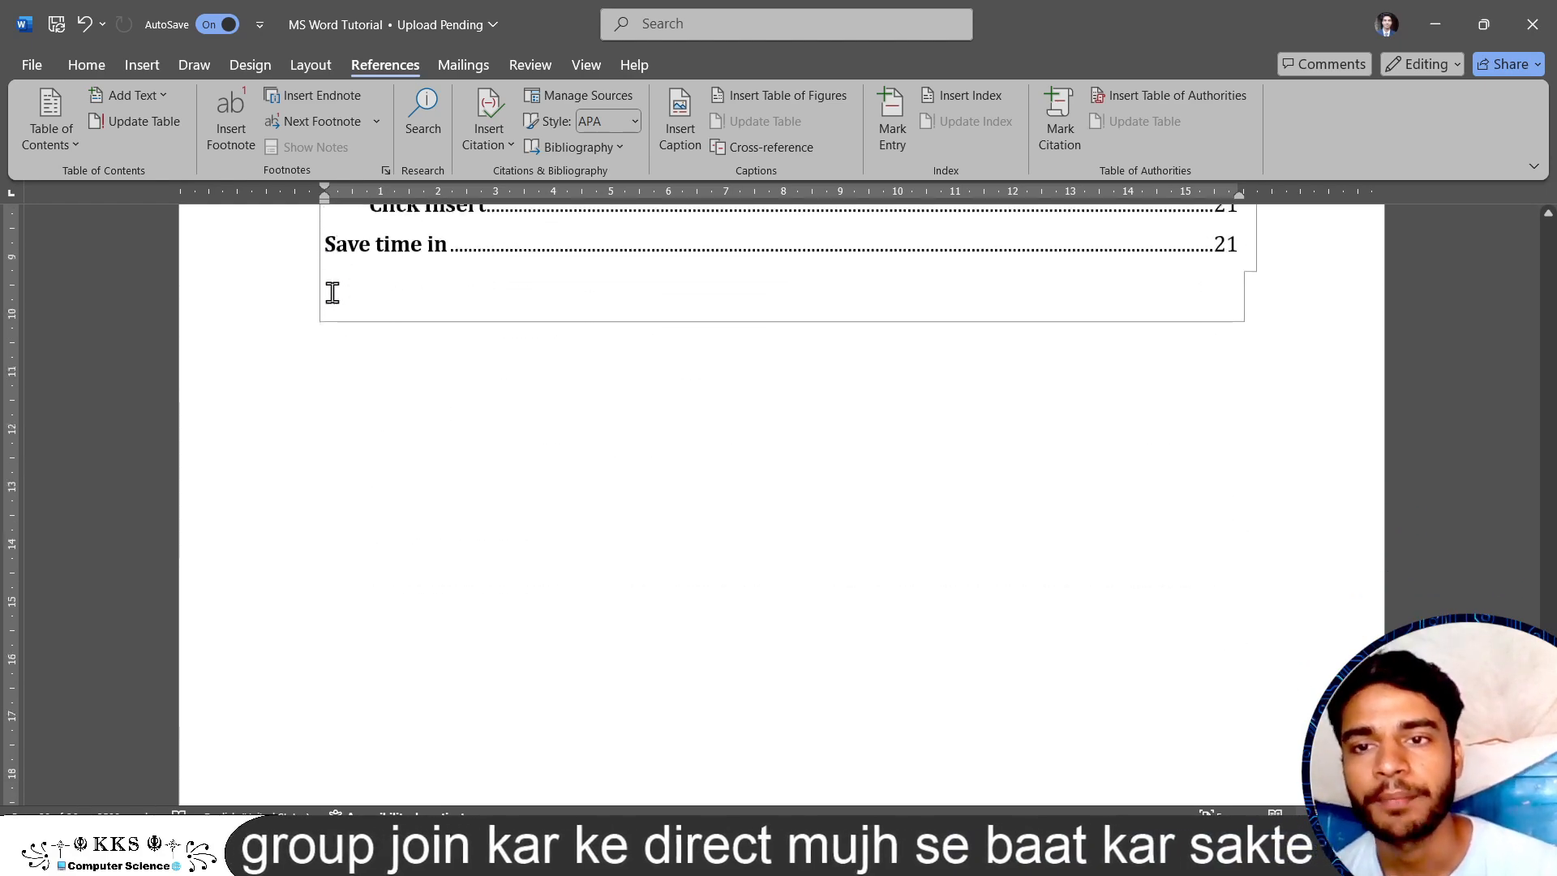
{"action": "scroll", "coordinate": [337, 299], "scroll_direction": "down", "scroll_amount": 15}
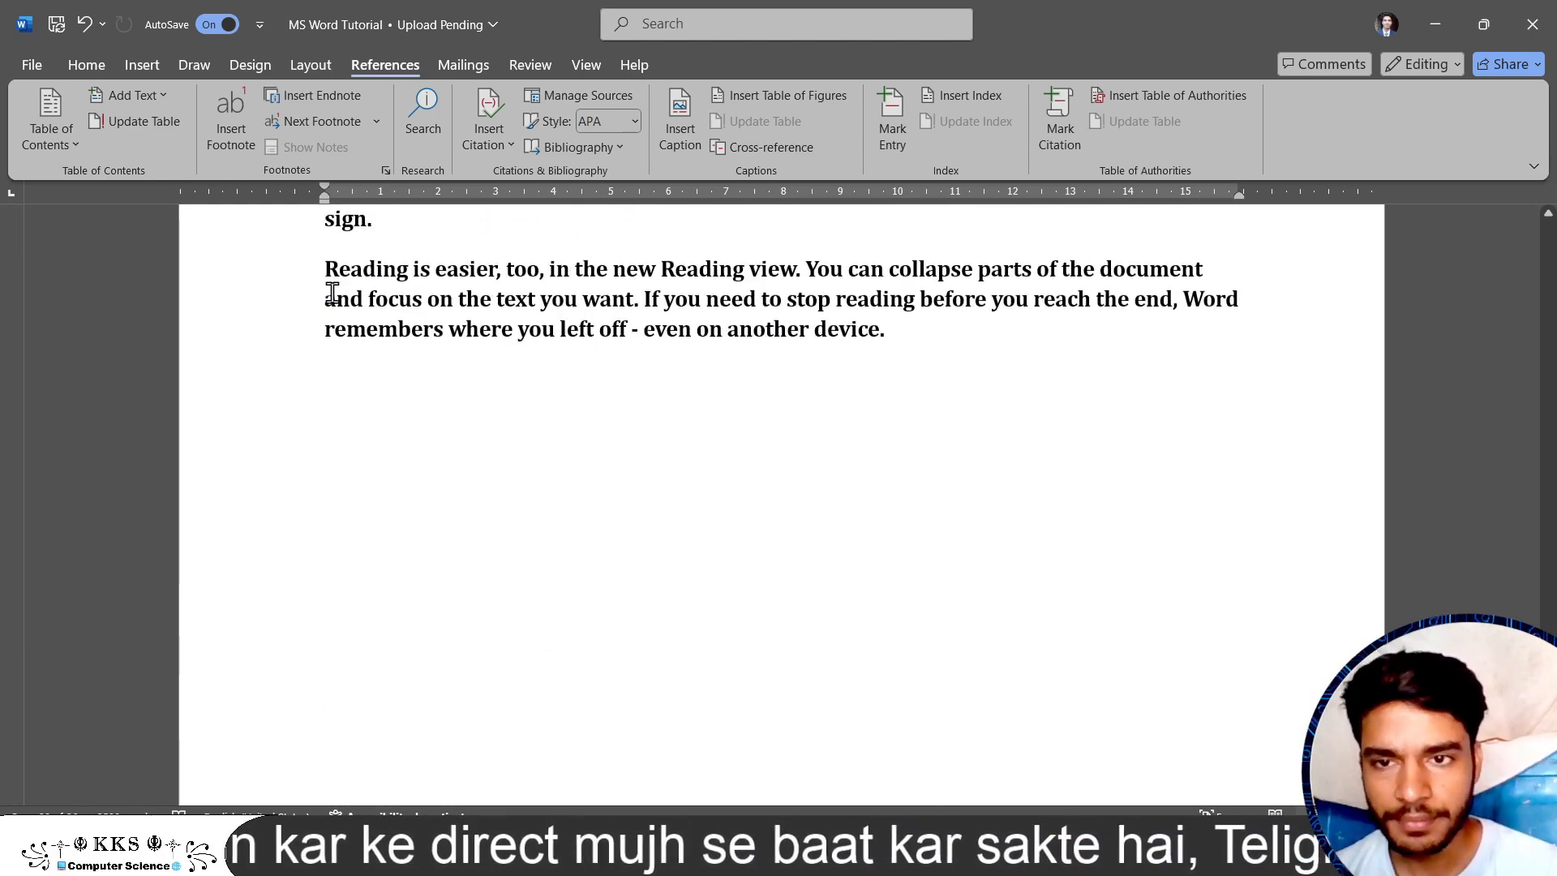
{"action": "scroll", "coordinate": [332, 291], "scroll_direction": "up", "scroll_amount": 4}
{"action": "scroll", "coordinate": [333, 293], "scroll_direction": "up", "scroll_amount": 1}
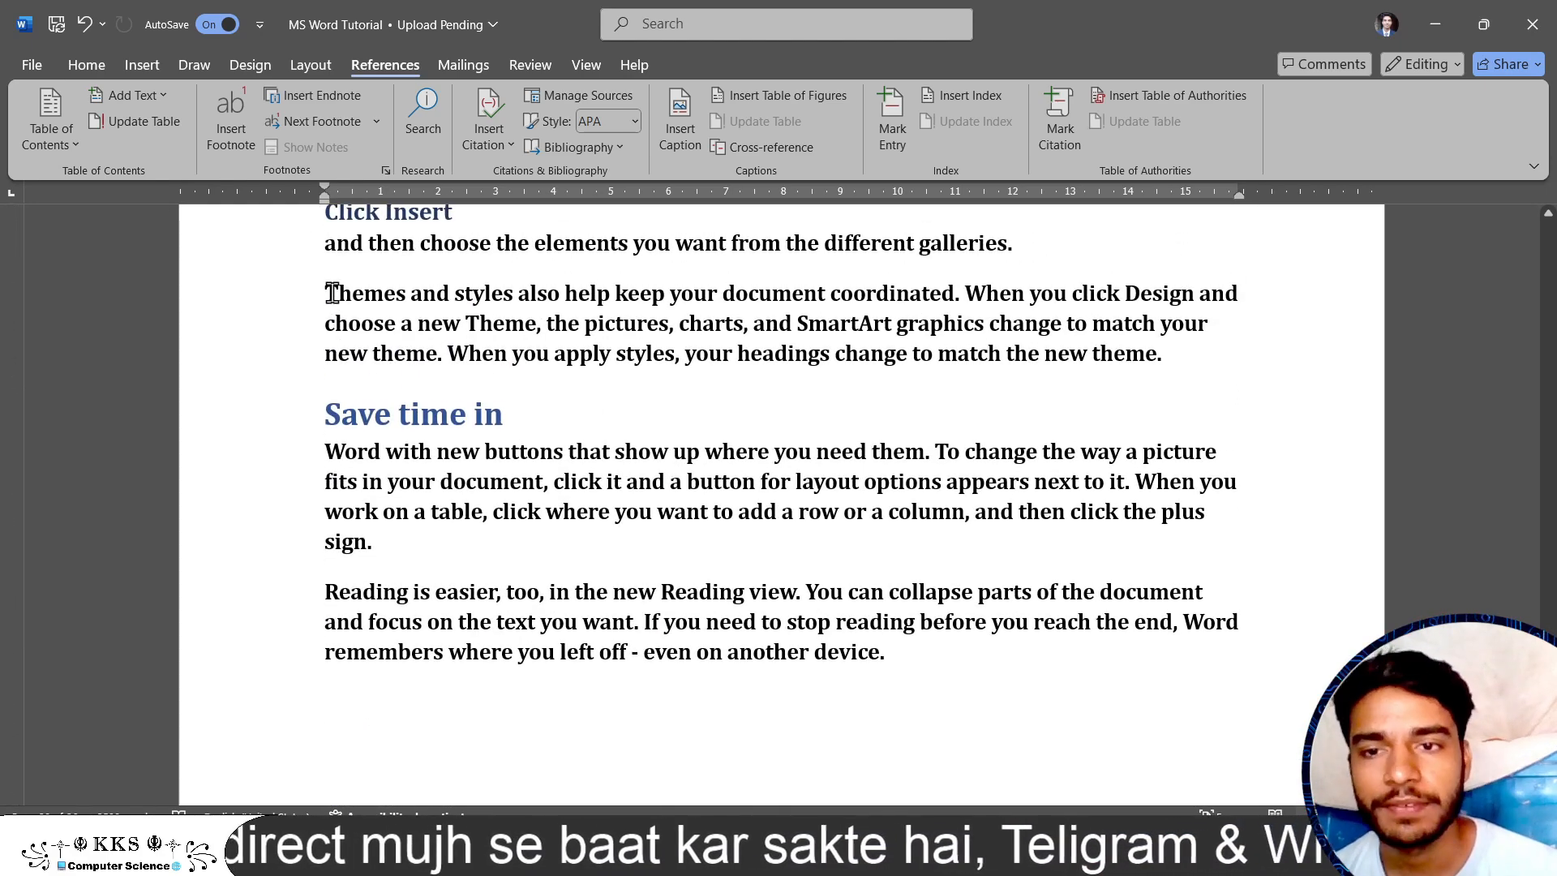
{"action": "scroll", "coordinate": [333, 294], "scroll_direction": "down", "scroll_amount": 1}
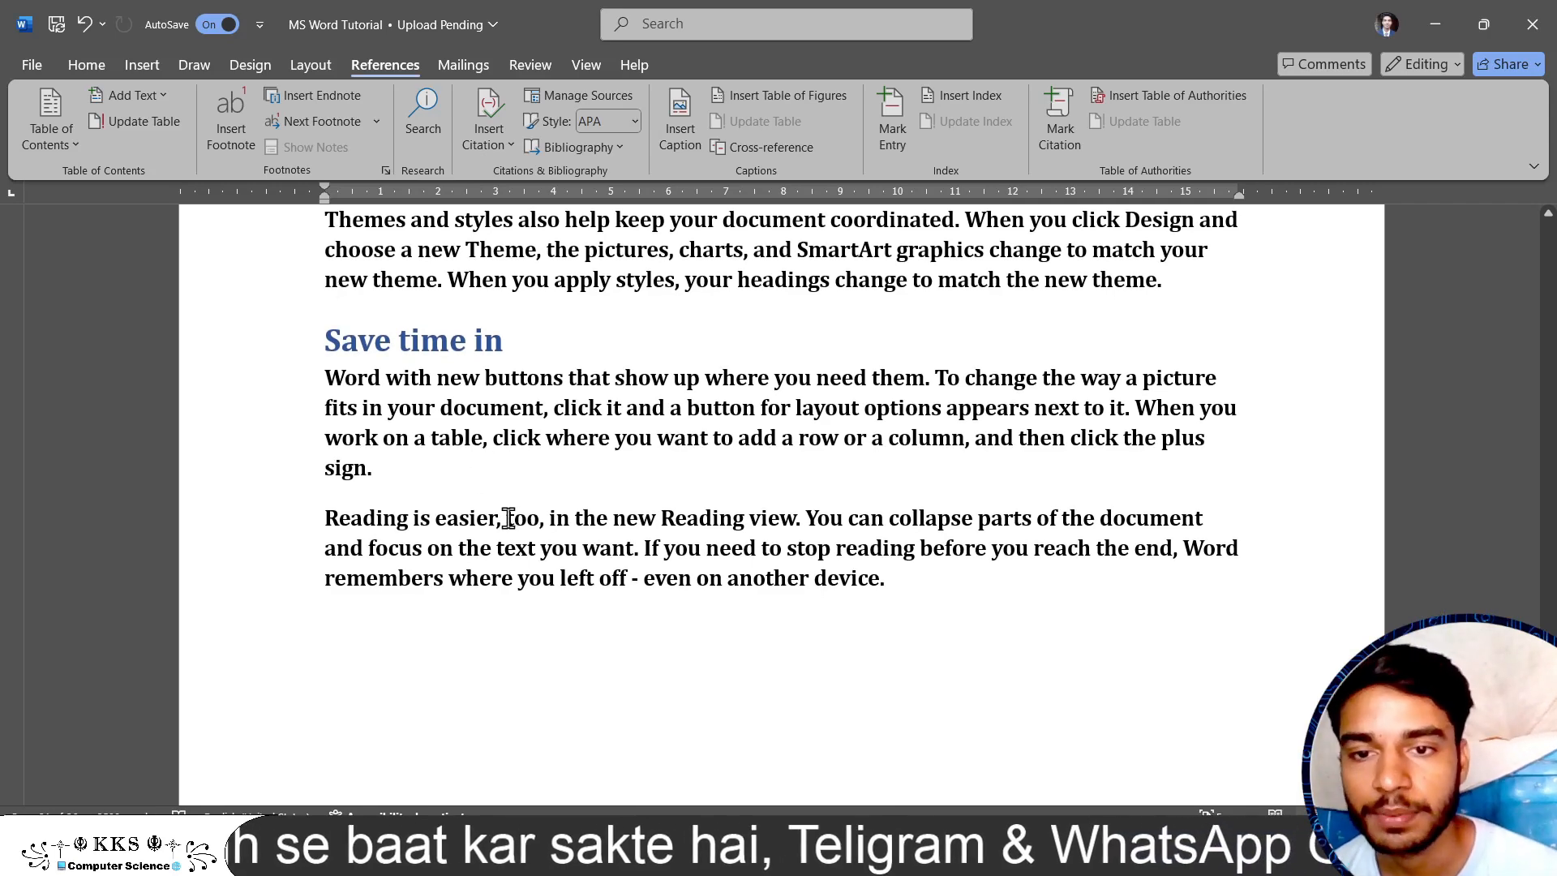
{"action": "left_click", "coordinate": [509, 518]}
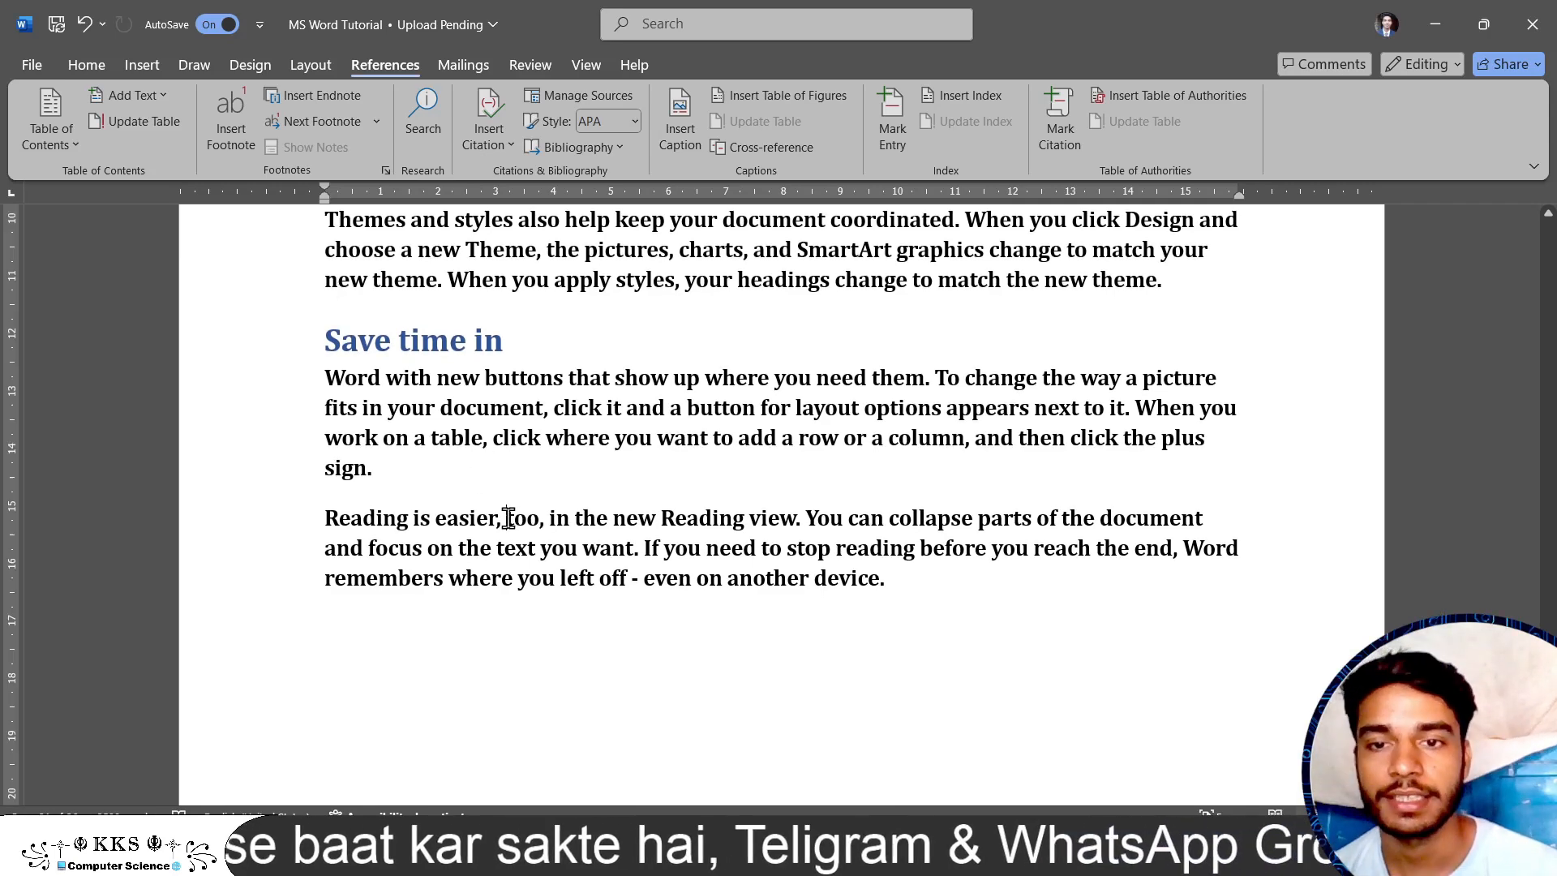
{"action": "left_click", "coordinate": [687, 407]}
{"action": "key", "text": "Return"}
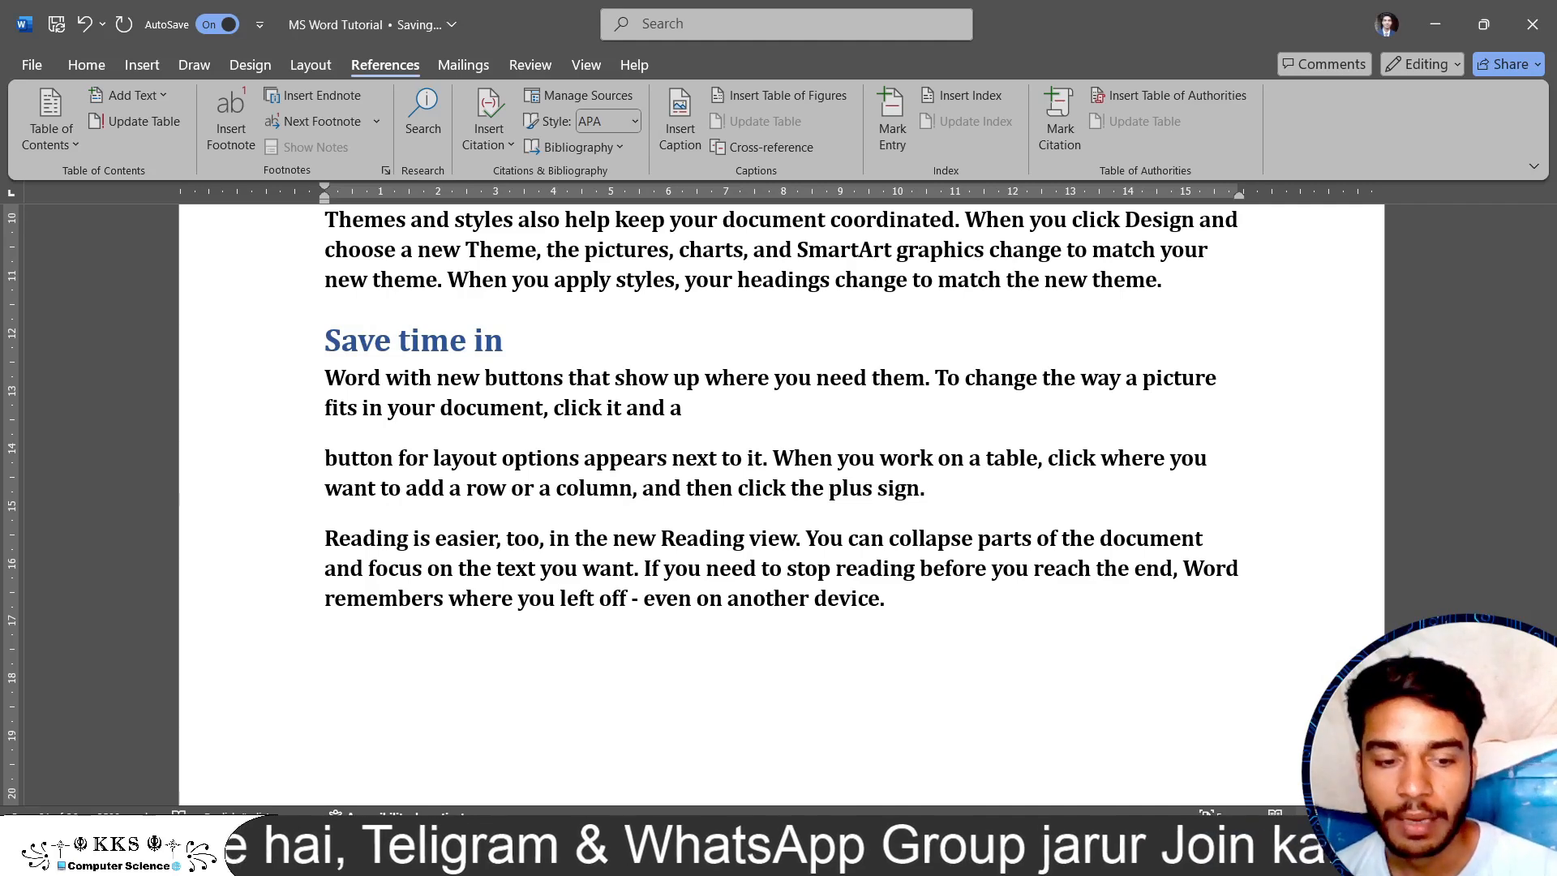
{"action": "left_click", "coordinate": [396, 457]}
{"action": "key", "text": "Return"}
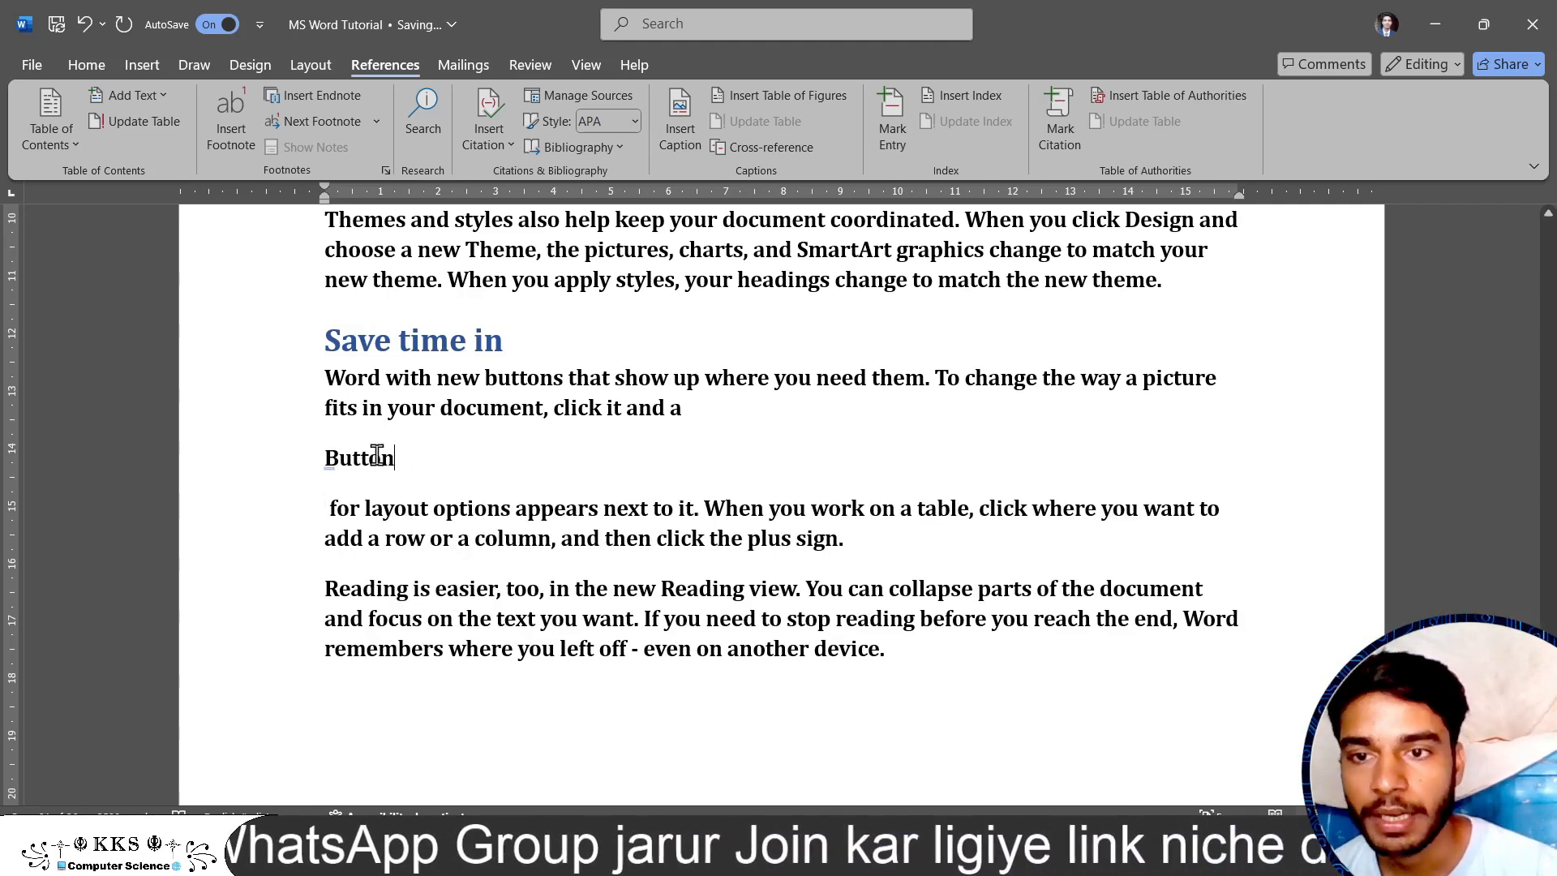
Add the "Button" line to the table of contents headings as Level 2 text.
{"action": "triple_click", "coordinate": [377, 455]}
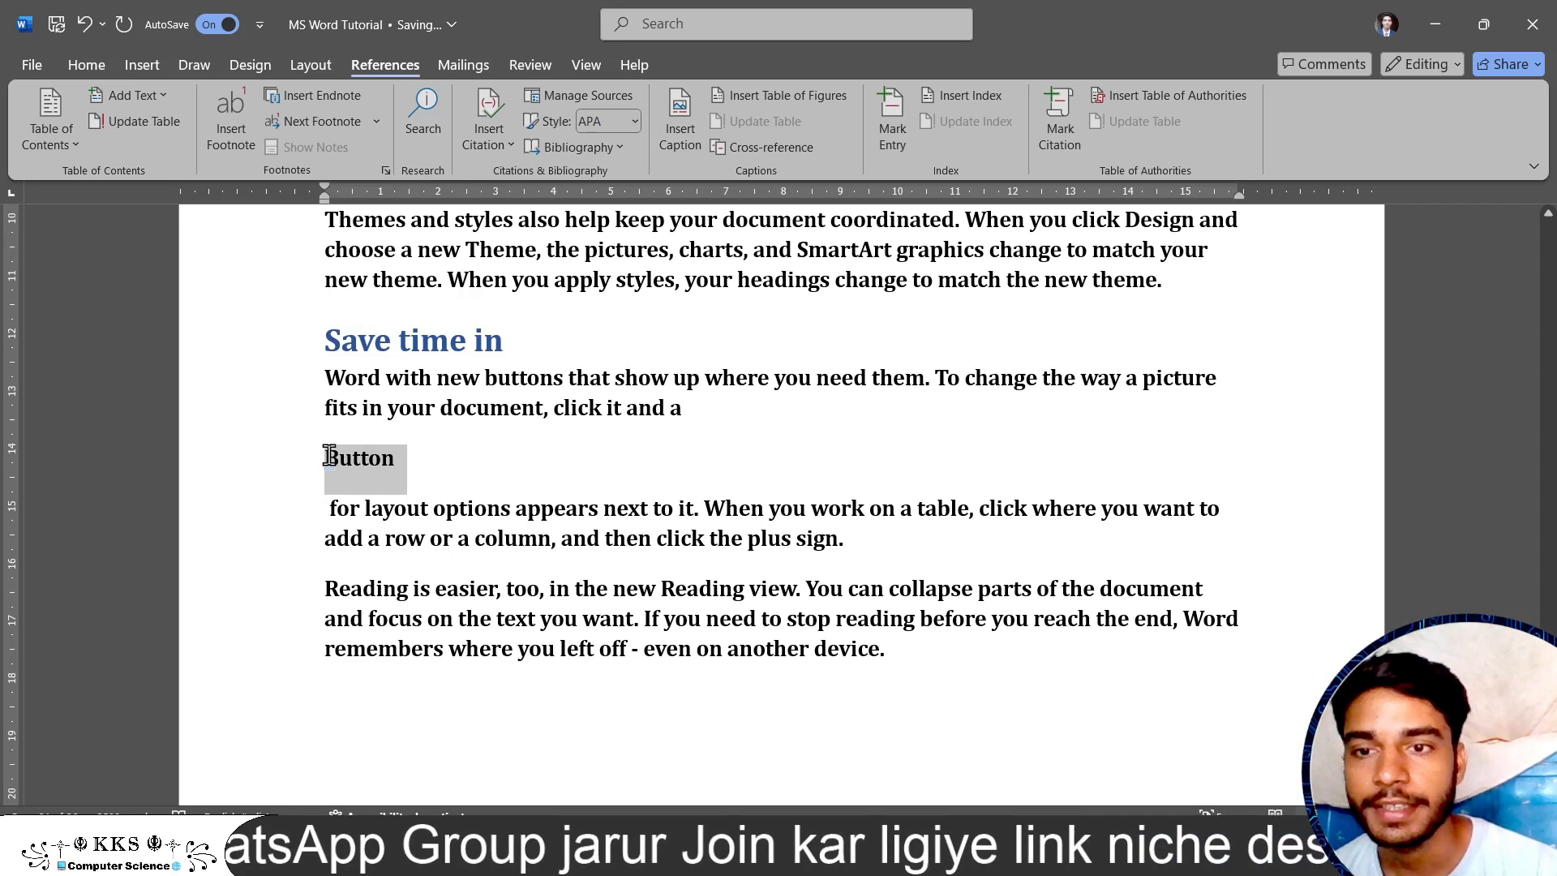
{"action": "left_click", "coordinate": [161, 96]}
{"action": "left_click", "coordinate": [164, 178]}
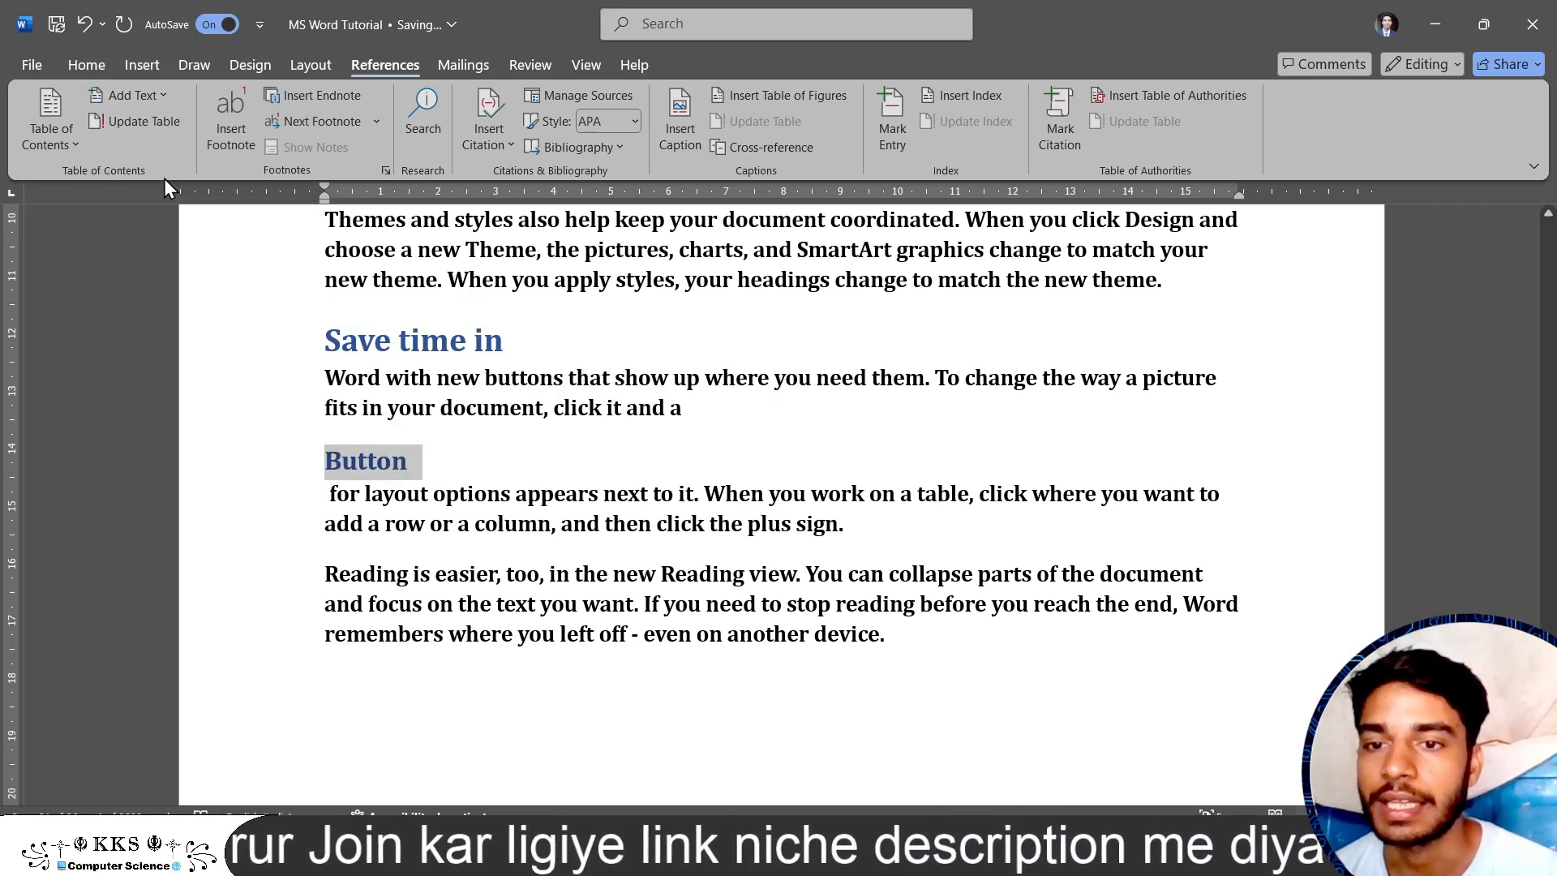
{"action": "left_click", "coordinate": [427, 460]}
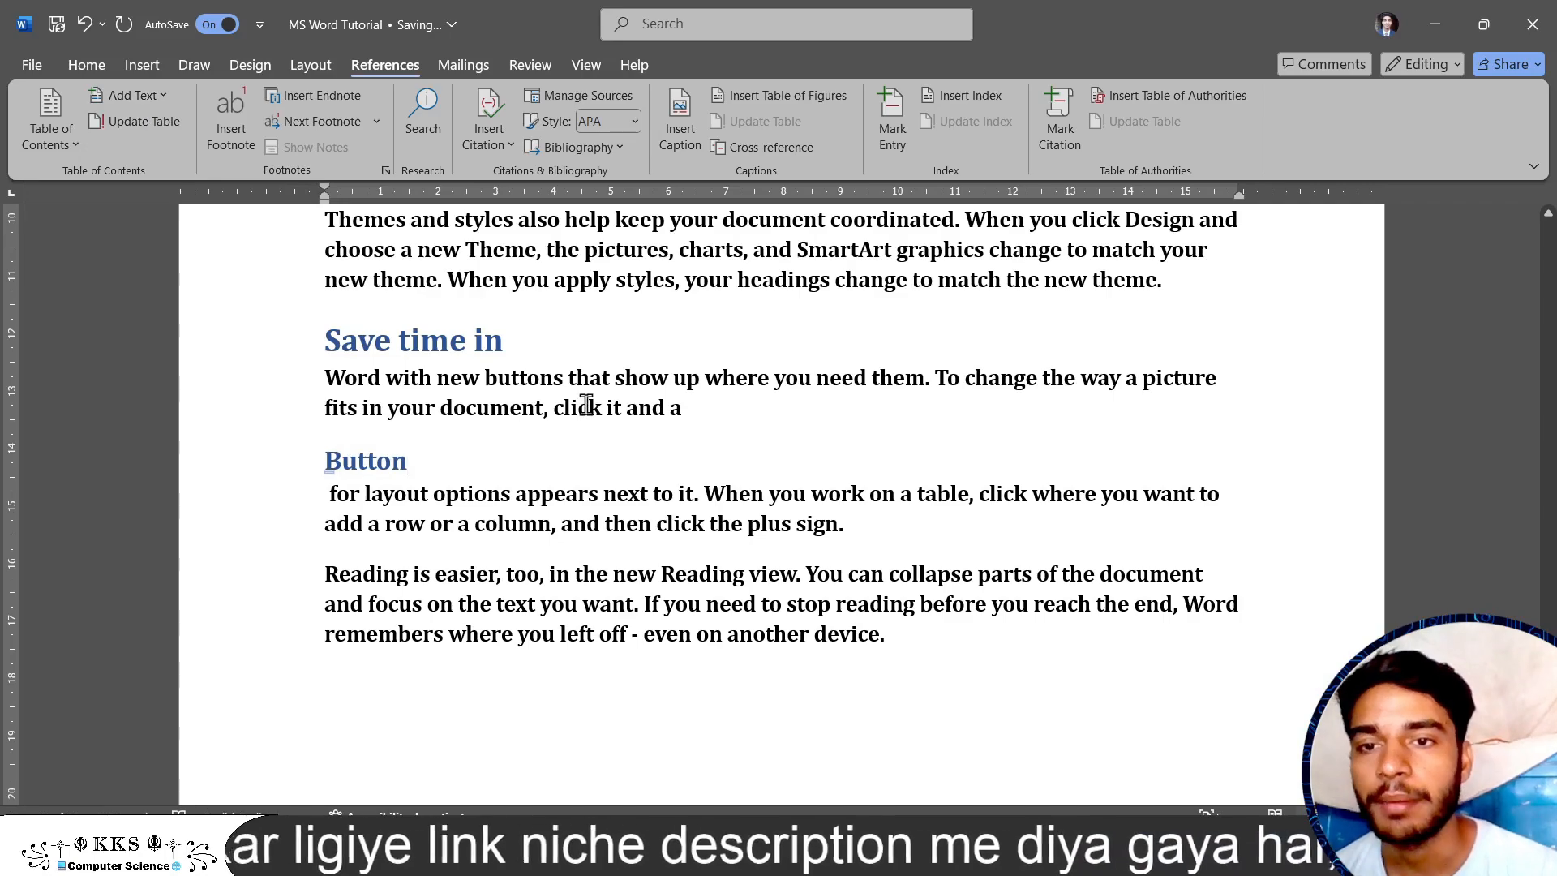
Update the entire table of contents to include the "Button" heading, and place the cursor below the table.
{"action": "scroll", "coordinate": [586, 404], "scroll_direction": "up", "scroll_amount": 15}
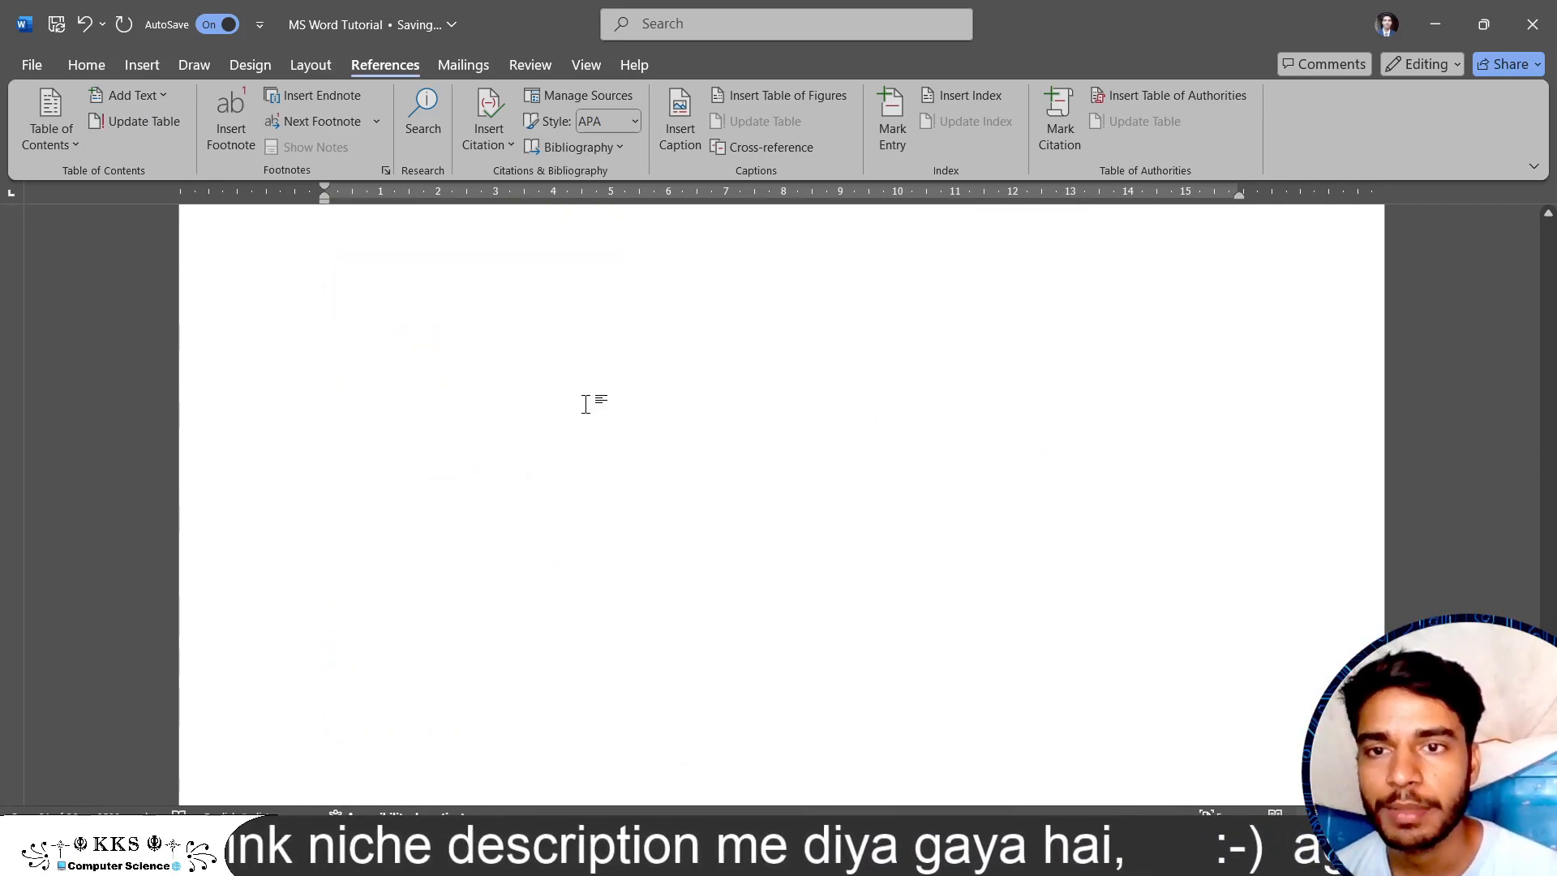
{"action": "scroll", "coordinate": [585, 404], "scroll_direction": "up", "scroll_amount": 6}
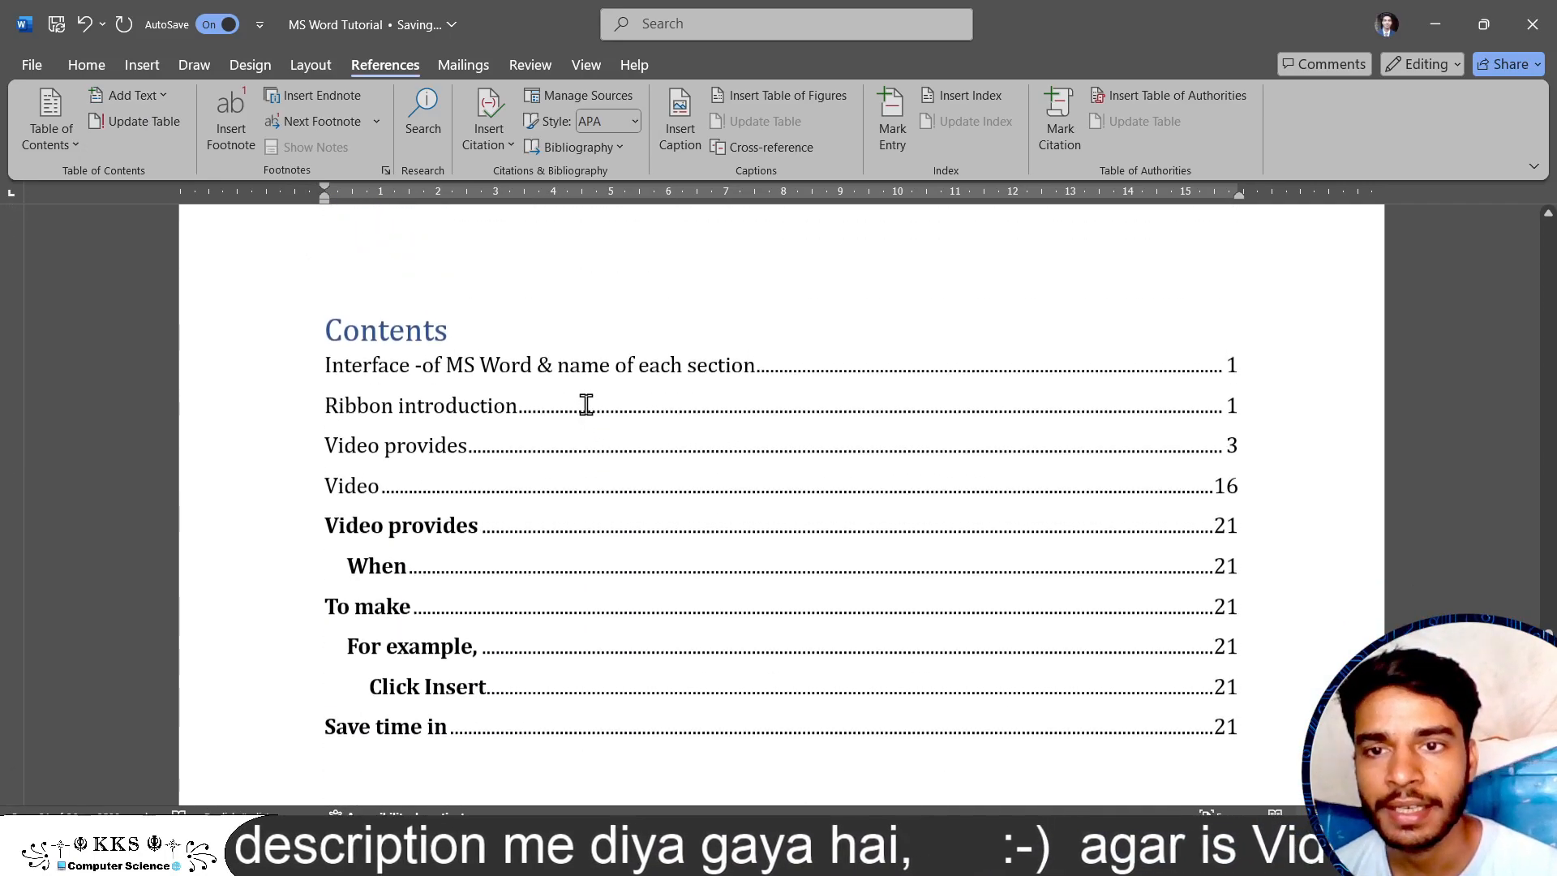
{"action": "left_click", "coordinate": [508, 418]}
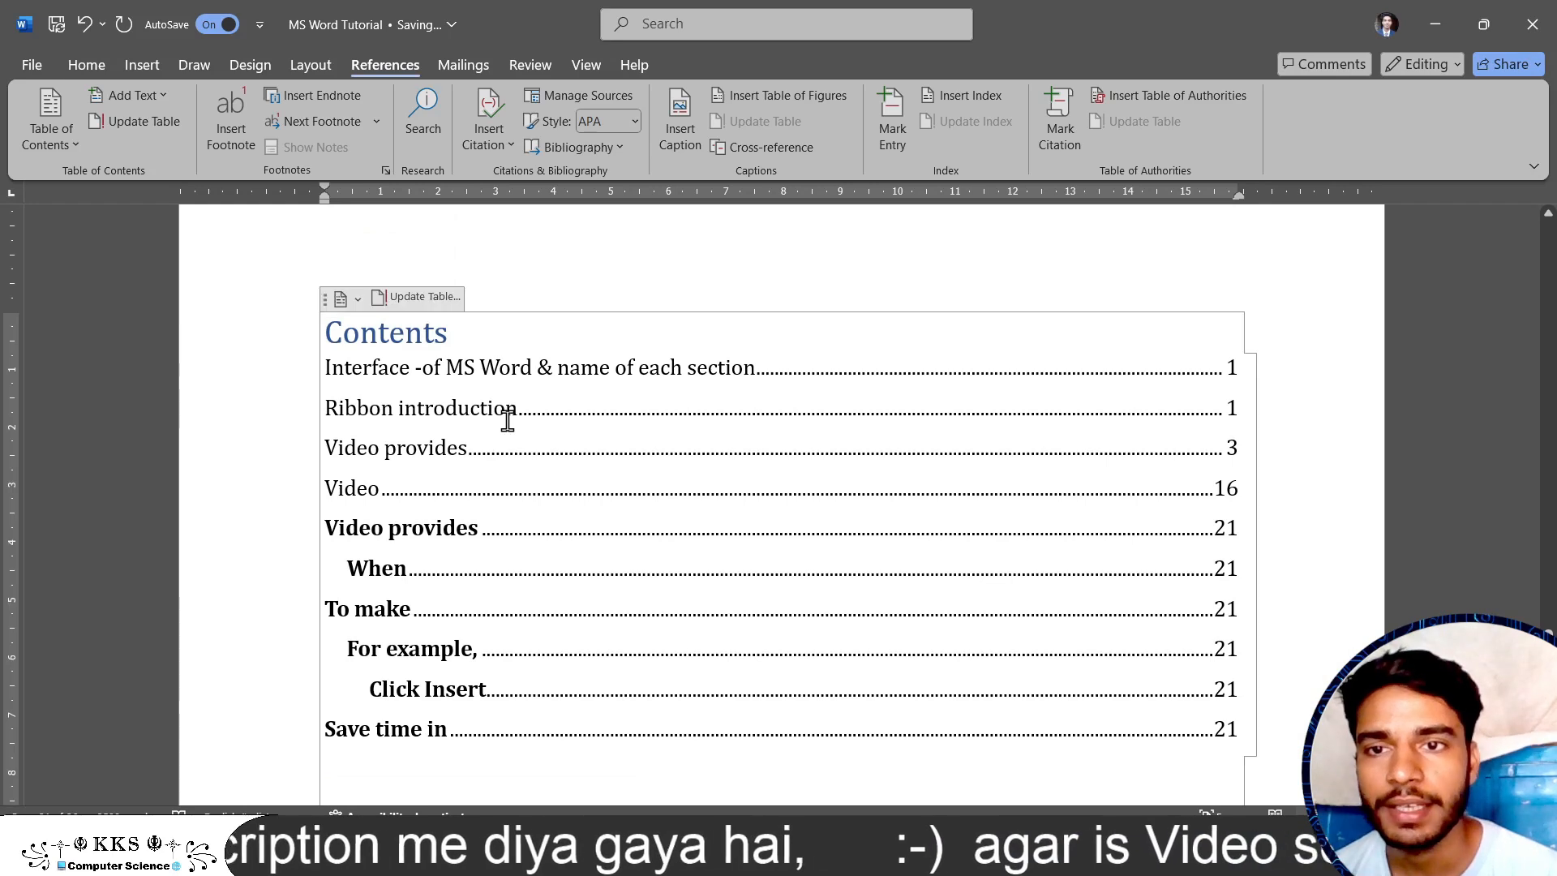
{"action": "left_click", "coordinate": [432, 302]}
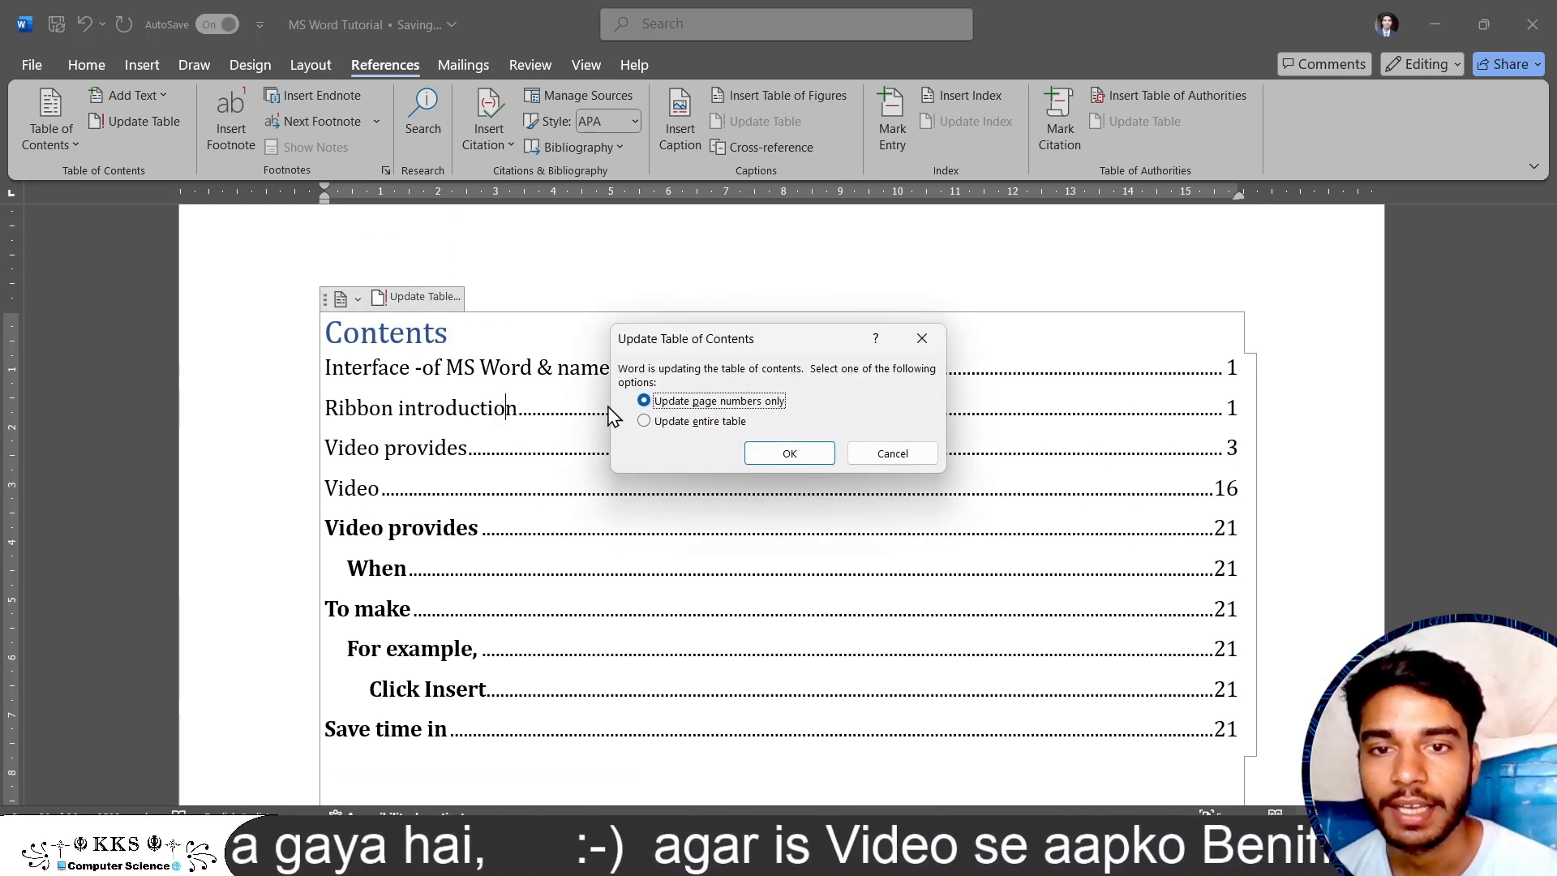
{"action": "left_click", "coordinate": [730, 424]}
{"action": "left_click", "coordinate": [791, 453]}
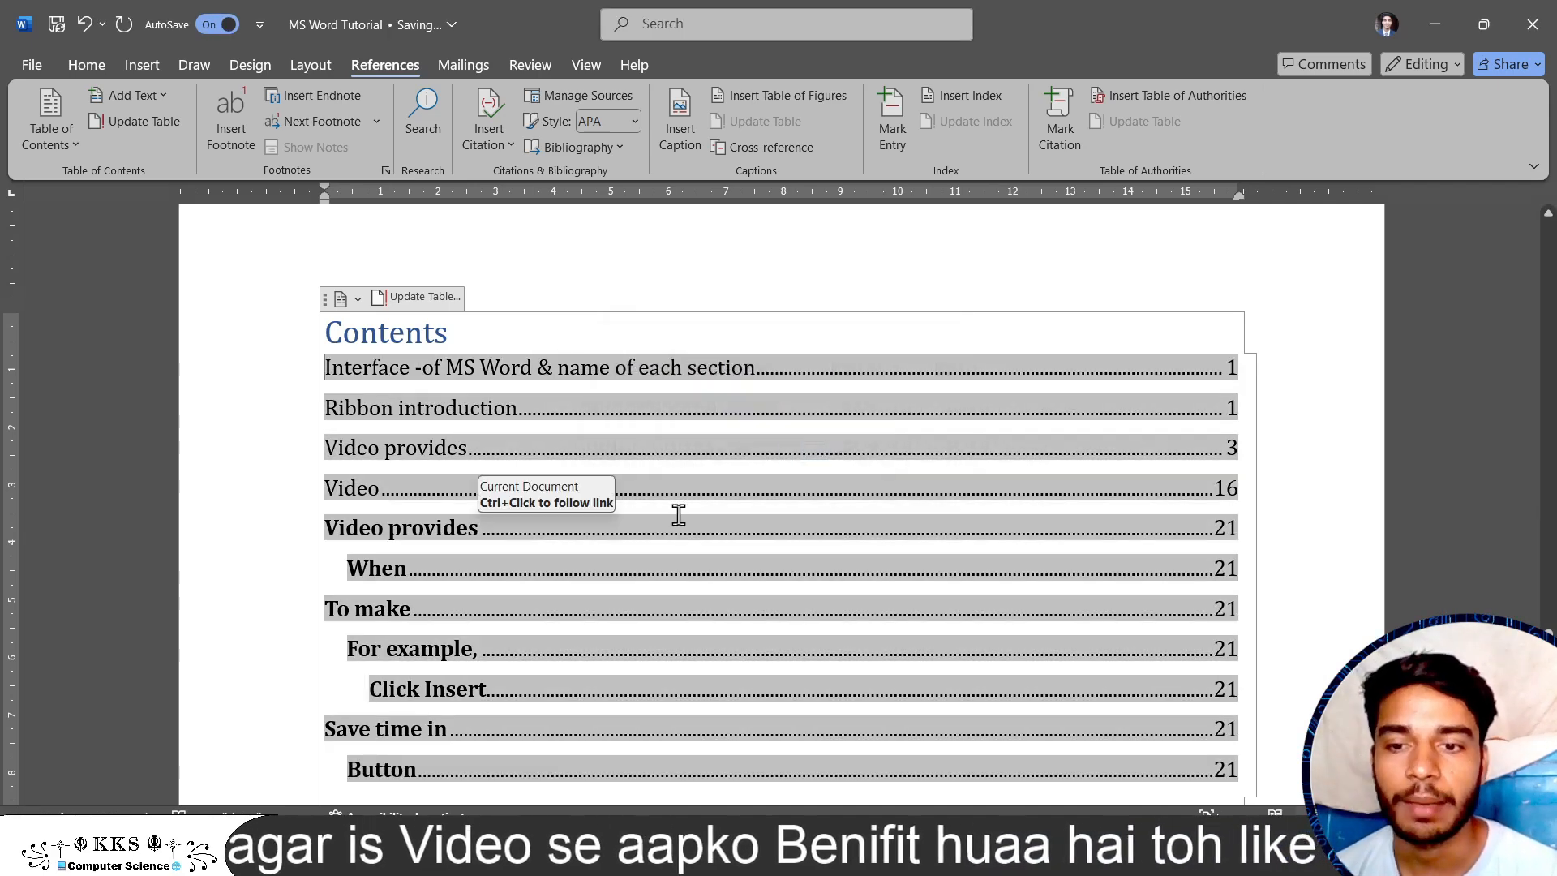
{"action": "scroll", "coordinate": [679, 515], "scroll_direction": "down", "scroll_amount": 3}
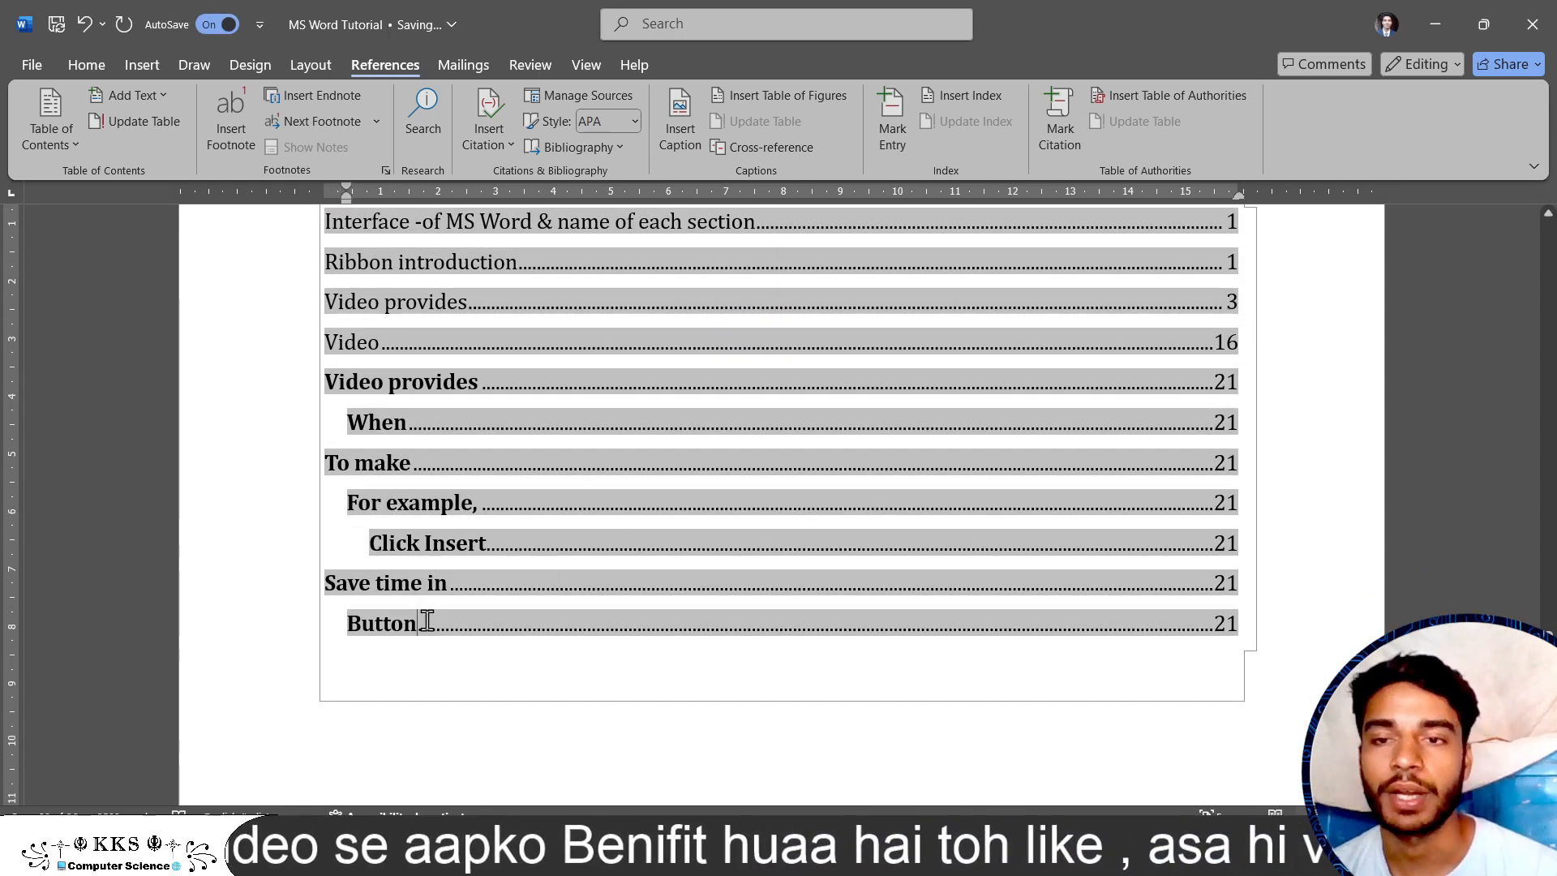
{"action": "left_click", "coordinate": [469, 767]}
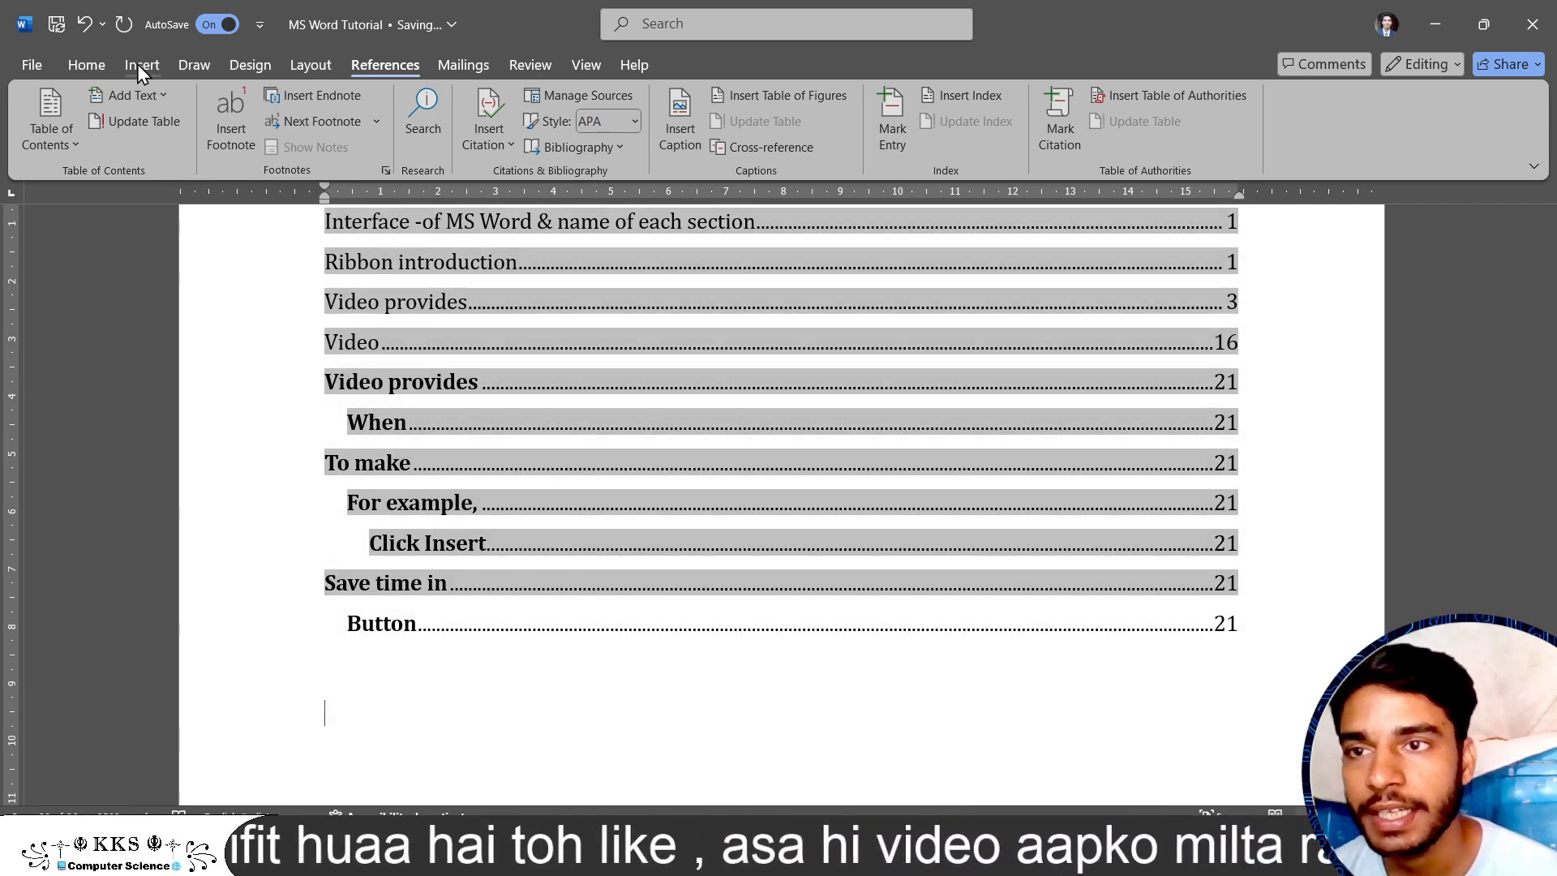
Split the document's last paragraph after its first word so that "Reading" stands on its own line.
{"action": "left_click", "coordinate": [106, 60]}
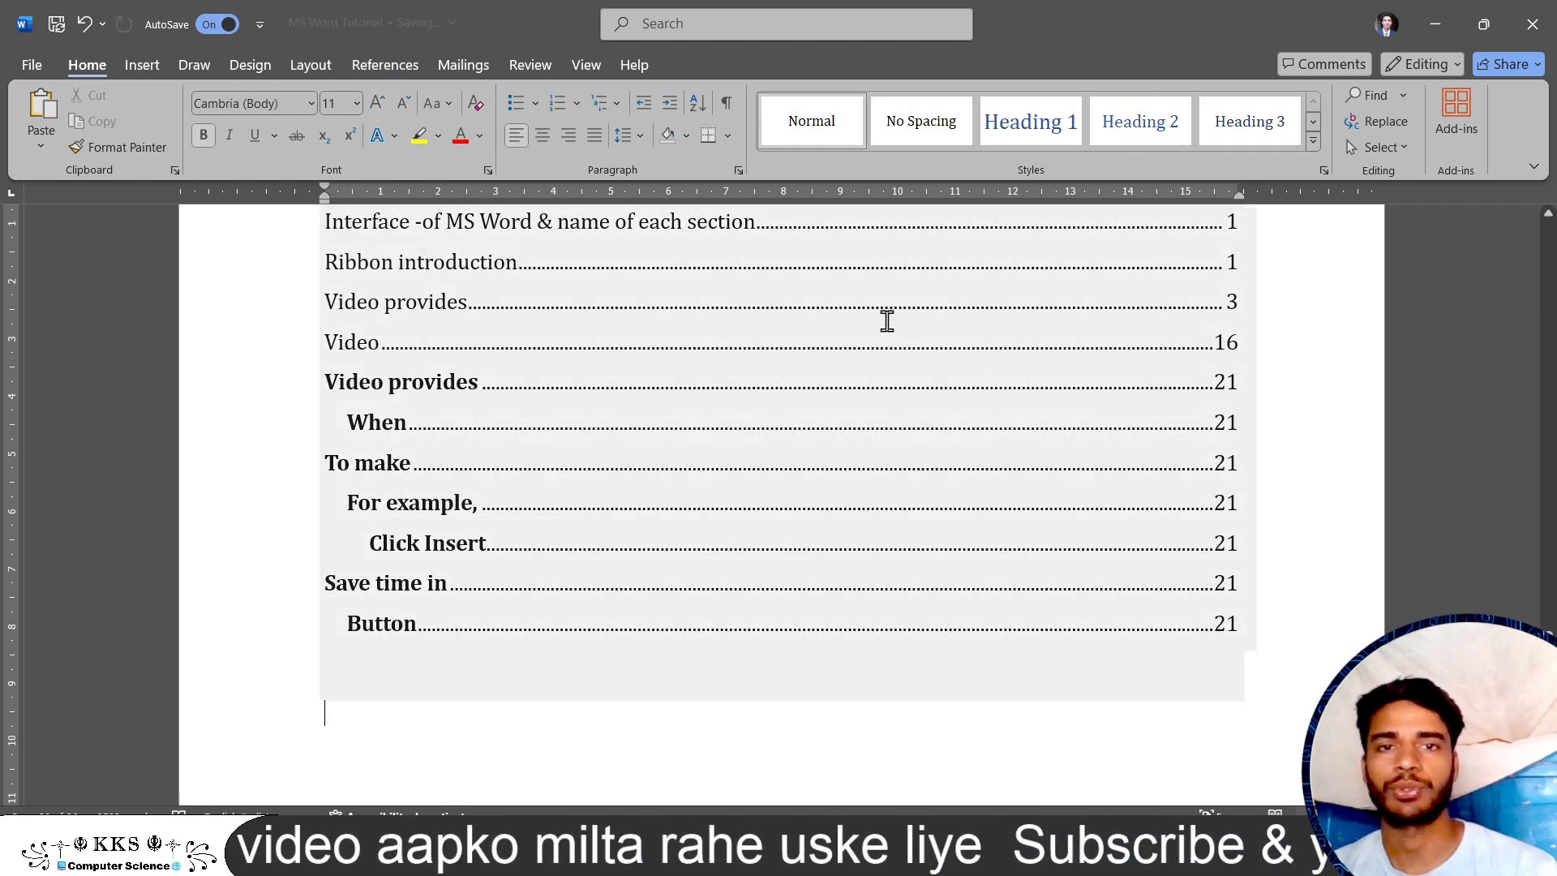
{"action": "left_click", "coordinate": [689, 435], "text": "ctrl"}
{"action": "scroll", "coordinate": [690, 434], "scroll_direction": "down", "scroll_amount": 12}
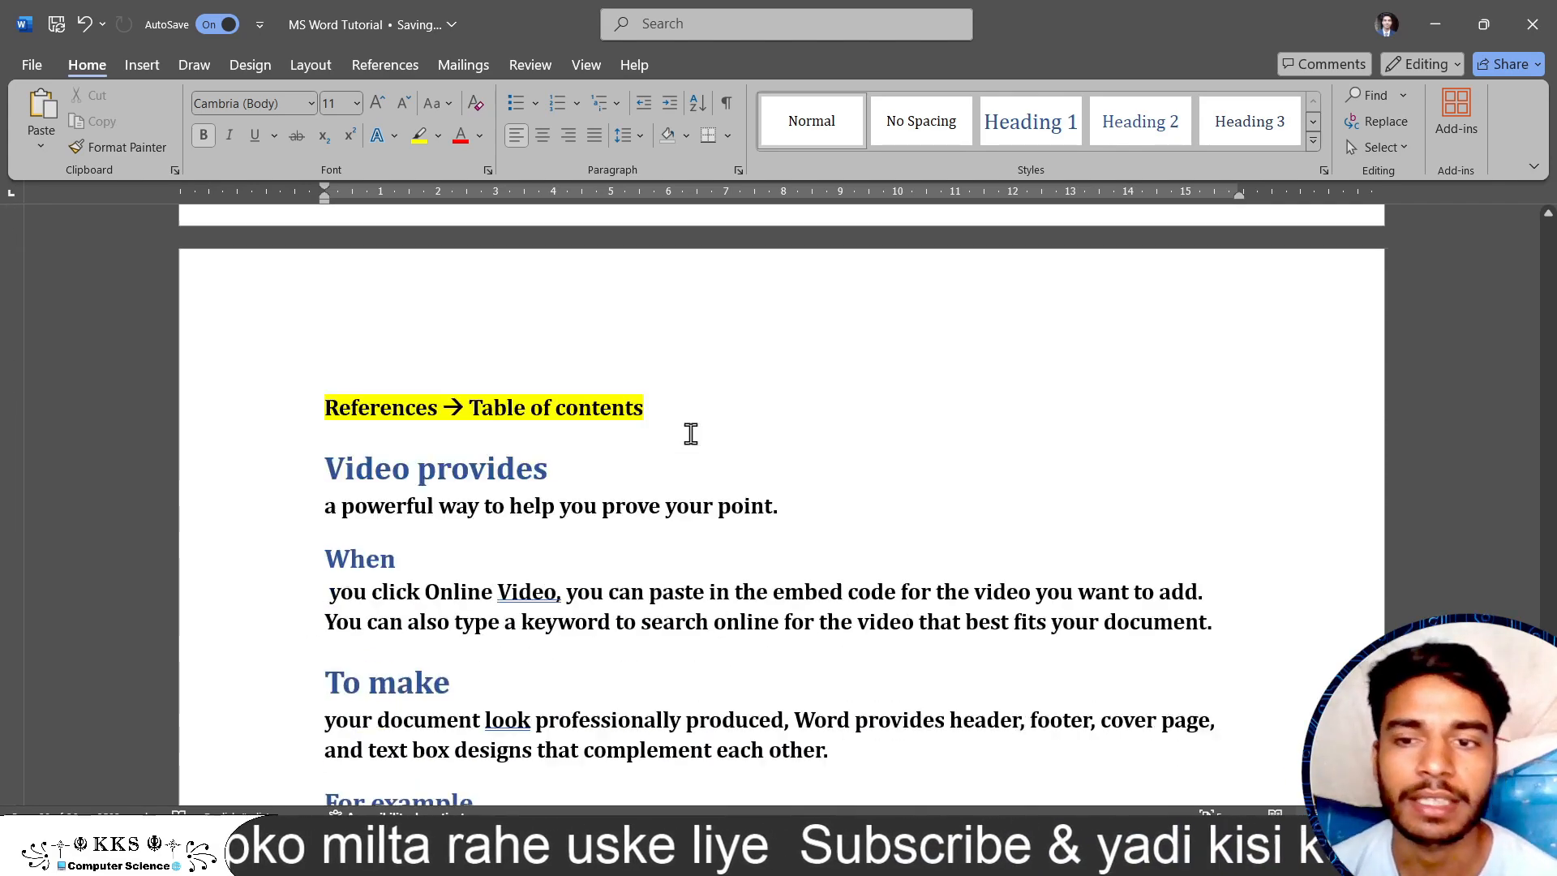
{"action": "scroll", "coordinate": [690, 434], "scroll_direction": "down", "scroll_amount": 4}
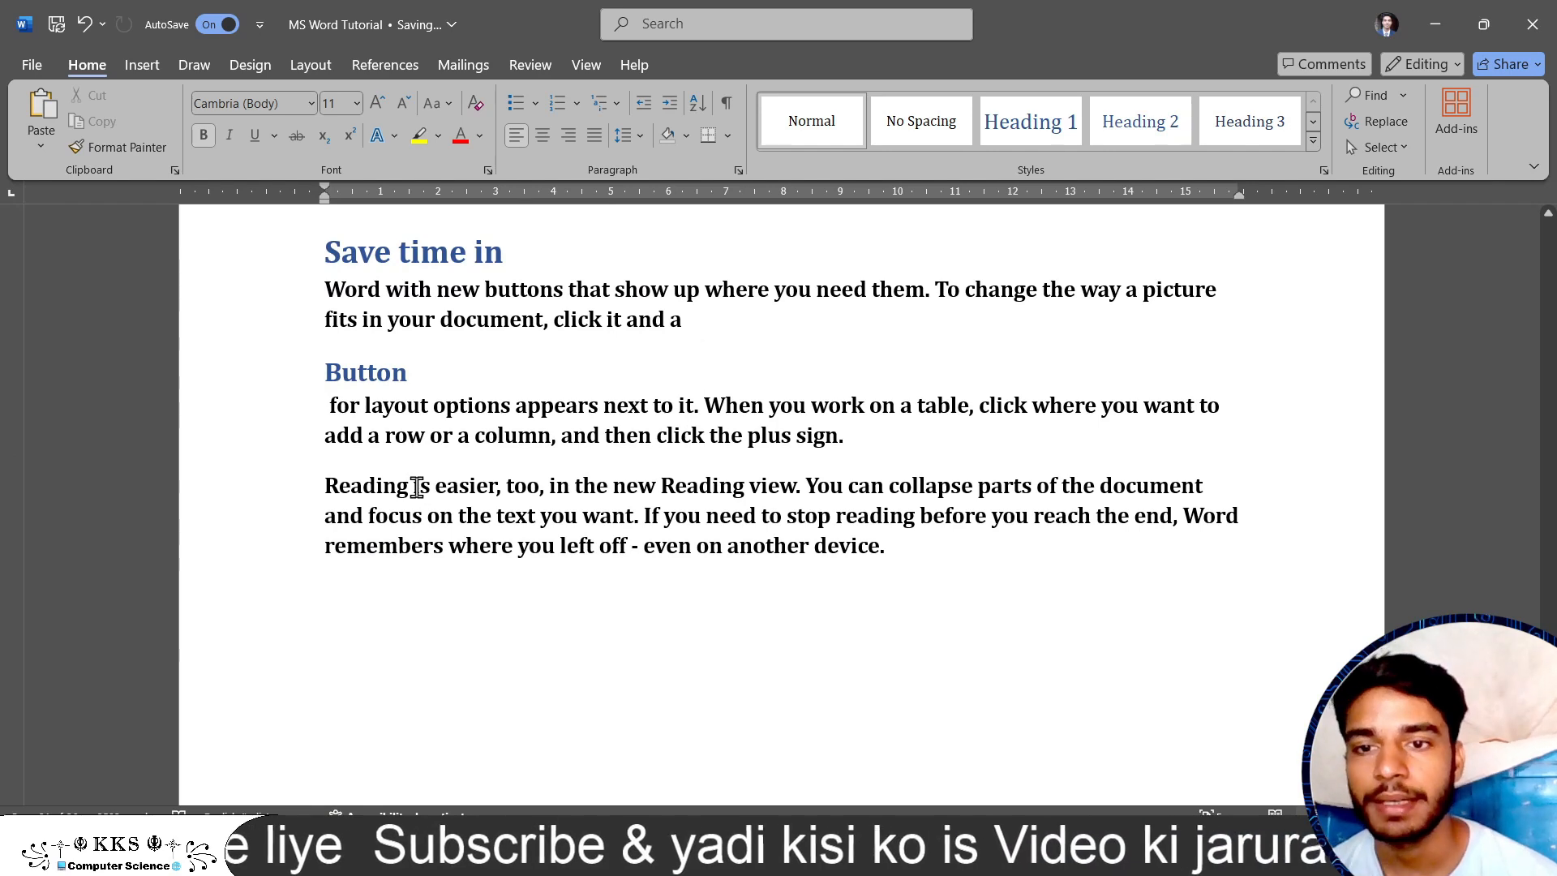
{"action": "left_click", "coordinate": [416, 487]}
{"action": "key", "text": "Return"}
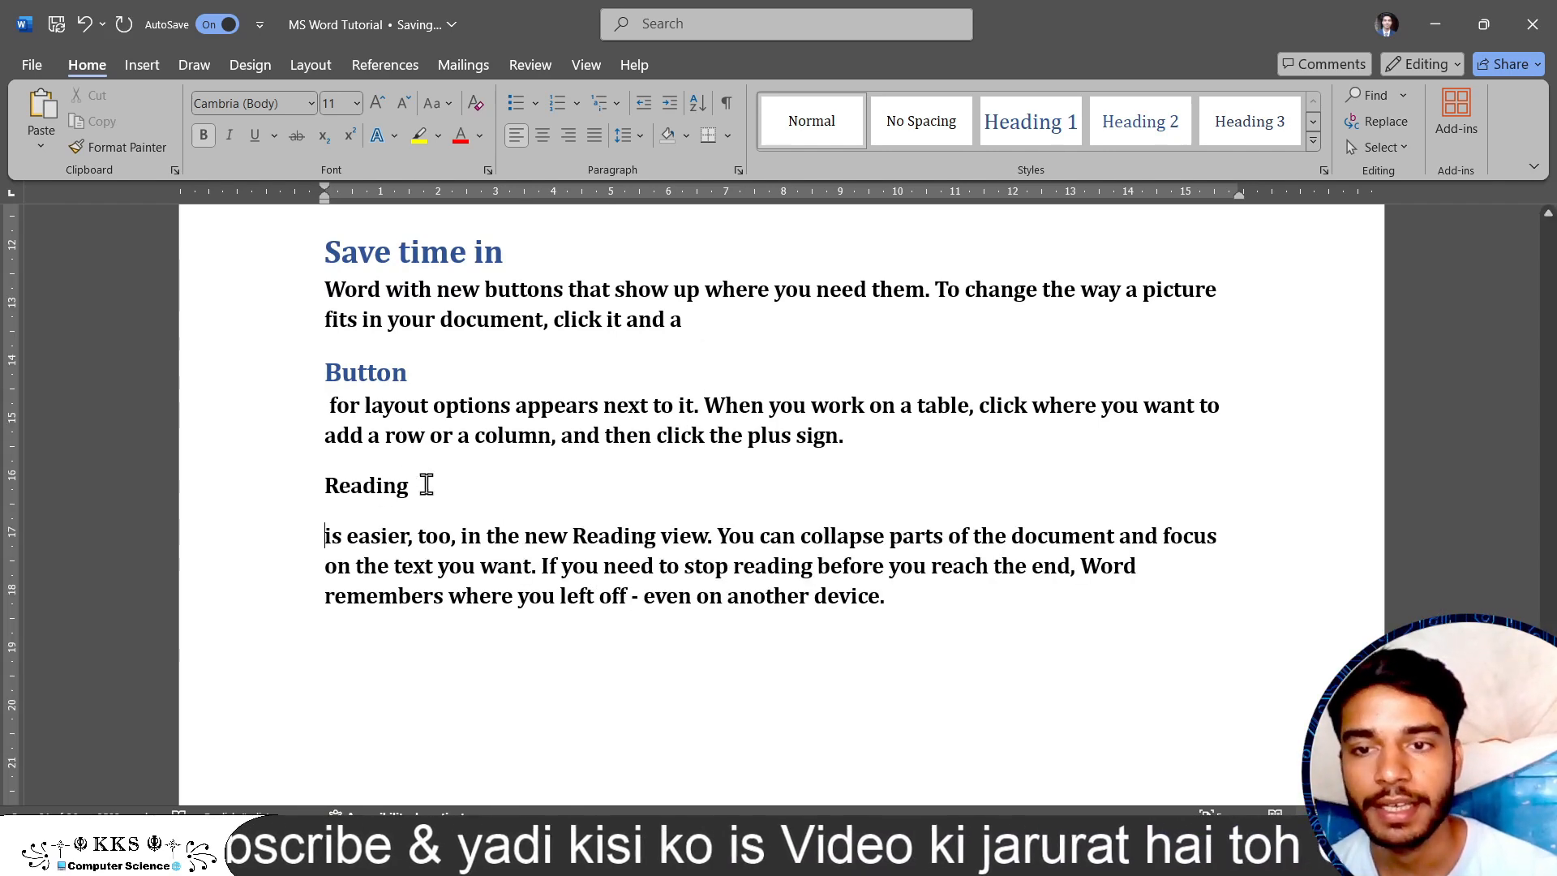
Apply the Heading 1 style to the "Reading" line.
{"action": "left_click_drag", "start_coordinate": [426, 485], "coordinate": [323, 485]}
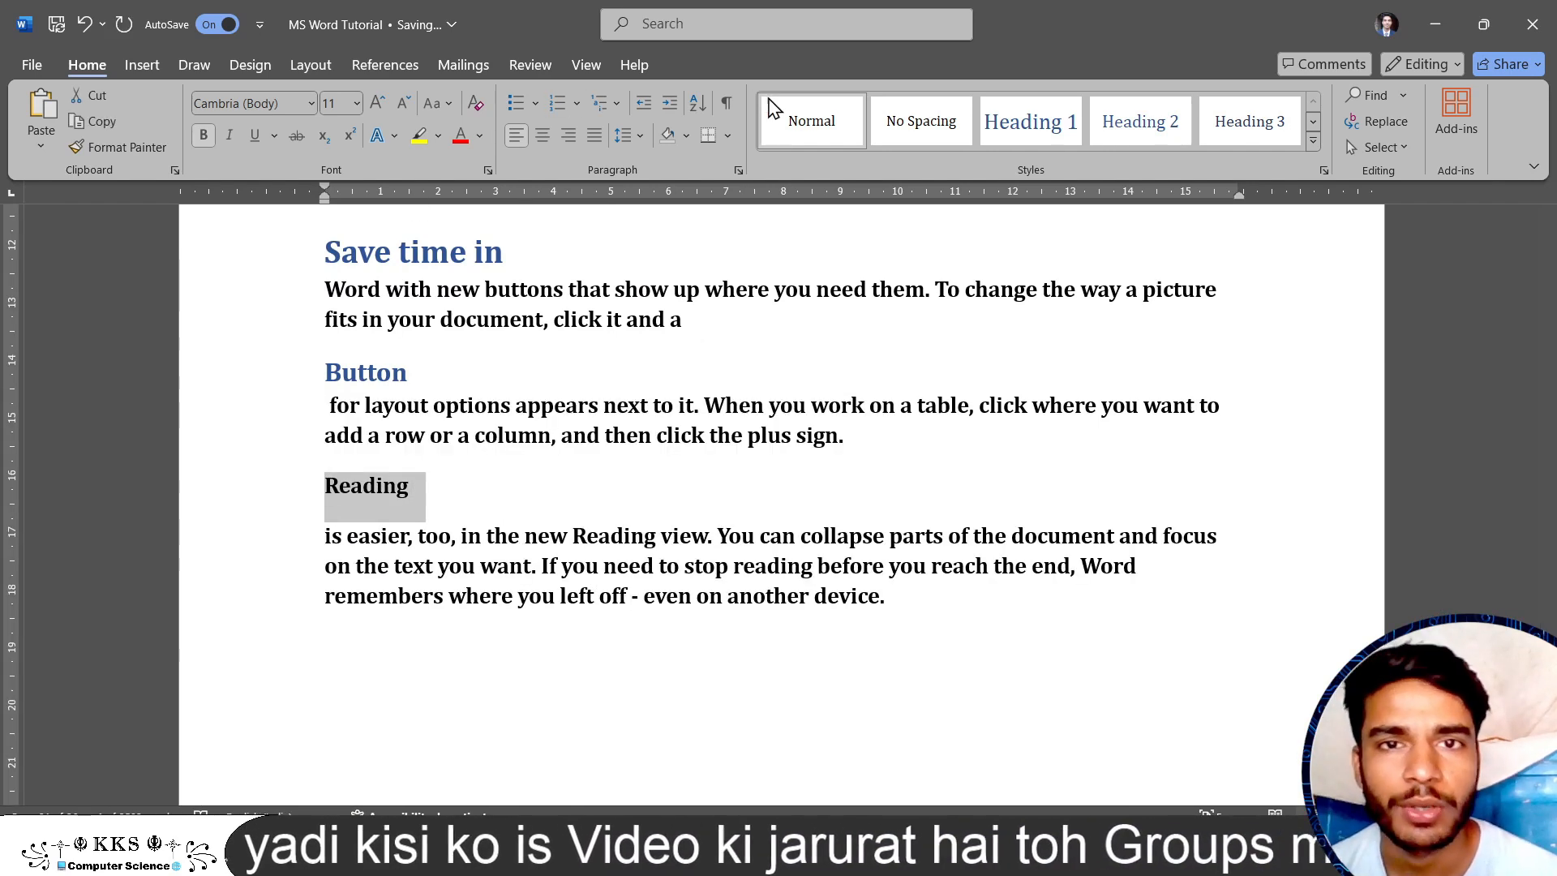
{"action": "left_click", "coordinate": [1010, 122]}
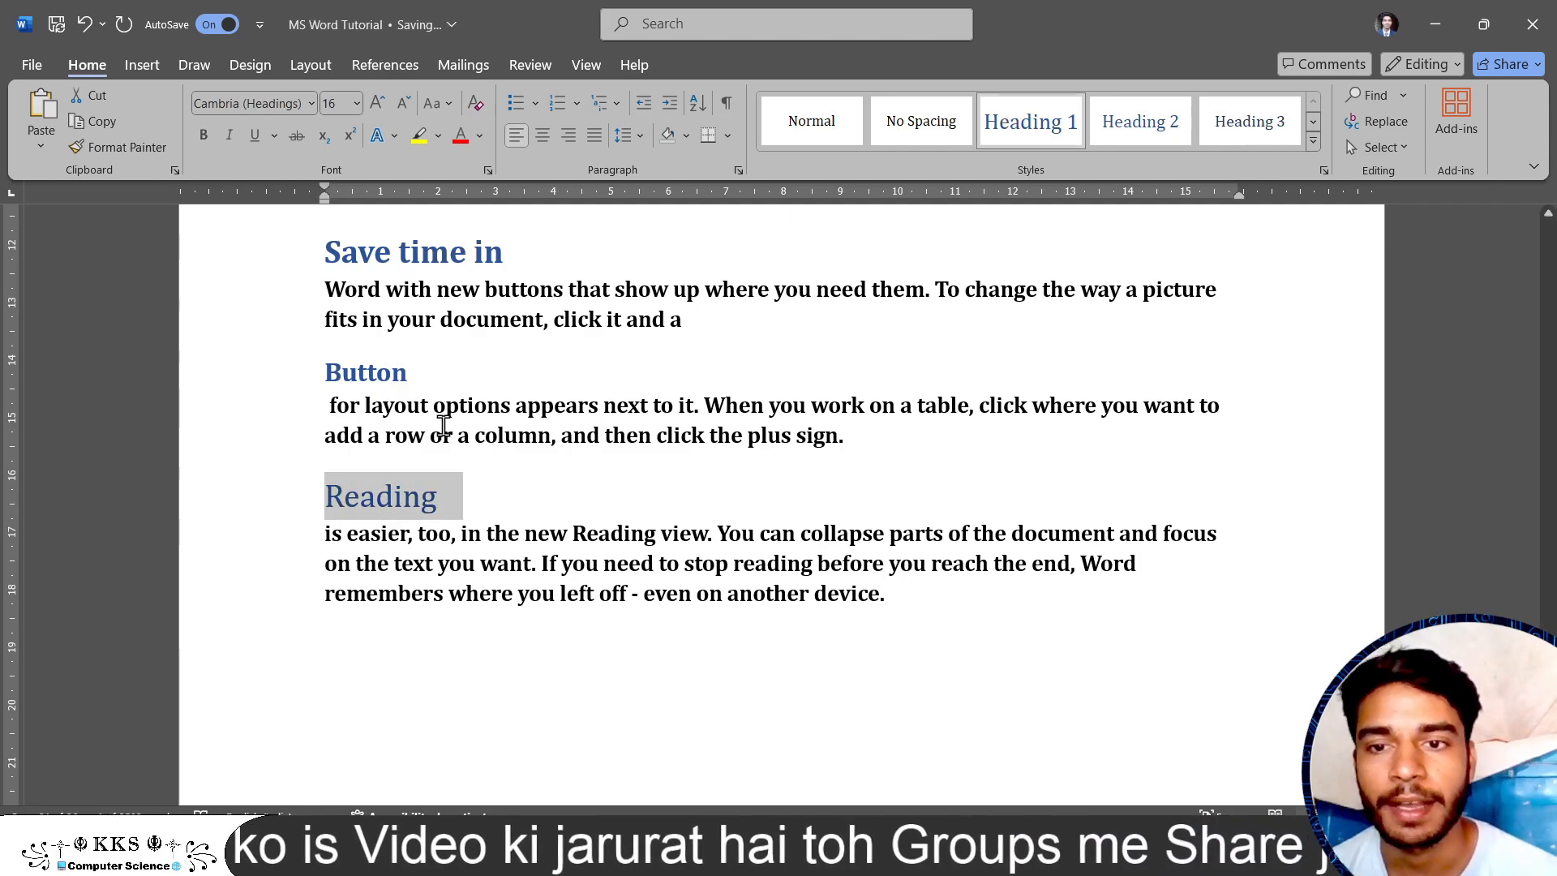
{"action": "left_click", "coordinate": [491, 503]}
Update the entire table of contents to include the "Reading" heading, and place the cursor below the table.
{"action": "scroll", "coordinate": [479, 489], "scroll_direction": "up", "scroll_amount": 15}
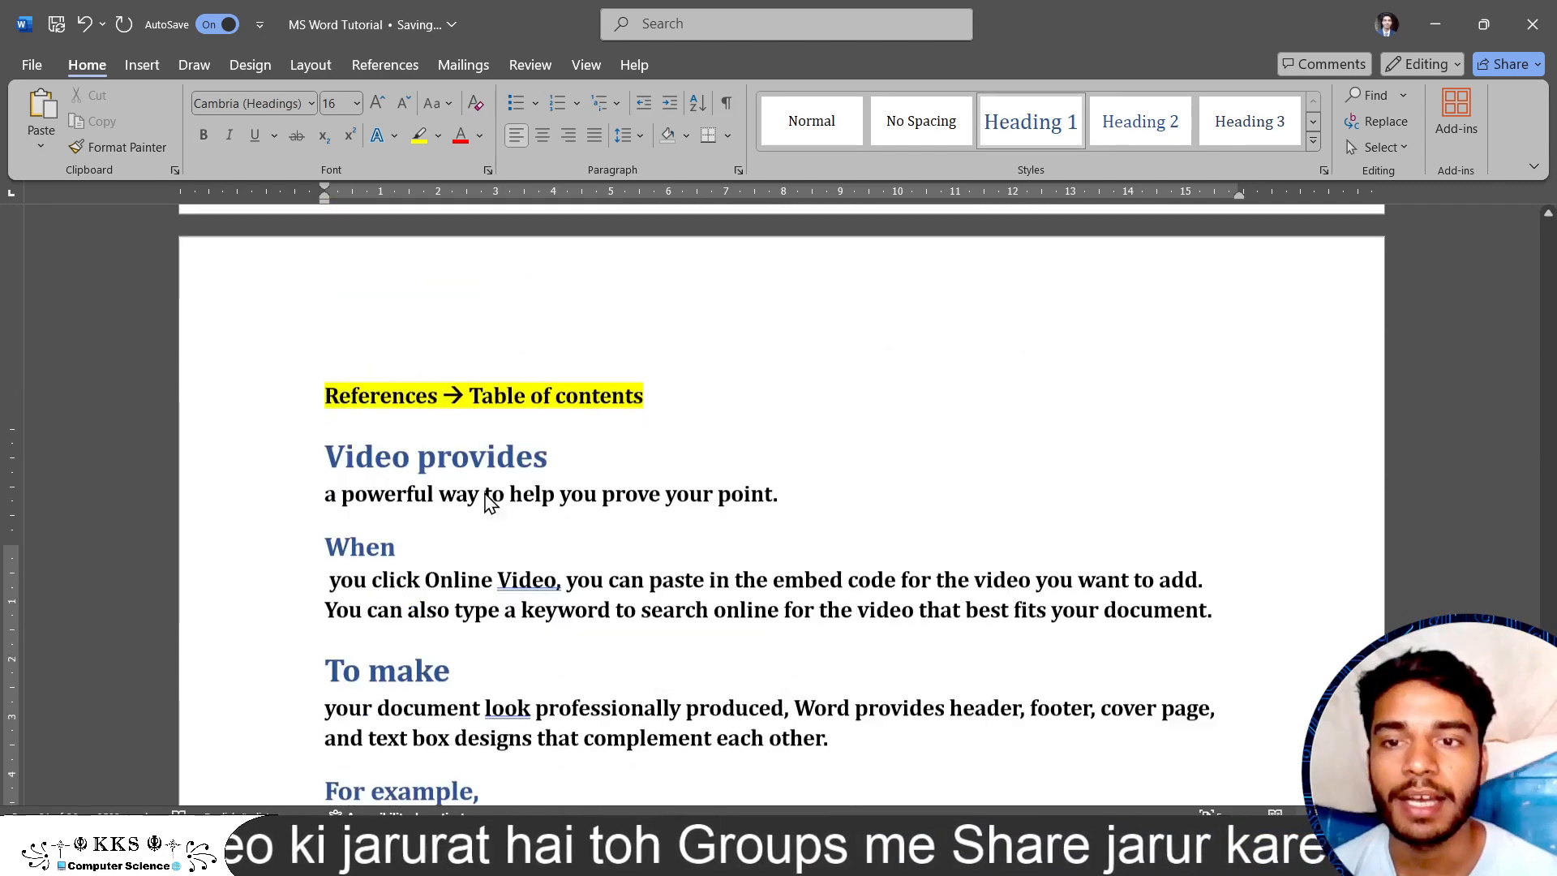
{"action": "scroll", "coordinate": [484, 490], "scroll_direction": "up", "scroll_amount": 5}
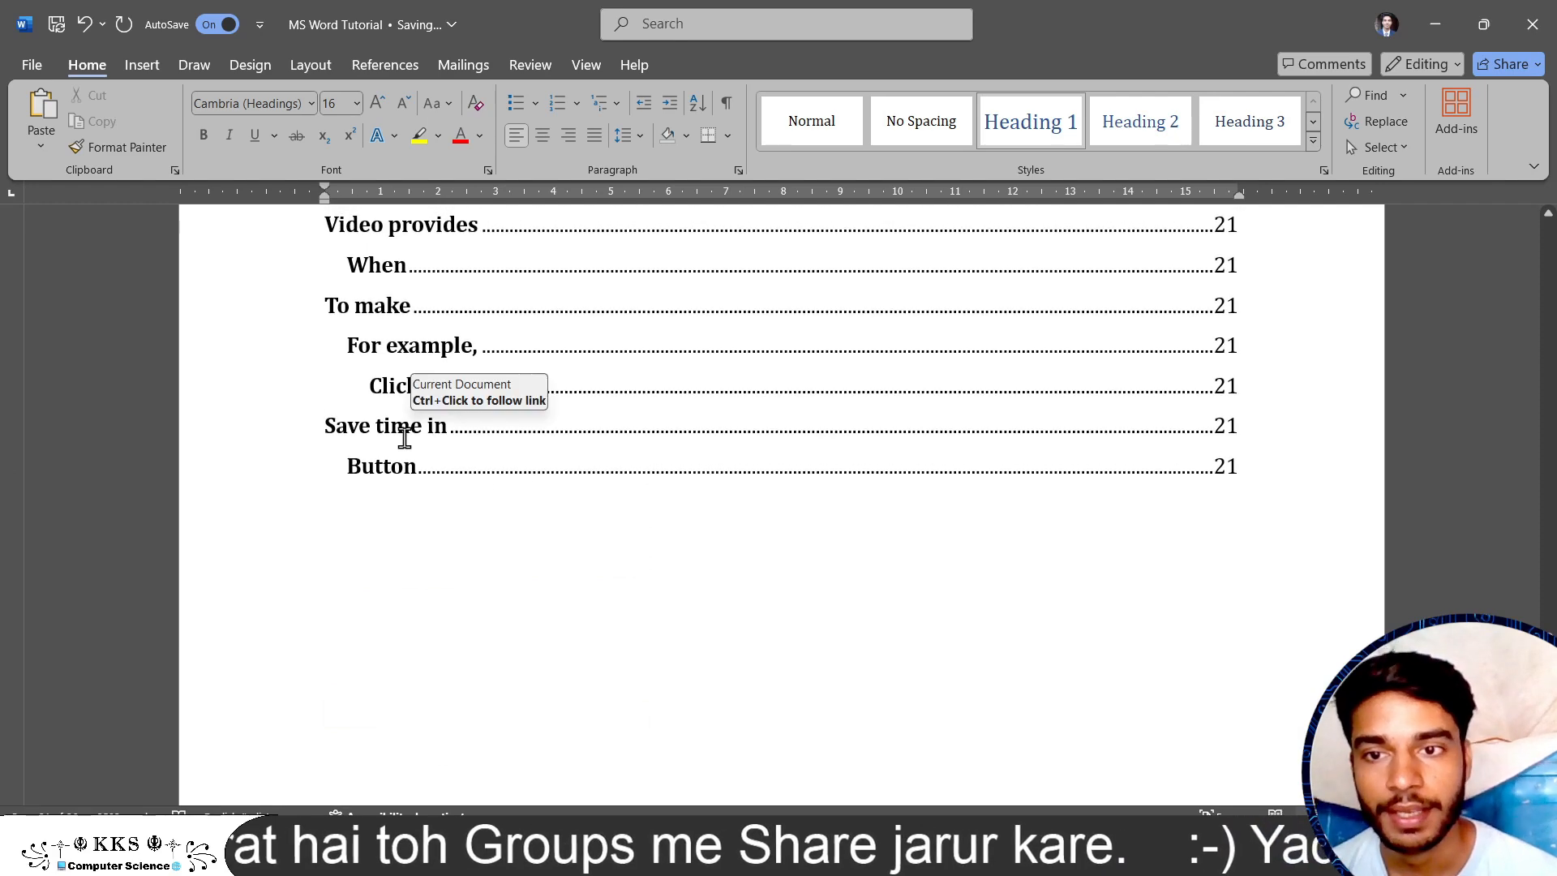
{"action": "left_click", "coordinate": [404, 438]}
{"action": "scroll", "coordinate": [406, 441], "scroll_direction": "up", "scroll_amount": 3}
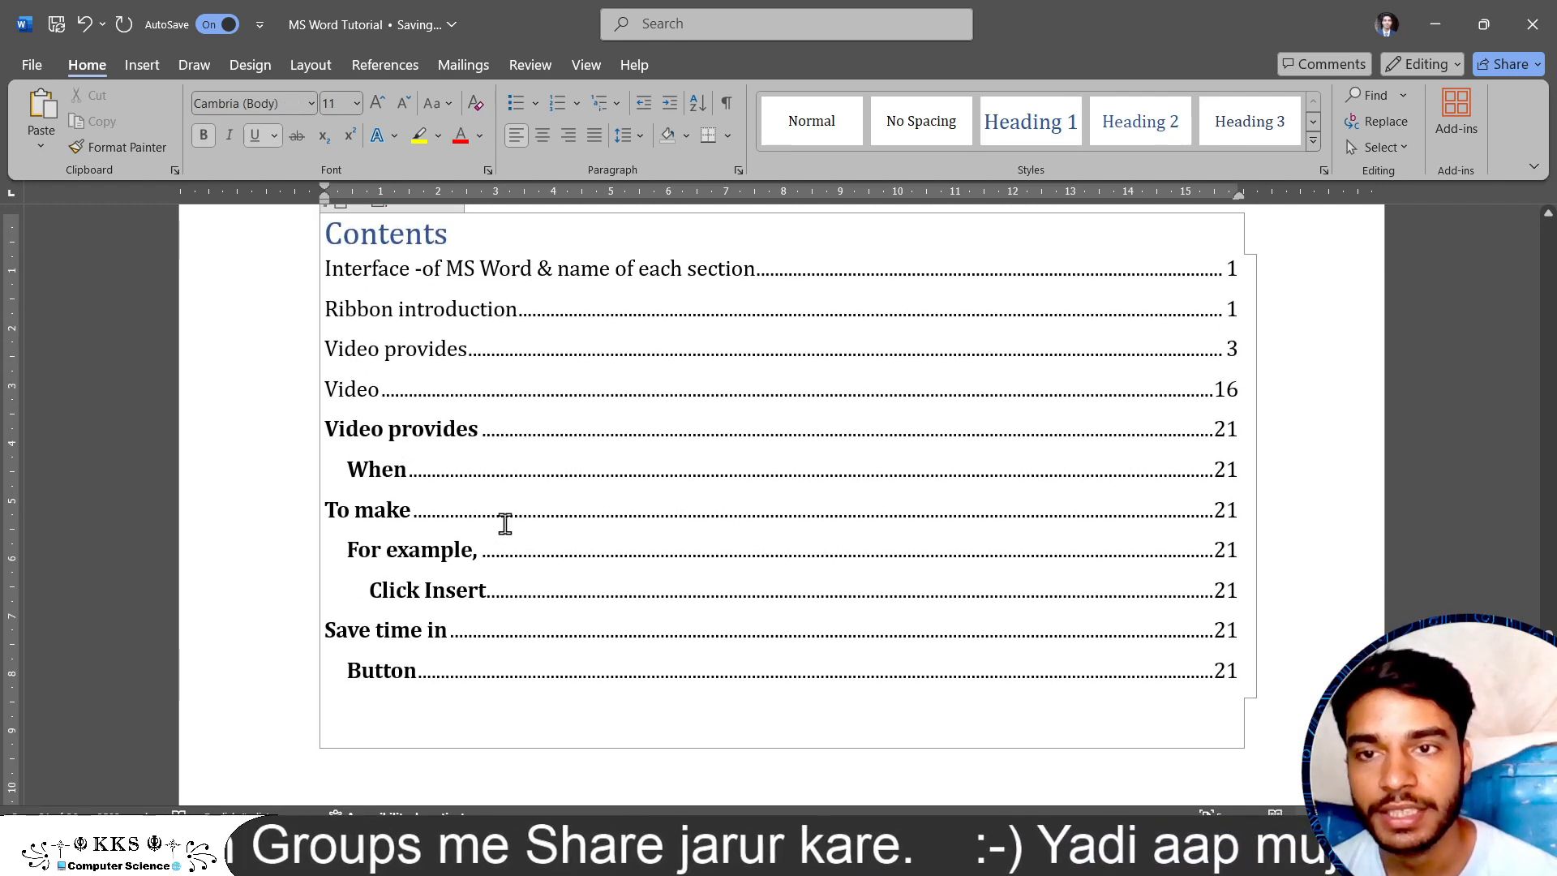
{"action": "left_click", "coordinate": [422, 231]}
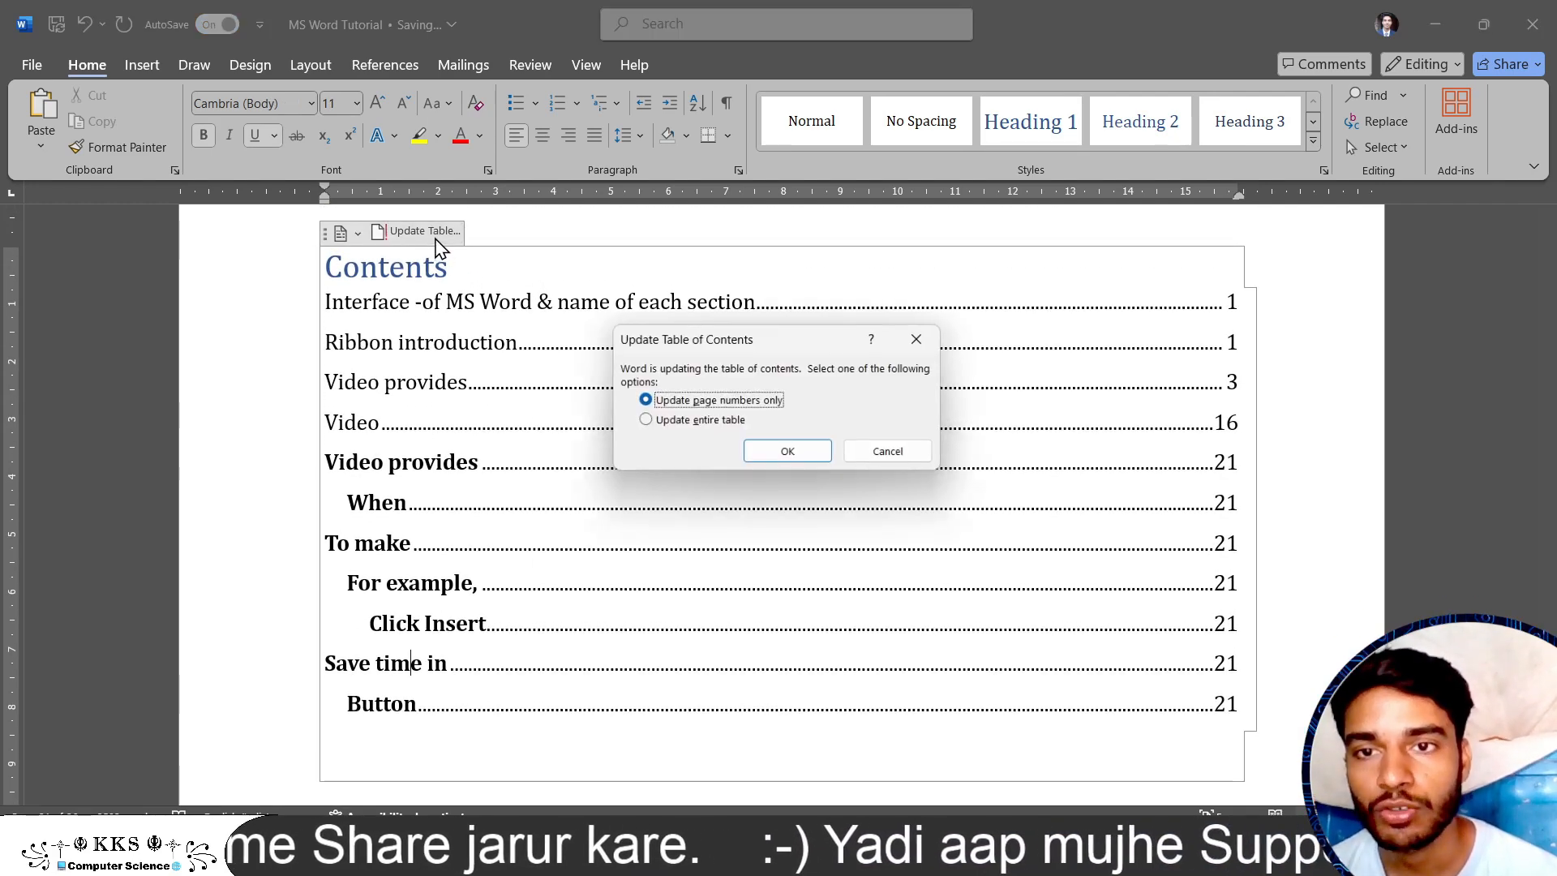
{"action": "left_click", "coordinate": [713, 421]}
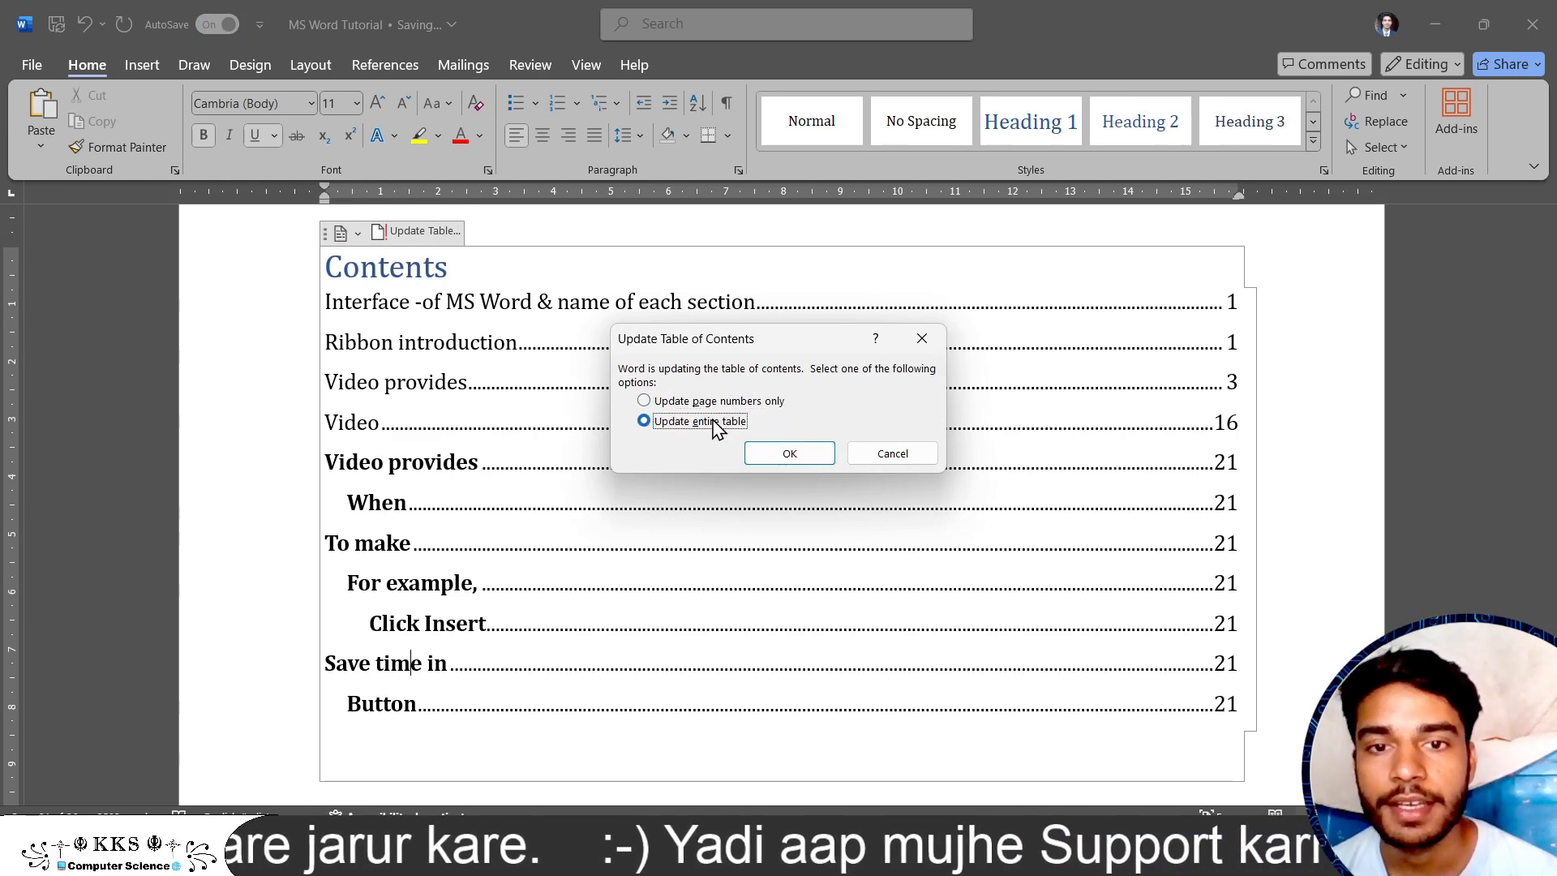
{"action": "left_click", "coordinate": [791, 454]}
{"action": "scroll", "coordinate": [636, 538], "scroll_direction": "down", "scroll_amount": 2}
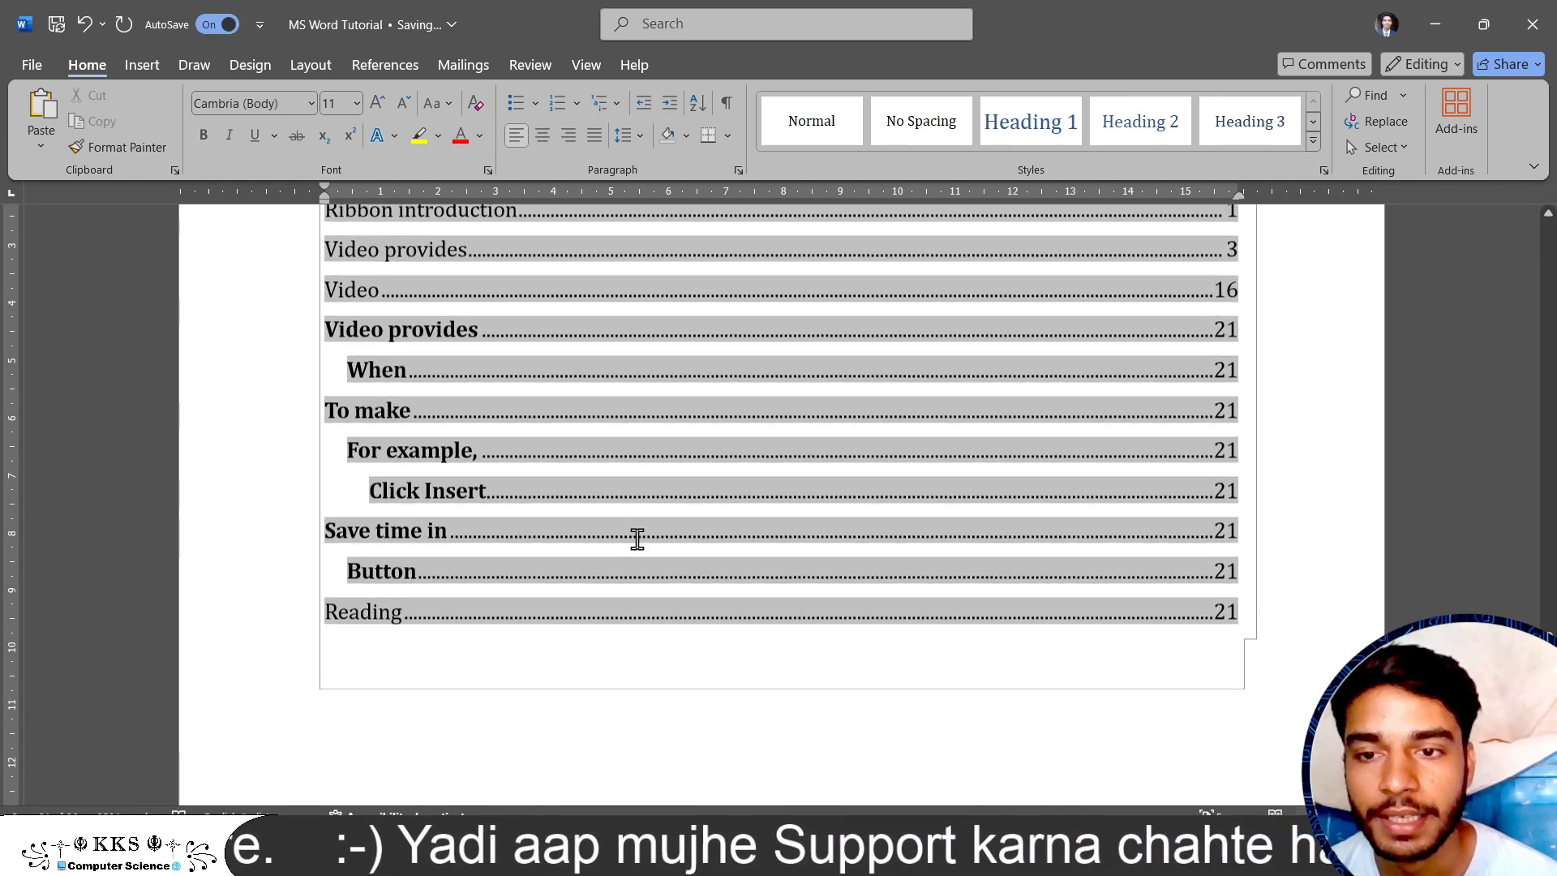
{"action": "left_click", "coordinate": [462, 574]}
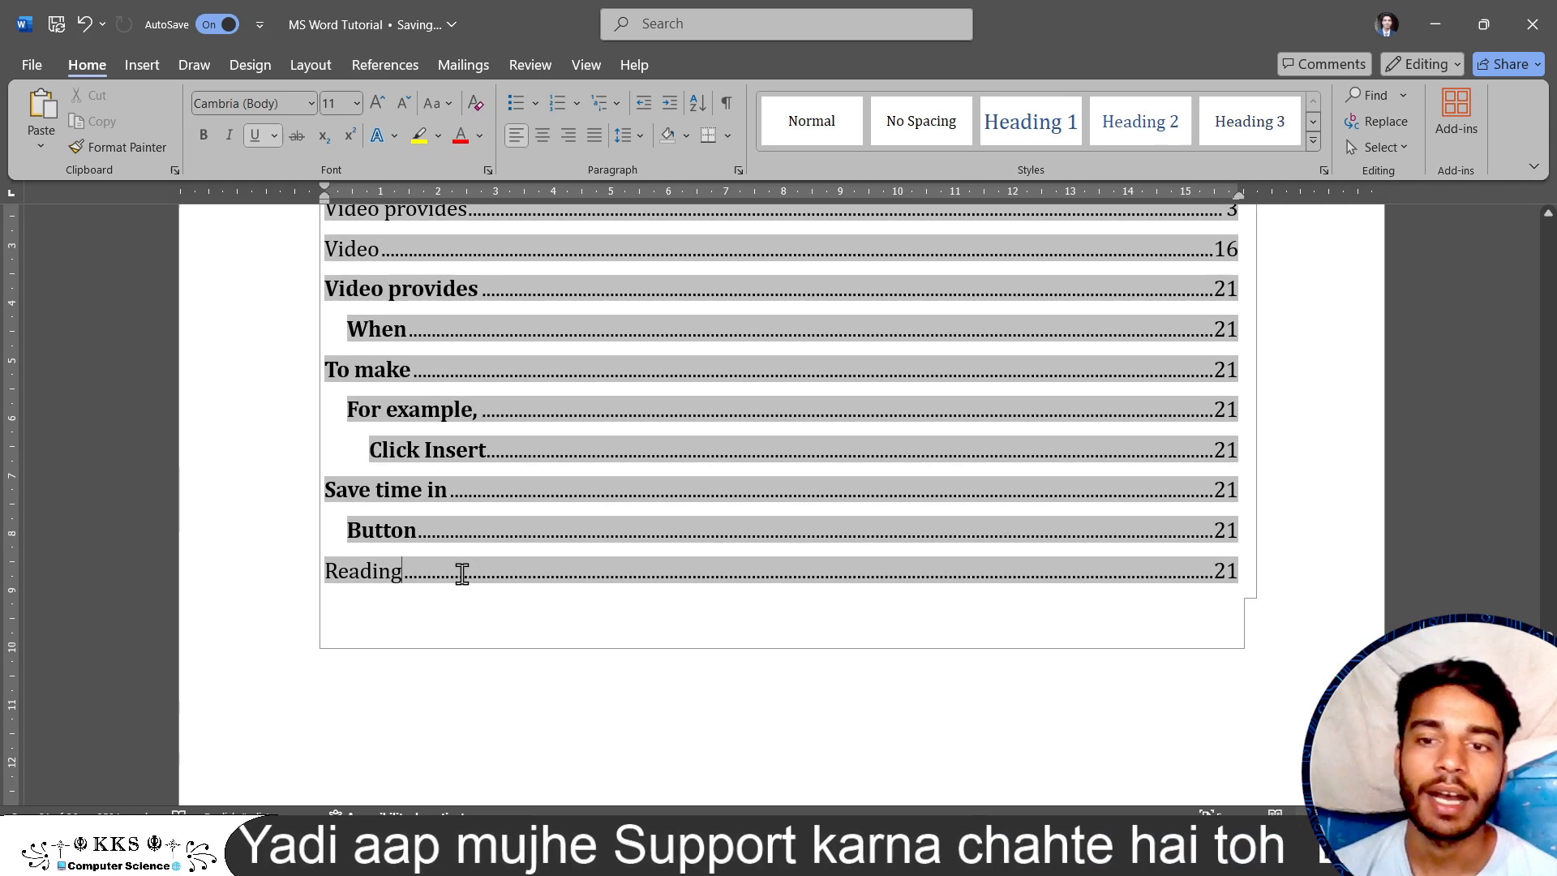
{"action": "left_click", "coordinate": [482, 708]}
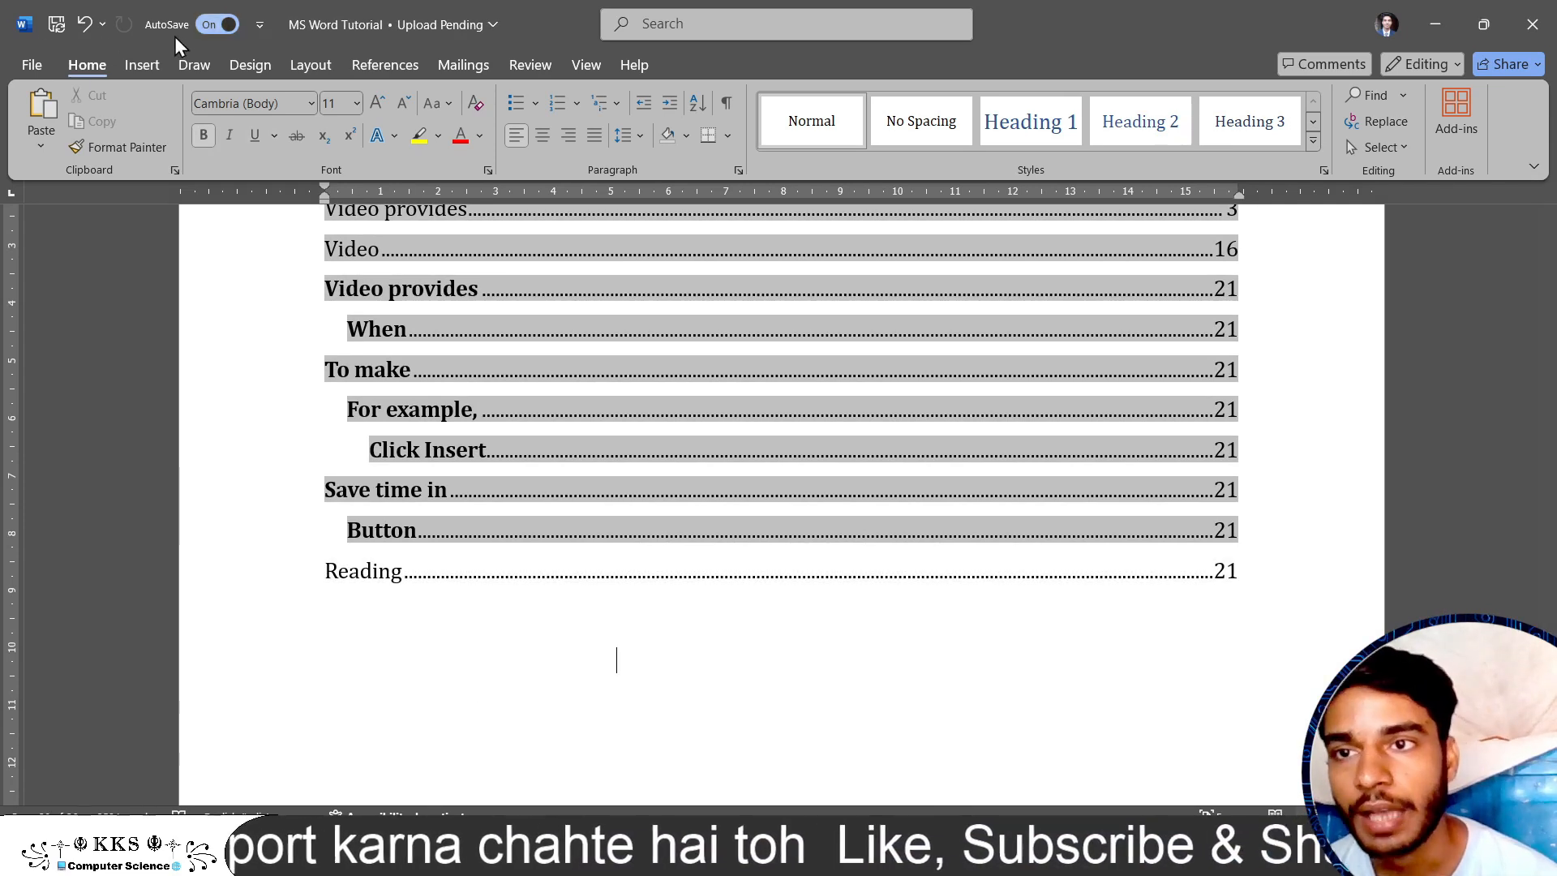
View the options for updating the table of contents without applying them, and show the levels available for adding text to it.
{"action": "left_click", "coordinate": [391, 66]}
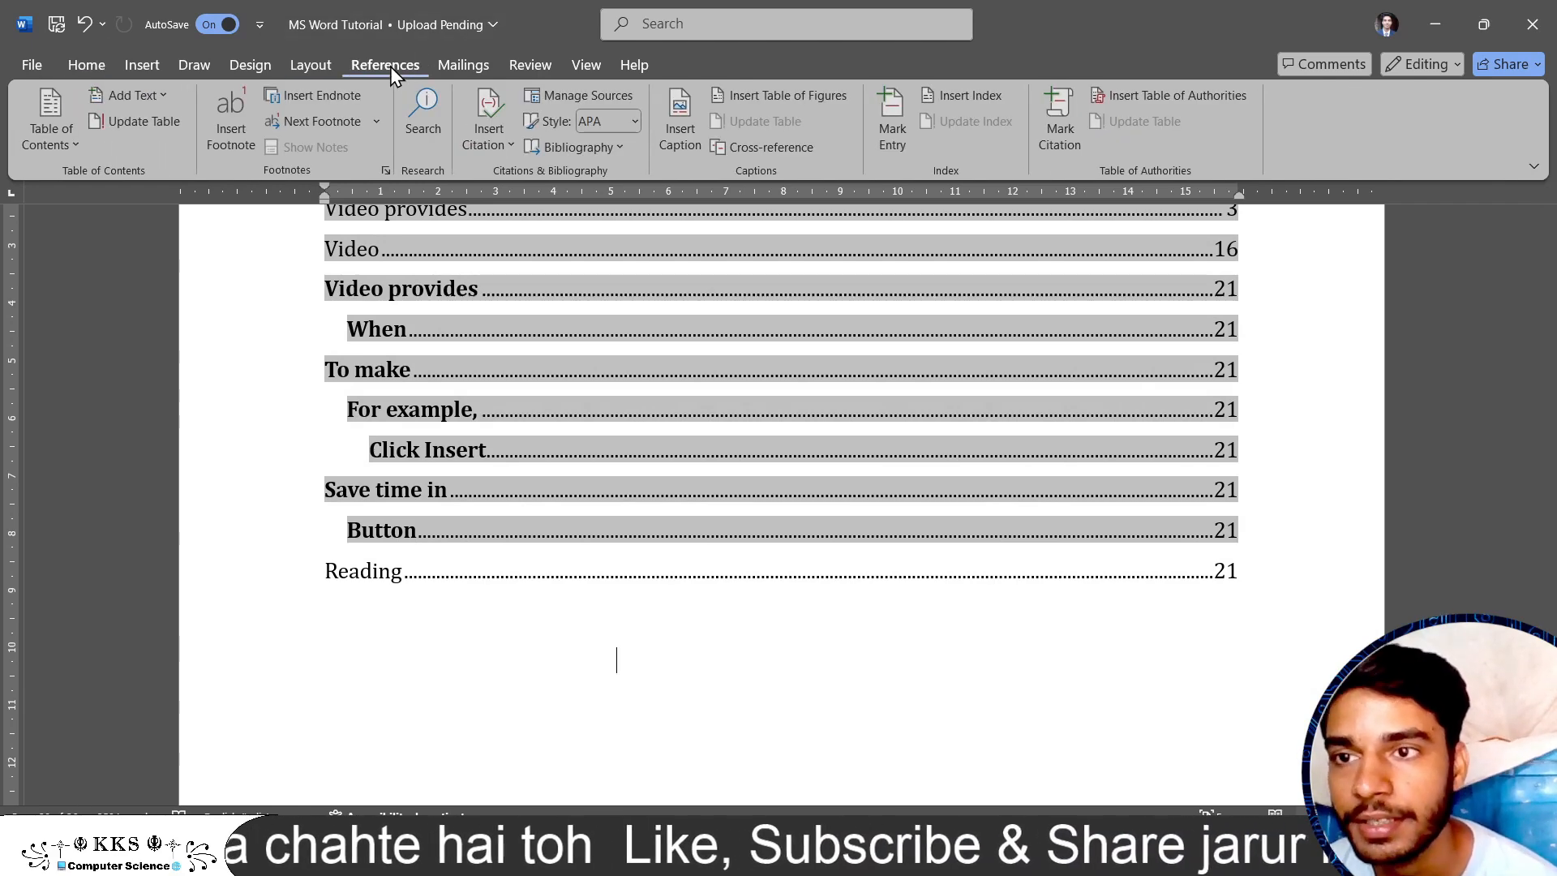
{"action": "left_click", "coordinate": [161, 123]}
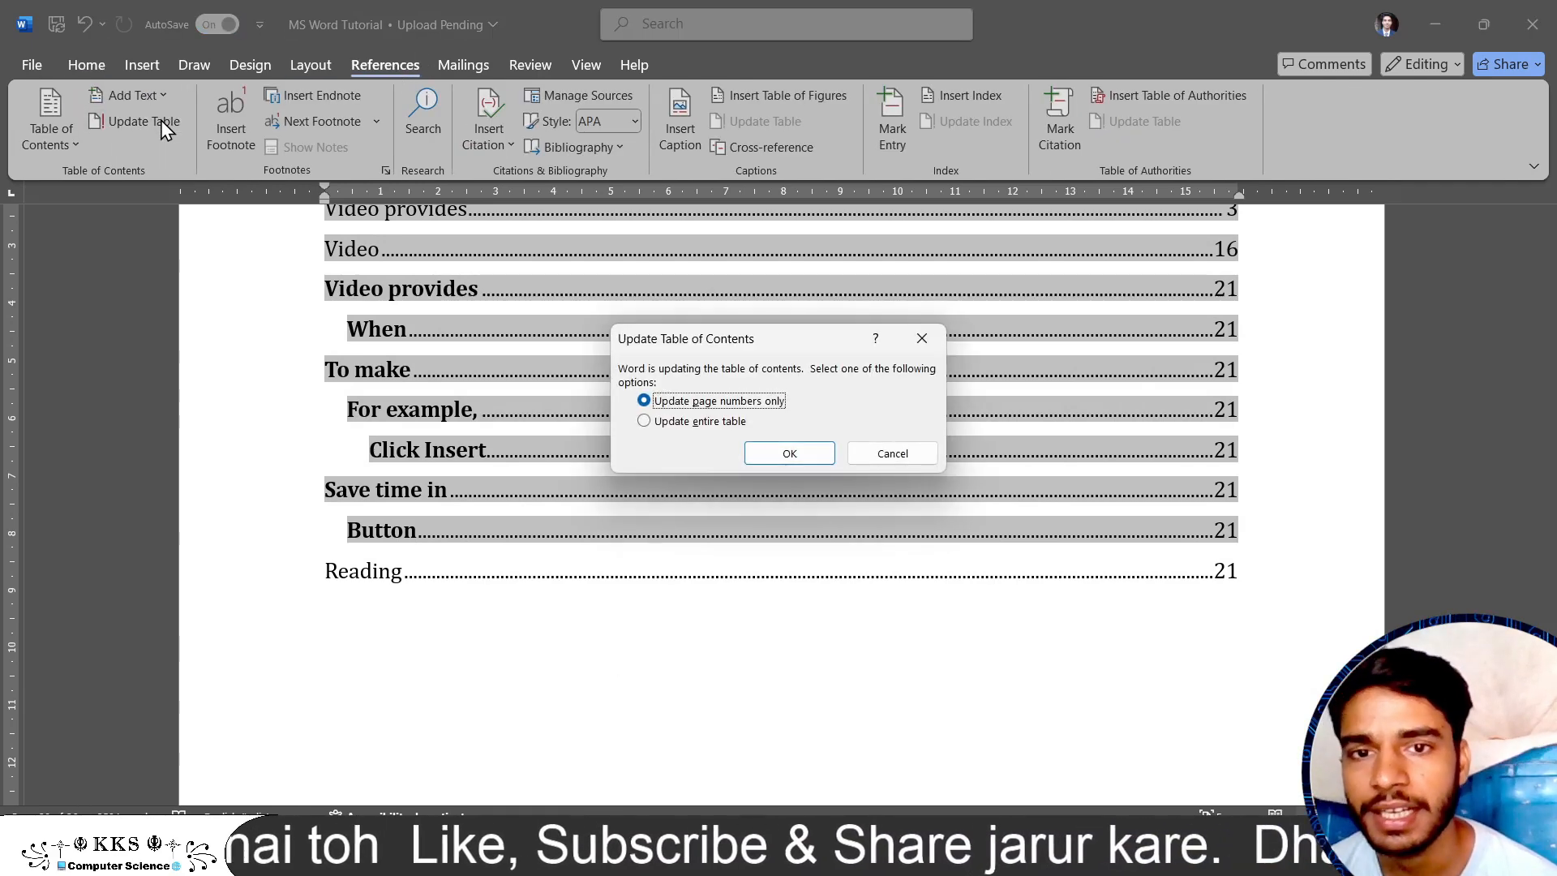
{"action": "left_click", "coordinate": [921, 339]}
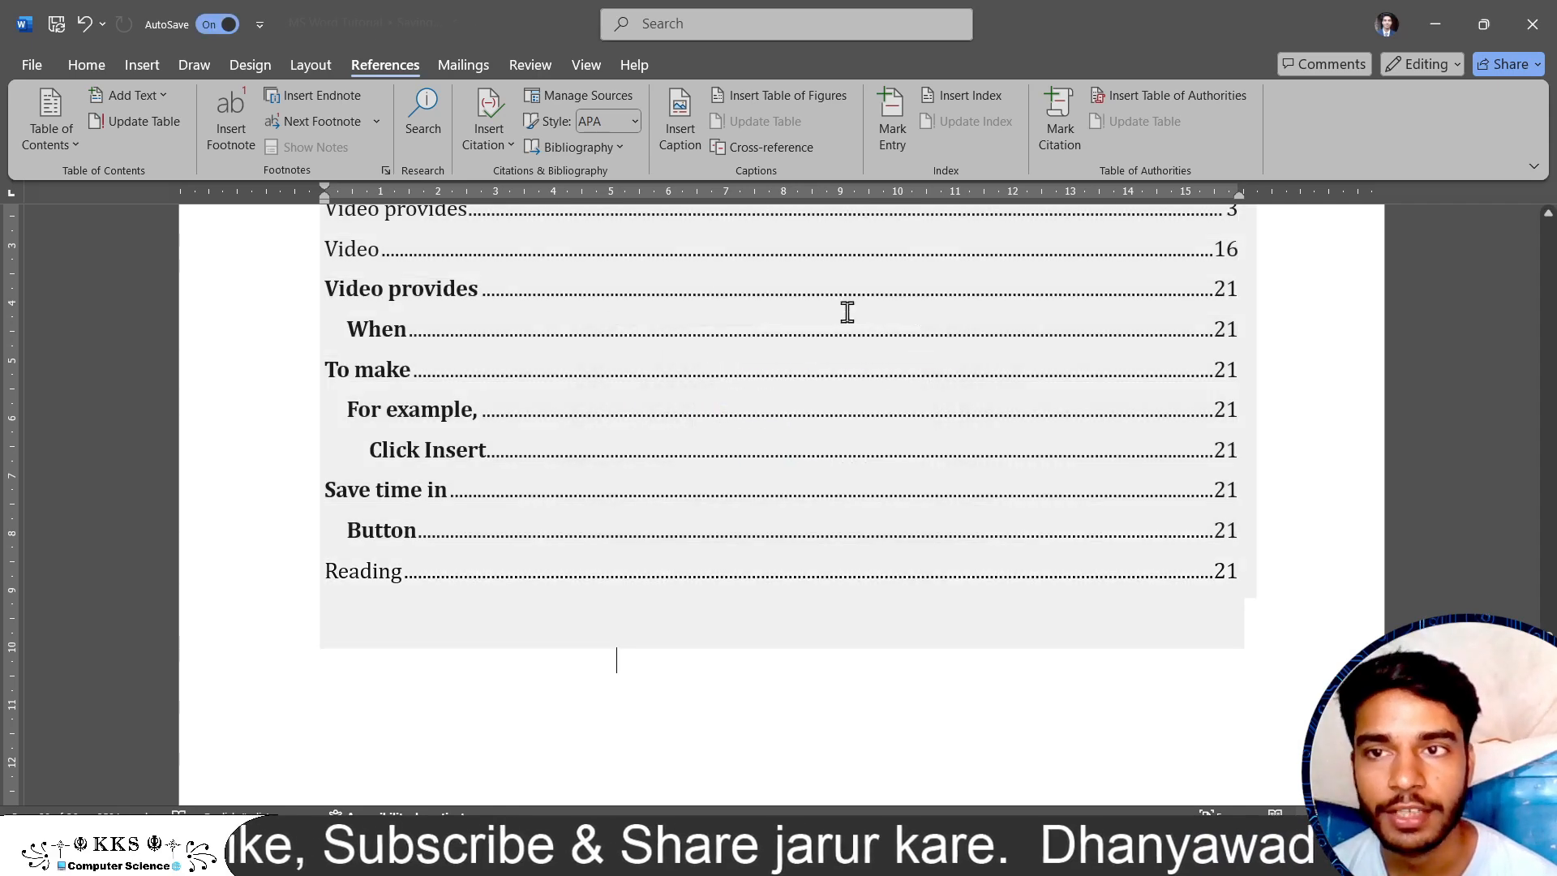
{"action": "left_click", "coordinate": [143, 97]}
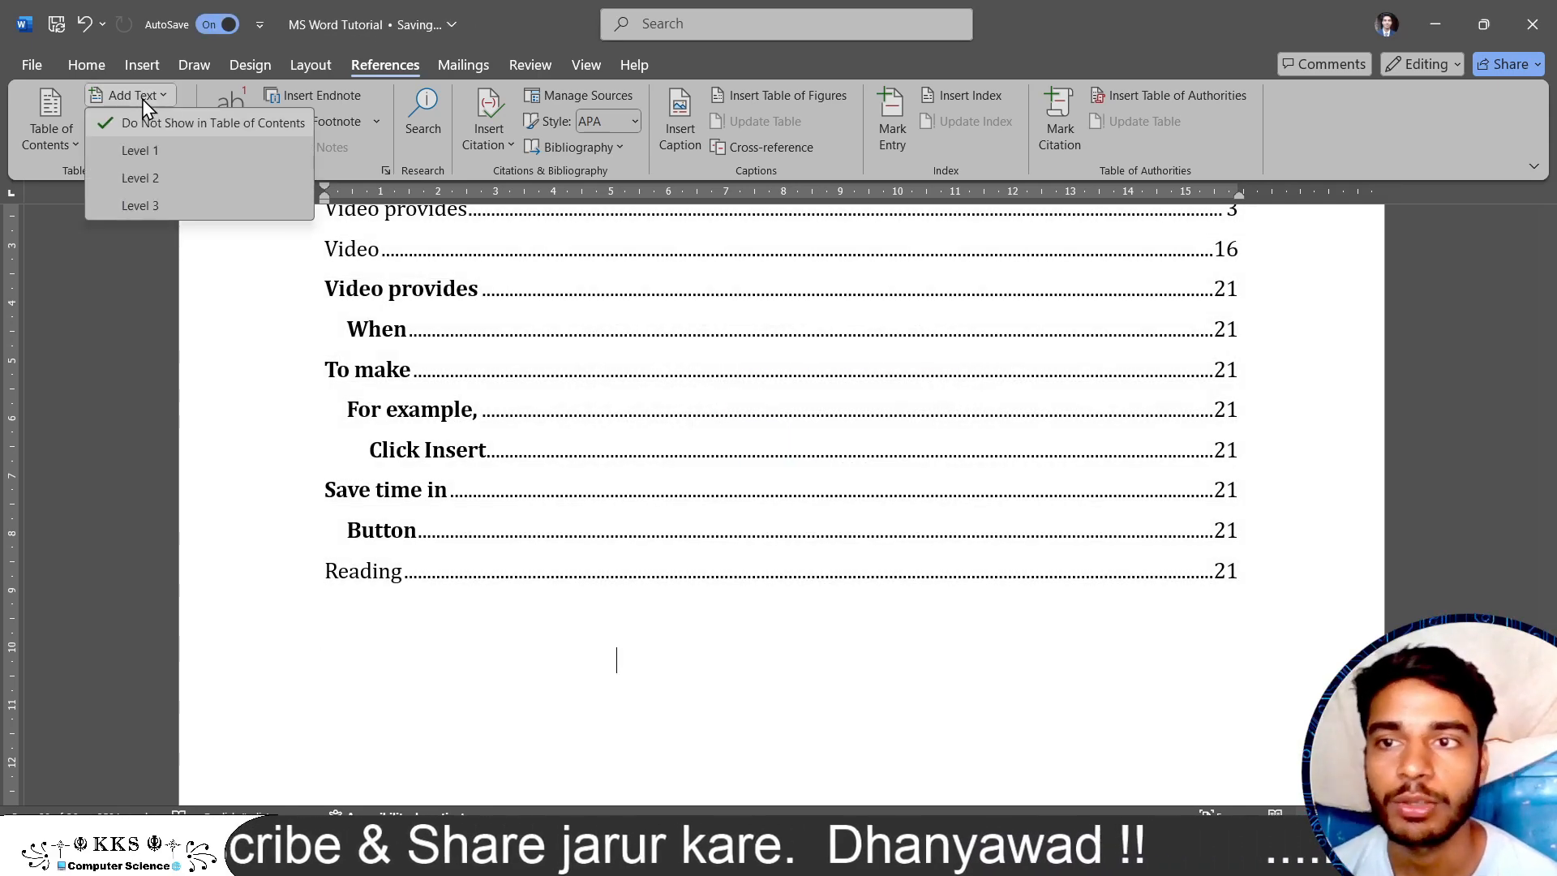
Switch the existing table of contents from its "Contents" design to the built-in Automatic Table 2 design.
{"action": "left_click", "coordinate": [55, 135]}
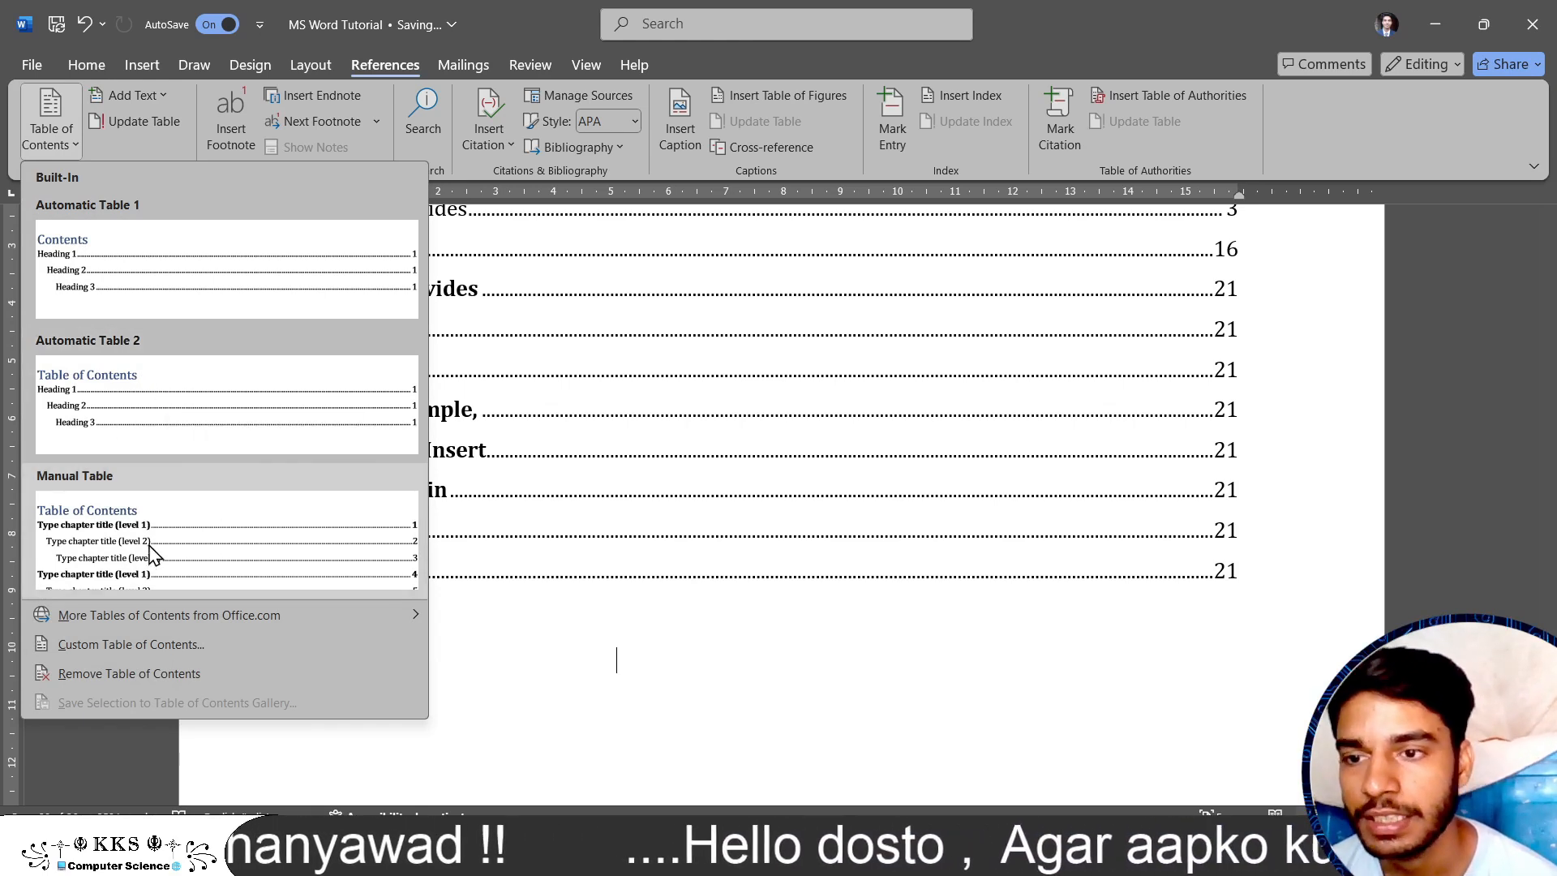
{"action": "left_click", "coordinate": [605, 451]}
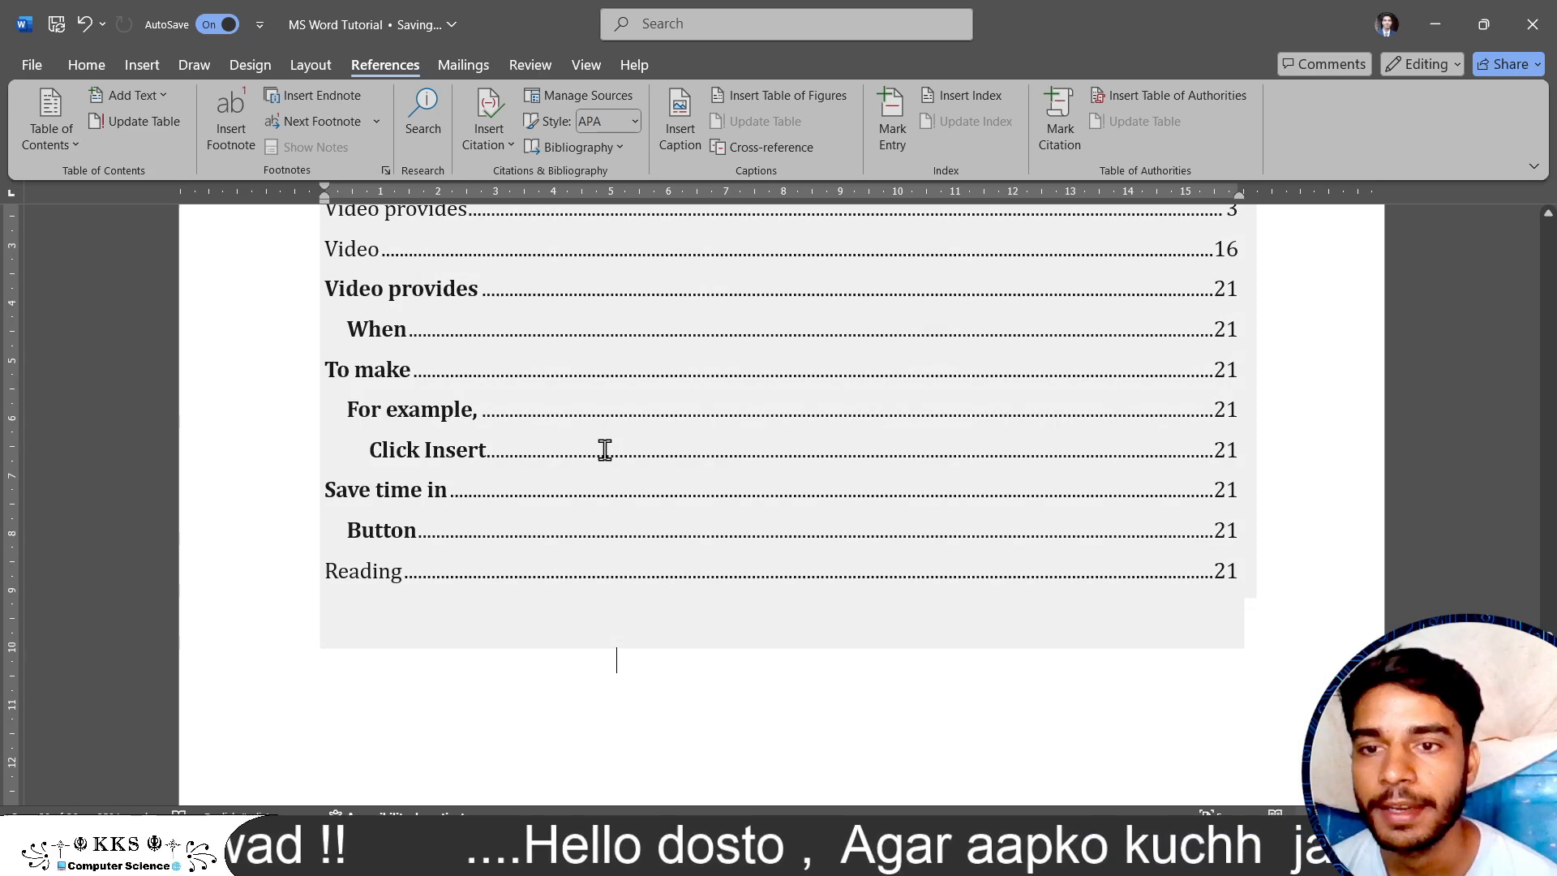
{"action": "left_click", "coordinate": [535, 456]}
{"action": "scroll", "coordinate": [532, 454], "scroll_direction": "up", "scroll_amount": 4}
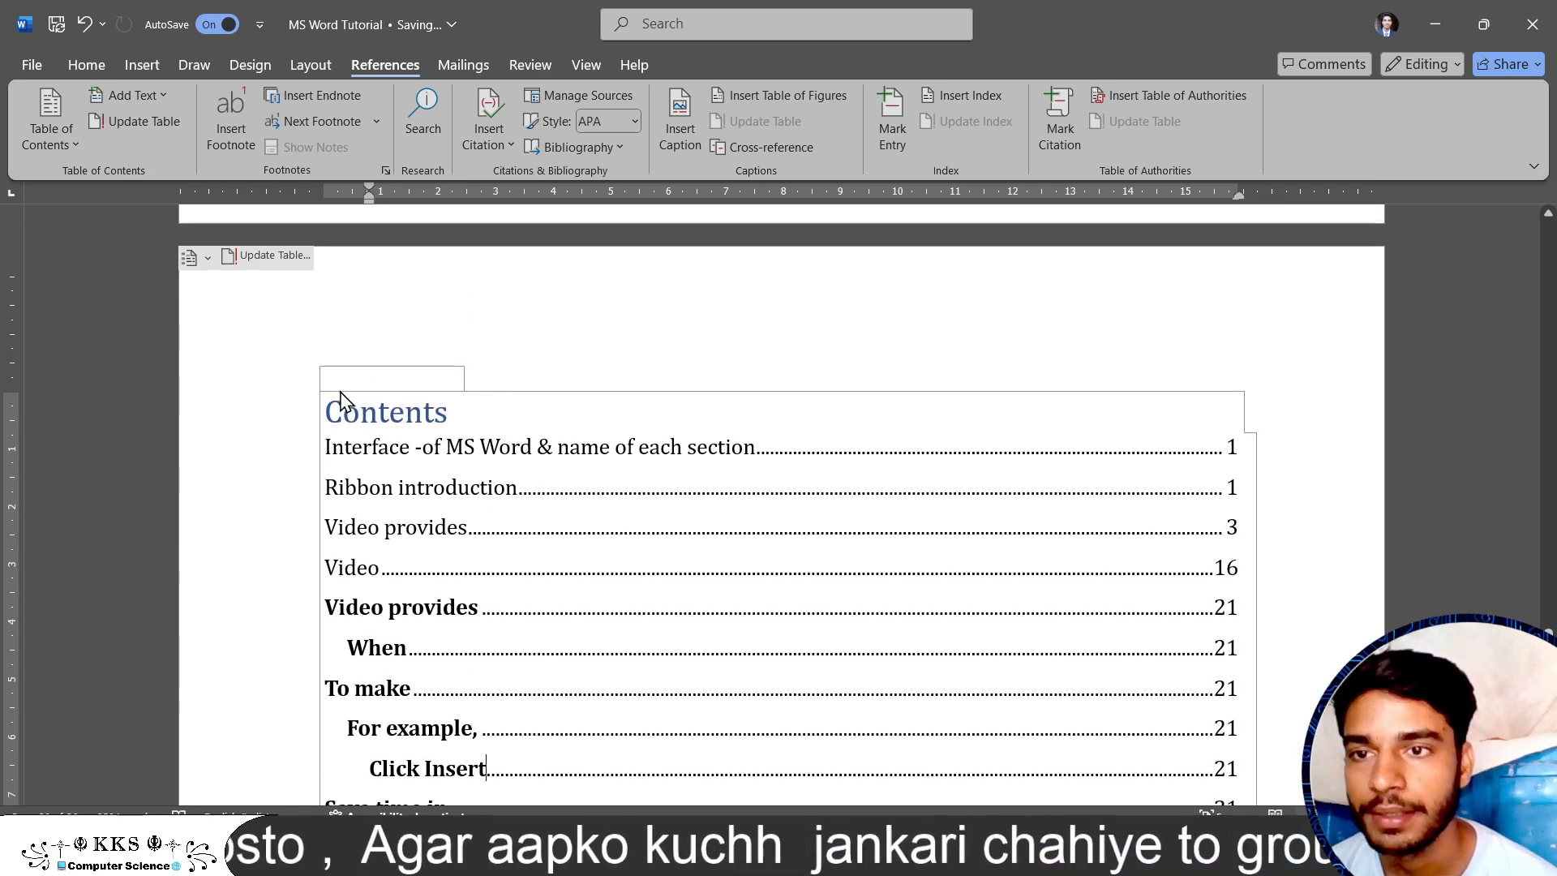
{"action": "left_click", "coordinate": [204, 264]}
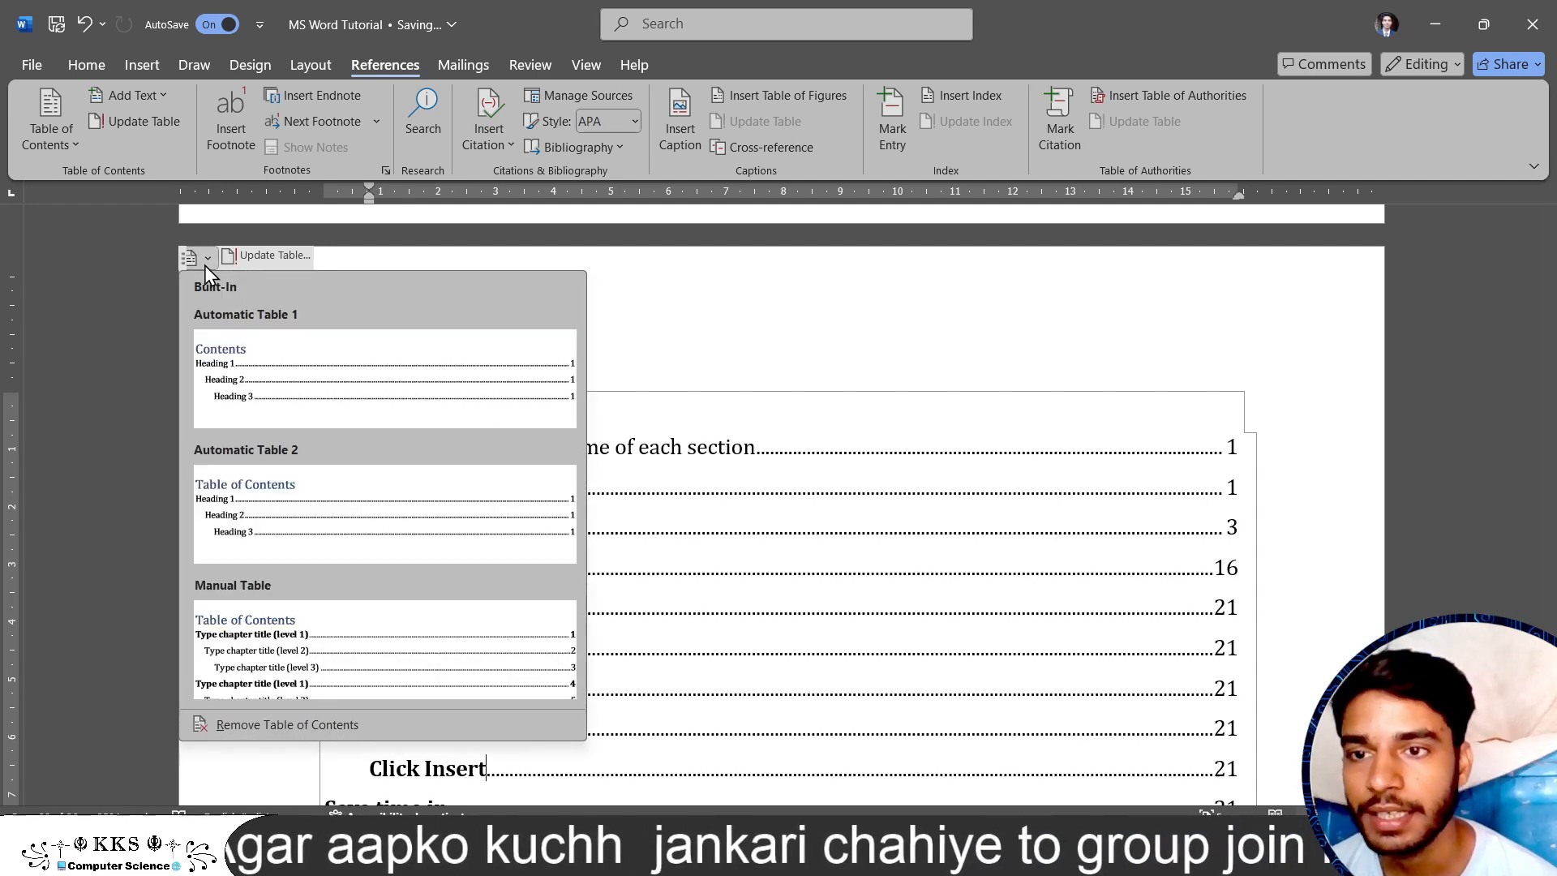
{"action": "left_click", "coordinate": [272, 533]}
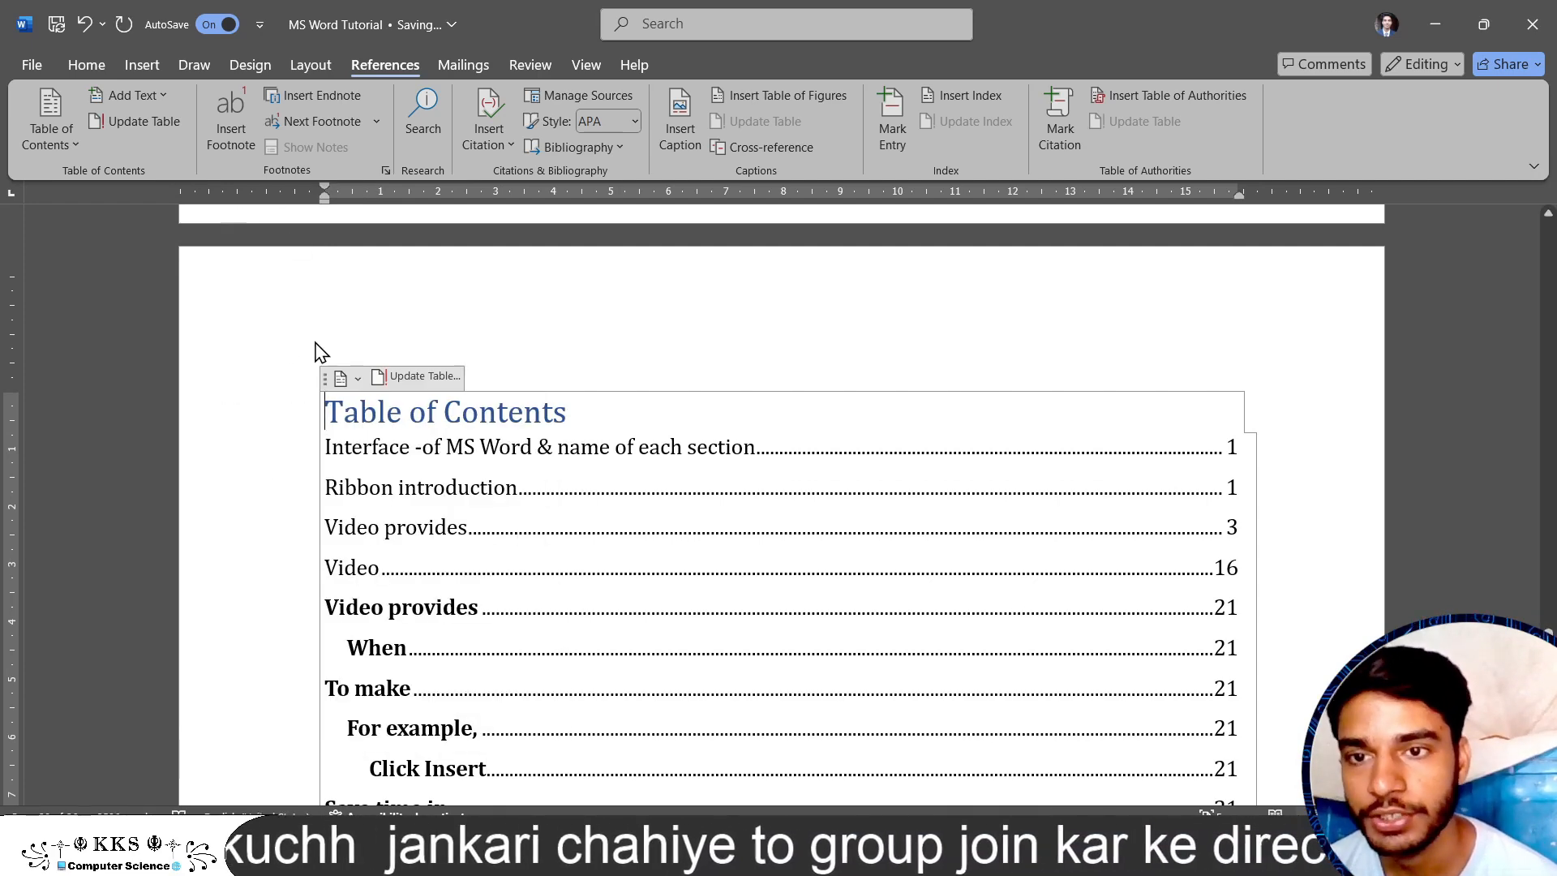
Try the built-in Manual Table design on the table of contents, and undo the replacement.
{"action": "left_click", "coordinate": [357, 379]}
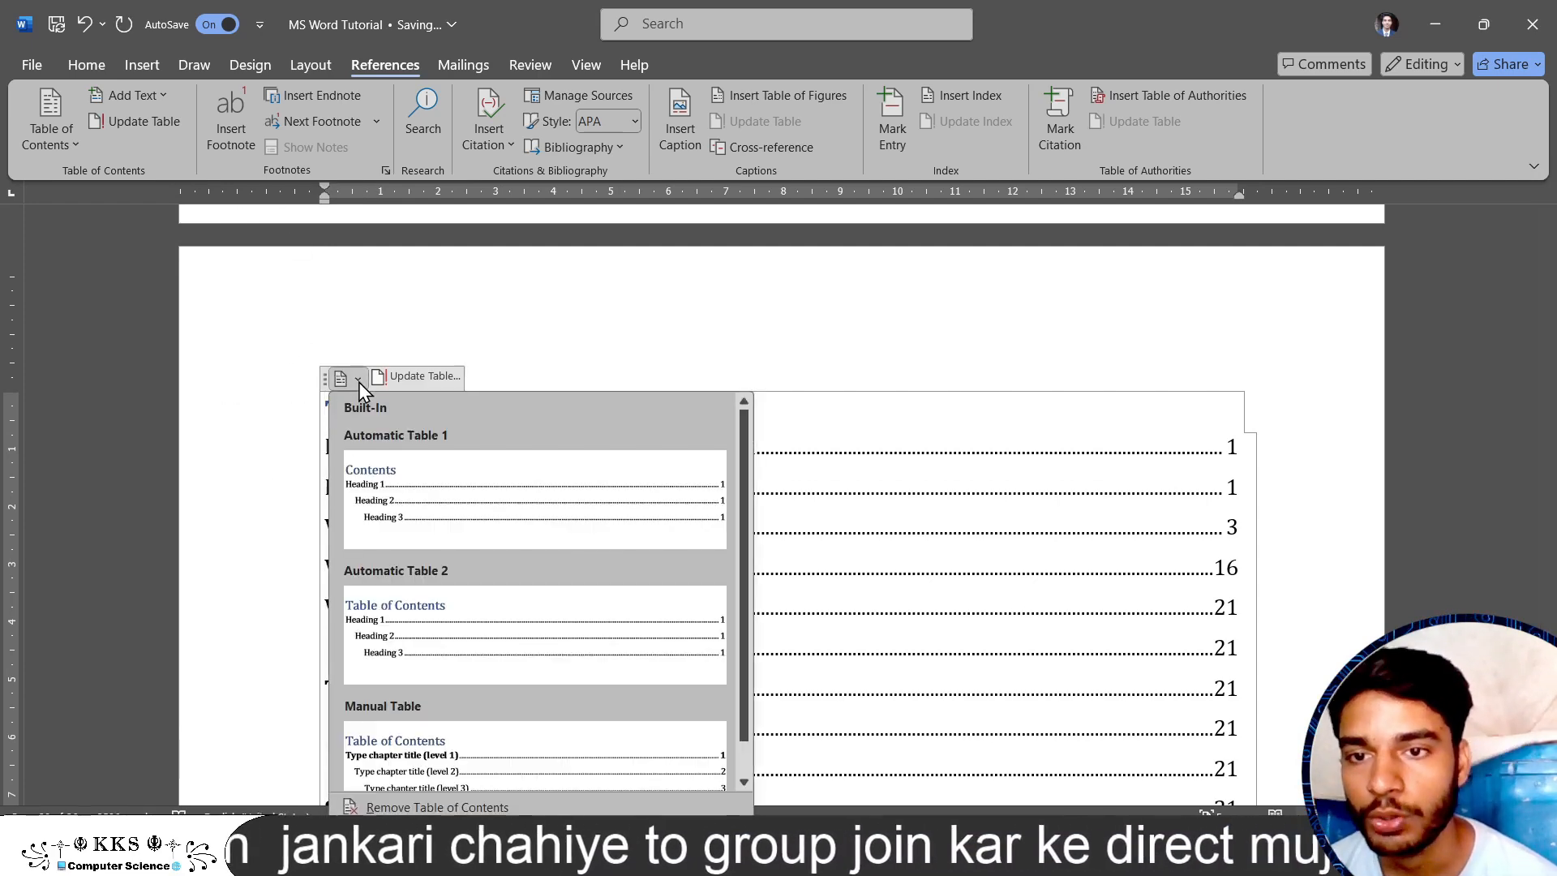
{"action": "left_click", "coordinate": [422, 752]}
{"action": "scroll", "coordinate": [539, 592], "scroll_direction": "down", "scroll_amount": 2}
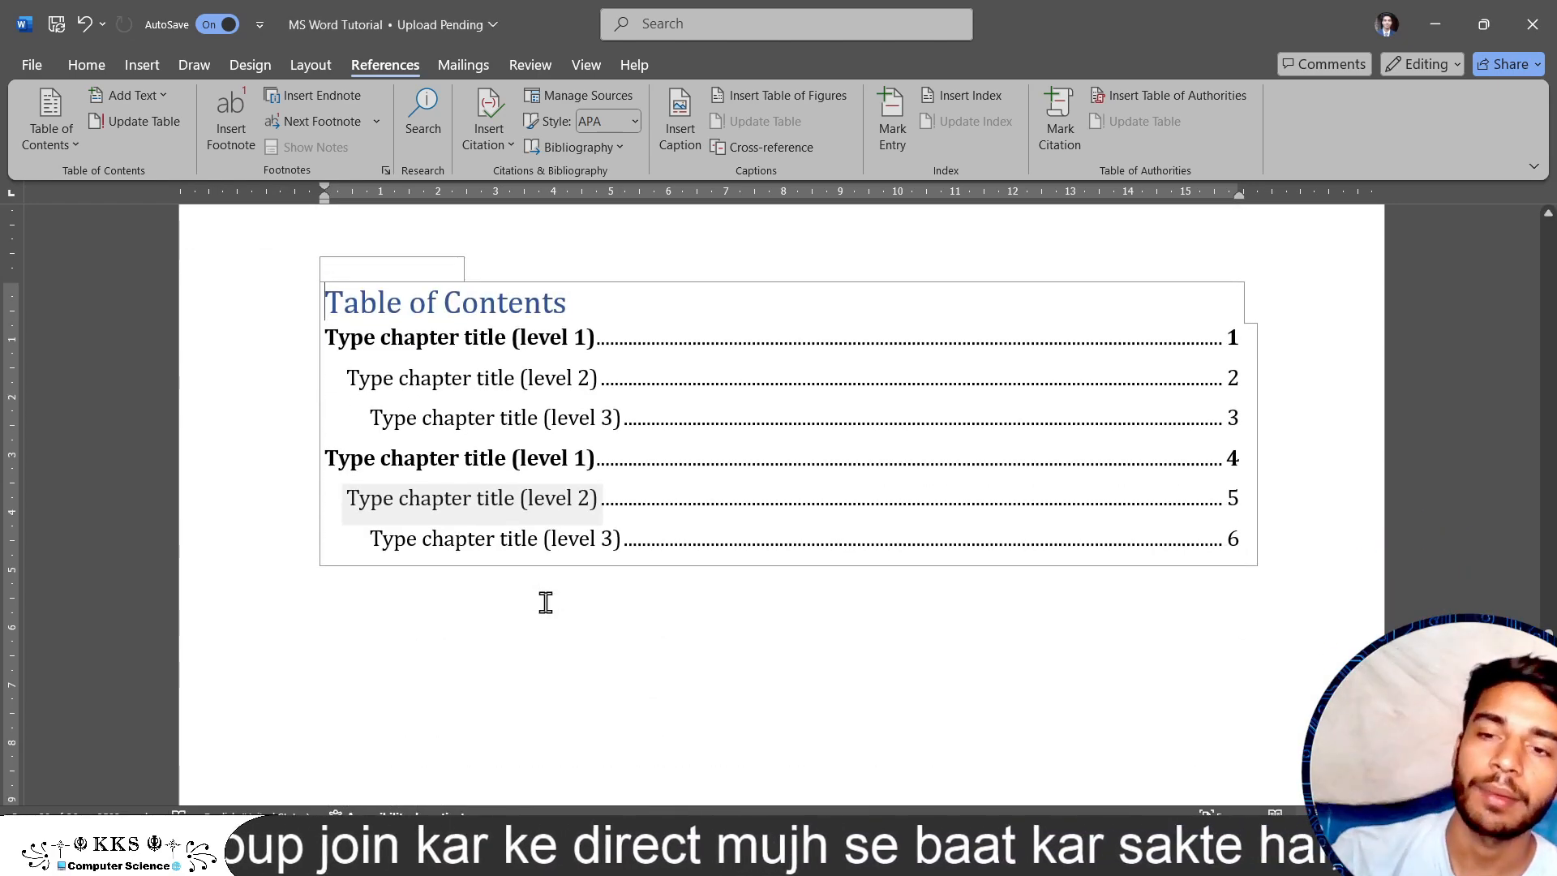
{"action": "key", "text": "ctrl+z"}
{"action": "scroll", "coordinate": [545, 602], "scroll_direction": "down", "scroll_amount": 4}
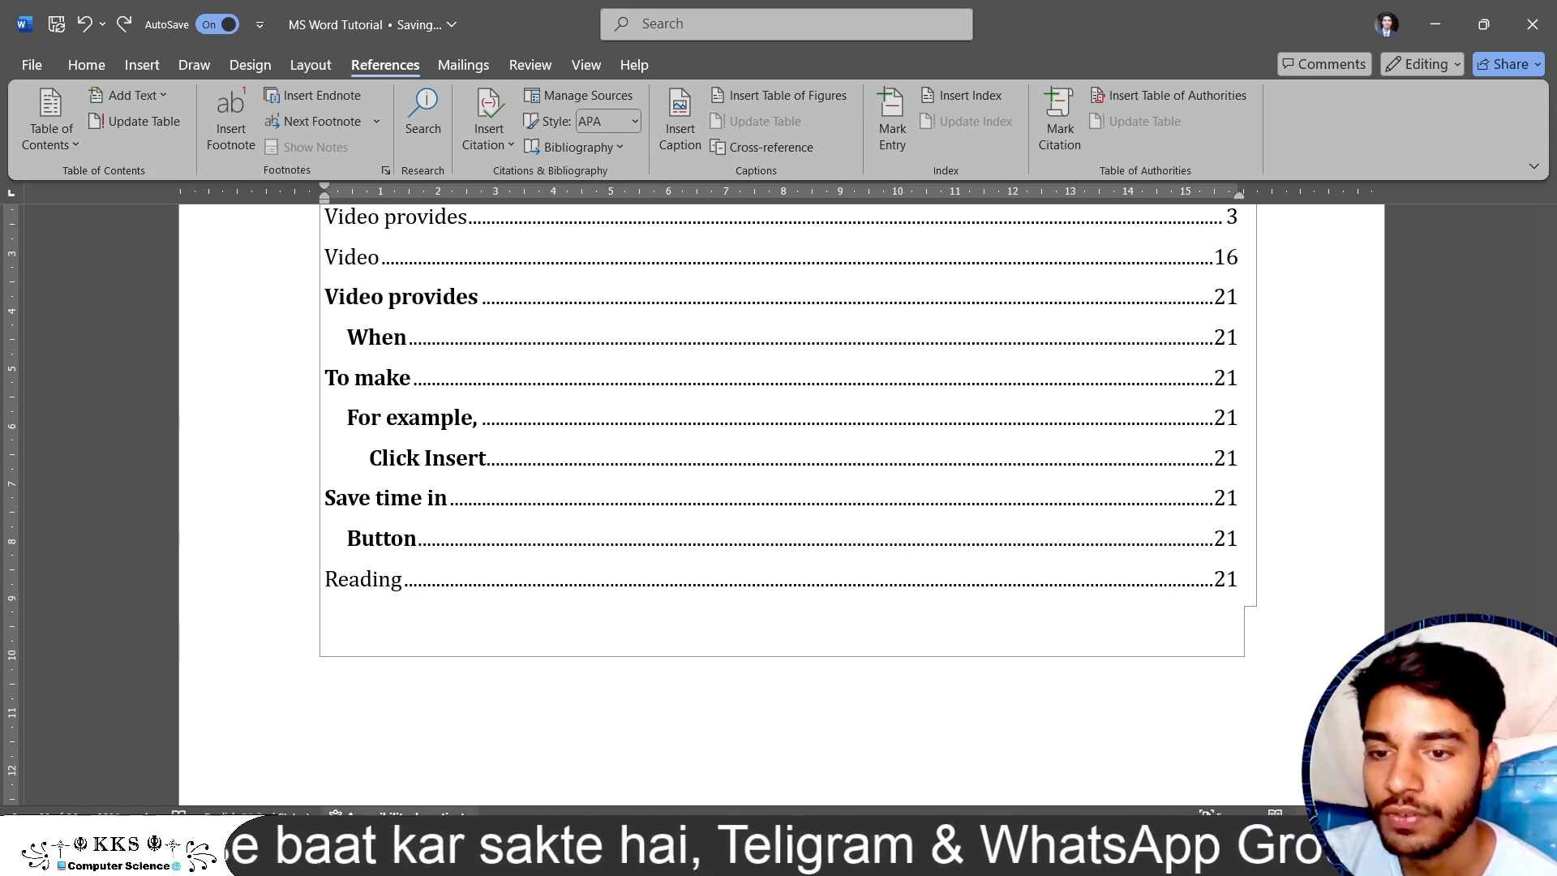
Generate sample paragraphs with =rand() on a new line below the "References → footnotes" heading.
{"action": "left_click", "coordinate": [320, 853]}
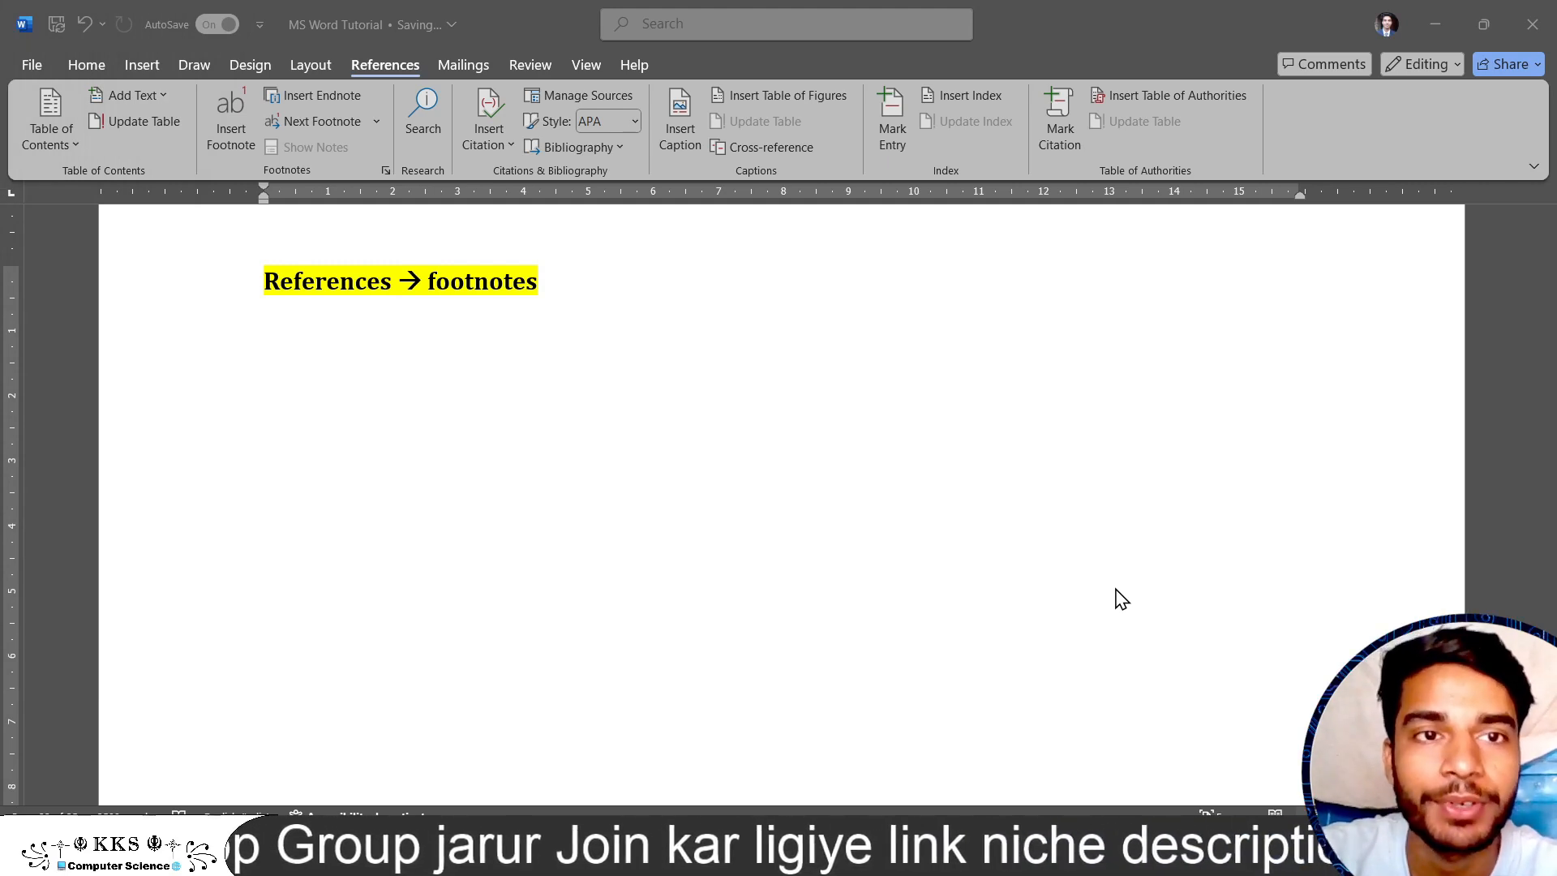
{"action": "left_click", "coordinate": [1056, 51]}
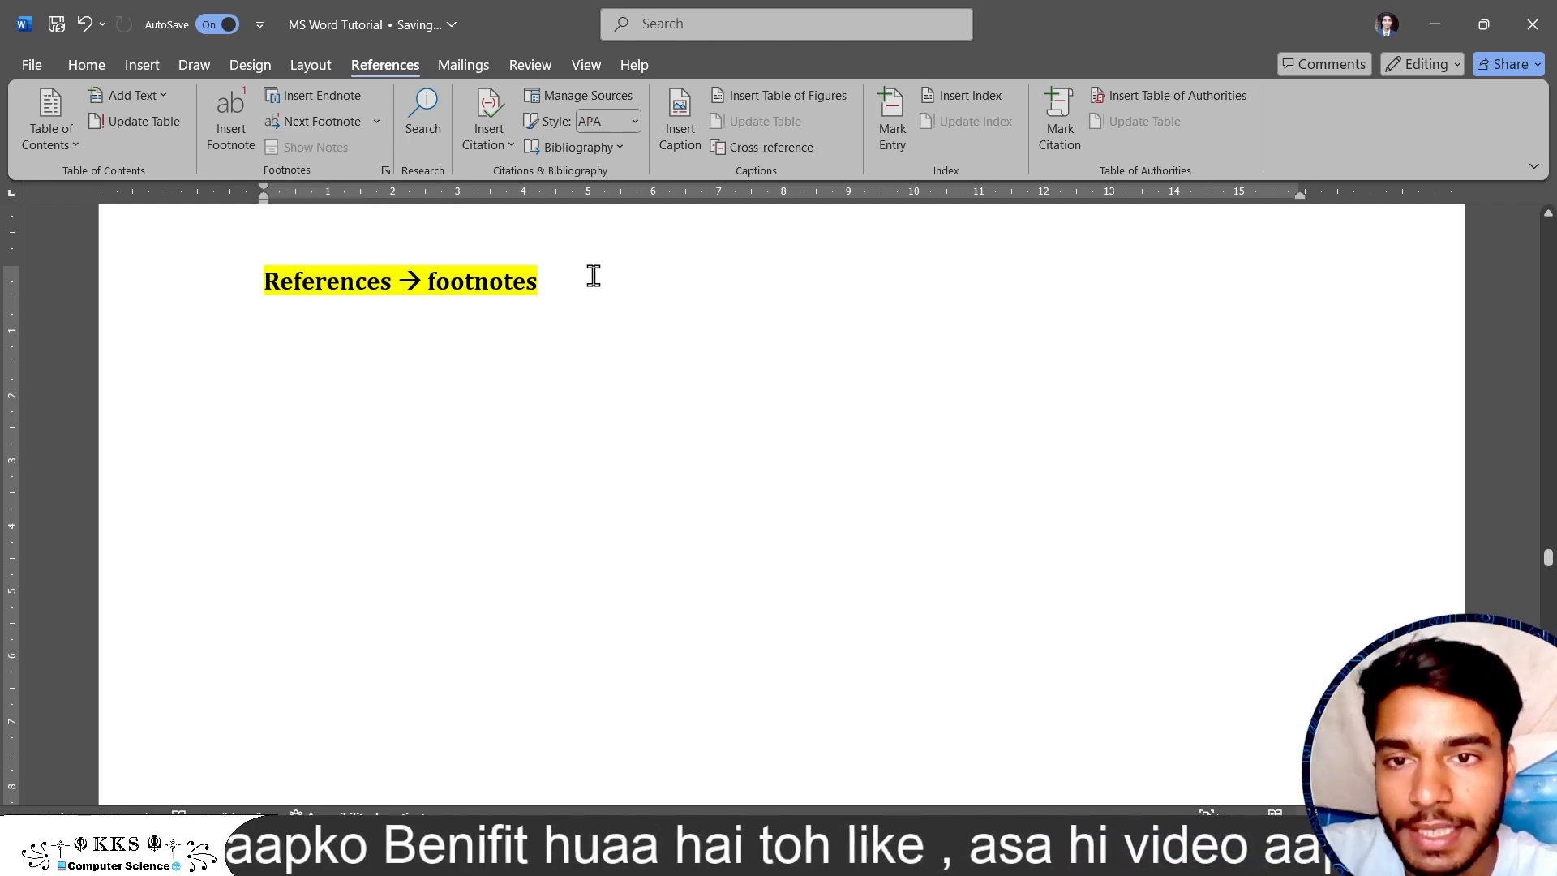
{"action": "key", "text": "Return"}
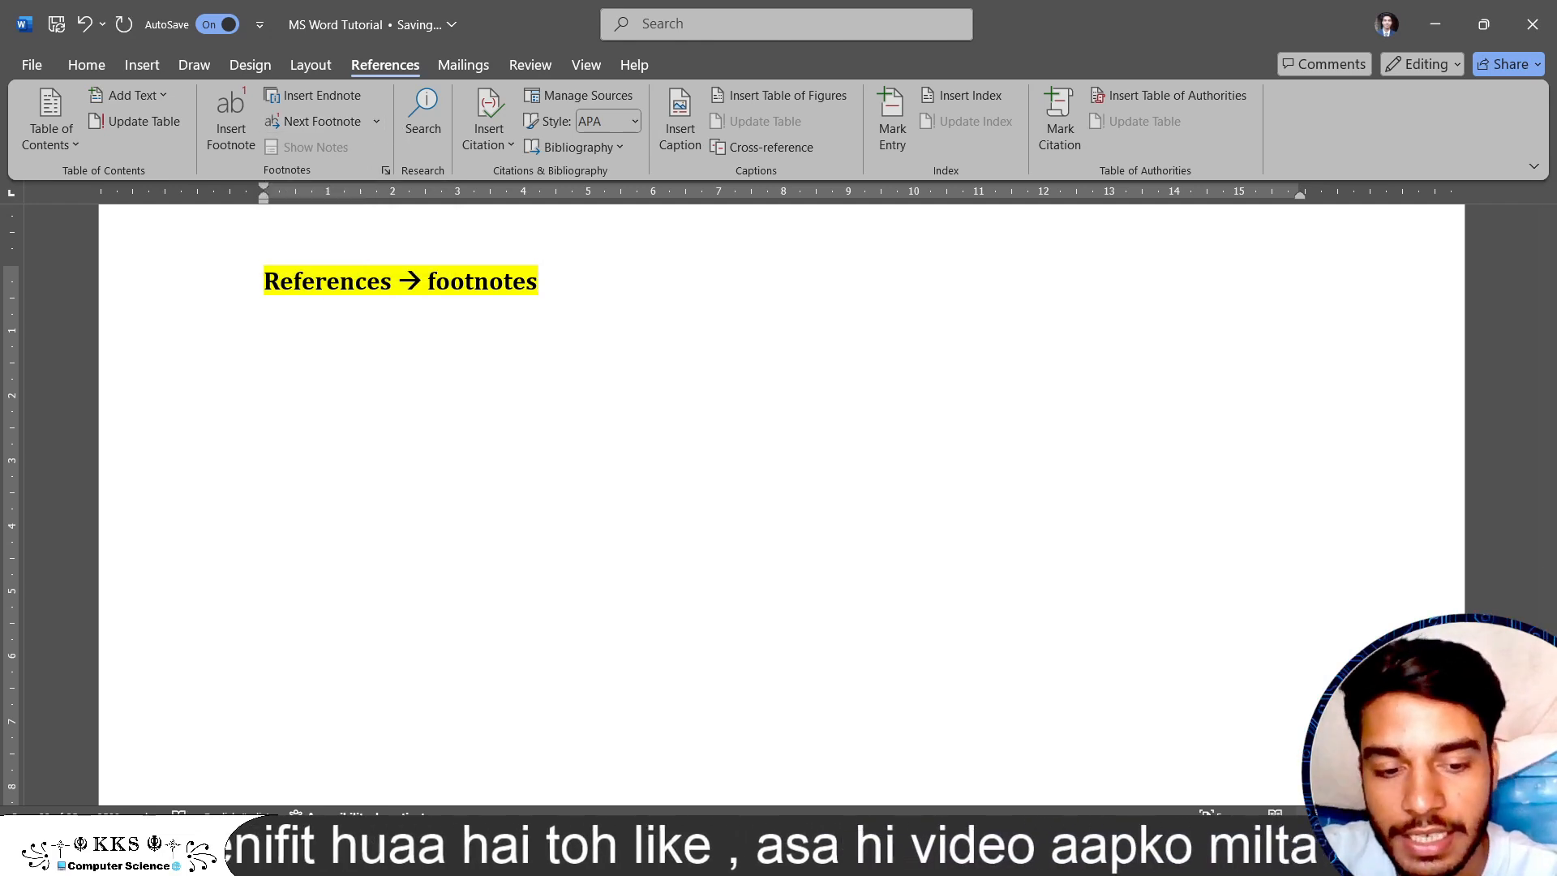
{"action": "type", "text": "=rab"}
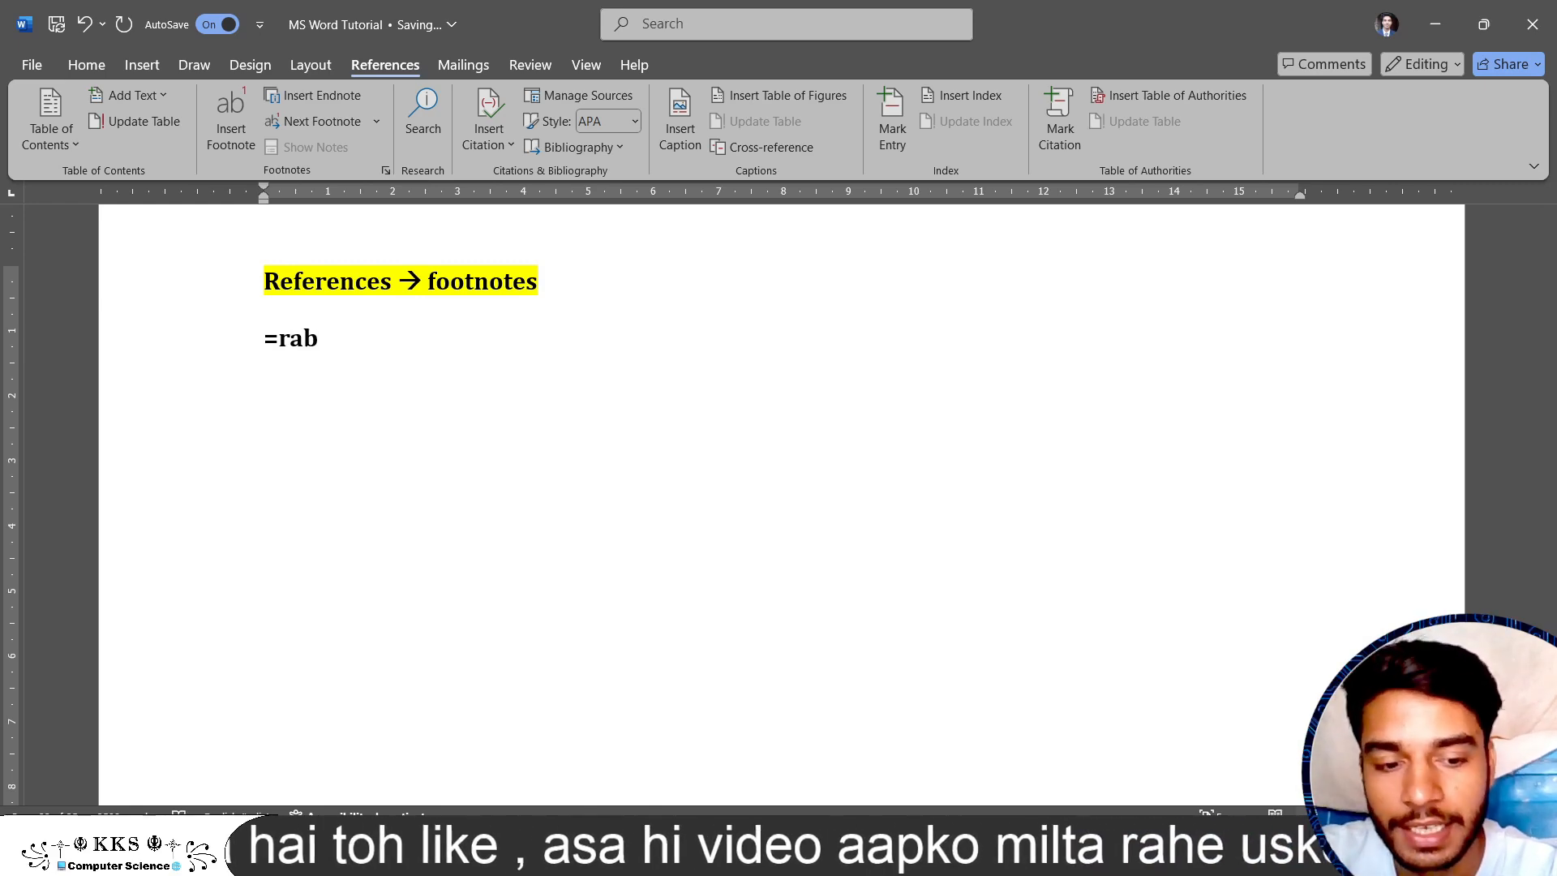
{"action": "key", "text": "BackSpace"}
{"action": "type", "text": "nd"}
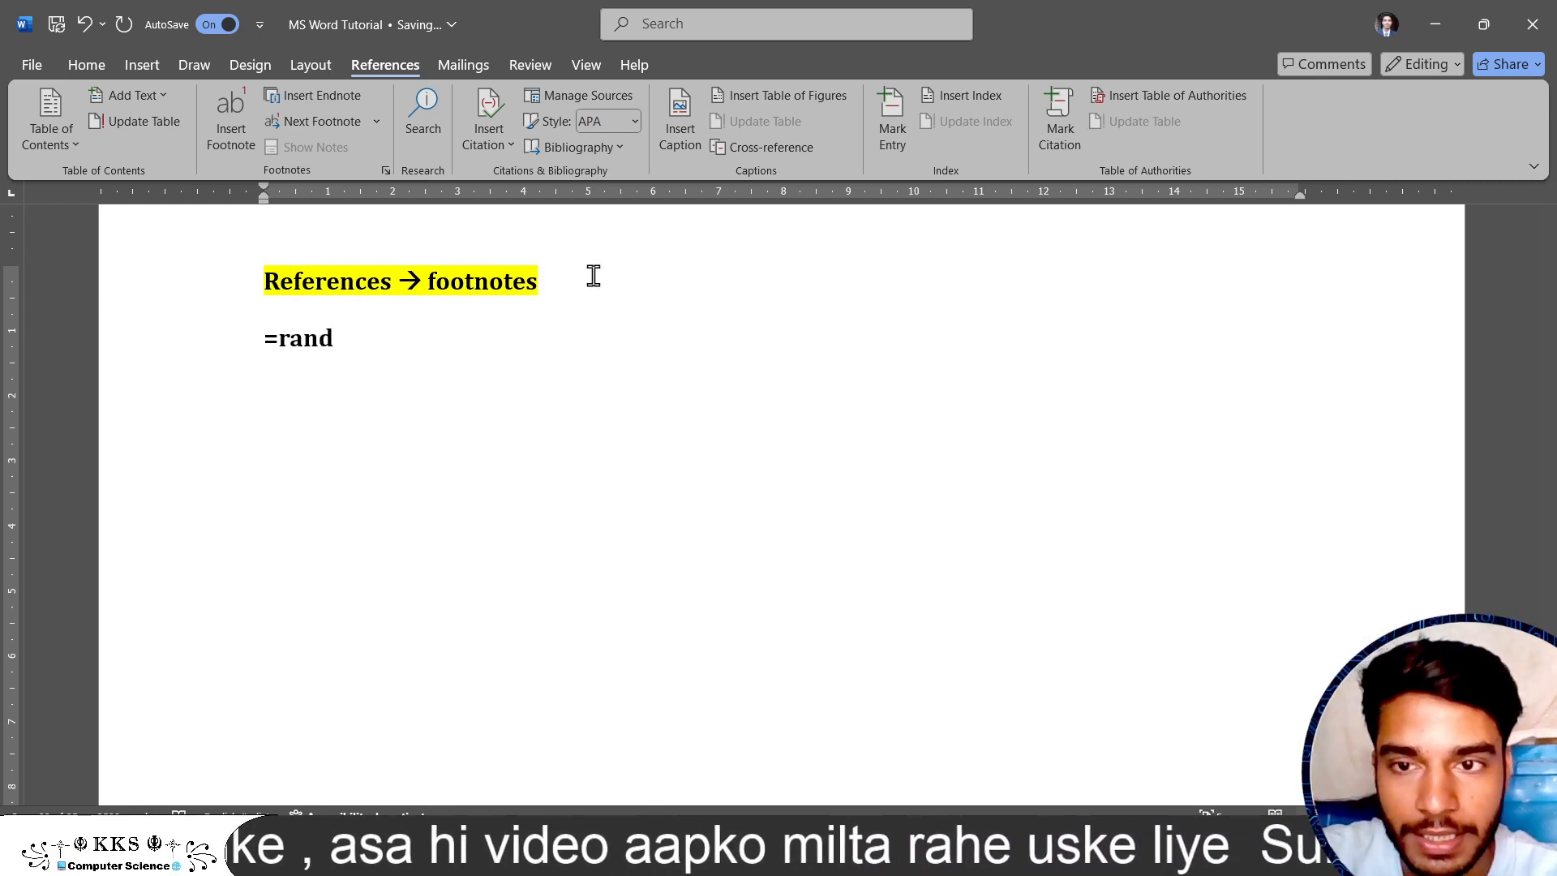
{"action": "type", "text": "()"}
{"action": "key", "text": "Return"}
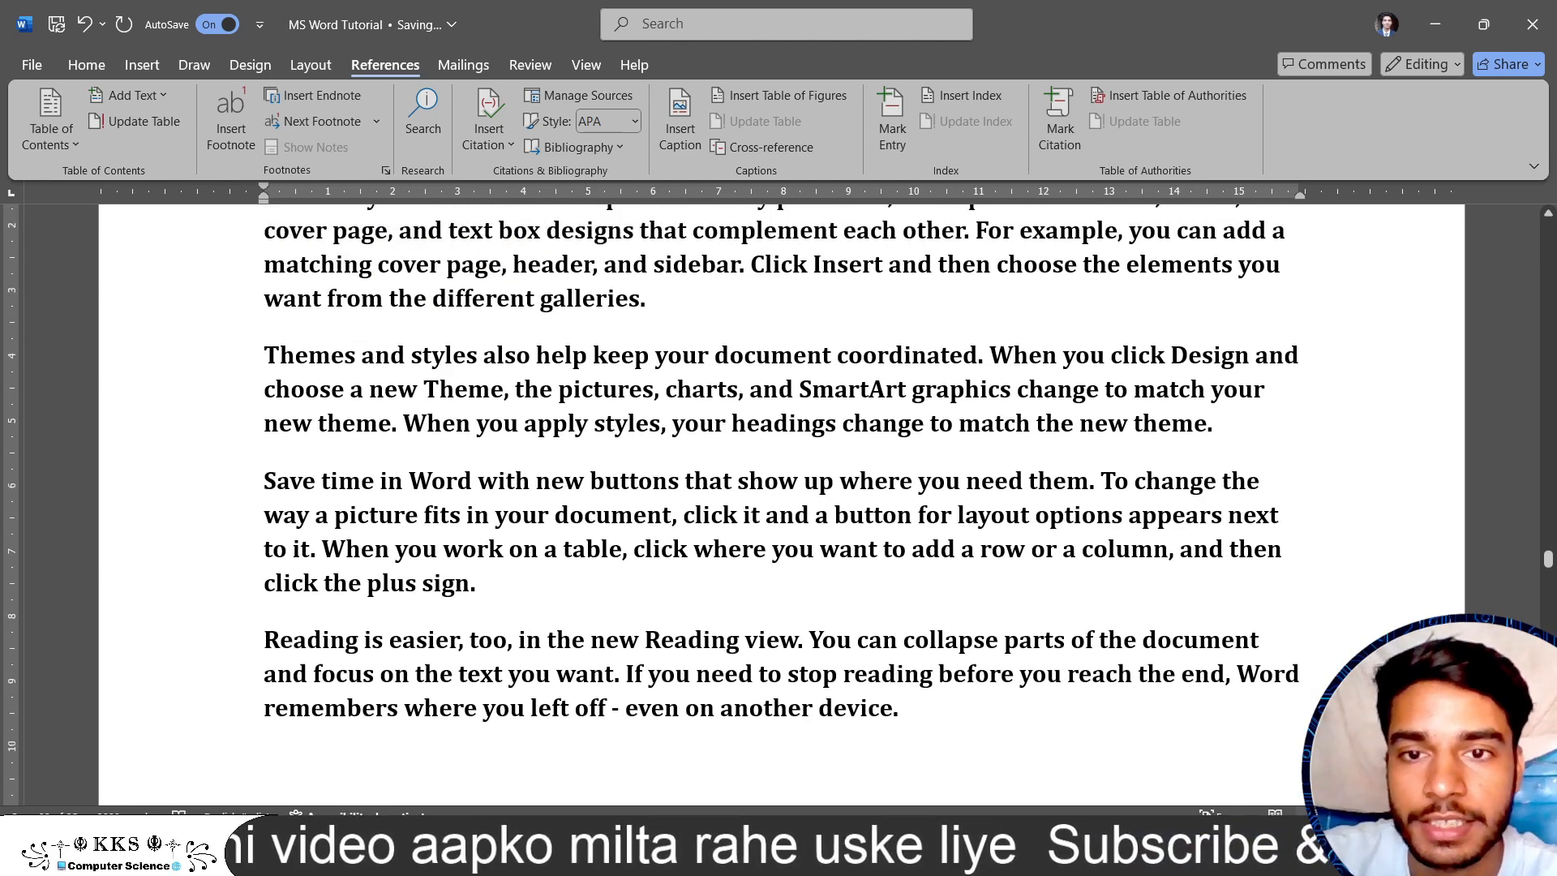
Insert a footnote for the word "Video" at the start of the first sample paragraph, with the note text "test".
{"action": "scroll", "coordinate": [779, 486], "scroll_direction": "up", "scroll_amount": 3}
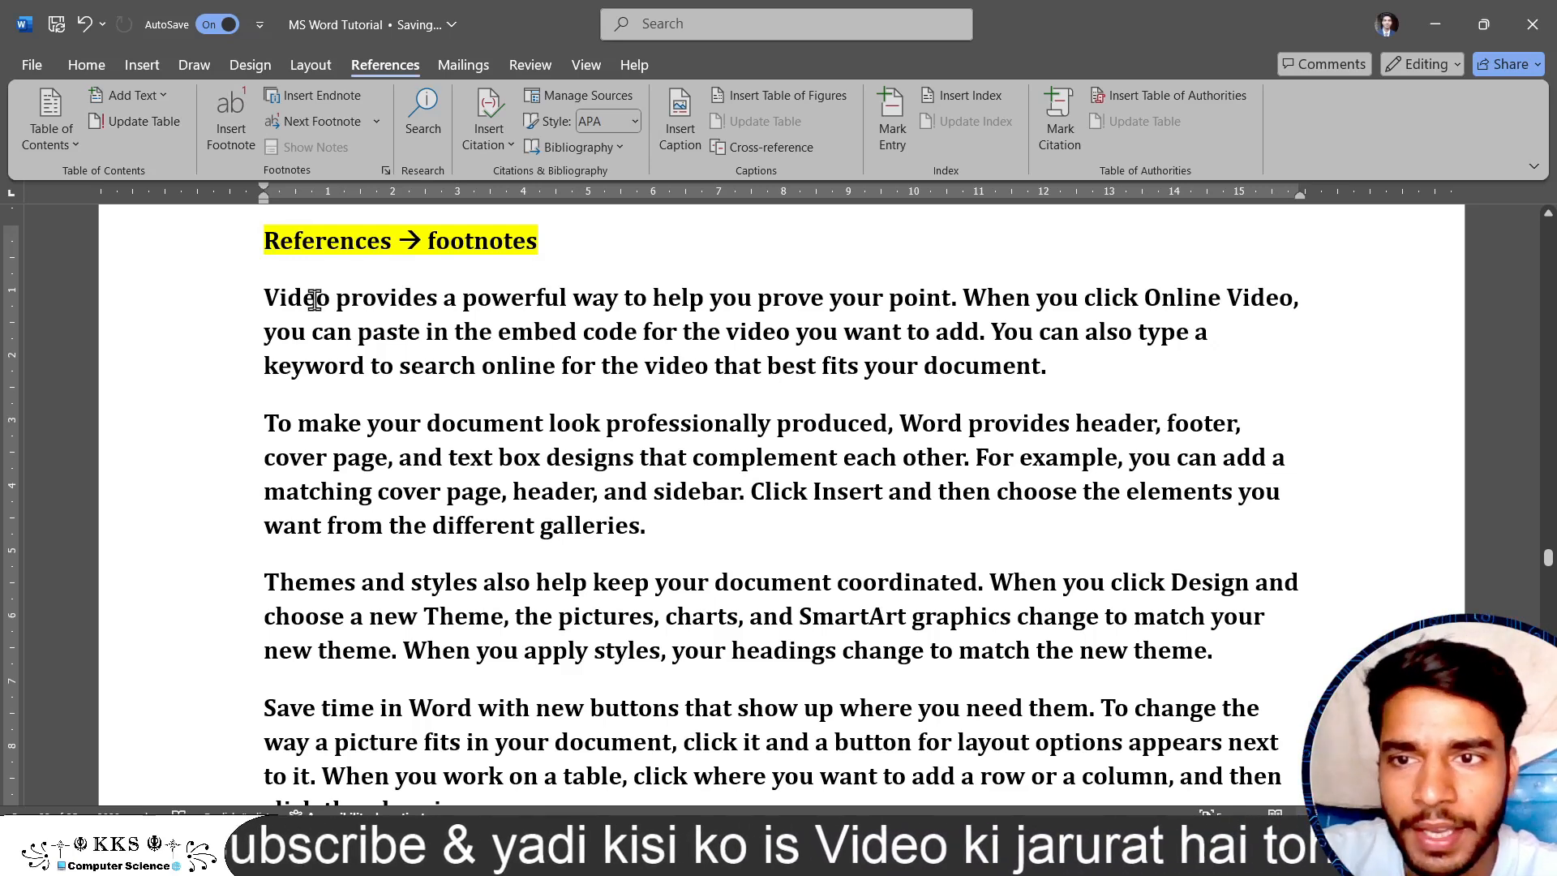
{"action": "left_click_drag", "start_coordinate": [329, 294], "coordinate": [268, 295]}
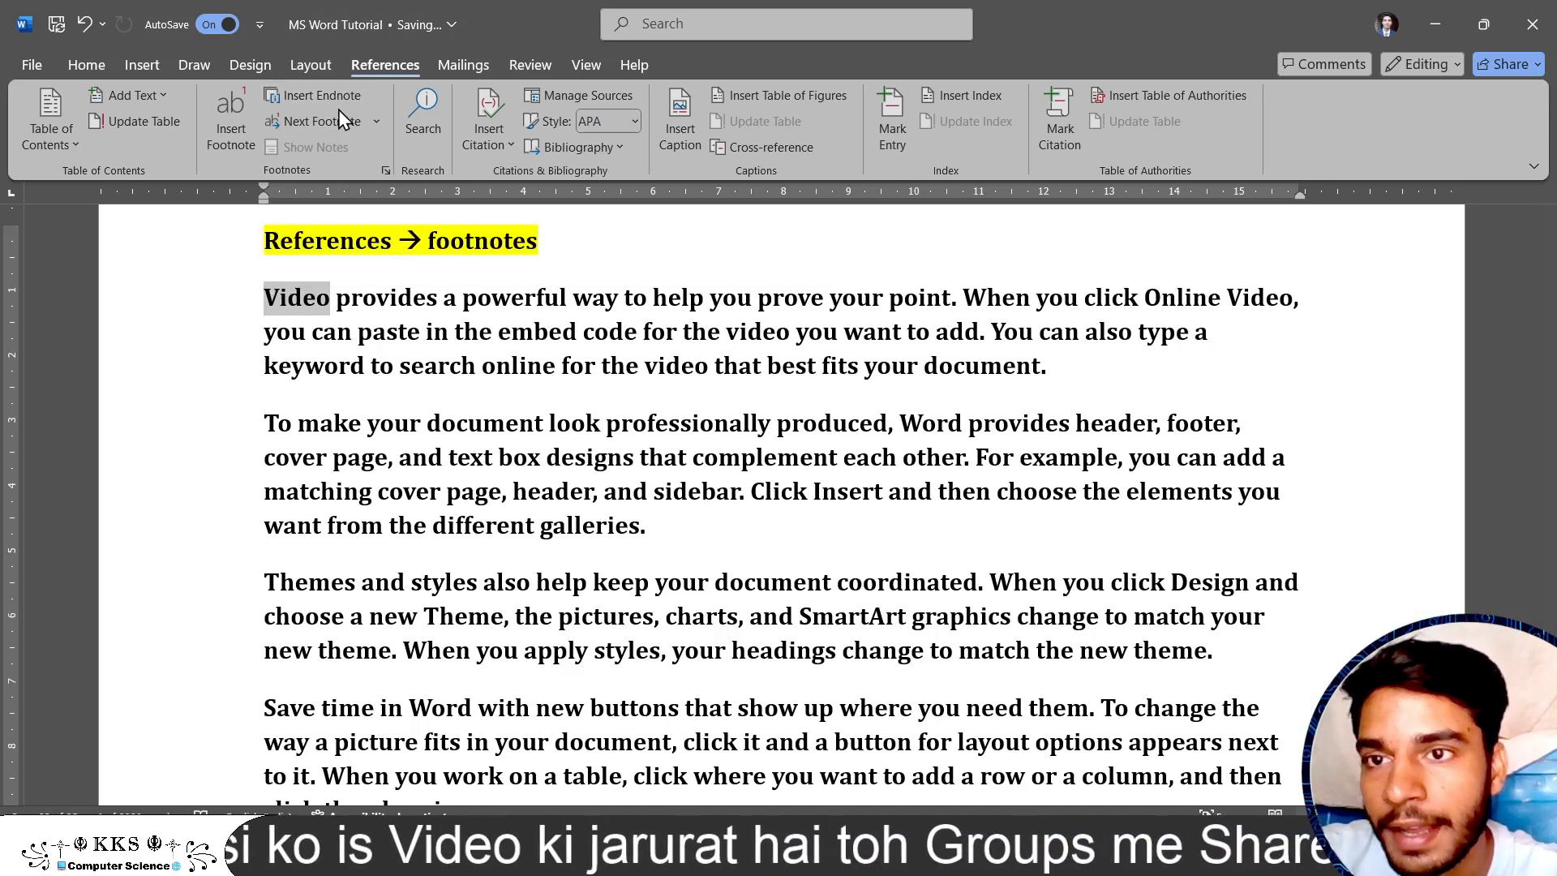
{"action": "left_click", "coordinate": [232, 108]}
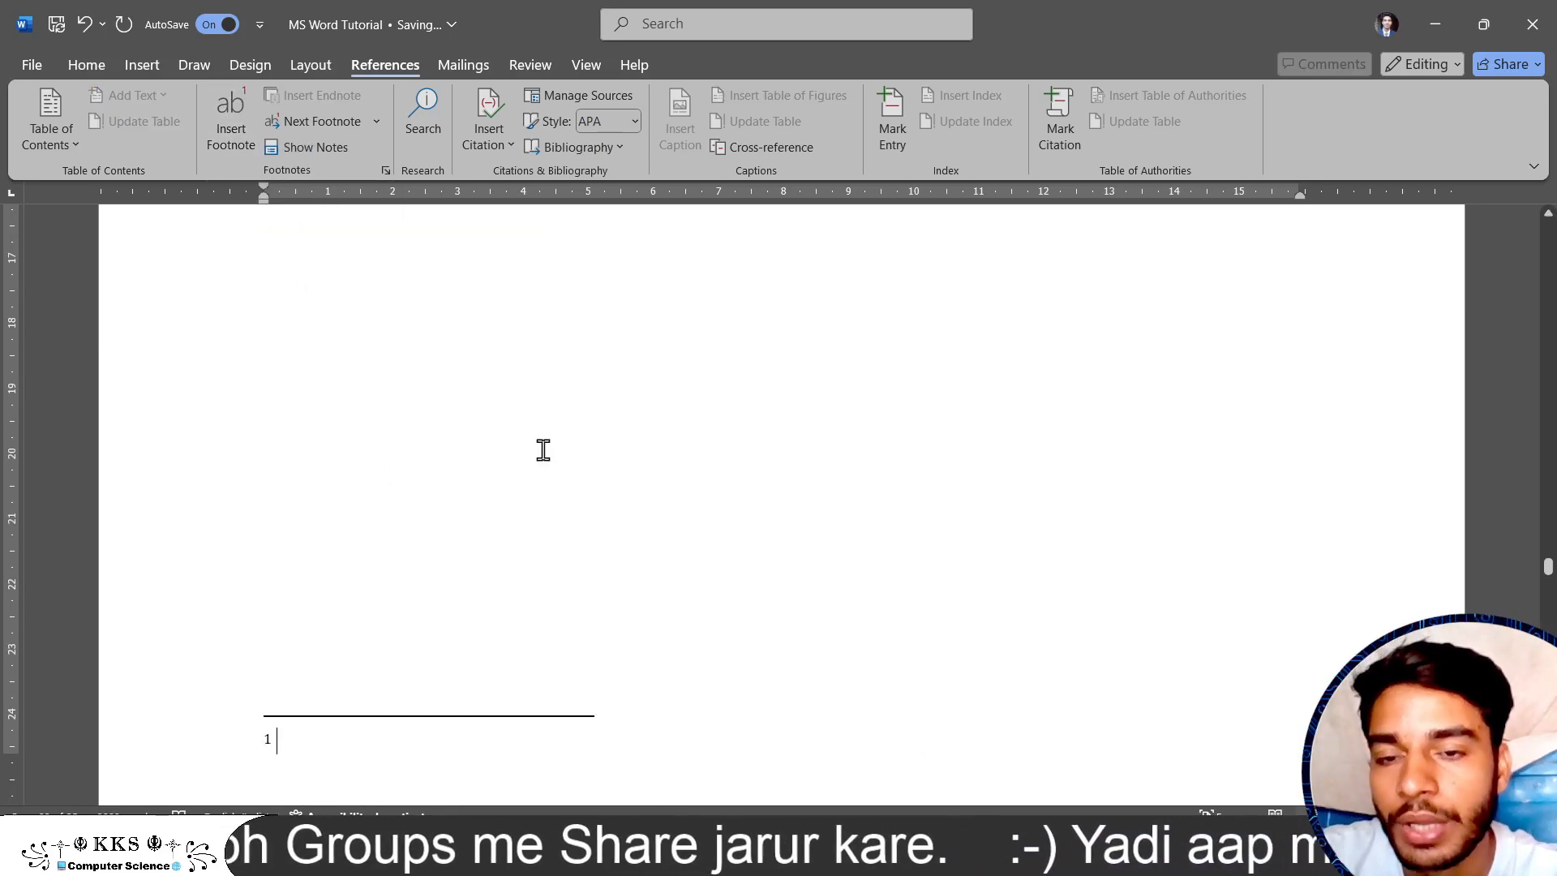
{"action": "scroll", "coordinate": [544, 450], "scroll_direction": "up", "scroll_amount": 10}
{"action": "scroll", "coordinate": [544, 450], "scroll_direction": "down", "scroll_amount": 6}
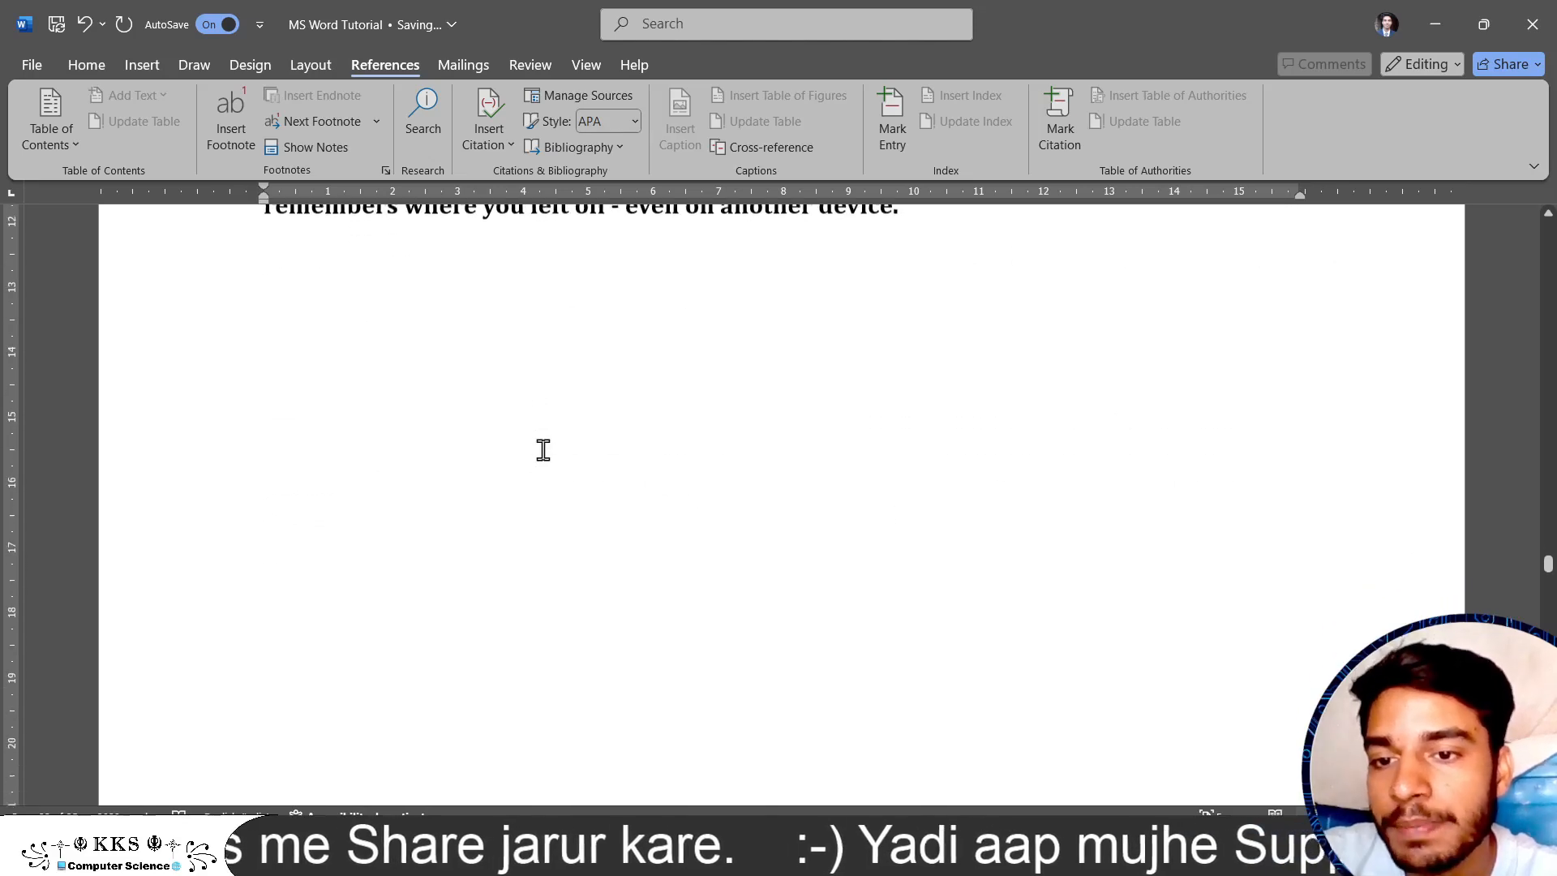
{"action": "scroll", "coordinate": [543, 451], "scroll_direction": "down", "scroll_amount": 5}
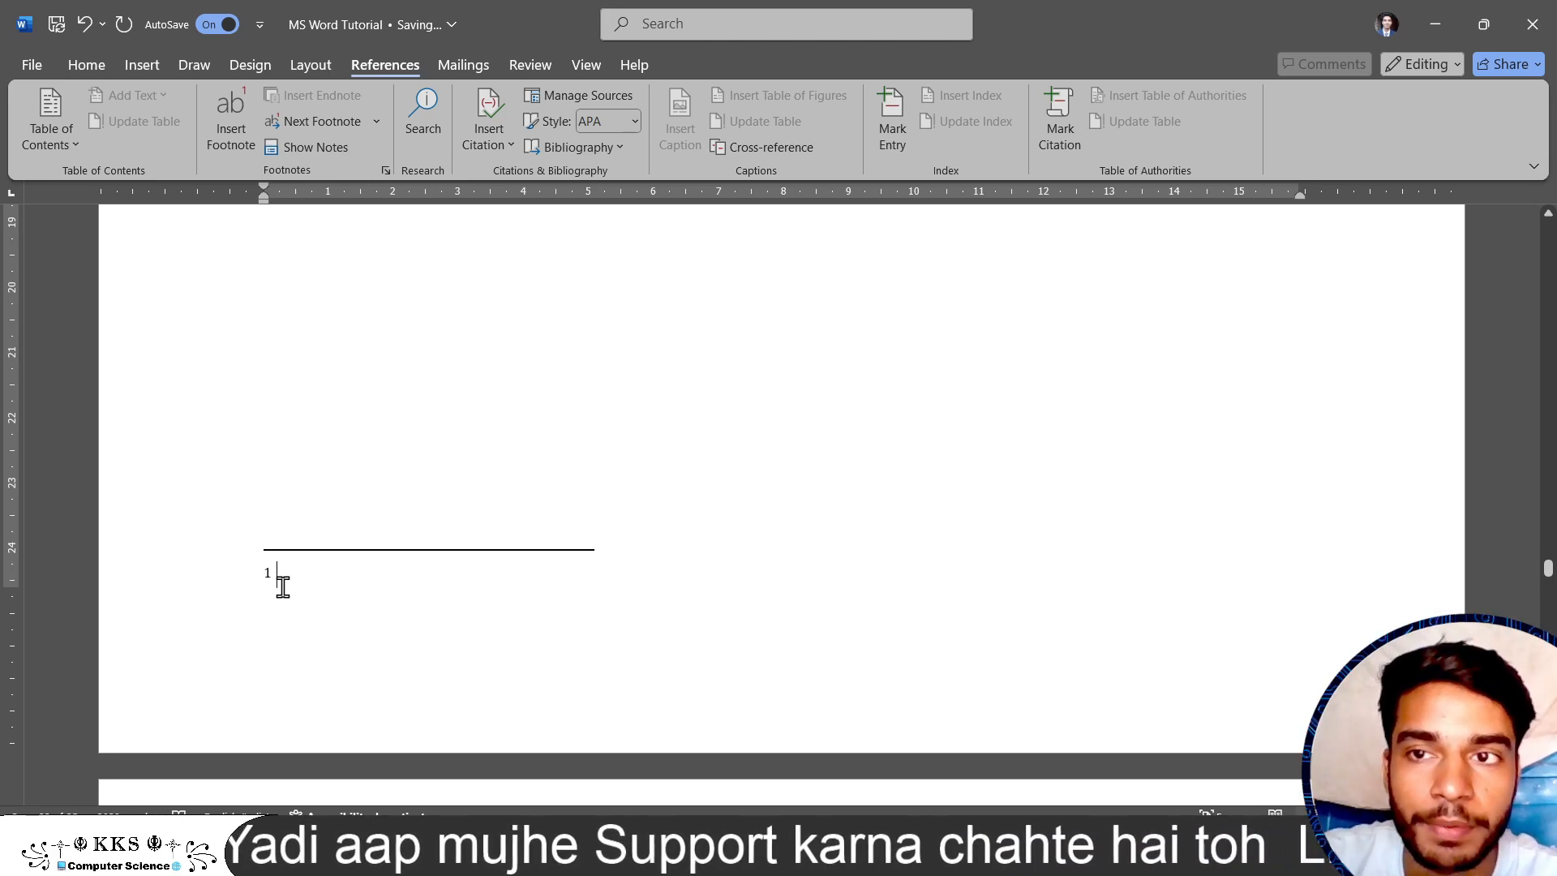
{"action": "scroll", "coordinate": [450, 428], "scroll_direction": "up", "scroll_amount": 5}
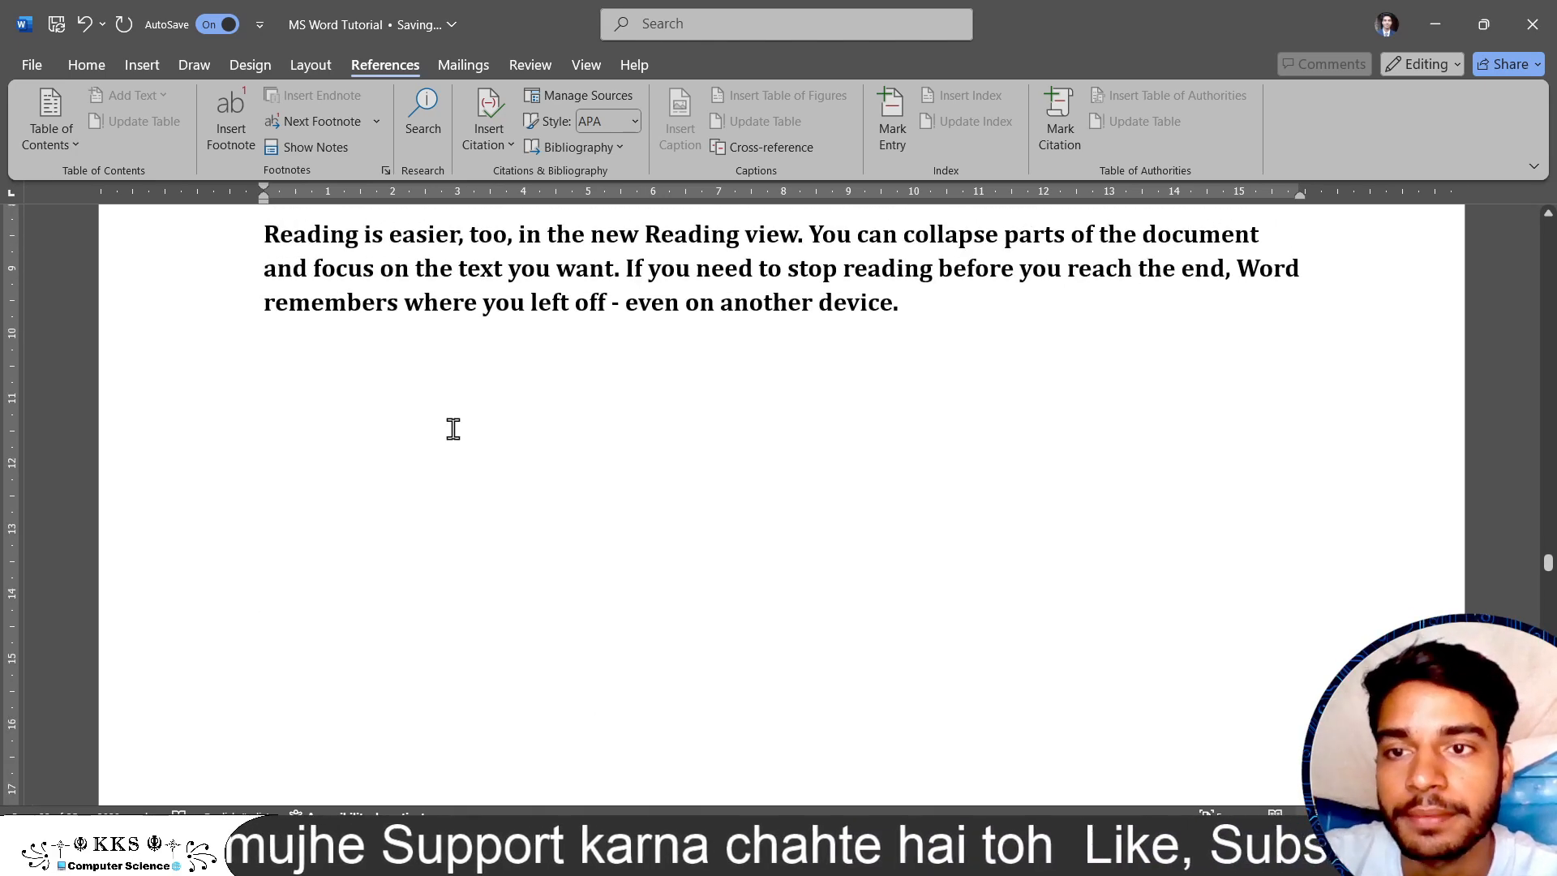
{"action": "scroll", "coordinate": [453, 429], "scroll_direction": "down", "scroll_amount": 6}
{"action": "scroll", "coordinate": [453, 429], "scroll_direction": "up", "scroll_amount": 2}
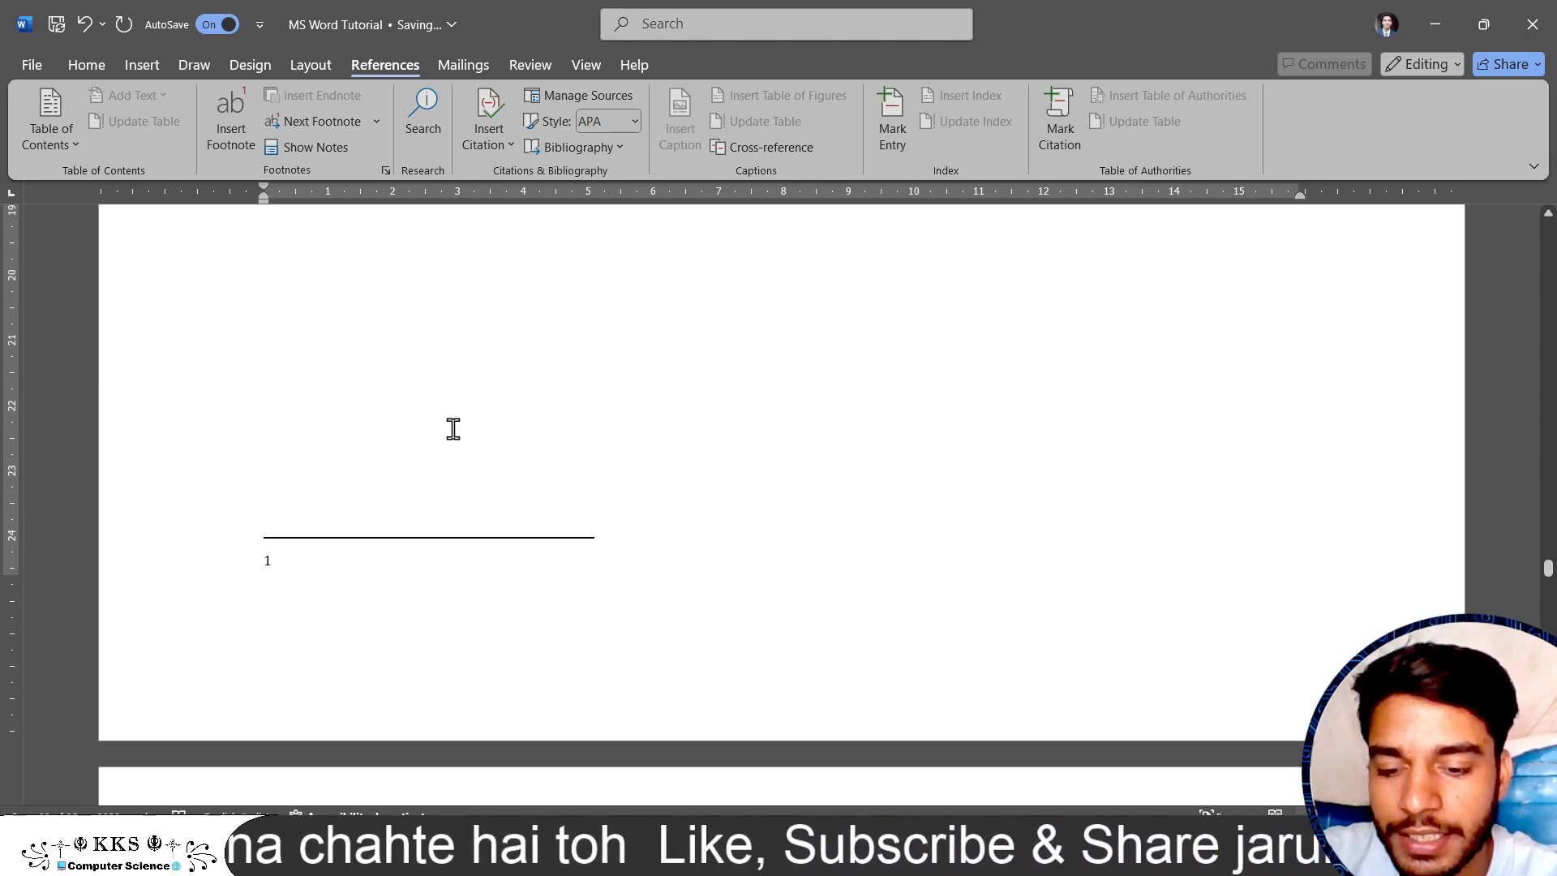
{"action": "type", "text": "test"}
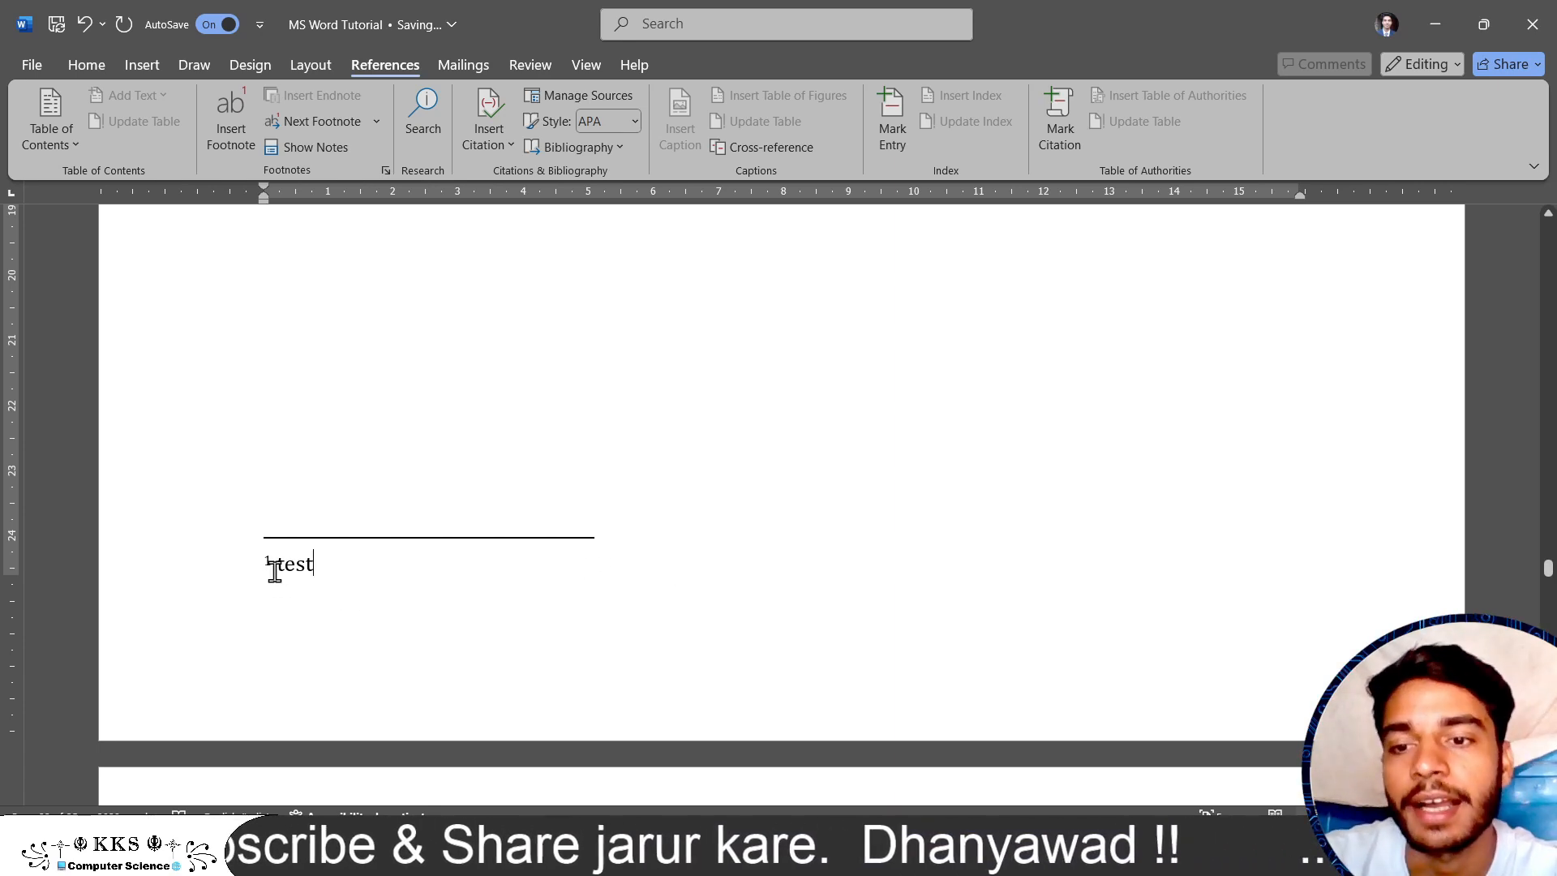
Return to the footnote's reference mark in the first paragraph and replace the word "Video" before it with "MS".
{"action": "scroll", "coordinate": [382, 496], "scroll_direction": "up", "scroll_amount": 15}
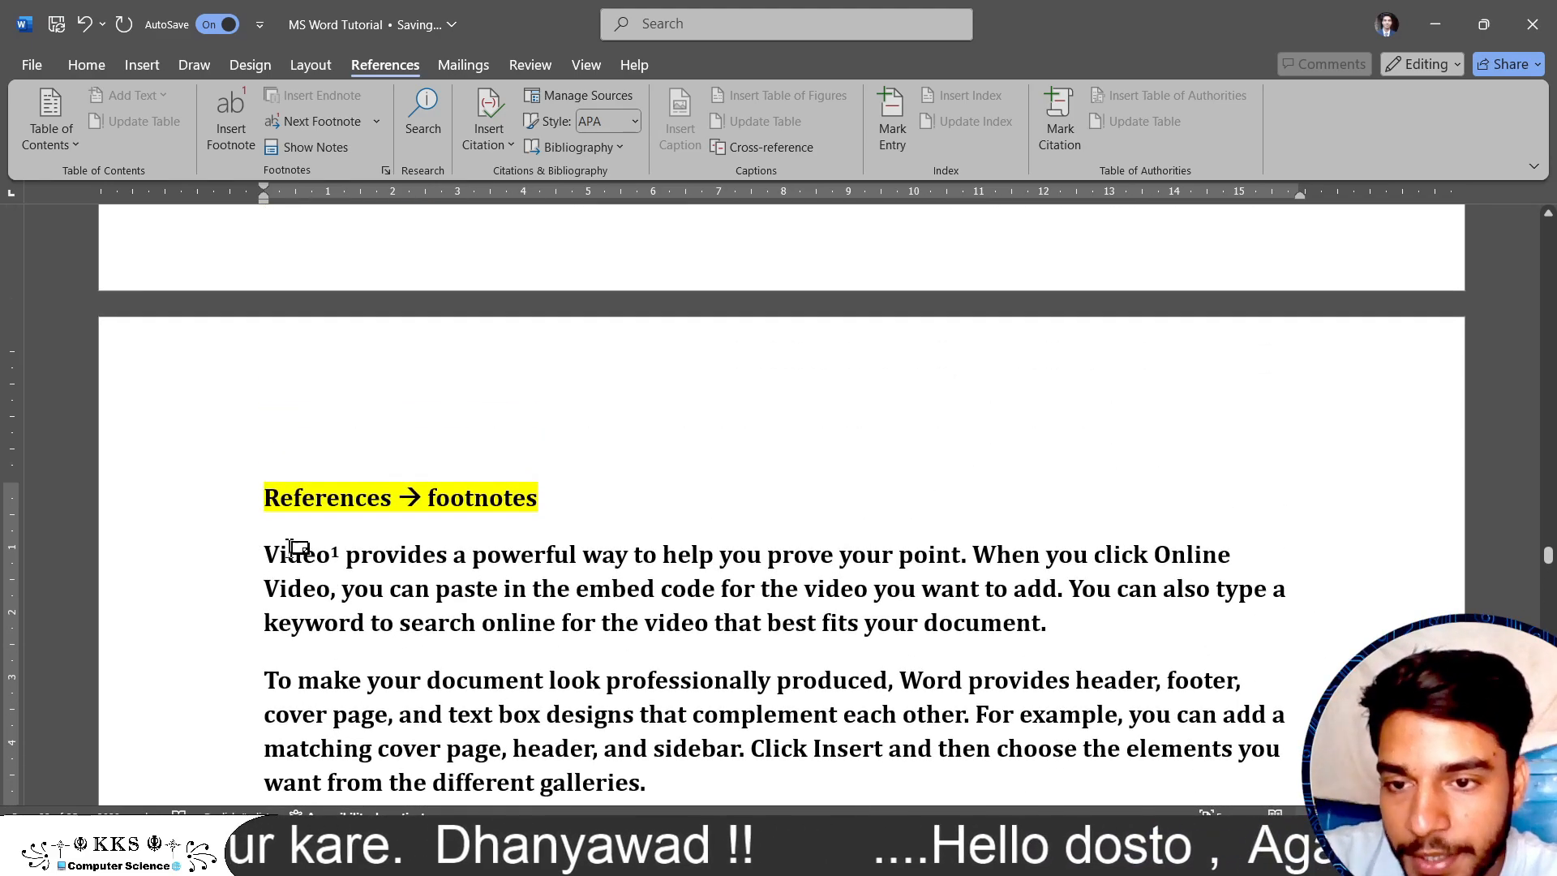
{"action": "mouse_move", "coordinate": [343, 542]}
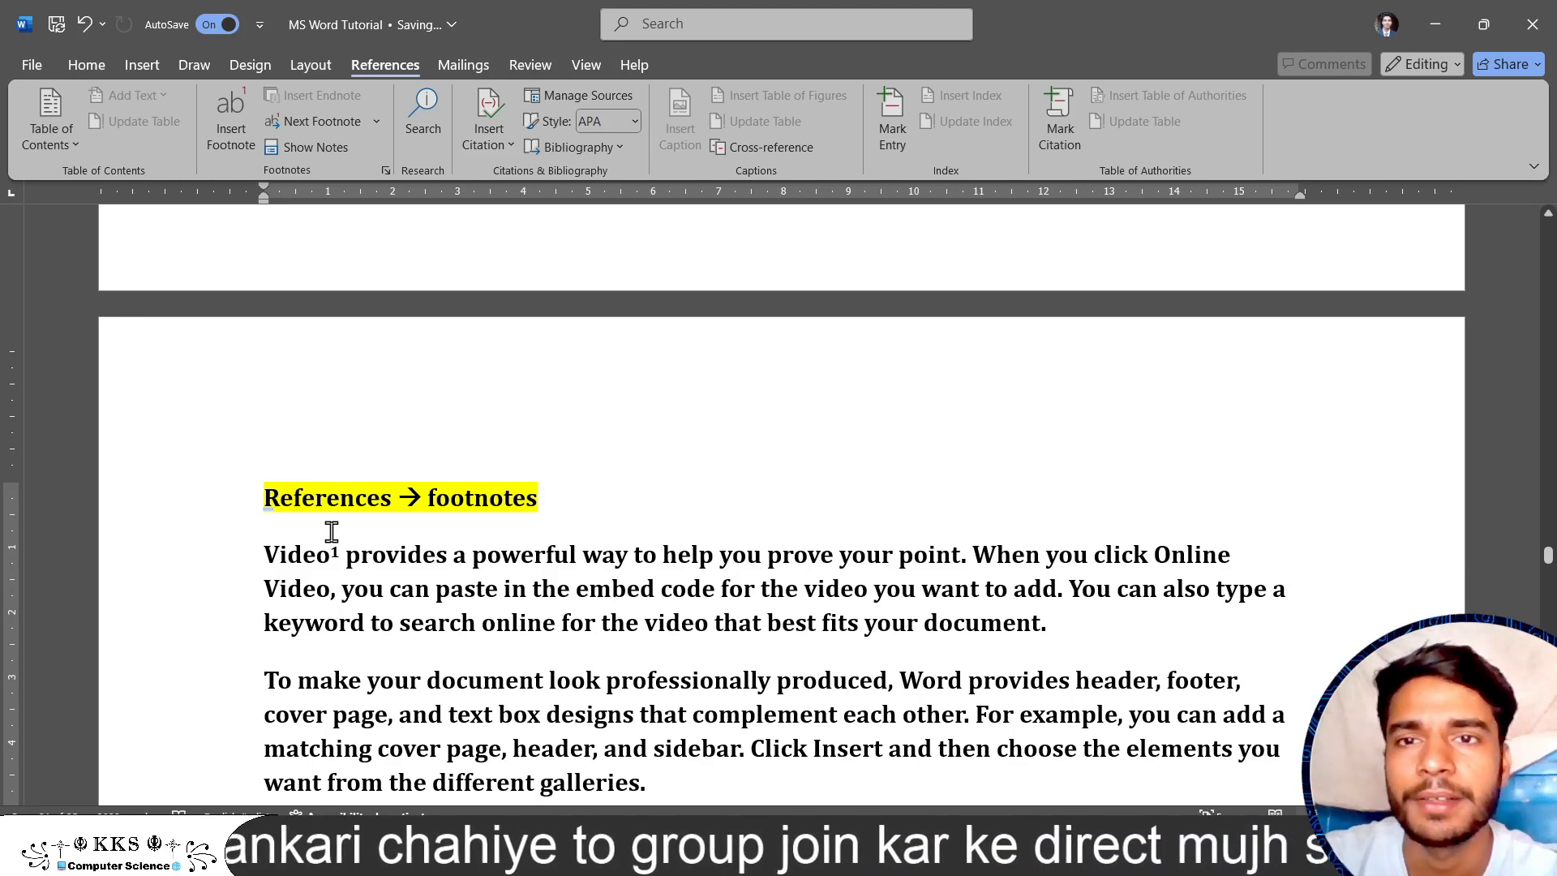
{"action": "scroll", "coordinate": [332, 532], "scroll_direction": "down", "scroll_amount": 2}
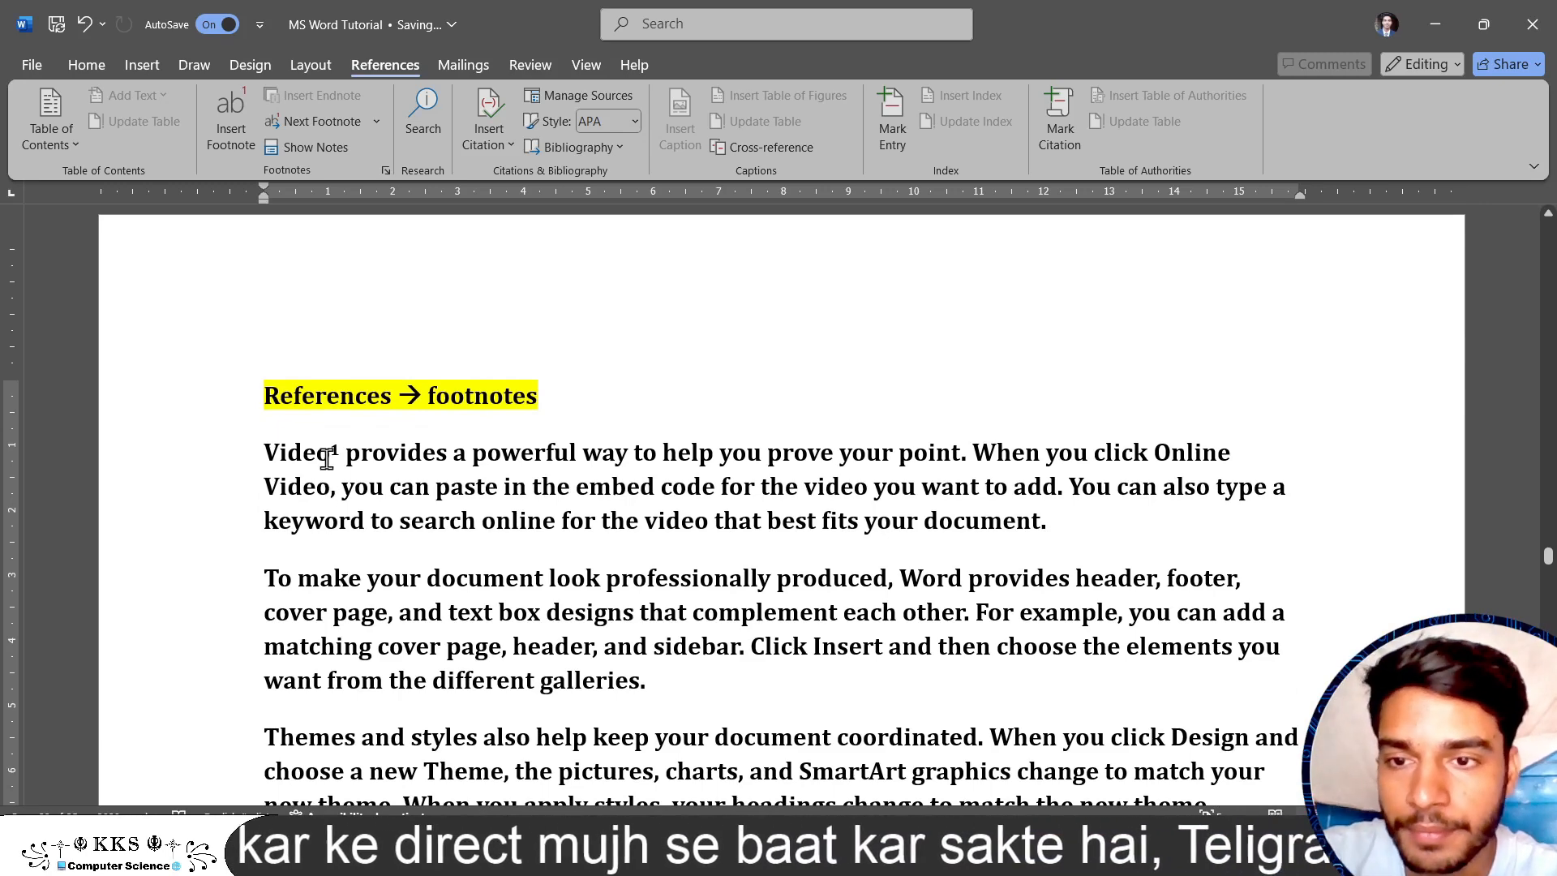
{"action": "left_click_drag", "start_coordinate": [326, 456], "coordinate": [269, 462]}
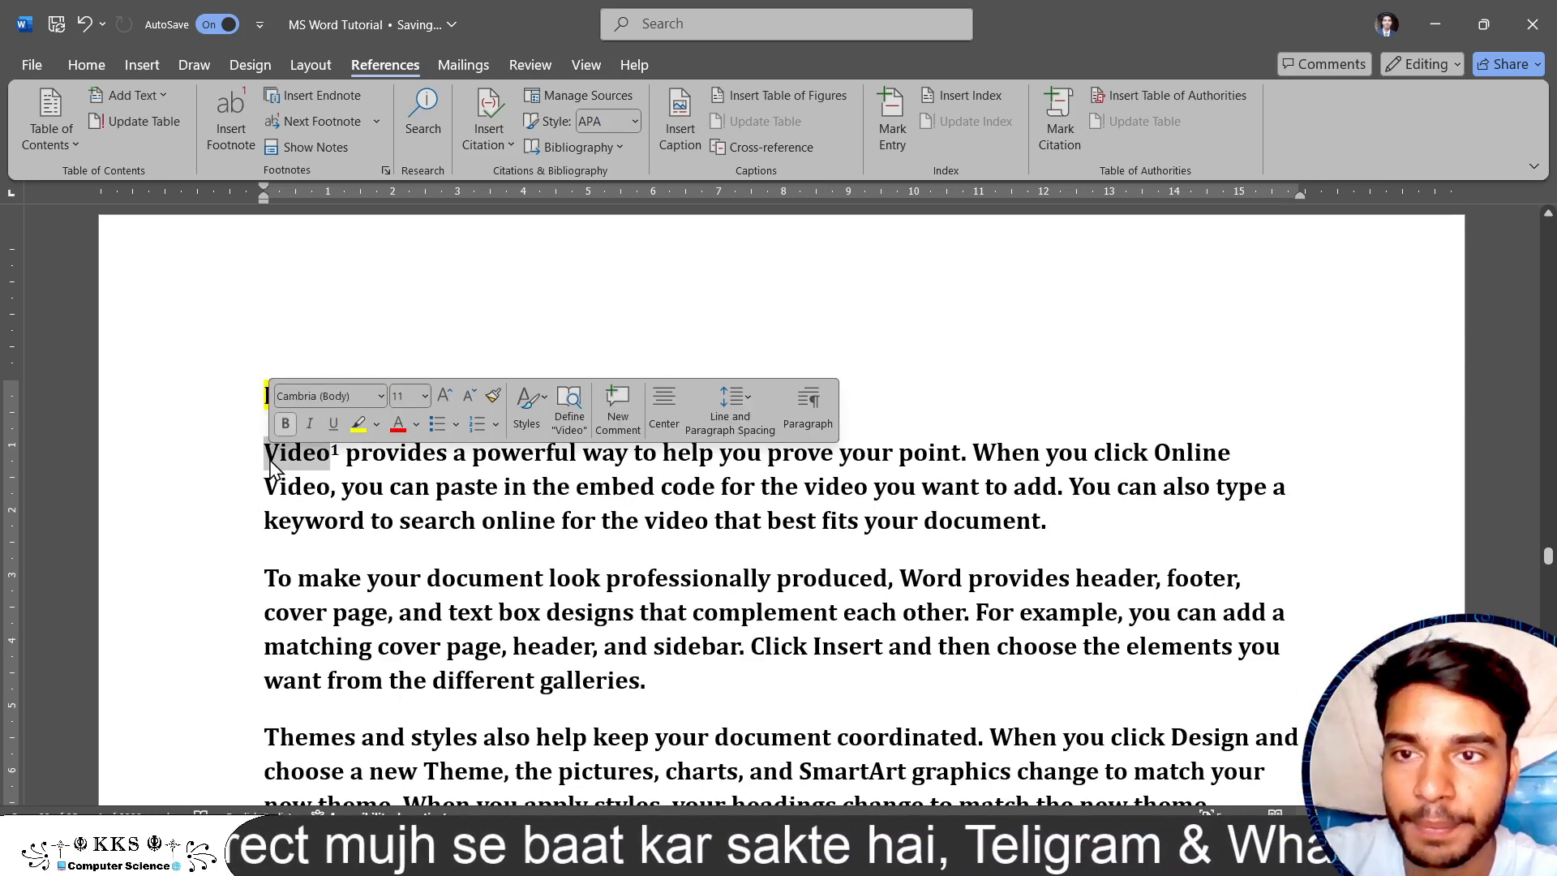
{"action": "type", "text": "MS"}
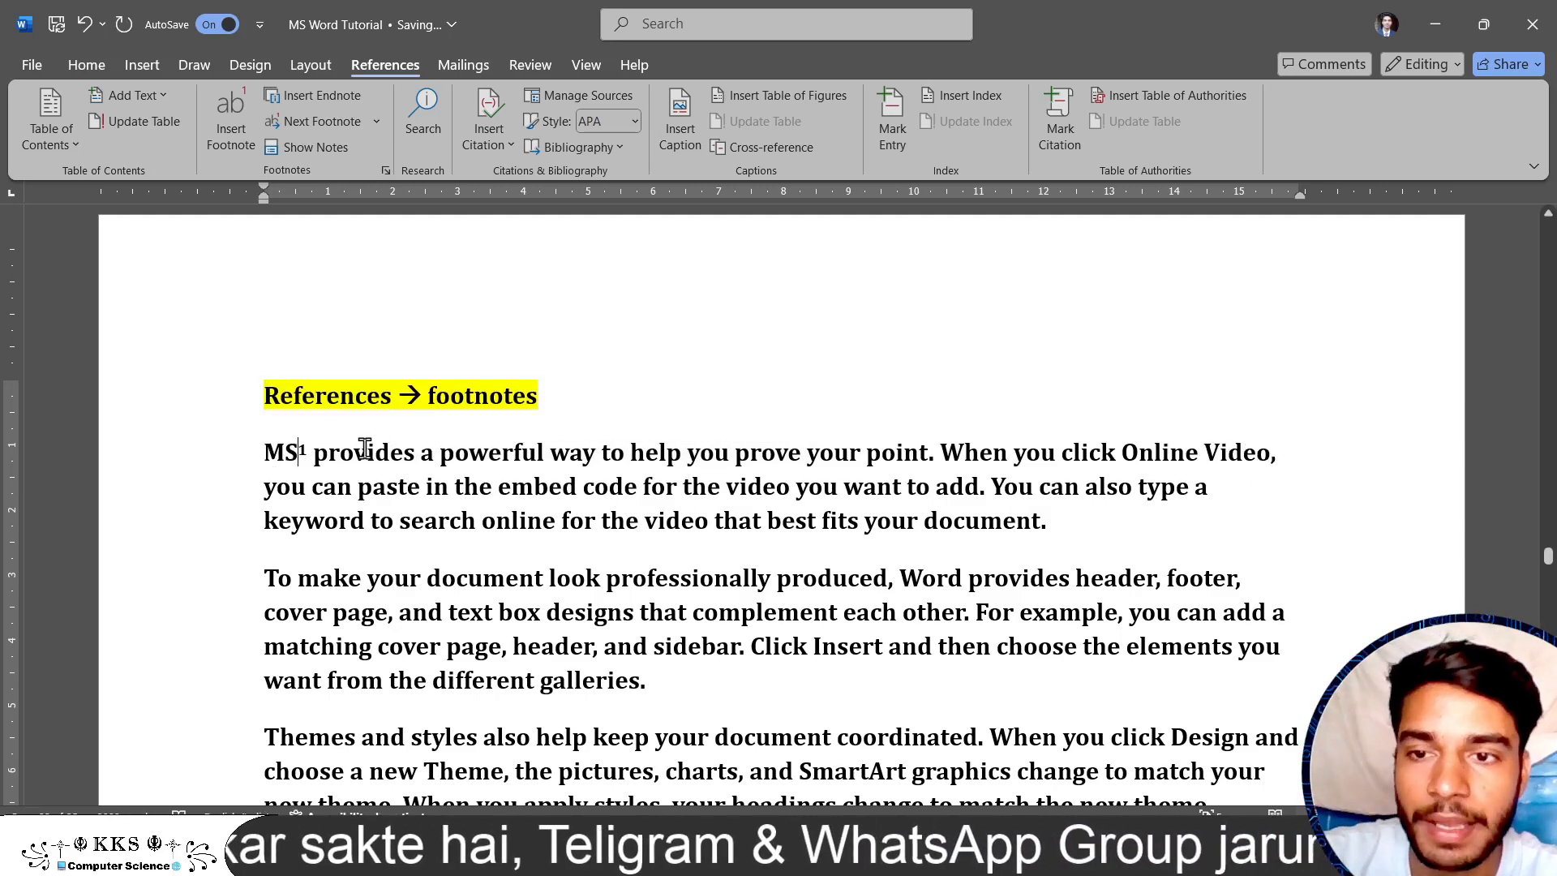
Replace the text of footnote 1 with "Microsoft word", and return to its reference mark after "MS" to preview the note.
{"action": "scroll", "coordinate": [366, 543], "scroll_direction": "down", "scroll_amount": 5}
{"action": "scroll", "coordinate": [366, 548], "scroll_direction": "down", "scroll_amount": 8}
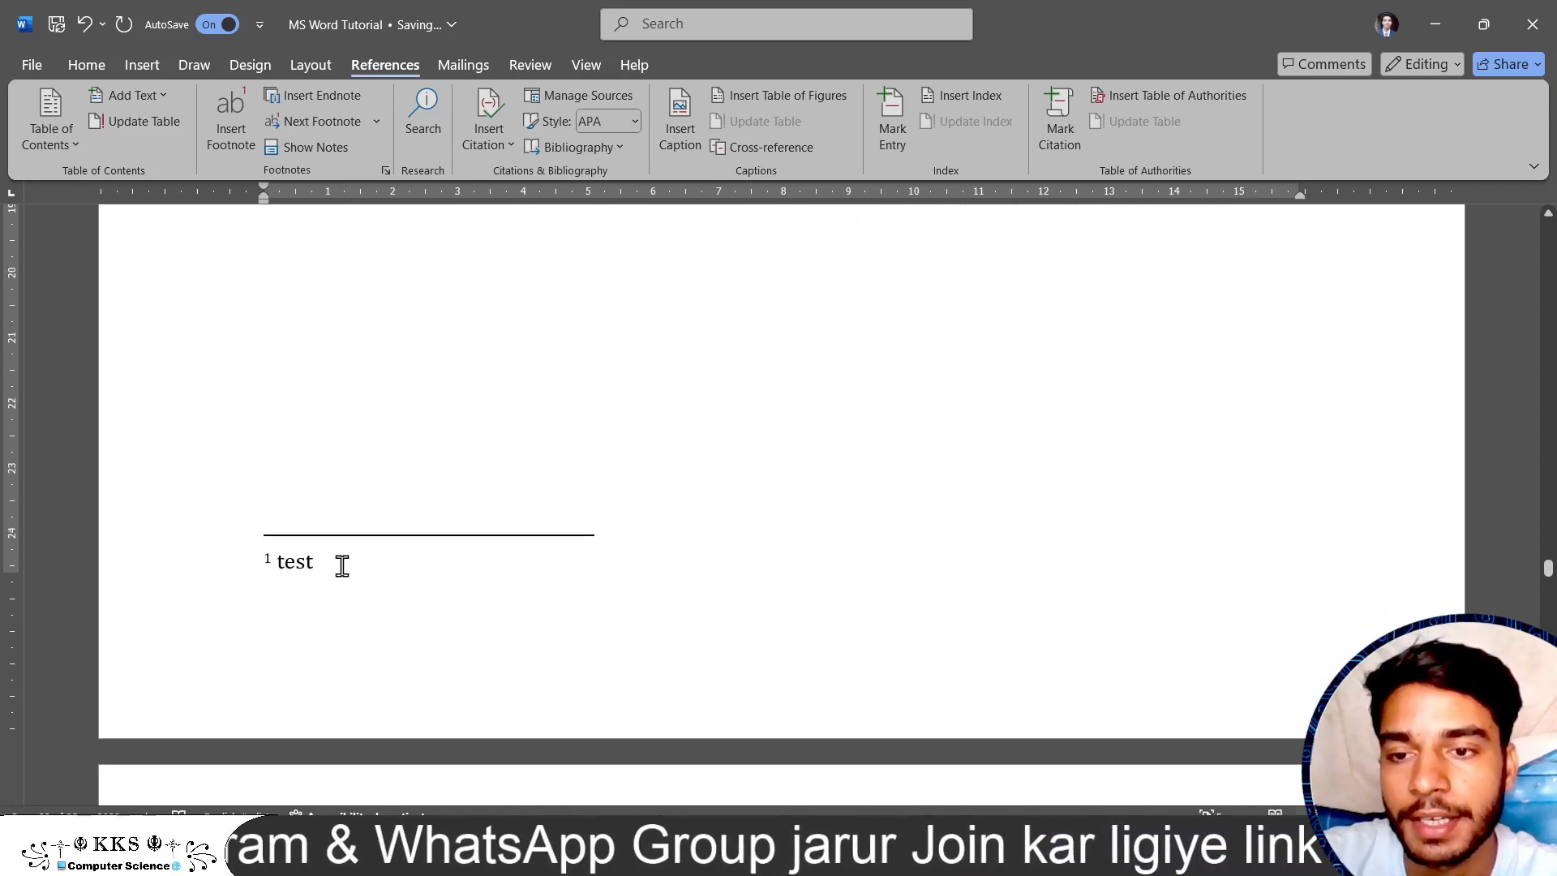
{"action": "left_click", "coordinate": [344, 558]}
{"action": "key", "text": "BackSpace"}
{"action": "key", "text": "BackSpace"}
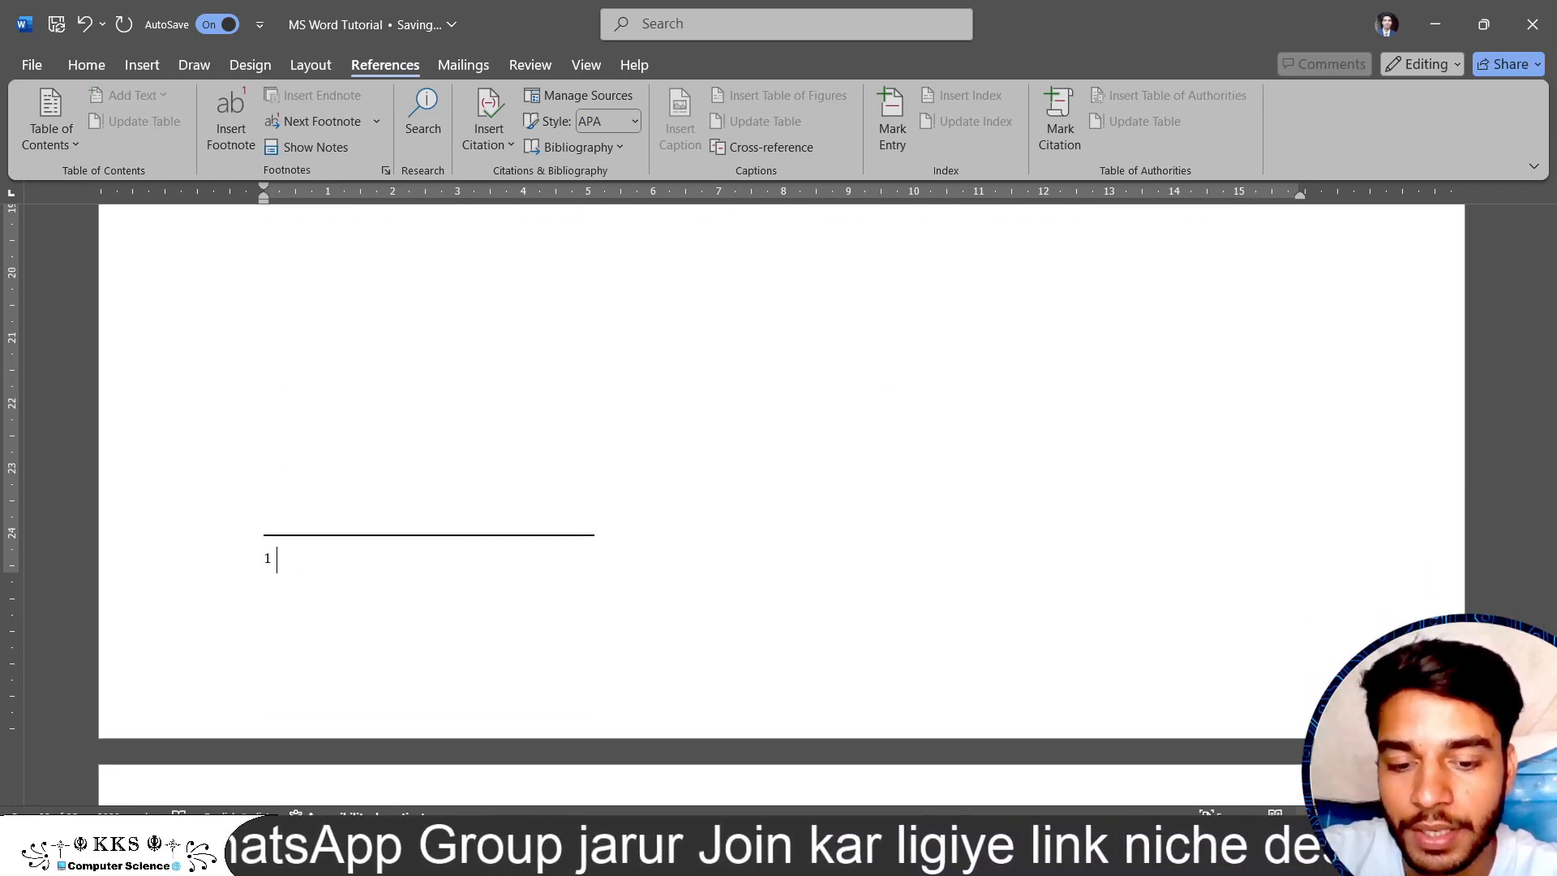
{"action": "type", "text": "micro"}
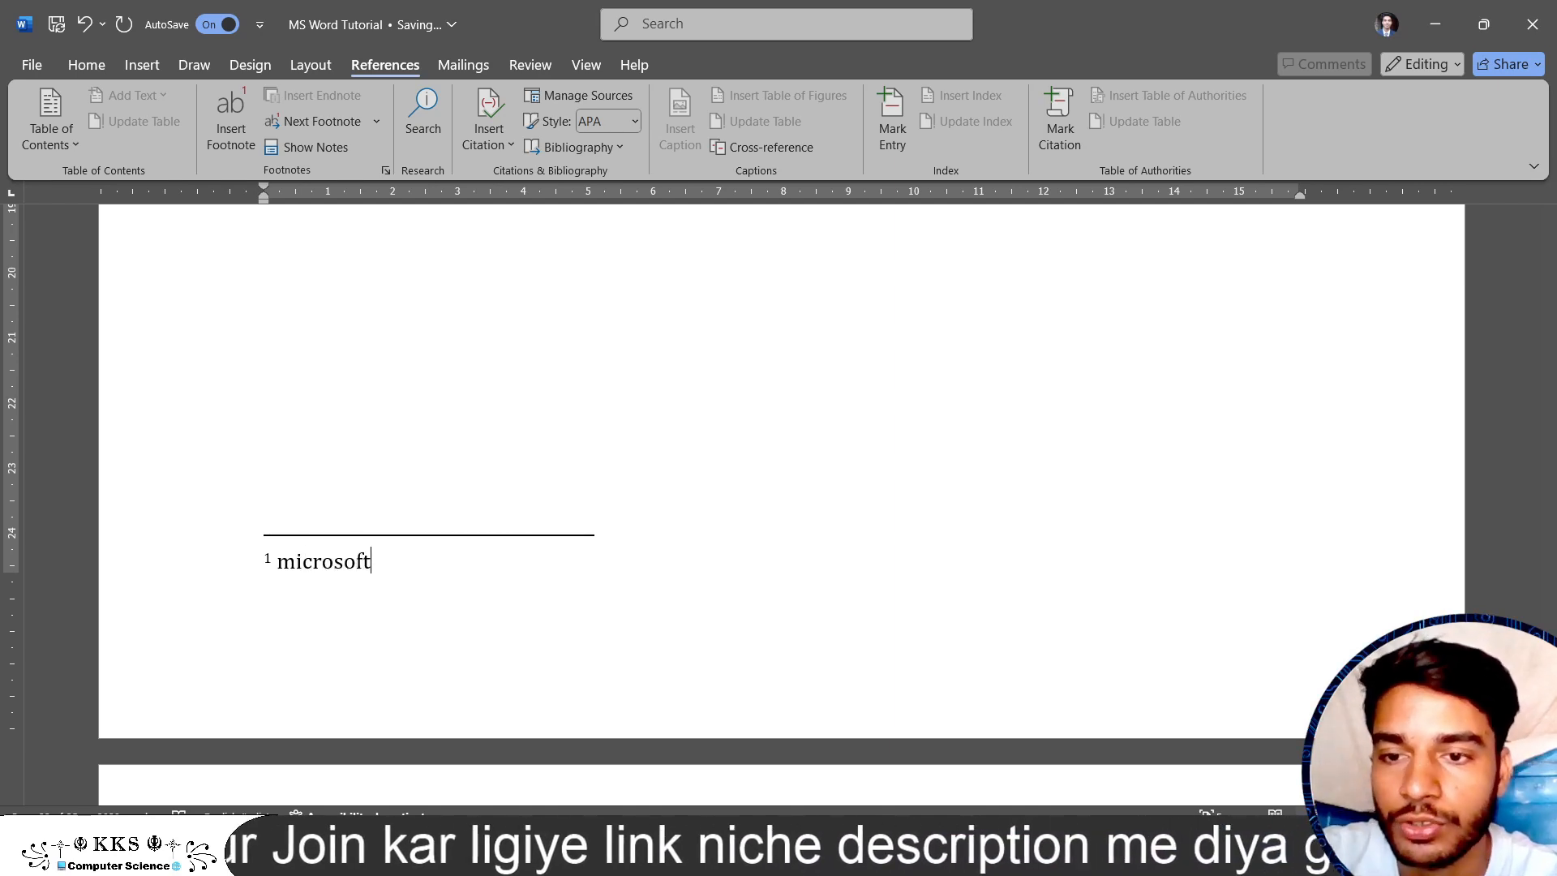
{"action": "type", "text": "soft"}
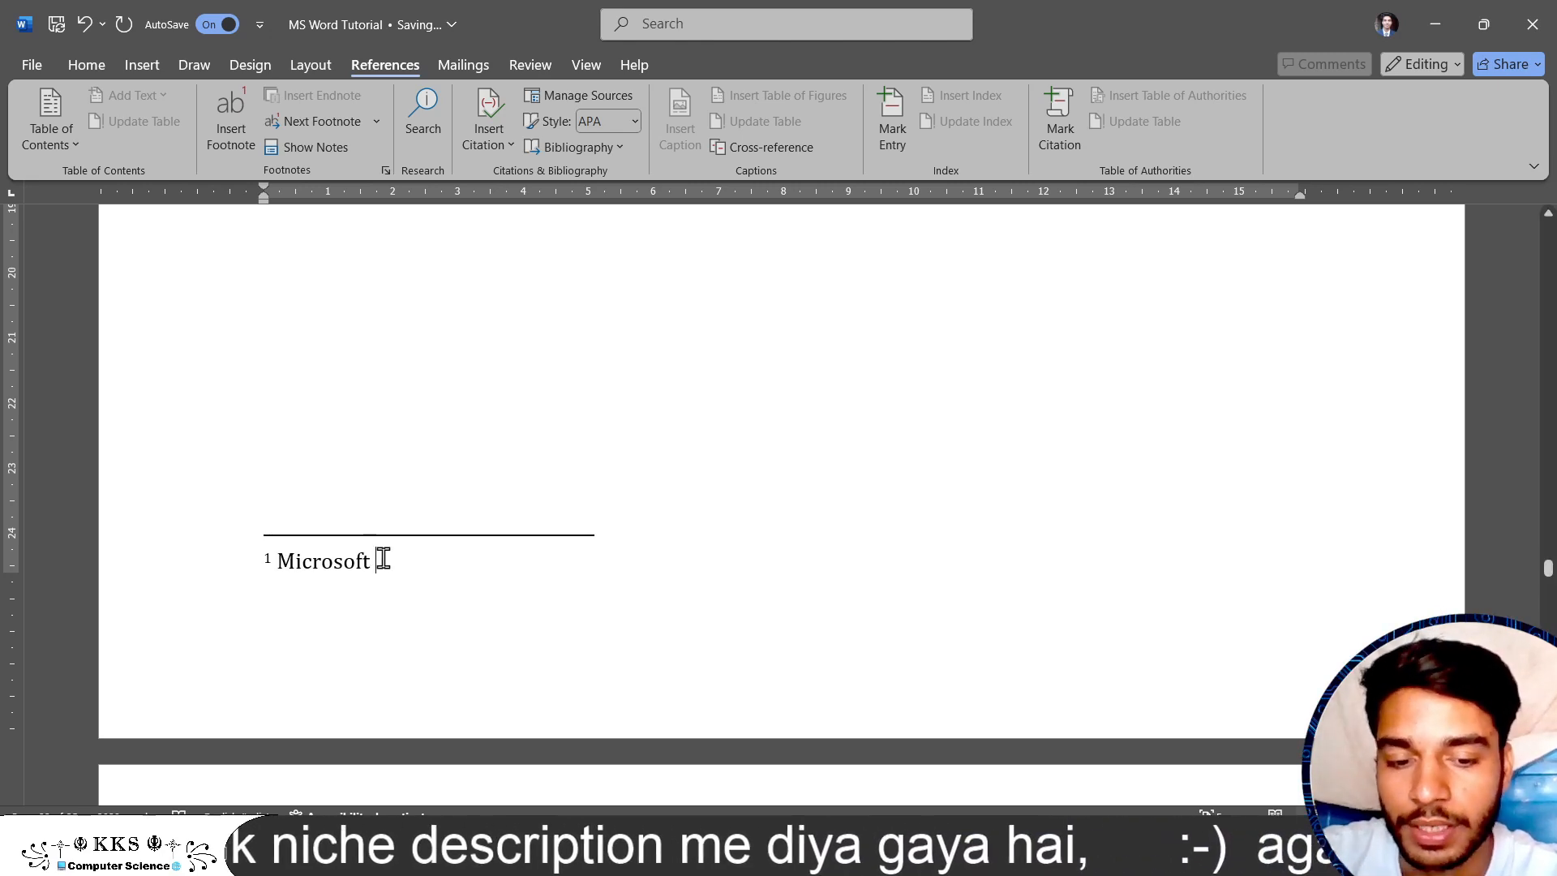
{"action": "type", "text": " wor"}
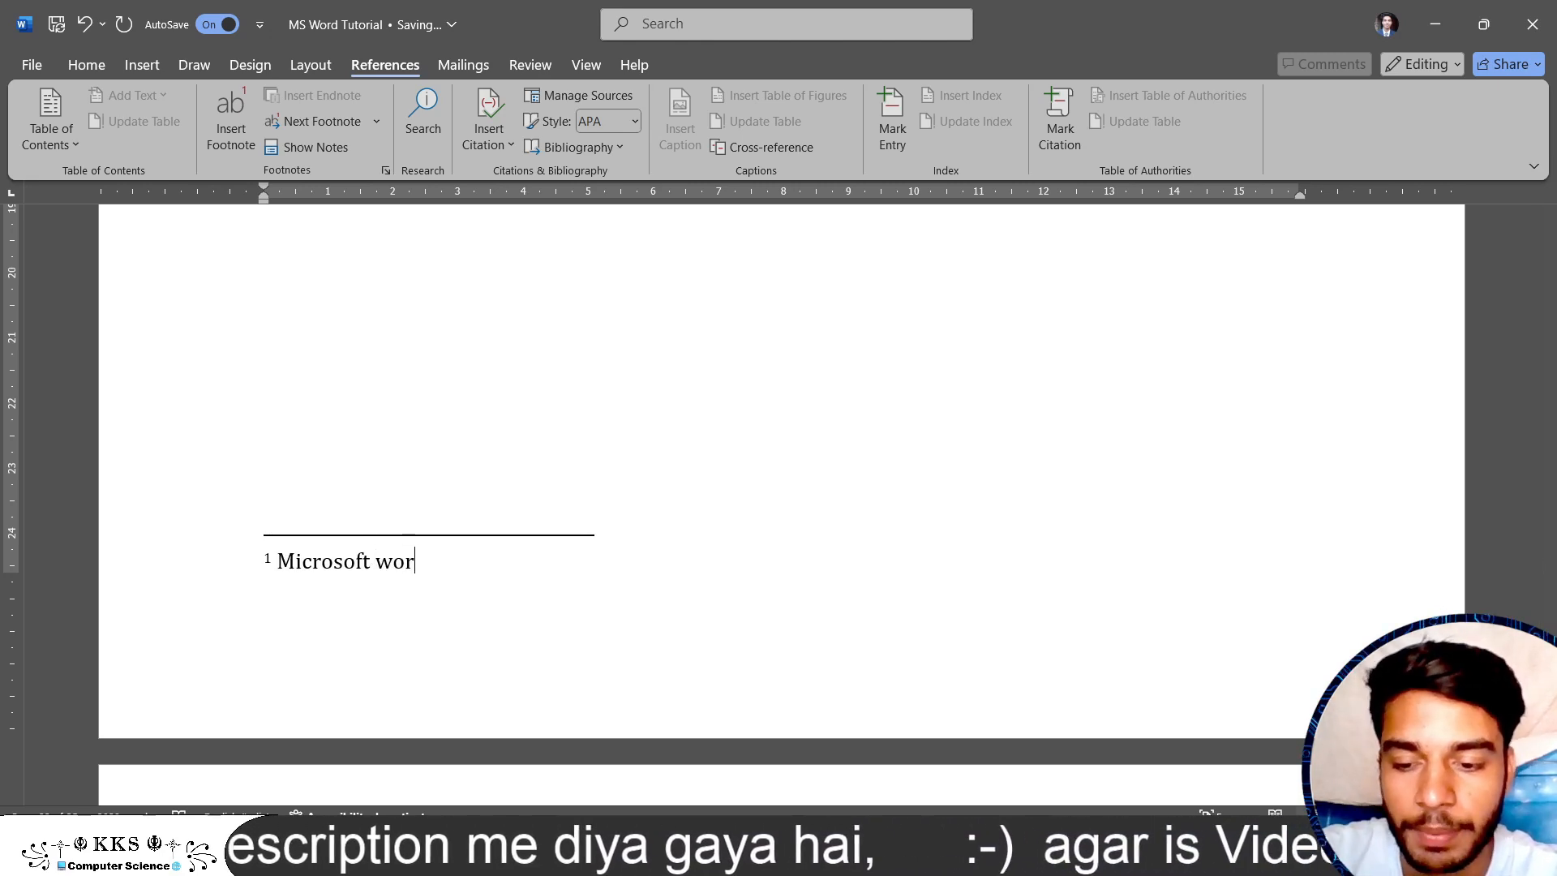
{"action": "type", "text": "d"}
{"action": "scroll", "coordinate": [502, 518], "scroll_direction": "up", "scroll_amount": 5}
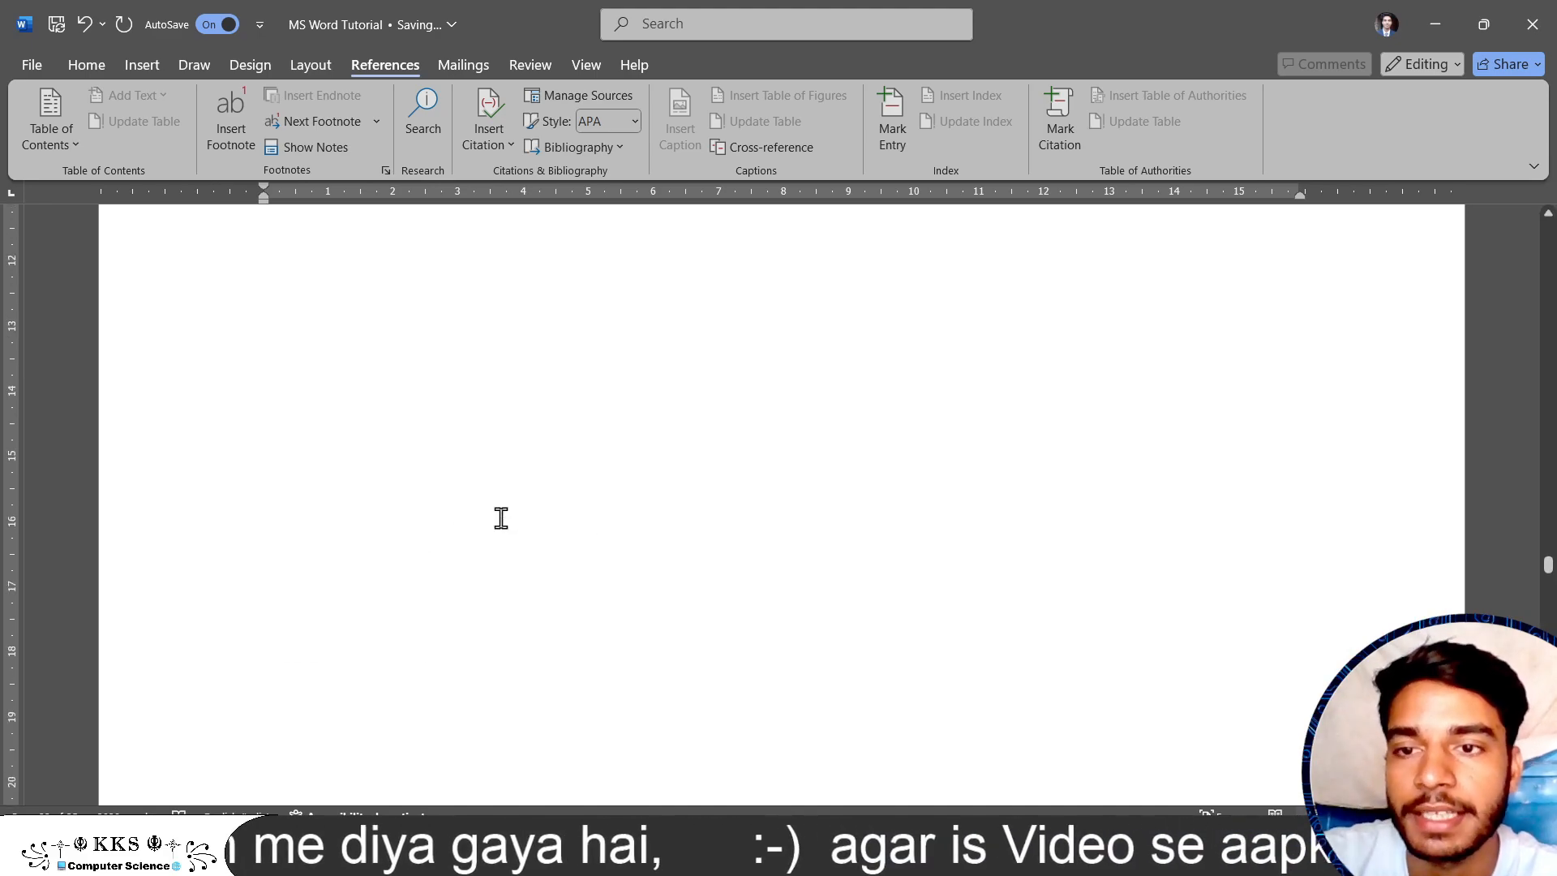
{"action": "scroll", "coordinate": [501, 518], "scroll_direction": "up", "scroll_amount": 10}
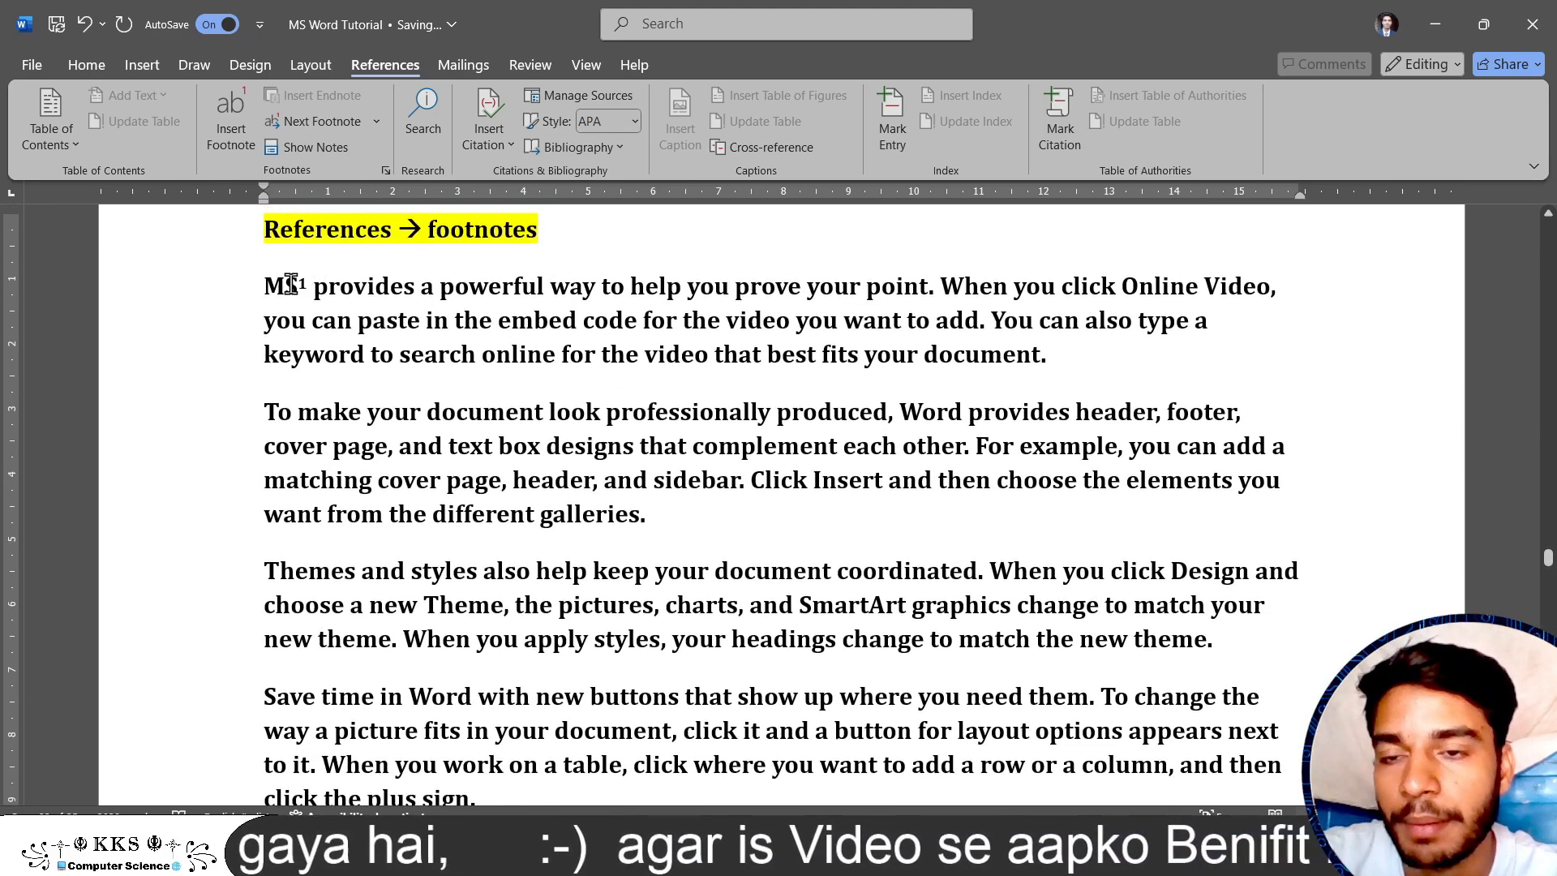
{"action": "mouse_move", "coordinate": [303, 283]}
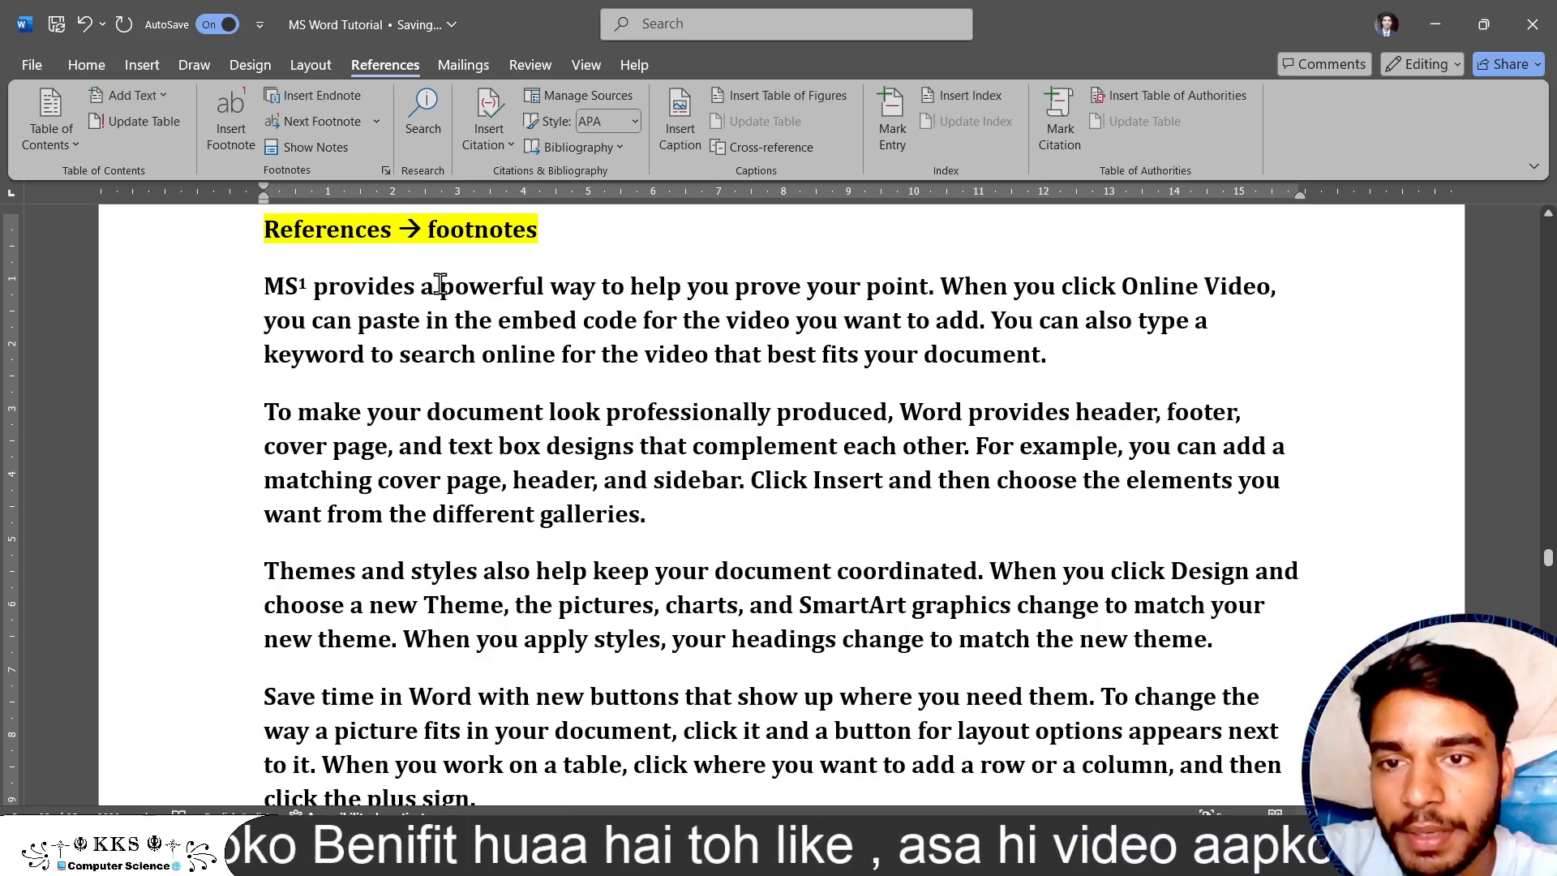
Insert a footnote for the word "powerful" in the first sample paragraph with the text "dcbwubcube", and return to its reference mark.
{"action": "left_click_drag", "start_coordinate": [438, 284], "coordinate": [543, 286]}
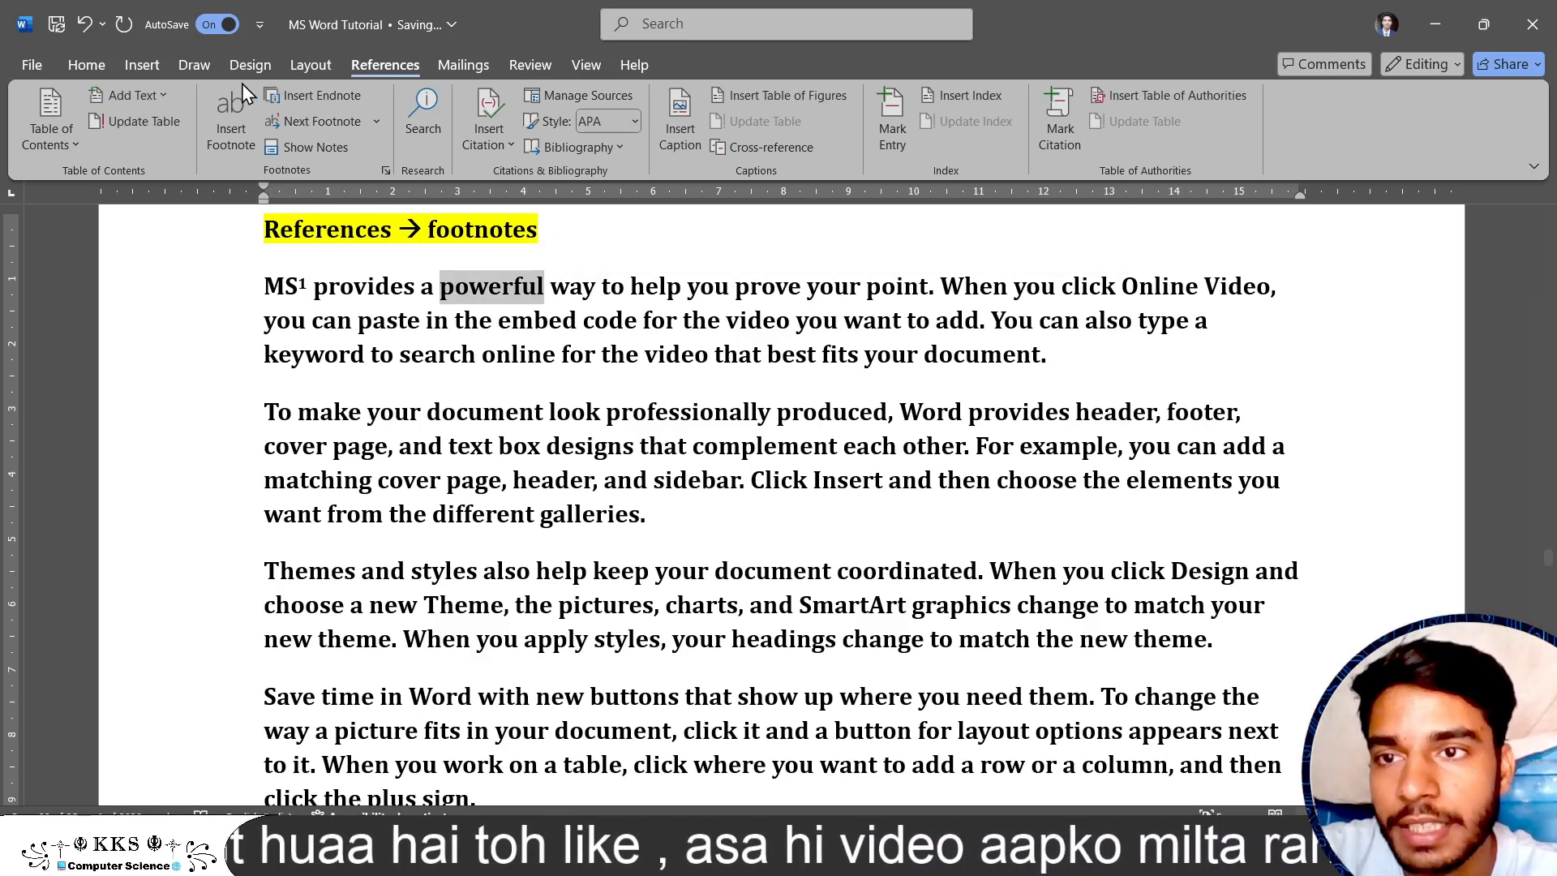
{"action": "left_click", "coordinate": [235, 116]}
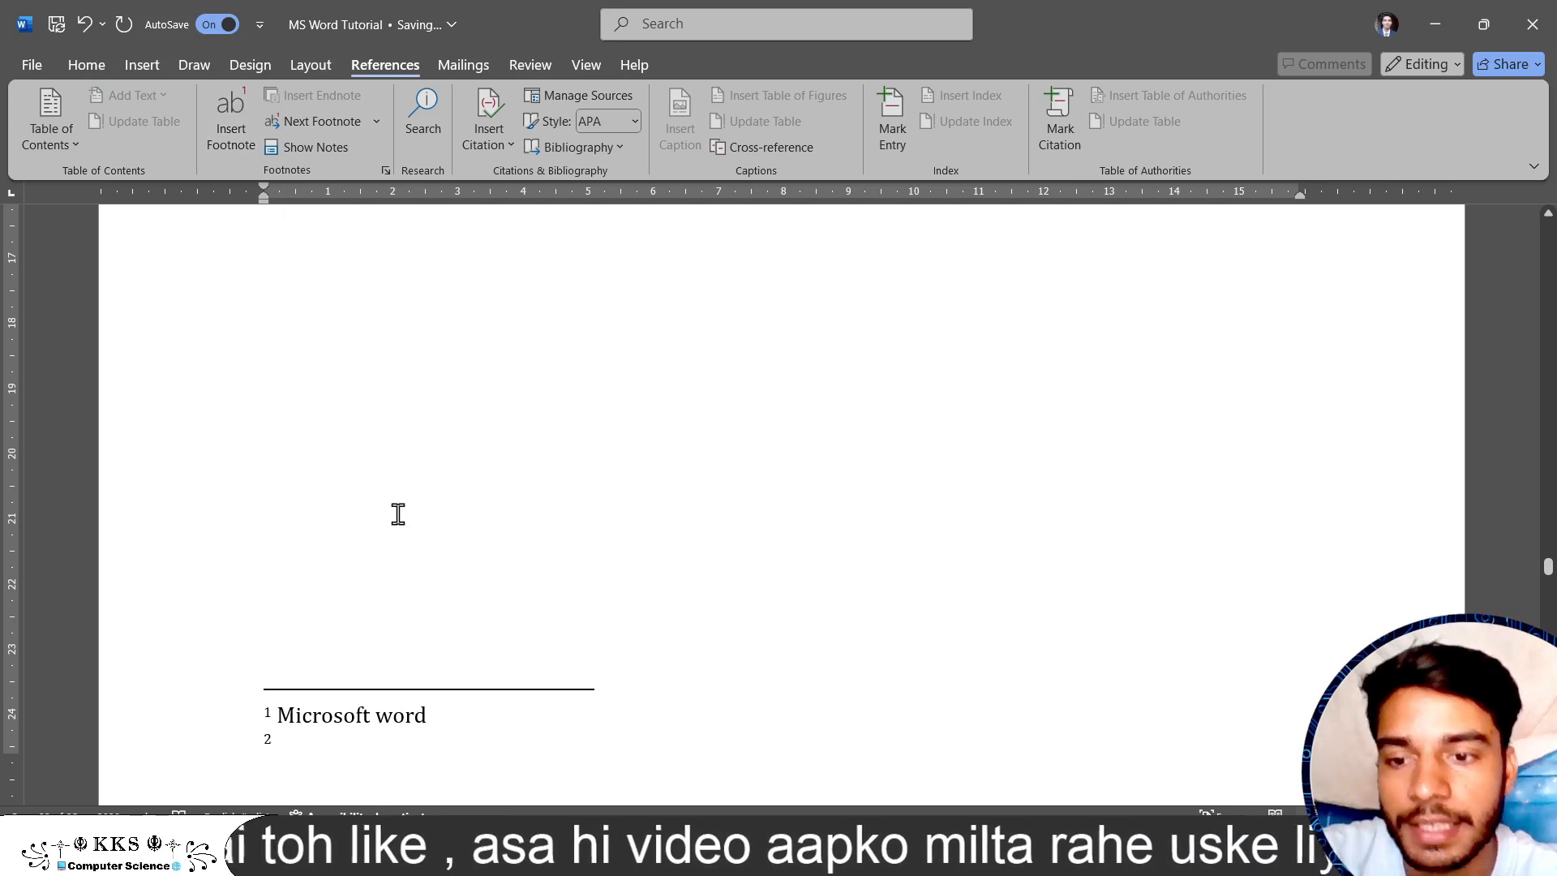
{"action": "type", "text": "dcbwubcube"}
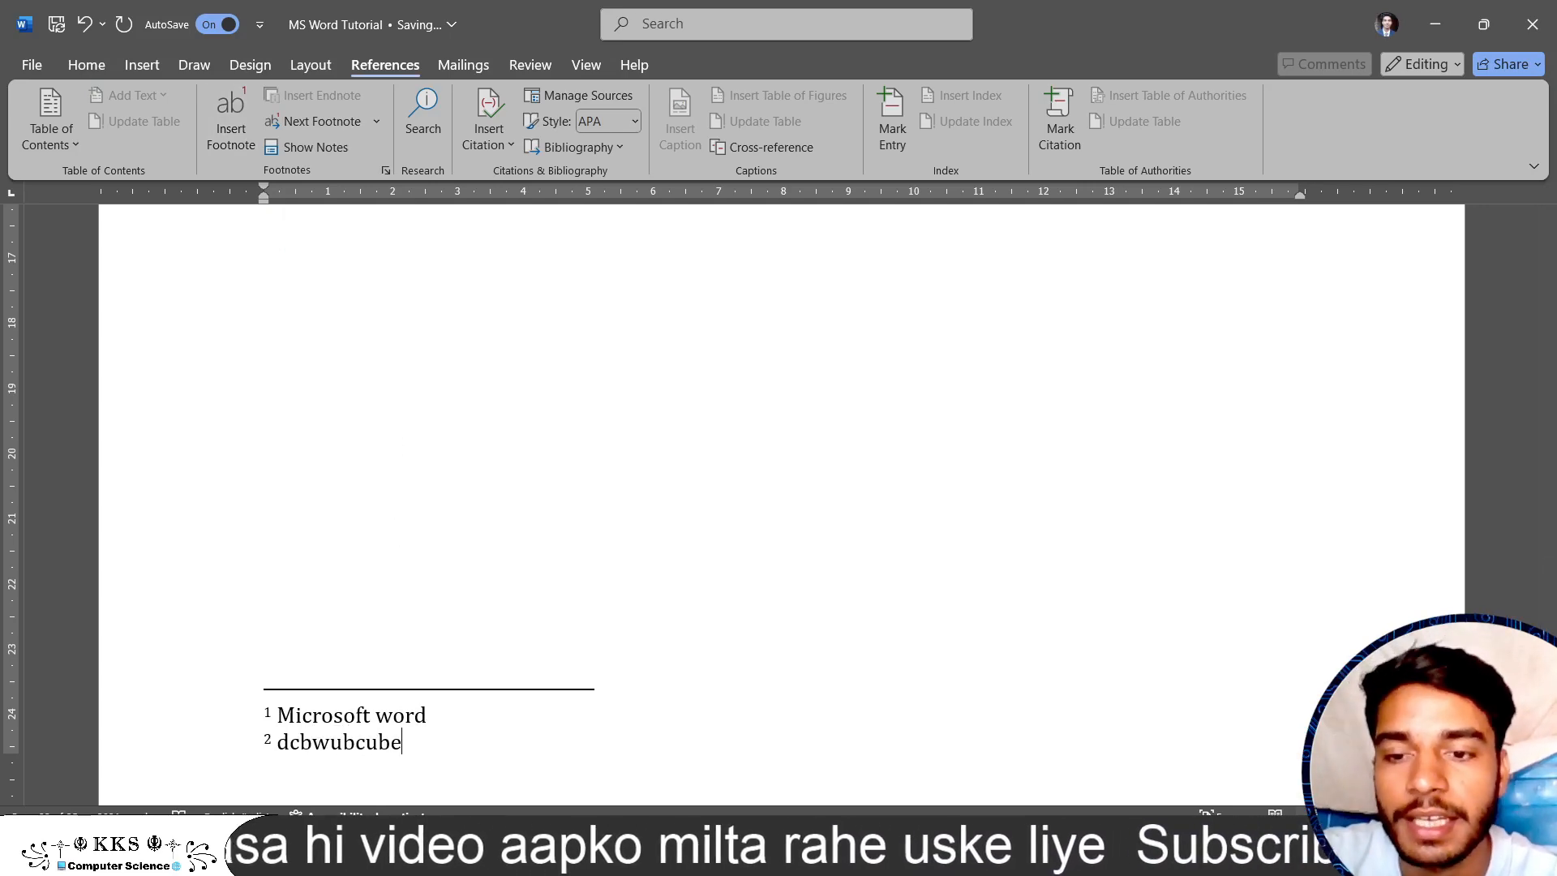
{"action": "scroll", "coordinate": [778, 487], "scroll_direction": "up", "scroll_amount": 15}
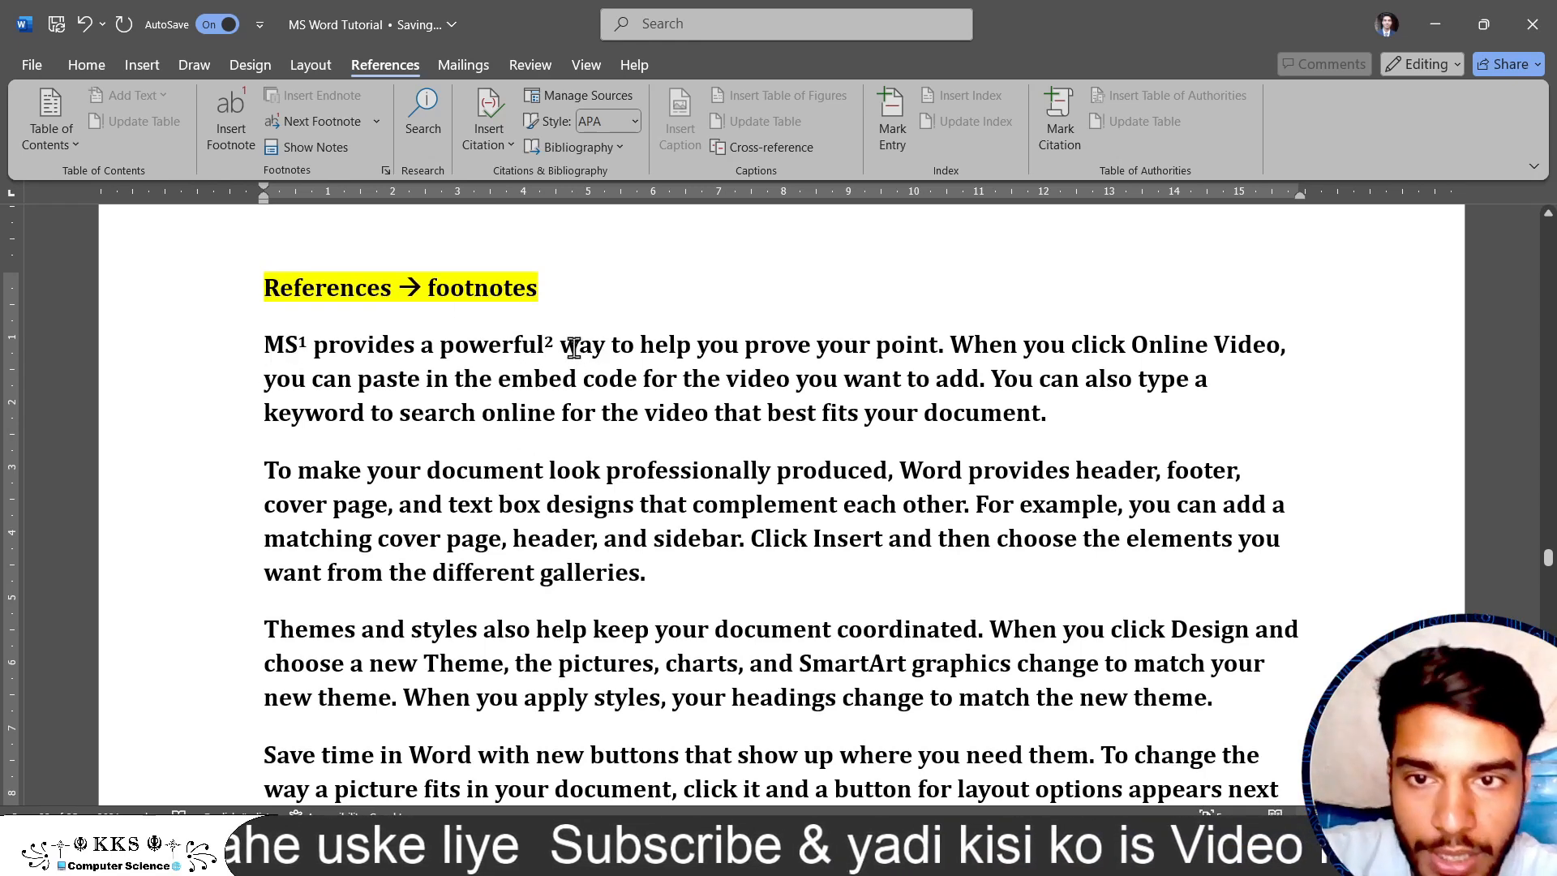
{"action": "mouse_move", "coordinate": [553, 342]}
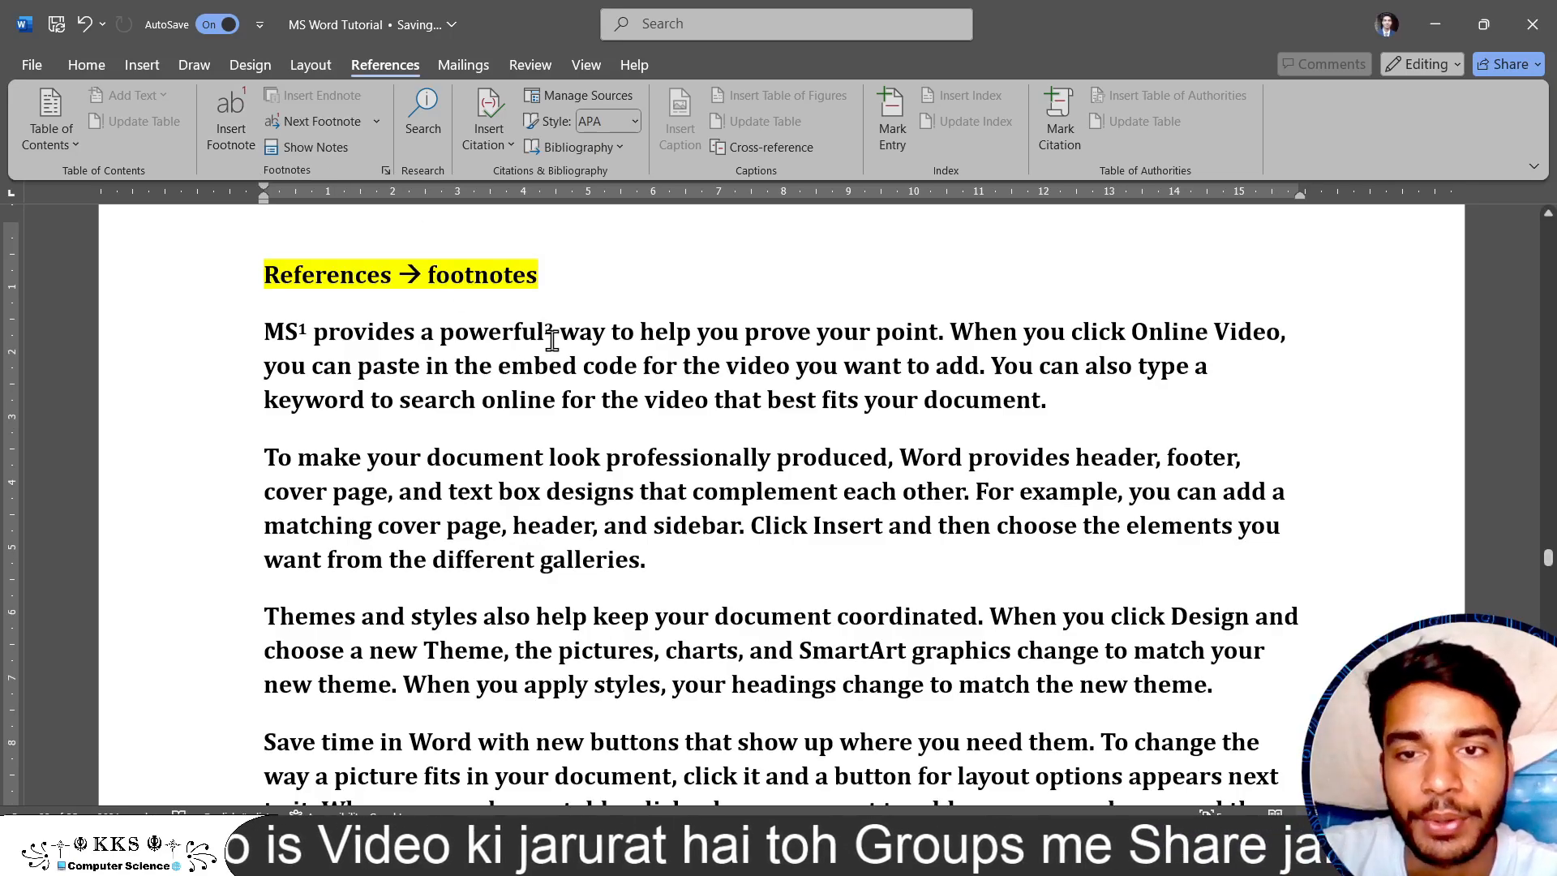
Highlight the words "powerful" and "MS" in the first sample paragraph, including their footnote marks, in turquoise.
{"action": "scroll", "coordinate": [551, 339], "scroll_direction": "down", "scroll_amount": 2}
{"action": "scroll", "coordinate": [553, 341], "scroll_direction": "down", "scroll_amount": 7}
{"action": "scroll", "coordinate": [553, 340], "scroll_direction": "up", "scroll_amount": 10}
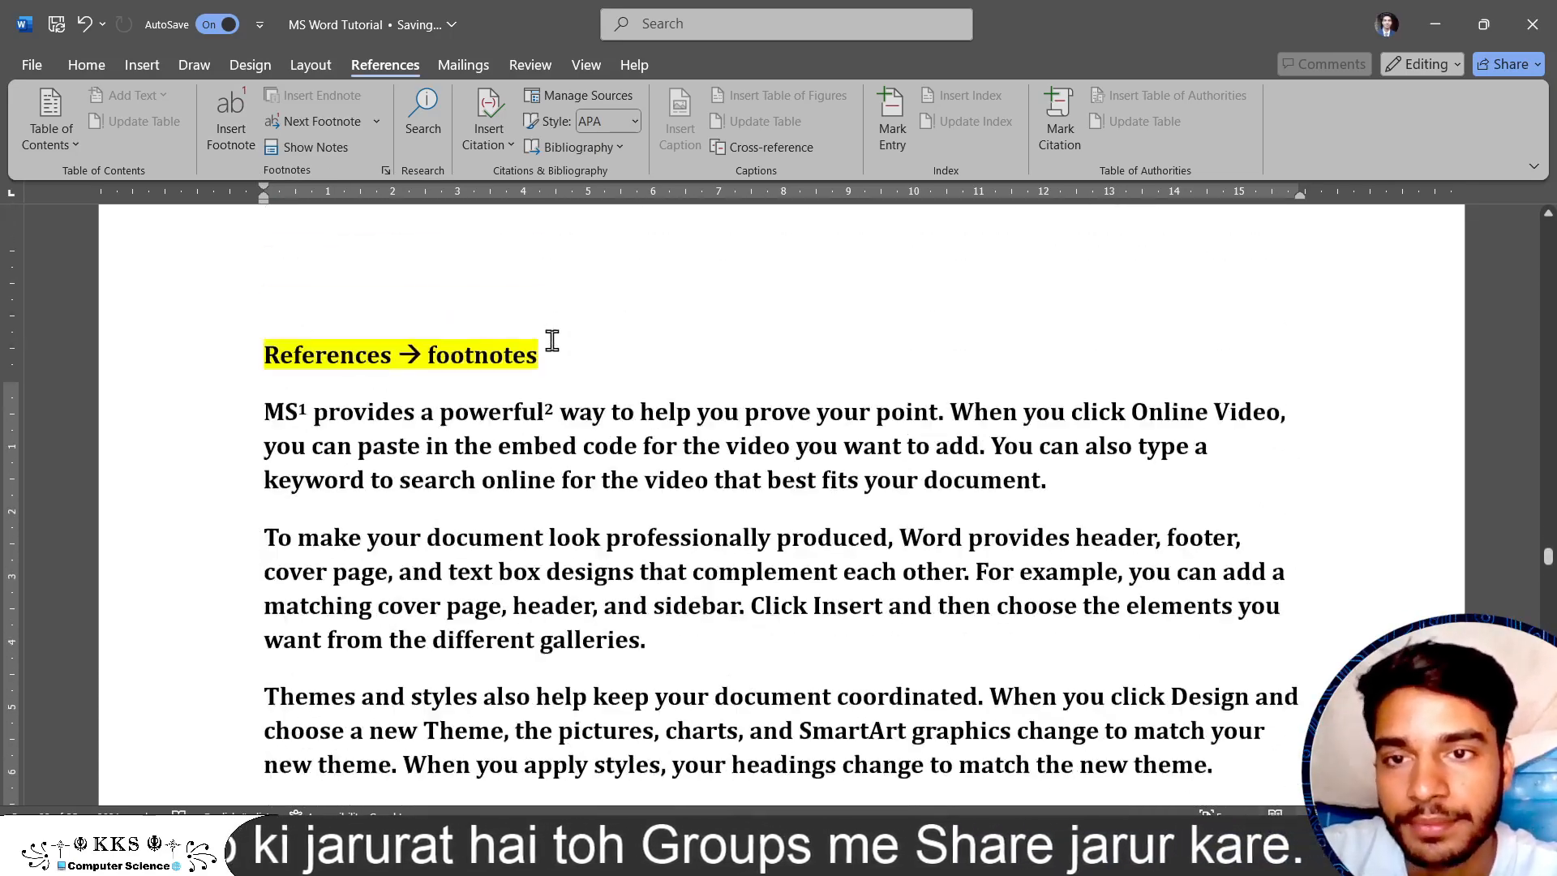
{"action": "left_click_drag", "start_coordinate": [564, 497], "coordinate": [475, 494]}
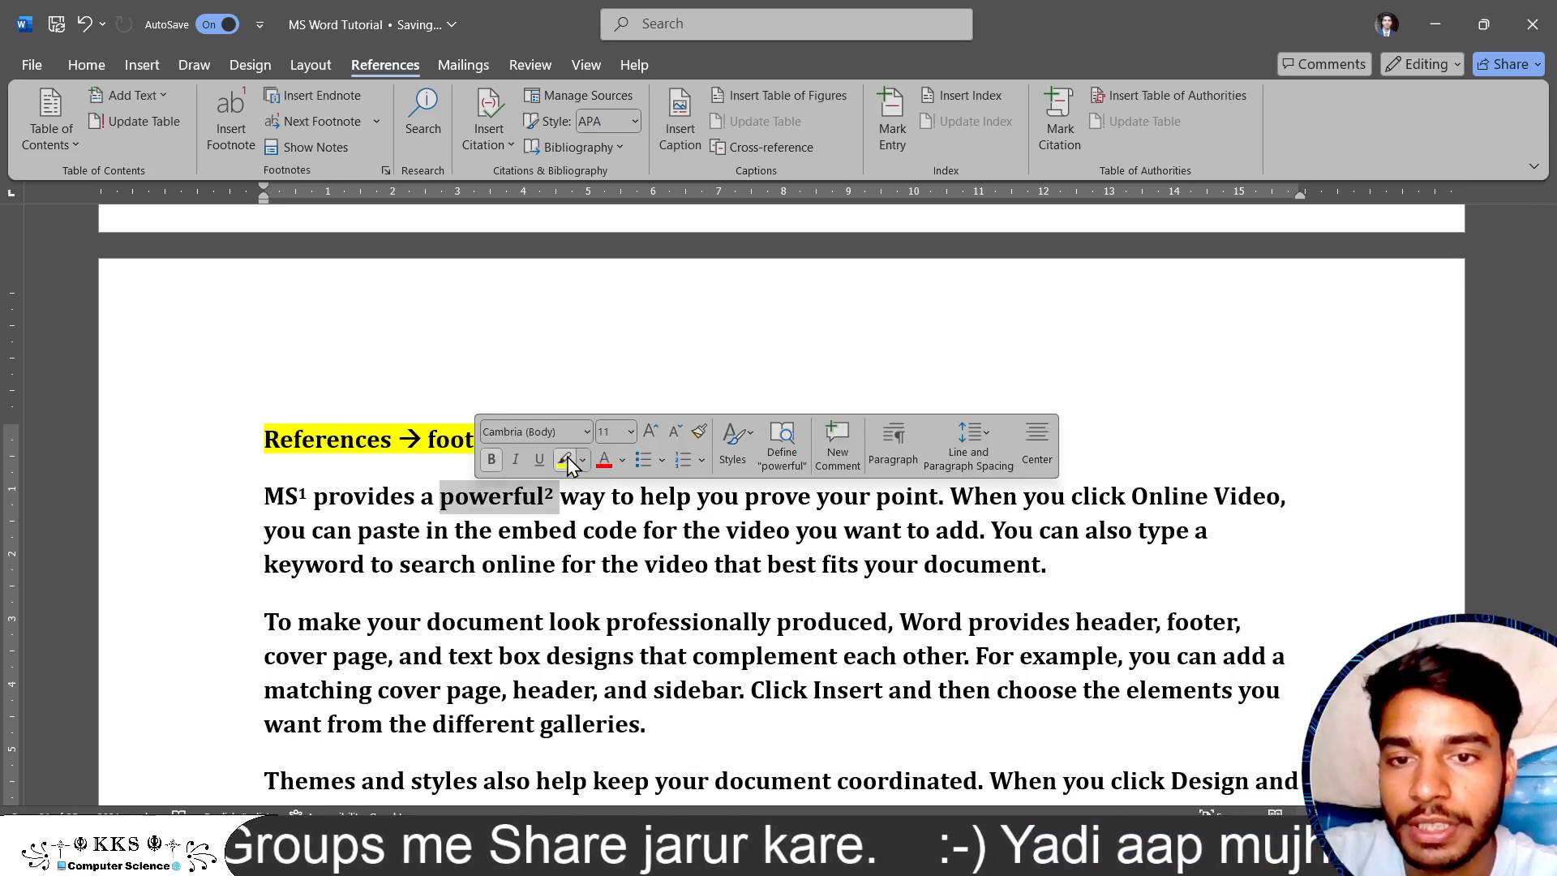
{"action": "left_click", "coordinate": [584, 461]}
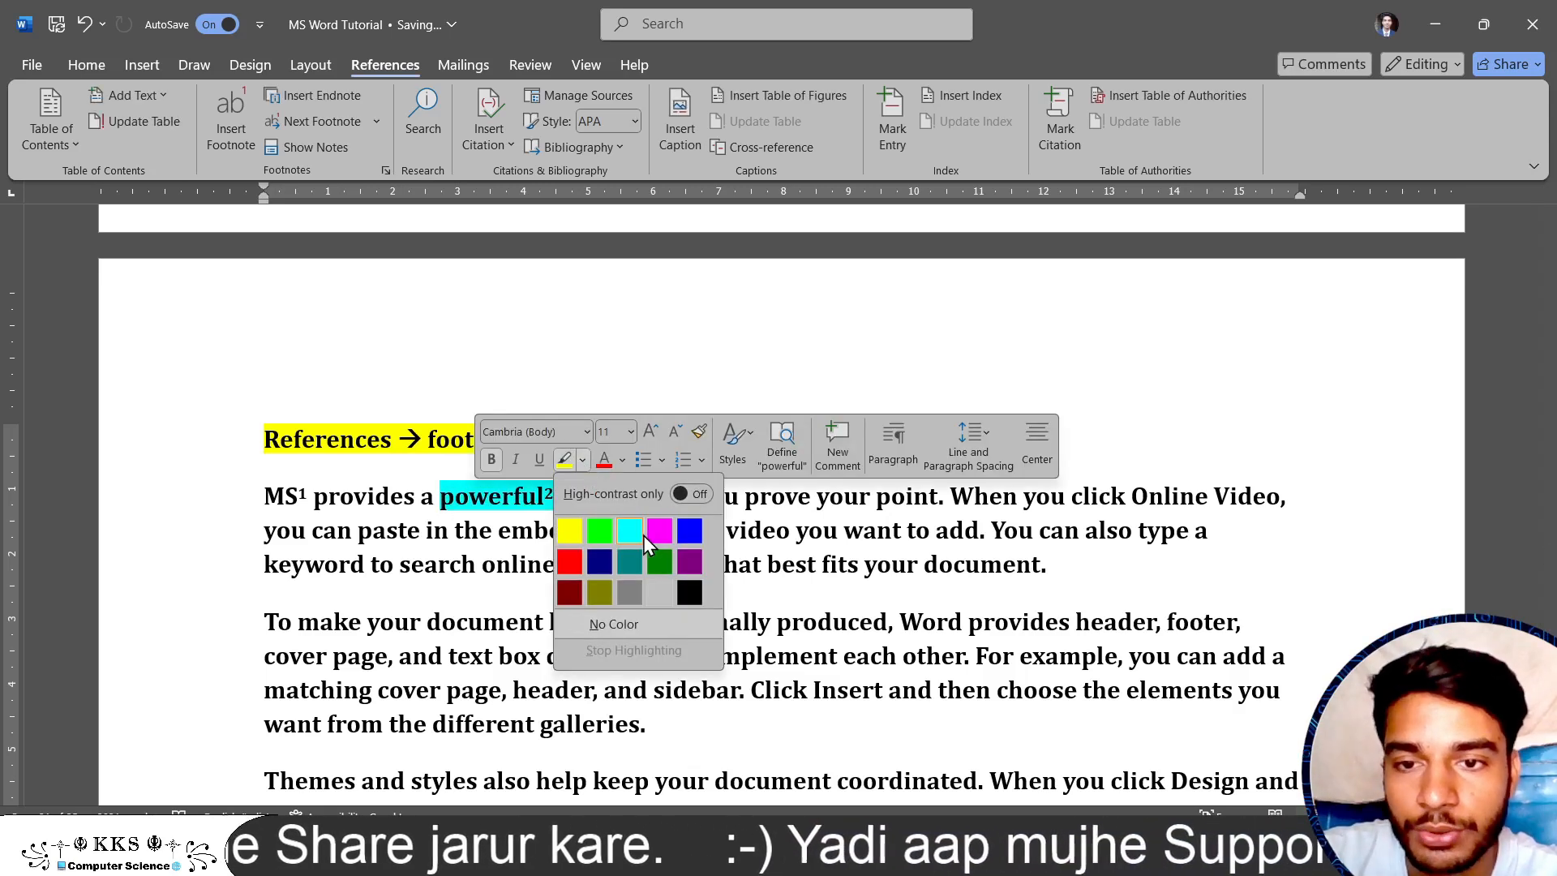
{"action": "left_click", "coordinate": [635, 532]}
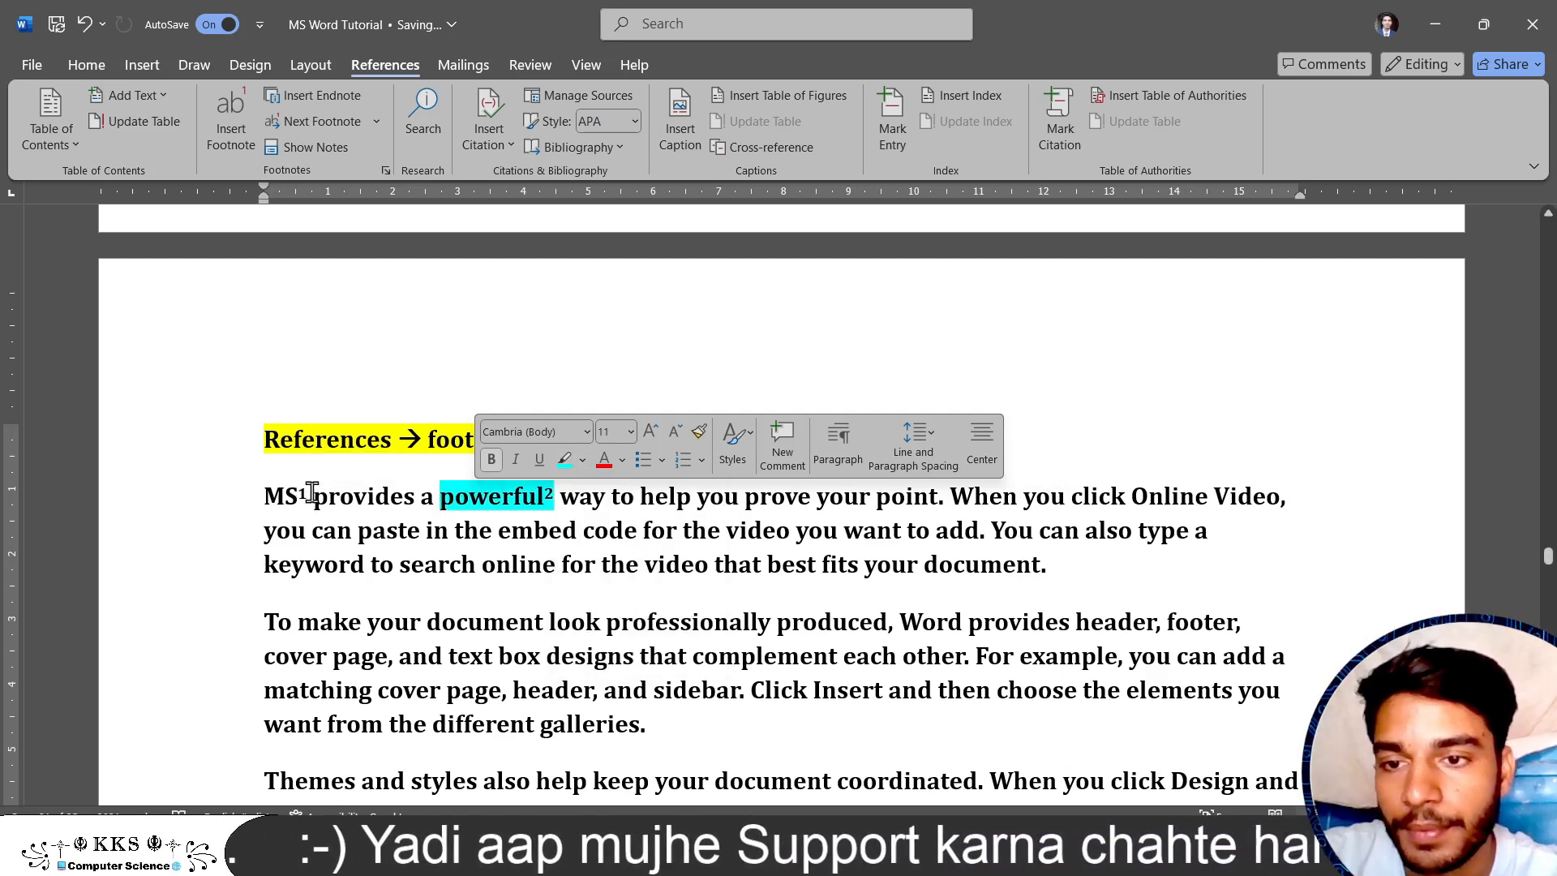
{"action": "left_click_drag", "start_coordinate": [310, 492], "coordinate": [264, 497]}
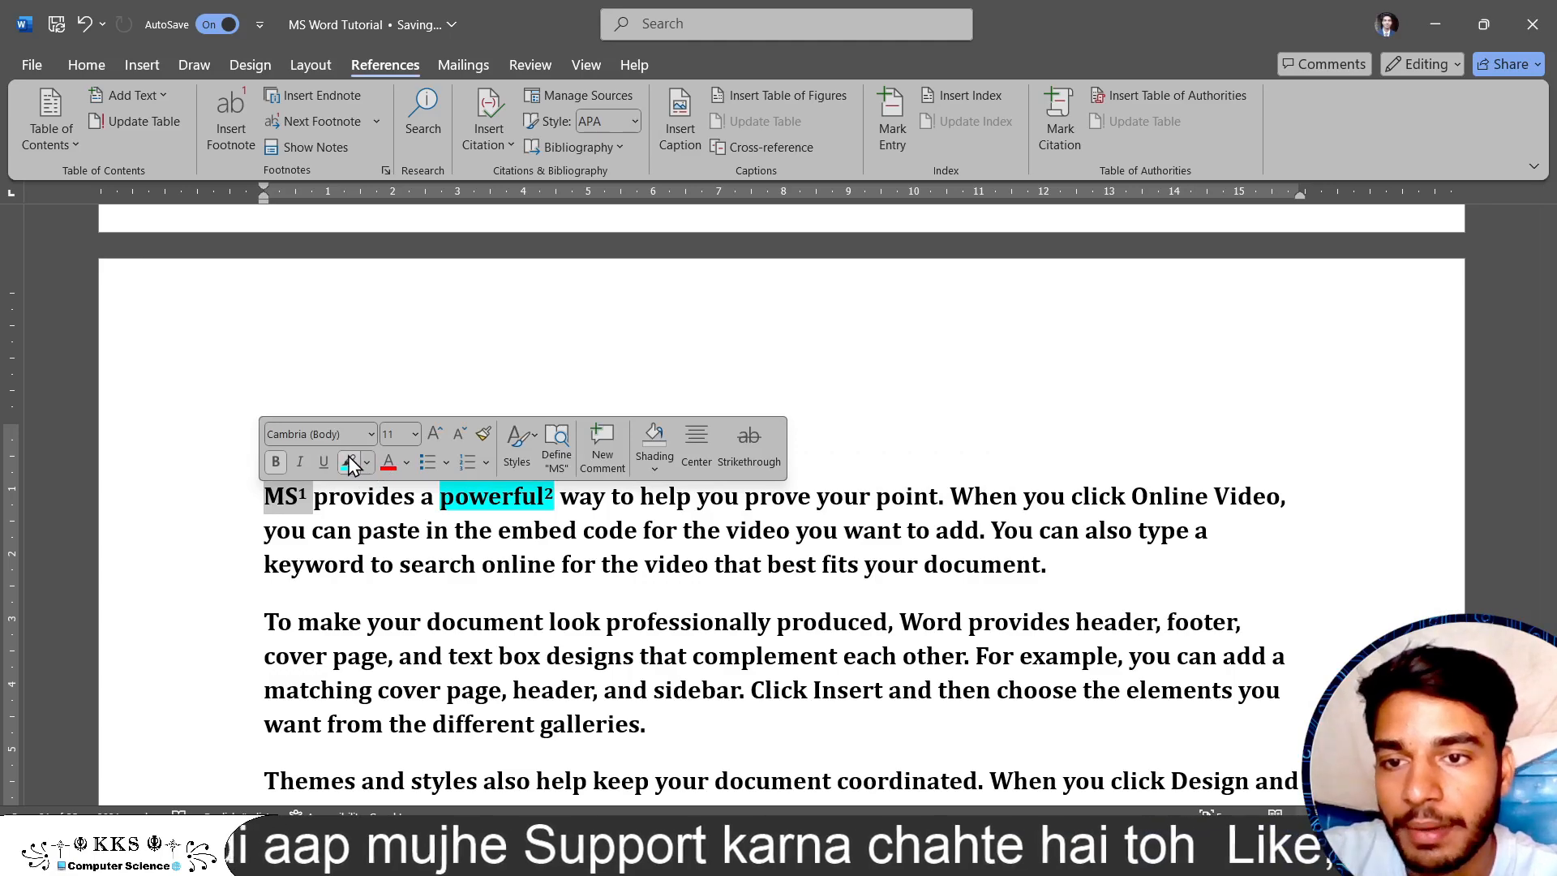
{"action": "left_click", "coordinate": [350, 457]}
Insert an endnote for the word "professionally" in the second sample paragraph, with the note text "dchwicbiwbciwb".
{"action": "scroll", "coordinate": [381, 532], "scroll_direction": "down", "scroll_amount": 6}
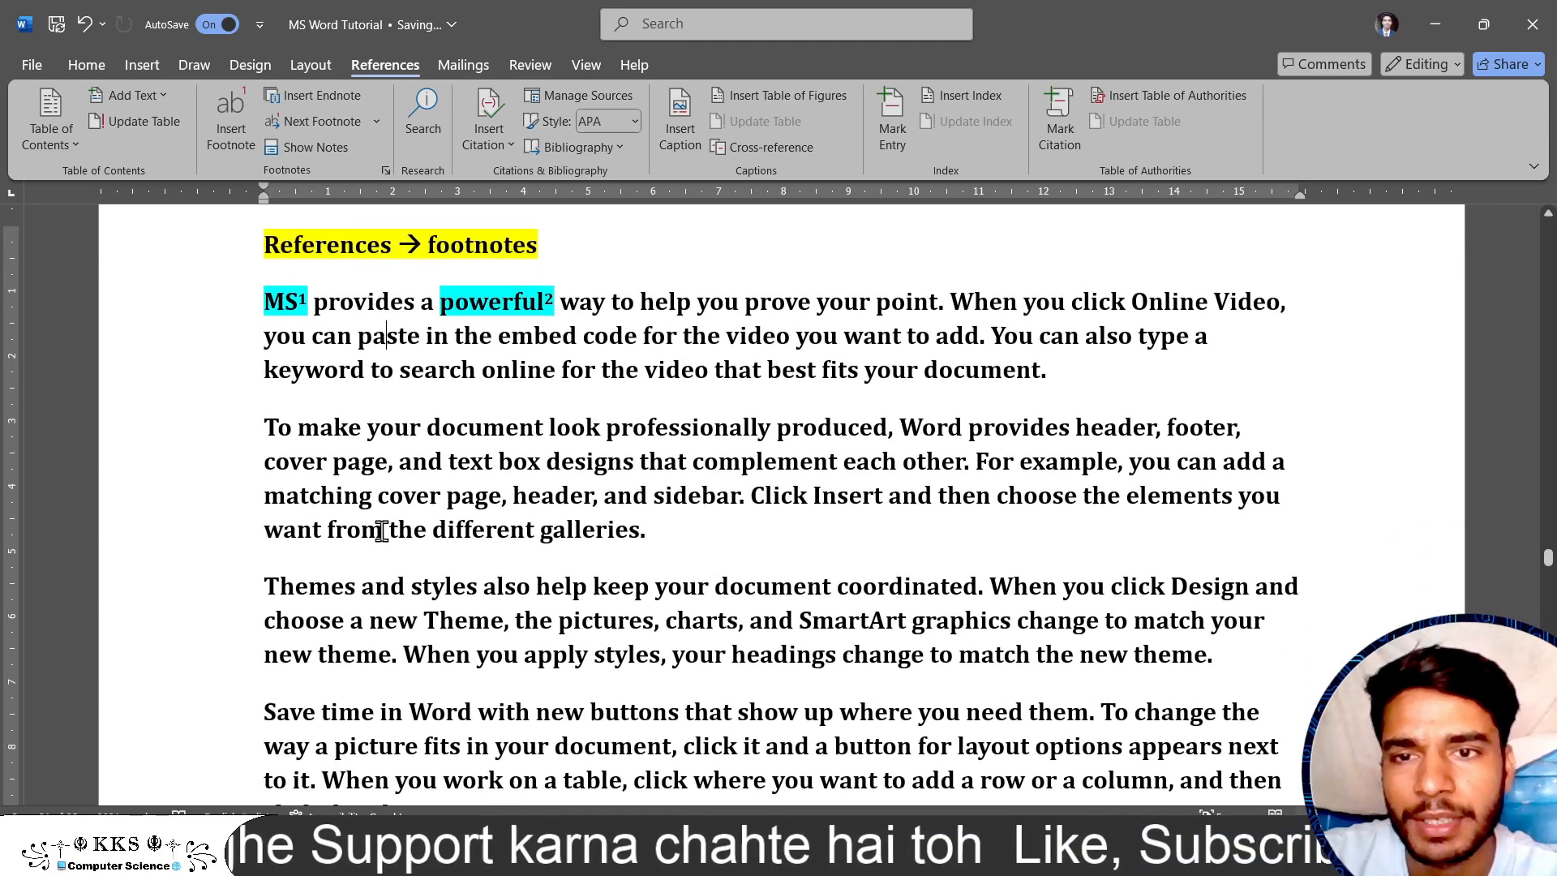
{"action": "scroll", "coordinate": [381, 531], "scroll_direction": "down", "scroll_amount": 4}
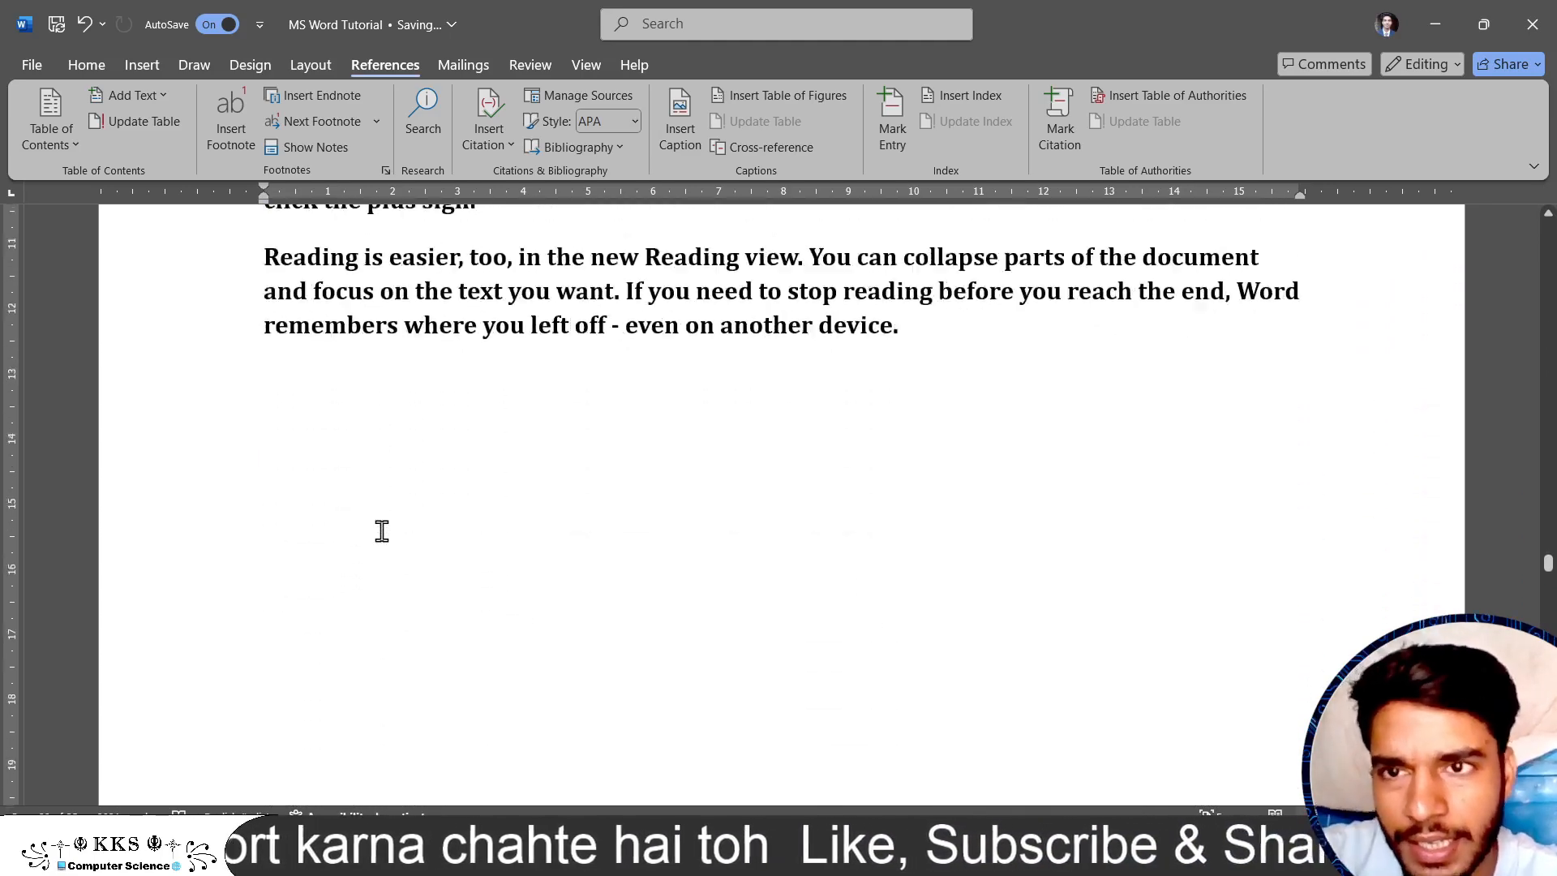
{"action": "scroll", "coordinate": [381, 531], "scroll_direction": "down", "scroll_amount": 4}
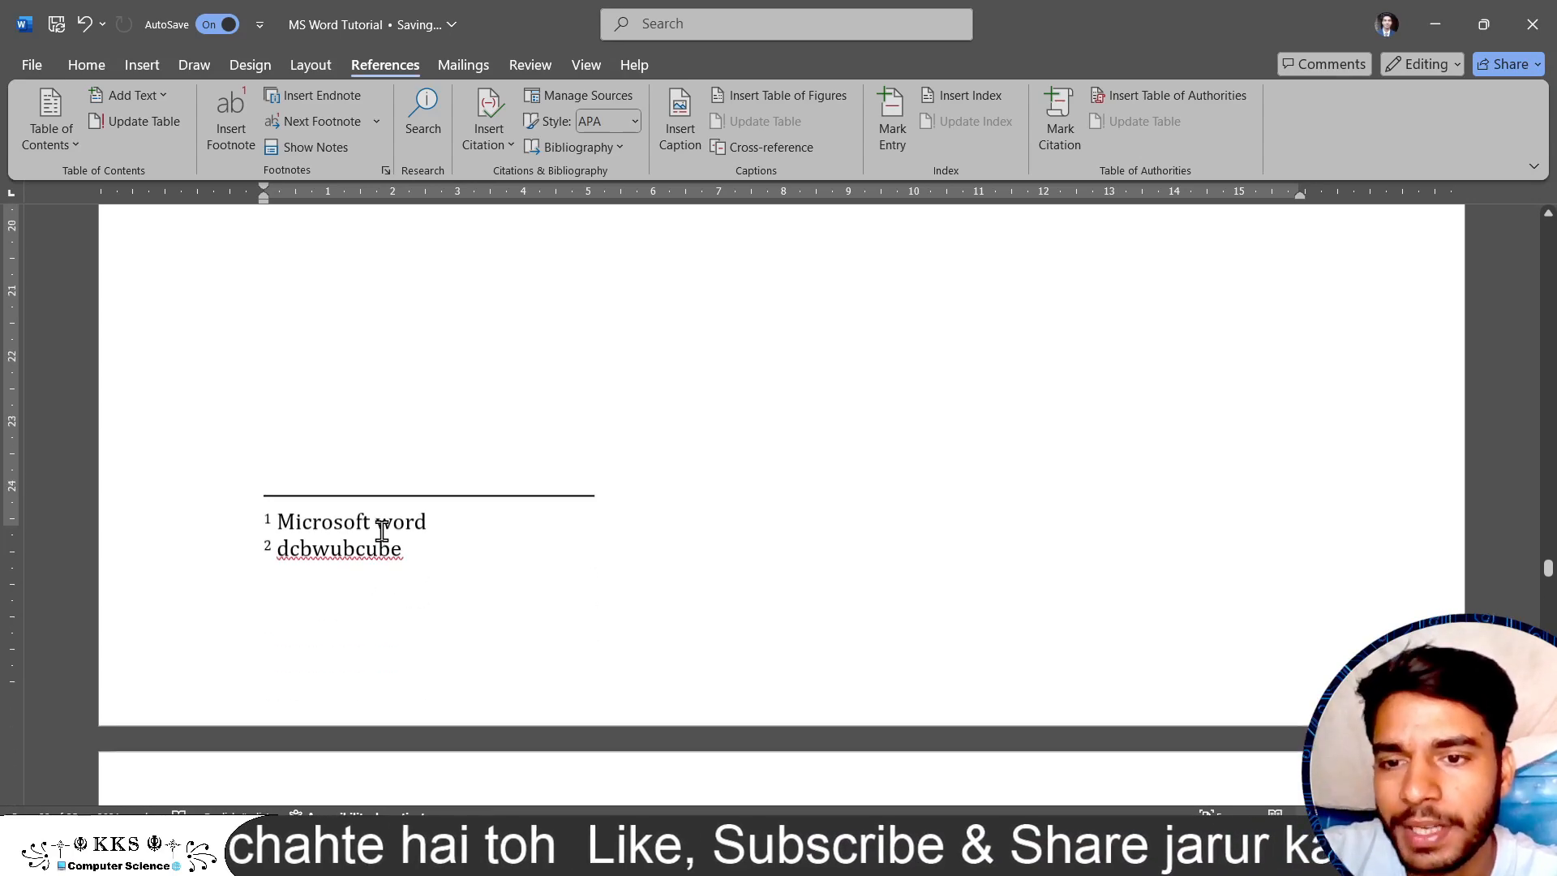
{"action": "scroll", "coordinate": [400, 581], "scroll_direction": "up", "scroll_amount": 10}
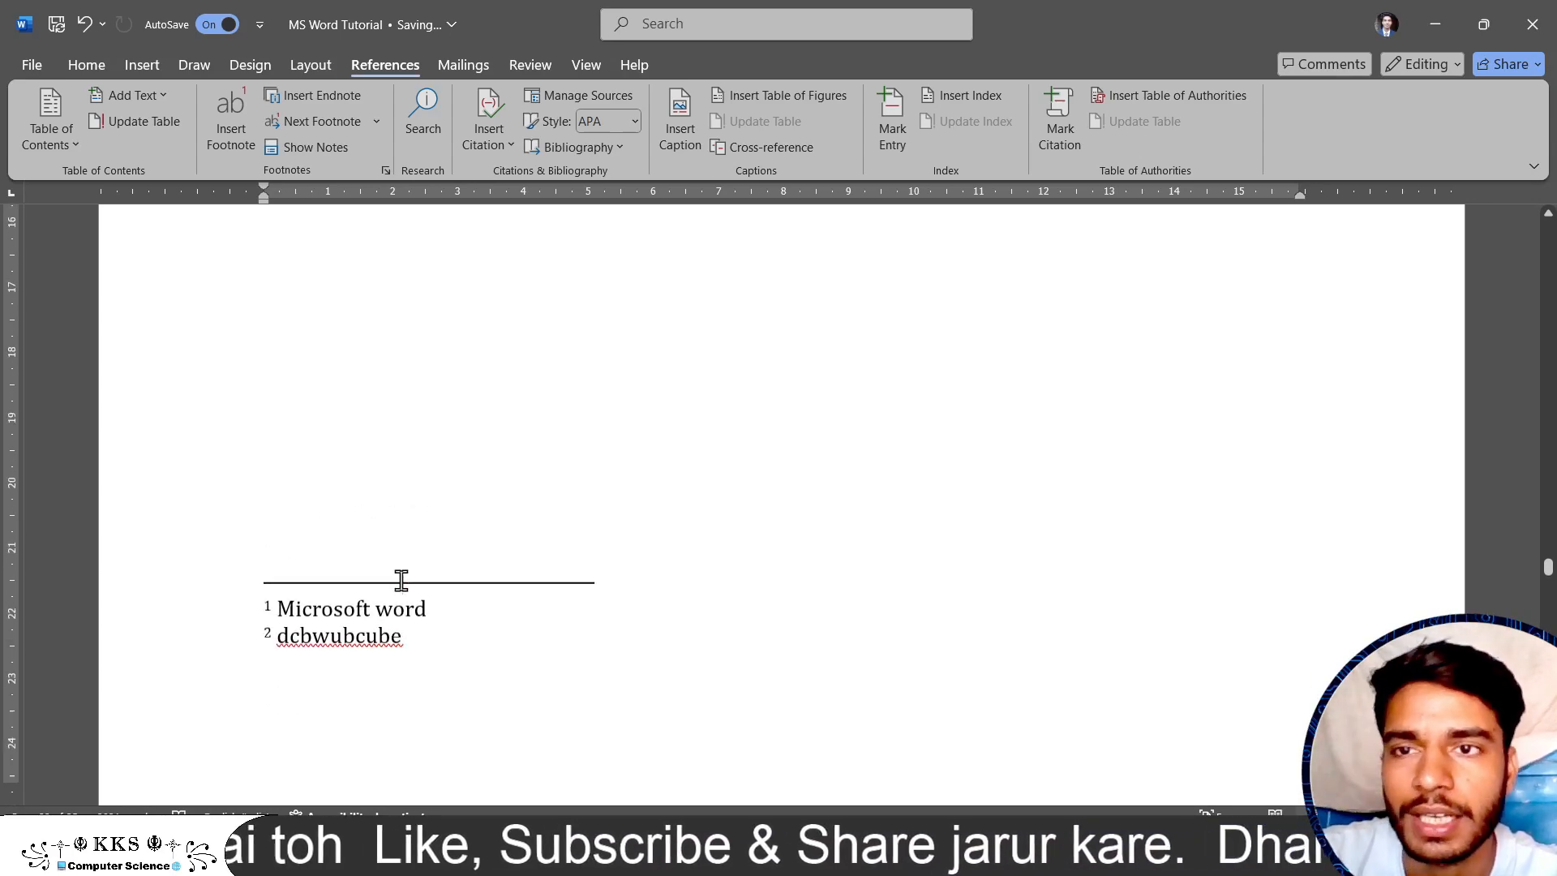
{"action": "scroll", "coordinate": [400, 581], "scroll_direction": "up", "scroll_amount": 5}
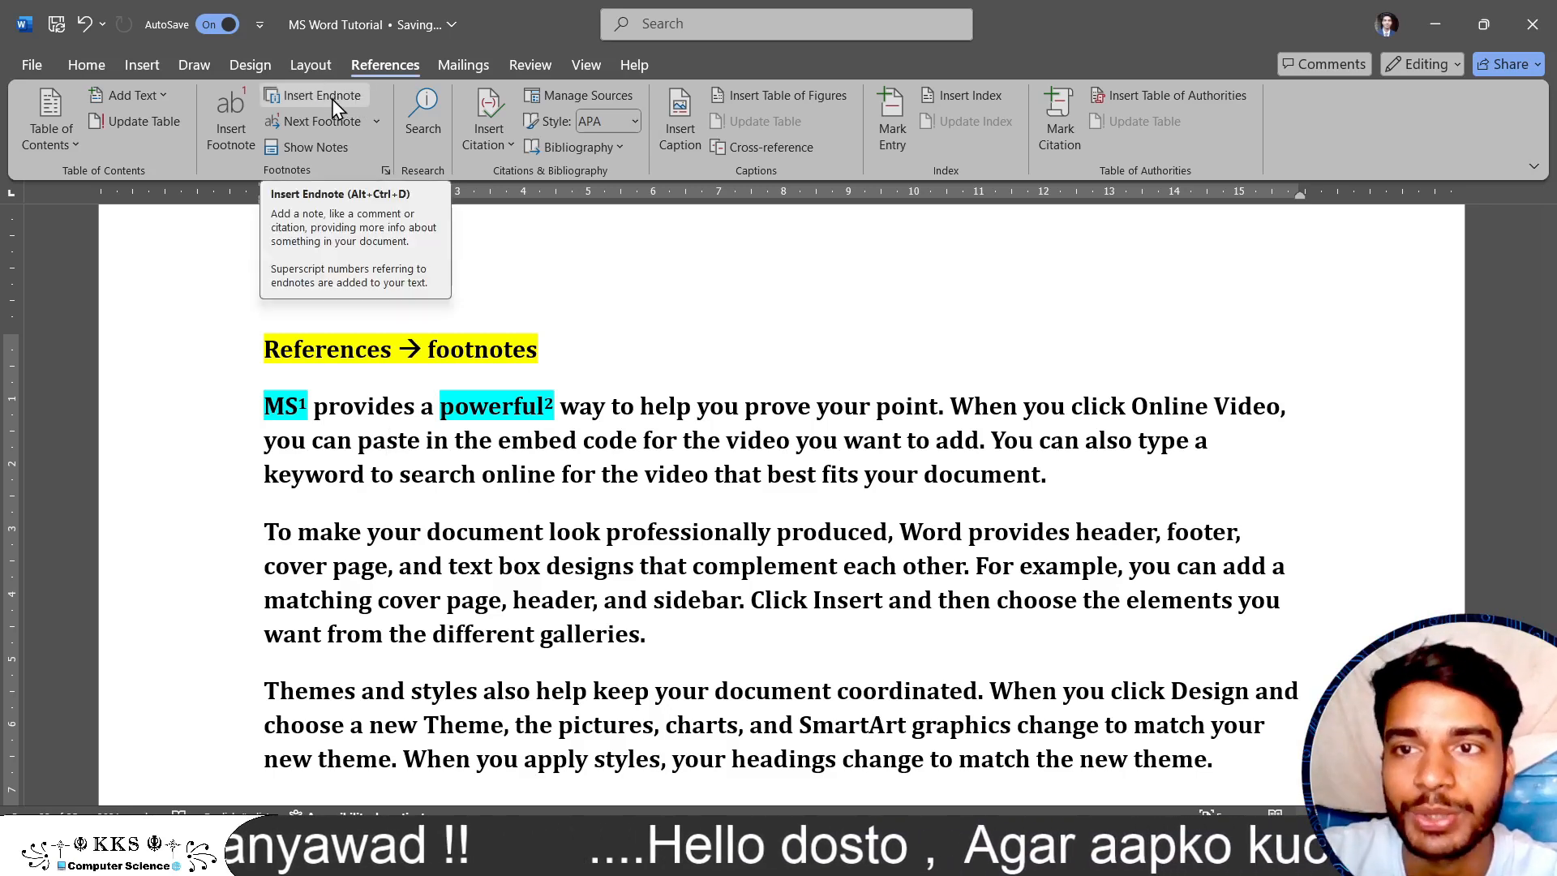
{"action": "left_click", "coordinate": [606, 533]}
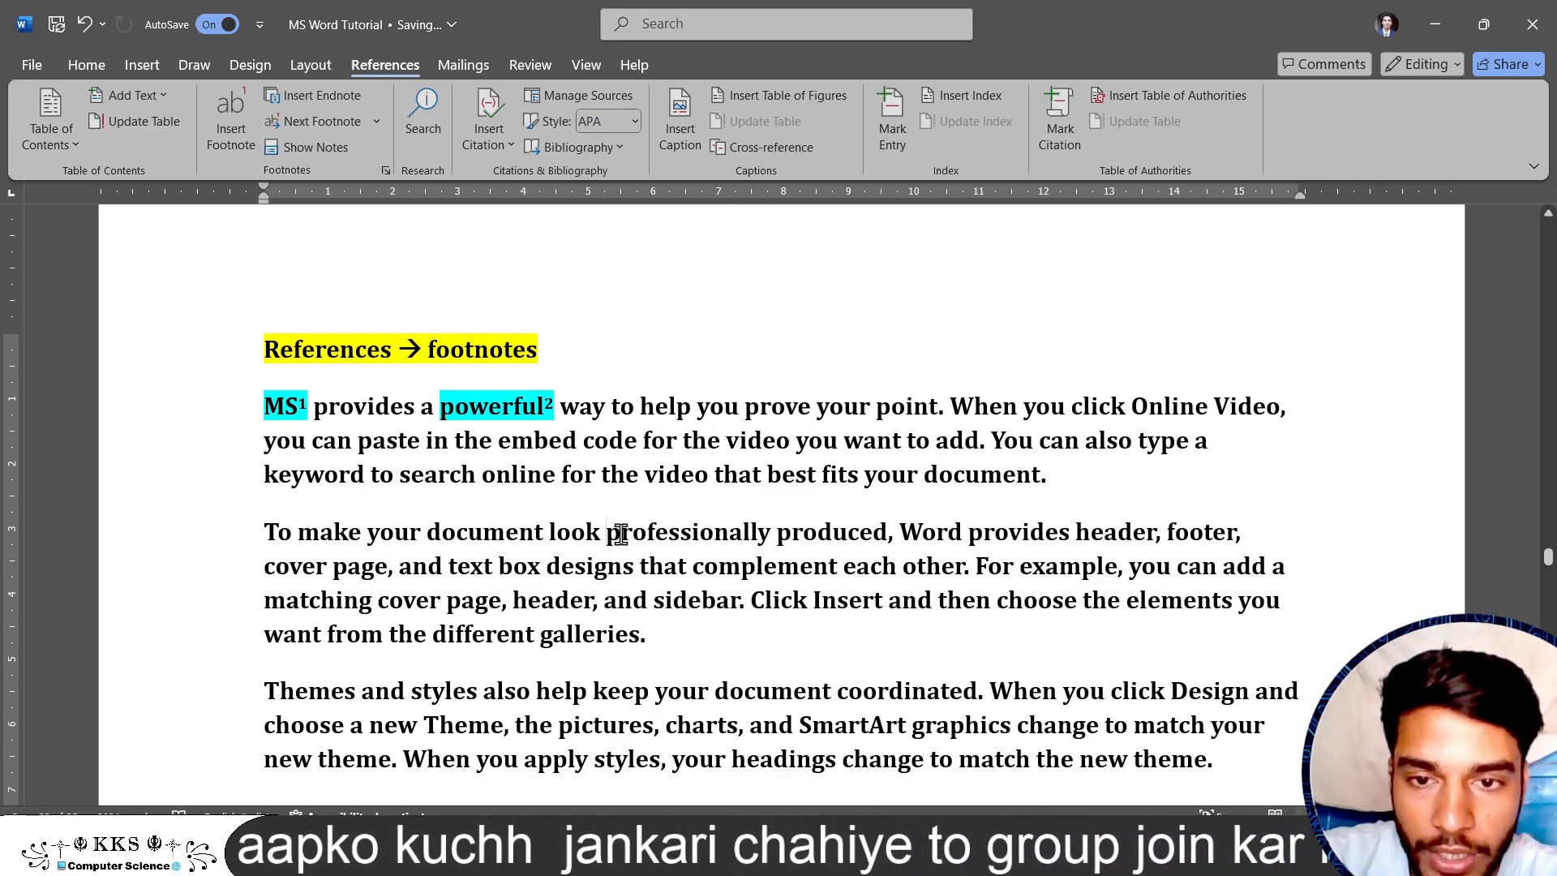
{"action": "left_click_drag", "start_coordinate": [621, 533], "coordinate": [770, 529]}
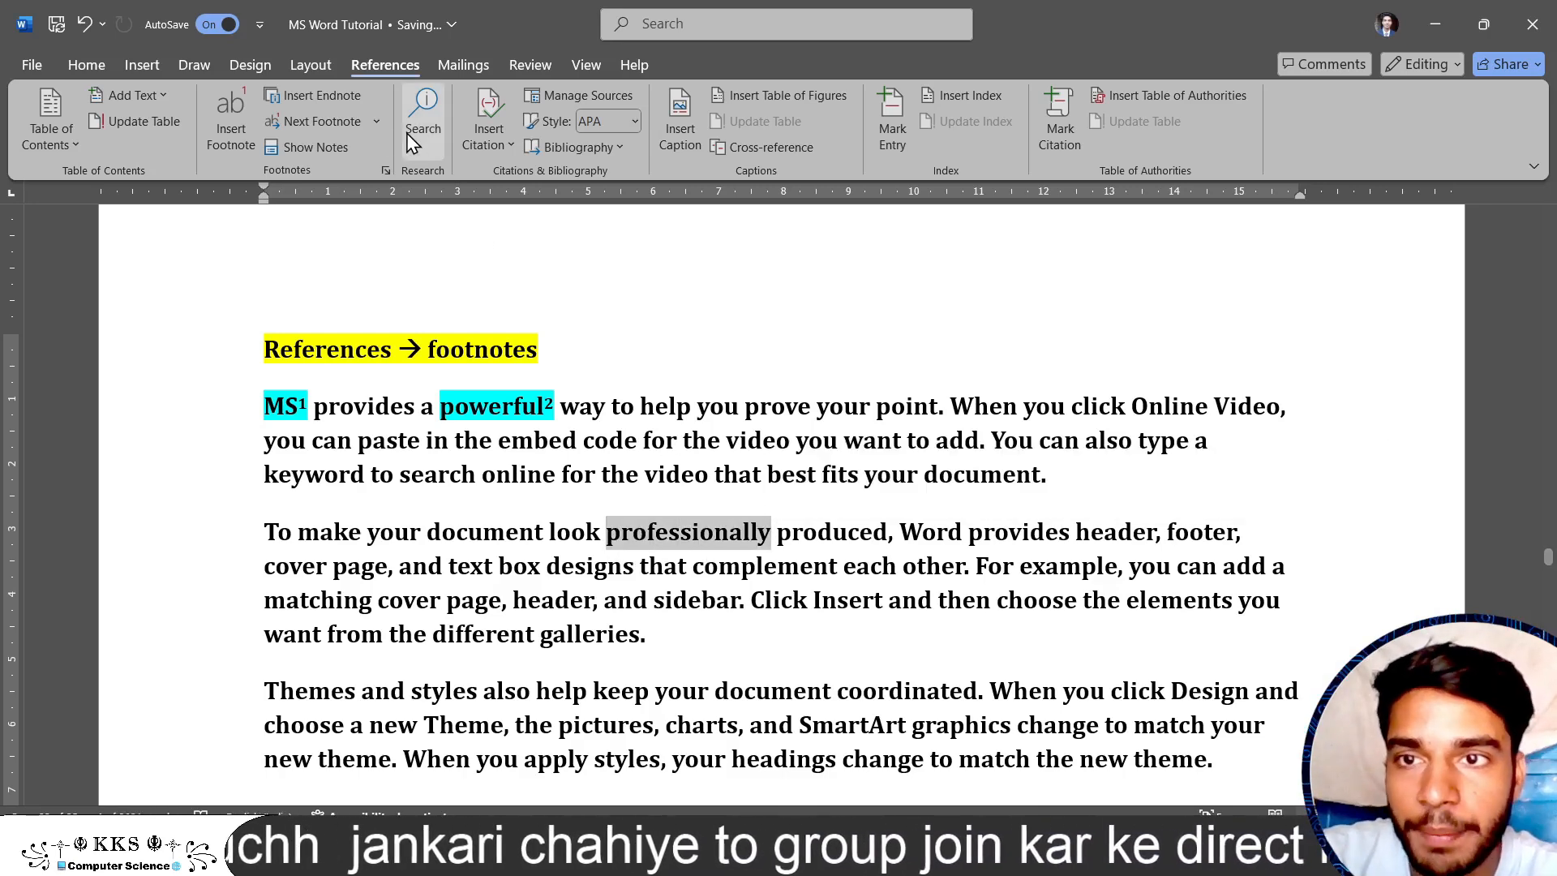
{"action": "left_click", "coordinate": [339, 100]}
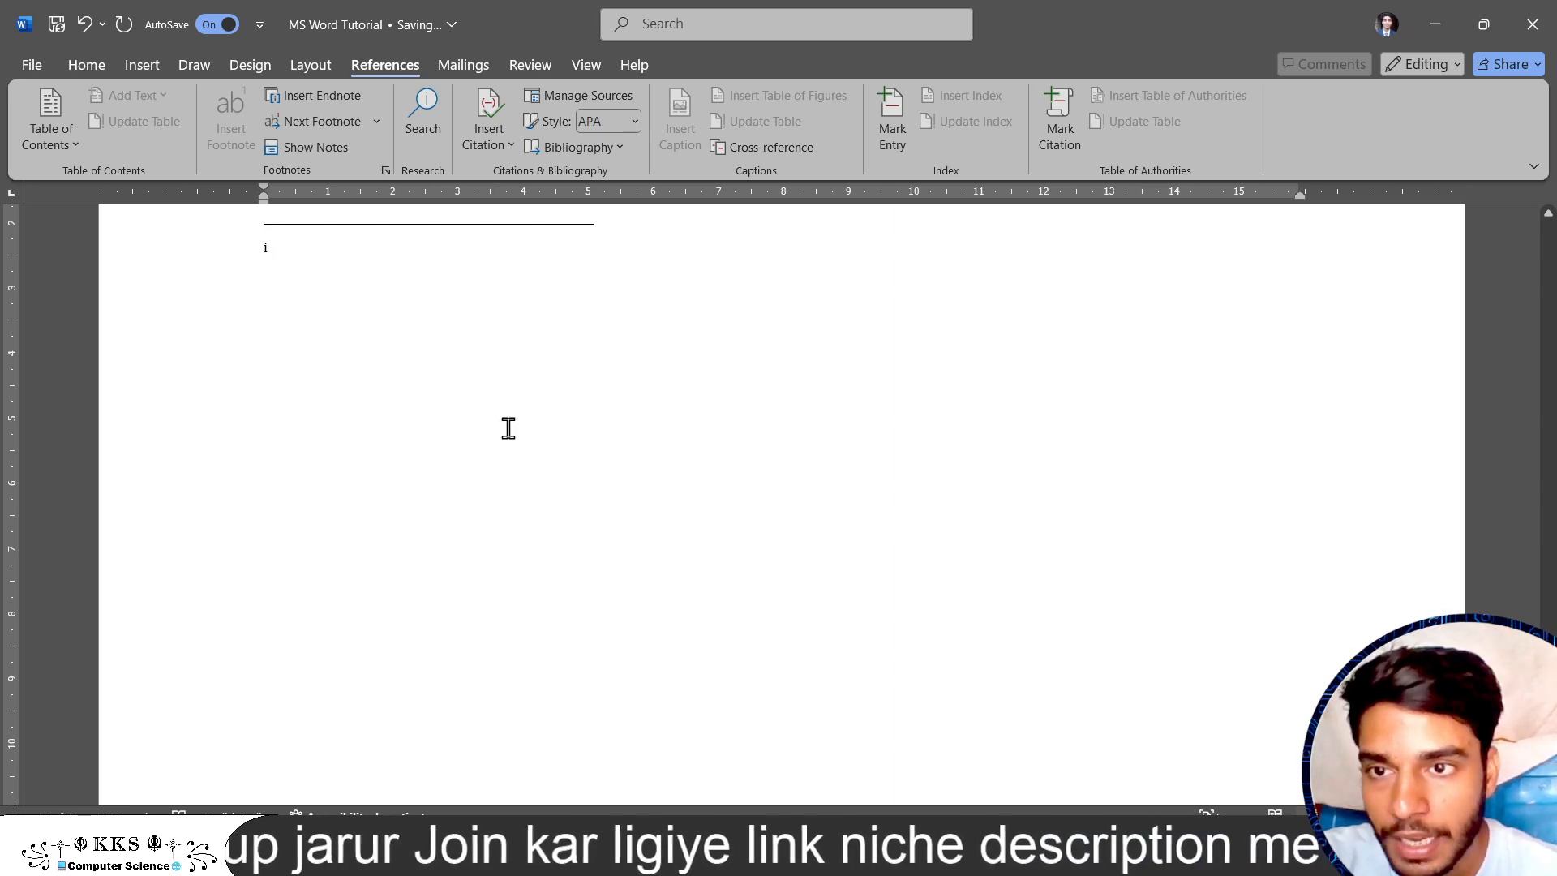
{"action": "type", "text": "dchwicbiwbciwb"}
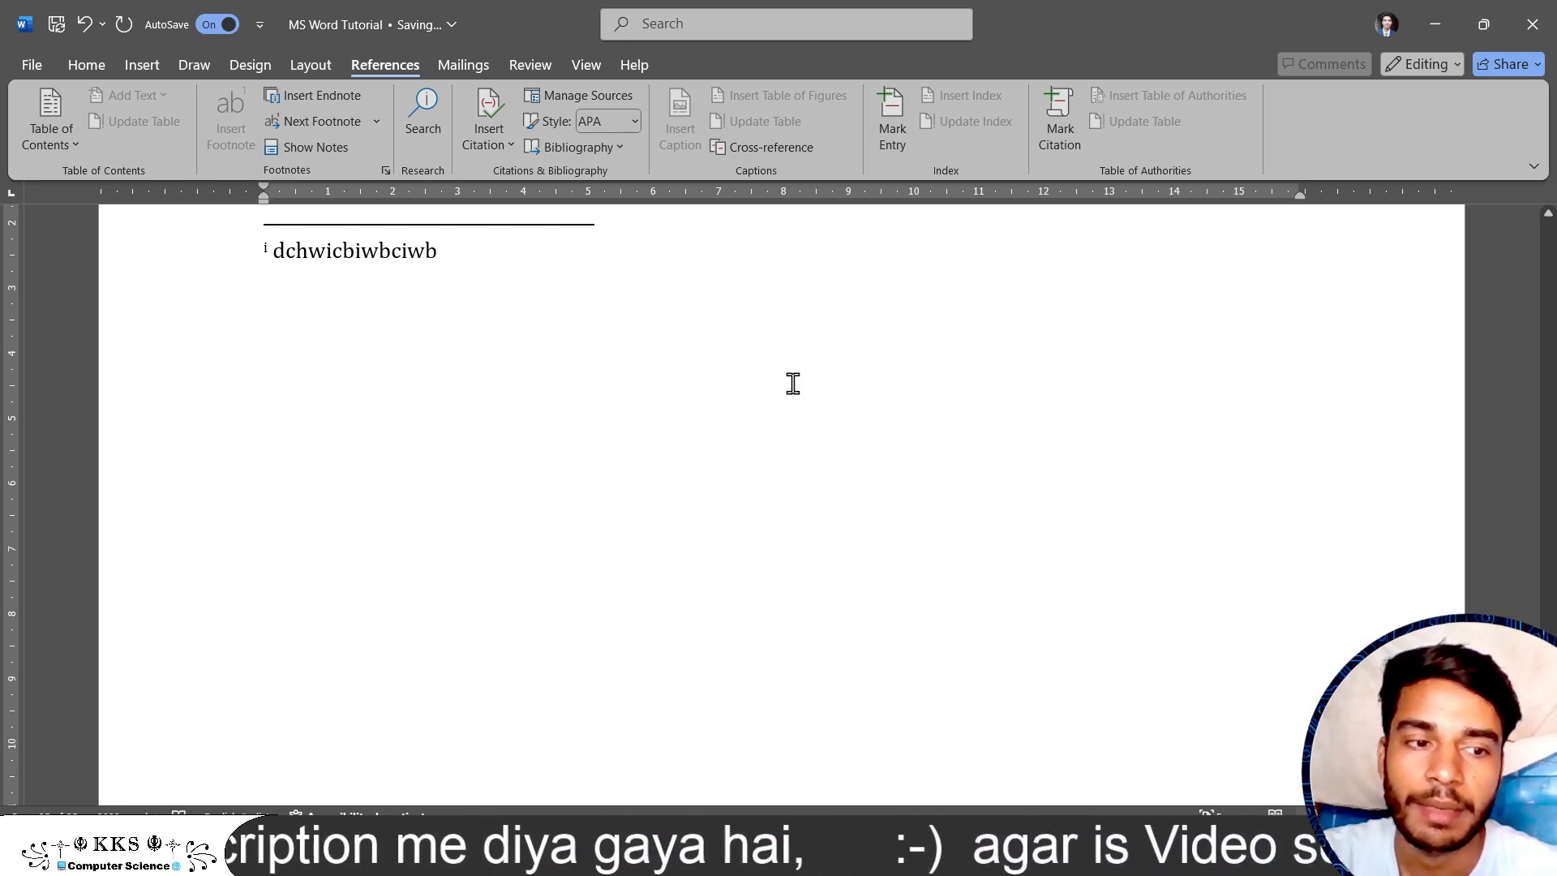
Return to the second sample paragraph and highlight "professionally" with its endnote mark in turquoise.
{"action": "left_click_drag", "start_coordinate": [1547, 766], "coordinate": [1538, 561]}
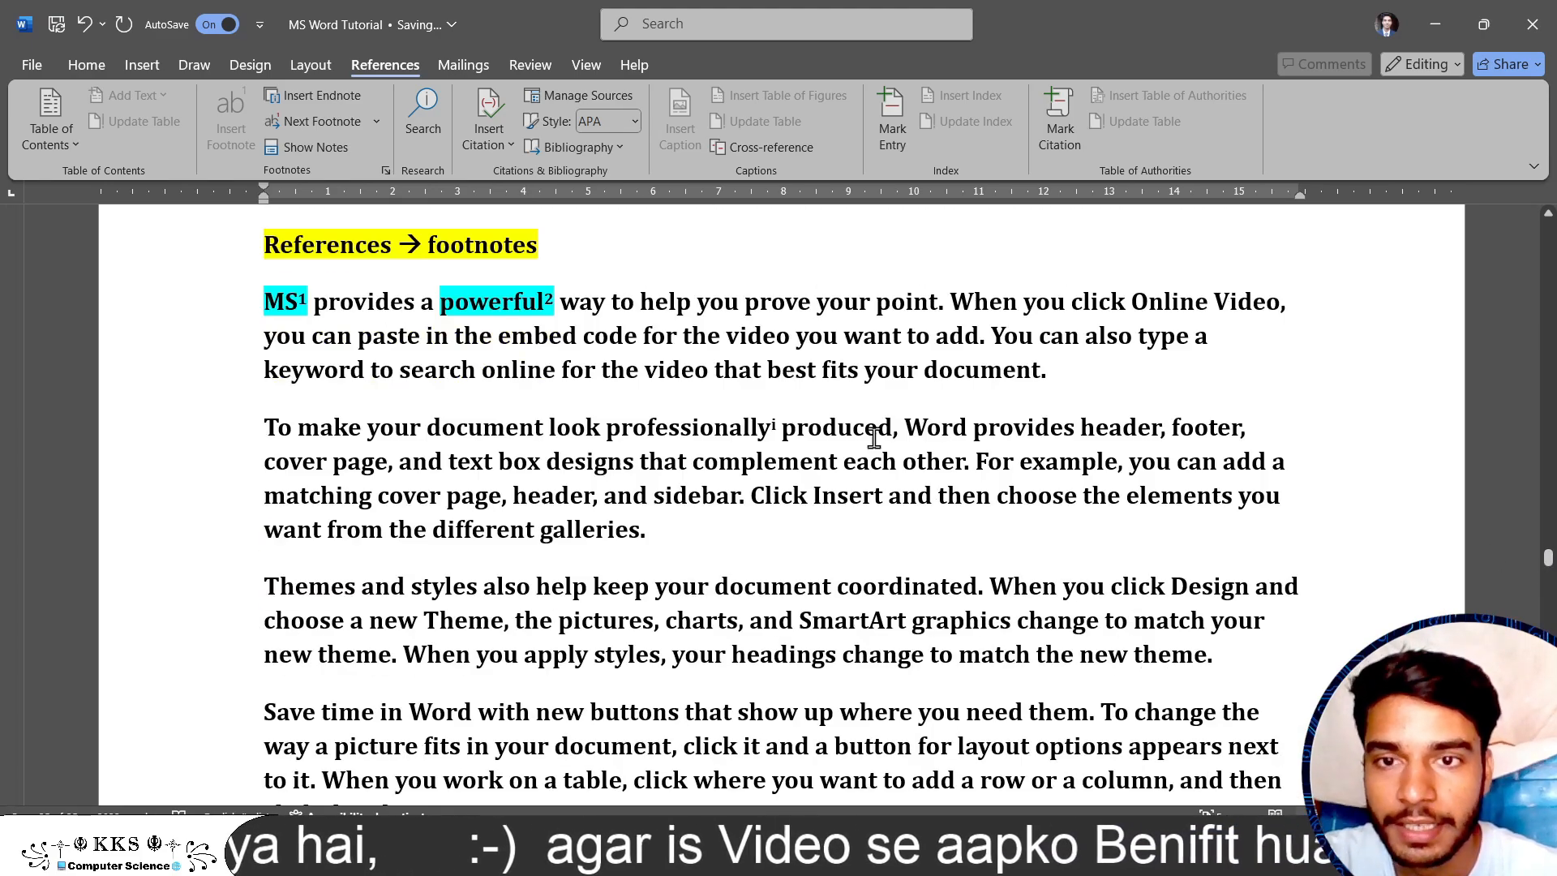
{"action": "left_click", "coordinate": [778, 429]}
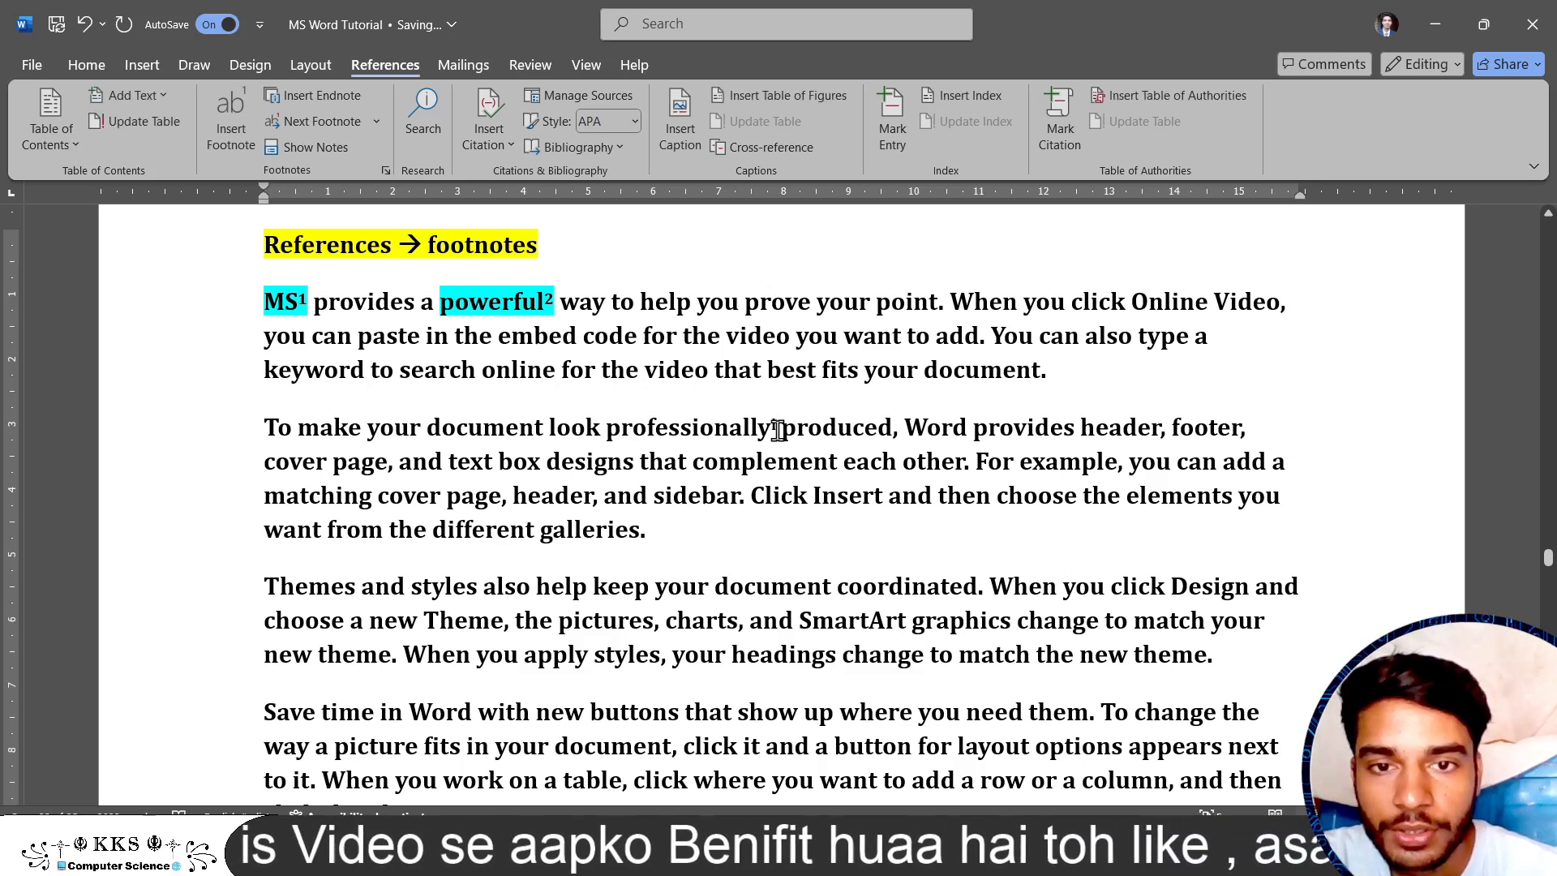
{"action": "double_click", "coordinate": [778, 429]}
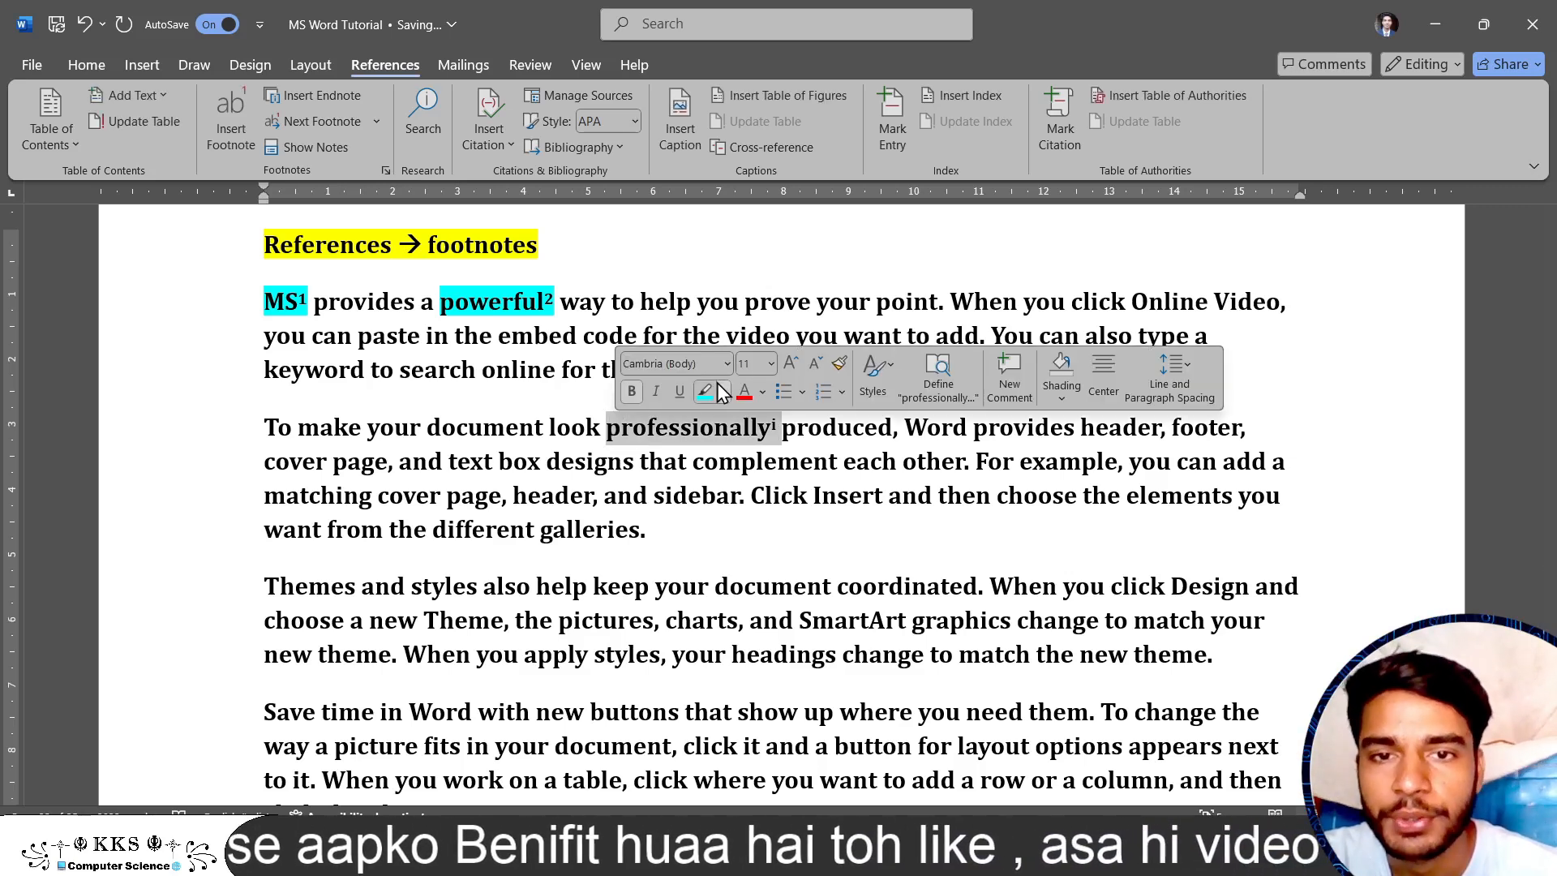
{"action": "left_click", "coordinate": [705, 390]}
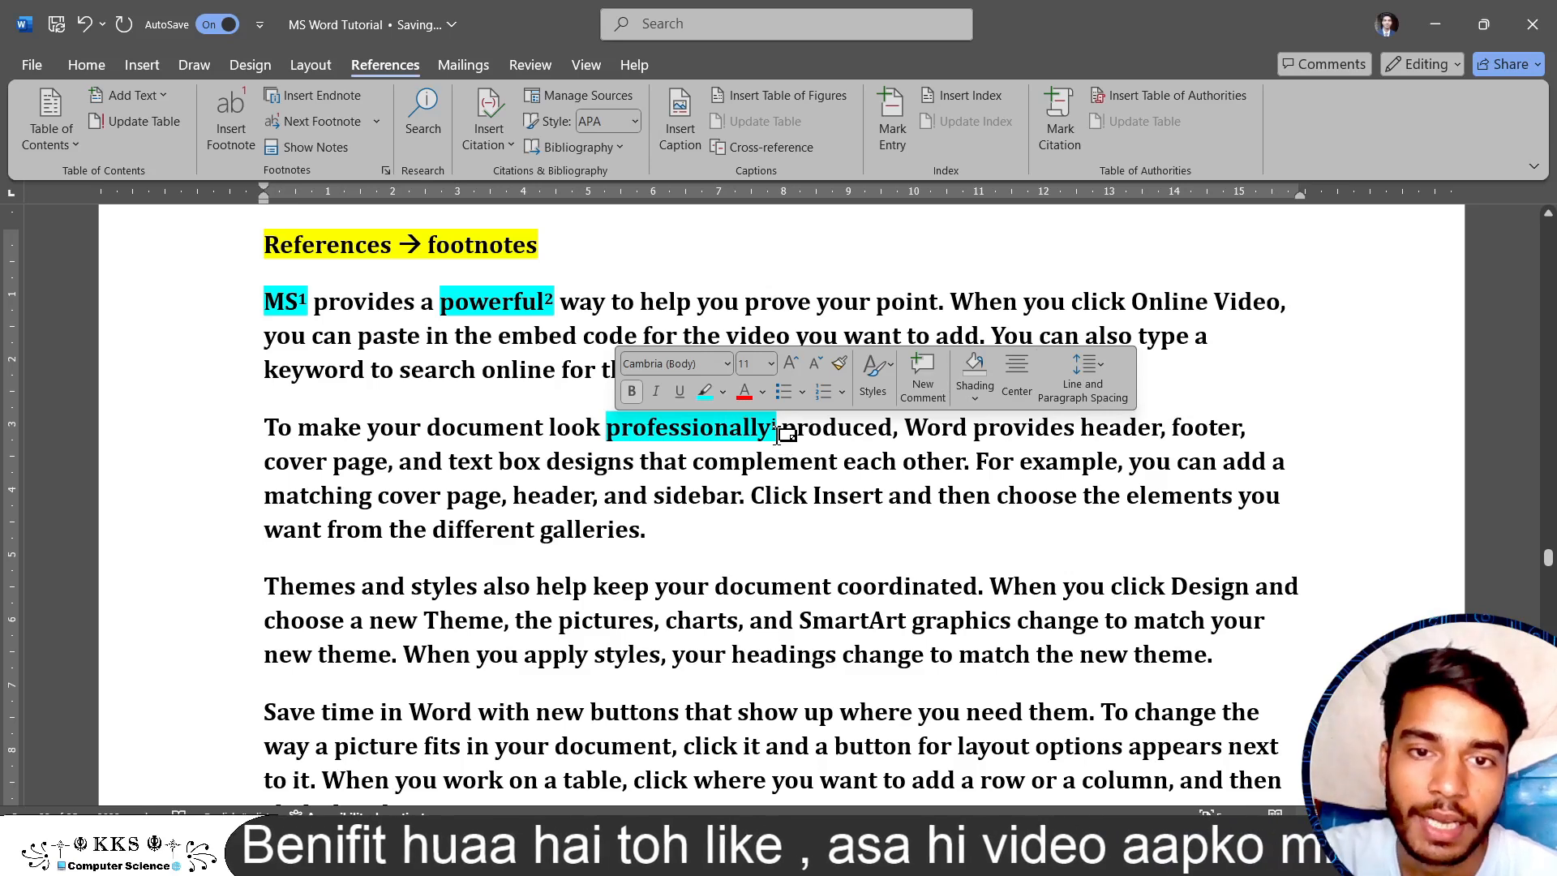
{"action": "mouse_move", "coordinate": [775, 420]}
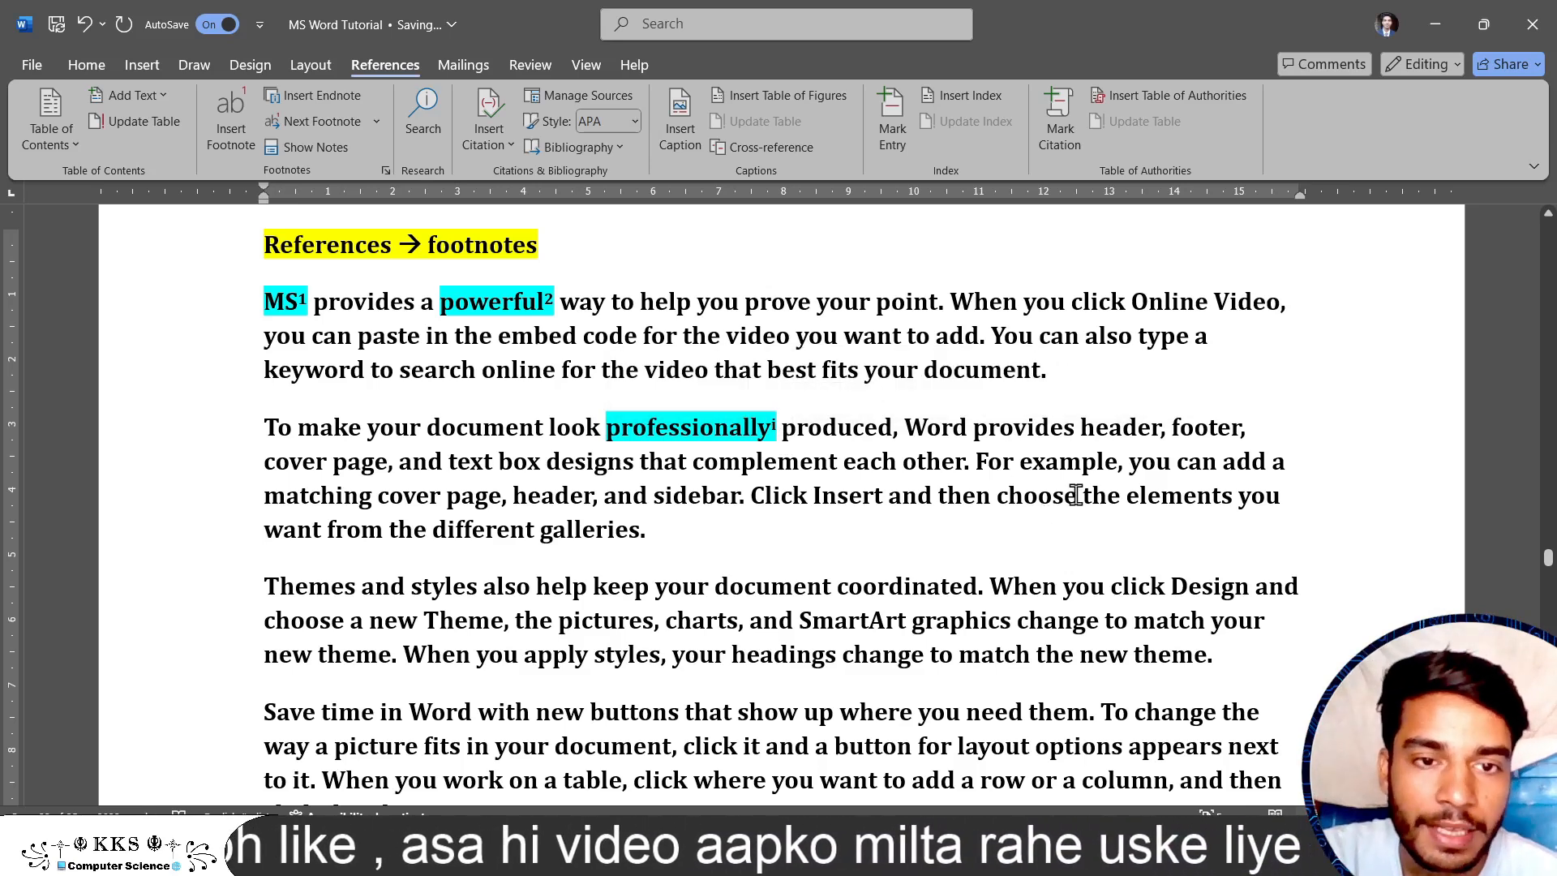
Insert an endnote for the words "then choose" in the second sample paragraph, with the note text "xisxibibix".
{"action": "left_click_drag", "start_coordinate": [1079, 495], "coordinate": [941, 496]}
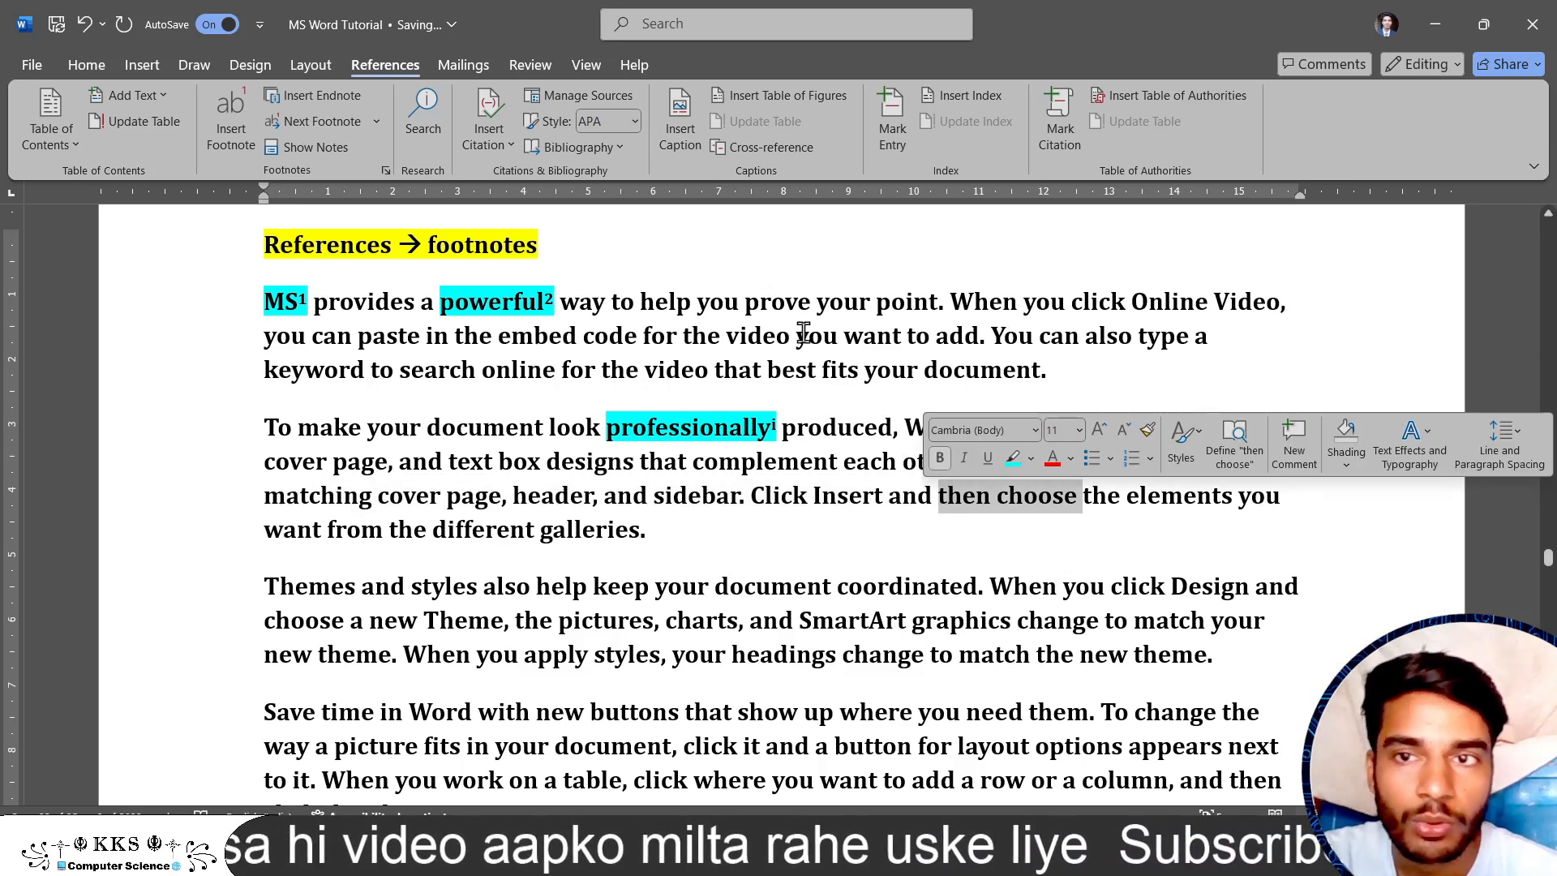
{"action": "left_click", "coordinate": [308, 90]}
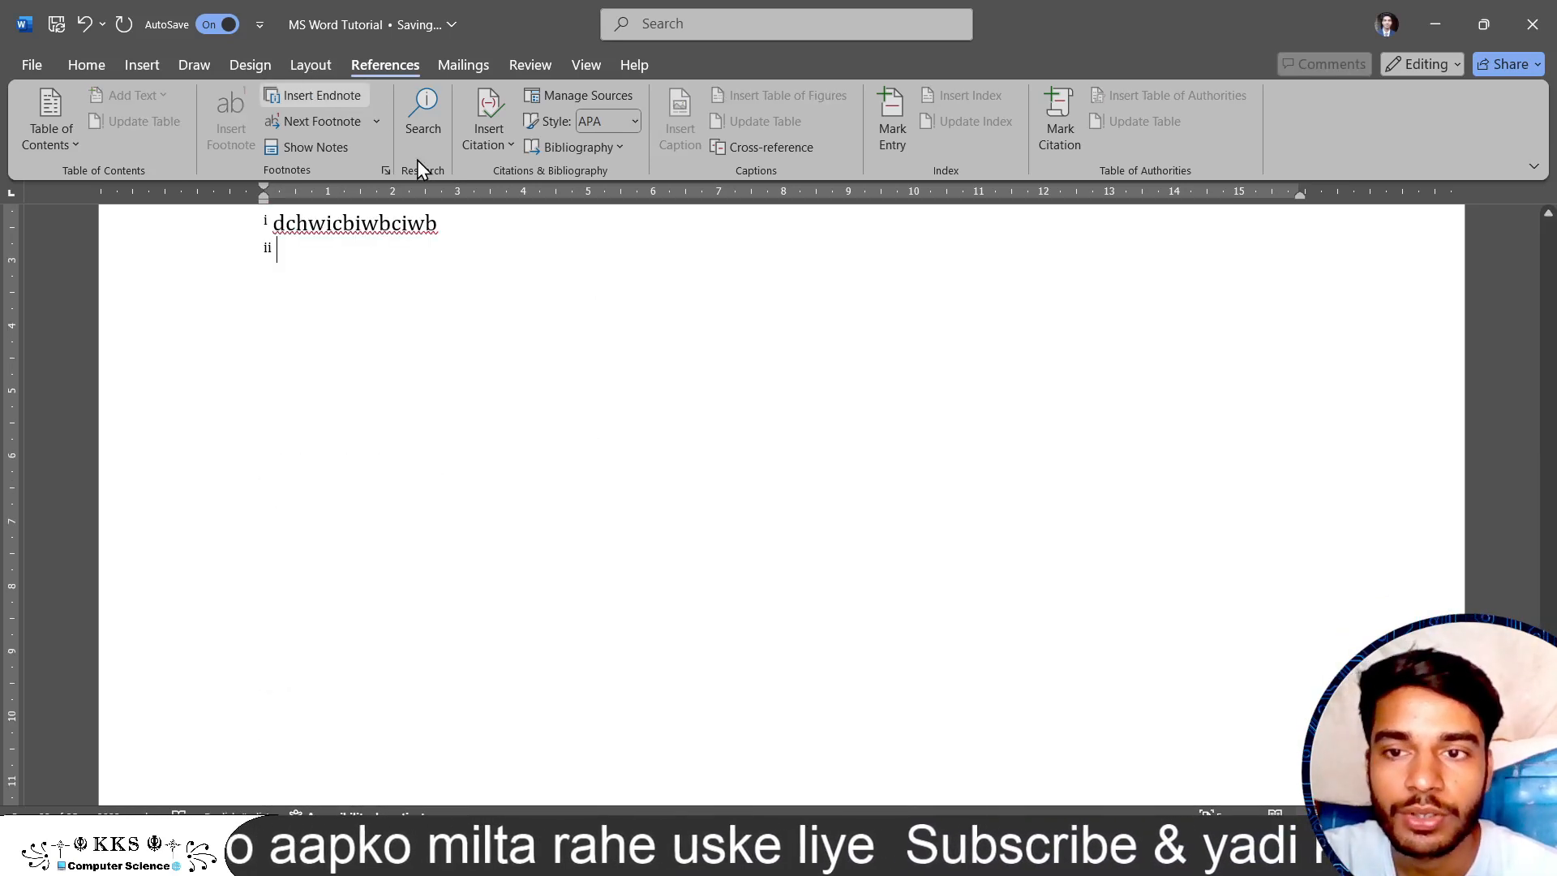
{"action": "type", "text": "xisxibibix"}
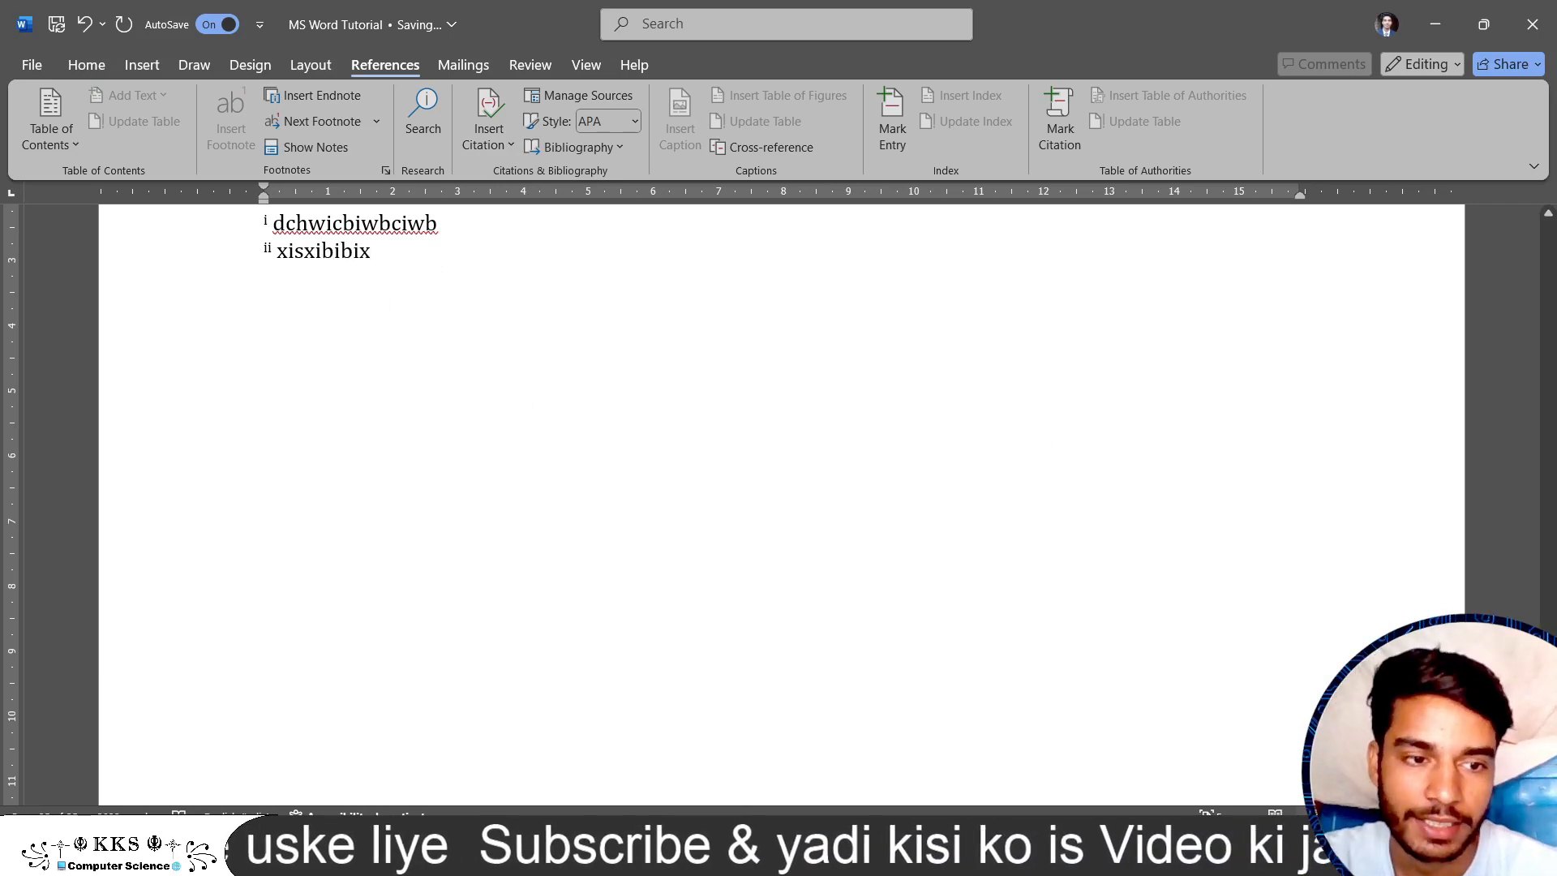
Return to the second sample paragraph and highlight "then choose" with its endnote mark in turquoise.
{"action": "scroll", "coordinate": [782, 504], "scroll_direction": "up", "scroll_amount": 20}
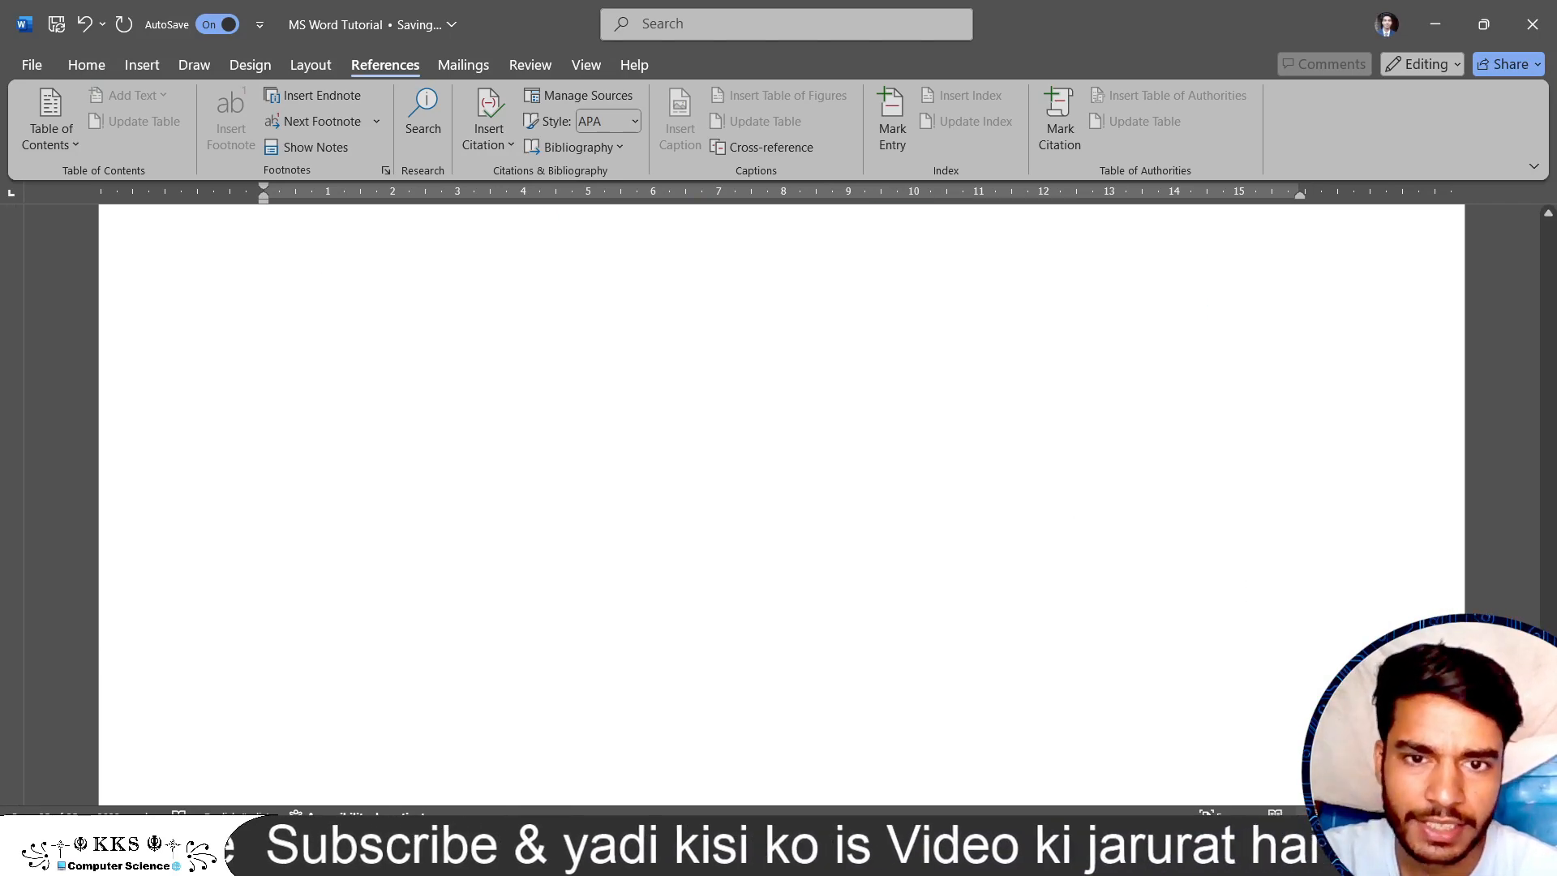
{"action": "scroll", "coordinate": [782, 505], "scroll_direction": "up", "scroll_amount": 20}
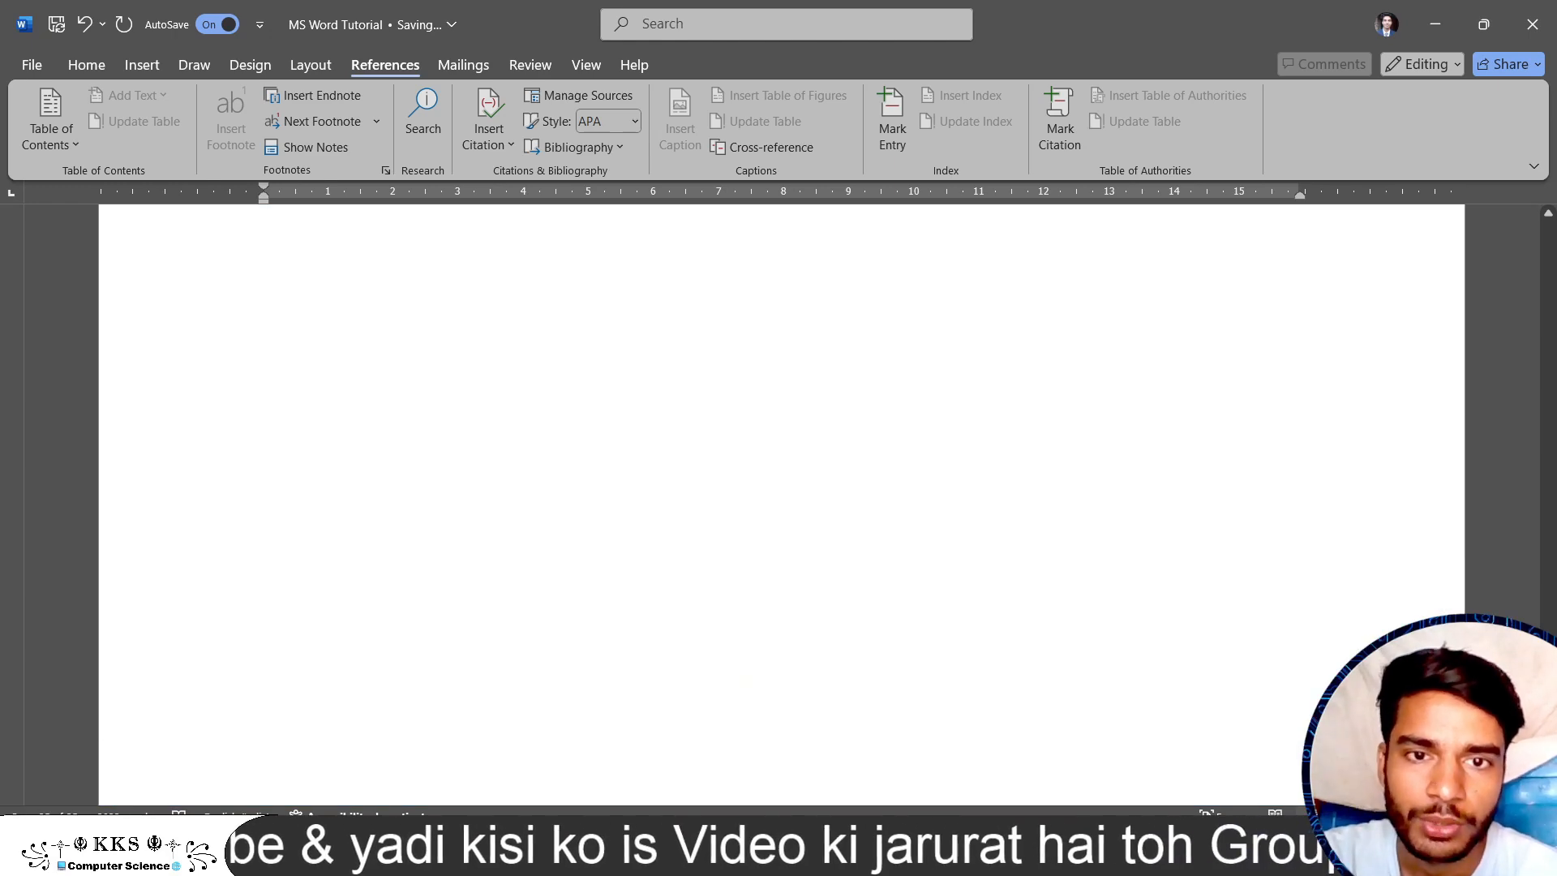
{"action": "scroll", "coordinate": [782, 505], "scroll_direction": "up", "scroll_amount": 3}
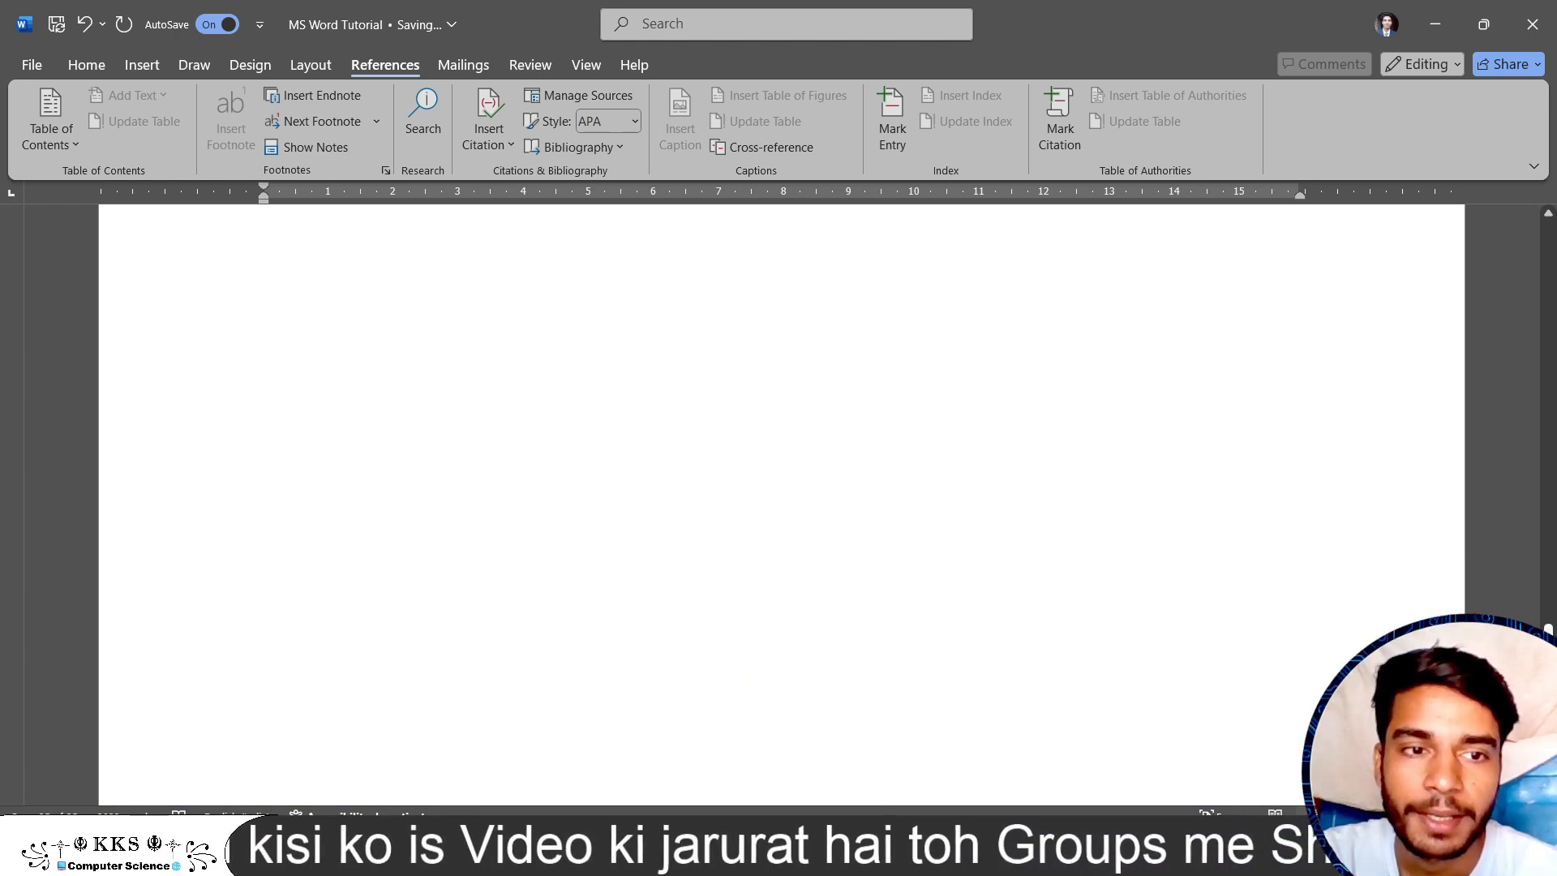
{"action": "left_click_drag", "start_coordinate": [1535, 621], "coordinate": [1543, 573]}
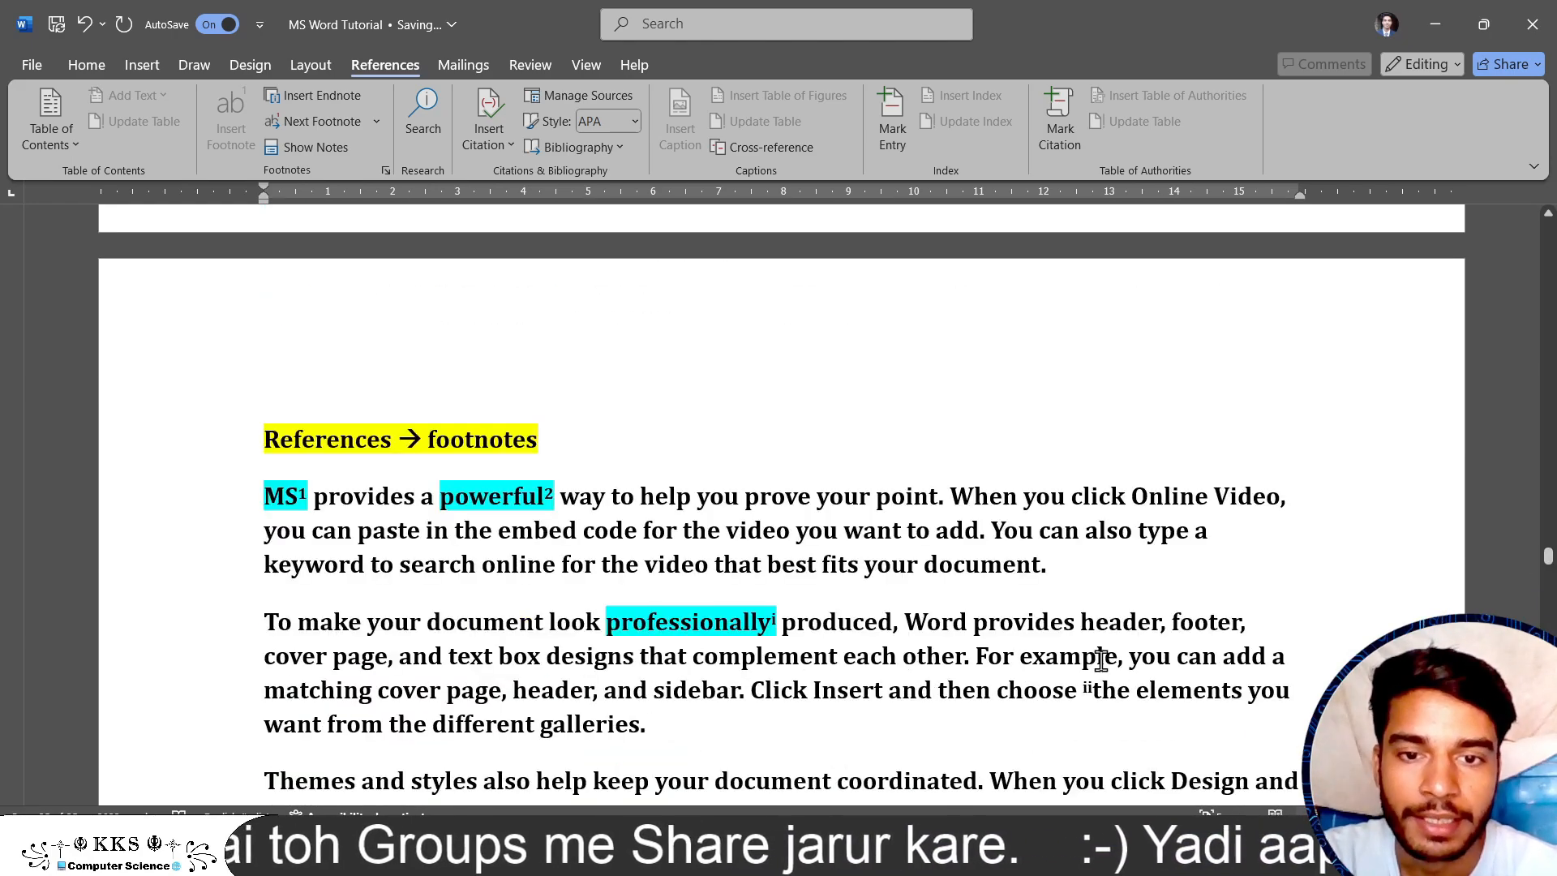
{"action": "scroll", "coordinate": [1100, 661], "scroll_direction": "down", "scroll_amount": 2}
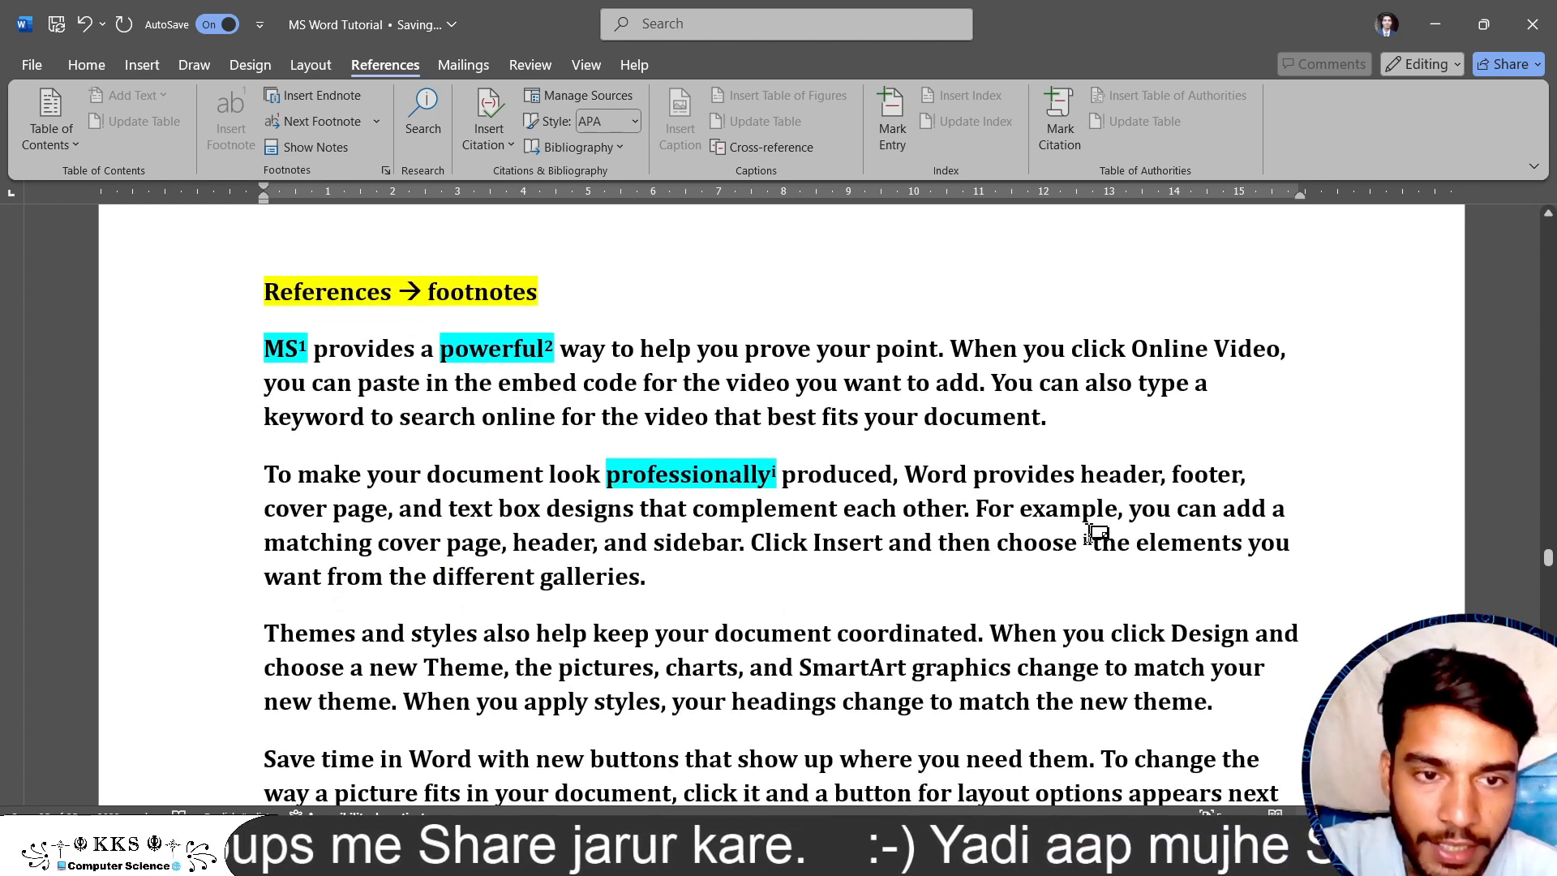
{"action": "left_click_drag", "start_coordinate": [1096, 541], "coordinate": [939, 541]}
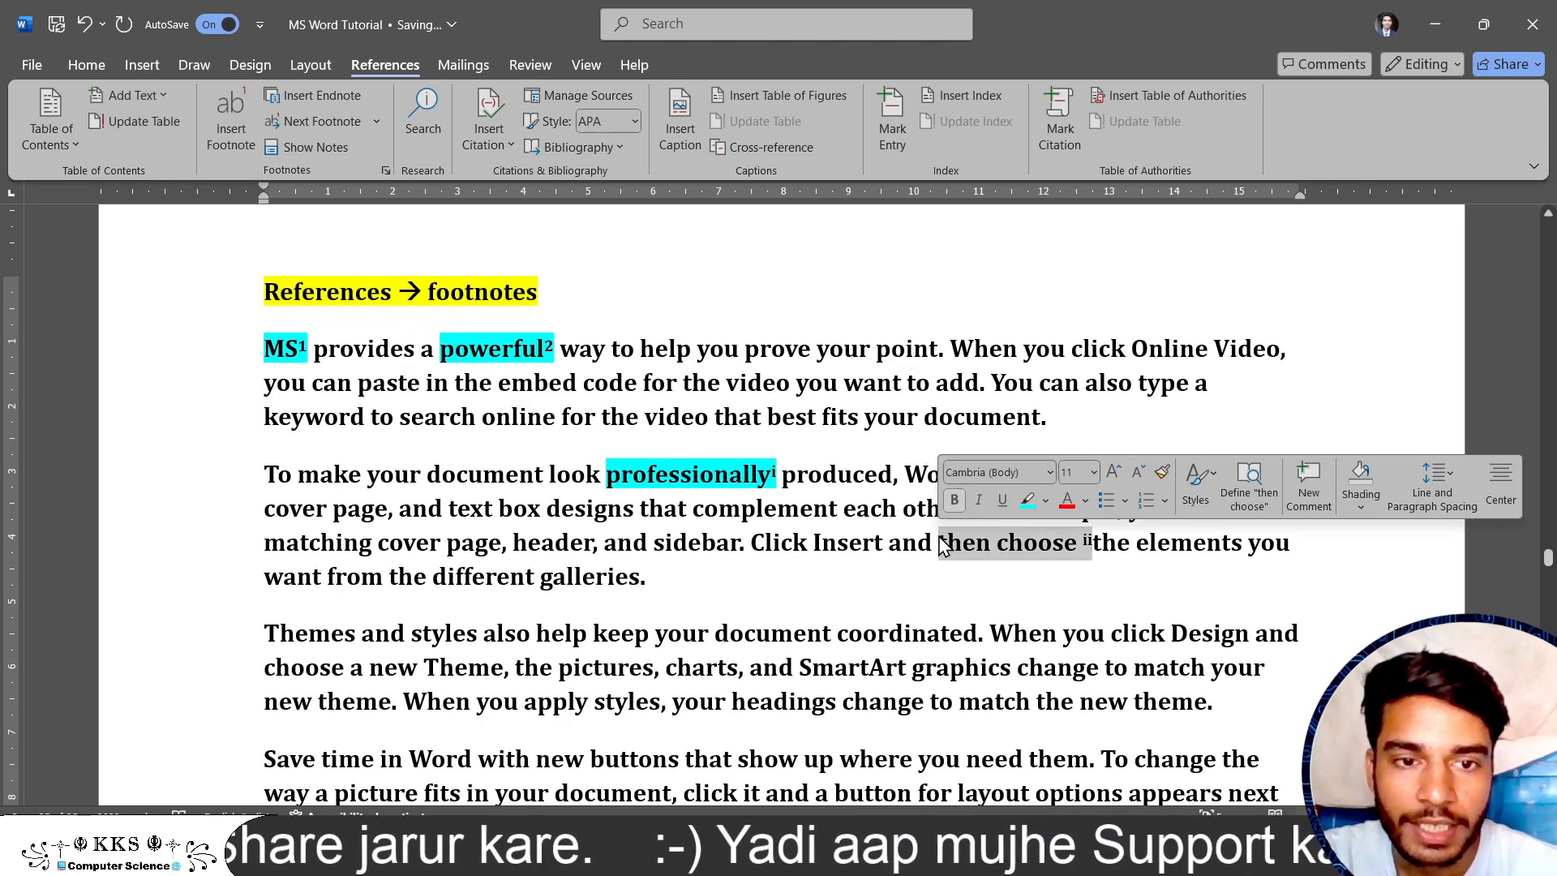
{"action": "left_click", "coordinate": [1028, 500]}
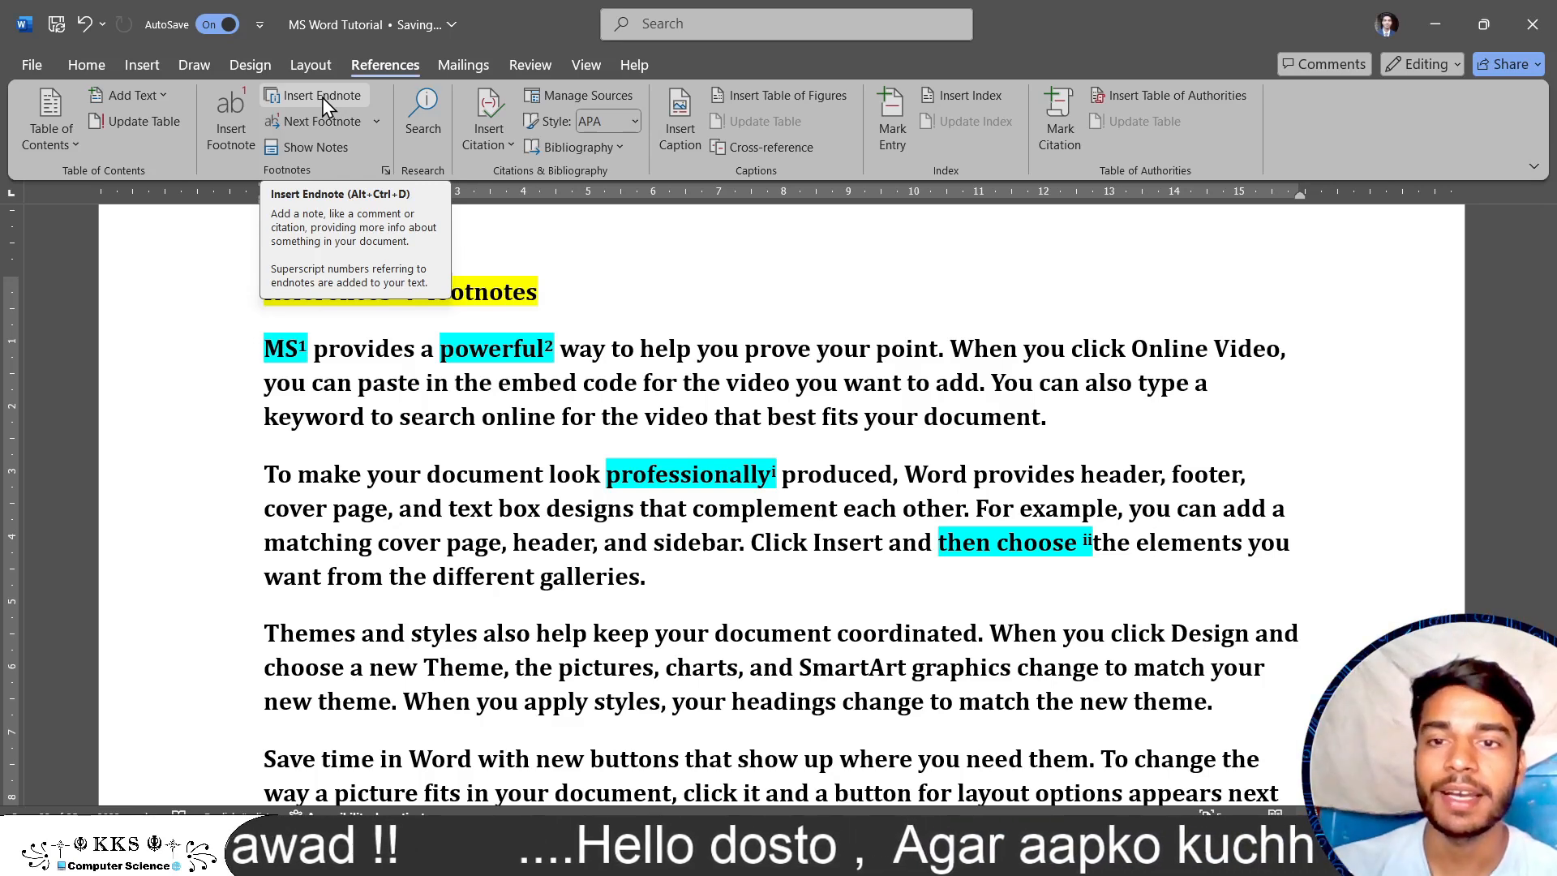
{"action": "left_click", "coordinate": [416, 468]}
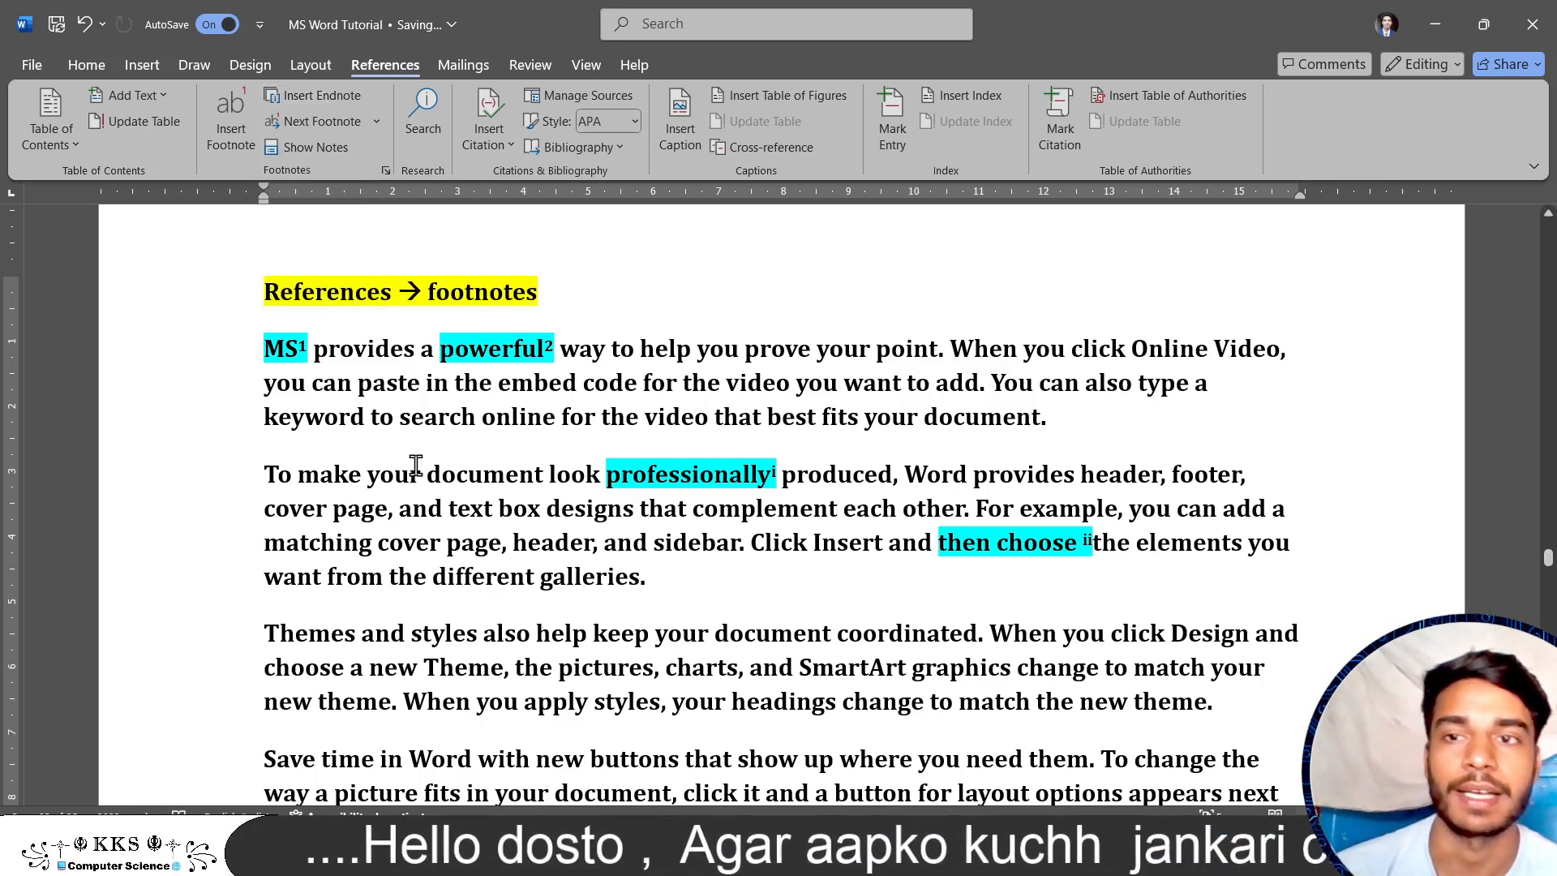
Jump to the previous footnote mark and on to the next endnote mark in the sample paragraphs.
{"action": "left_click", "coordinate": [376, 123]}
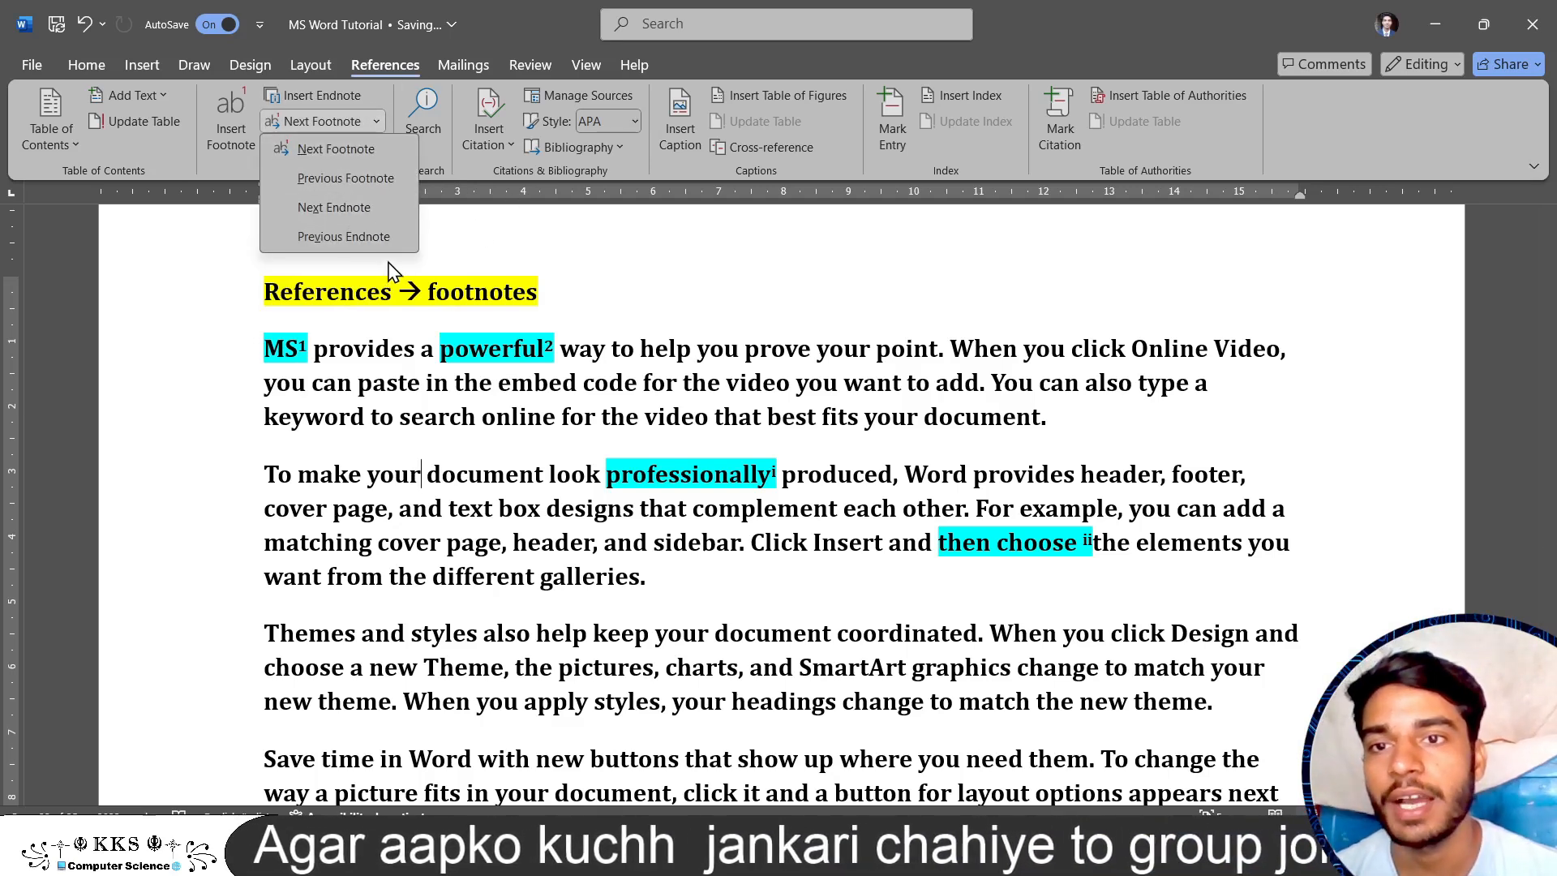
{"action": "left_click", "coordinate": [343, 182]}
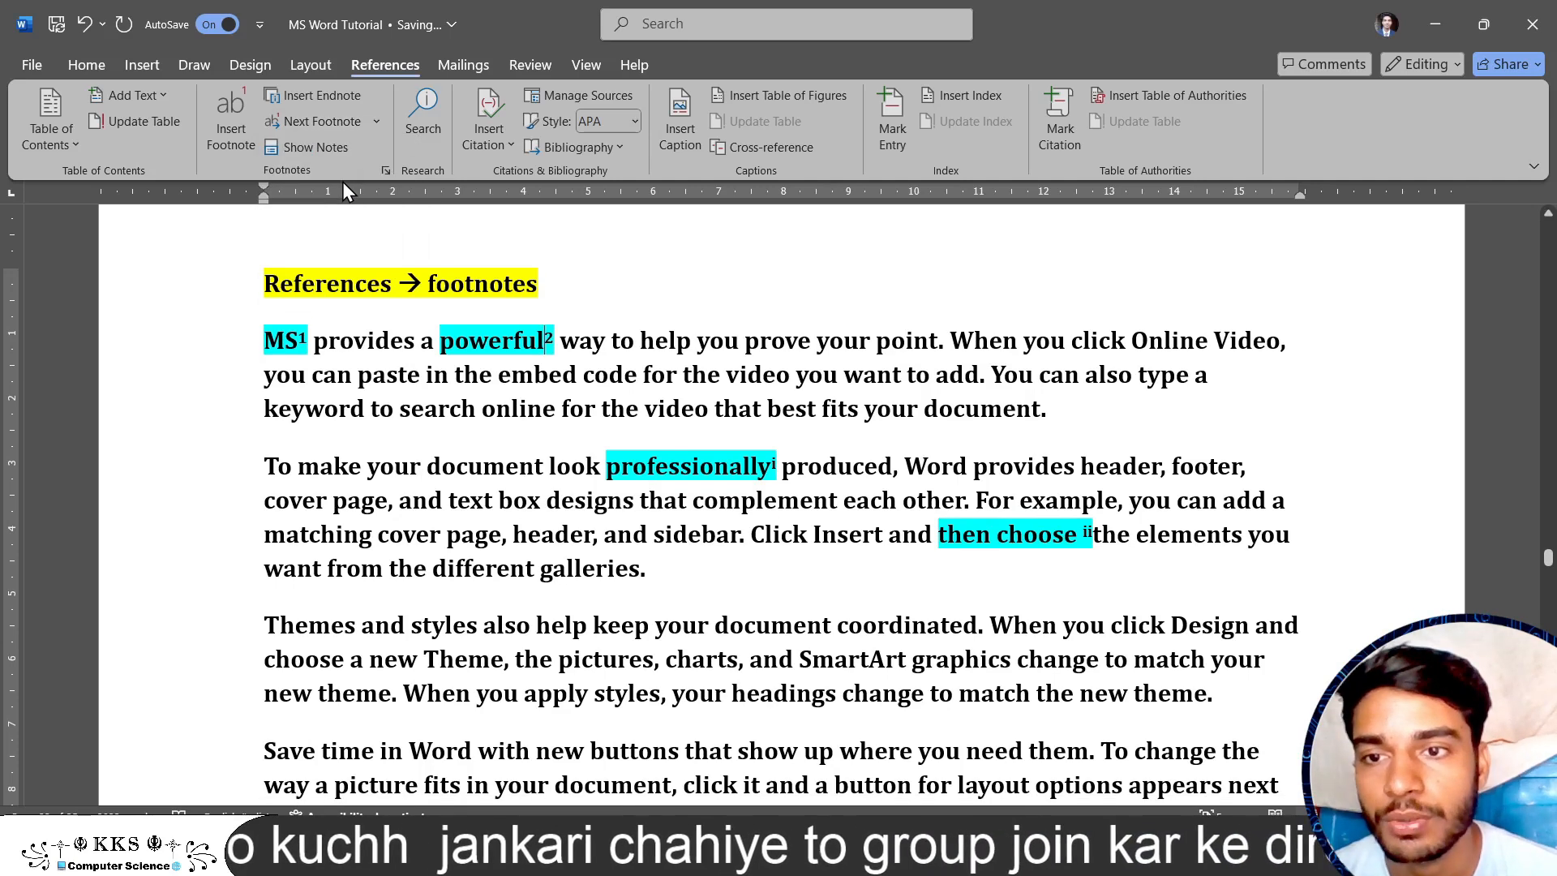
{"action": "left_click", "coordinate": [377, 123]}
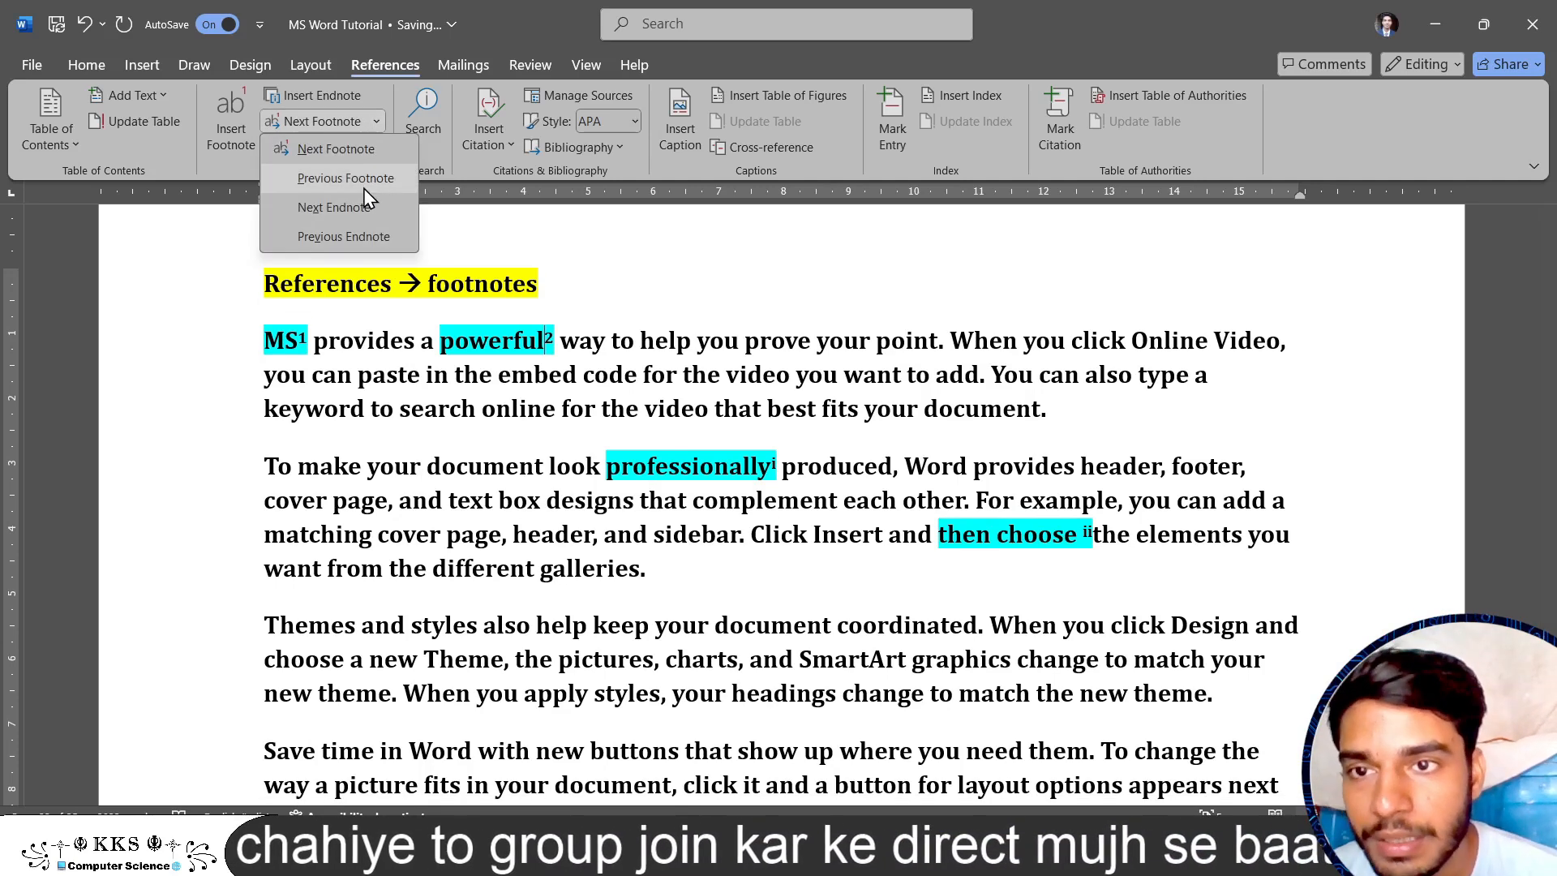
{"action": "left_click", "coordinate": [338, 206]}
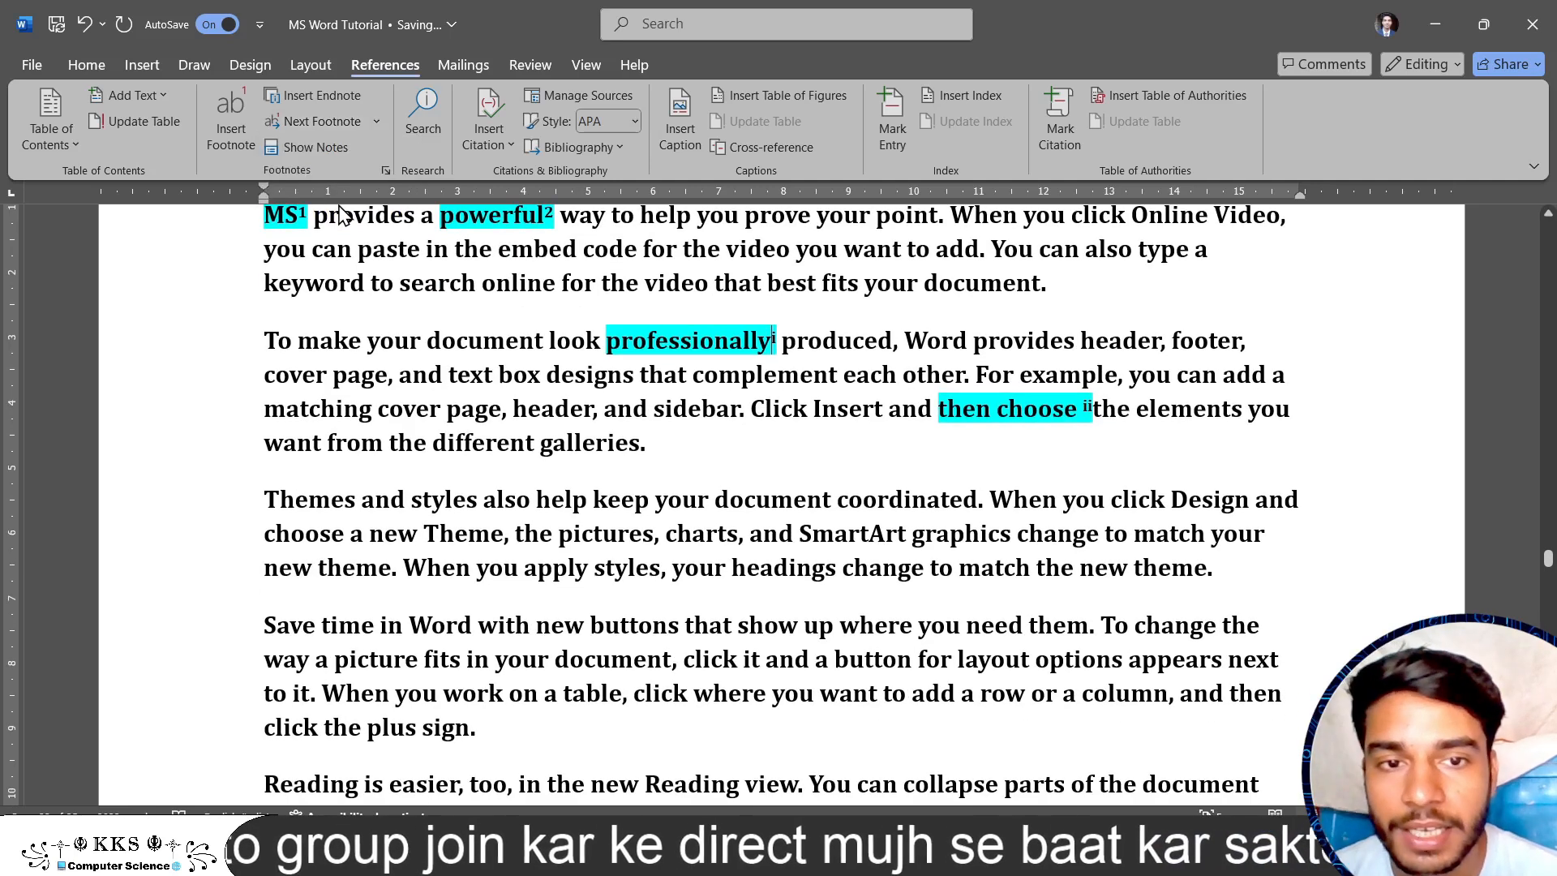
{"action": "left_click", "coordinate": [380, 122]}
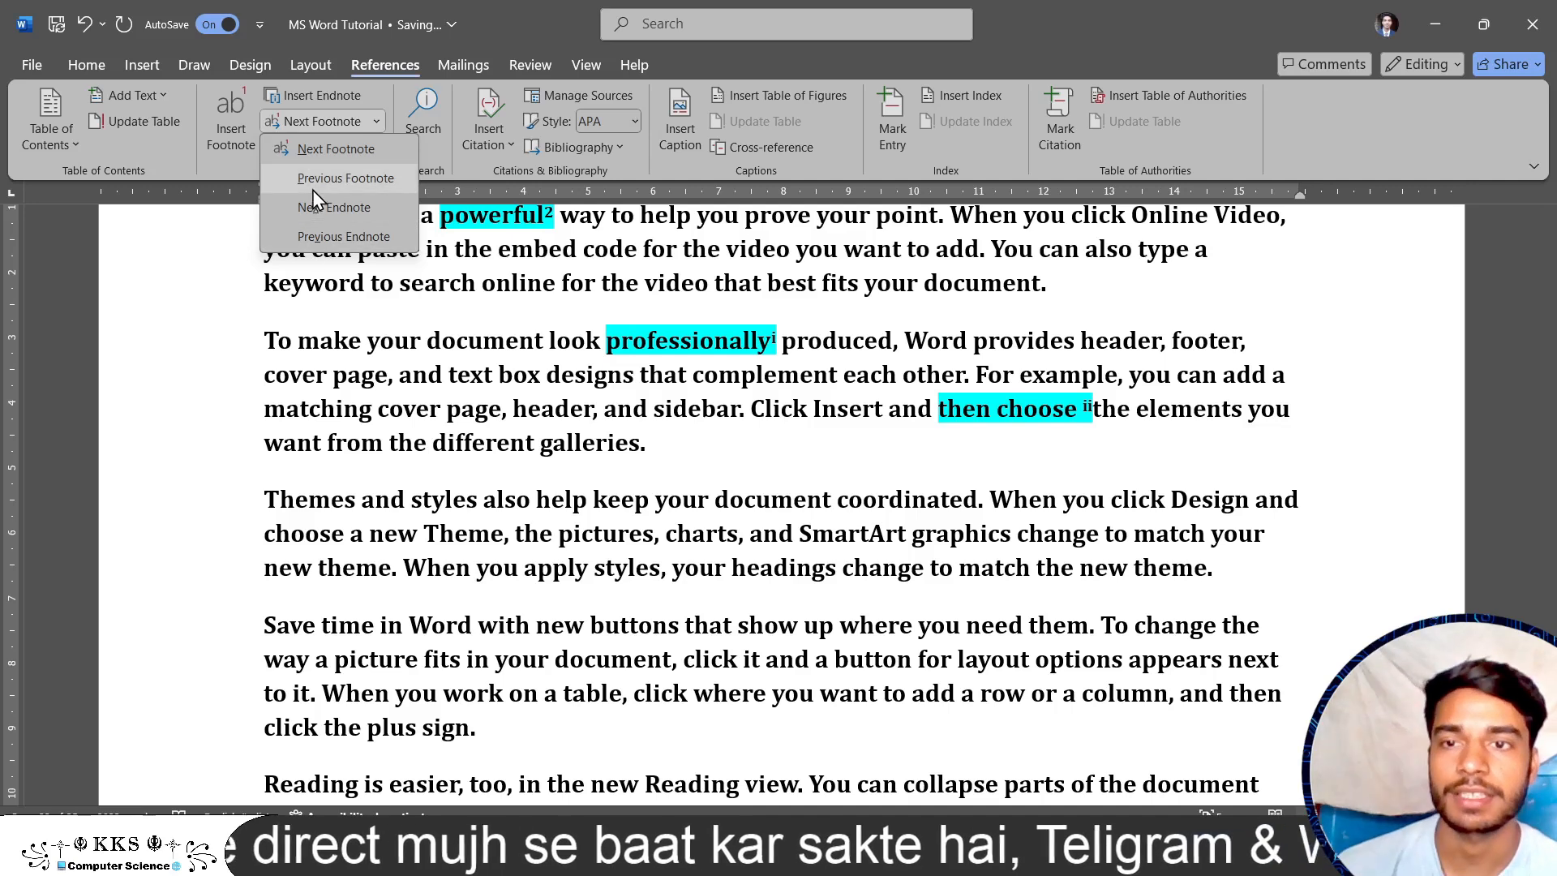
{"action": "left_click", "coordinate": [467, 266]}
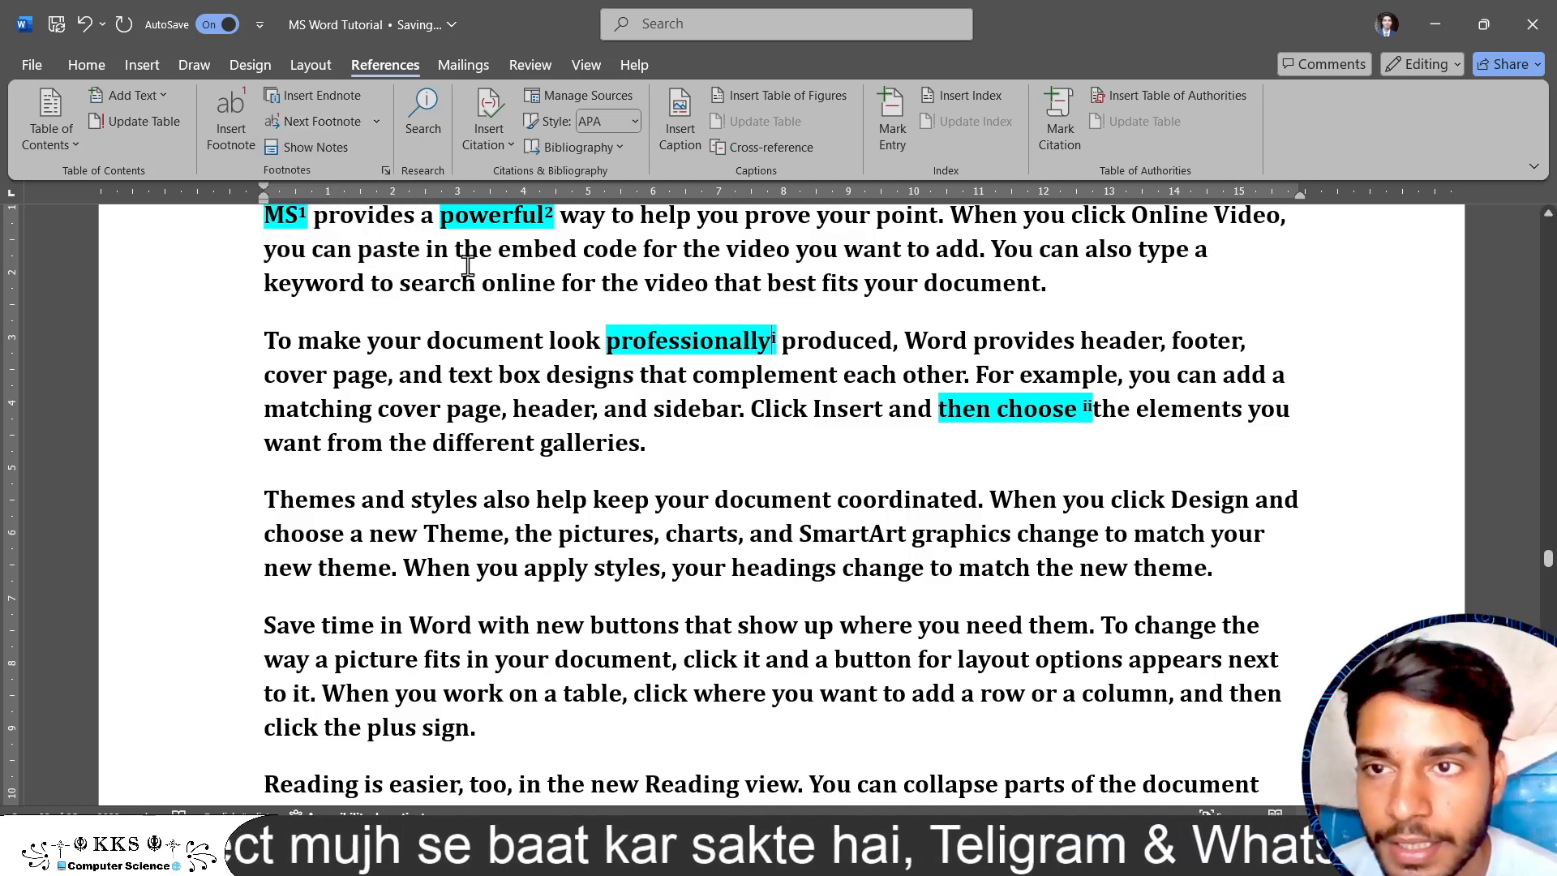
Show the notes in the footnote area and return to the document text.
{"action": "left_click", "coordinate": [327, 141]}
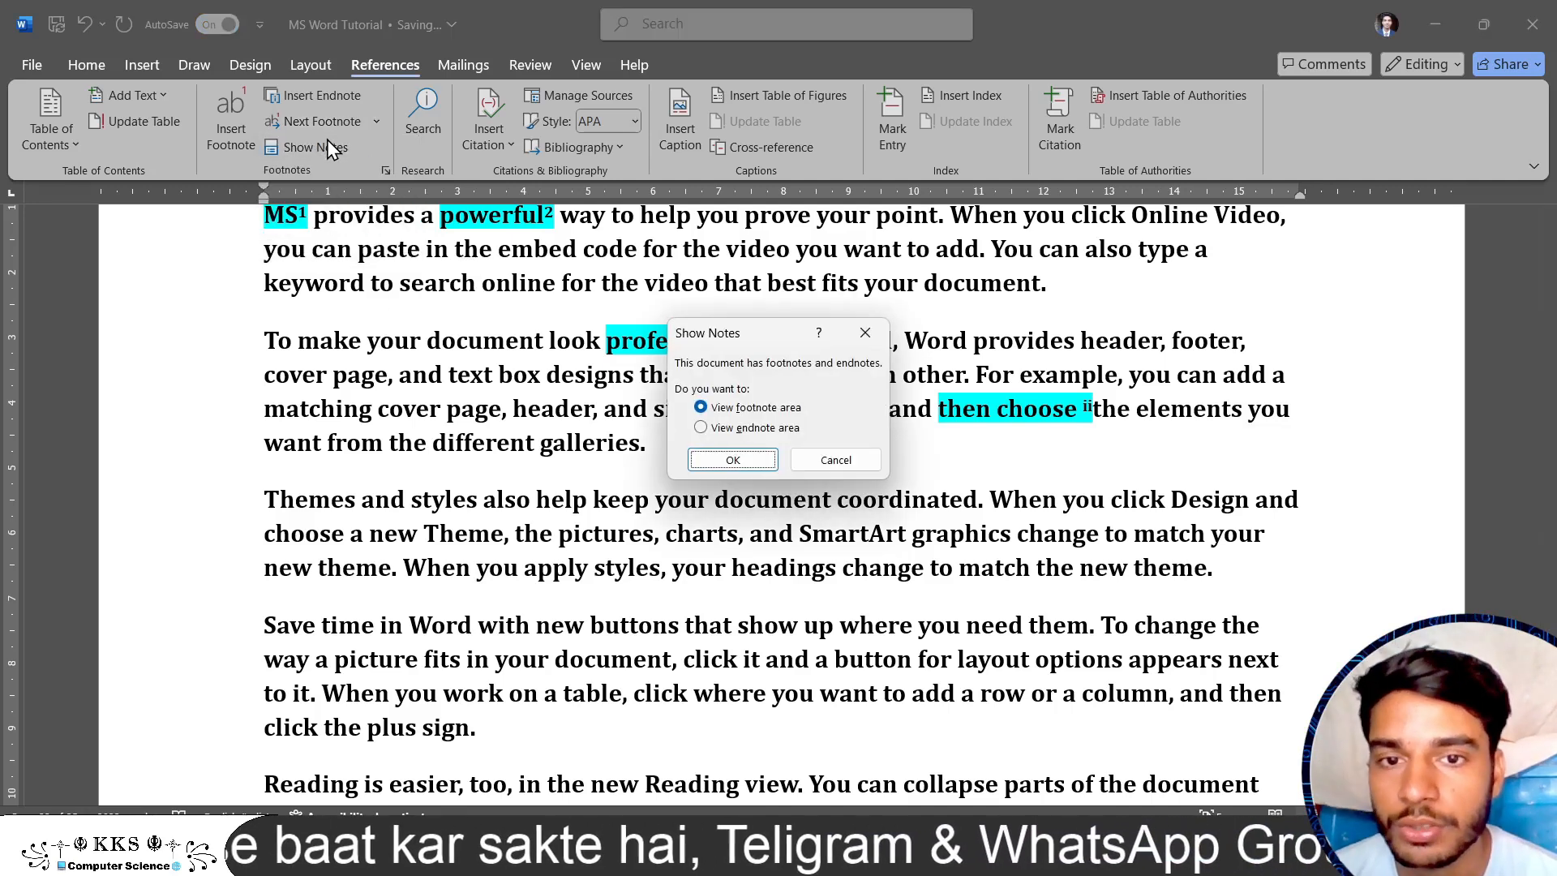
{"action": "left_click", "coordinate": [733, 459]}
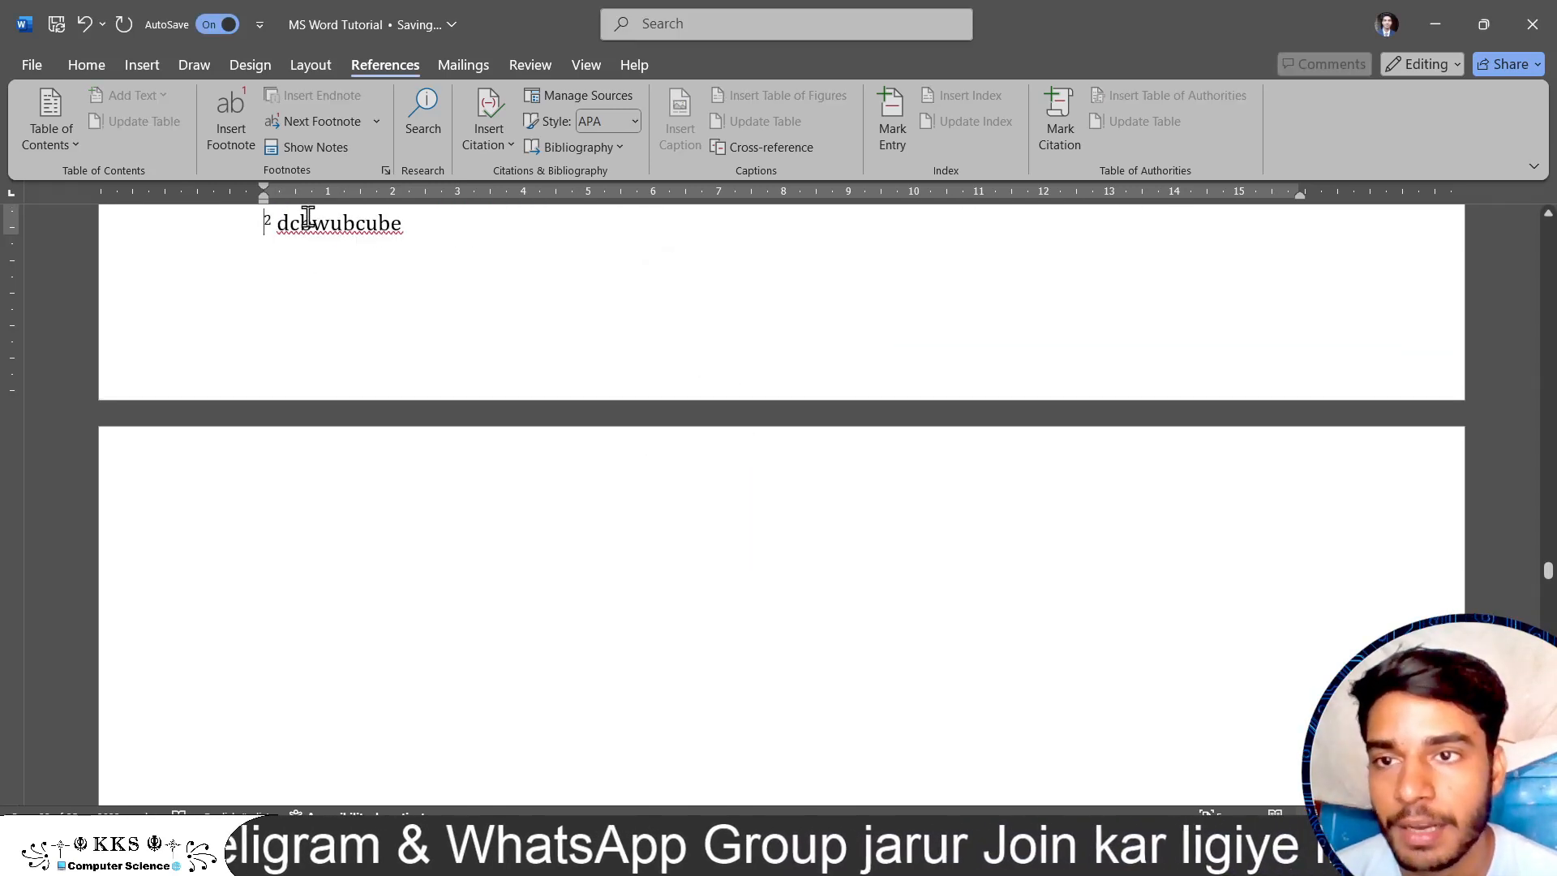
{"action": "left_click", "coordinate": [329, 140]}
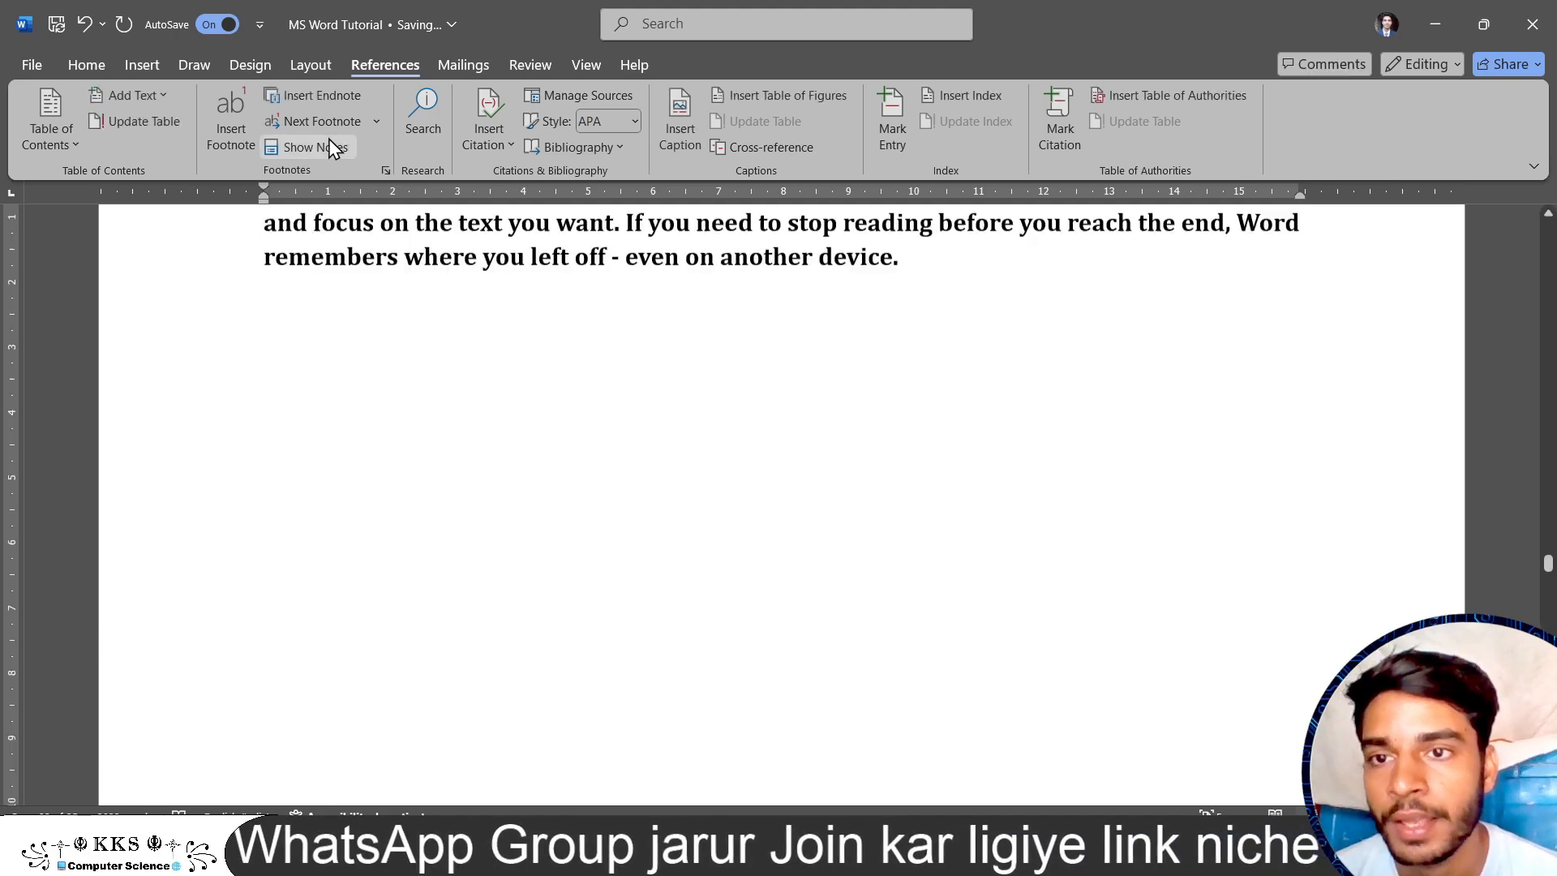
Show the notes in the endnote area and return to their reference mark in the second sample paragraph.
{"action": "left_click", "coordinate": [313, 151]}
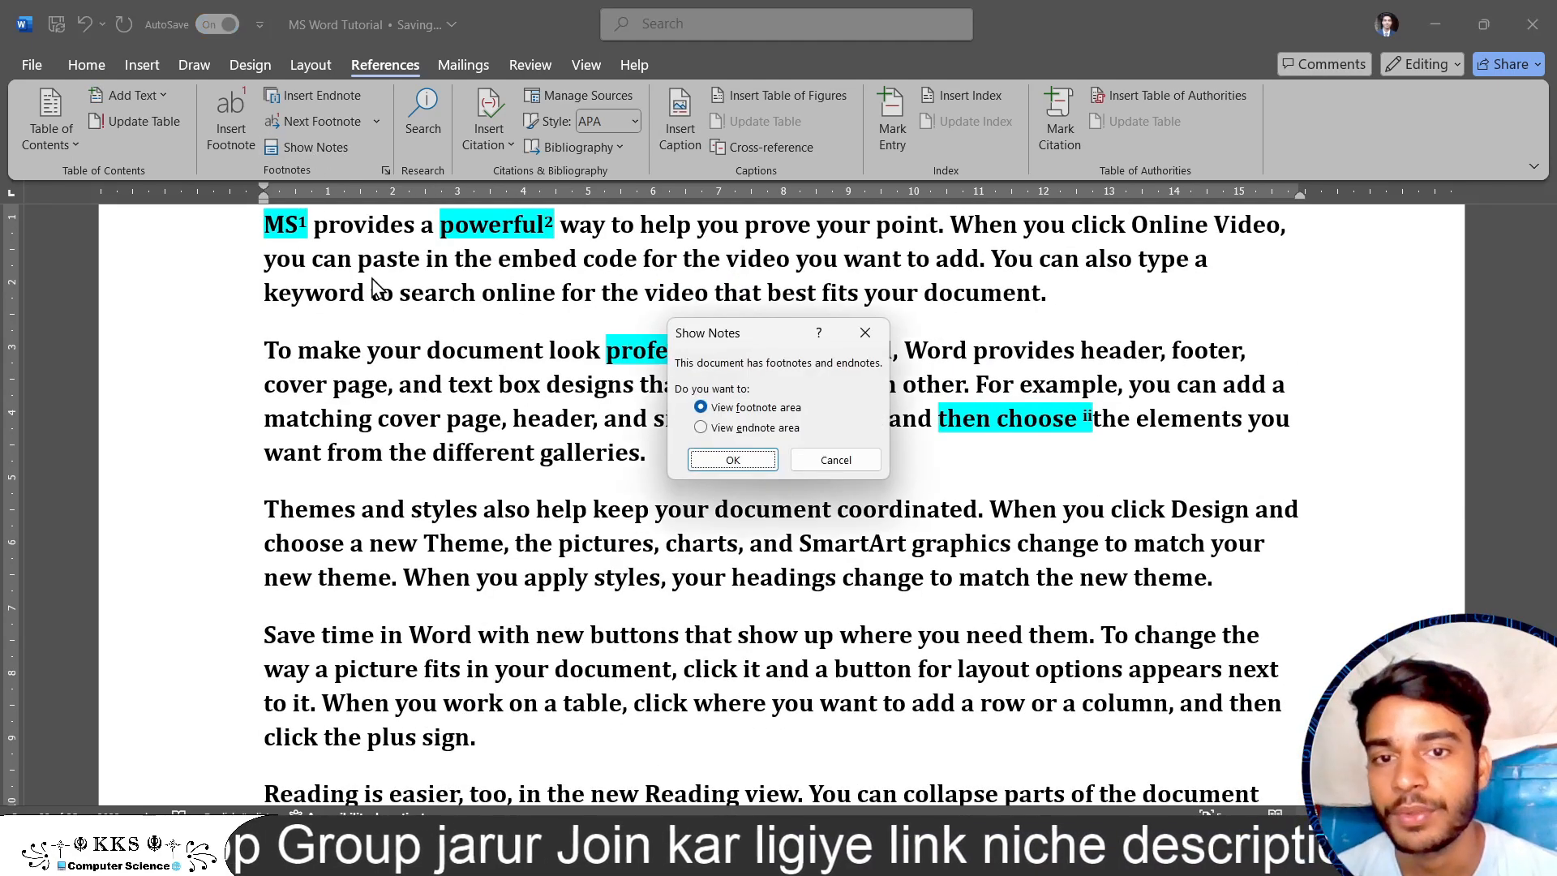
{"action": "left_click", "coordinate": [704, 429]}
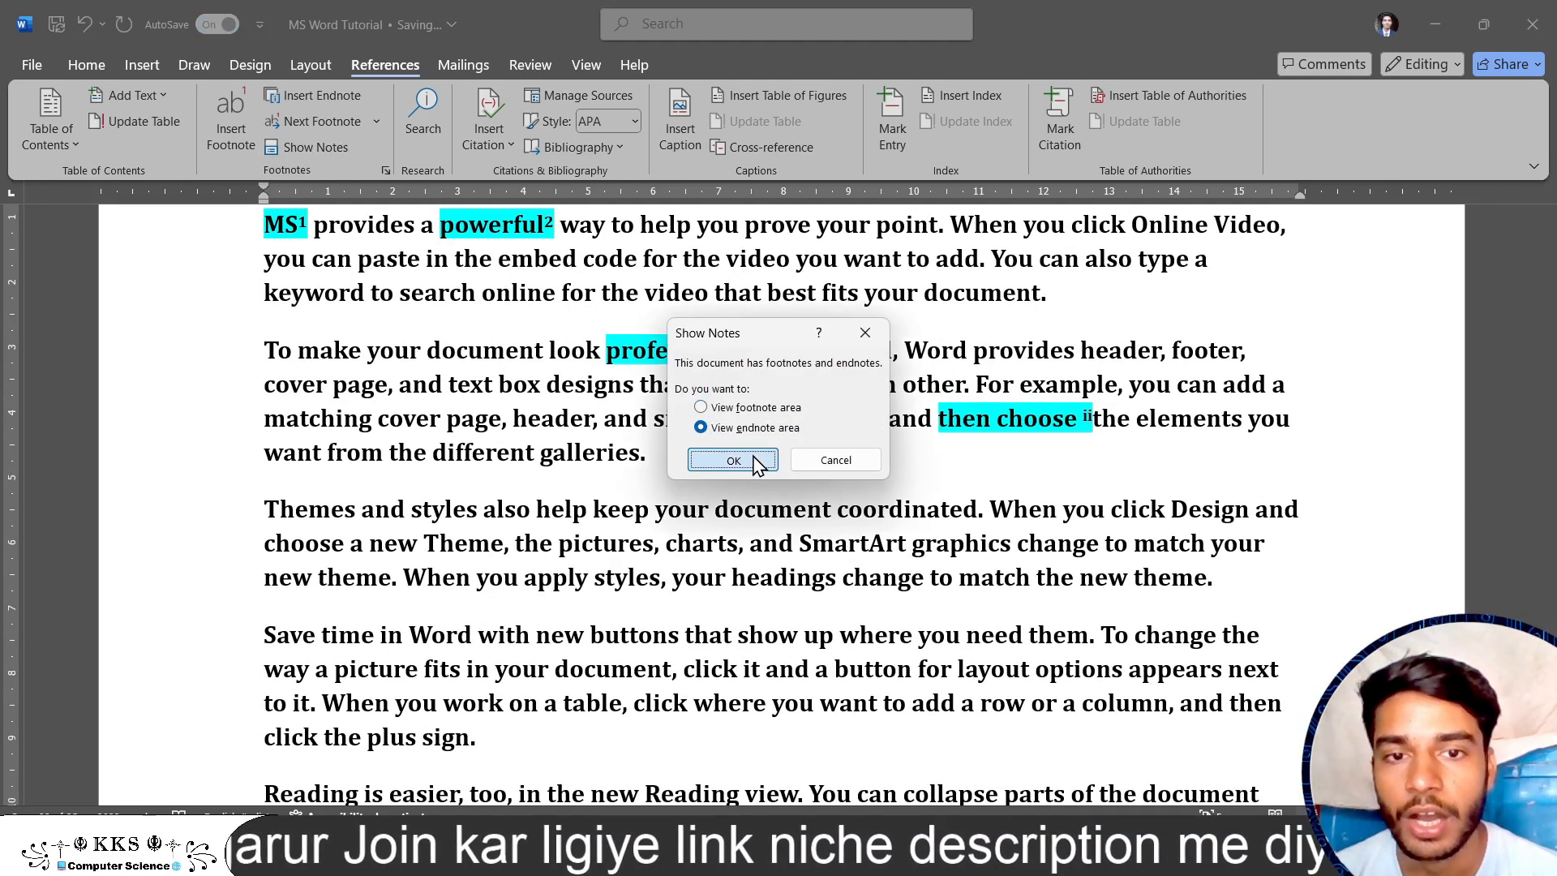
{"action": "left_click", "coordinate": [726, 459]}
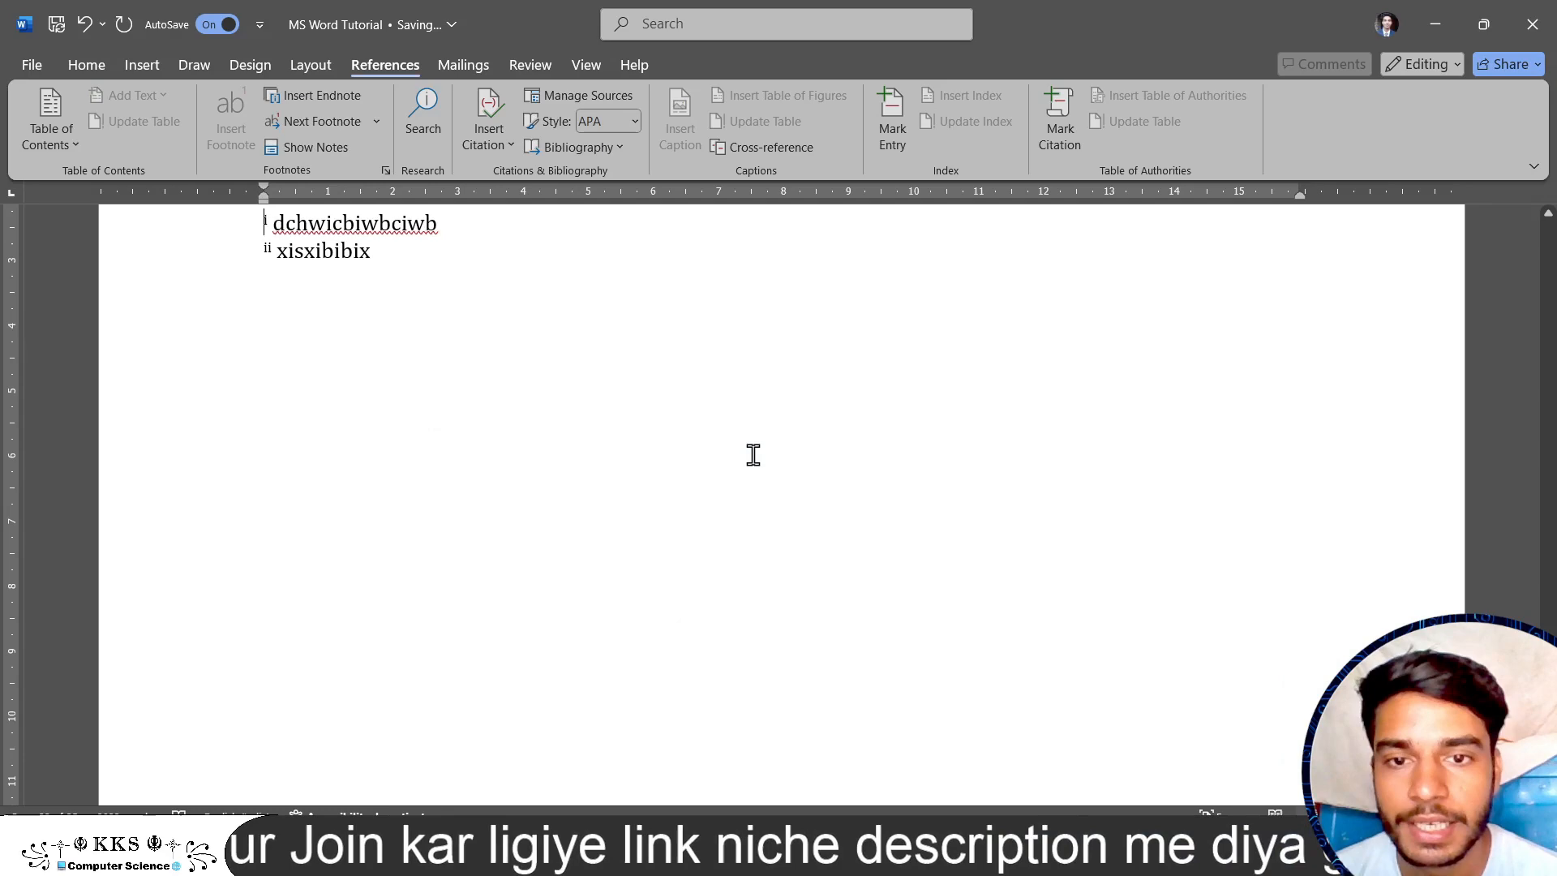
{"action": "left_click", "coordinate": [320, 147]}
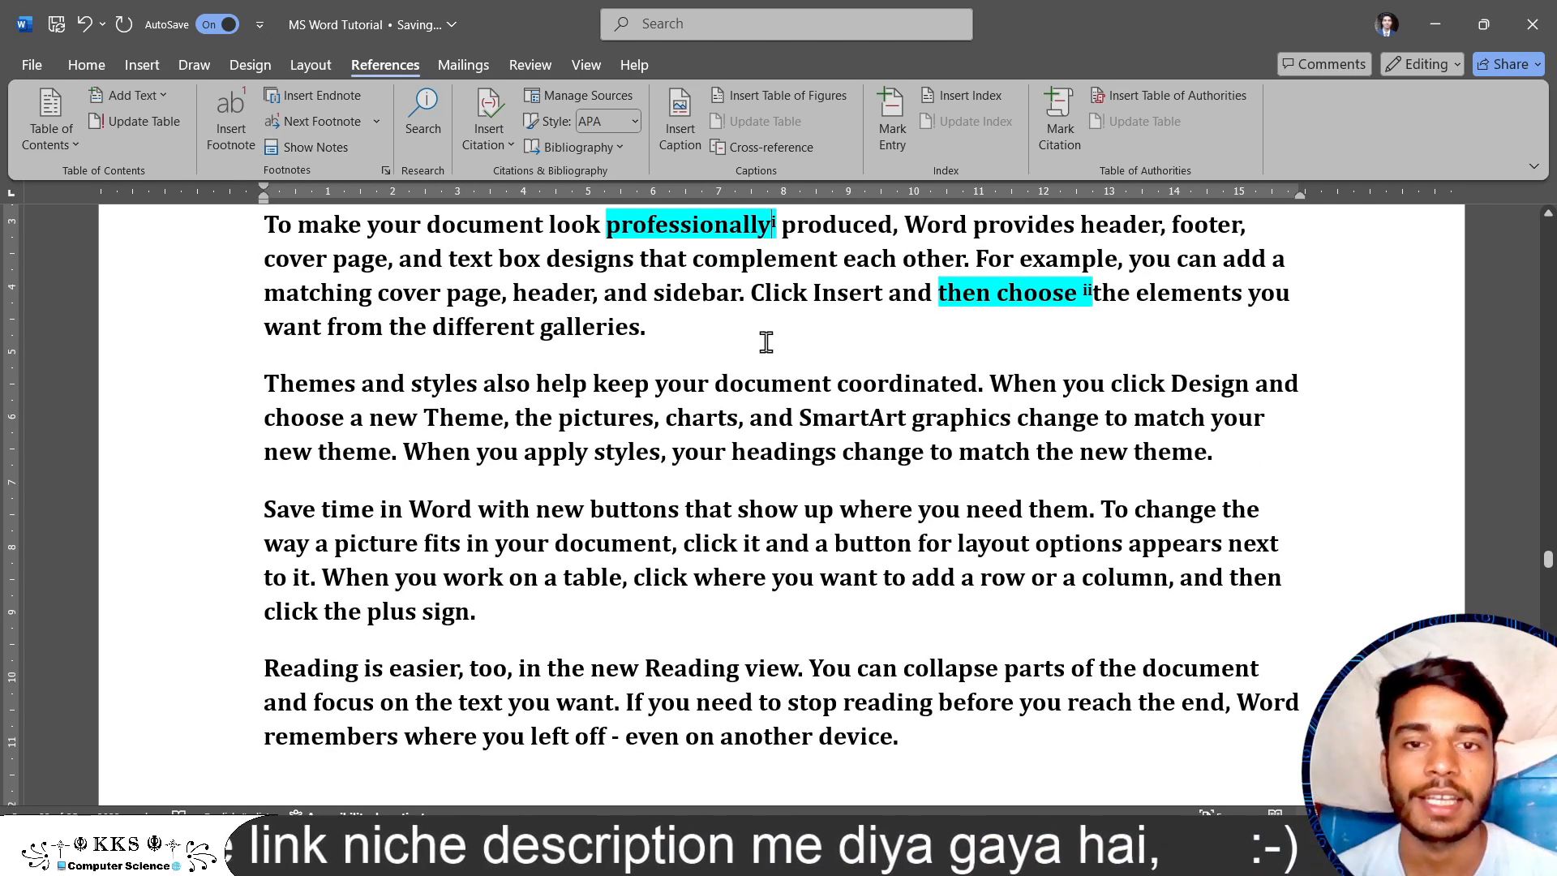
Delete the footnote mark after "MS" in the first sample paragraph.
{"action": "scroll", "coordinate": [766, 341], "scroll_direction": "up", "scroll_amount": 1}
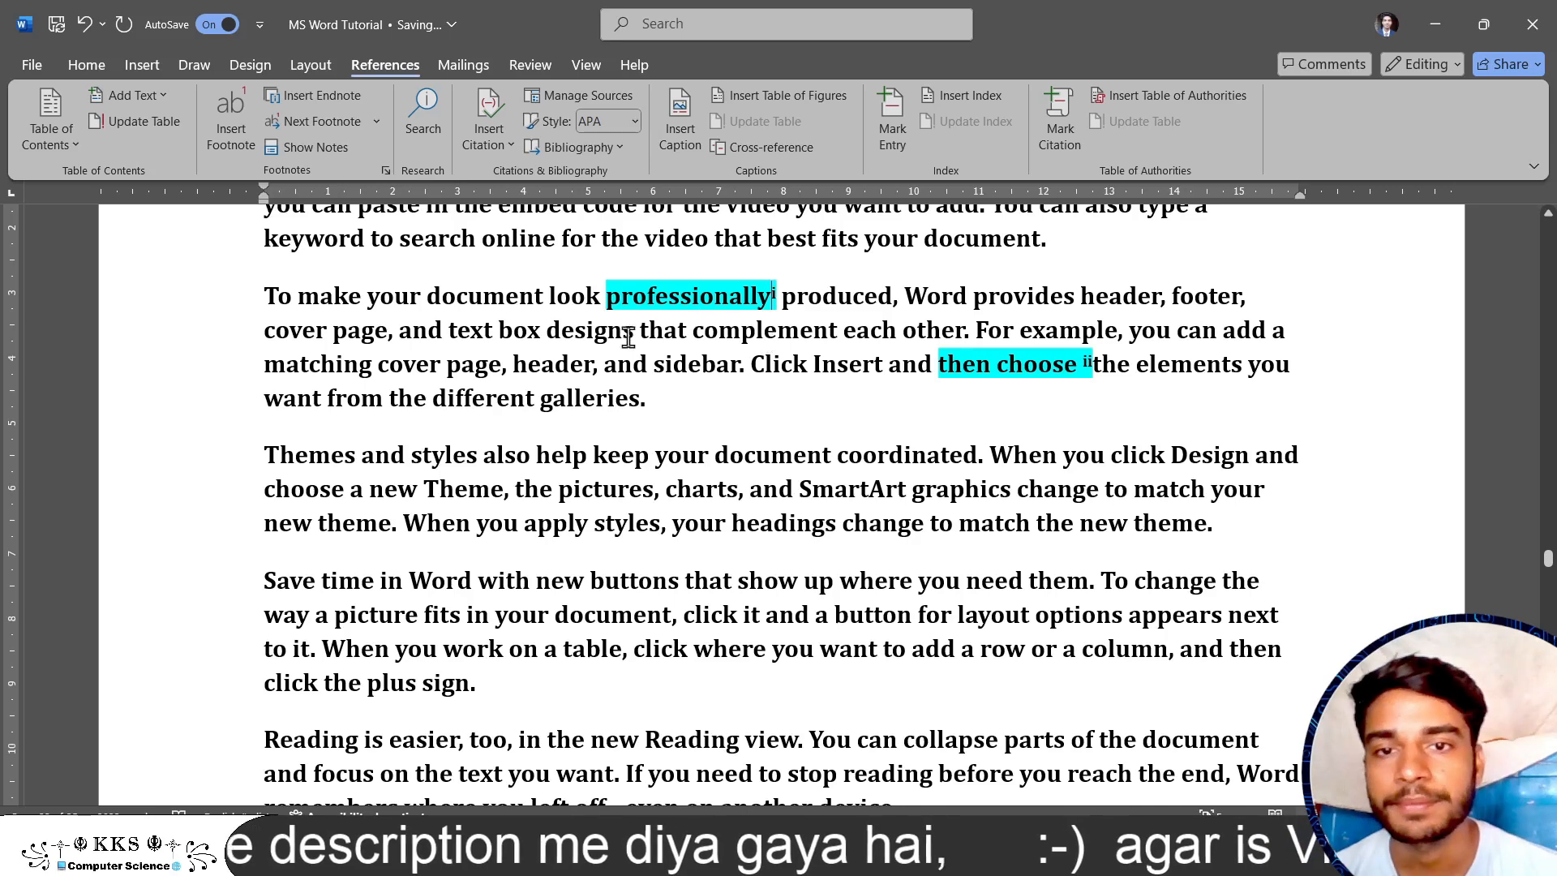
{"action": "scroll", "coordinate": [618, 341], "scroll_direction": "up", "scroll_amount": 2}
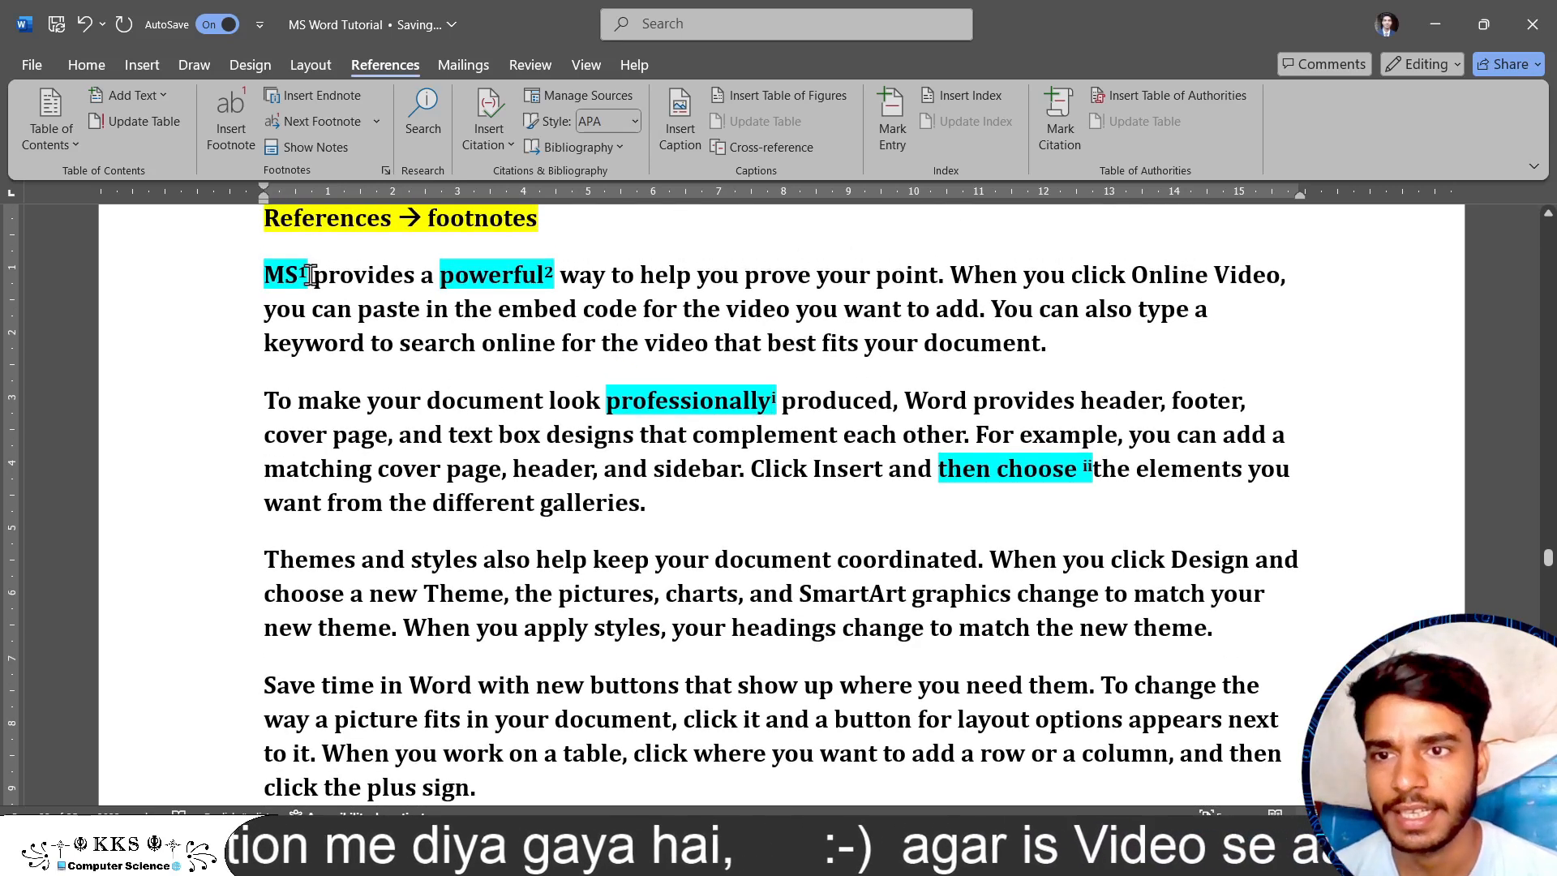
{"action": "key", "text": "BackSpace"}
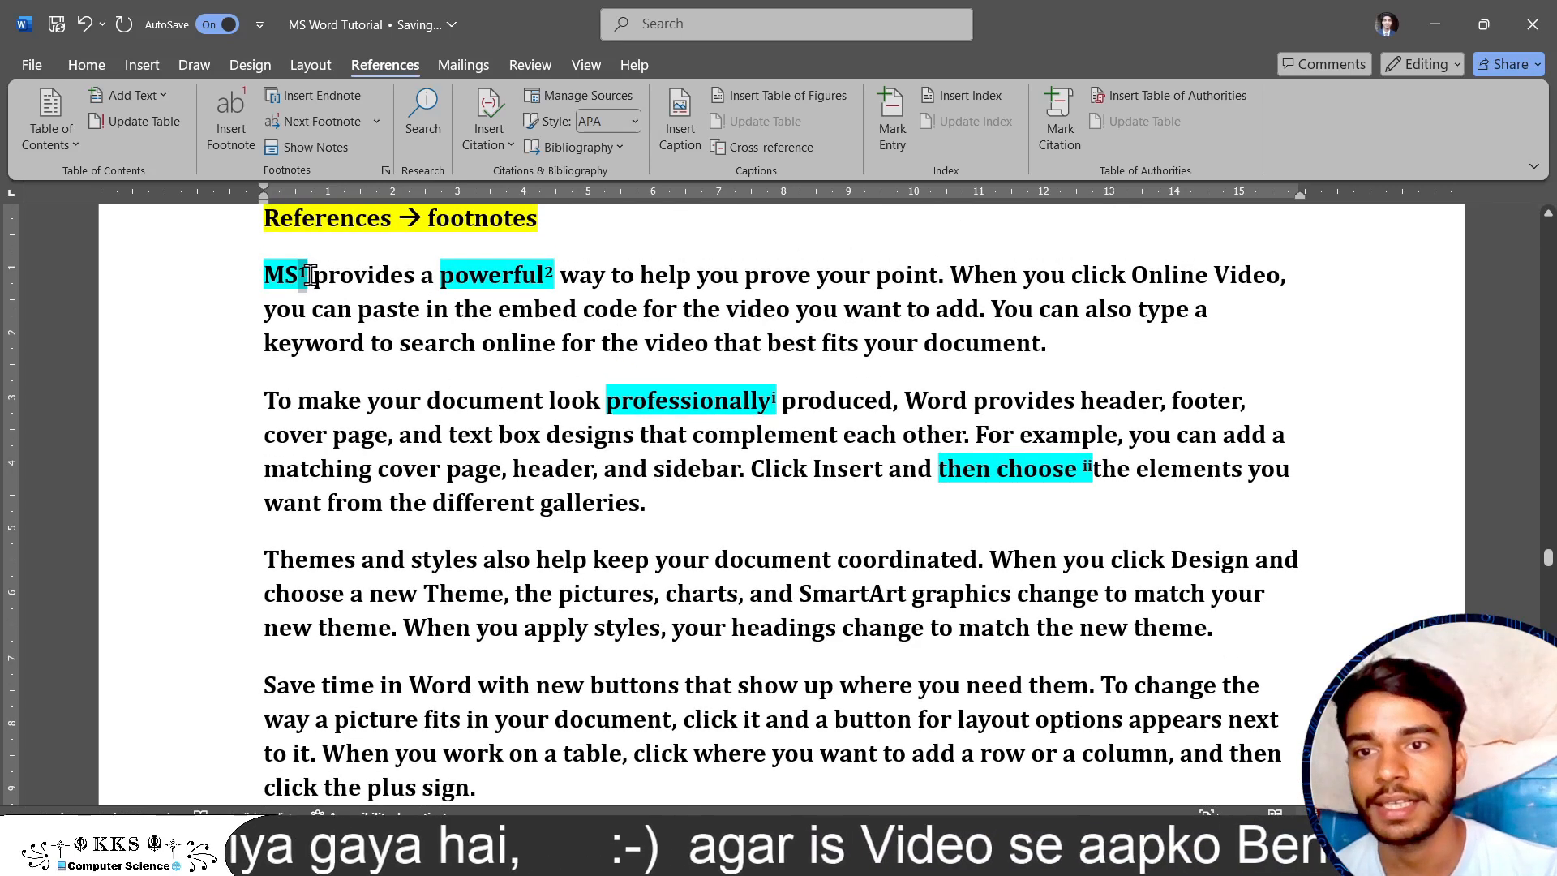
{"action": "key", "text": "BackSpace"}
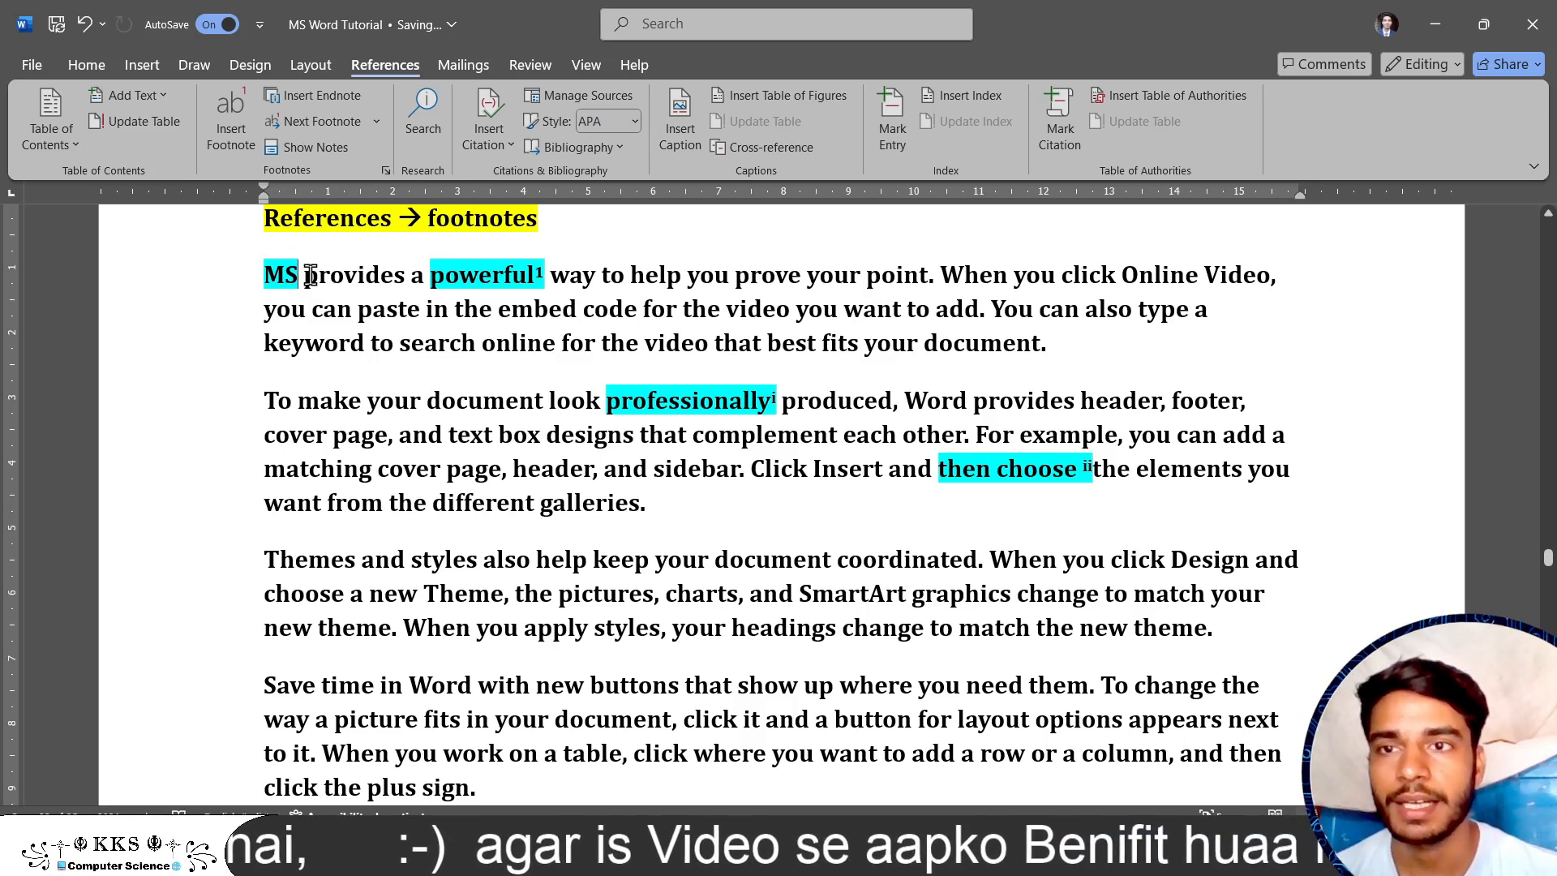
Check the remaining notes in the footnote area, return to the text and undo the deletion of the "MS" footnote mark.
{"action": "left_click", "coordinate": [326, 146]}
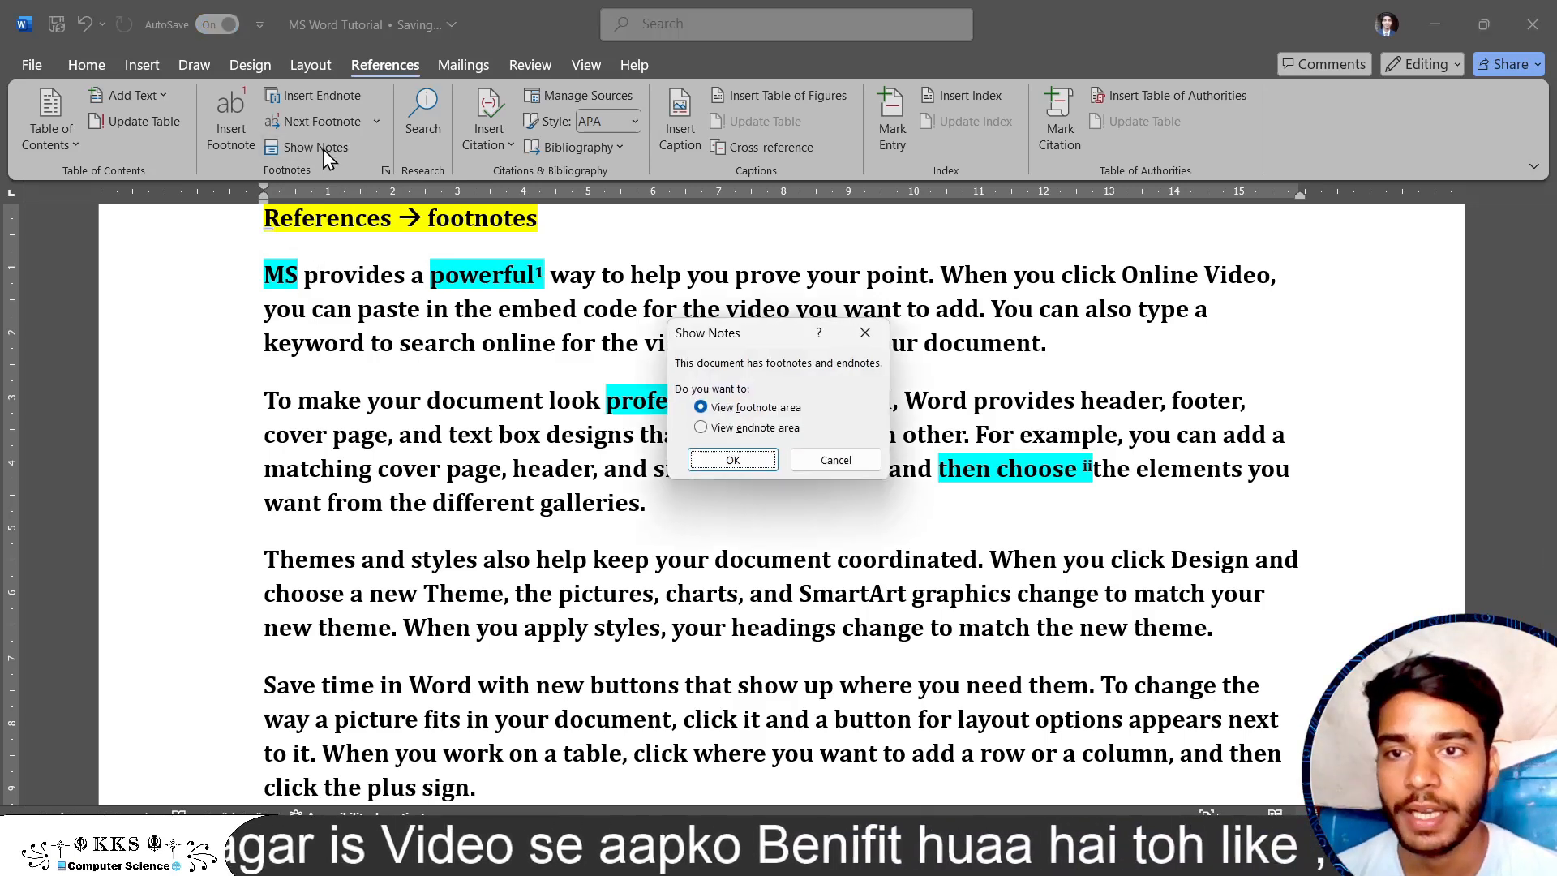
{"action": "left_click", "coordinate": [755, 458]}
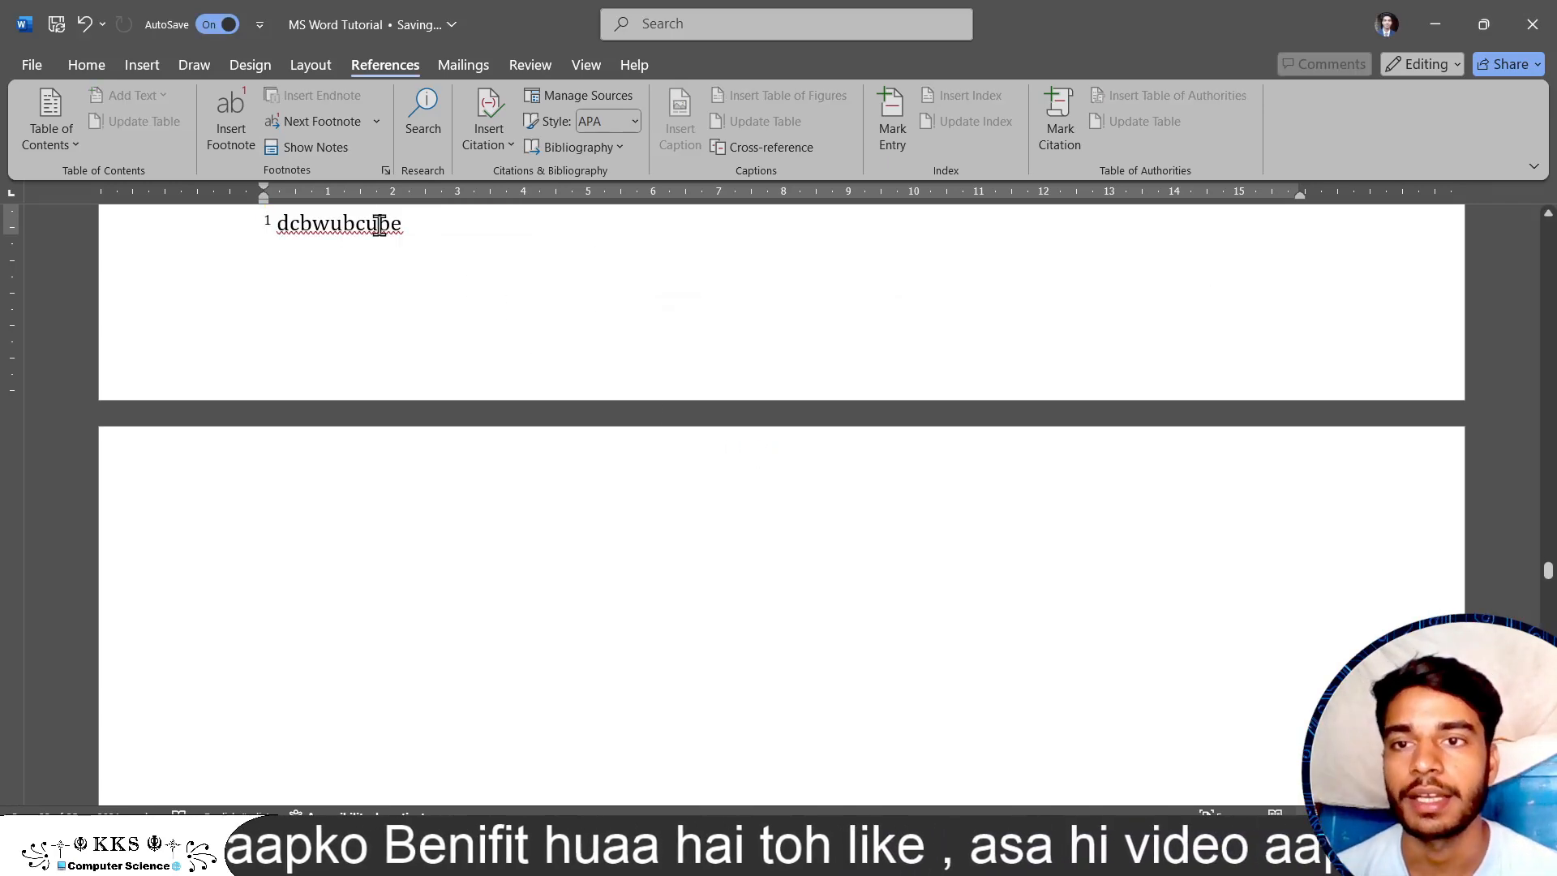
{"action": "left_click", "coordinate": [335, 148]}
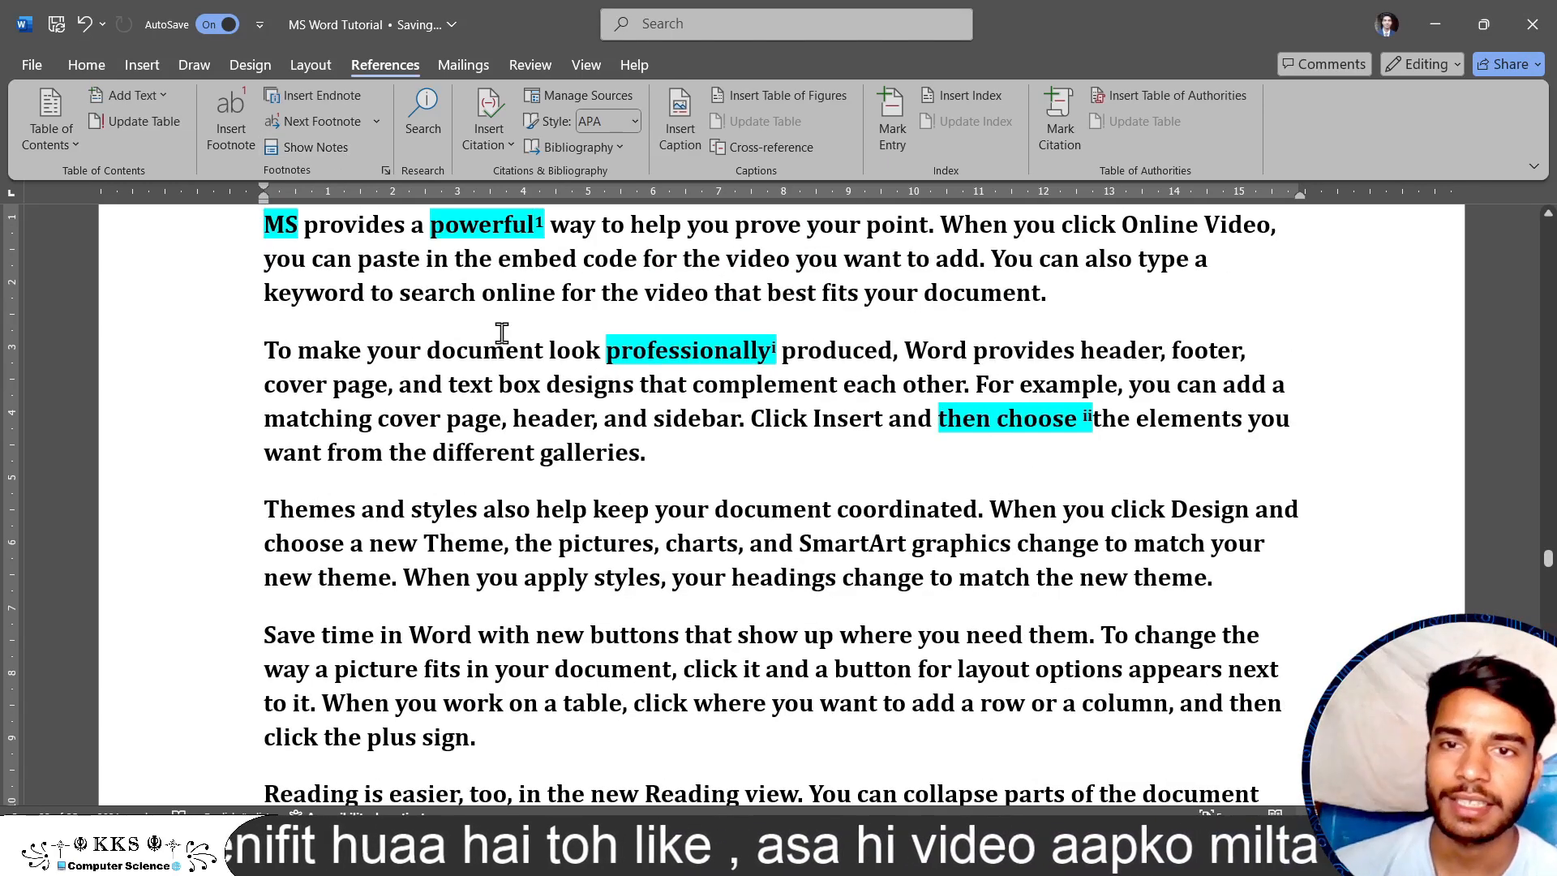
{"action": "key", "text": "ctrl+z"}
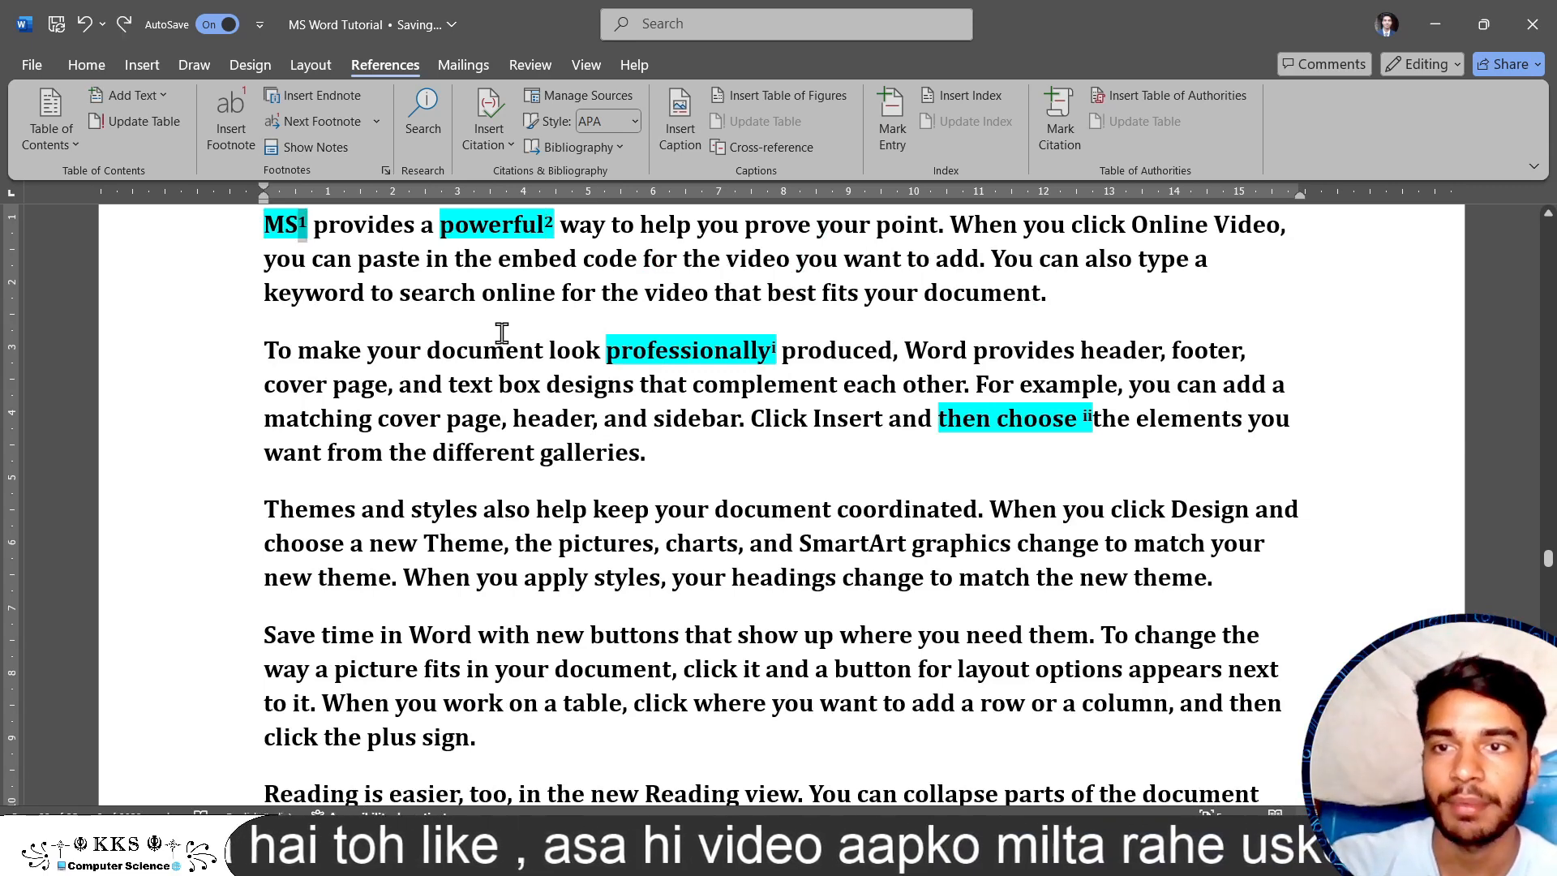
{"action": "left_click", "coordinate": [423, 288]}
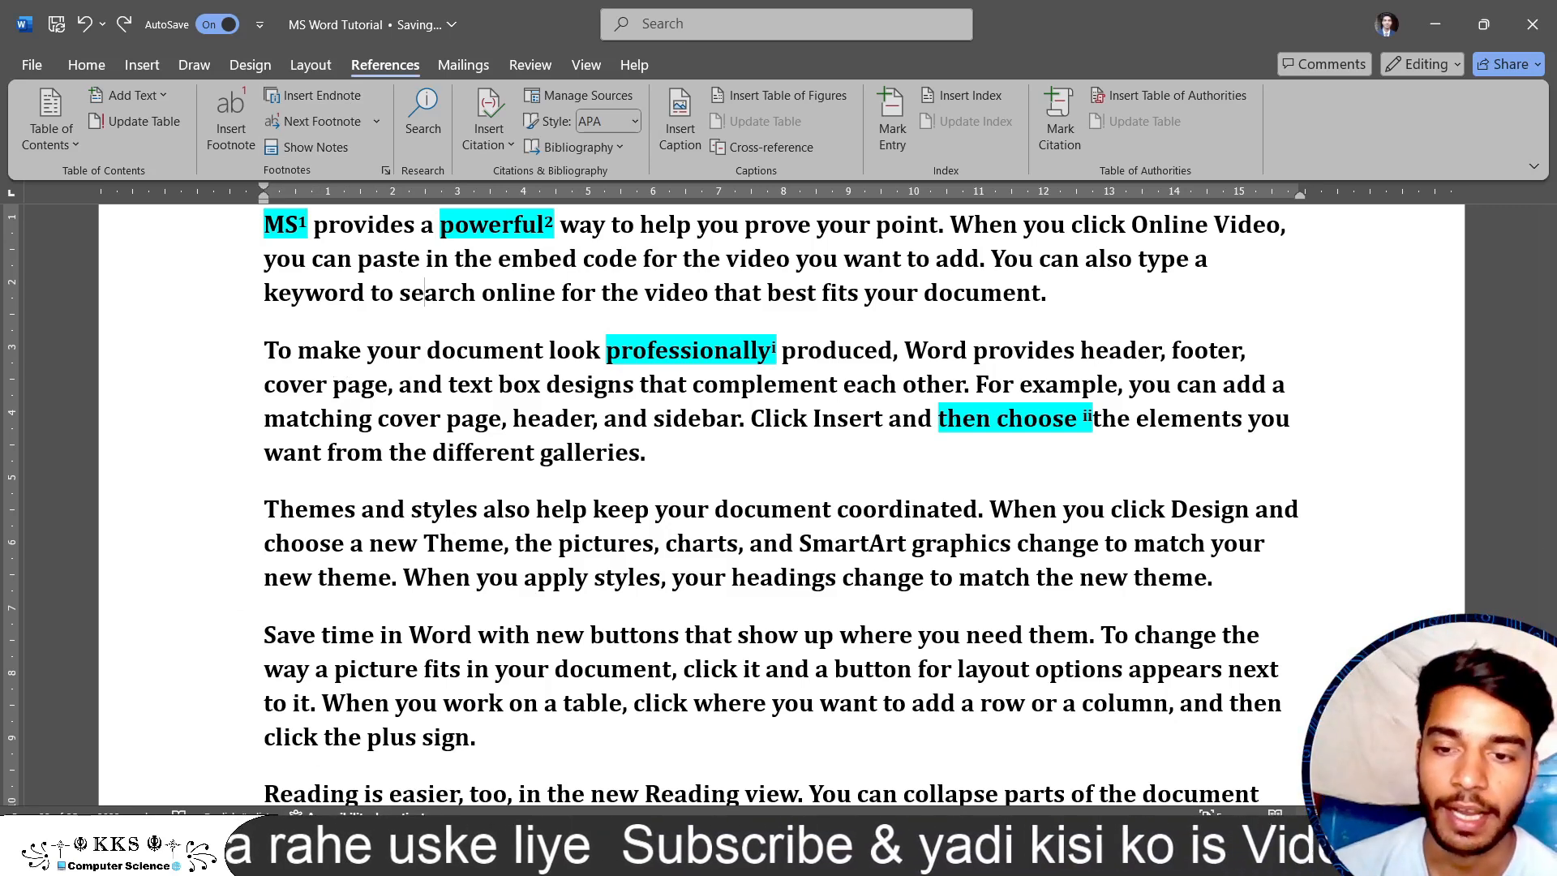
{"action": "left_click", "coordinate": [319, 857]}
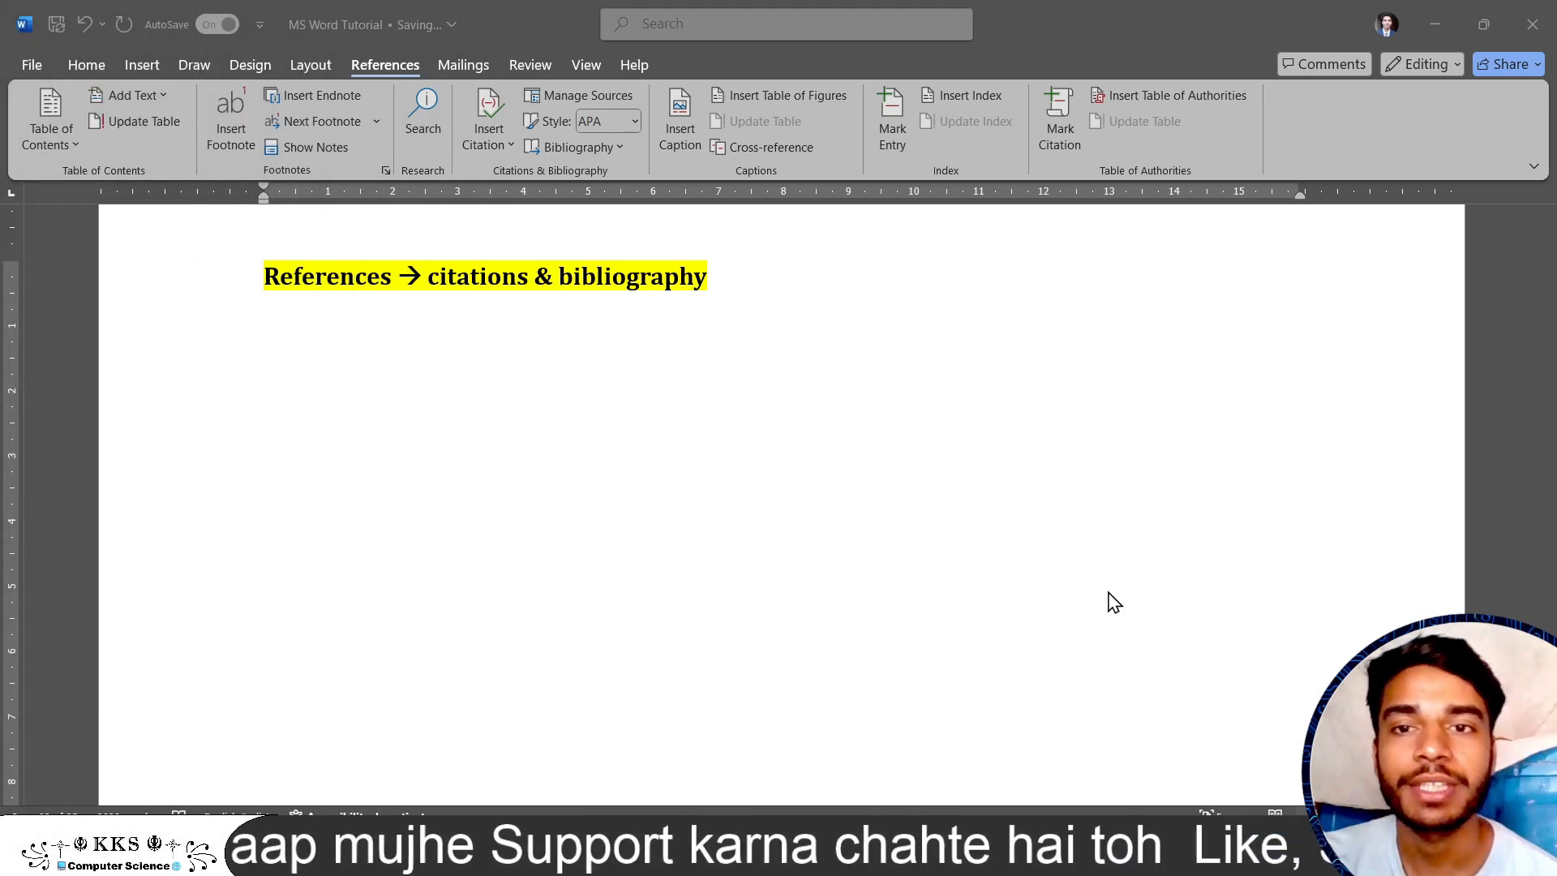
{"action": "left_click", "coordinate": [1053, 61]}
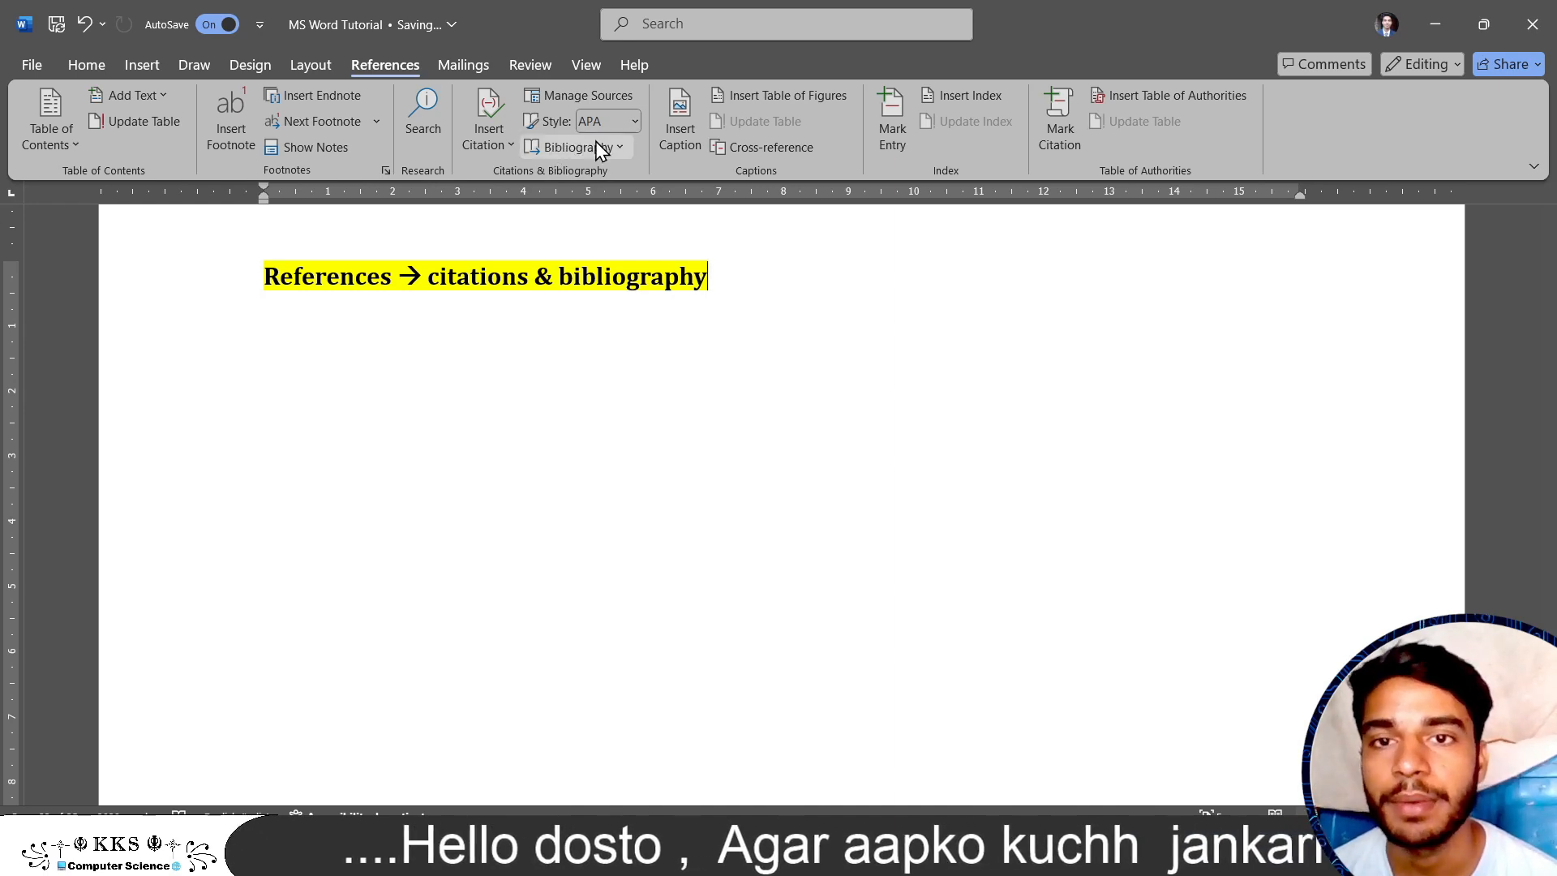
Start a new citation source under the citations & bibliography heading, with source type Book and language Default.
{"action": "left_click", "coordinate": [511, 151]}
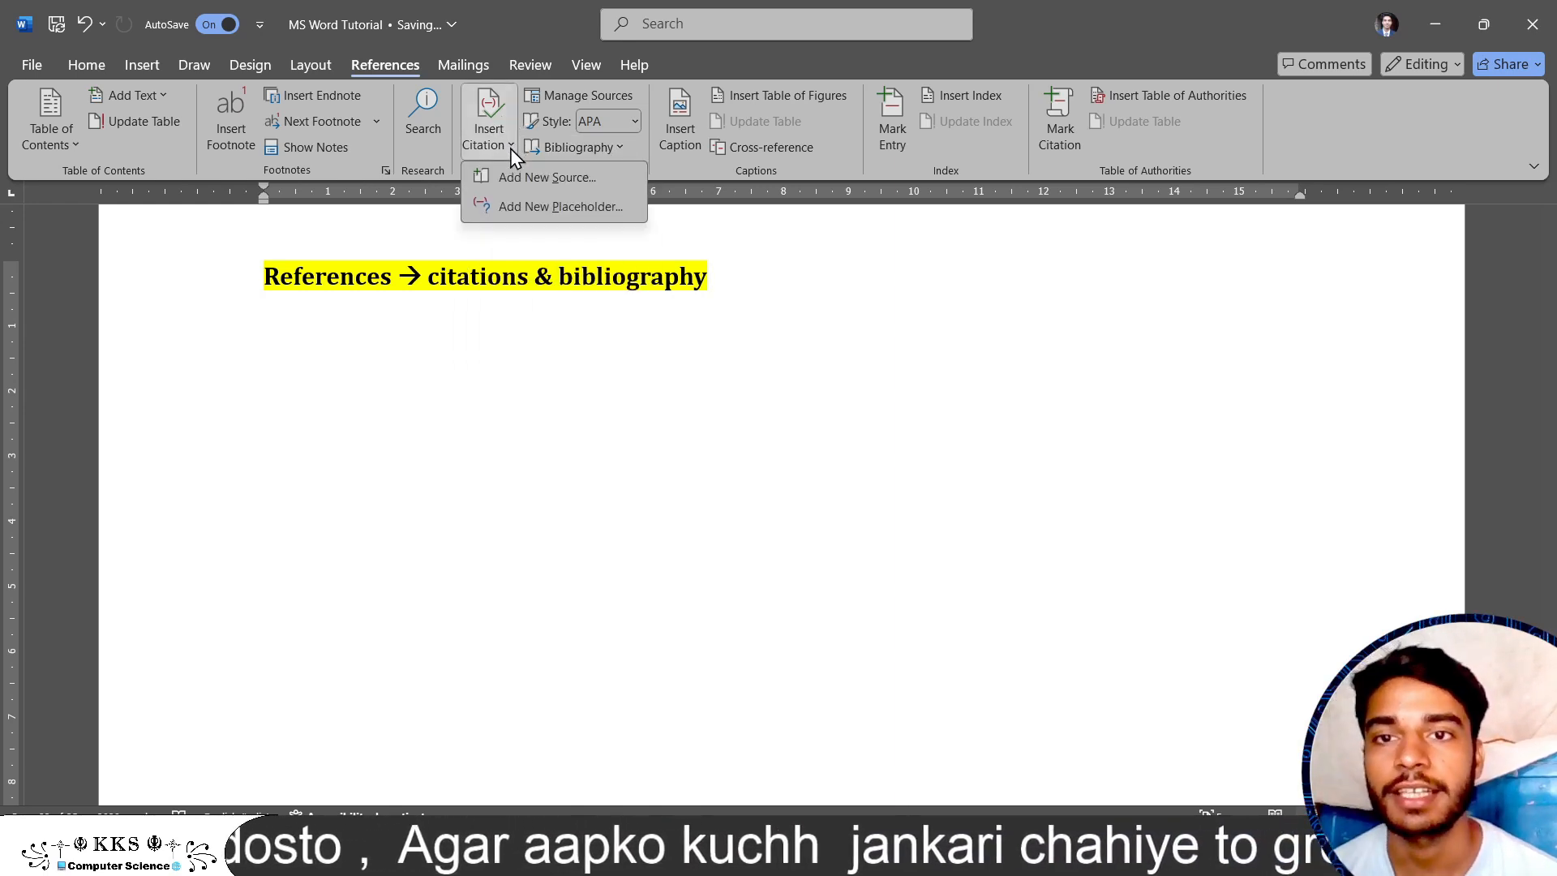
{"action": "left_click", "coordinate": [548, 173]}
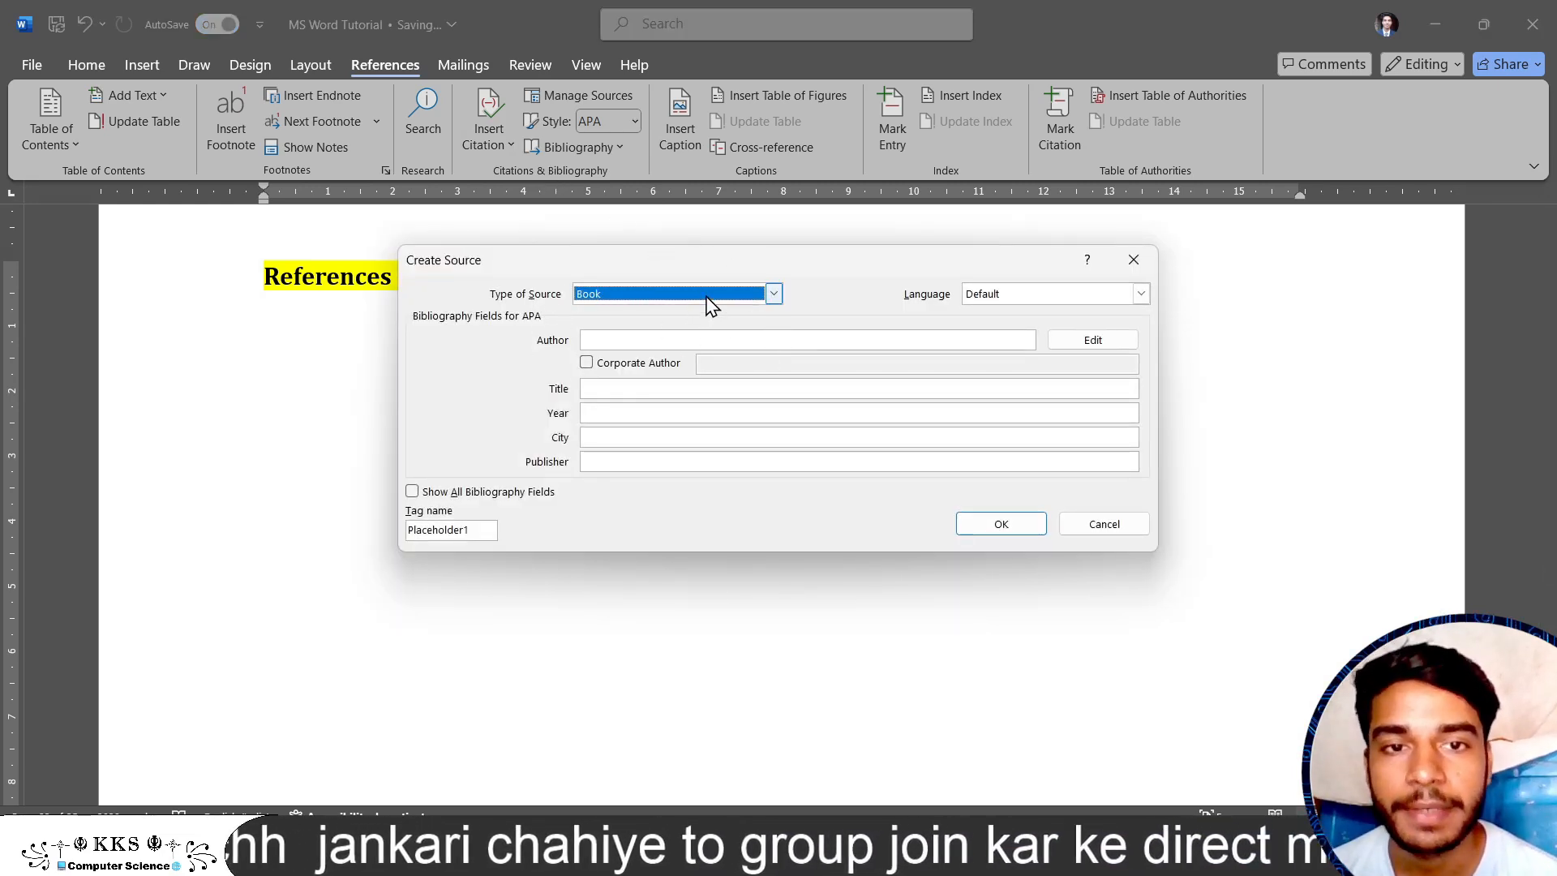
{"action": "left_click", "coordinate": [774, 295]}
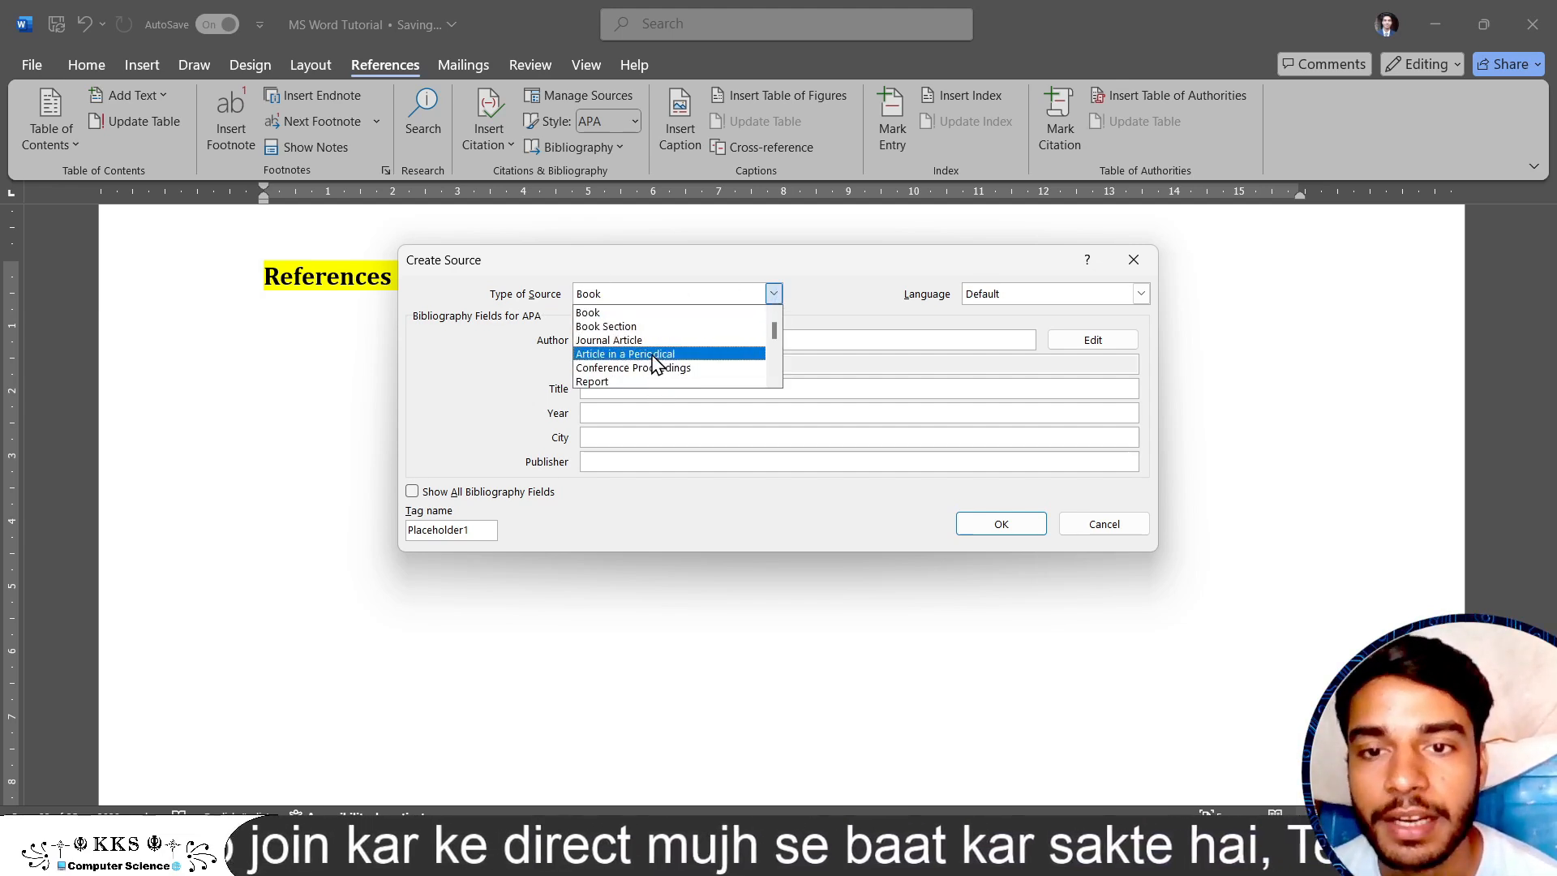
{"action": "scroll", "coordinate": [656, 365], "scroll_direction": "down", "scroll_amount": 1}
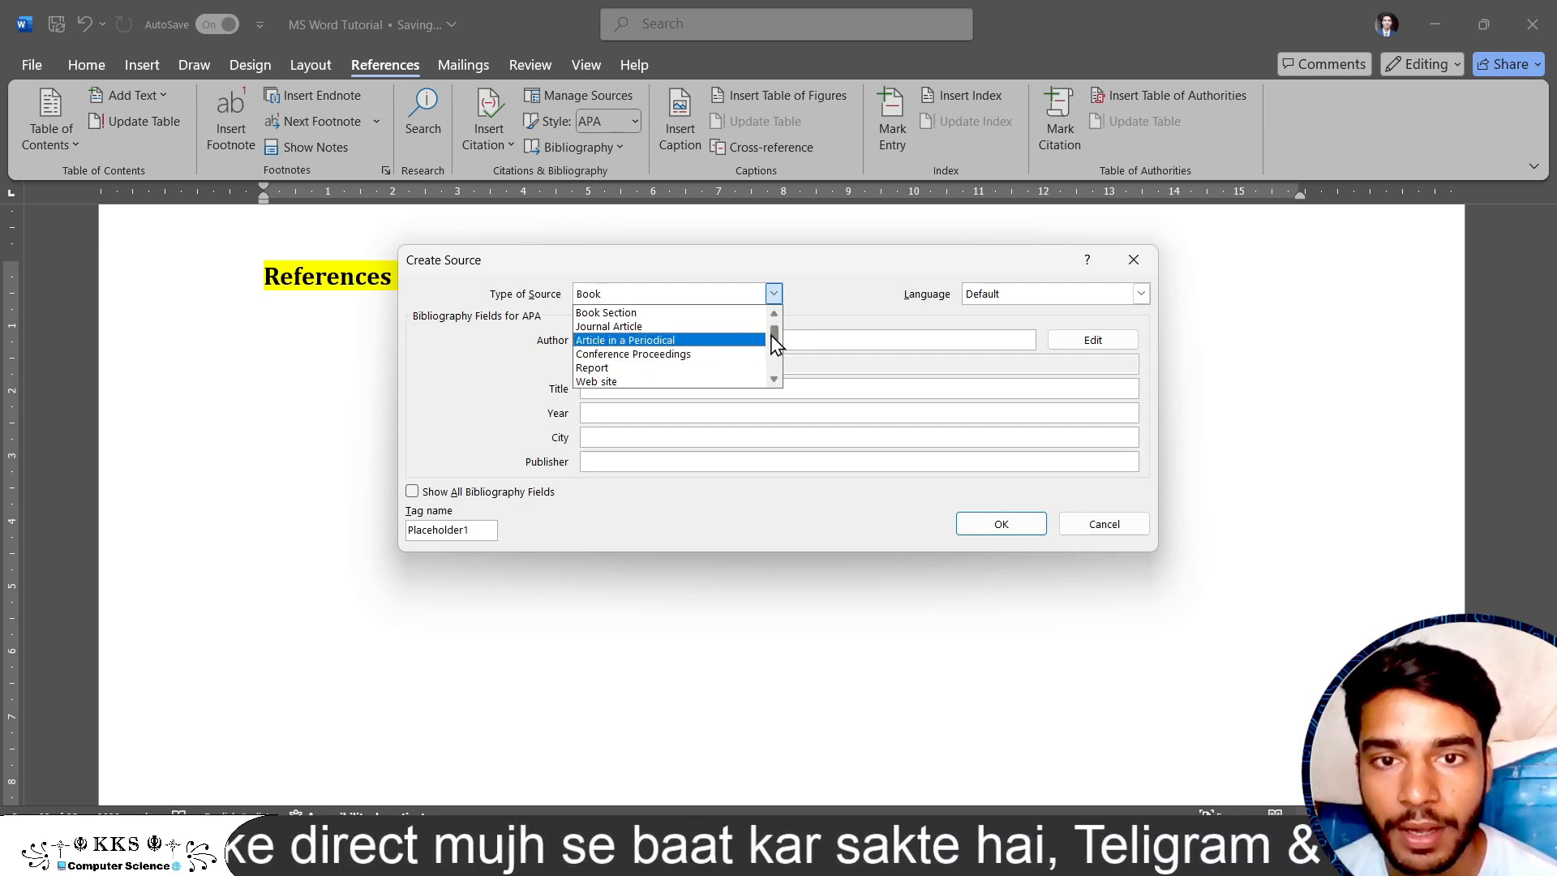
{"action": "mouse_move", "coordinate": [780, 343]}
{"action": "left_mouse_down"}
{"action": "mouse_move", "coordinate": [783, 372]}
{"action": "mouse_move", "coordinate": [784, 326]}
{"action": "left_mouse_up"}
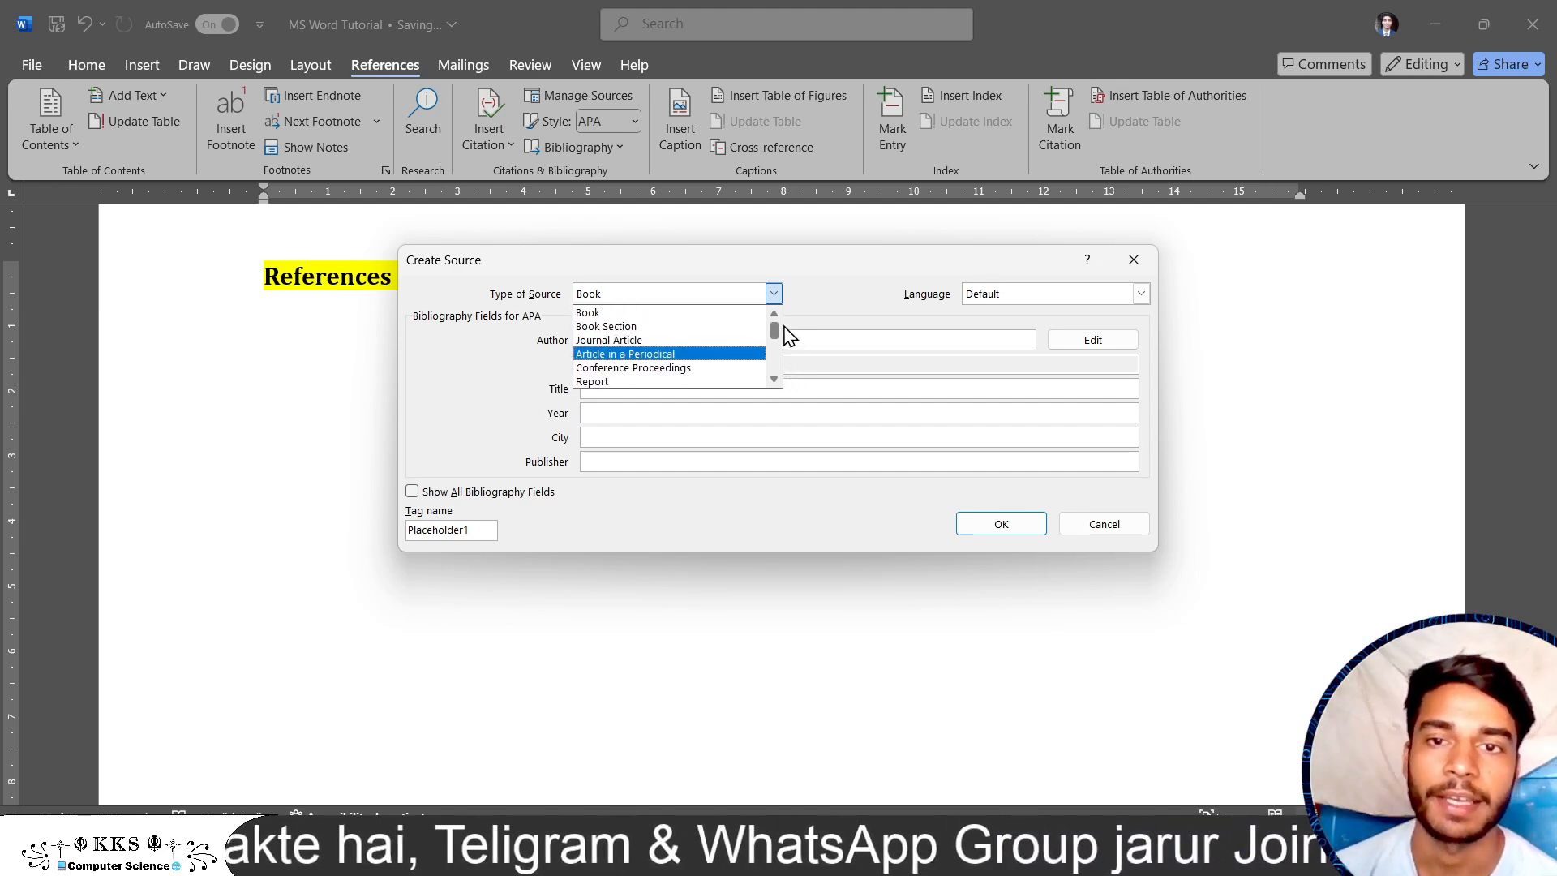
{"action": "left_click", "coordinate": [613, 313]}
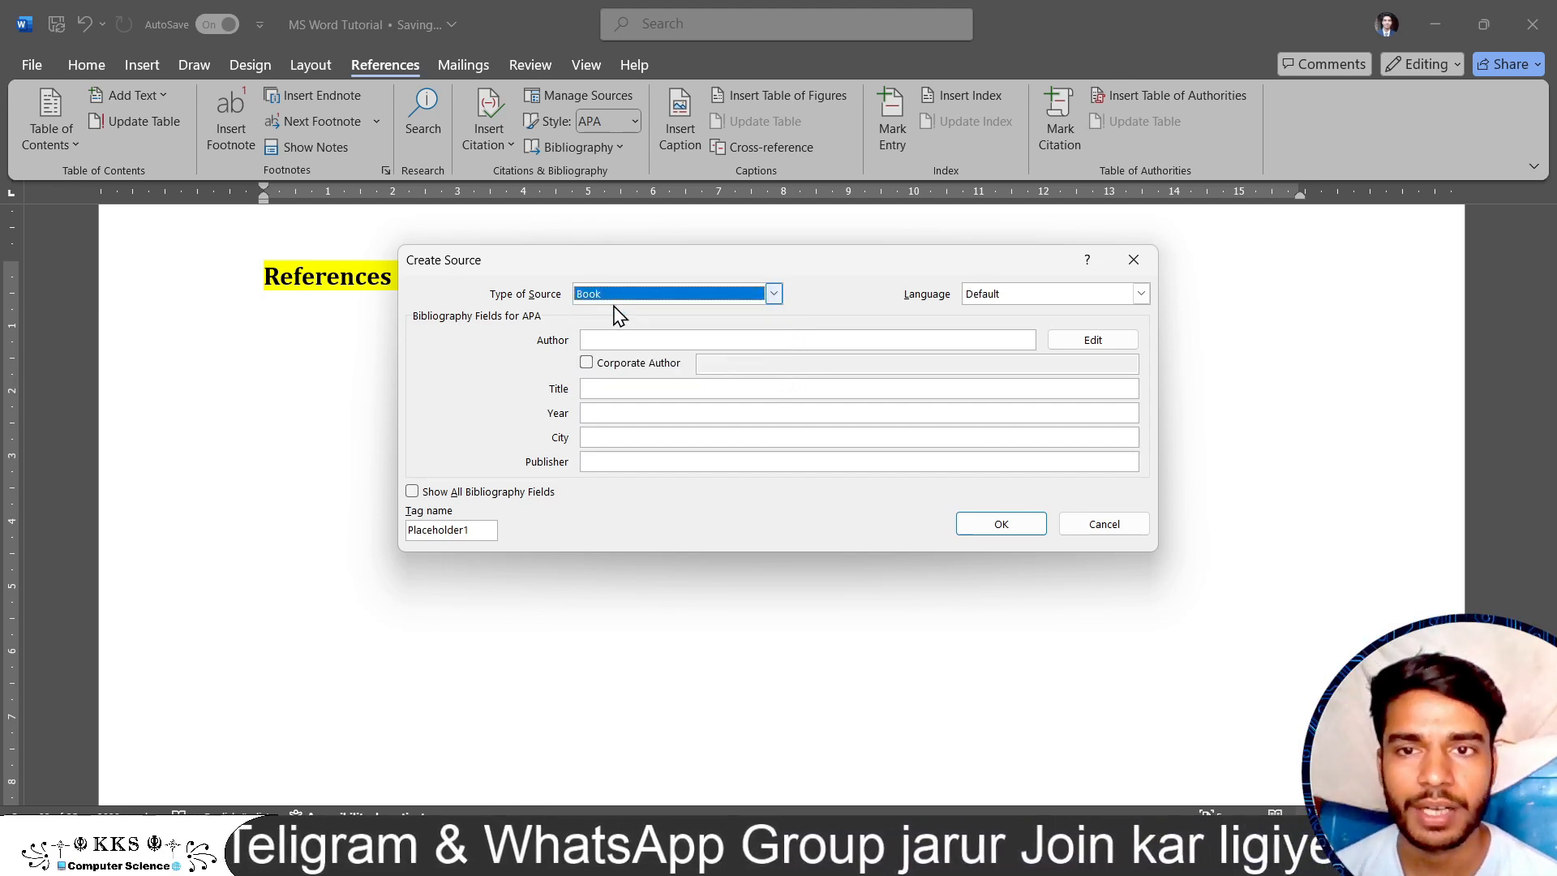
{"action": "left_click", "coordinate": [1145, 296]}
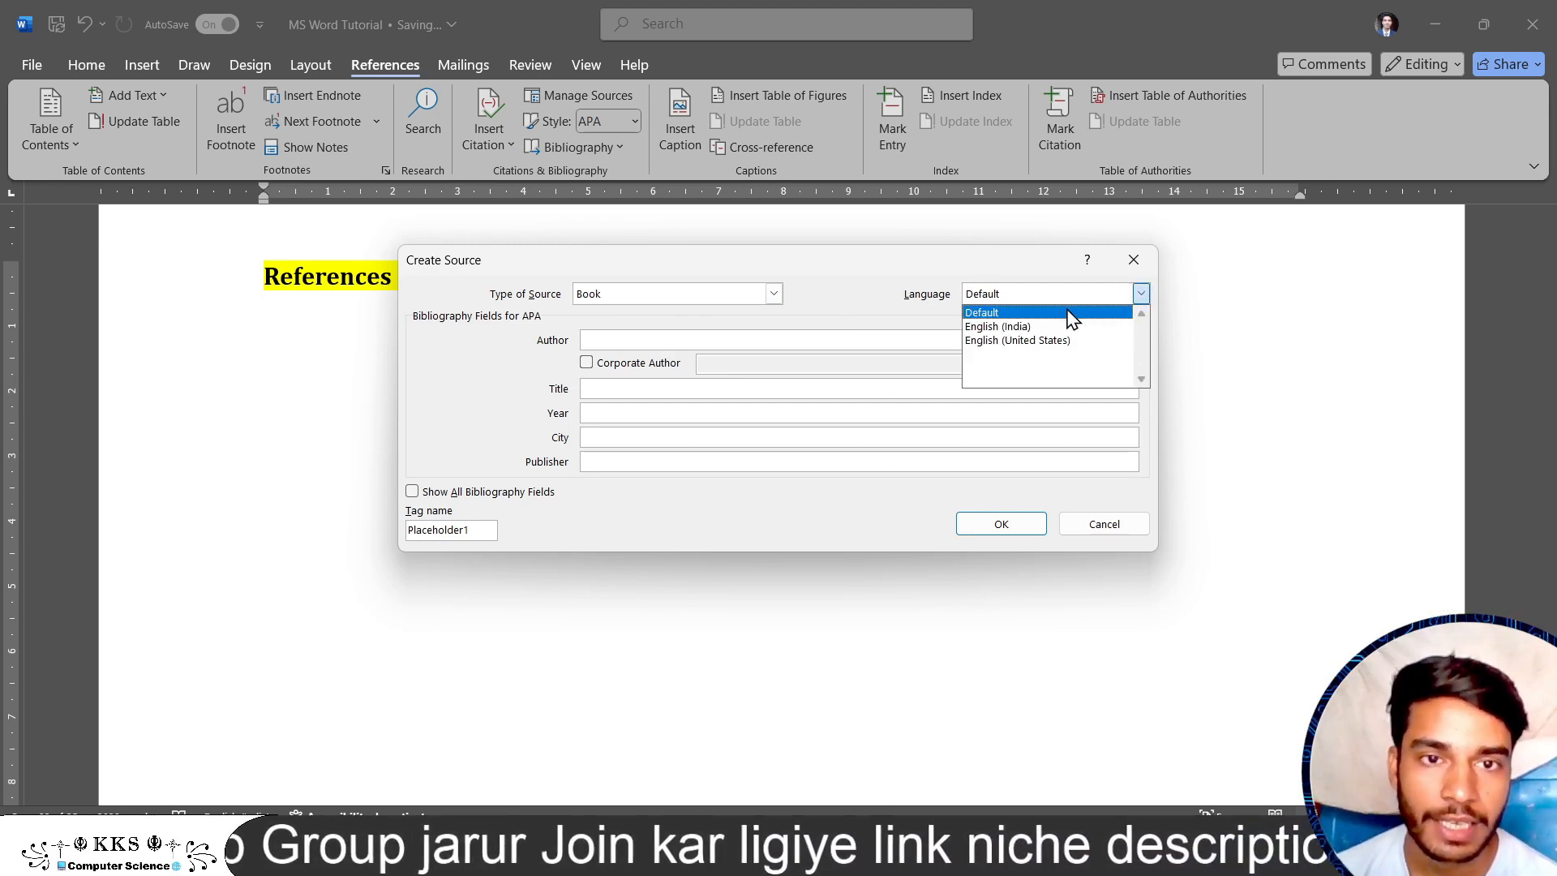
{"action": "left_click", "coordinate": [1144, 297]}
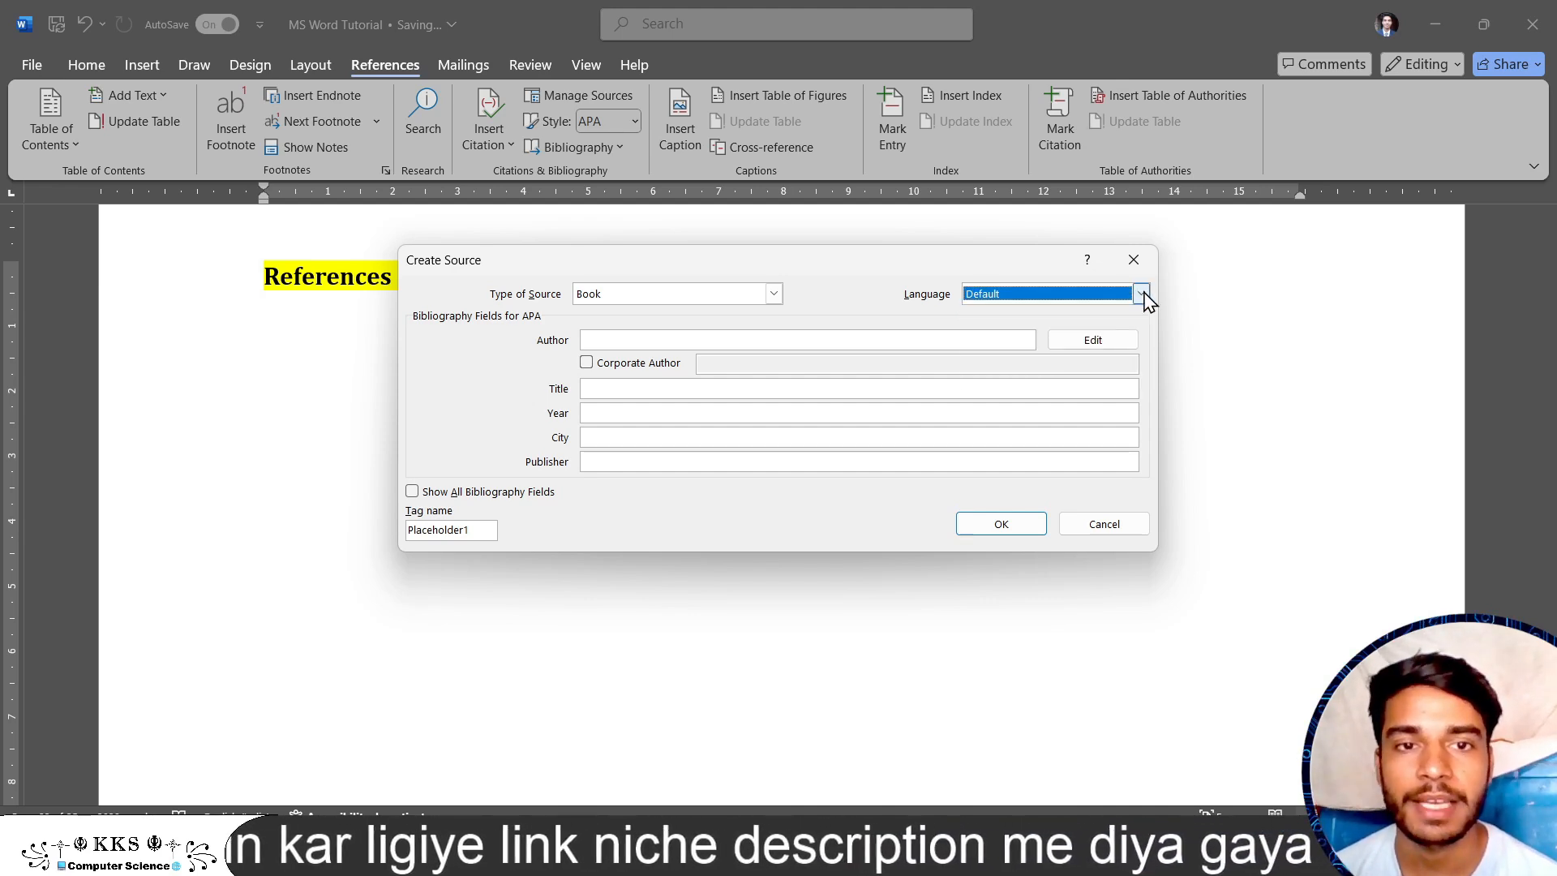
Fill in the new book source with author KKS, title MS Word and year 2024.
{"action": "left_click", "coordinate": [606, 341]}
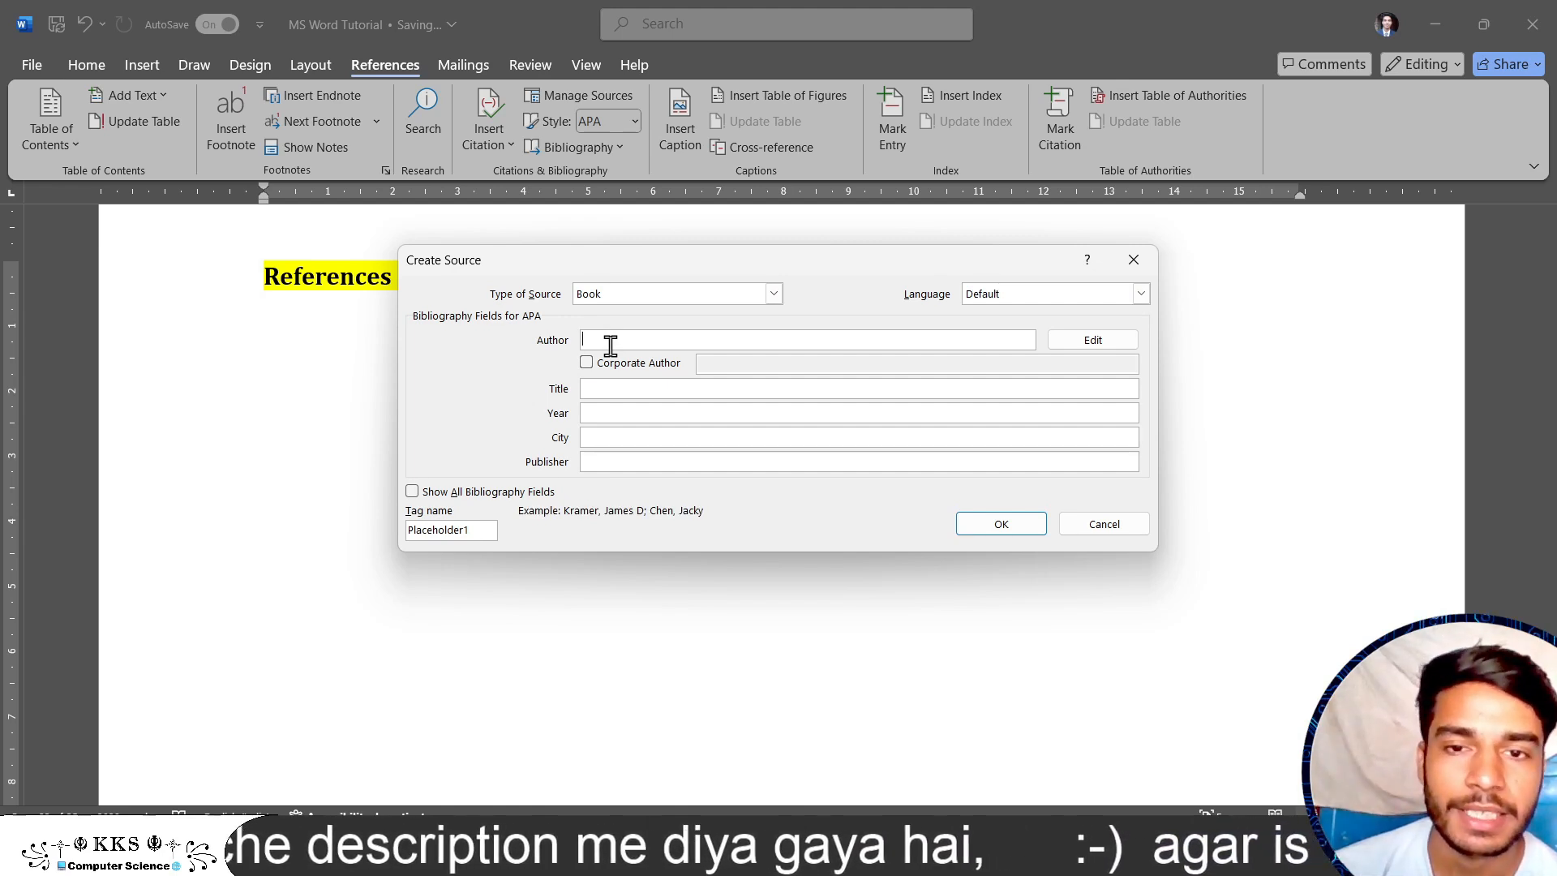
{"action": "type", "text": "KKS"}
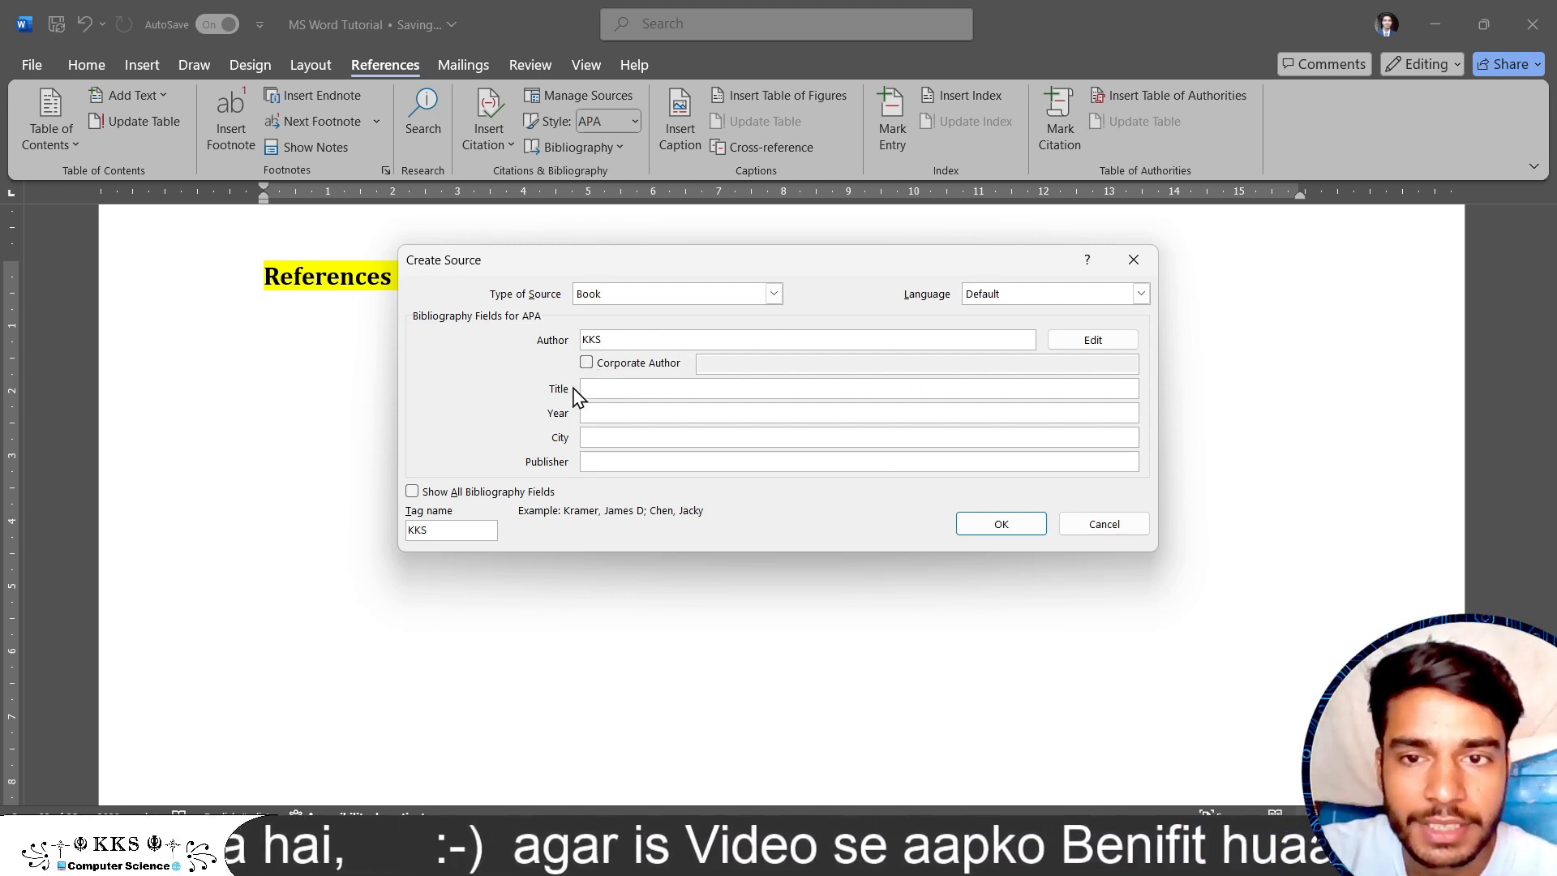
{"action": "left_click", "coordinate": [599, 386]}
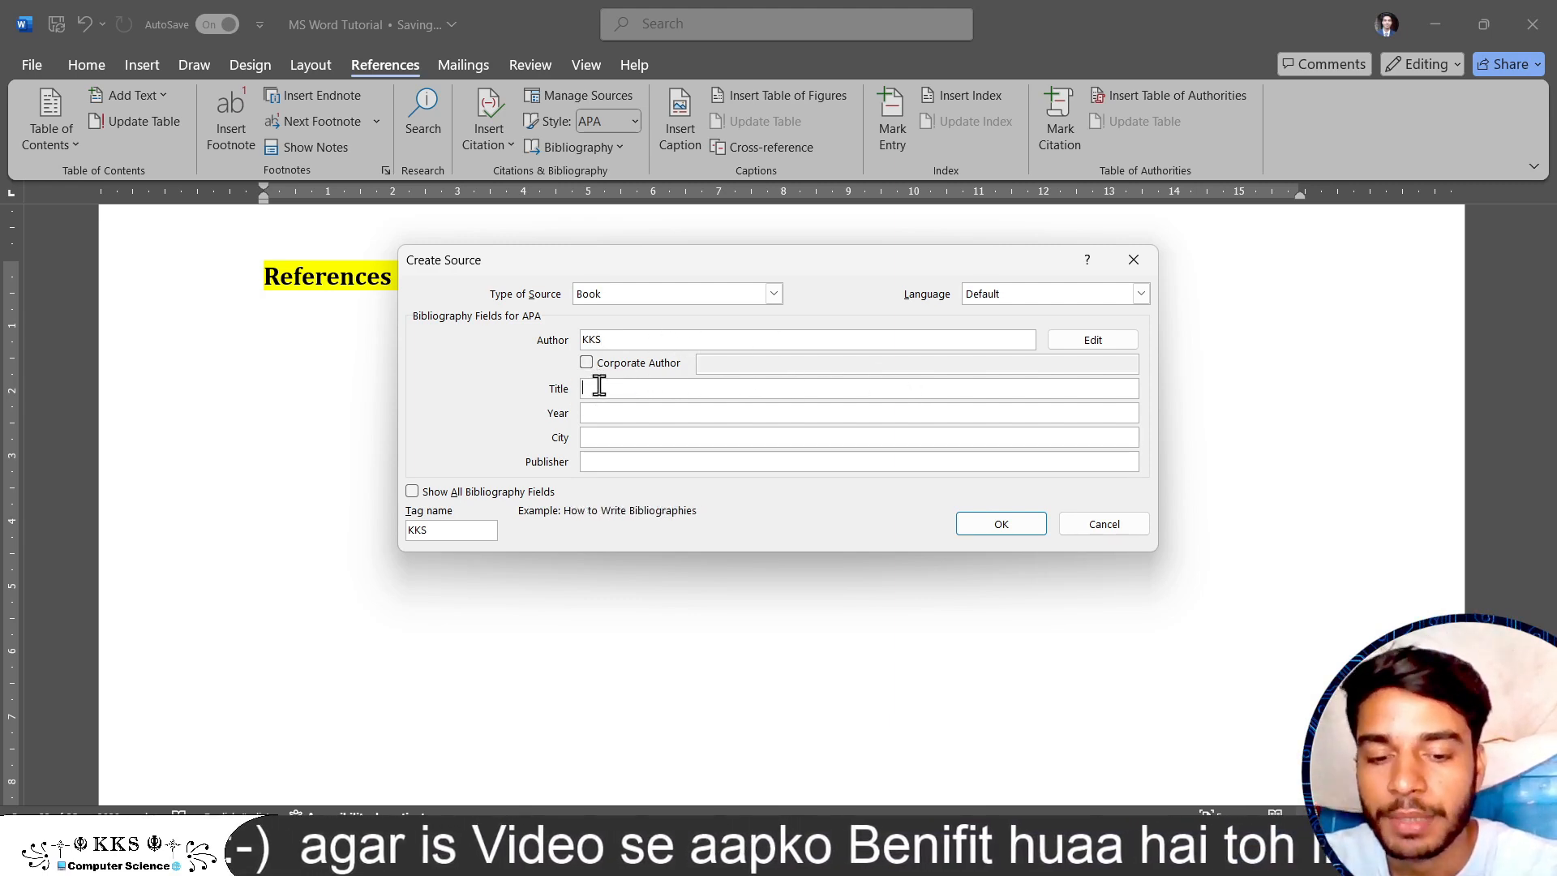
{"action": "type", "text": "MS Word"}
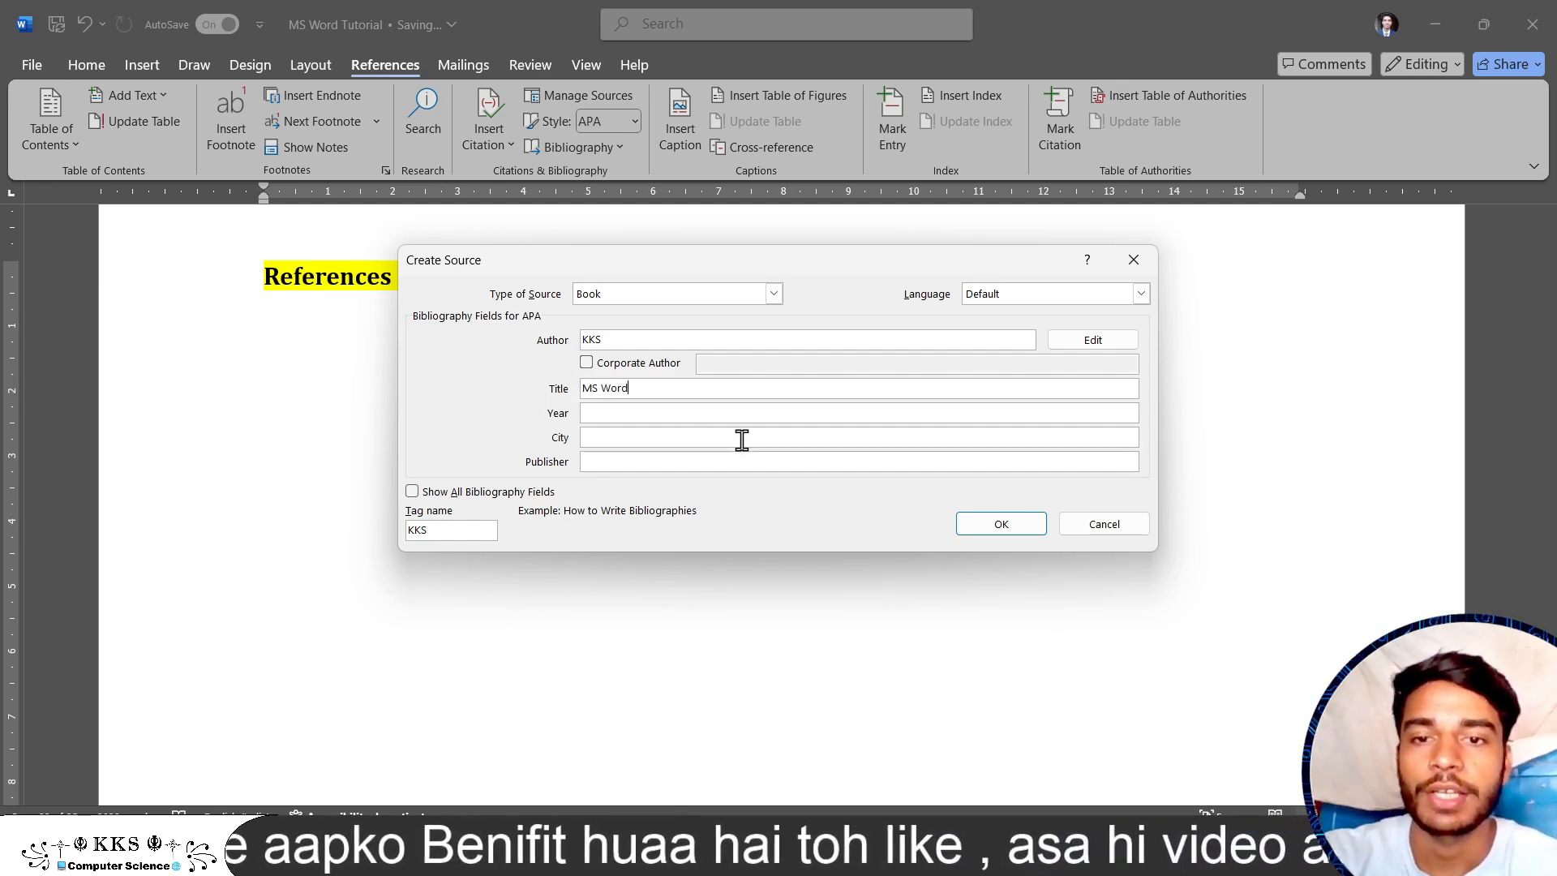
{"action": "left_click", "coordinate": [666, 412]}
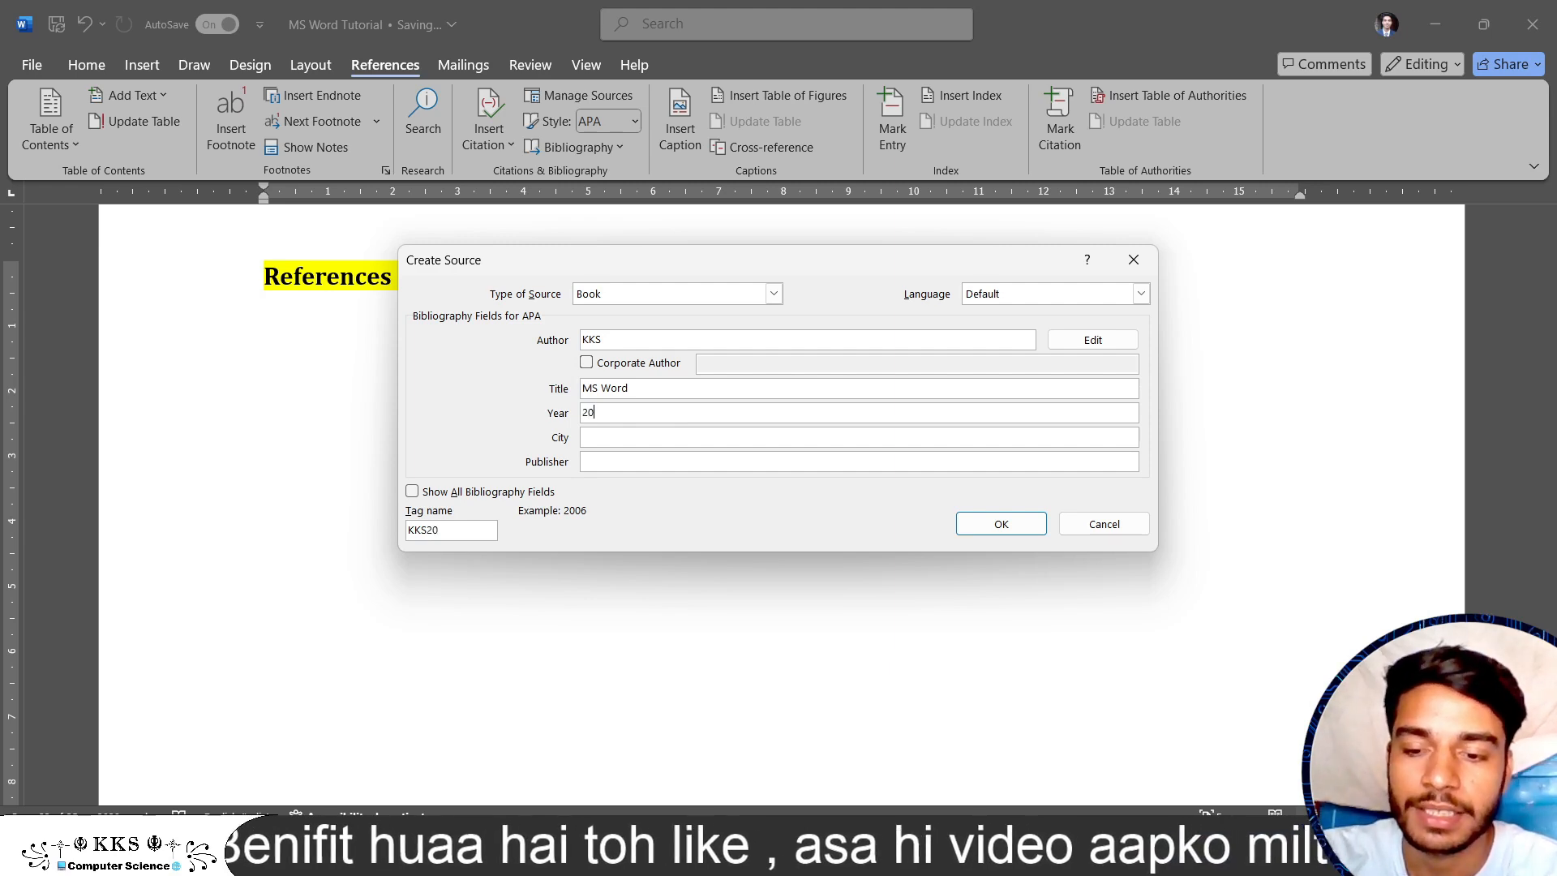
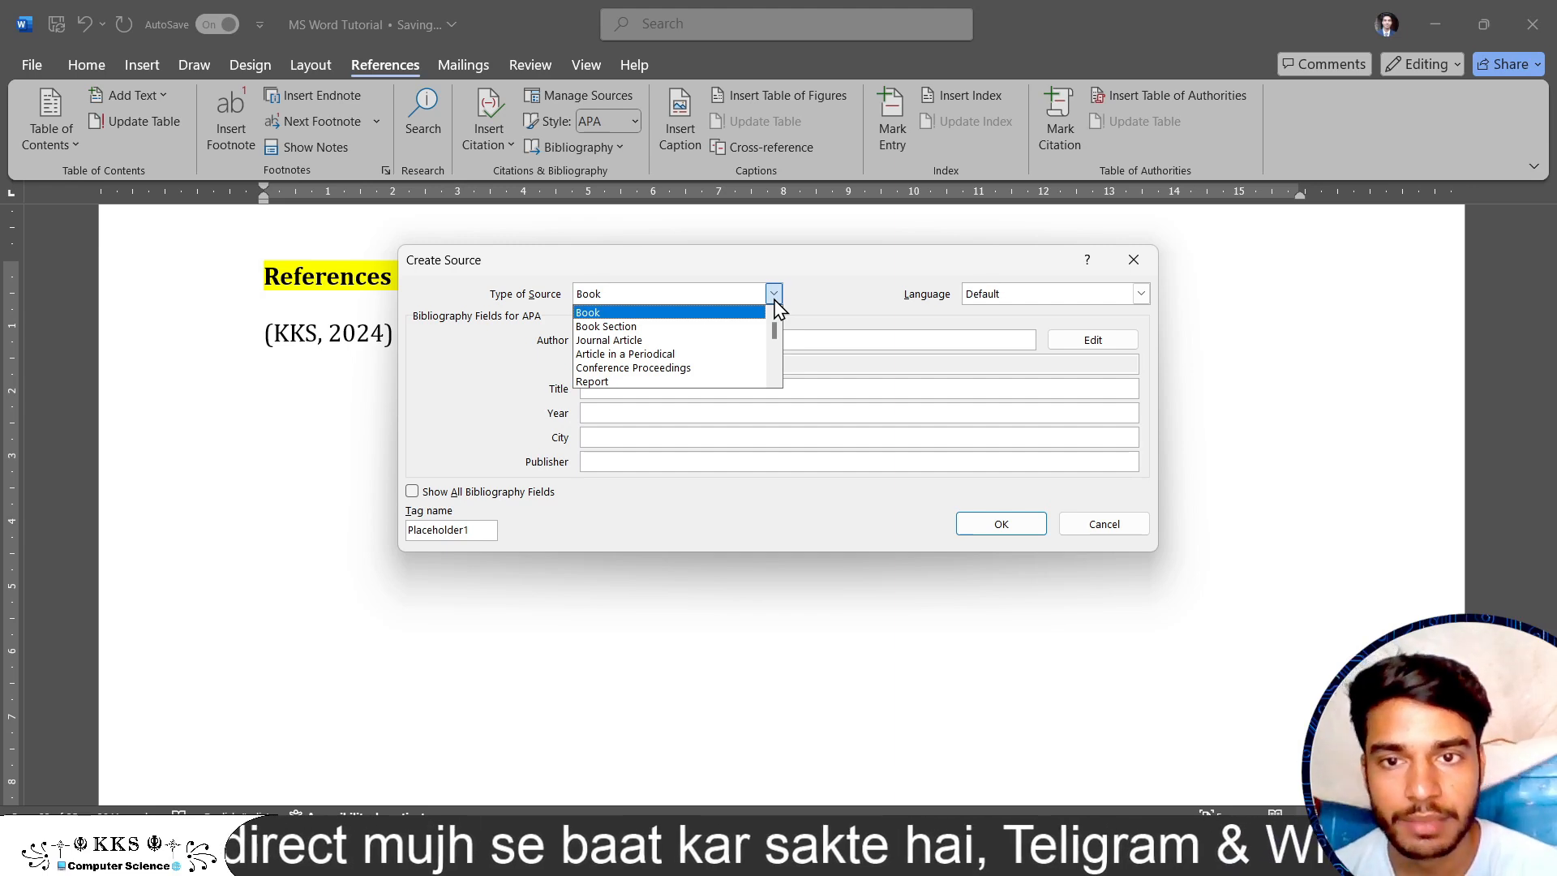
Review the complete set of bibliography fields for the Book Section source type, leaving the new source uncreated.
{"action": "left_click", "coordinate": [678, 326]}
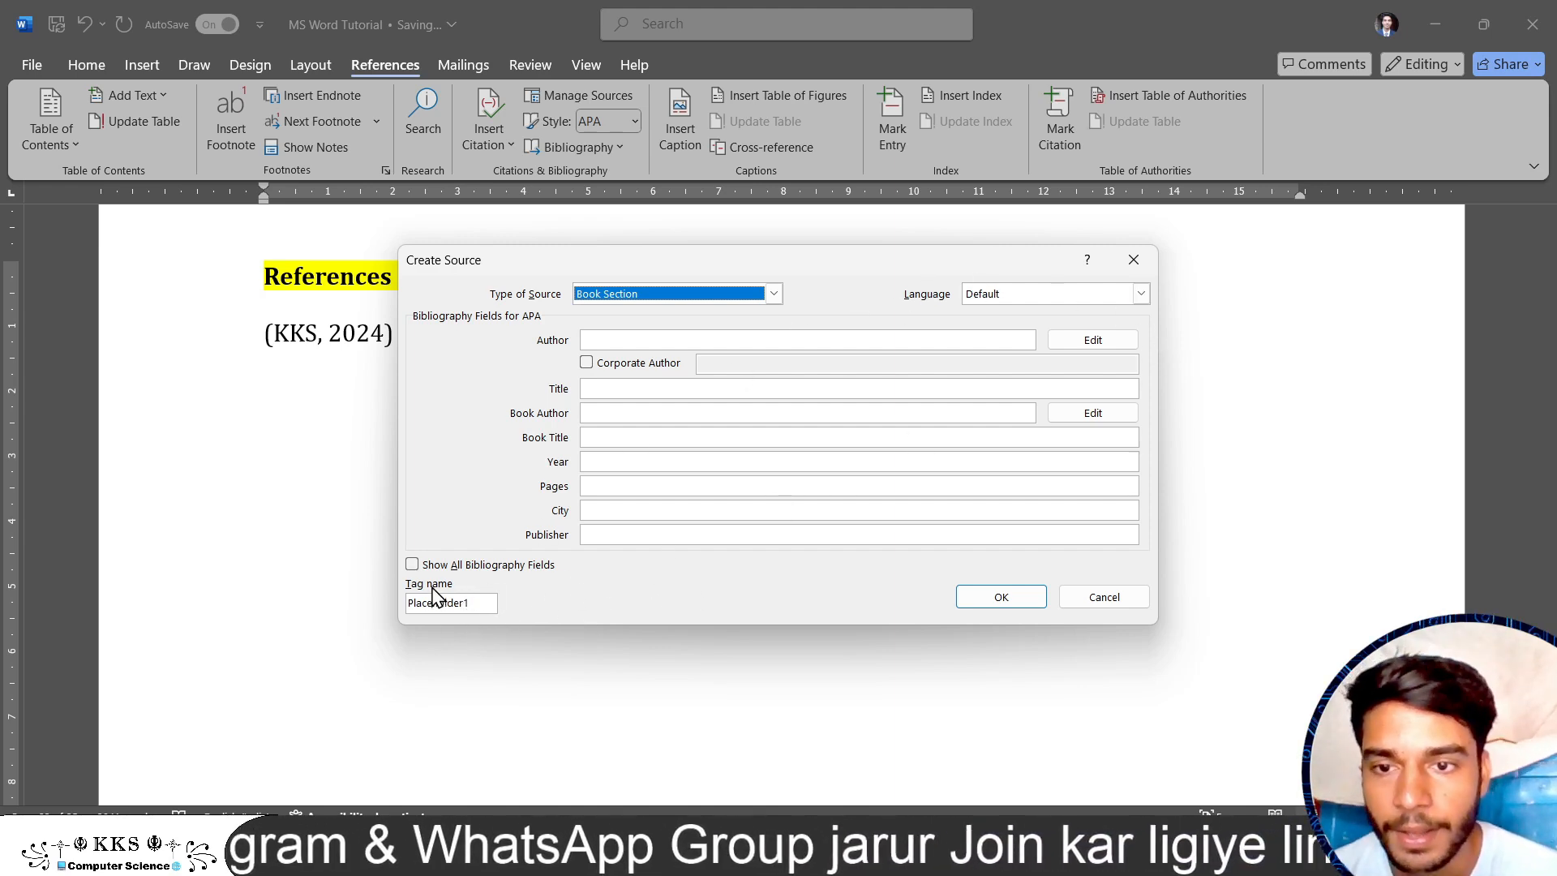
{"action": "left_click", "coordinate": [412, 566]}
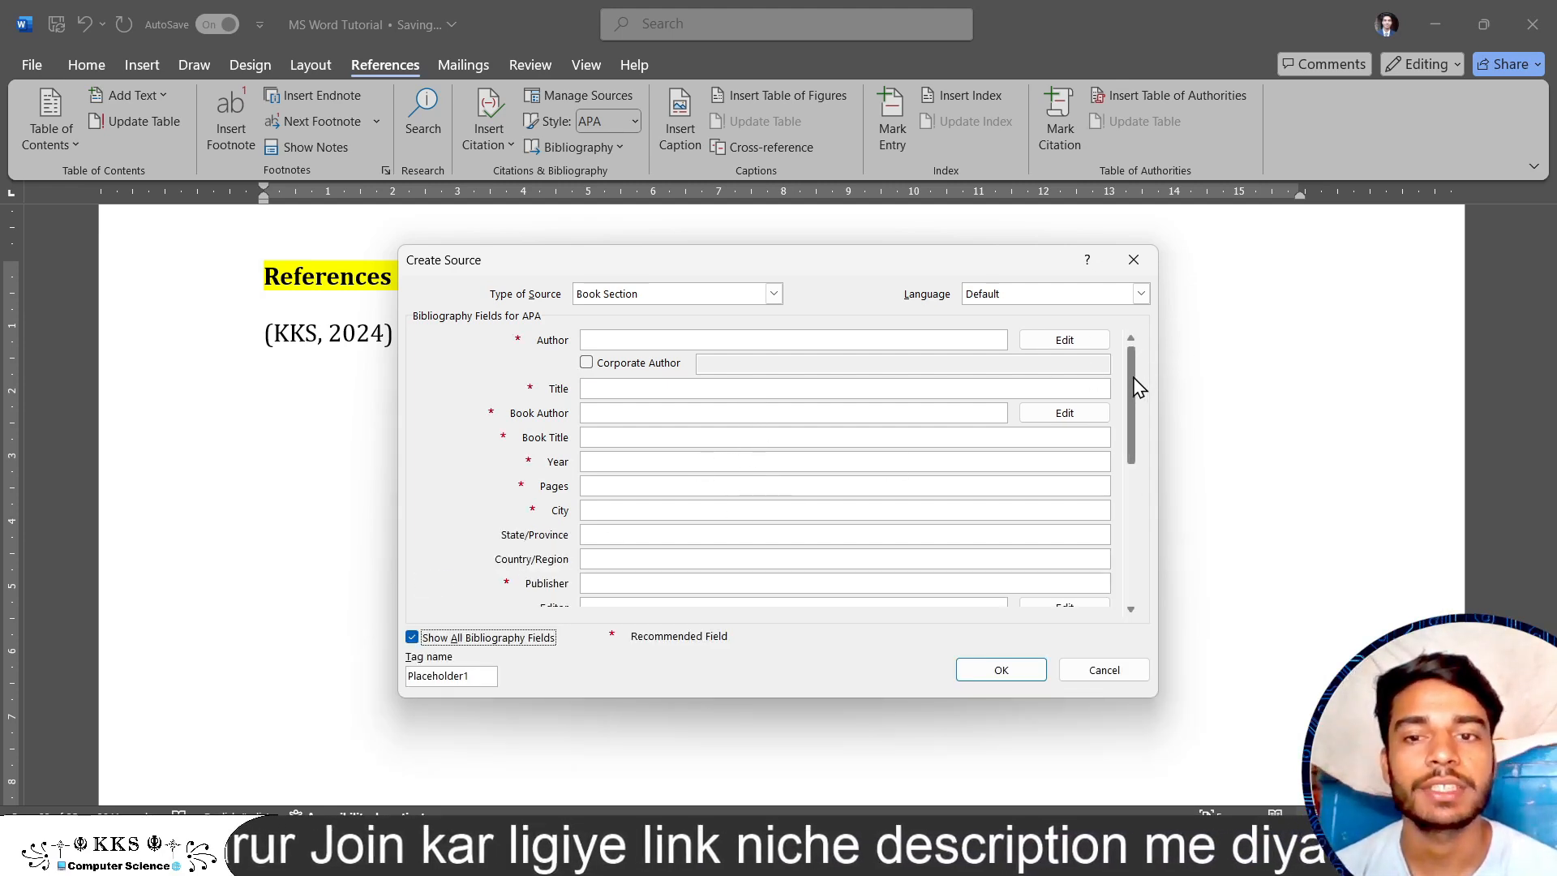
{"action": "left_click_drag", "start_coordinate": [1139, 387], "coordinate": [1134, 422]}
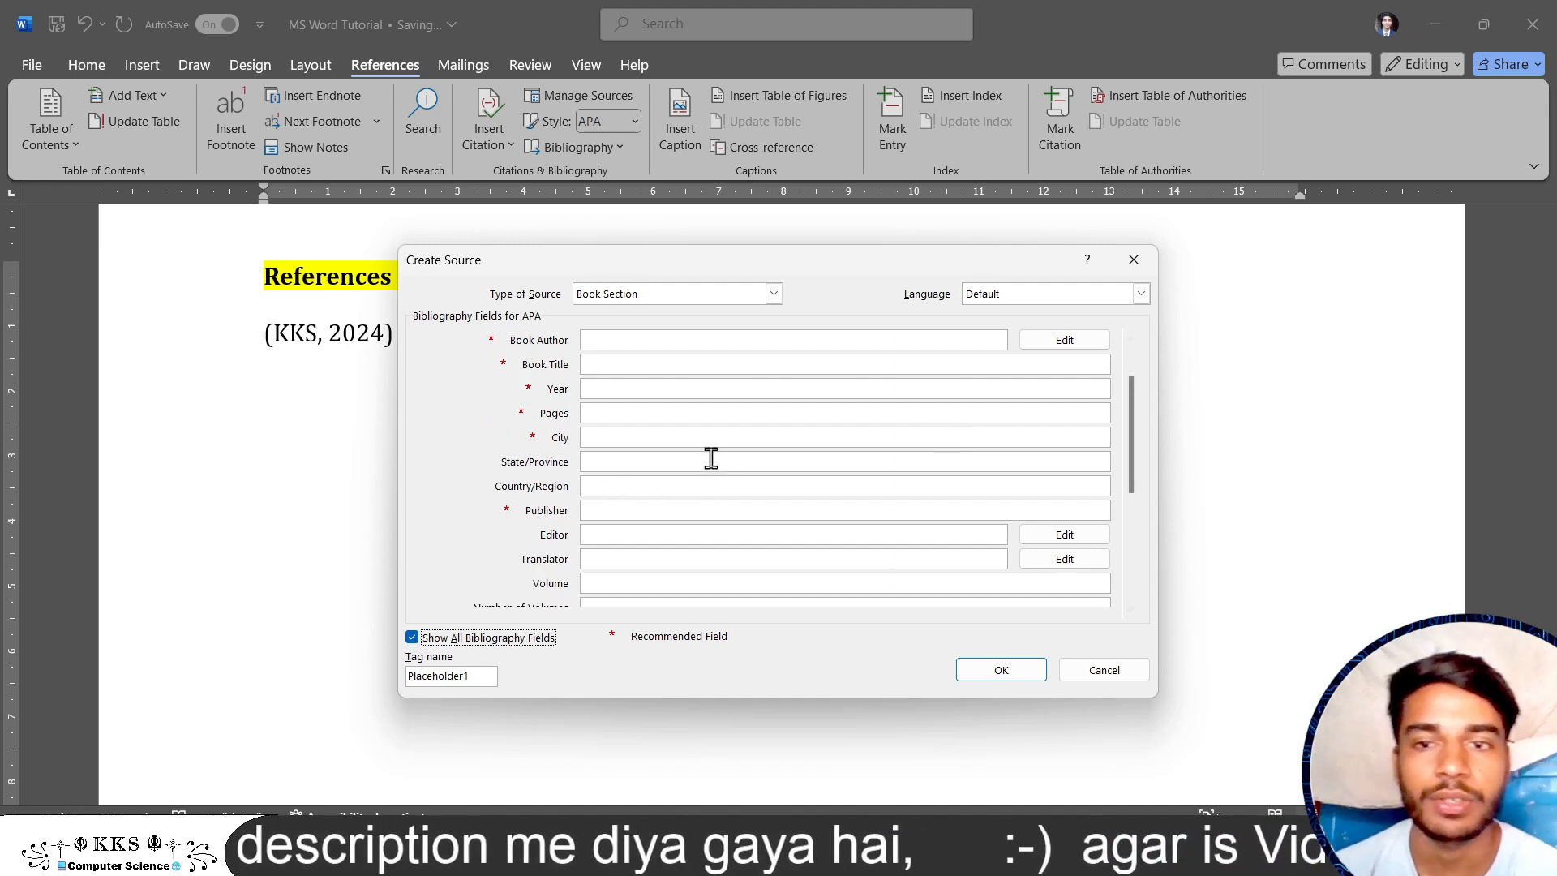
{"action": "left_click", "coordinate": [1129, 253]}
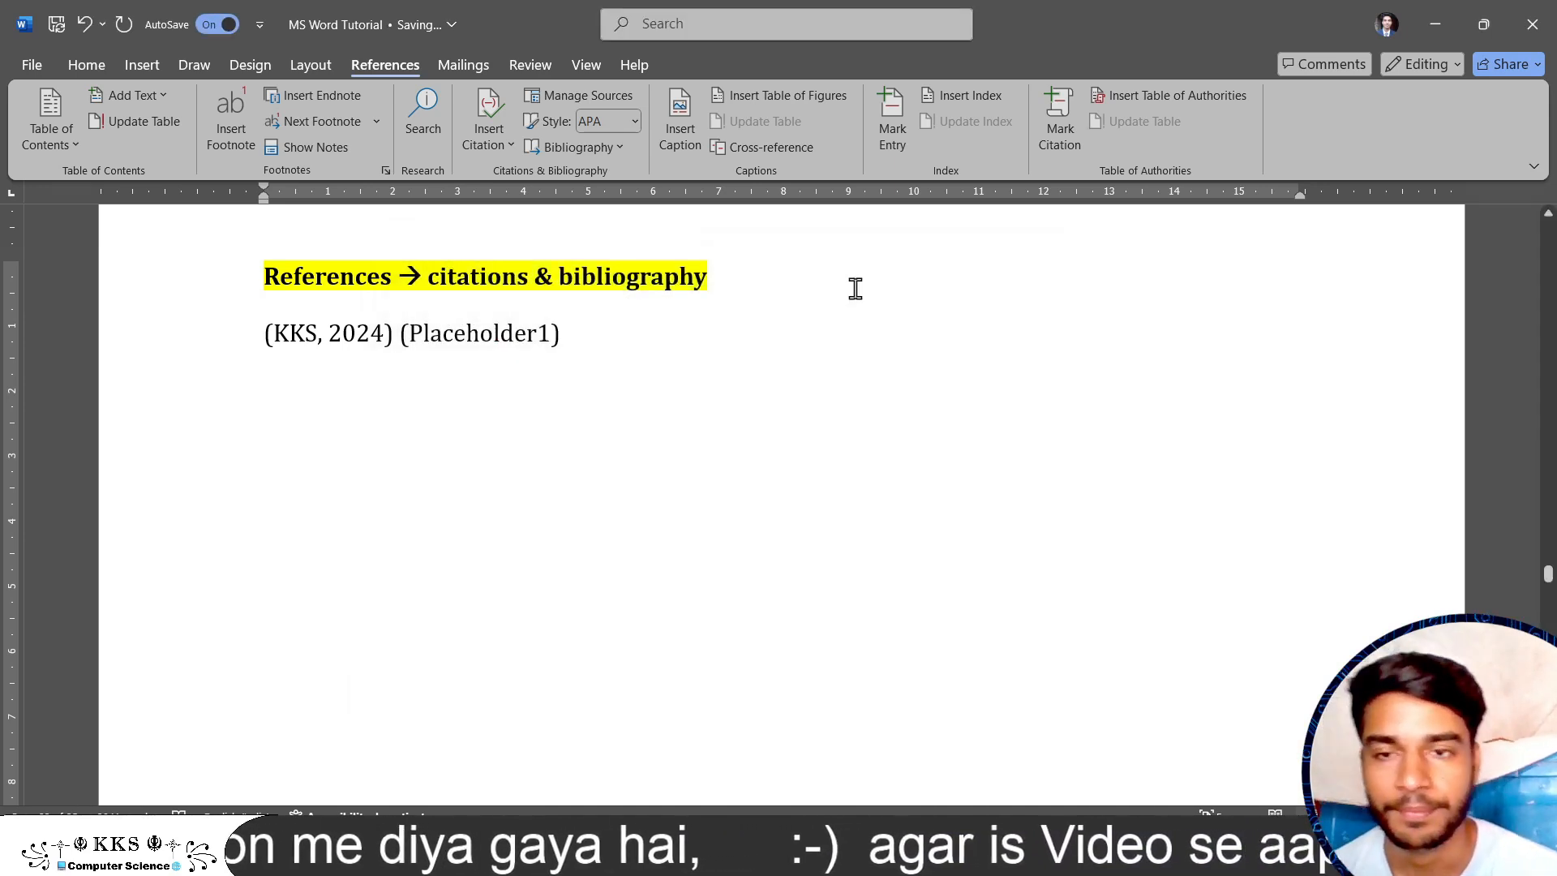
Delete the Placeholder1 citation, undo the deletion and start a new line below the citations.
{"action": "left_click", "coordinate": [427, 333]}
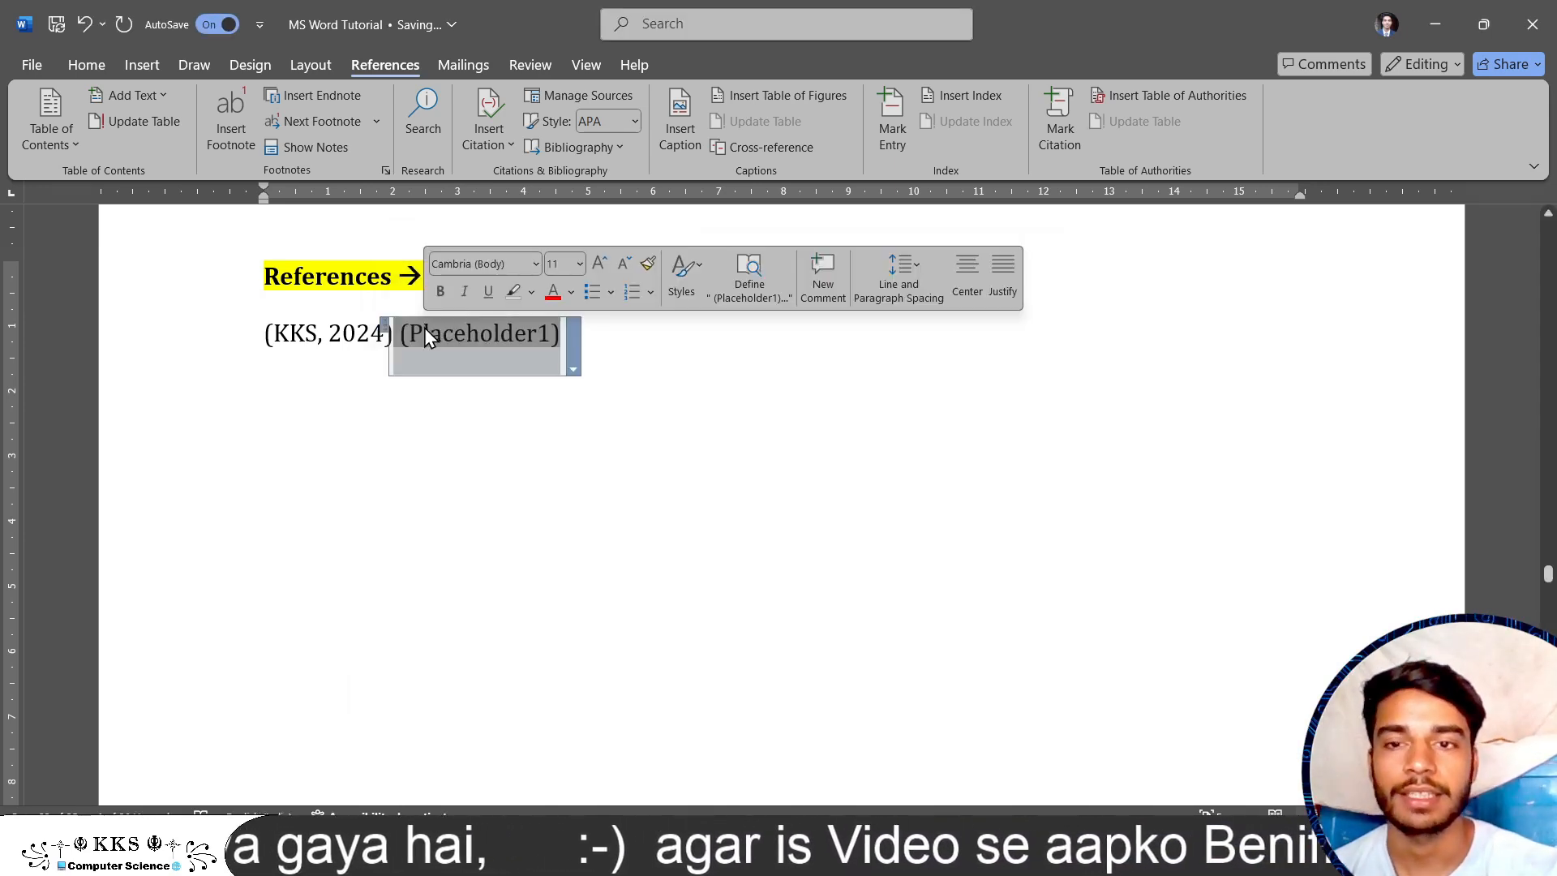
{"action": "key", "text": "Delete"}
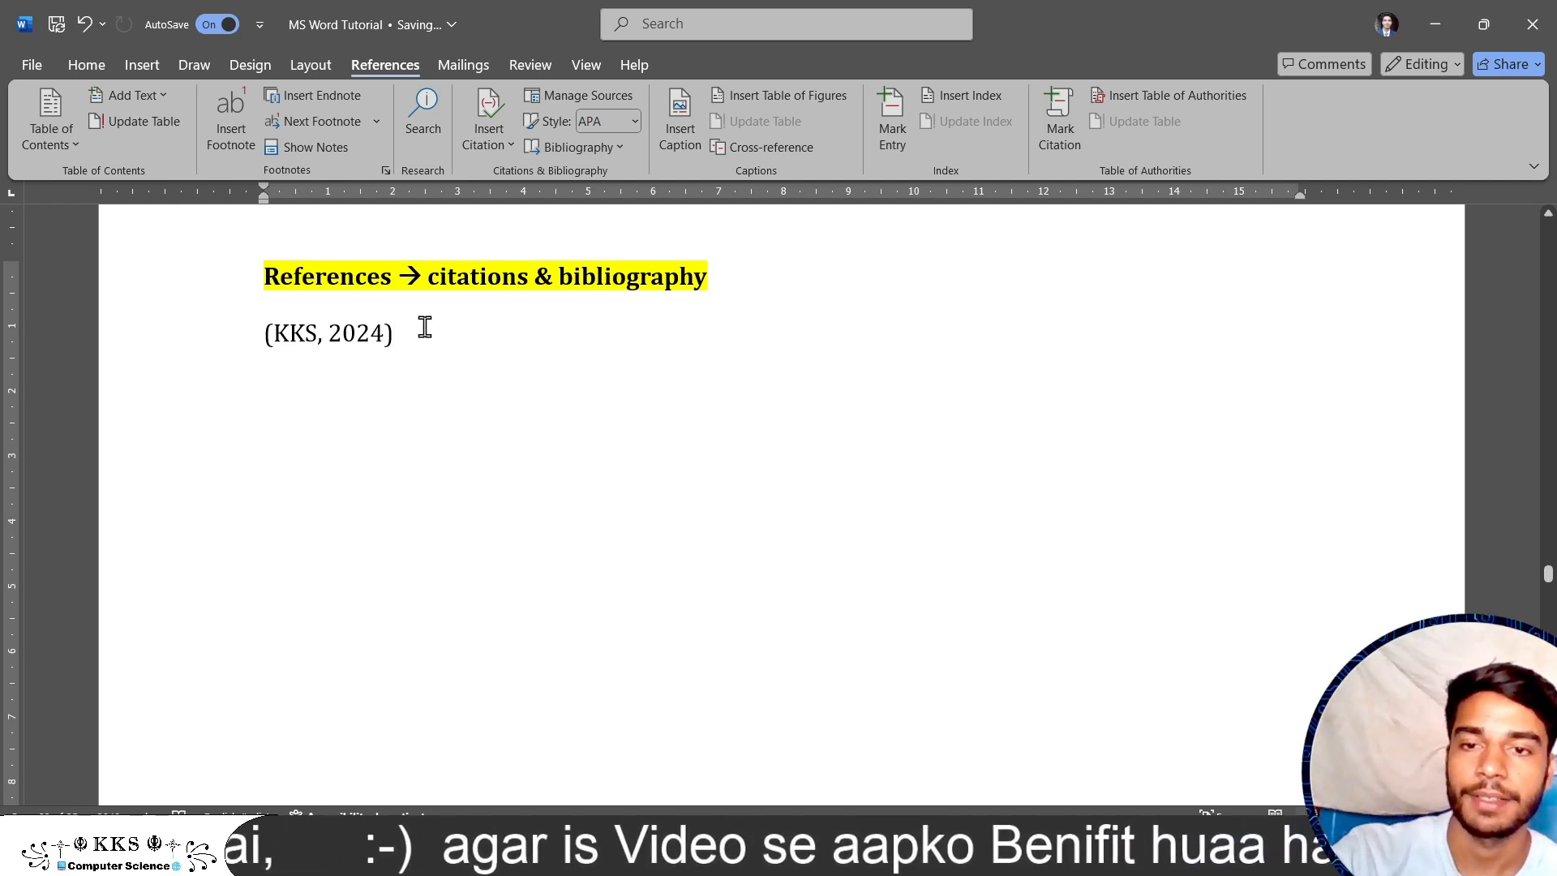
{"action": "key", "text": "ctrl+z"}
{"action": "left_click", "coordinate": [614, 339]}
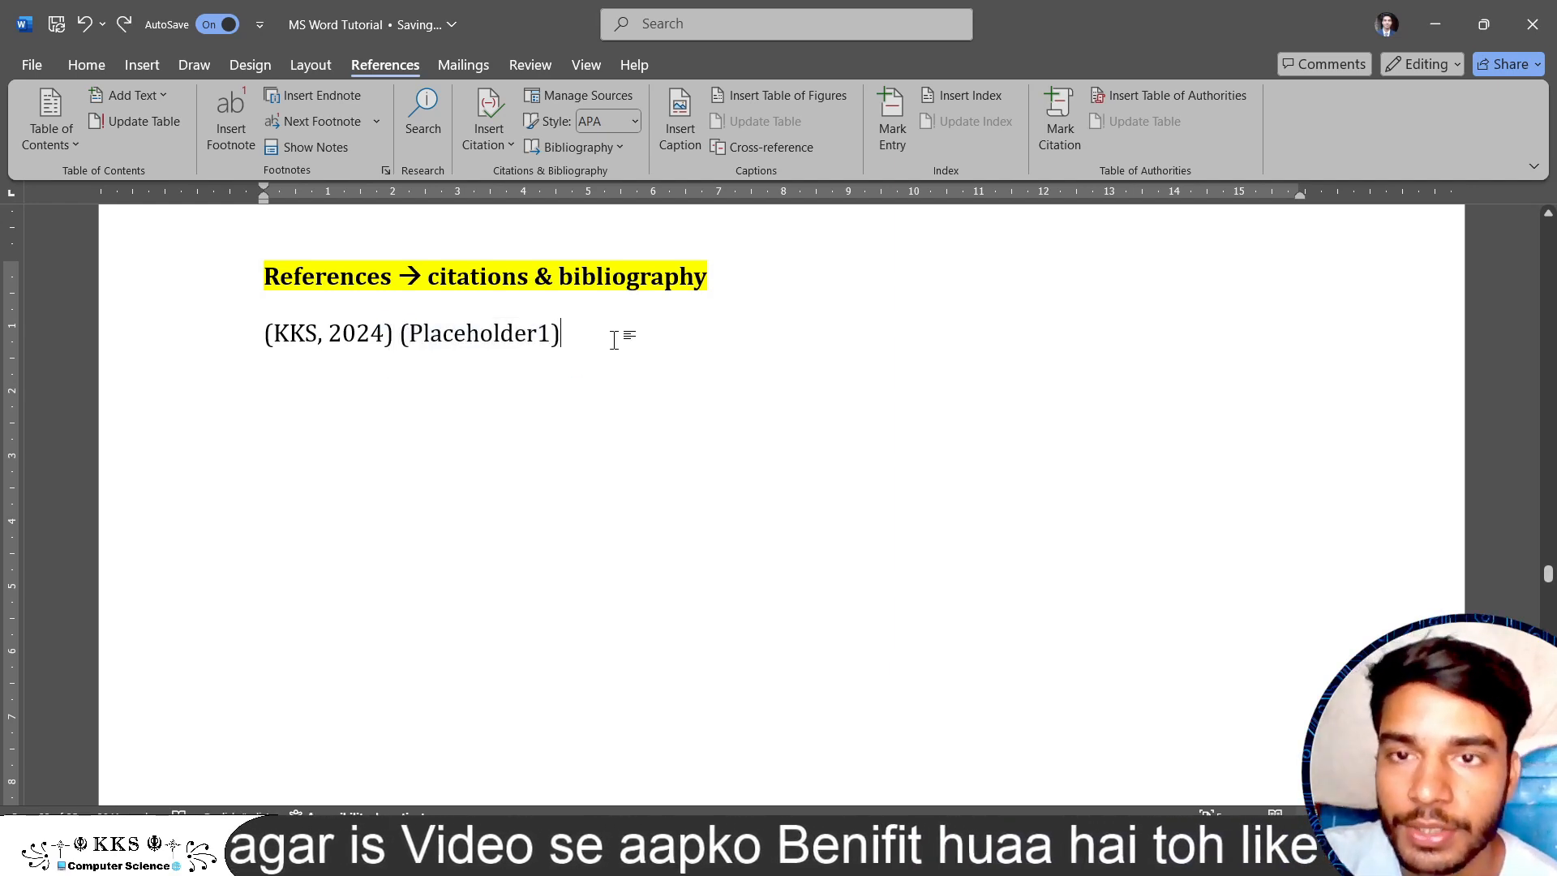
{"action": "key", "text": "Return"}
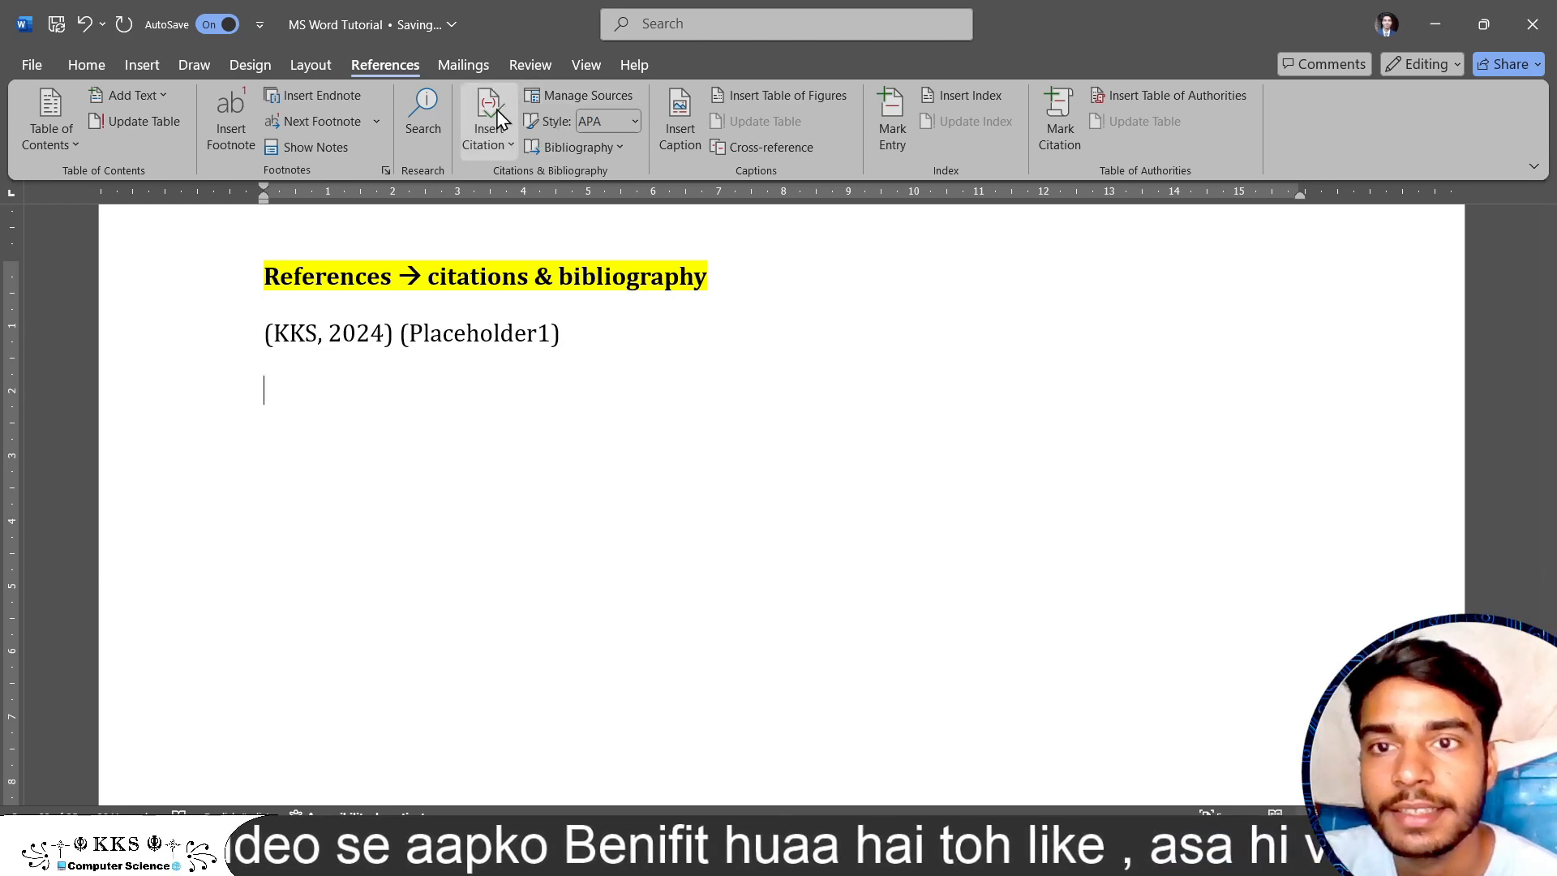
Examine the citation and bibliography previews of both master list sources in the Source Manager.
{"action": "left_click", "coordinate": [621, 102]}
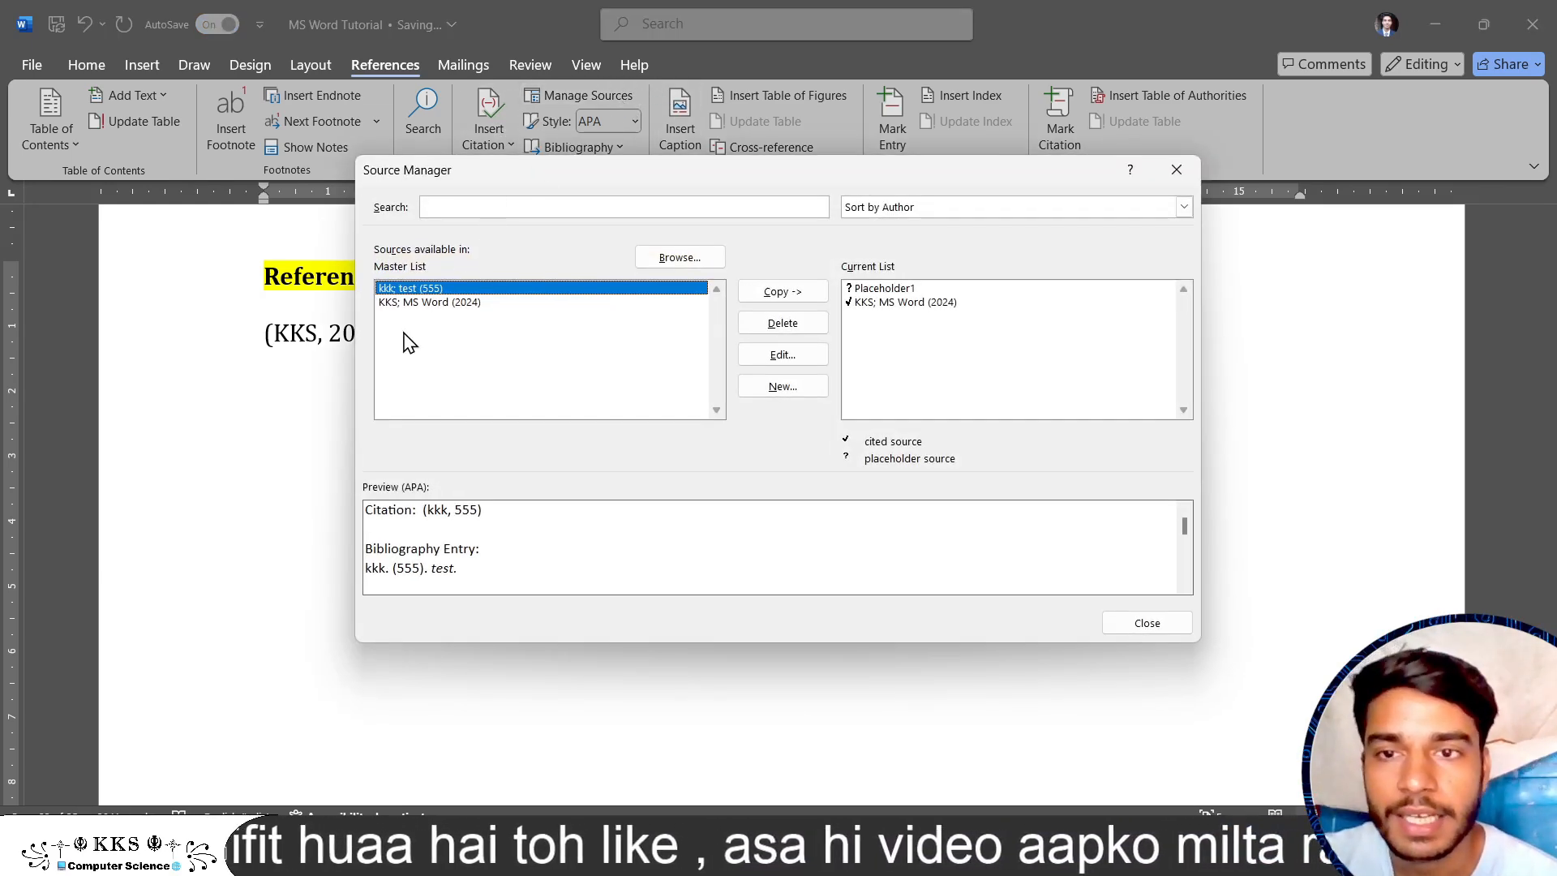
{"action": "left_click", "coordinate": [460, 303]}
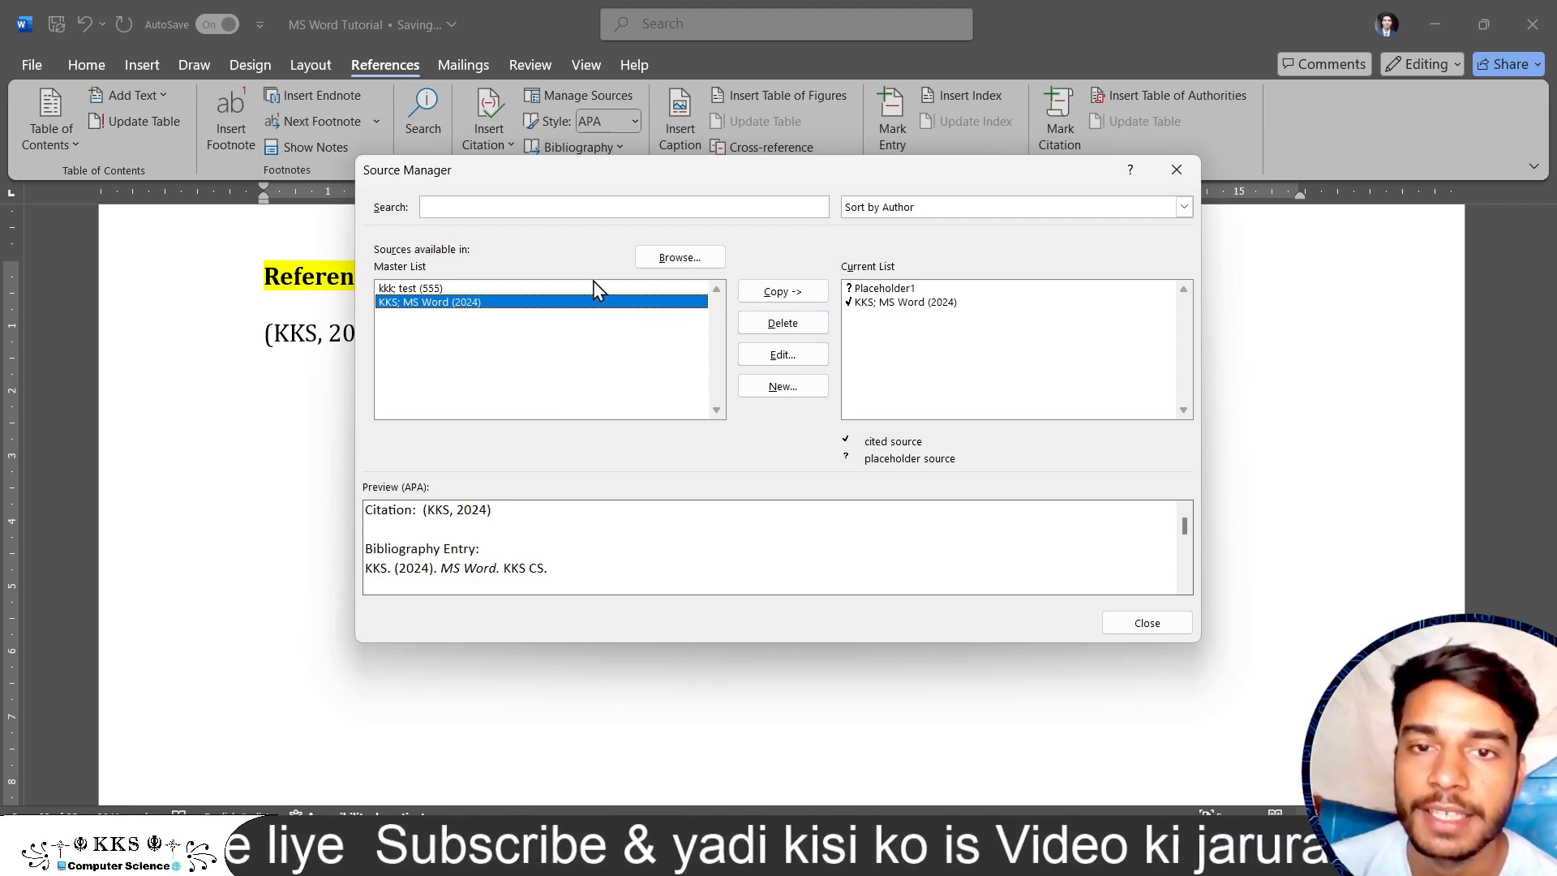
{"action": "left_click", "coordinate": [556, 290]}
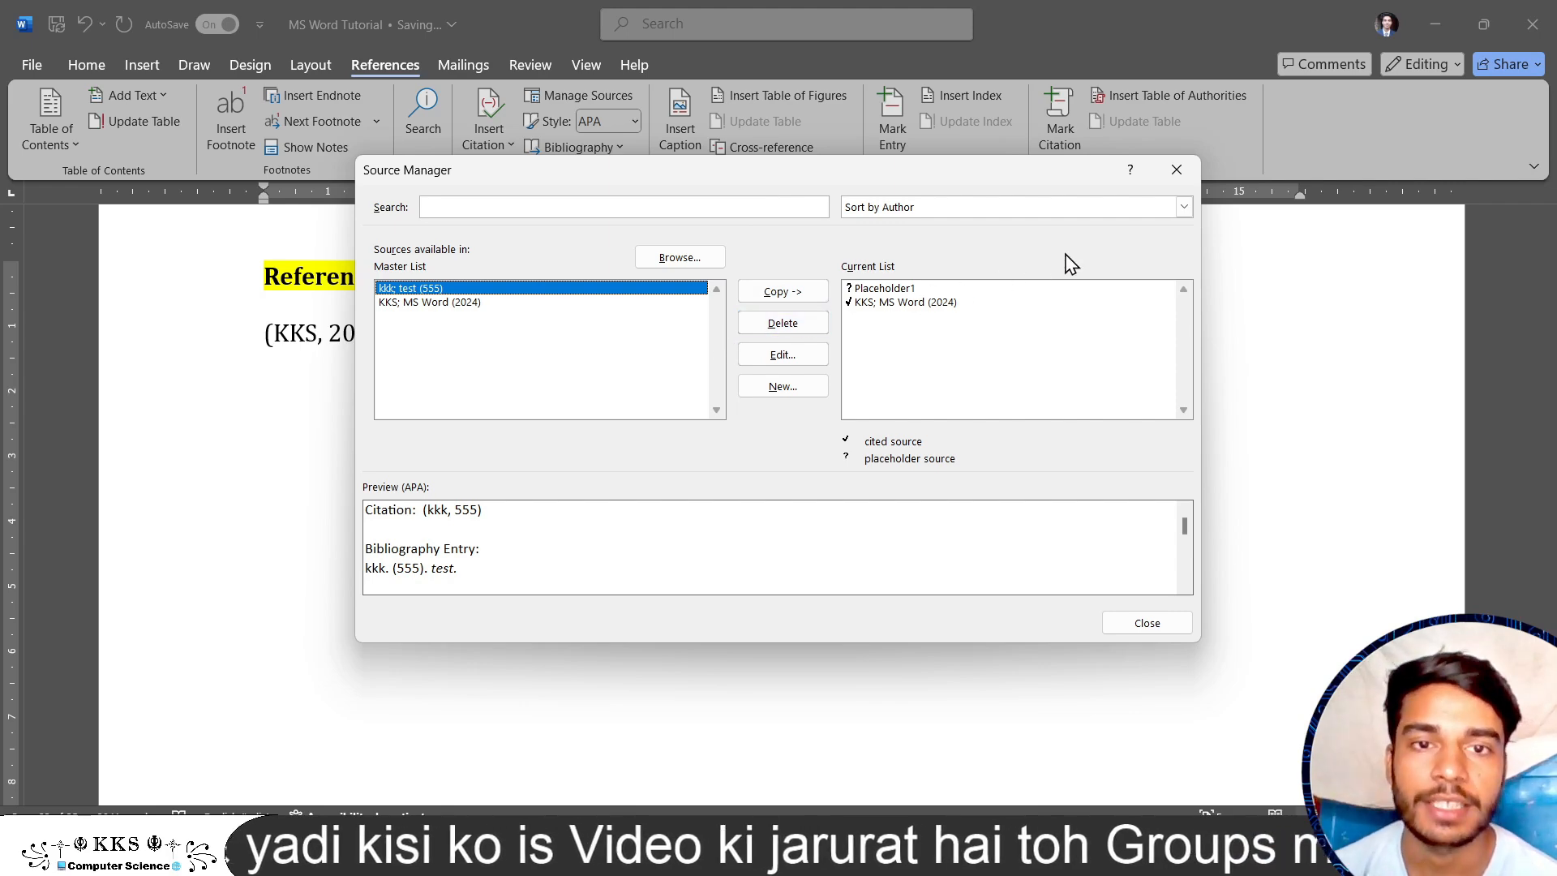
{"action": "left_click", "coordinate": [1178, 171]}
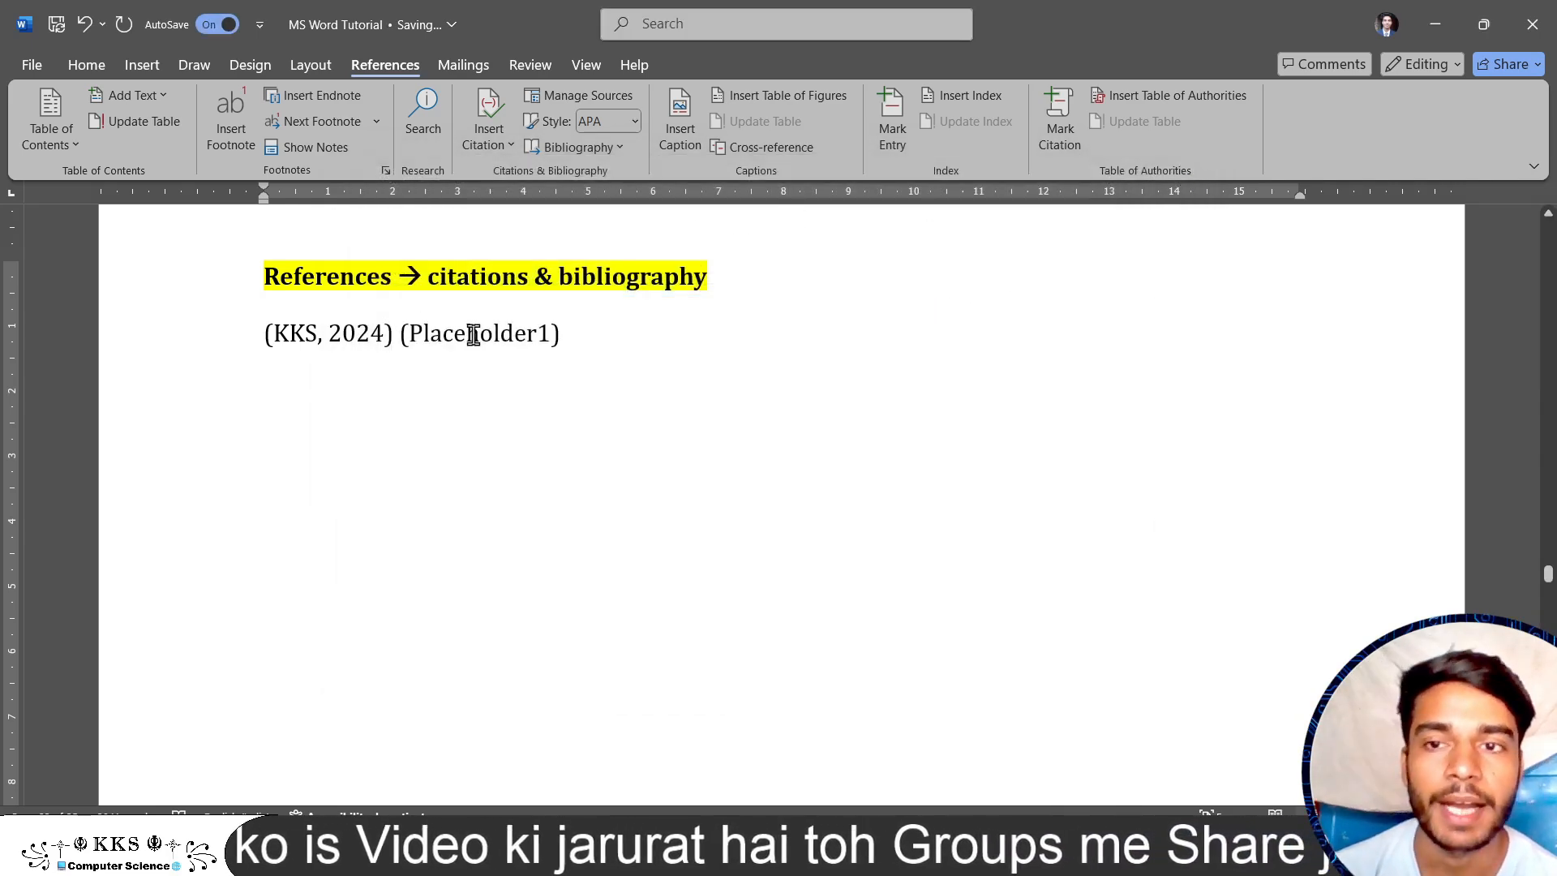
{"action": "left_click", "coordinate": [626, 96]}
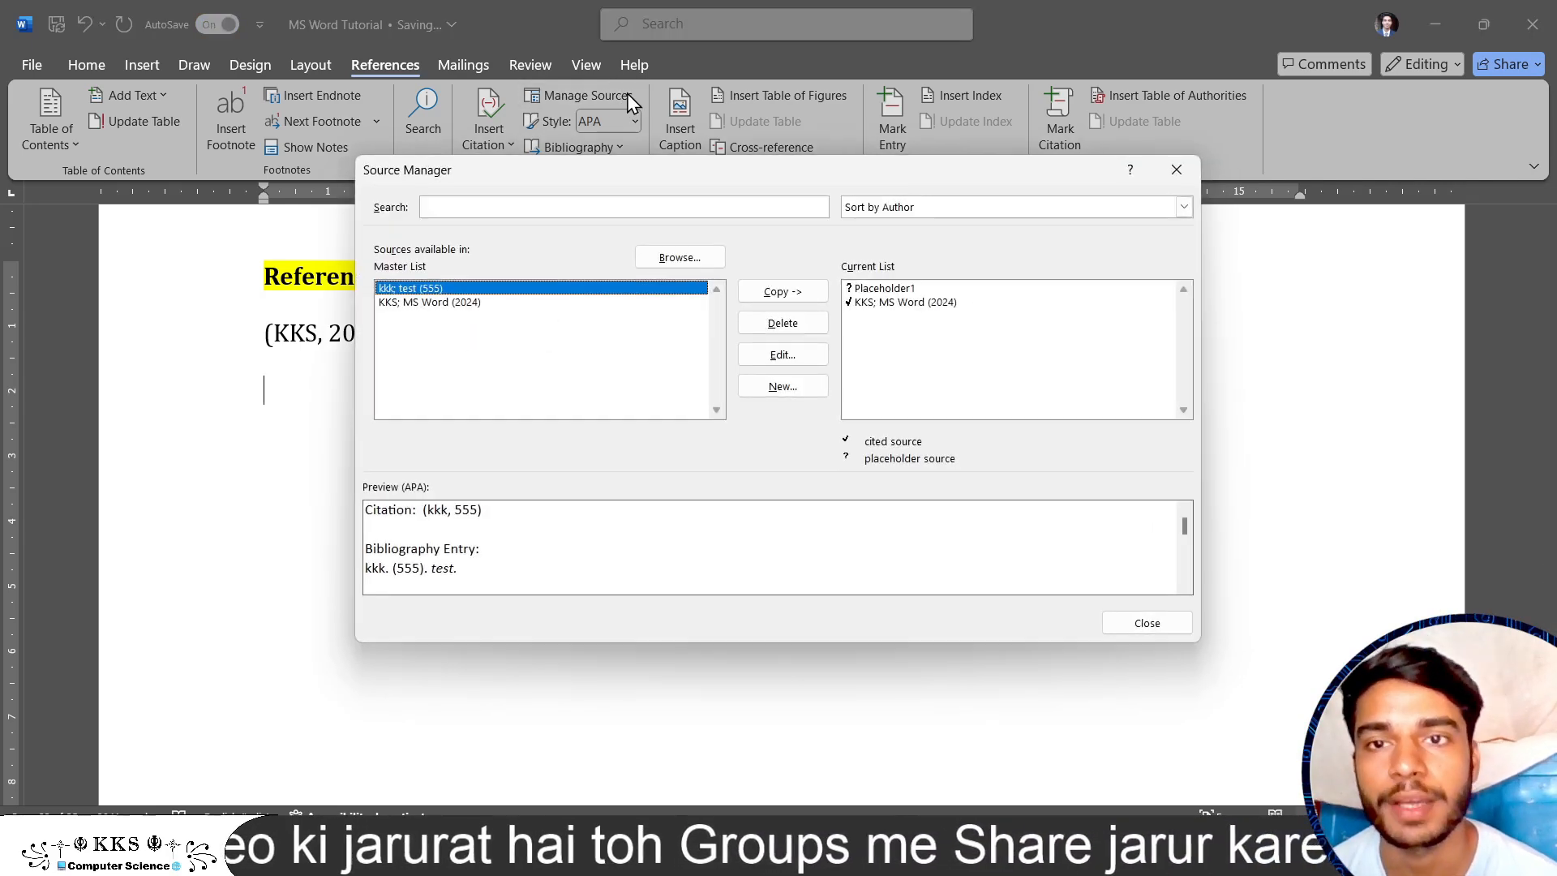
{"action": "left_click", "coordinate": [1176, 169]}
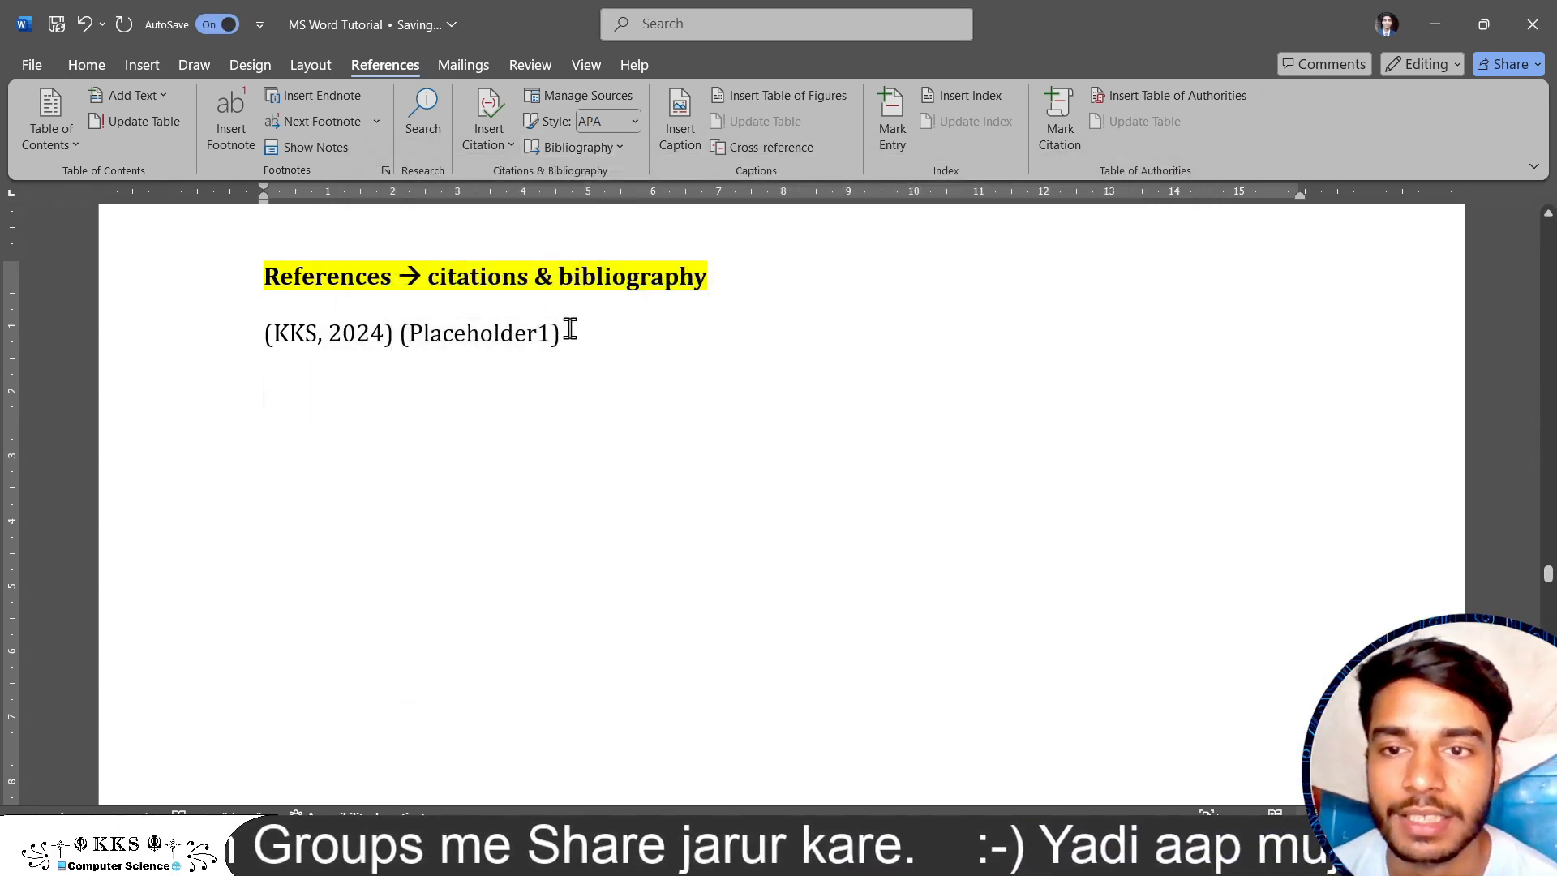
Select both citations under the heading and check the preview of the MS Word (2024) source in the Source Manager.
{"action": "left_click_drag", "start_coordinate": [569, 322], "coordinate": [276, 314]}
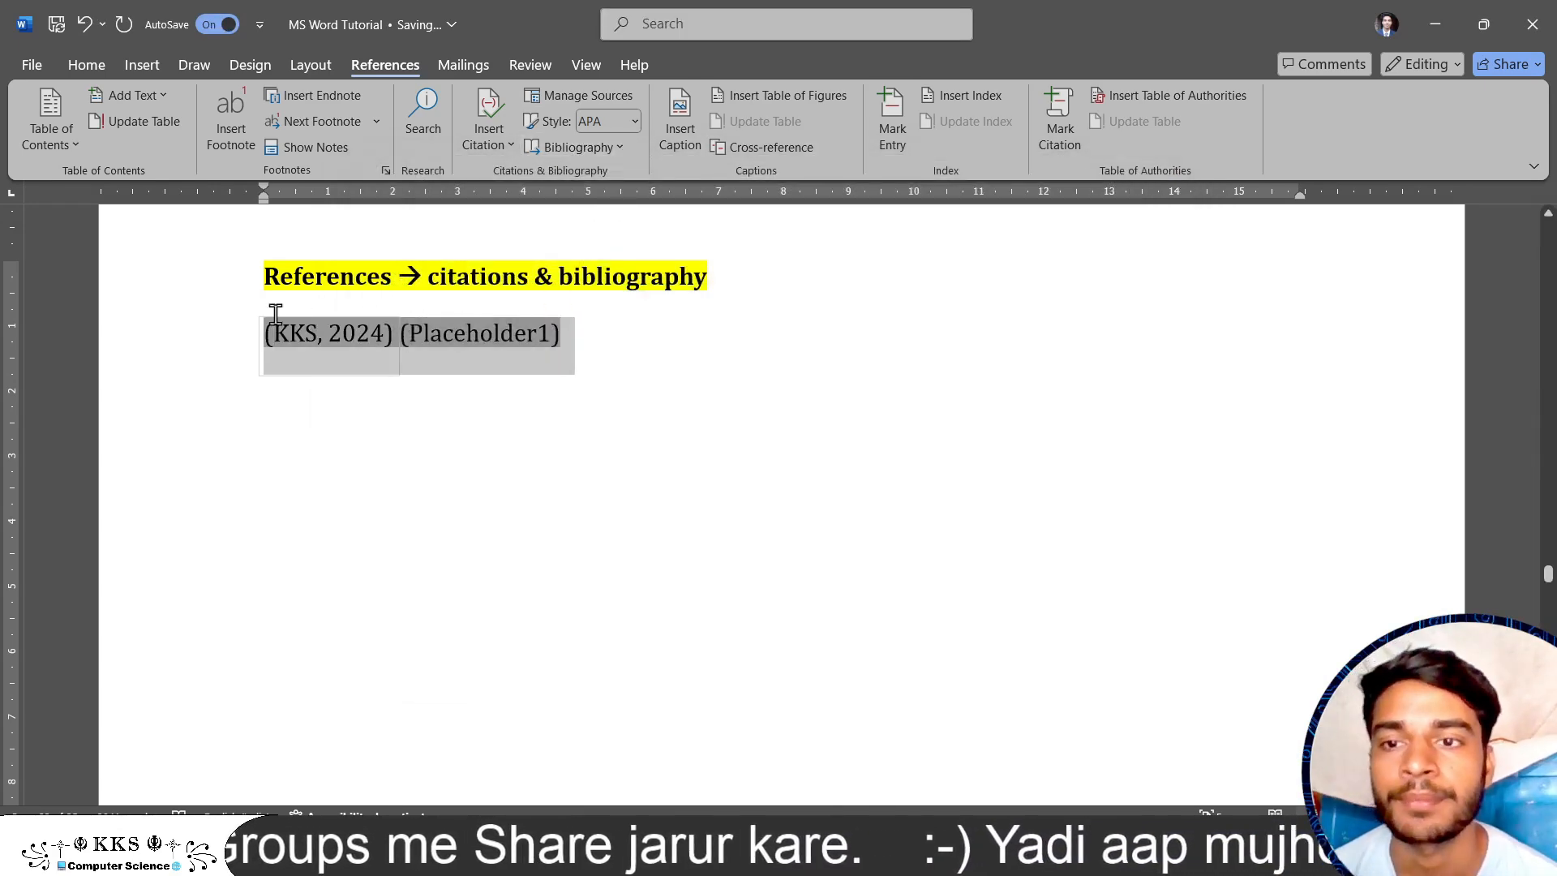
{"action": "left_click", "coordinate": [532, 354]}
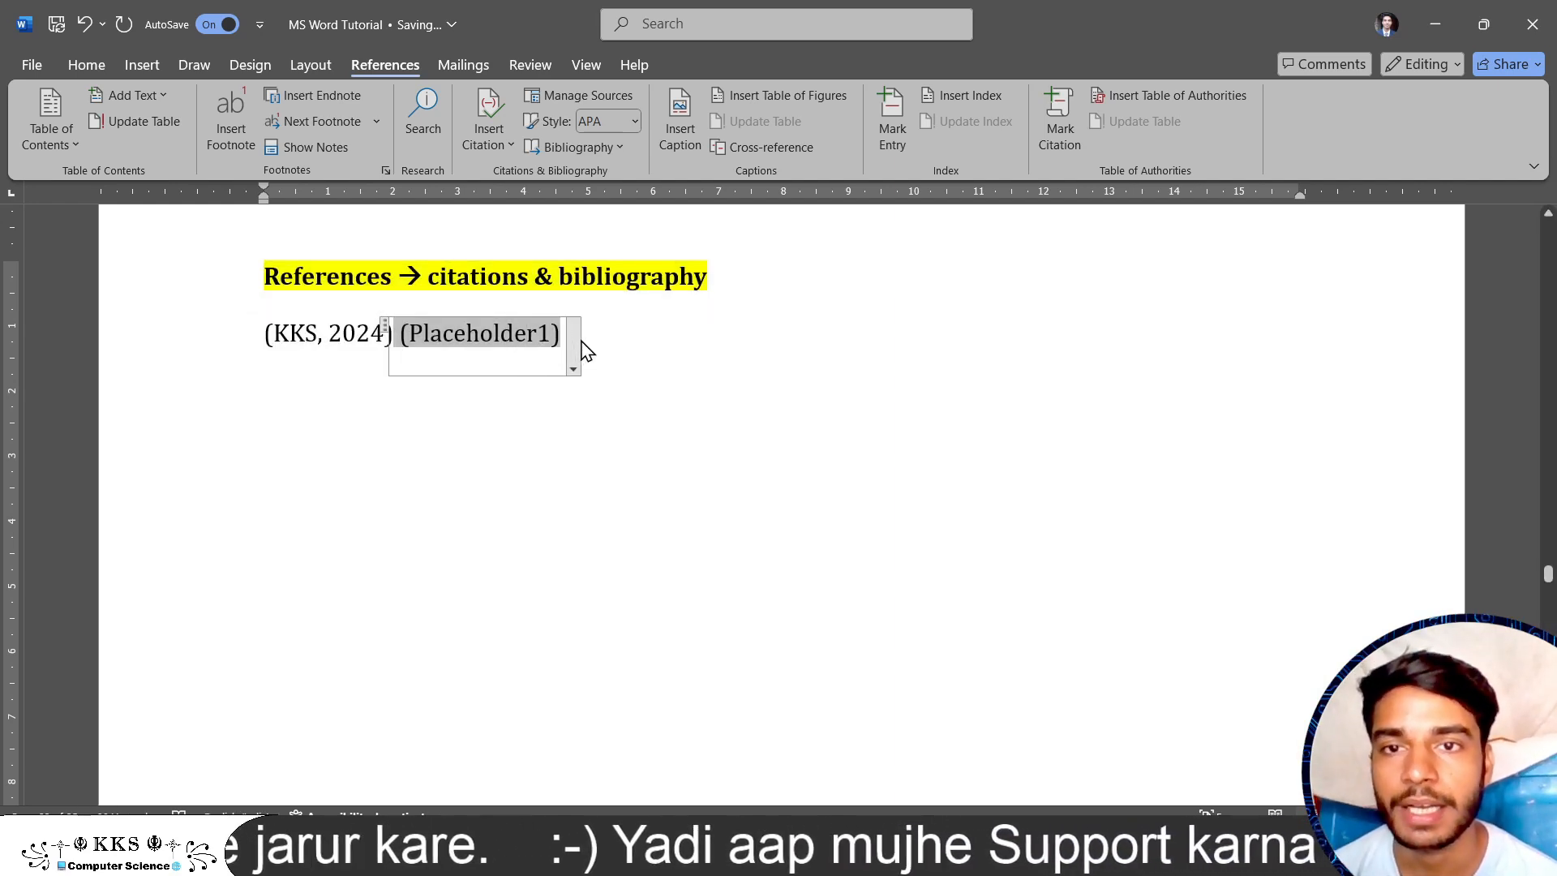
{"action": "left_click_drag", "start_coordinate": [265, 327], "coordinate": [538, 324]}
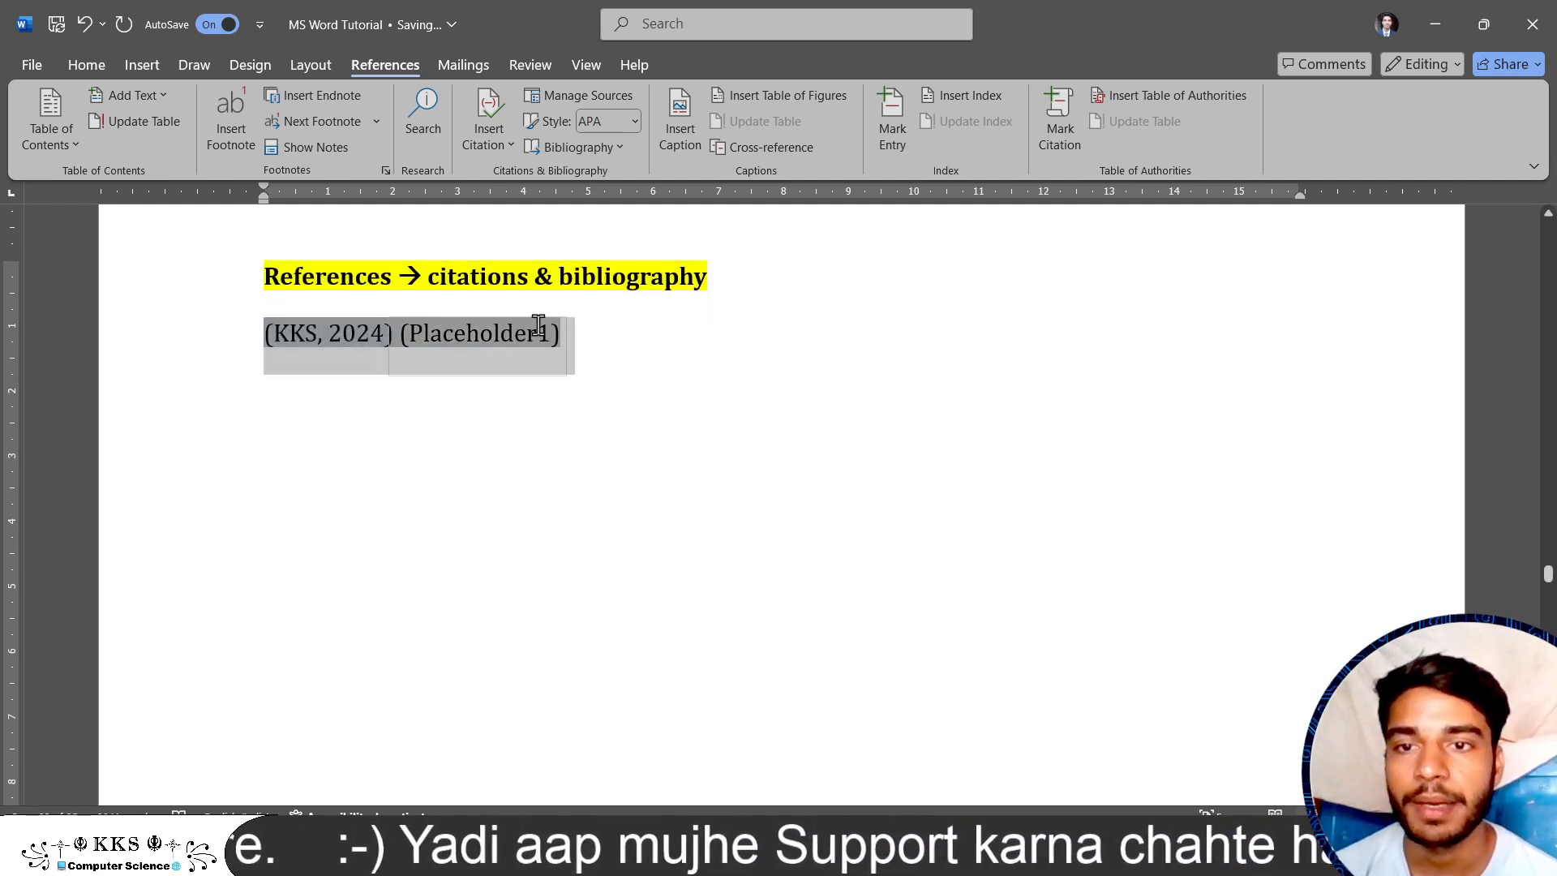
{"action": "left_click", "coordinate": [630, 91]}
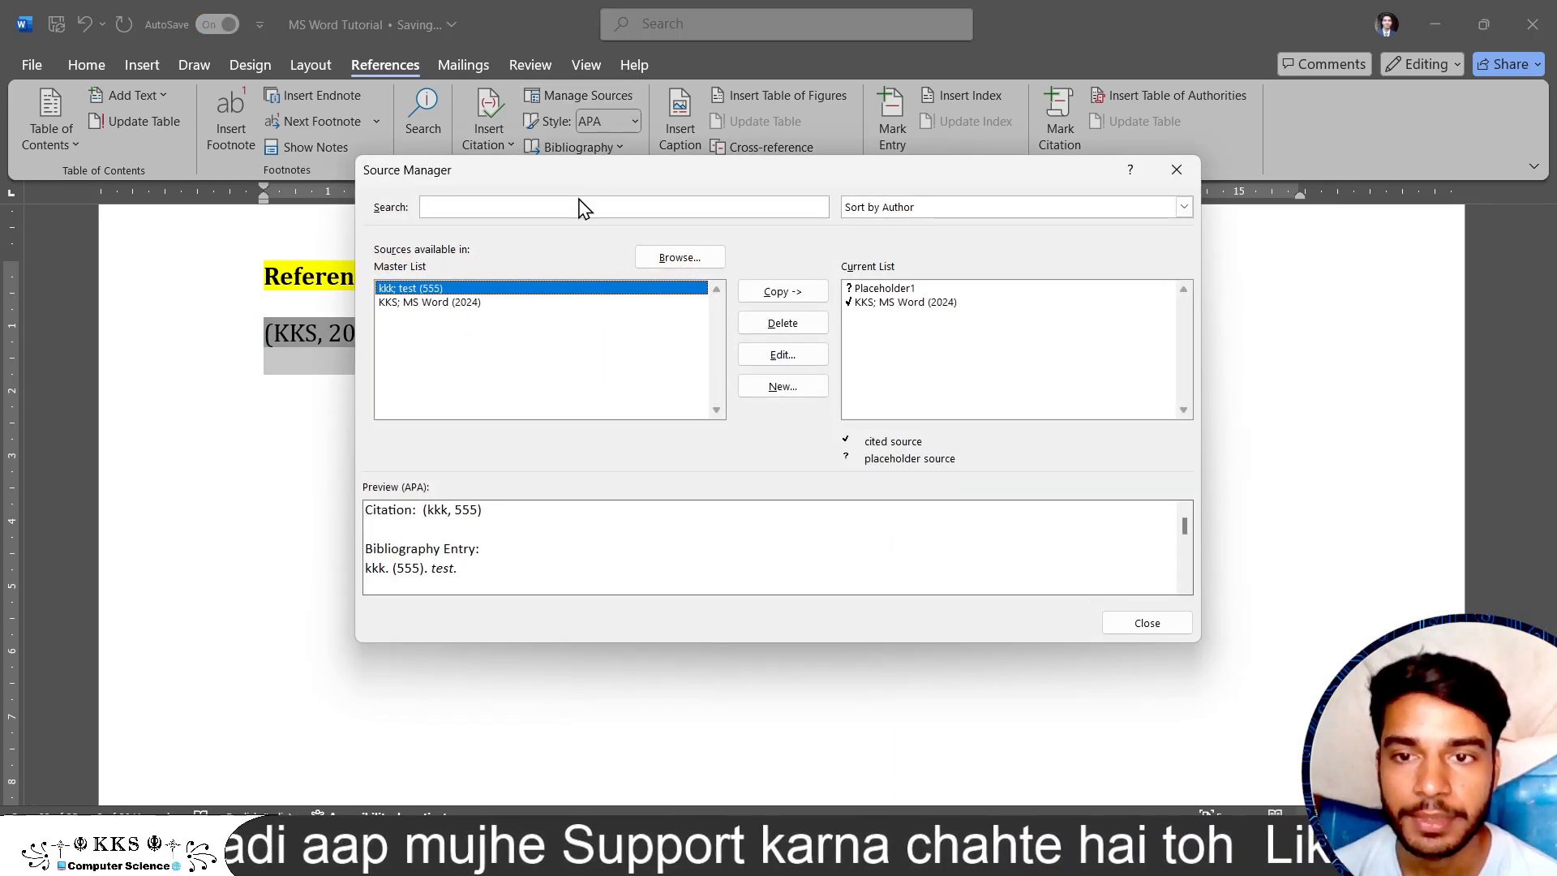
{"action": "left_click", "coordinate": [447, 304]}
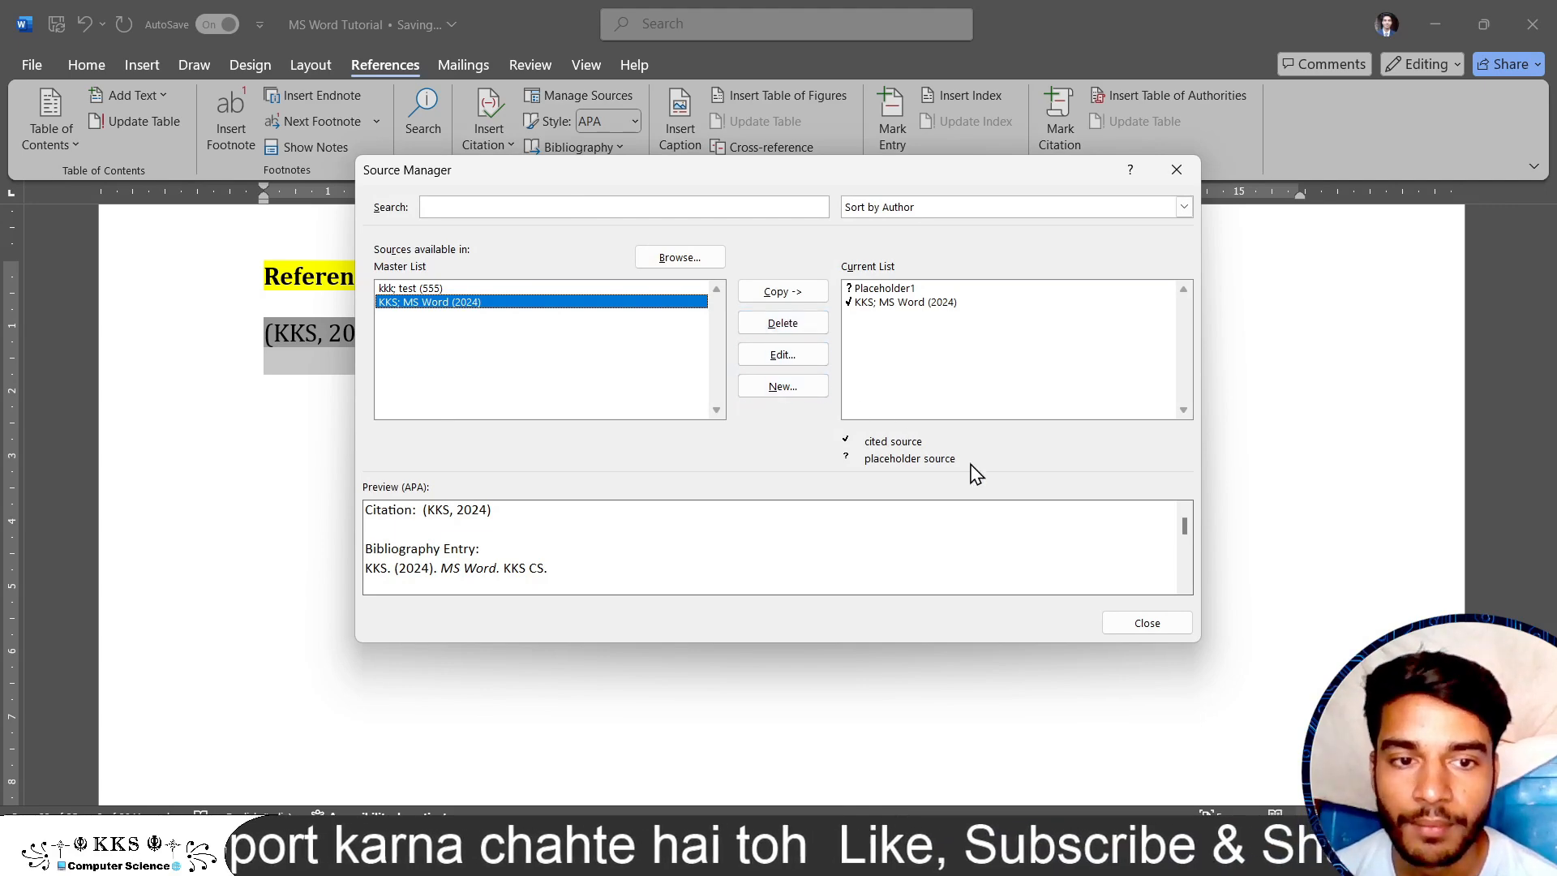
{"action": "left_click", "coordinate": [1176, 629]}
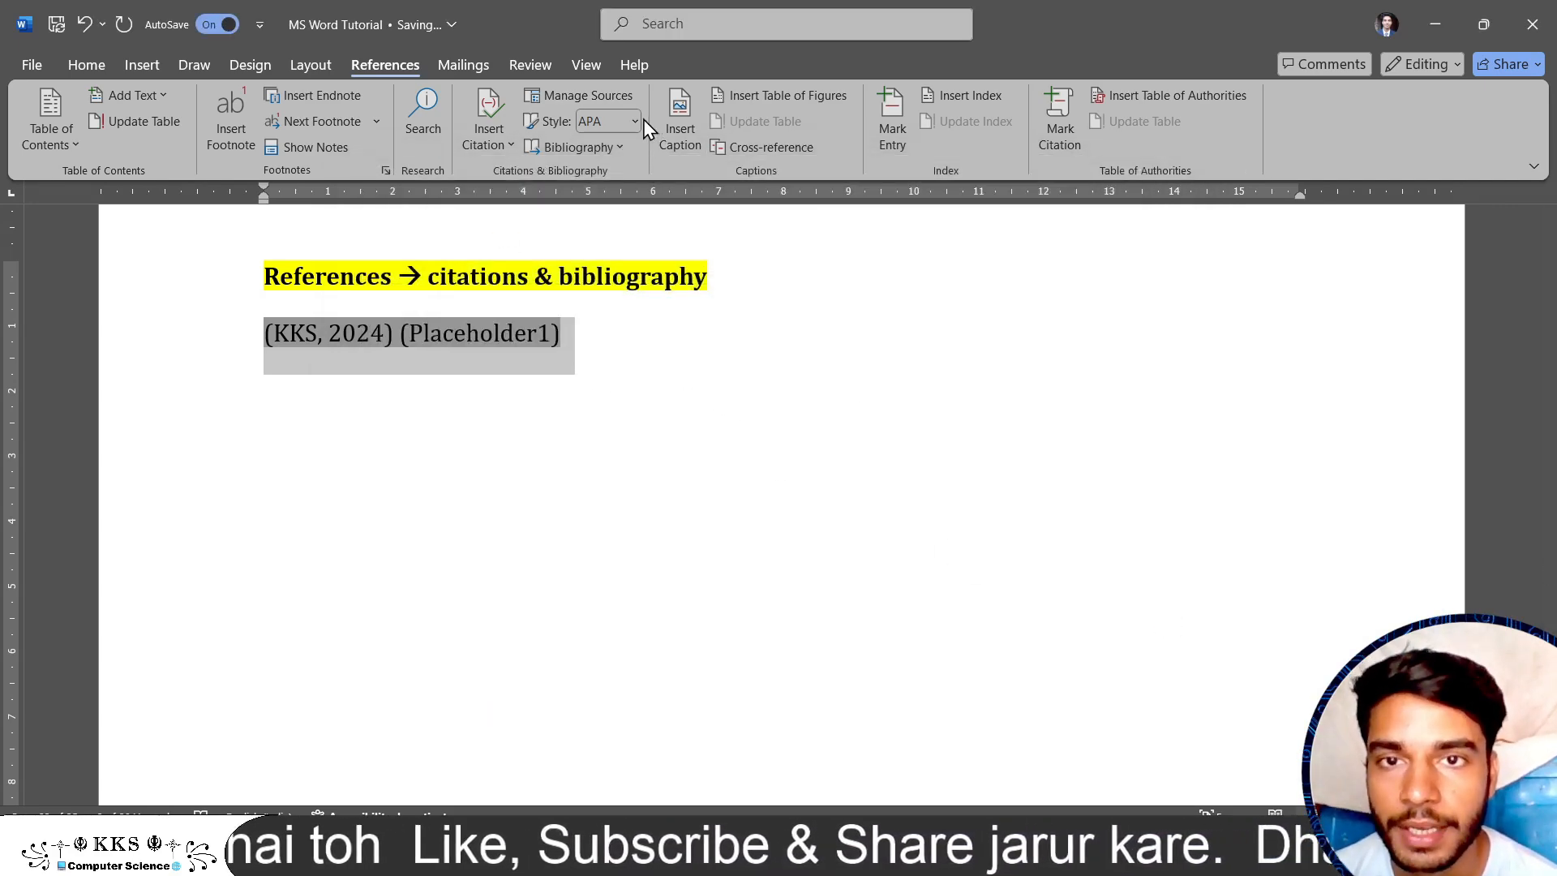
Change the citation style to ISO 690 - First Element and Date.
{"action": "left_click", "coordinate": [635, 122]}
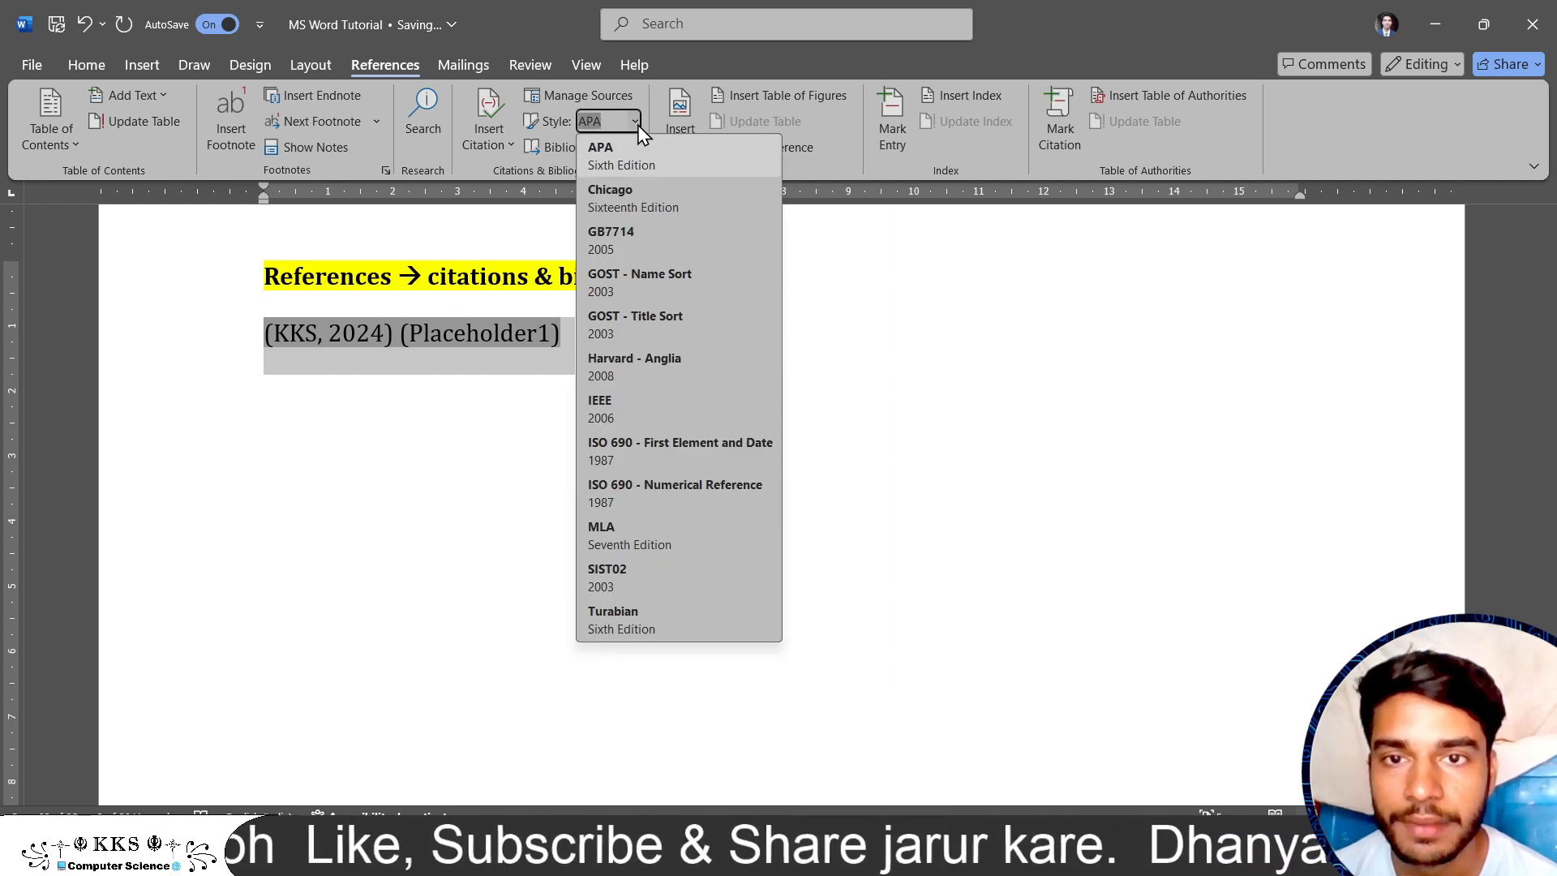
{"action": "left_click", "coordinate": [636, 454]}
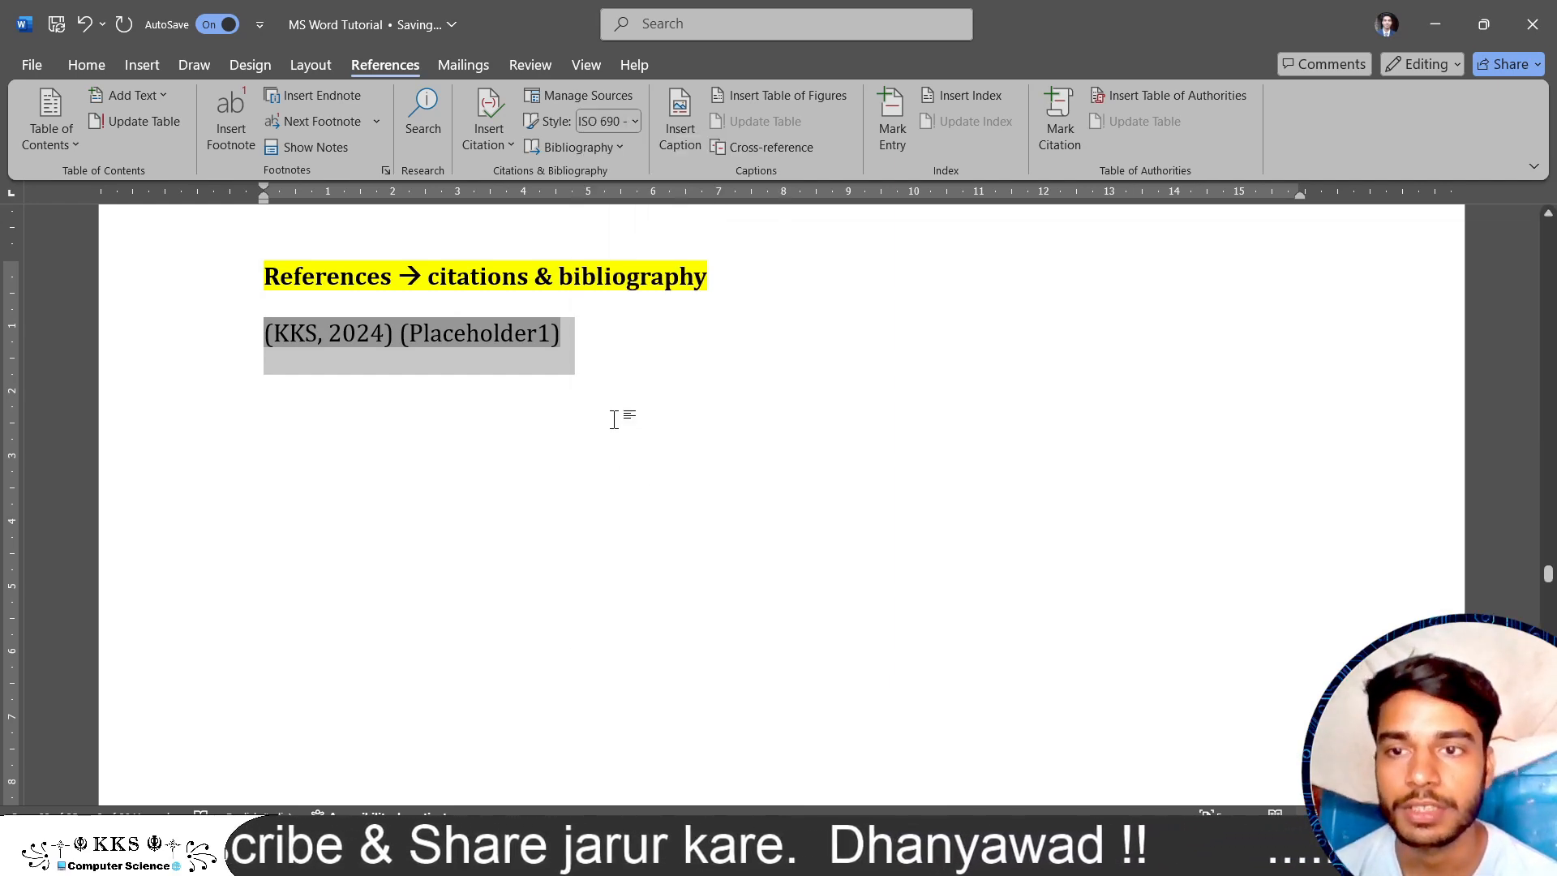
{"action": "scroll", "coordinate": [614, 420], "scroll_direction": "down", "scroll_amount": 5}
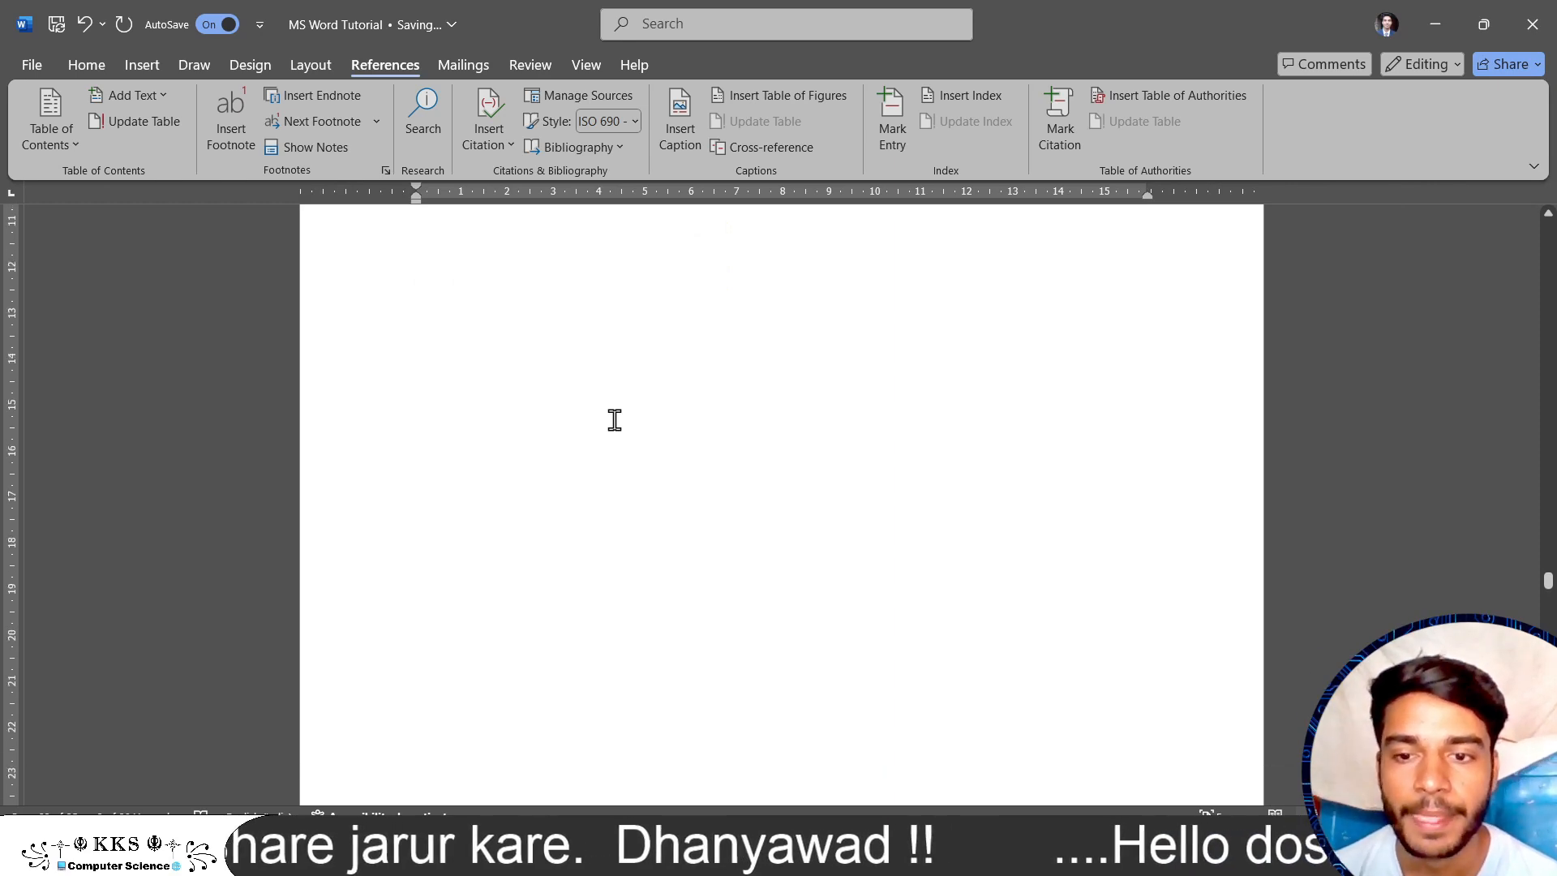
{"action": "scroll", "coordinate": [614, 420], "scroll_direction": "up", "scroll_amount": 5}
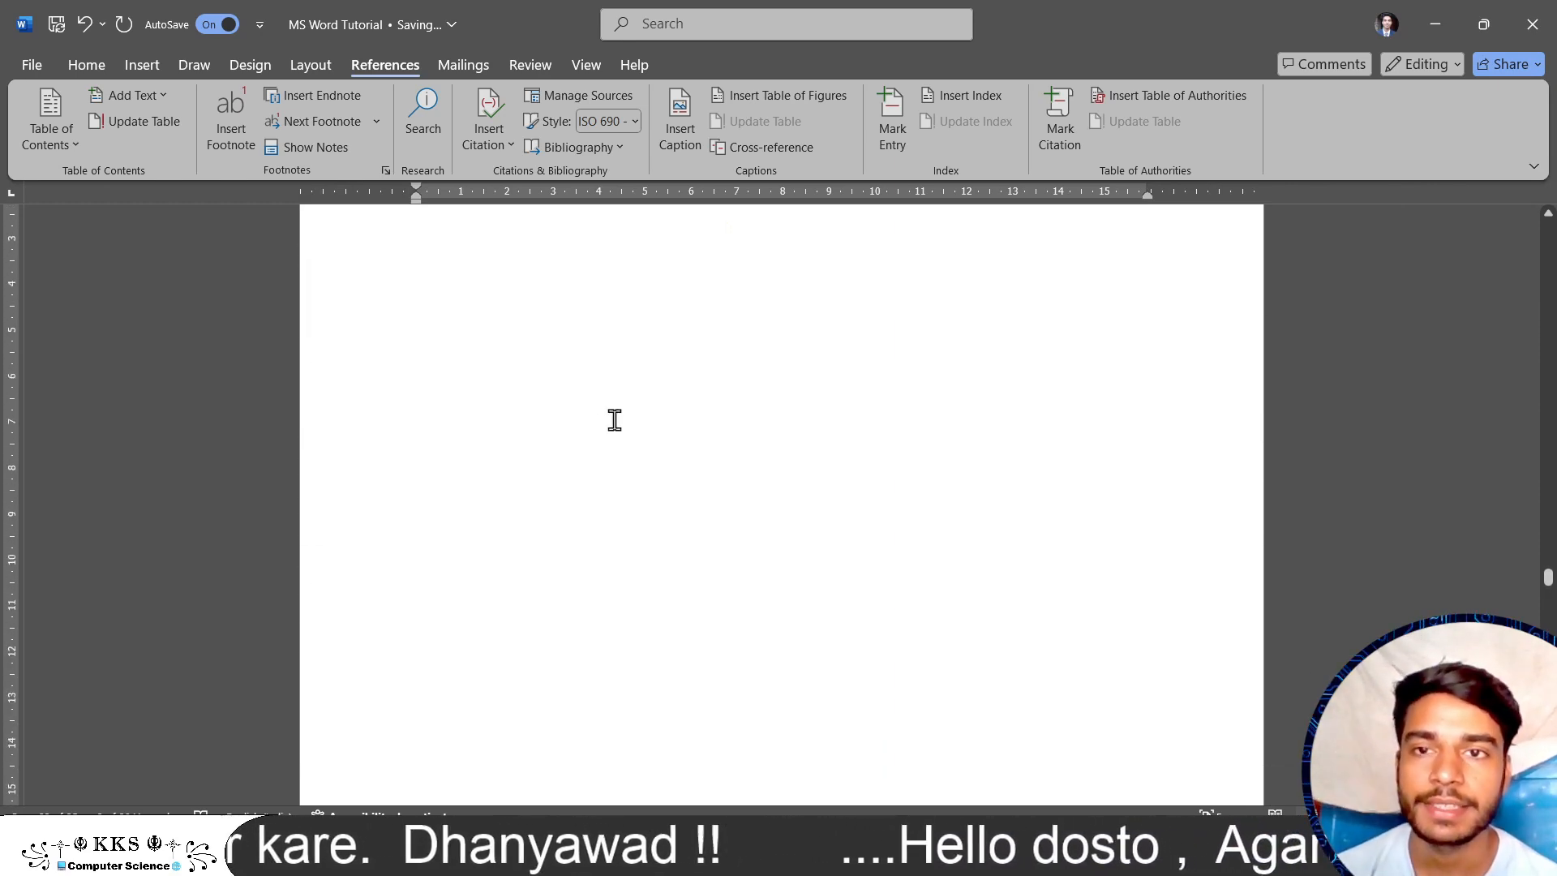
{"action": "scroll", "coordinate": [614, 420], "scroll_direction": "up", "scroll_amount": 1}
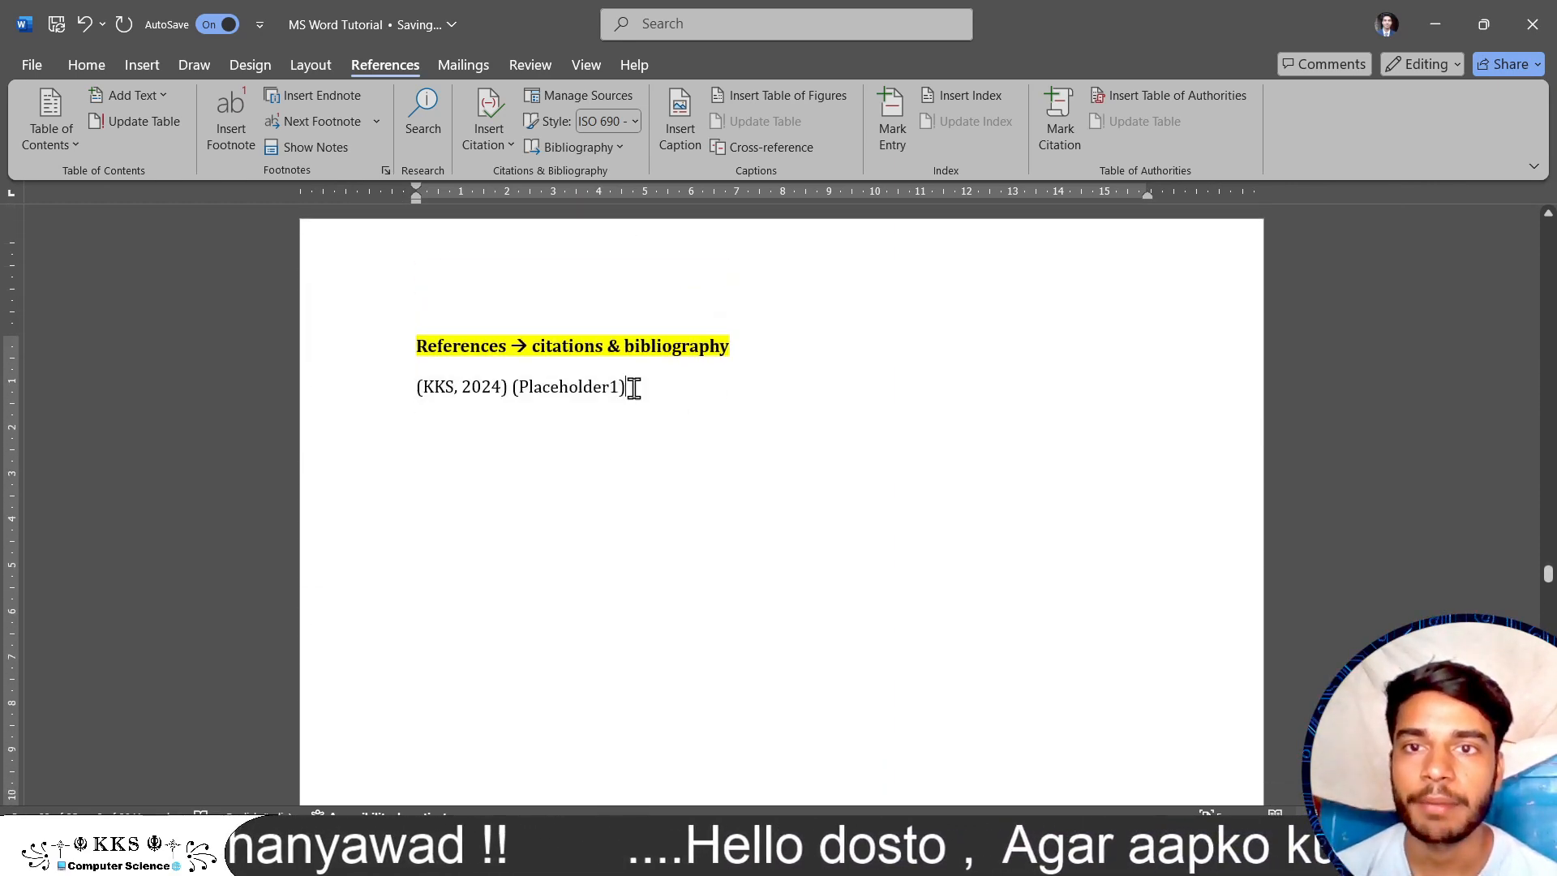
Insert the built-in Bibliography format on a new line below the citations.
{"action": "left_click", "coordinate": [683, 381]}
{"action": "key", "text": "Return"}
{"action": "scroll", "coordinate": [706, 427], "scroll_direction": "up", "scroll_amount": 3}
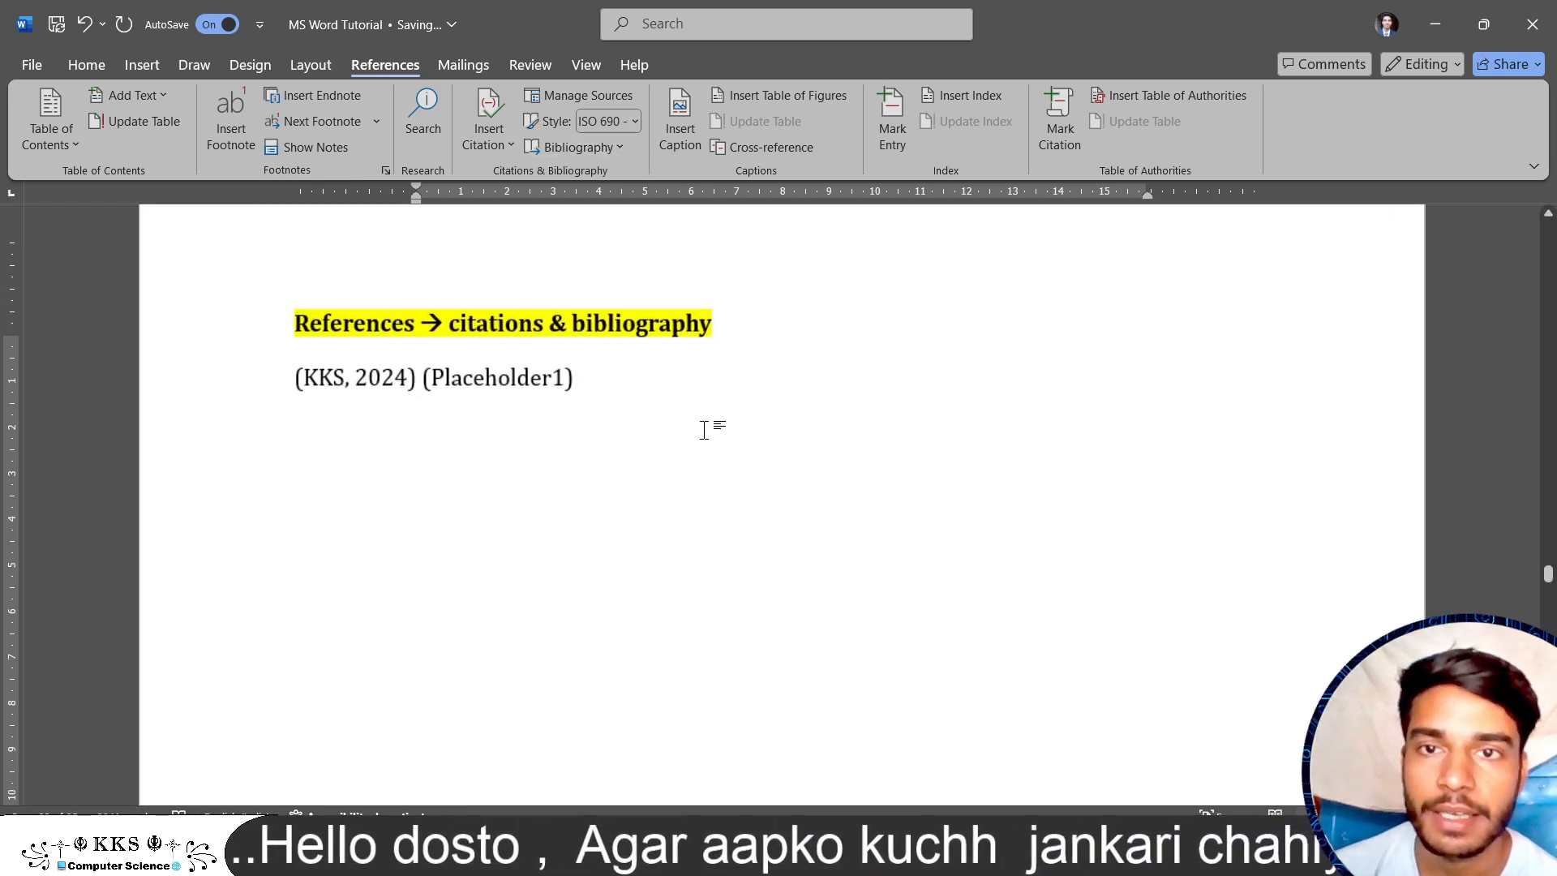
{"action": "left_click", "coordinate": [622, 148]}
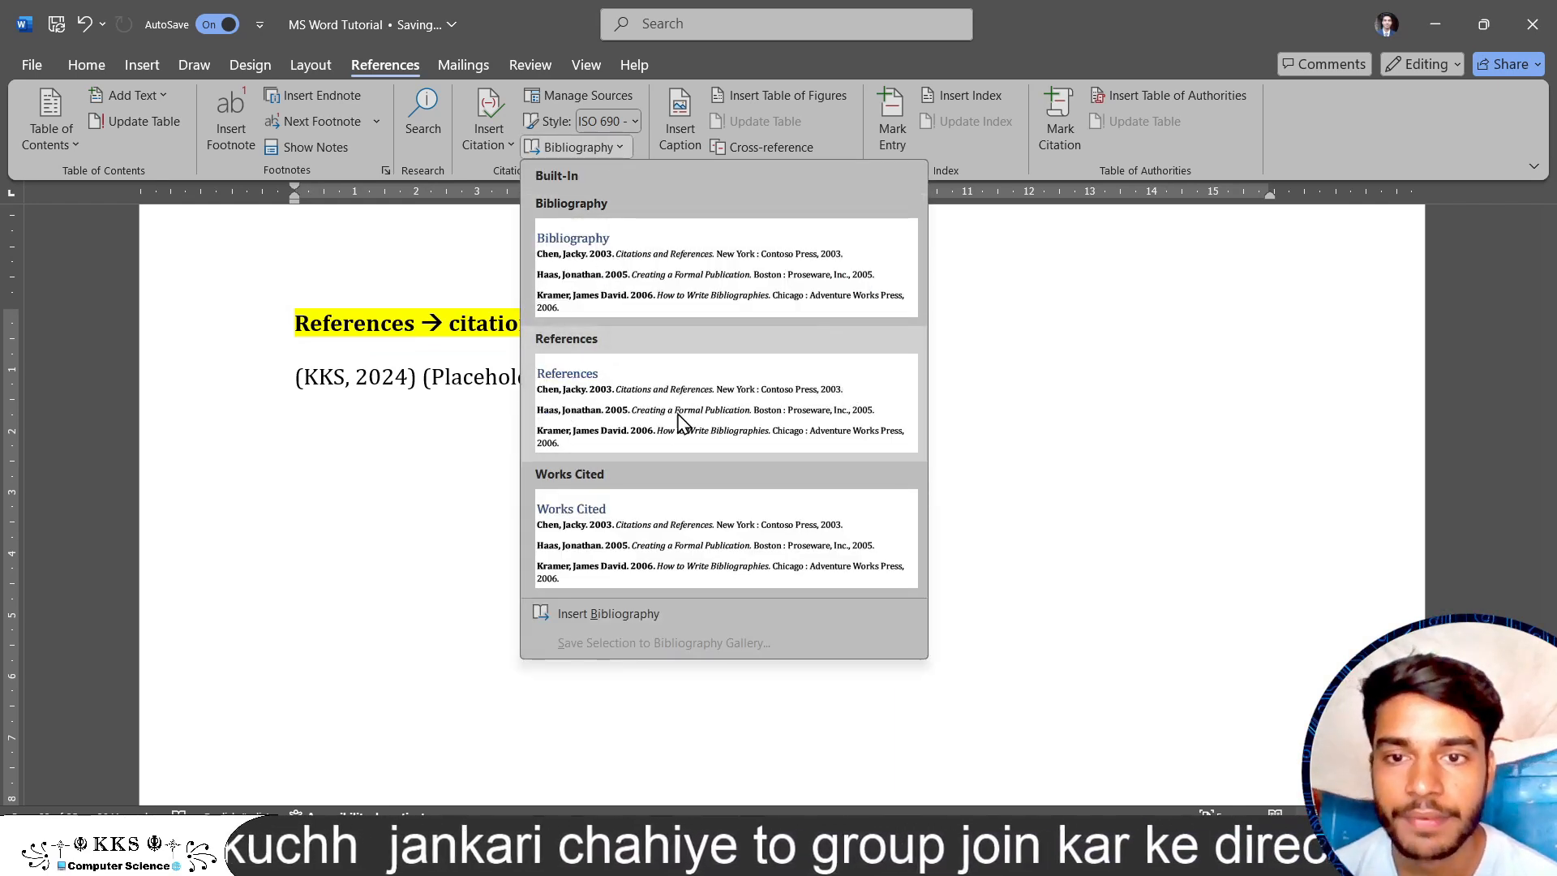
{"action": "left_click", "coordinate": [665, 273]}
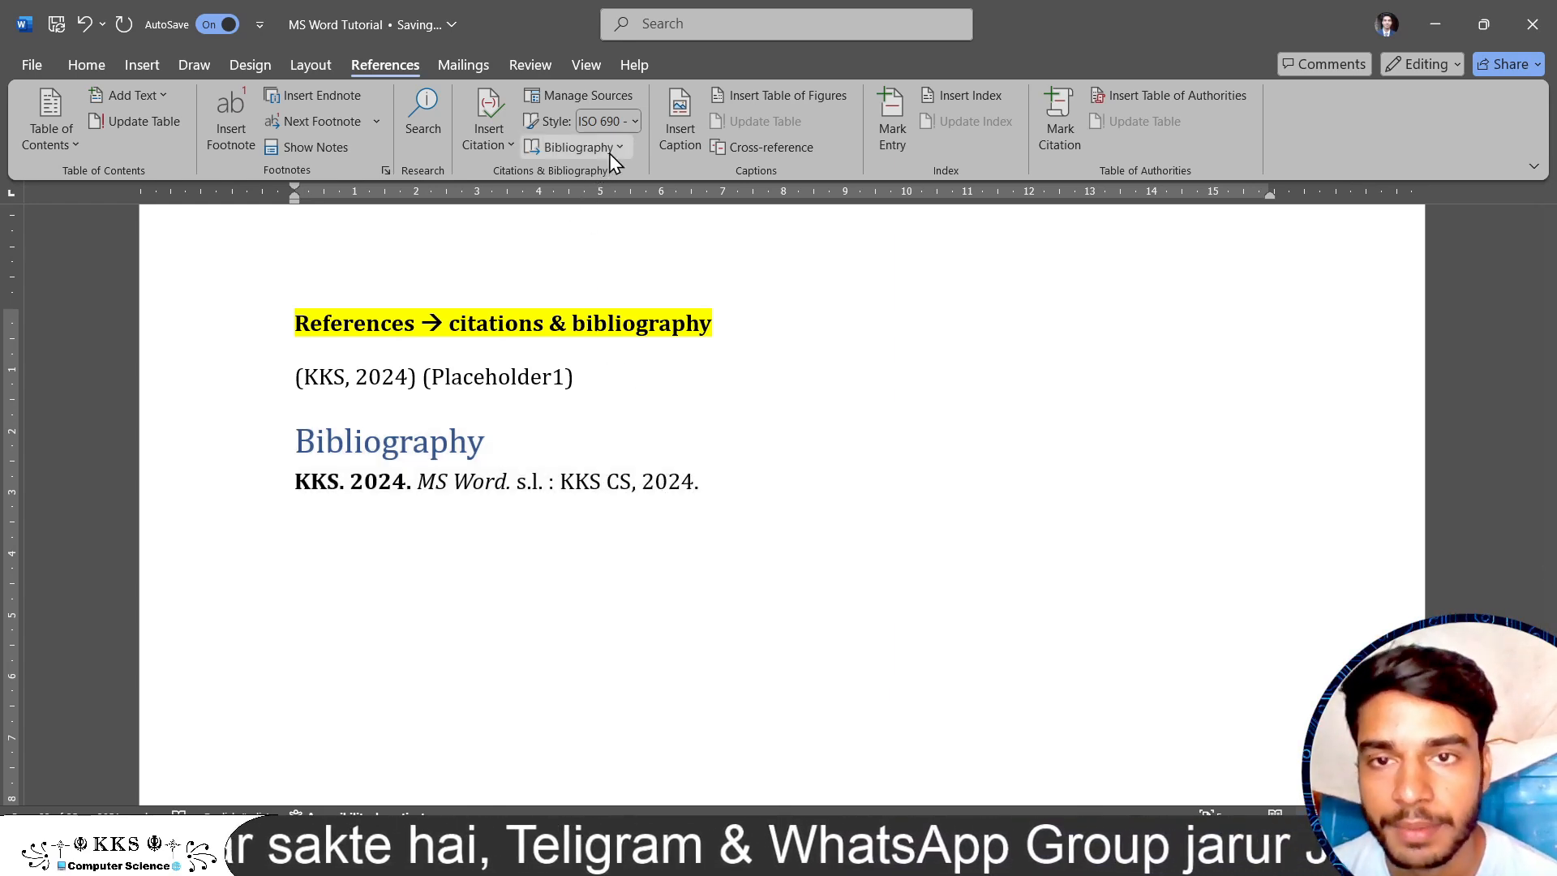
Select the entry under the Bibliography heading and change the citation style to Chicago Sixteenth Edition.
{"action": "left_click", "coordinate": [610, 149]}
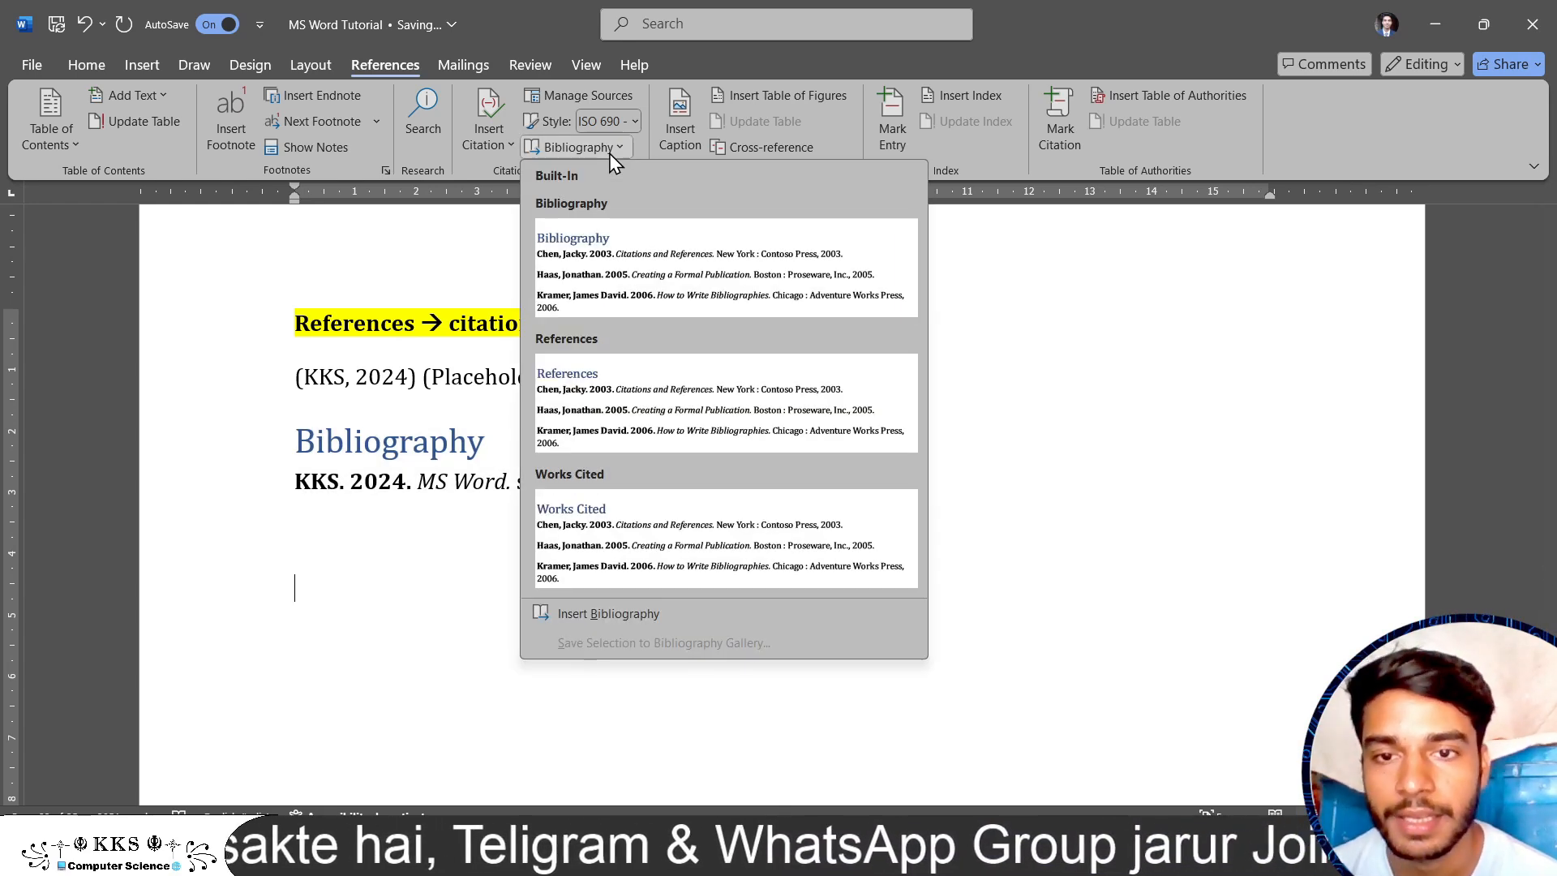
{"action": "left_click", "coordinate": [448, 496]}
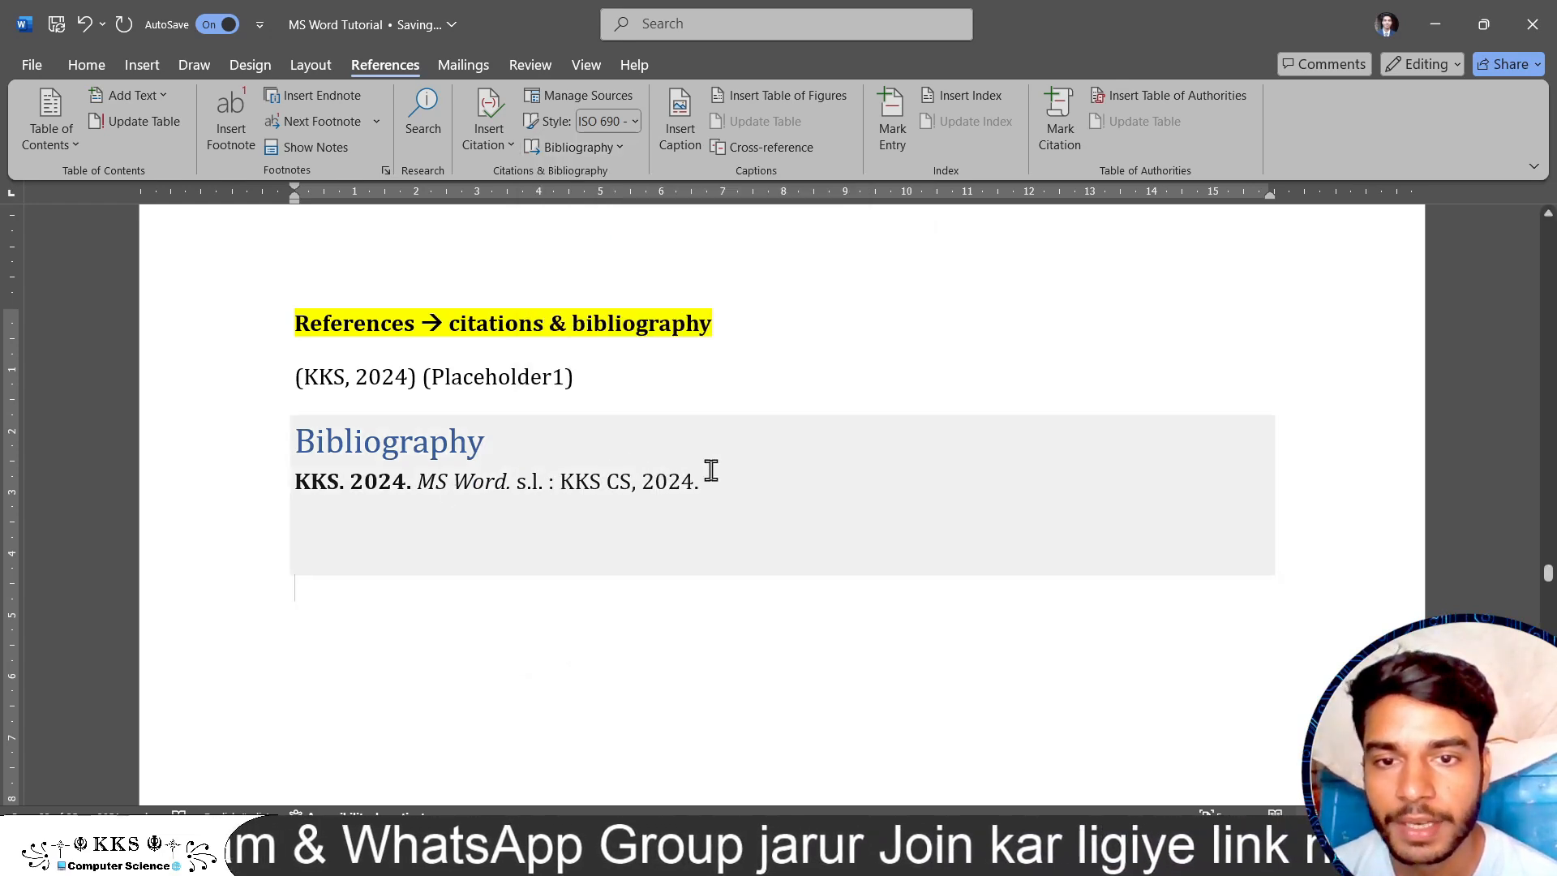
{"action": "left_click_drag", "start_coordinate": [709, 465], "coordinate": [271, 484]}
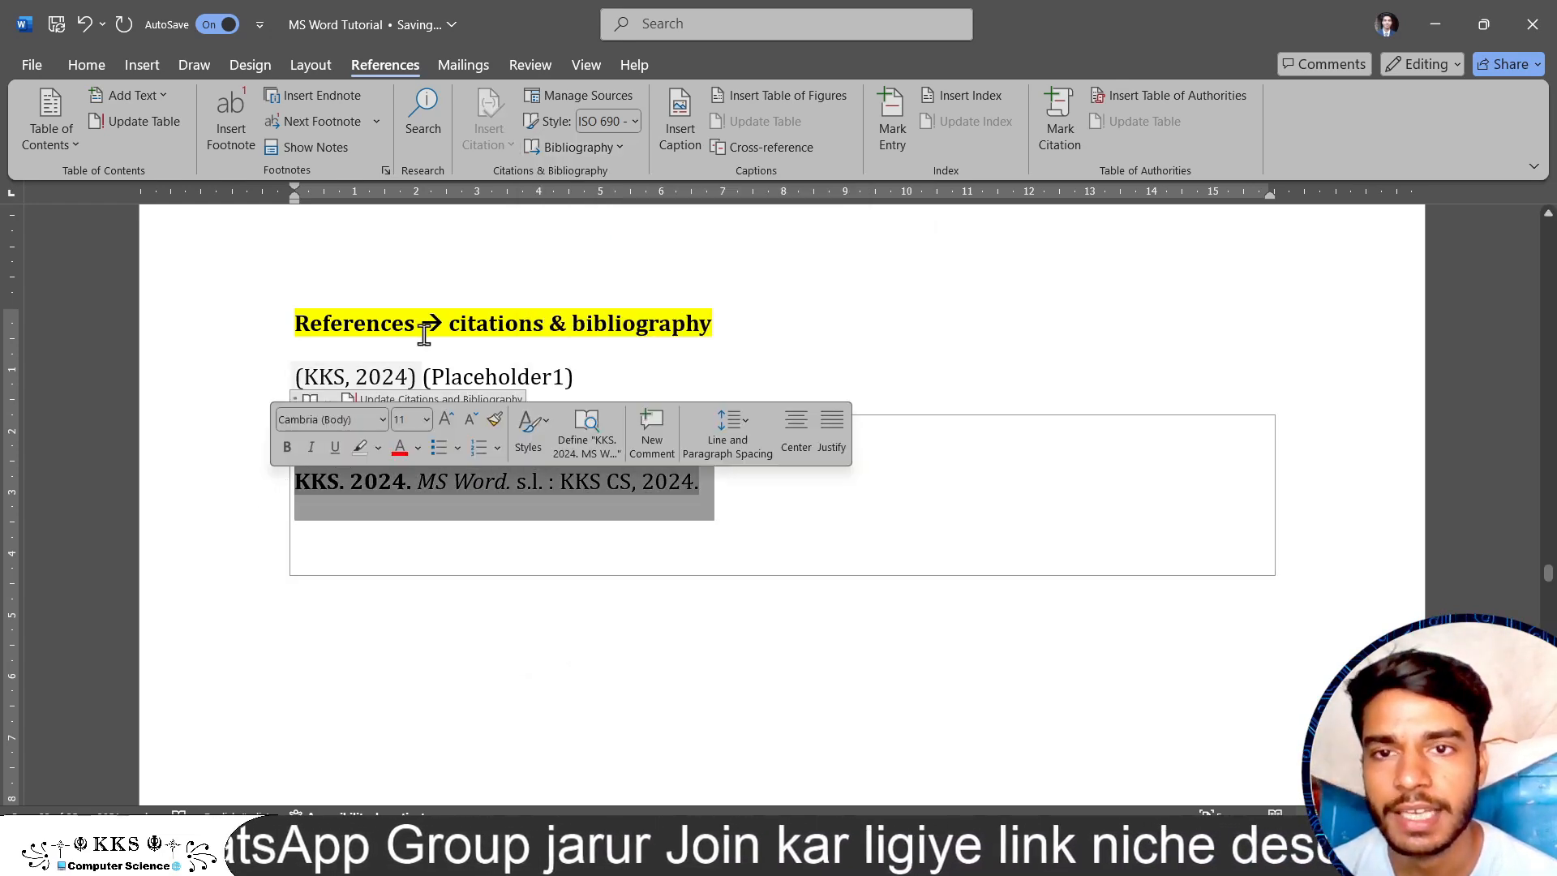
{"action": "left_click", "coordinate": [633, 122]}
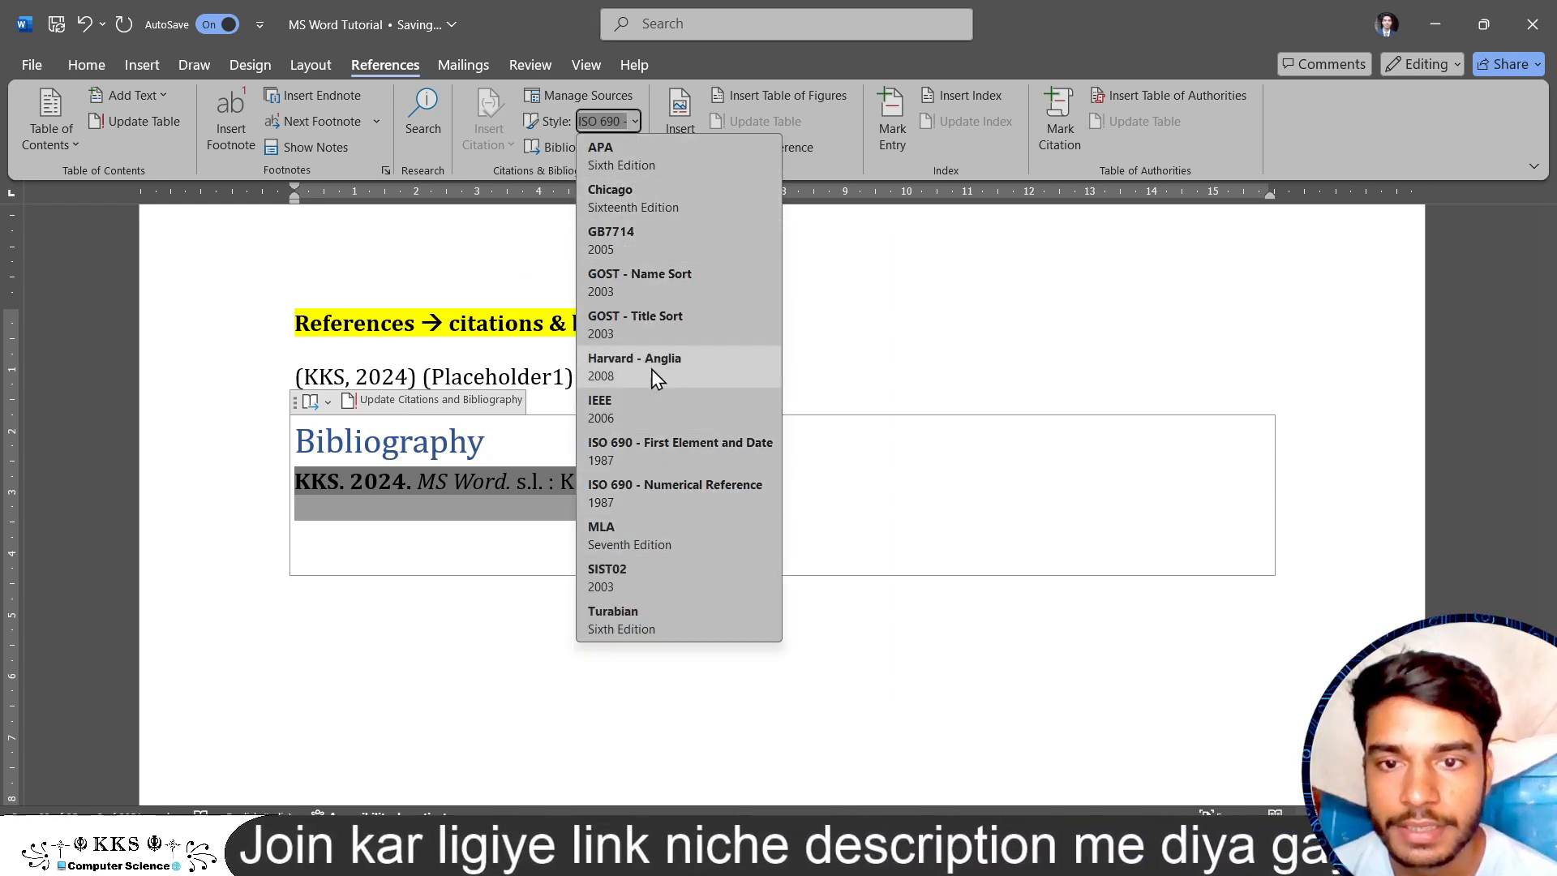
{"action": "left_click", "coordinate": [664, 202]}
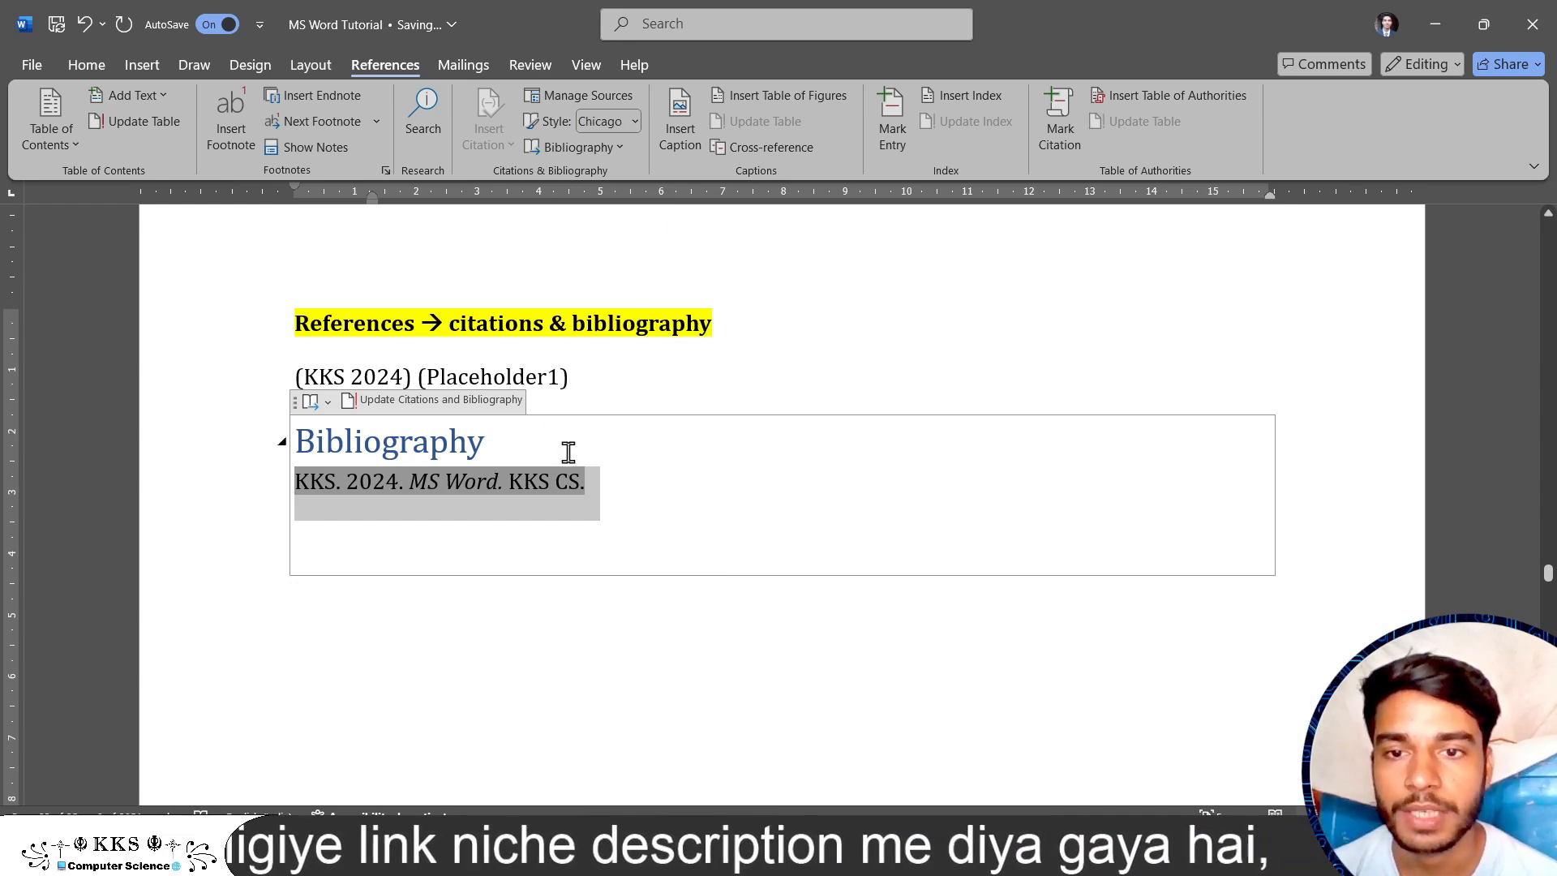
Add the built-in References and Works Cited formats to the existing Bibliography block.
{"action": "left_click", "coordinate": [618, 152]}
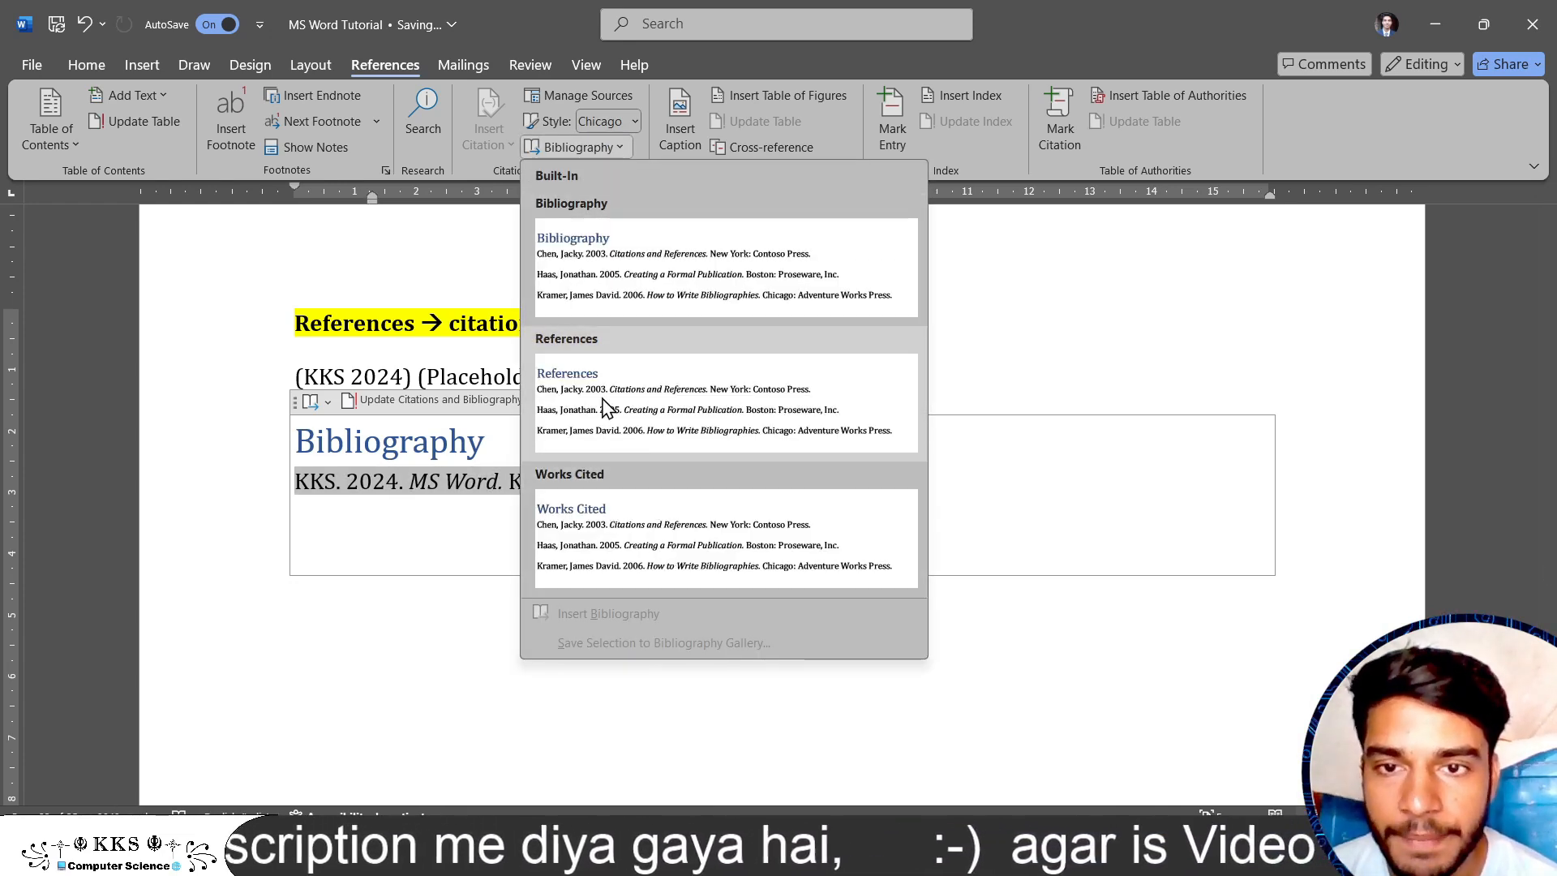
{"action": "left_click", "coordinate": [735, 403]}
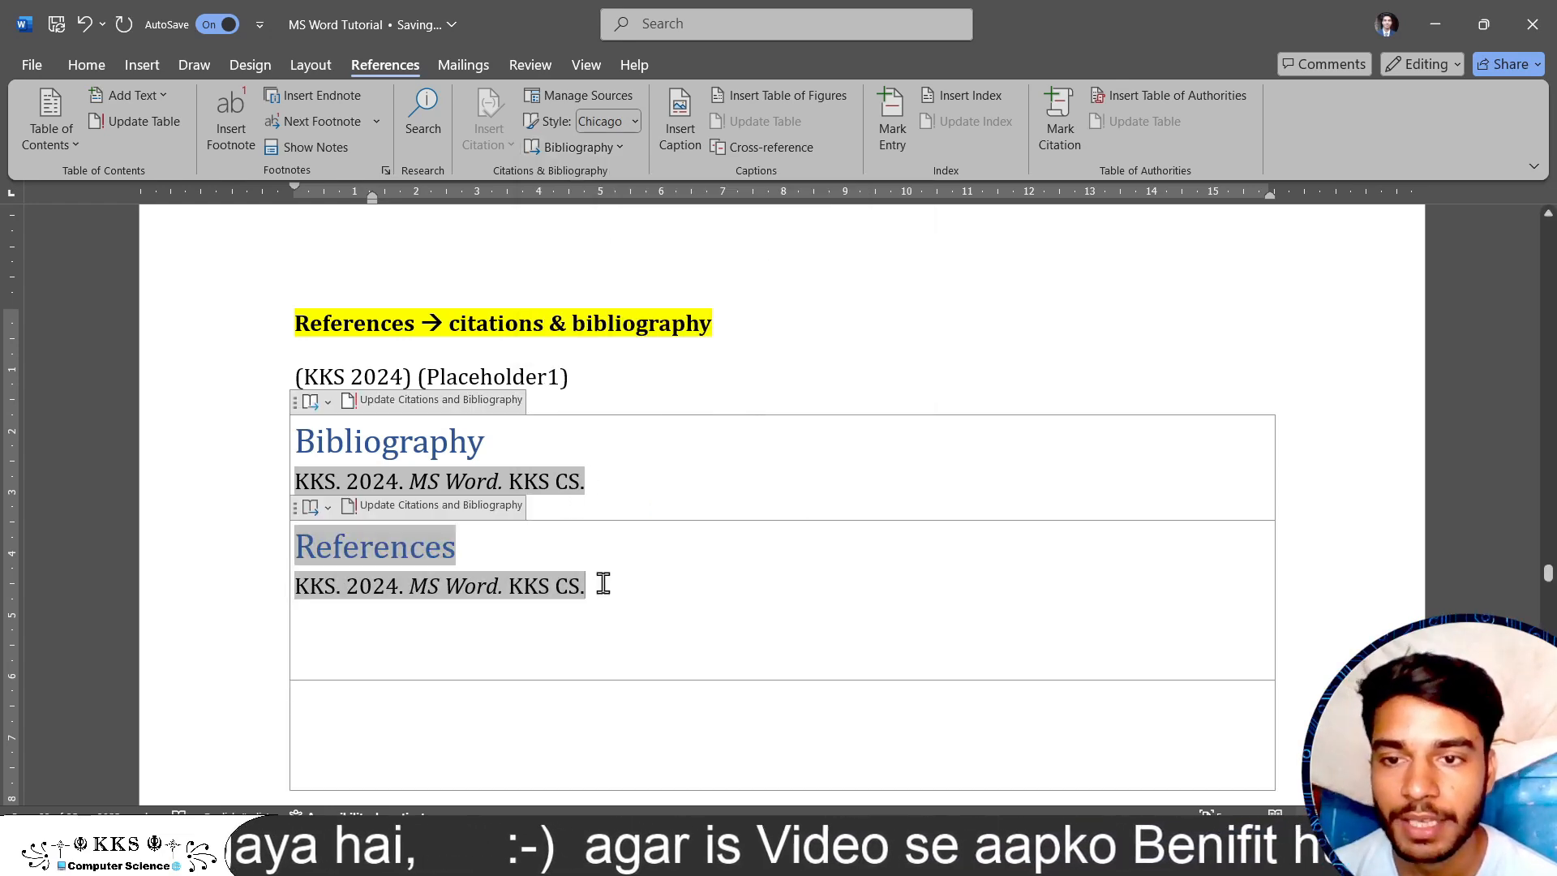
{"action": "left_click", "coordinate": [611, 145]}
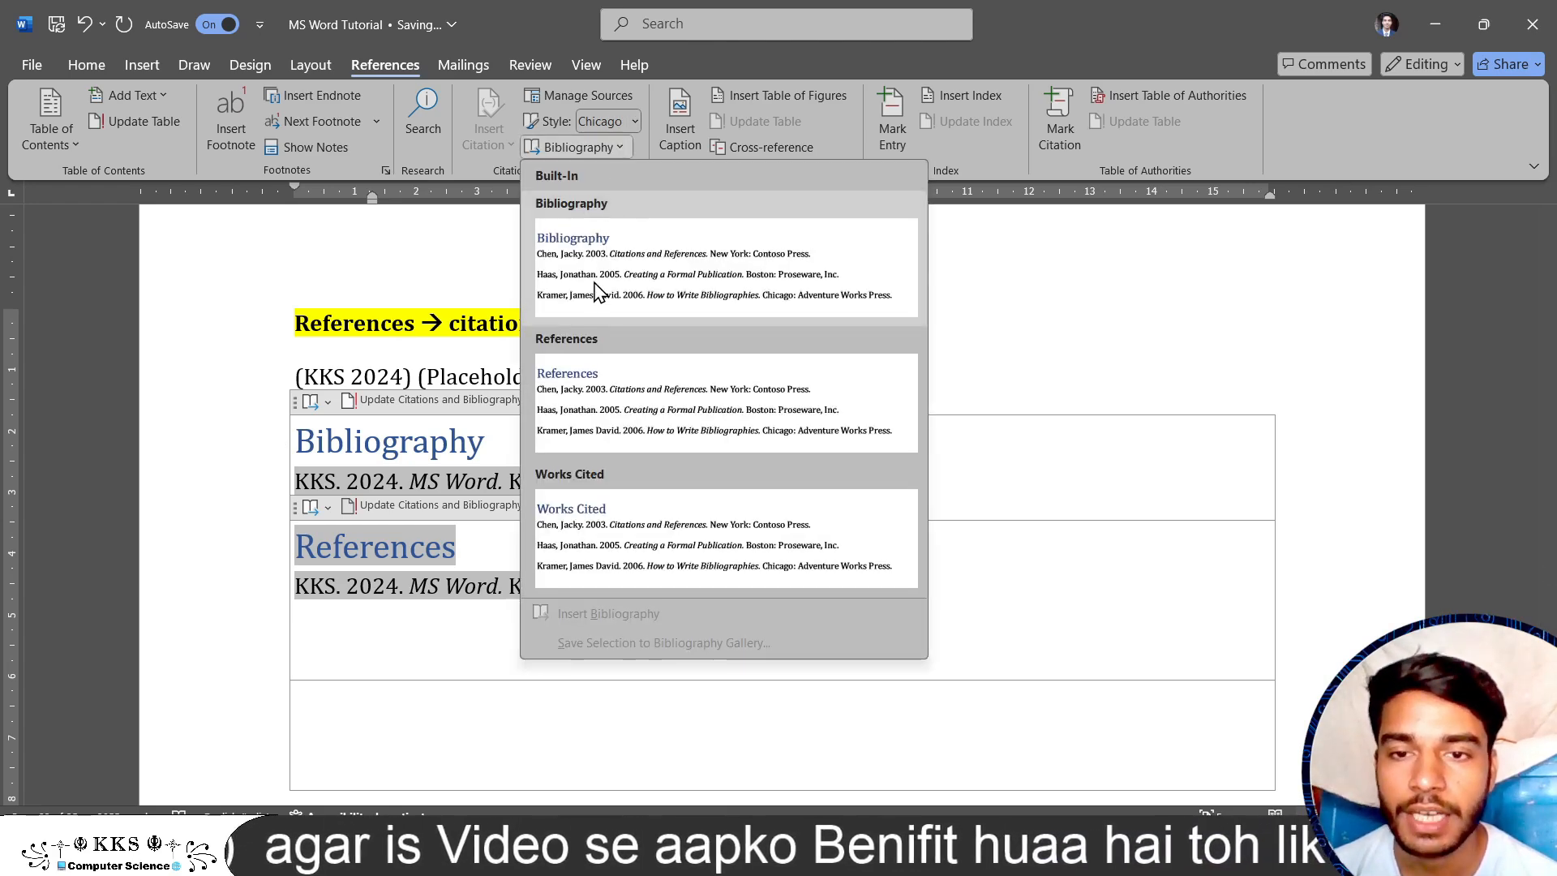
{"action": "left_click", "coordinate": [610, 523]}
{"action": "scroll", "coordinate": [539, 483], "scroll_direction": "up", "scroll_amount": 3}
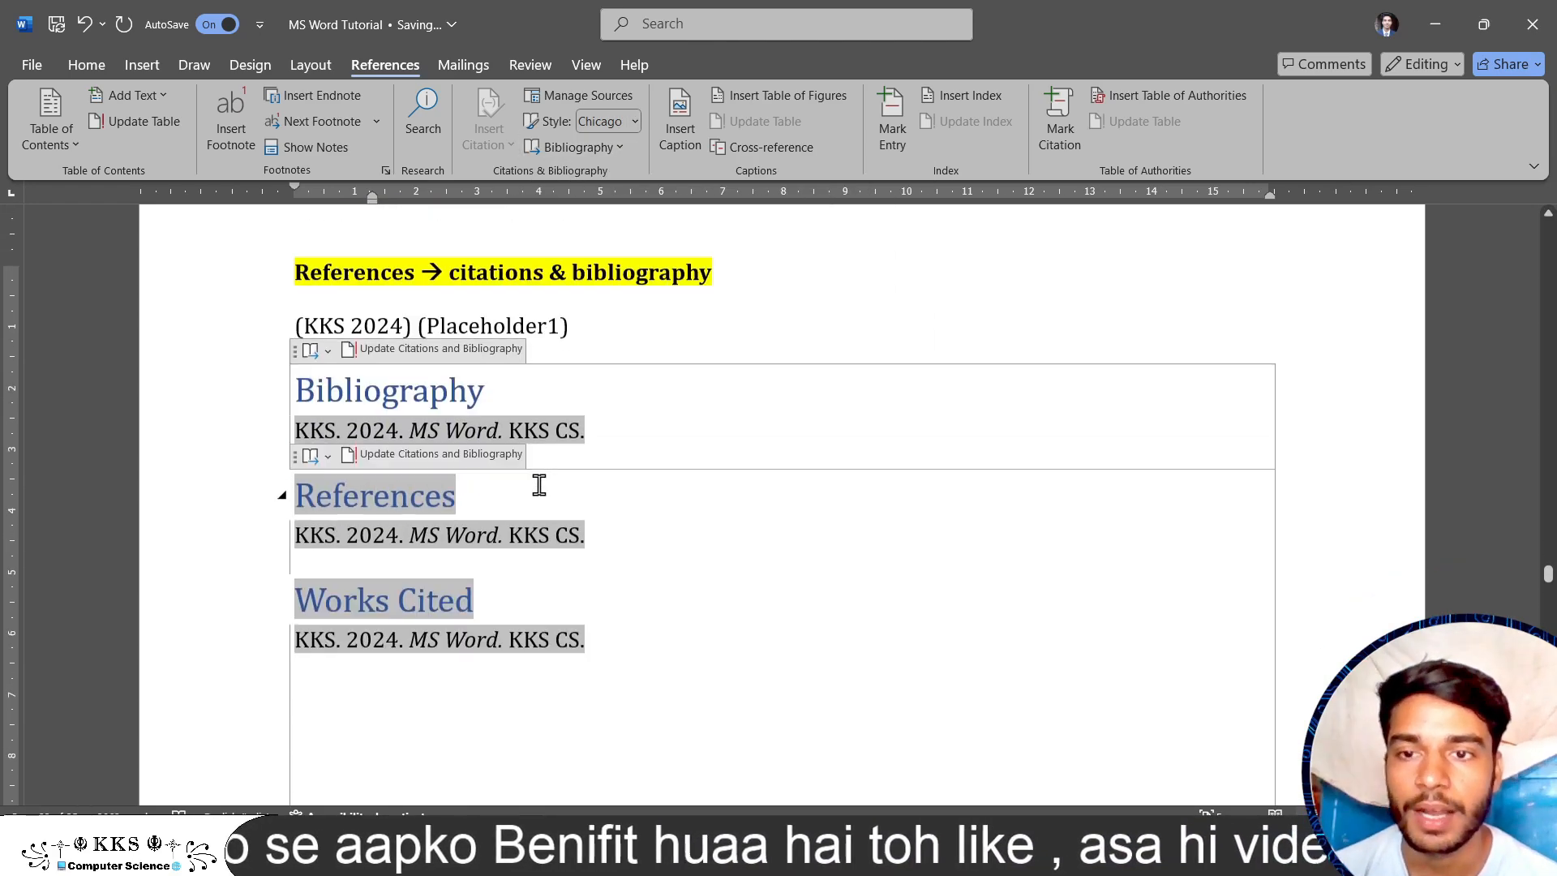
{"action": "scroll", "coordinate": [539, 485], "scroll_direction": "down", "scroll_amount": 1}
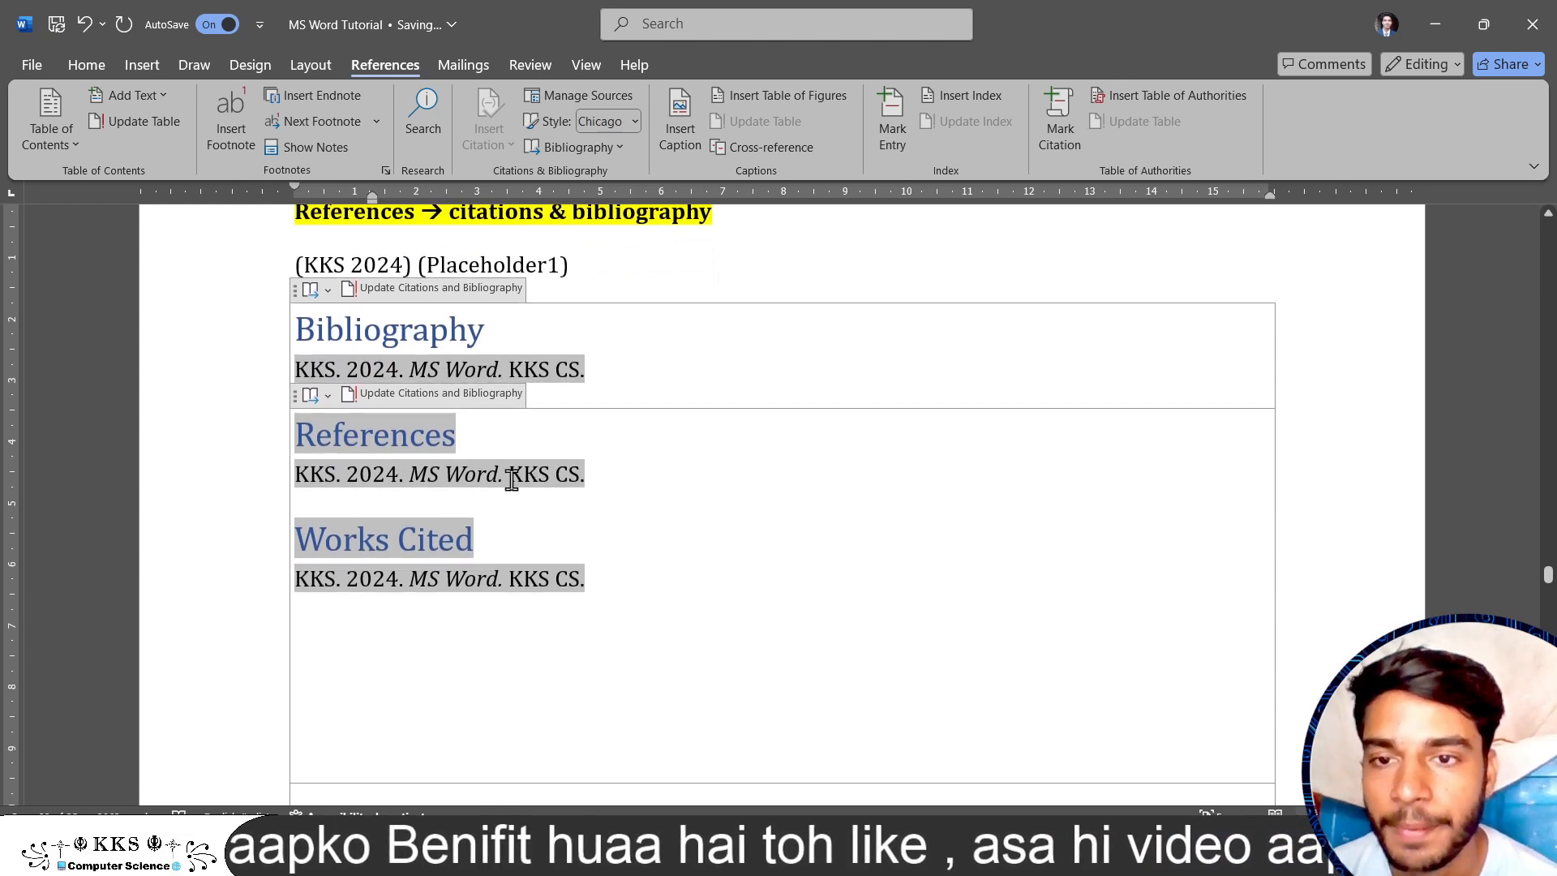
{"action": "left_click", "coordinate": [722, 333]}
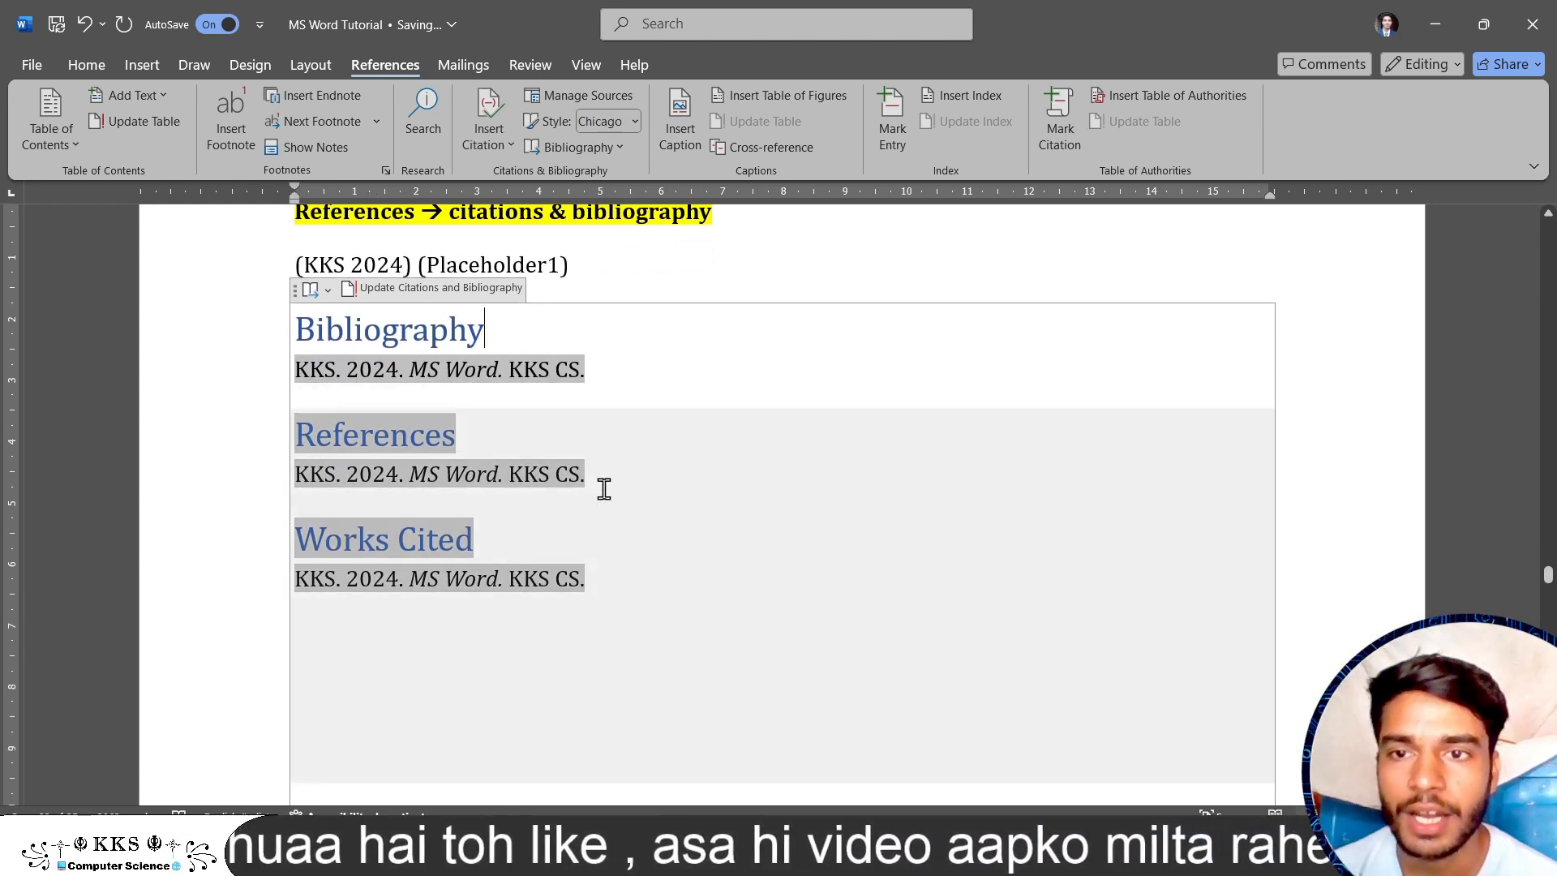
{"action": "left_click", "coordinate": [600, 576]}
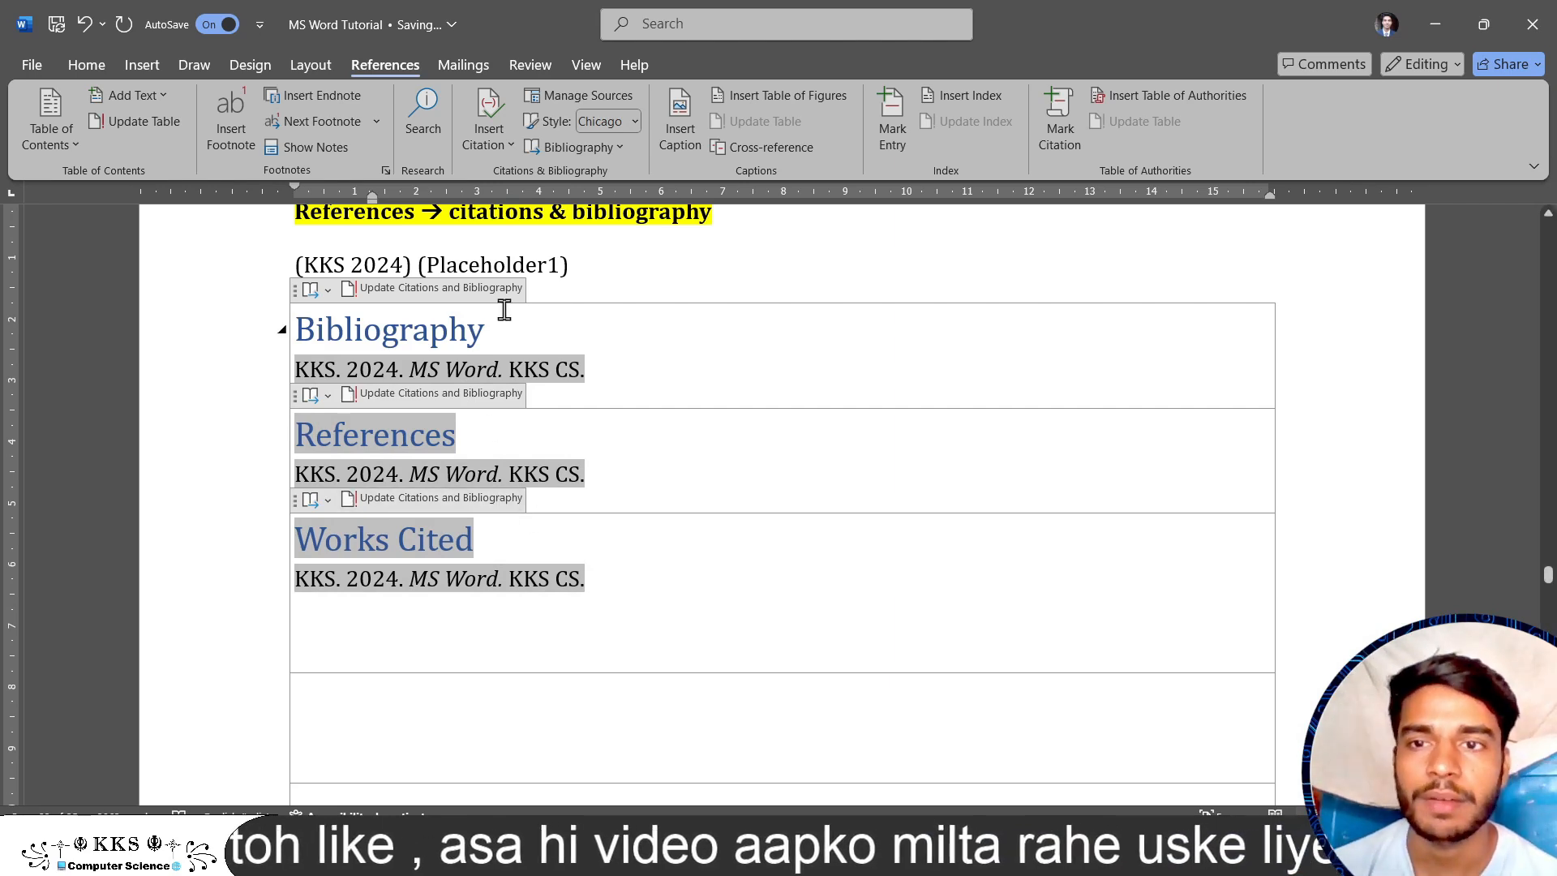
{"action": "scroll", "coordinate": [610, 297], "scroll_direction": "down", "scroll_amount": 1}
{"action": "scroll", "coordinate": [610, 297], "scroll_direction": "down", "scroll_amount": 1}
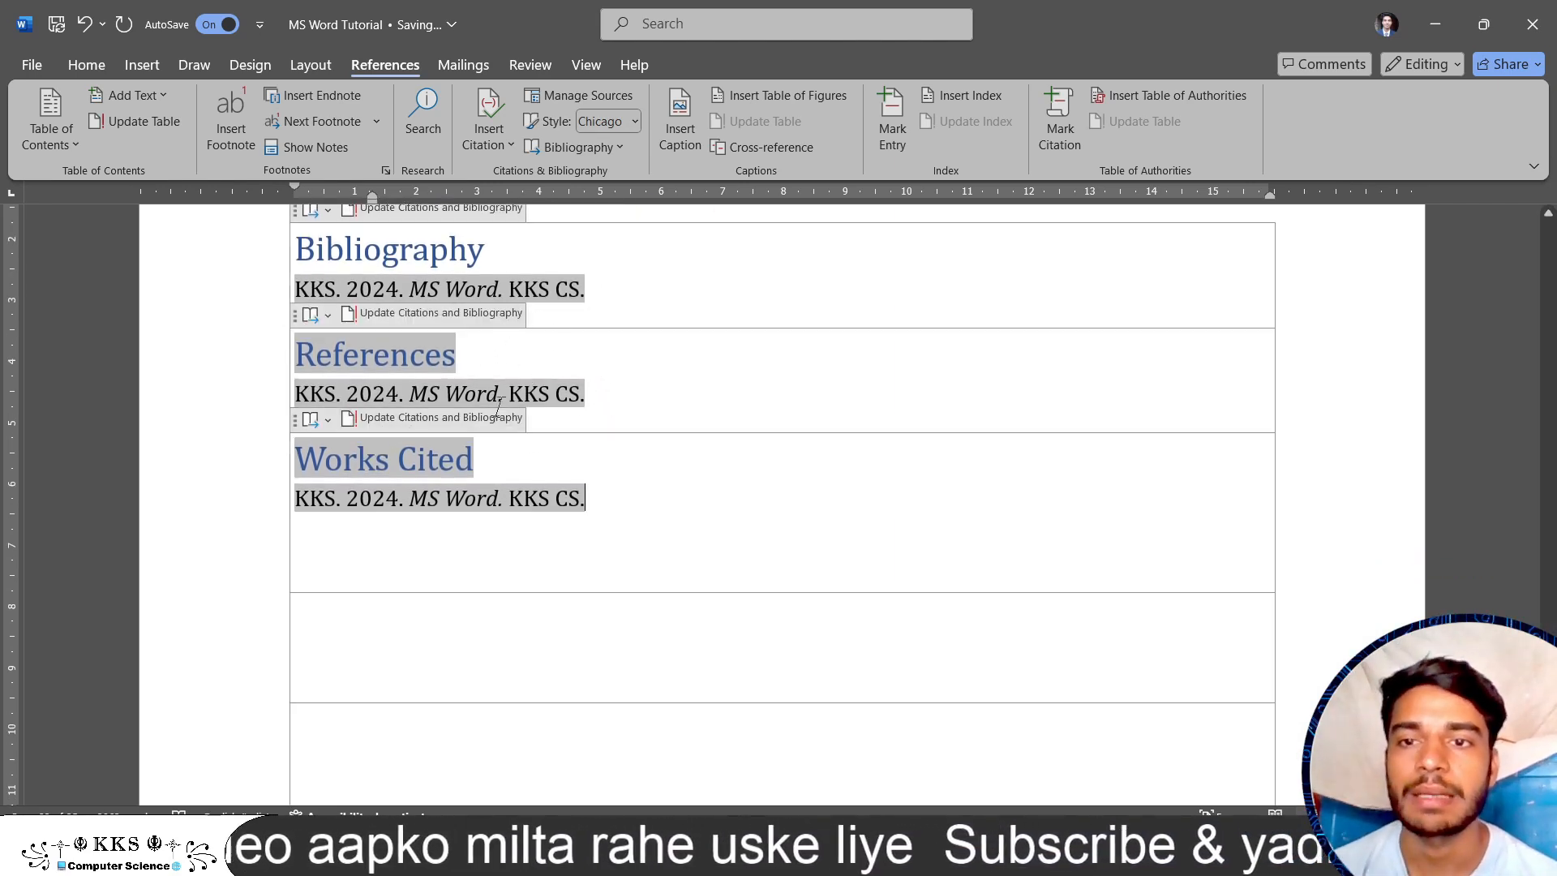
Insert a plain bibliography without a heading in the blank area below the Works Cited block.
{"action": "left_click", "coordinate": [606, 148]}
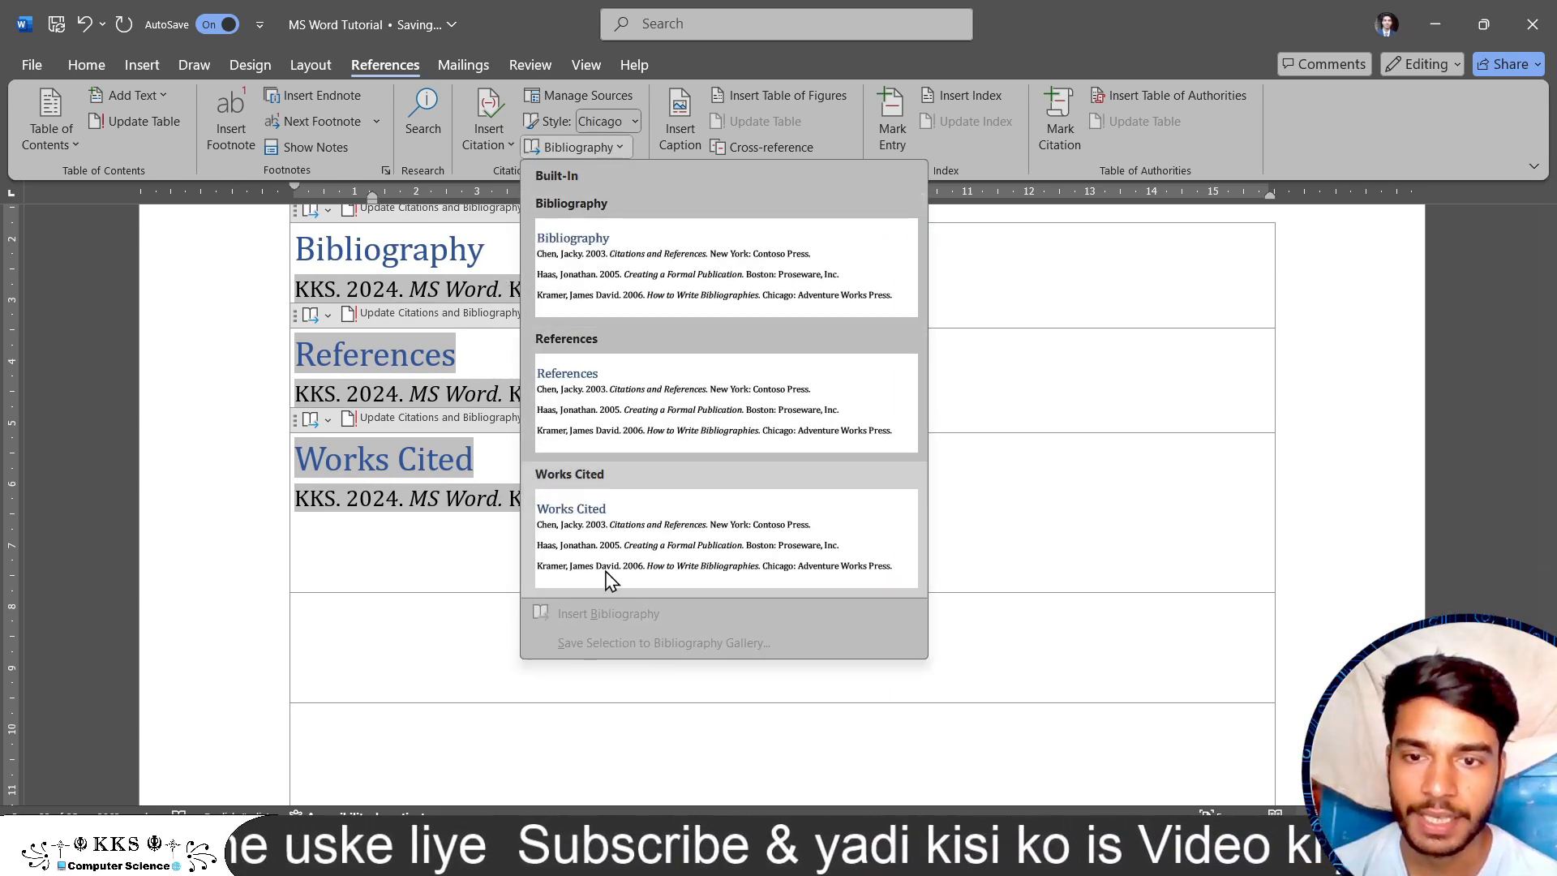
{"action": "left_click", "coordinate": [349, 439]}
{"action": "scroll", "coordinate": [349, 439], "scroll_direction": "down", "scroll_amount": 6}
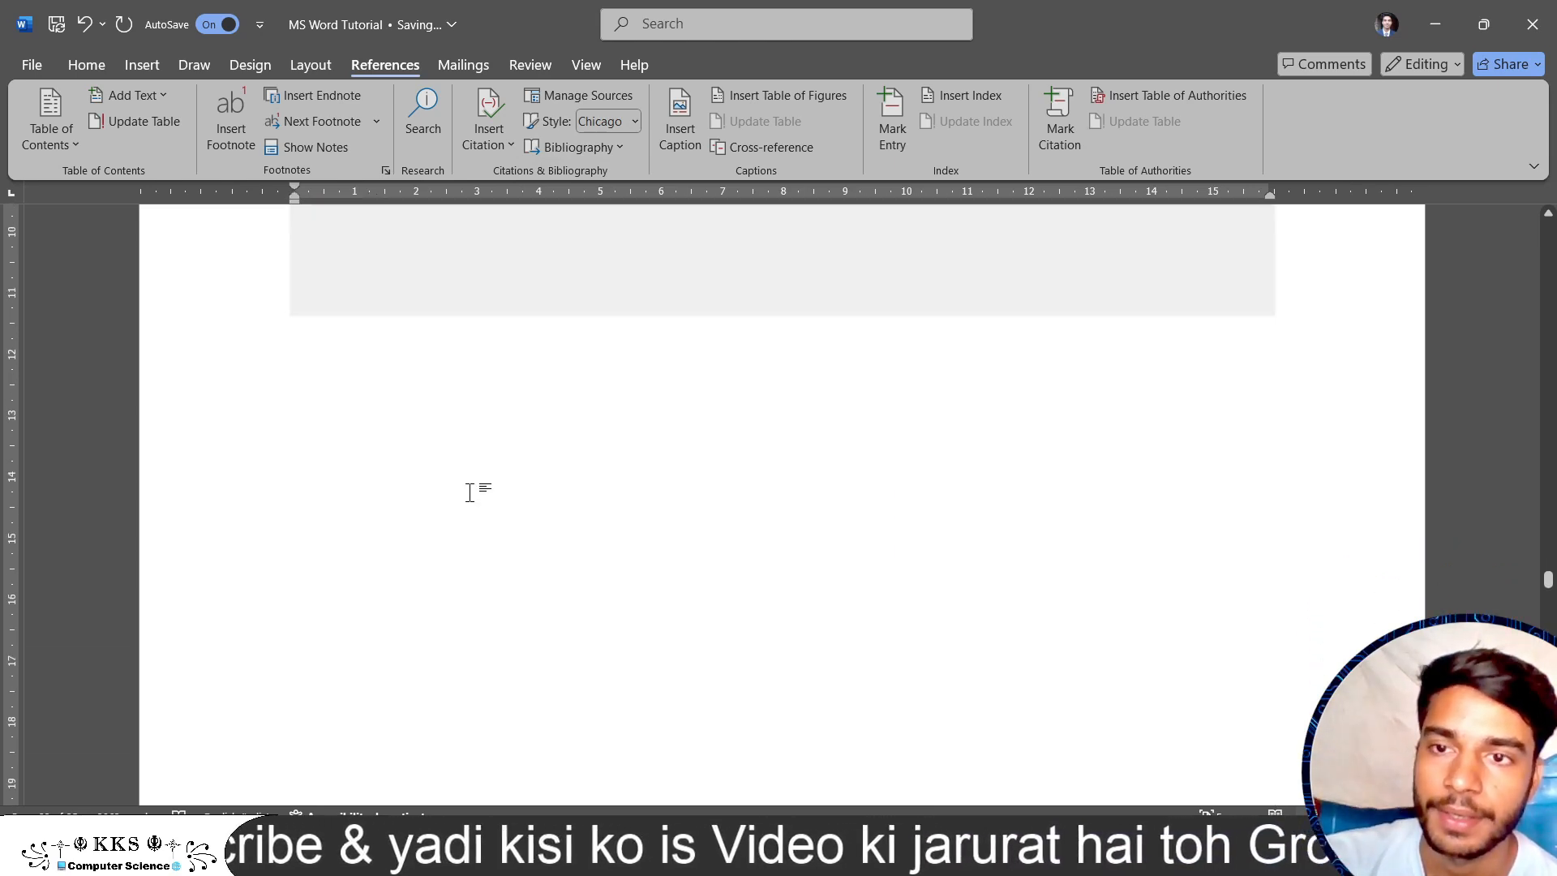
{"action": "double_click", "coordinate": [469, 493]}
{"action": "scroll", "coordinate": [470, 492], "scroll_direction": "up", "scroll_amount": 3}
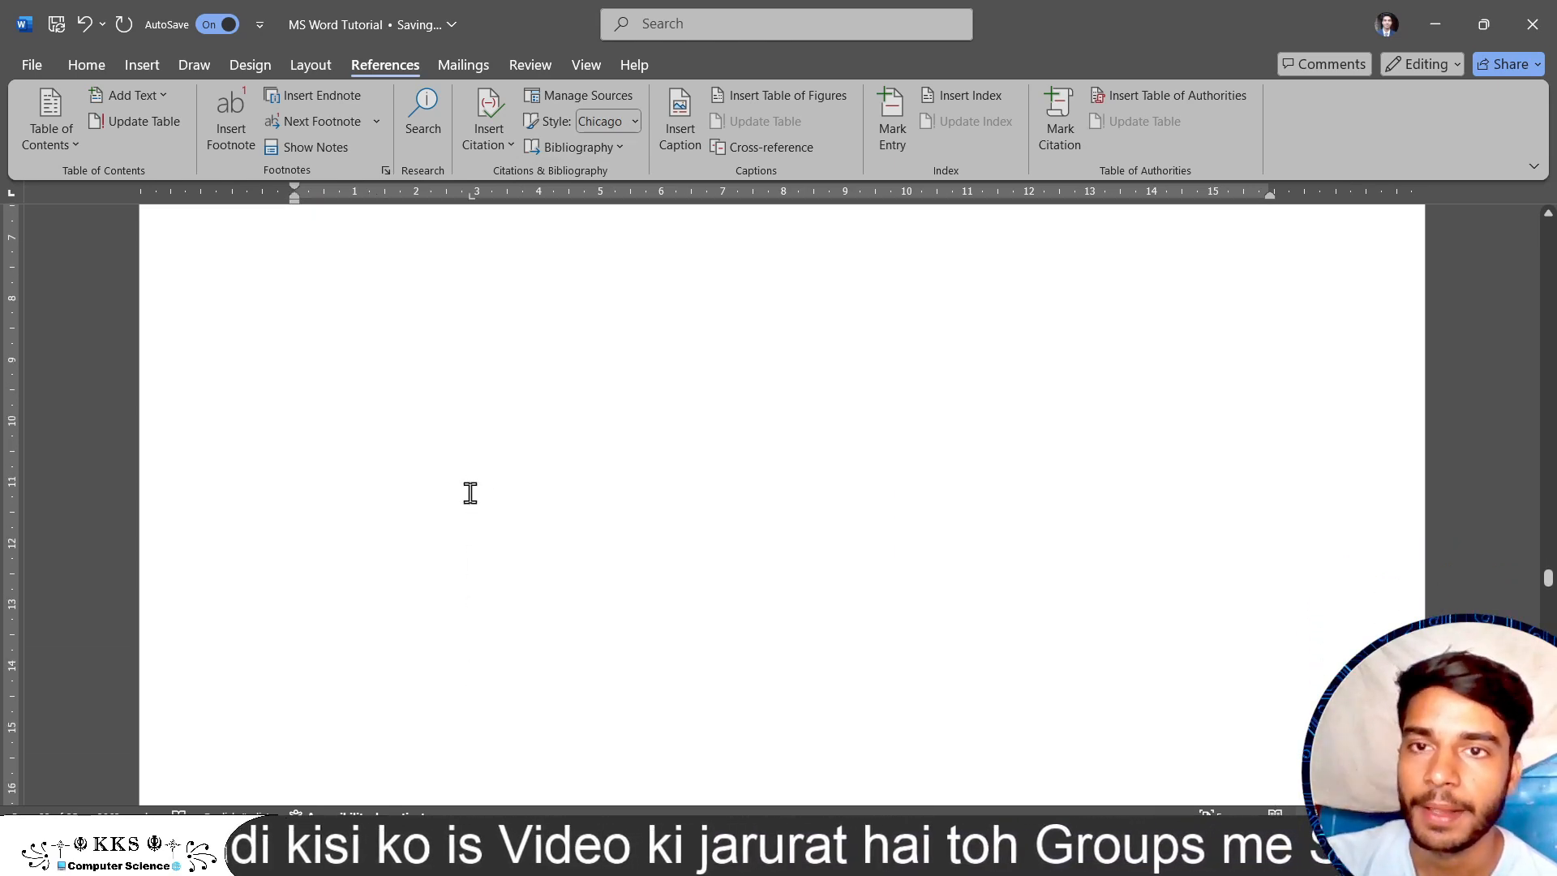
{"action": "left_click", "coordinate": [607, 149]}
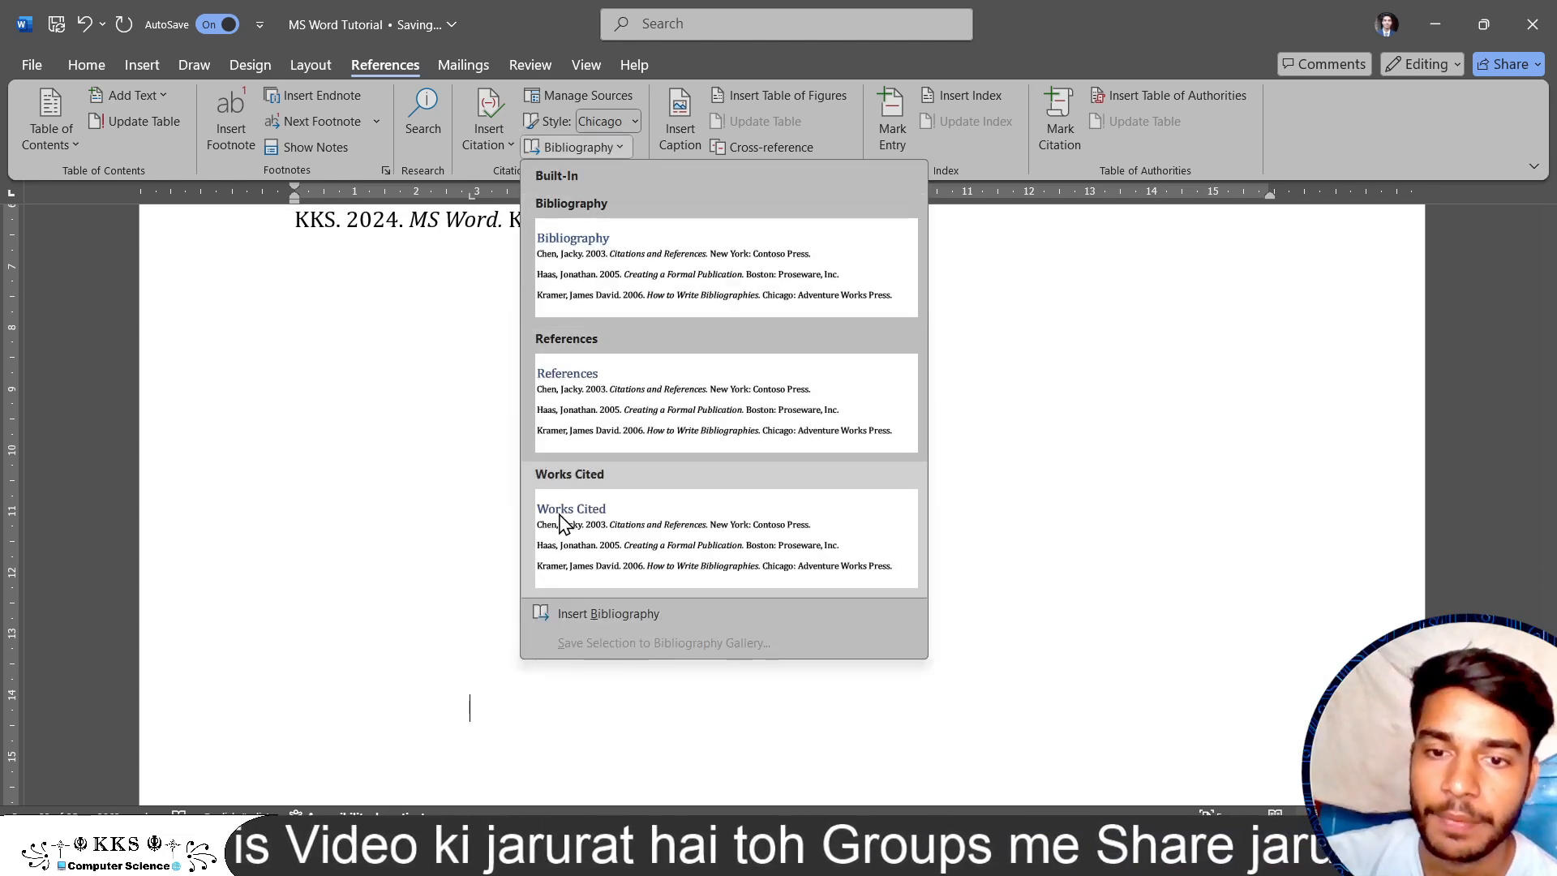
{"action": "left_click", "coordinate": [607, 614]}
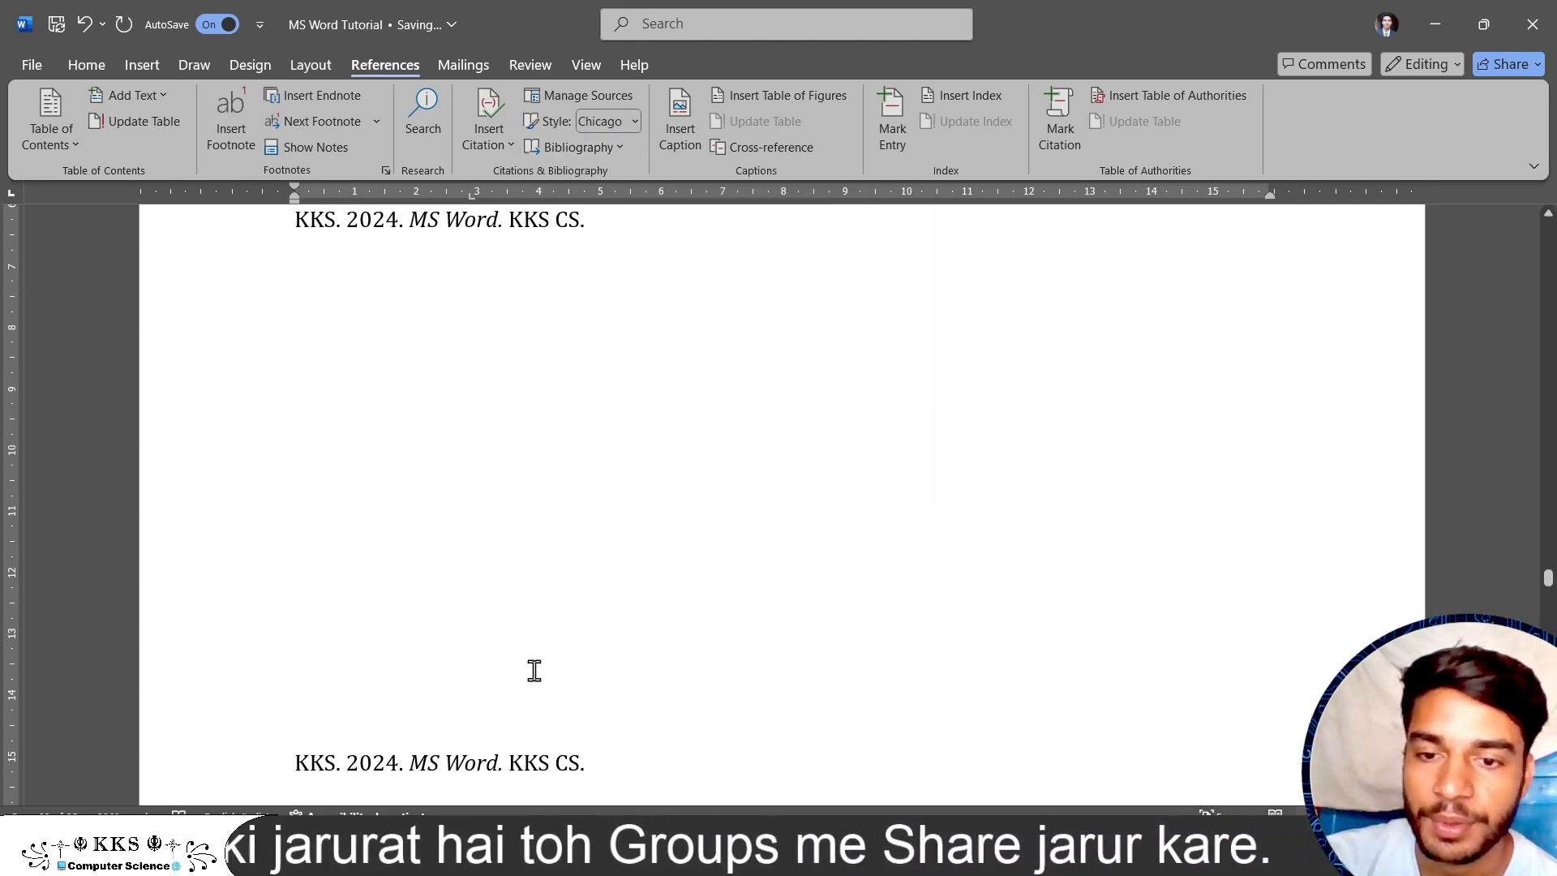
{"action": "scroll", "coordinate": [534, 670], "scroll_direction": "down", "scroll_amount": 4}
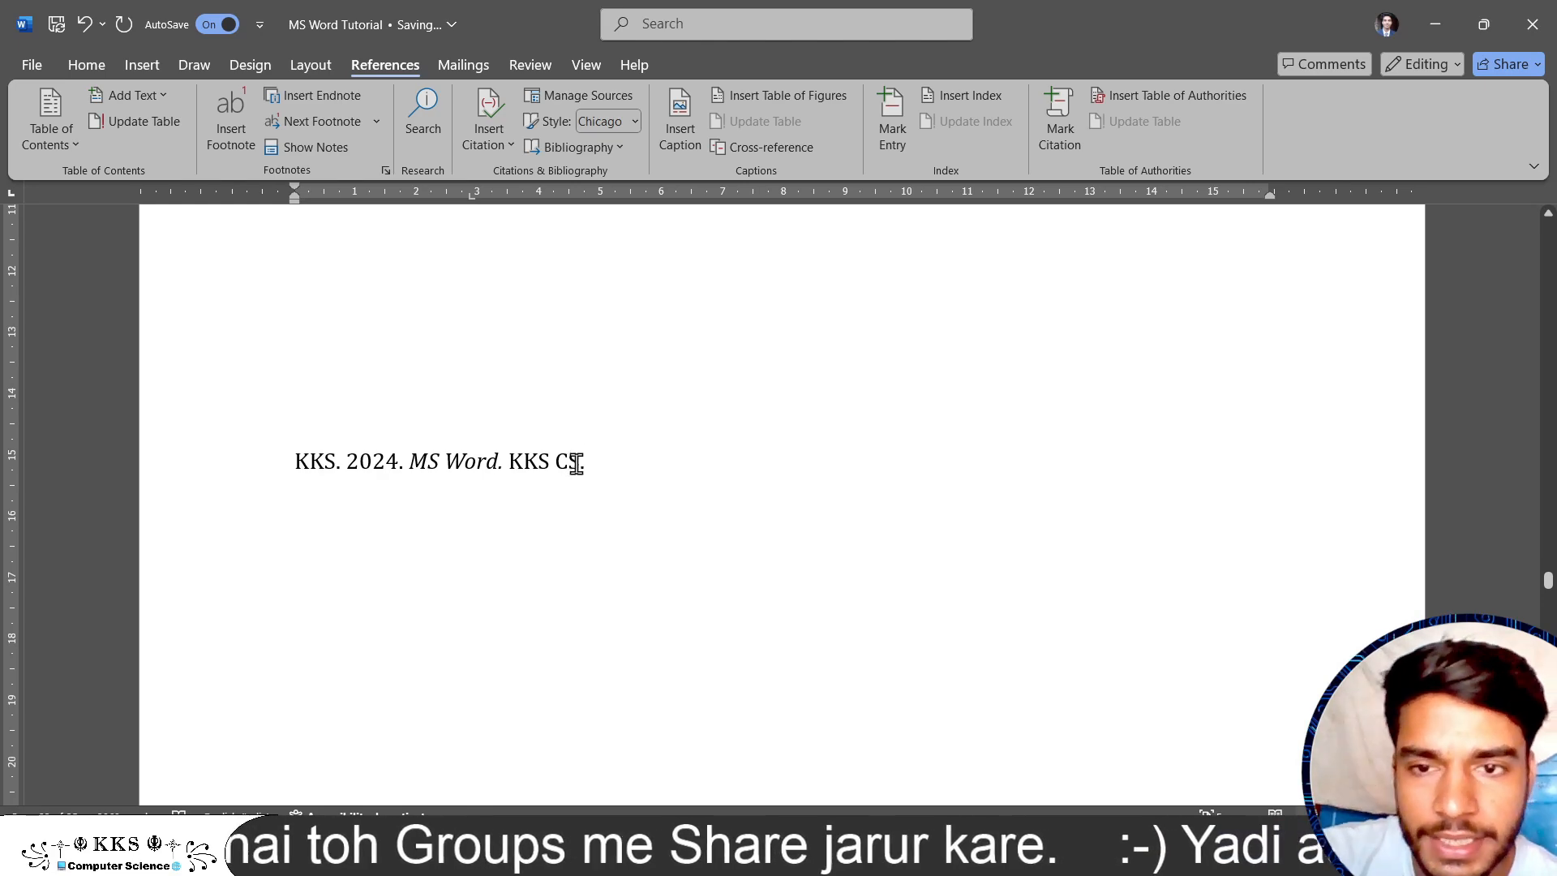
{"action": "scroll", "coordinate": [576, 464], "scroll_direction": "up", "scroll_amount": 10}
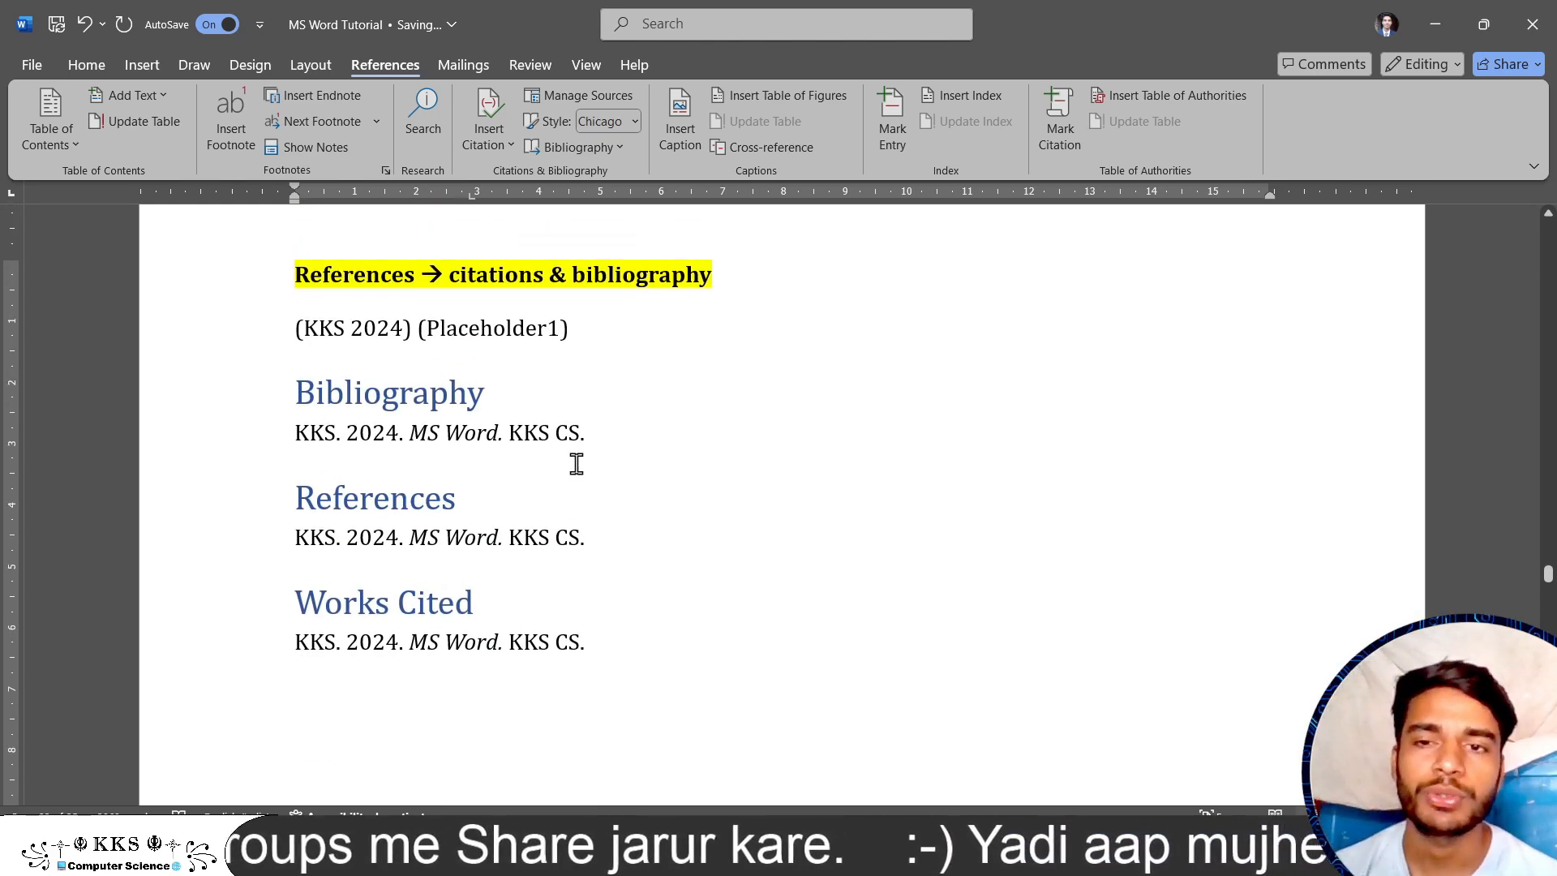
{"action": "scroll", "coordinate": [576, 464], "scroll_direction": "down", "scroll_amount": 8}
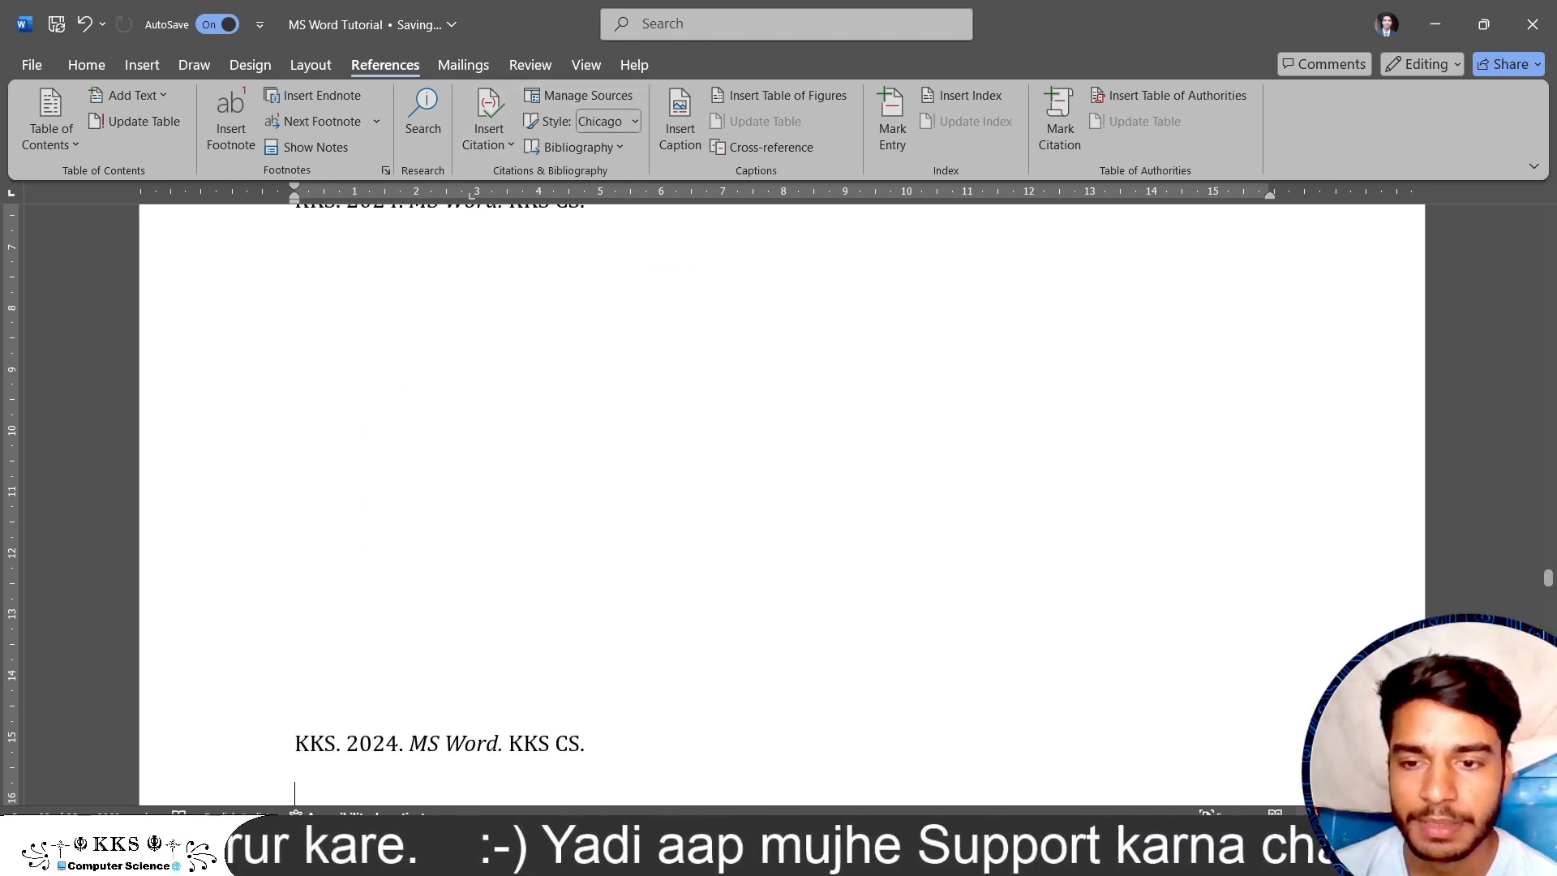
Review the form for adding a new citation source and the source lists in the Source Manager, leaving both unchanged.
{"action": "left_click", "coordinate": [317, 856]}
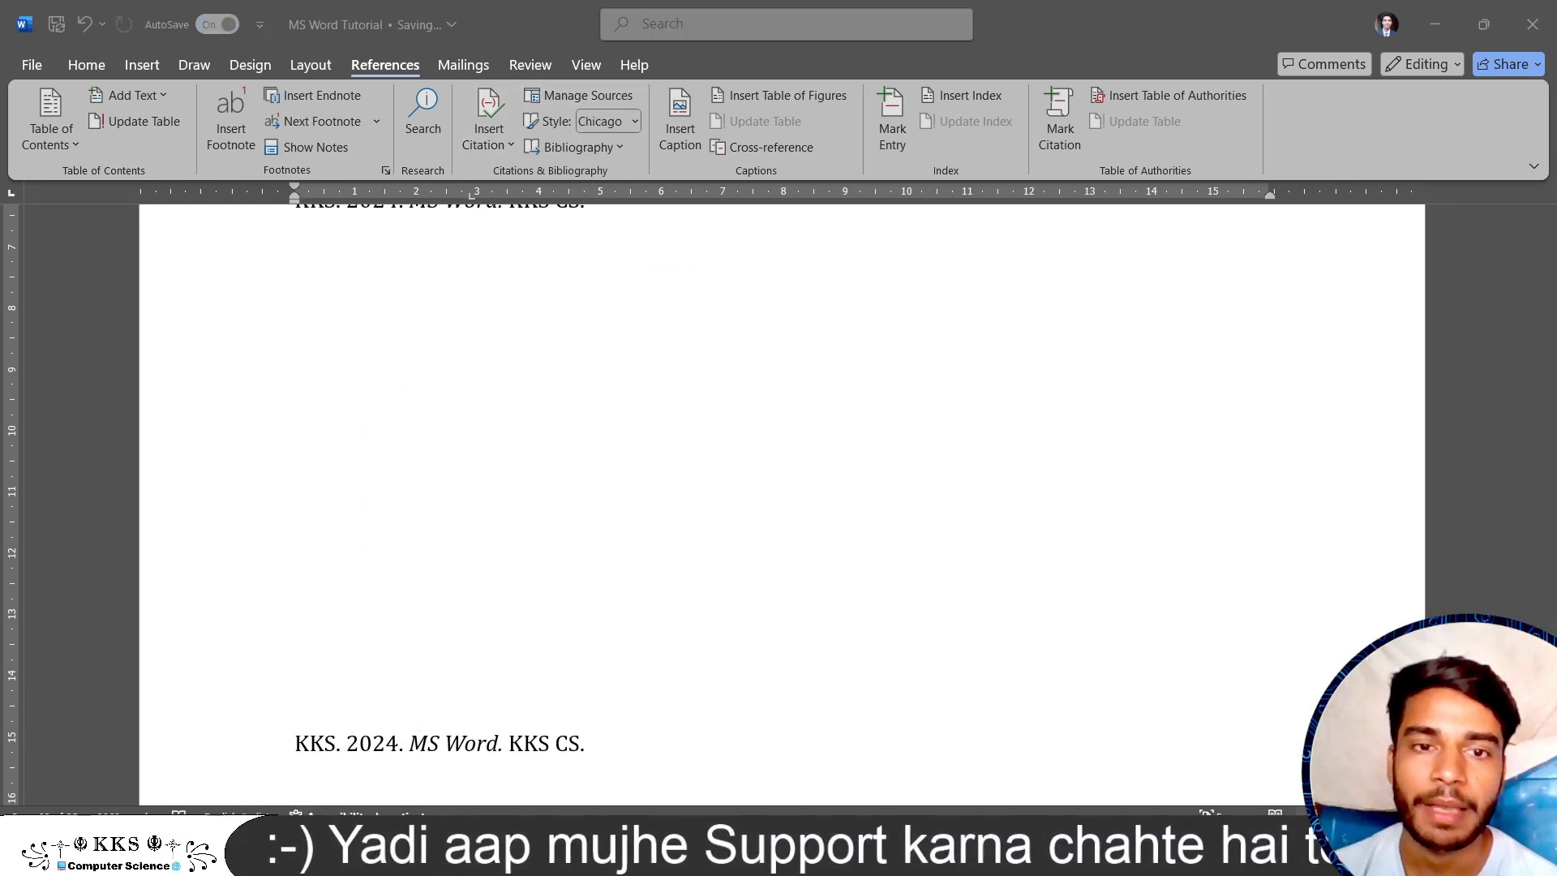
{"action": "left_click", "coordinate": [1046, 63]}
{"action": "left_click", "coordinate": [491, 139]}
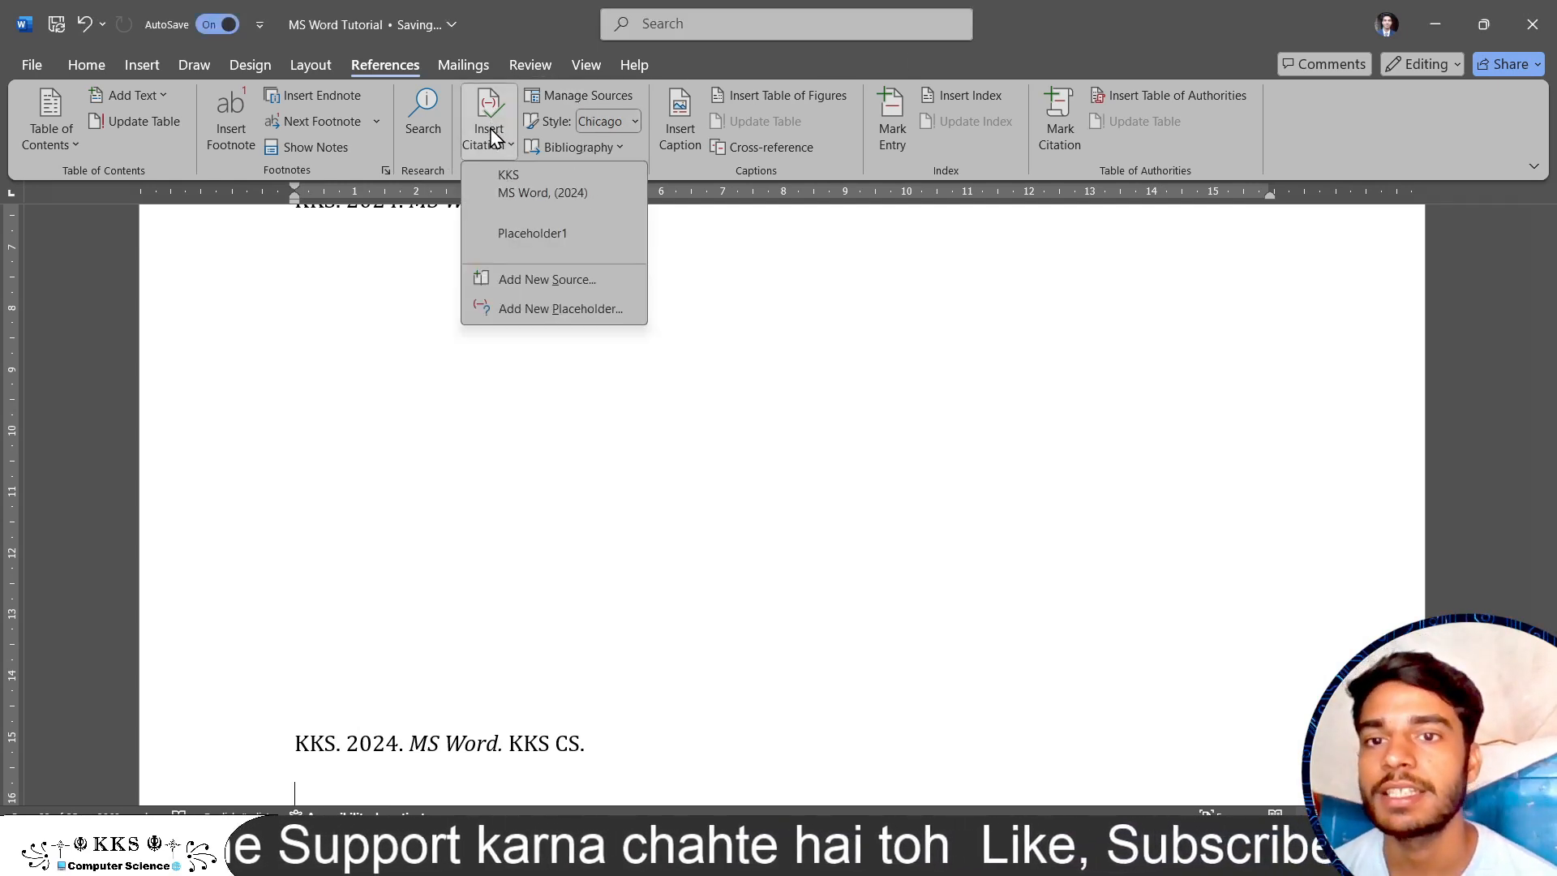
{"action": "left_click", "coordinate": [584, 281]}
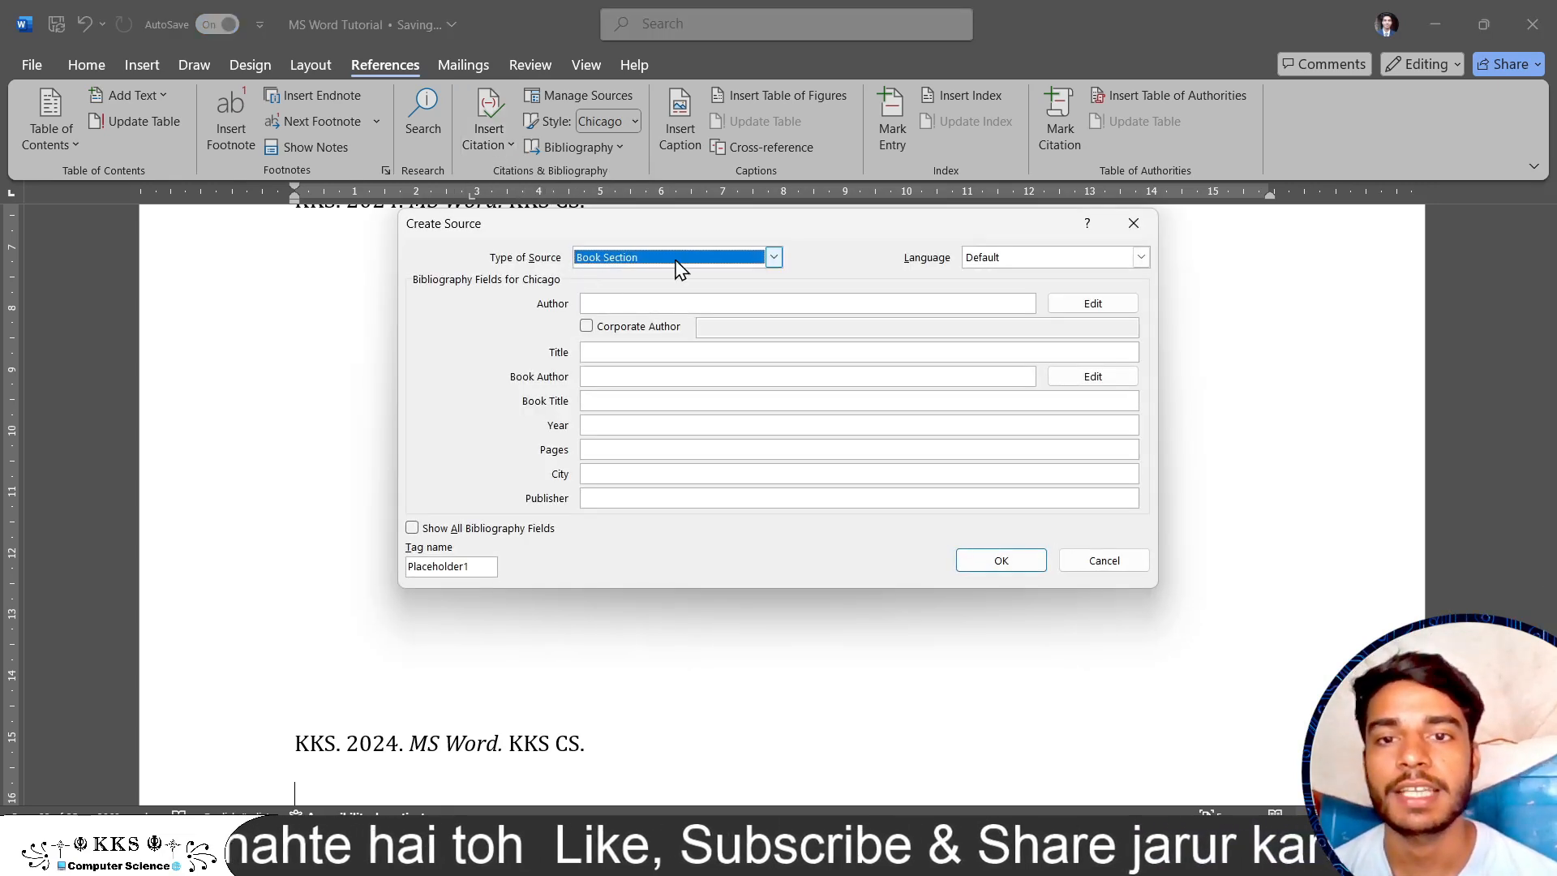
{"action": "left_click", "coordinate": [1134, 224]}
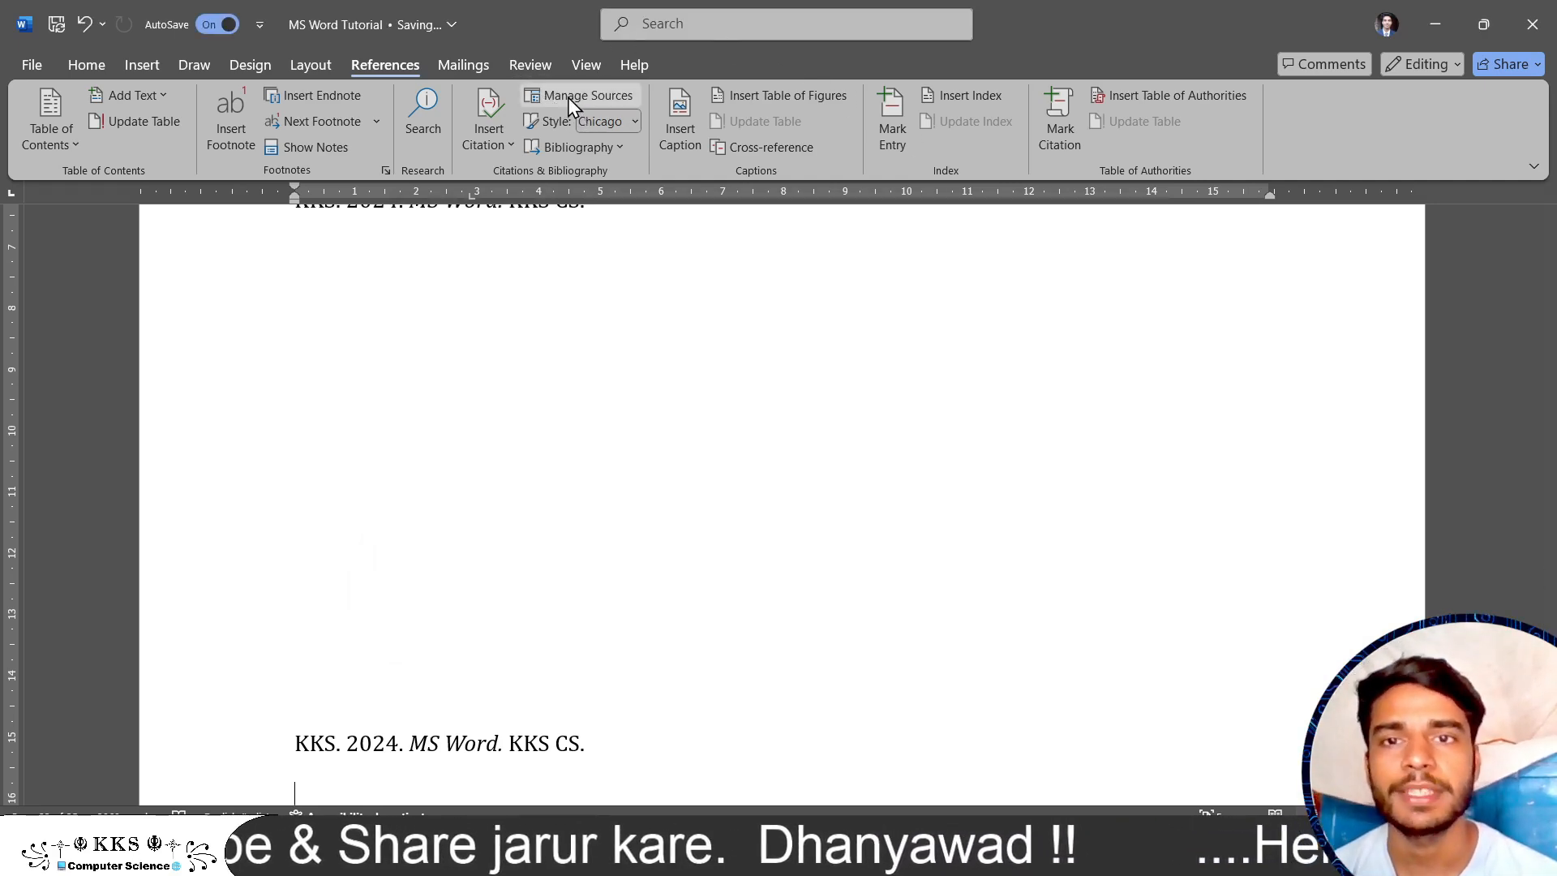
{"action": "left_click", "coordinate": [568, 96]}
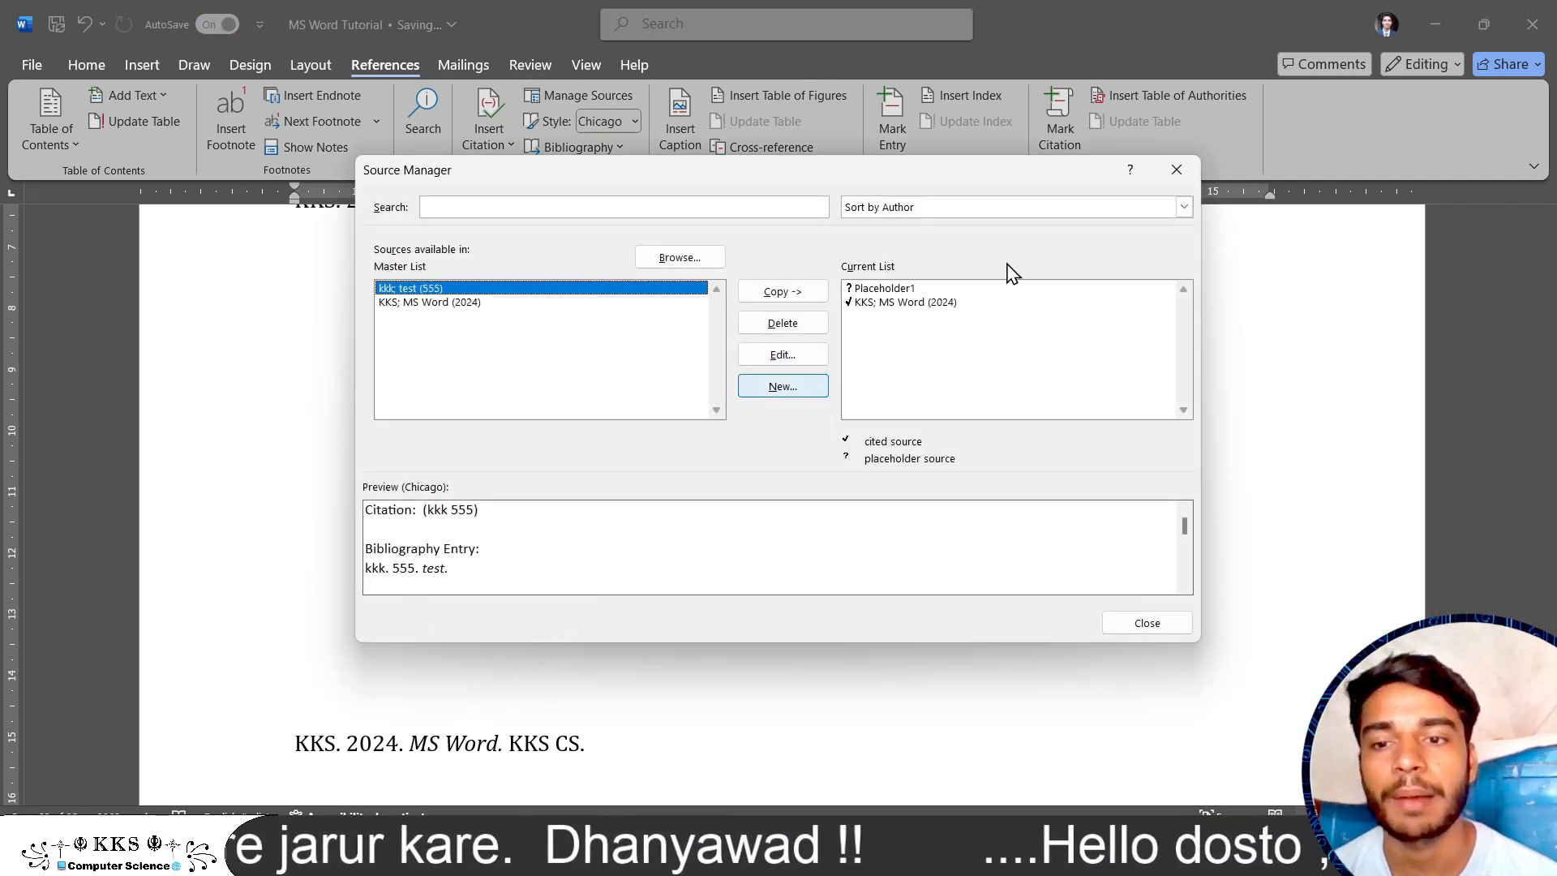
{"action": "left_click", "coordinate": [1178, 172]}
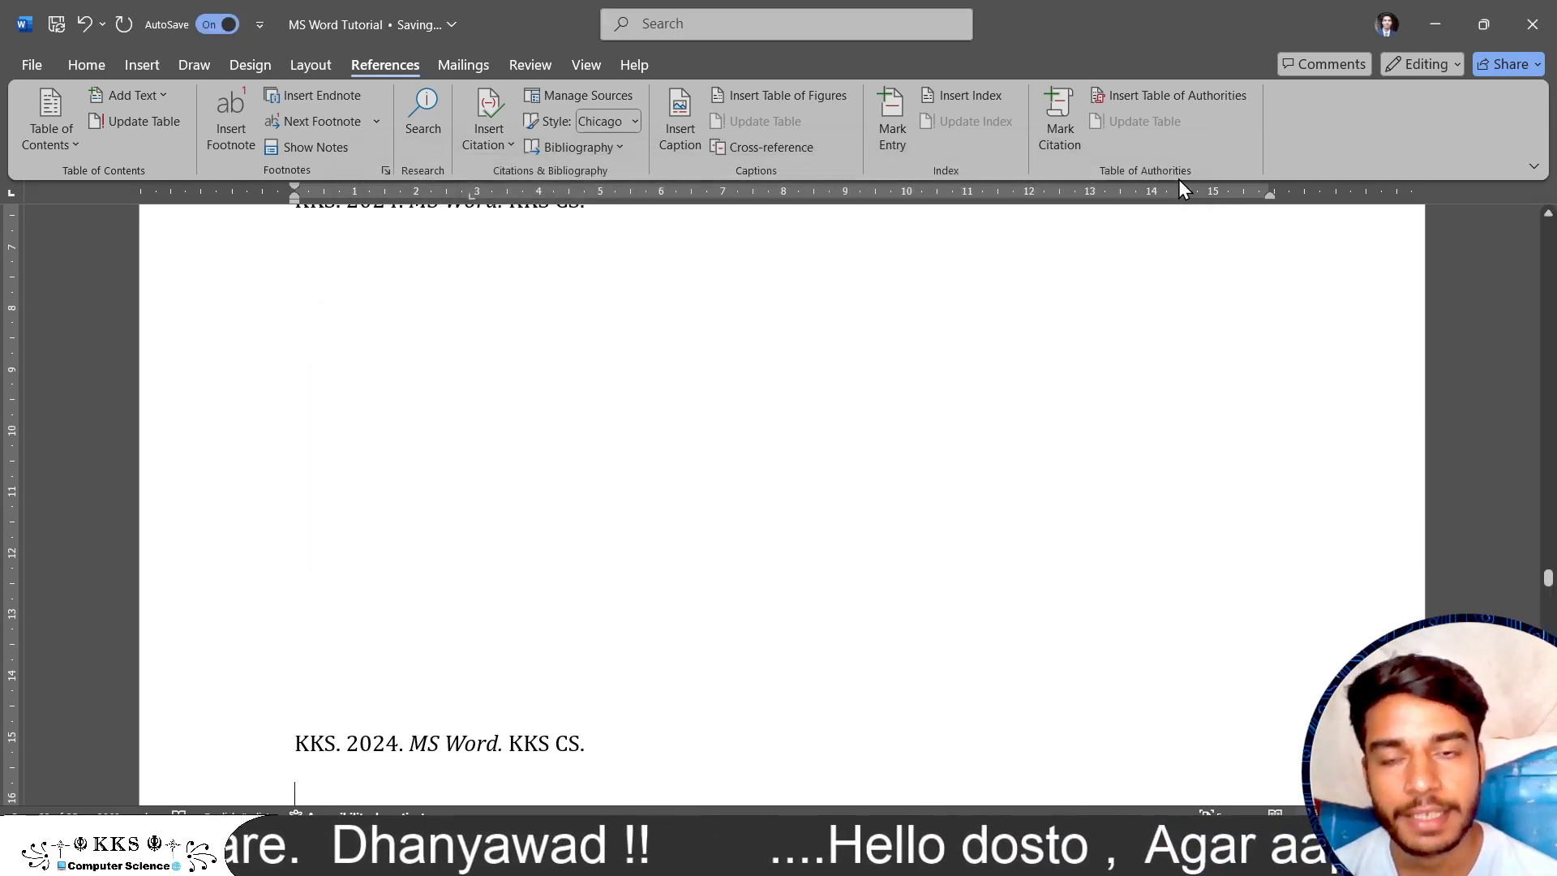
Review the available citation styles and the built-in bibliography formats without applying any.
{"action": "left_click", "coordinate": [635, 120]}
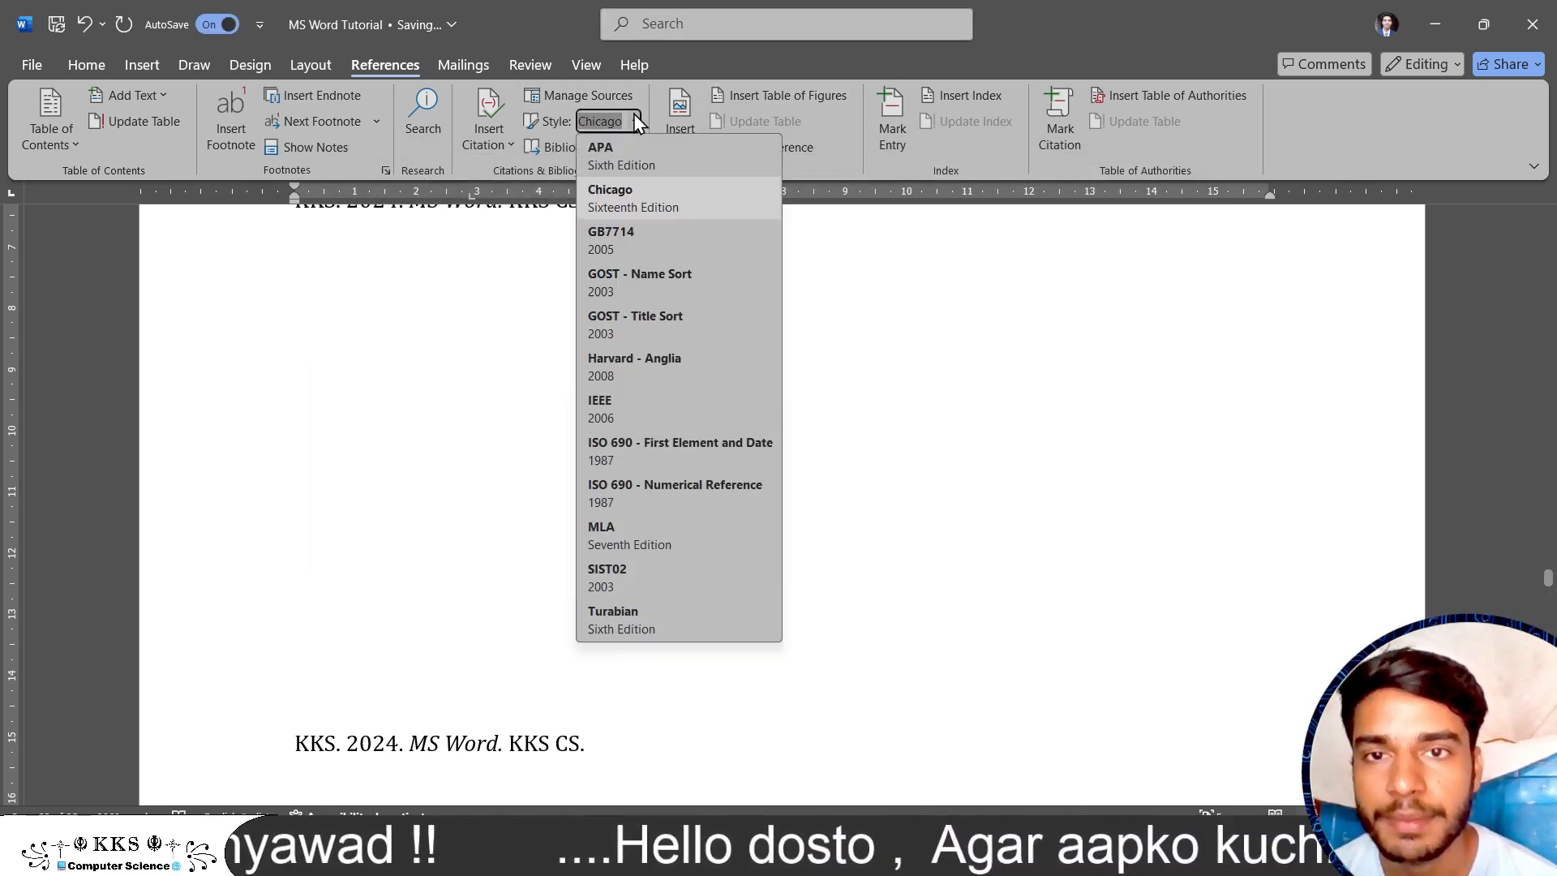
{"action": "left_click", "coordinate": [892, 355]}
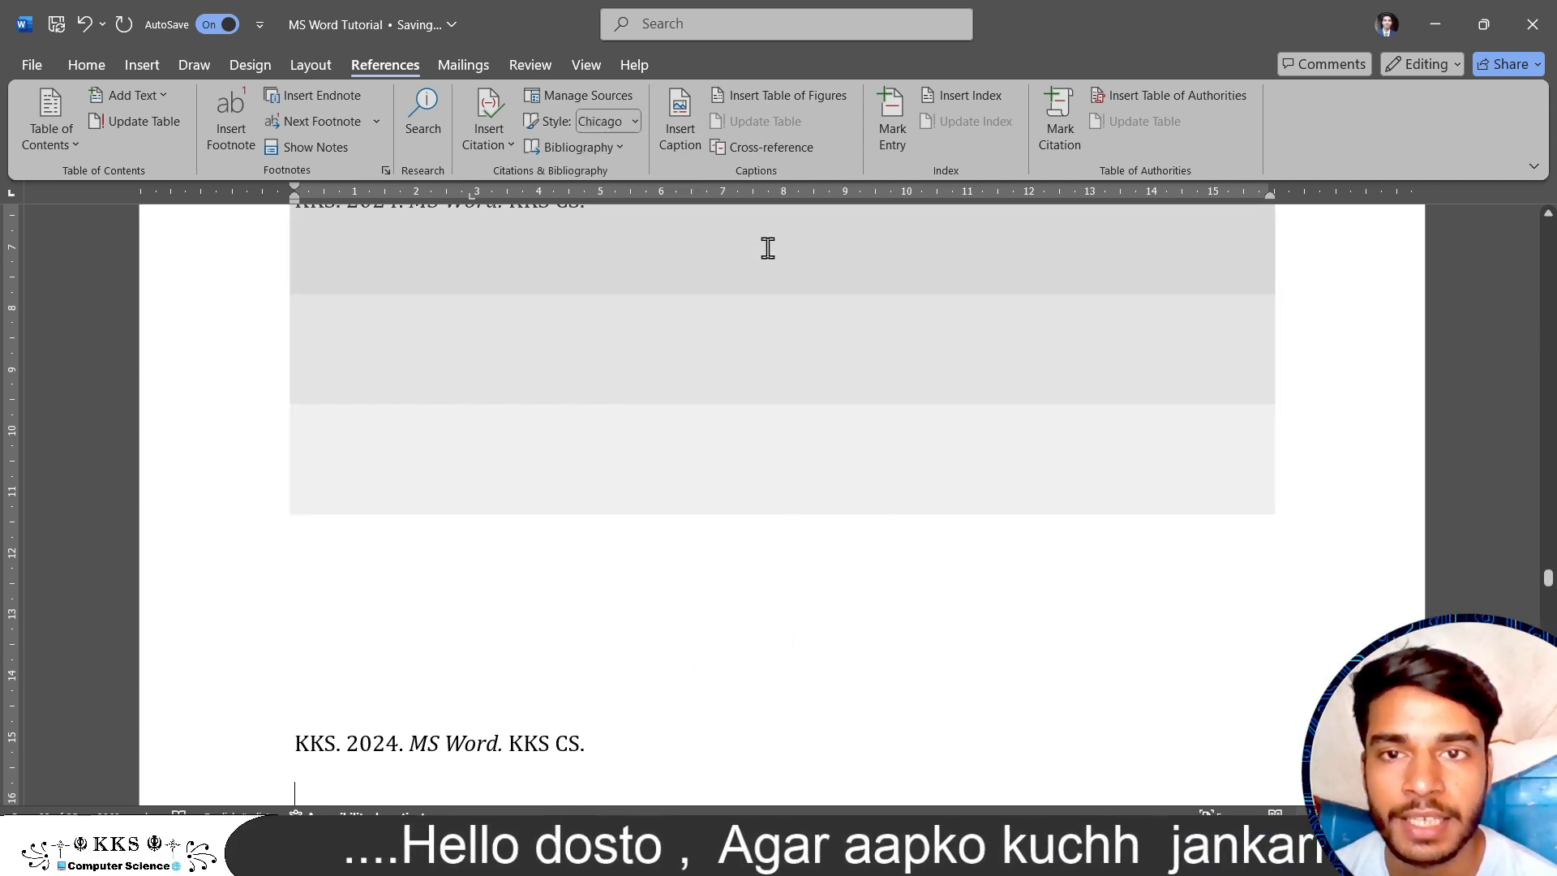
{"action": "left_click", "coordinate": [624, 148]}
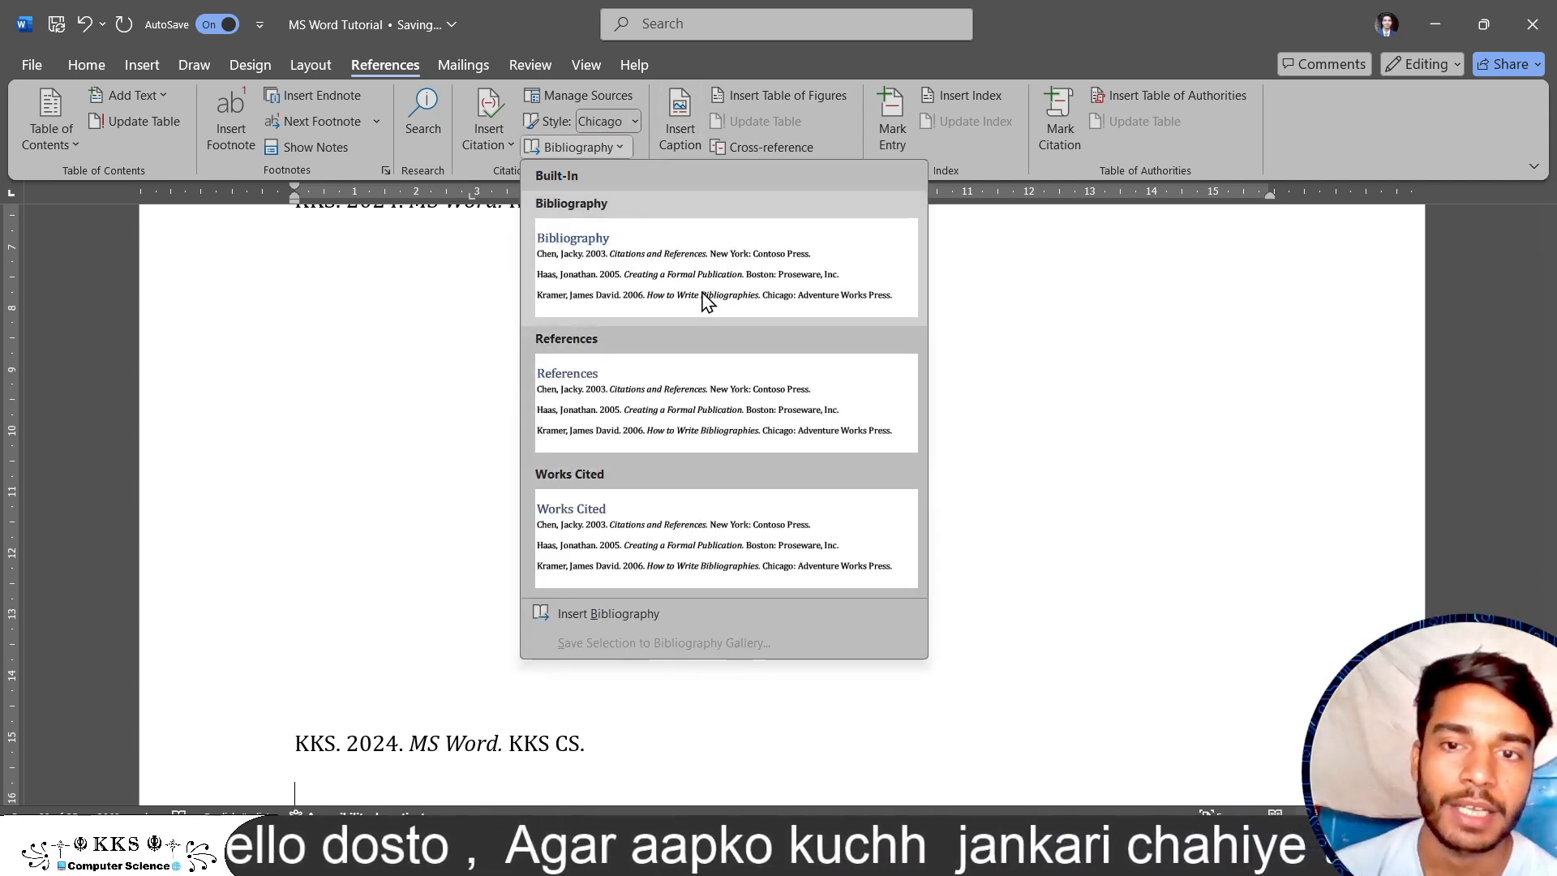
{"action": "left_click", "coordinate": [1067, 398]}
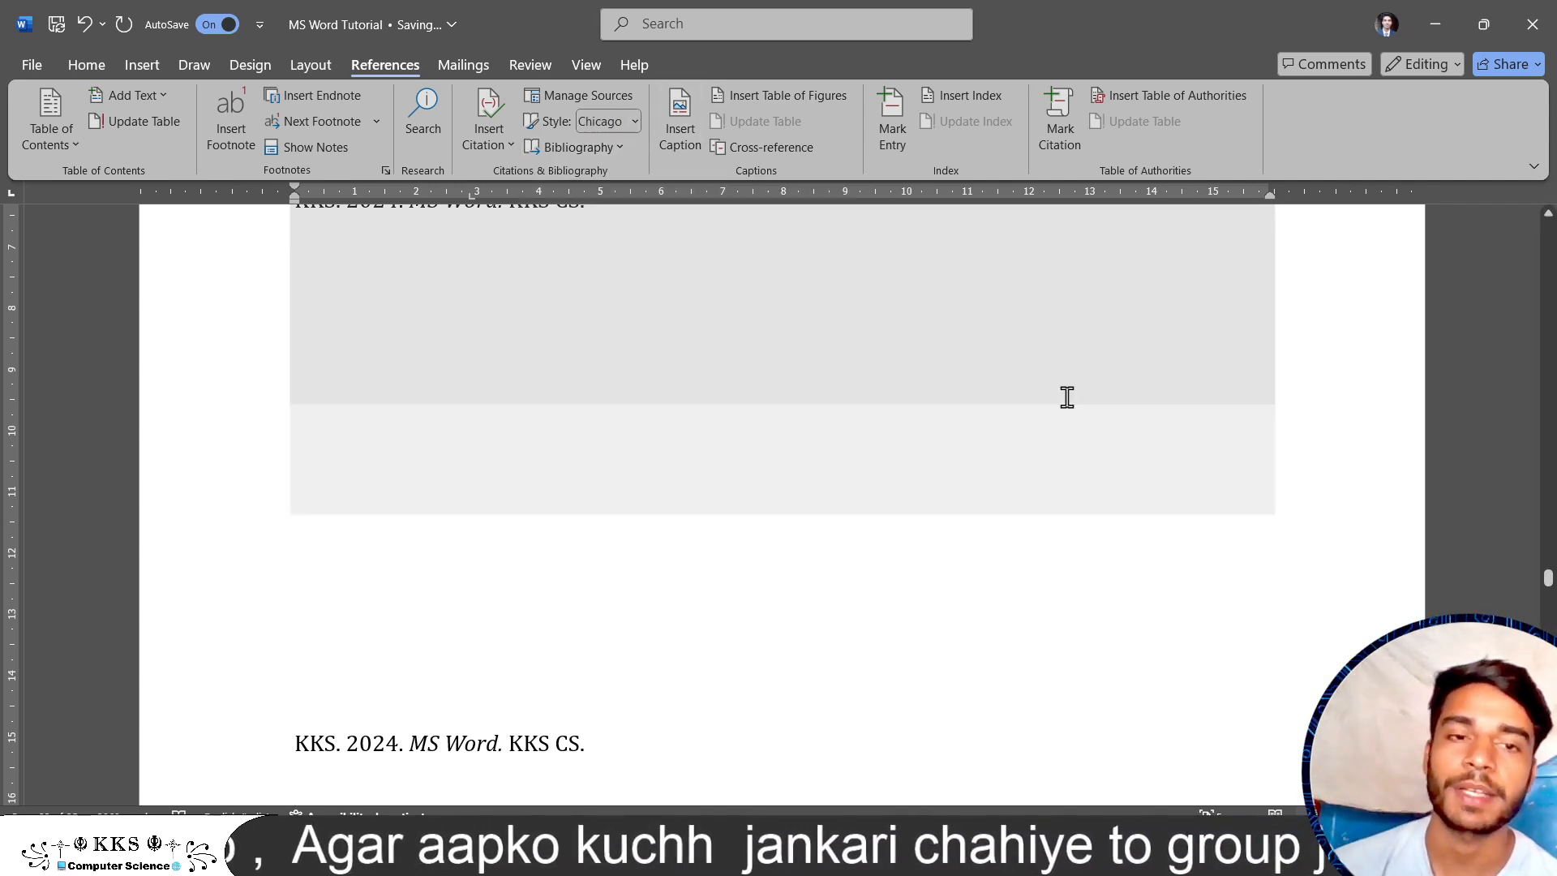
{"action": "left_click", "coordinate": [909, 583]}
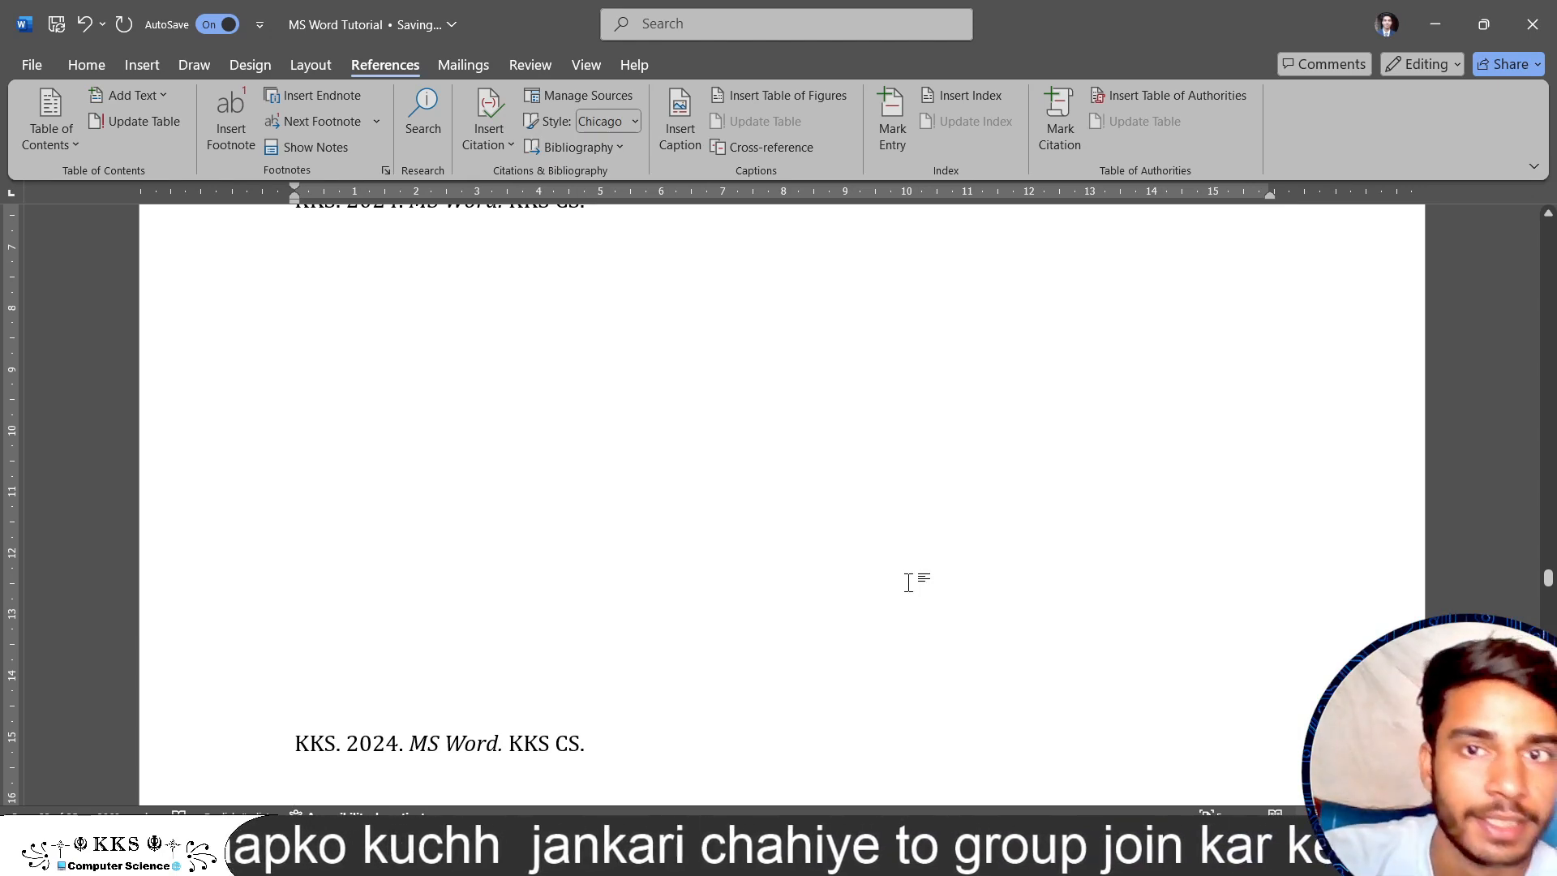
Review the available sources for inserting a picture without inserting one.
{"action": "left_click", "coordinate": [321, 852]}
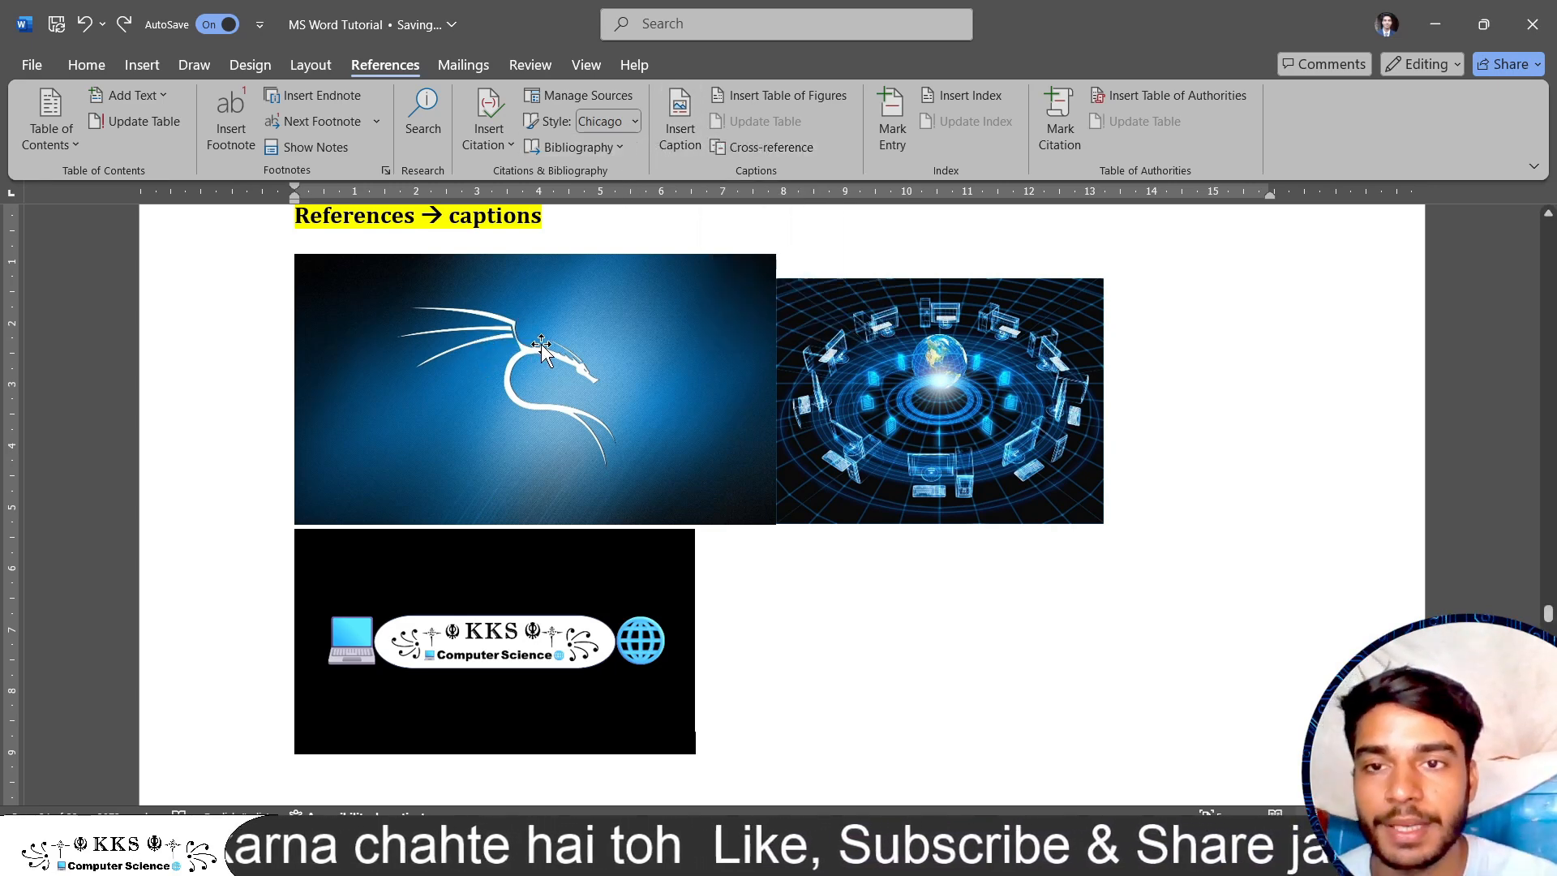
{"action": "scroll", "coordinate": [592, 292], "scroll_direction": "up", "scroll_amount": 1}
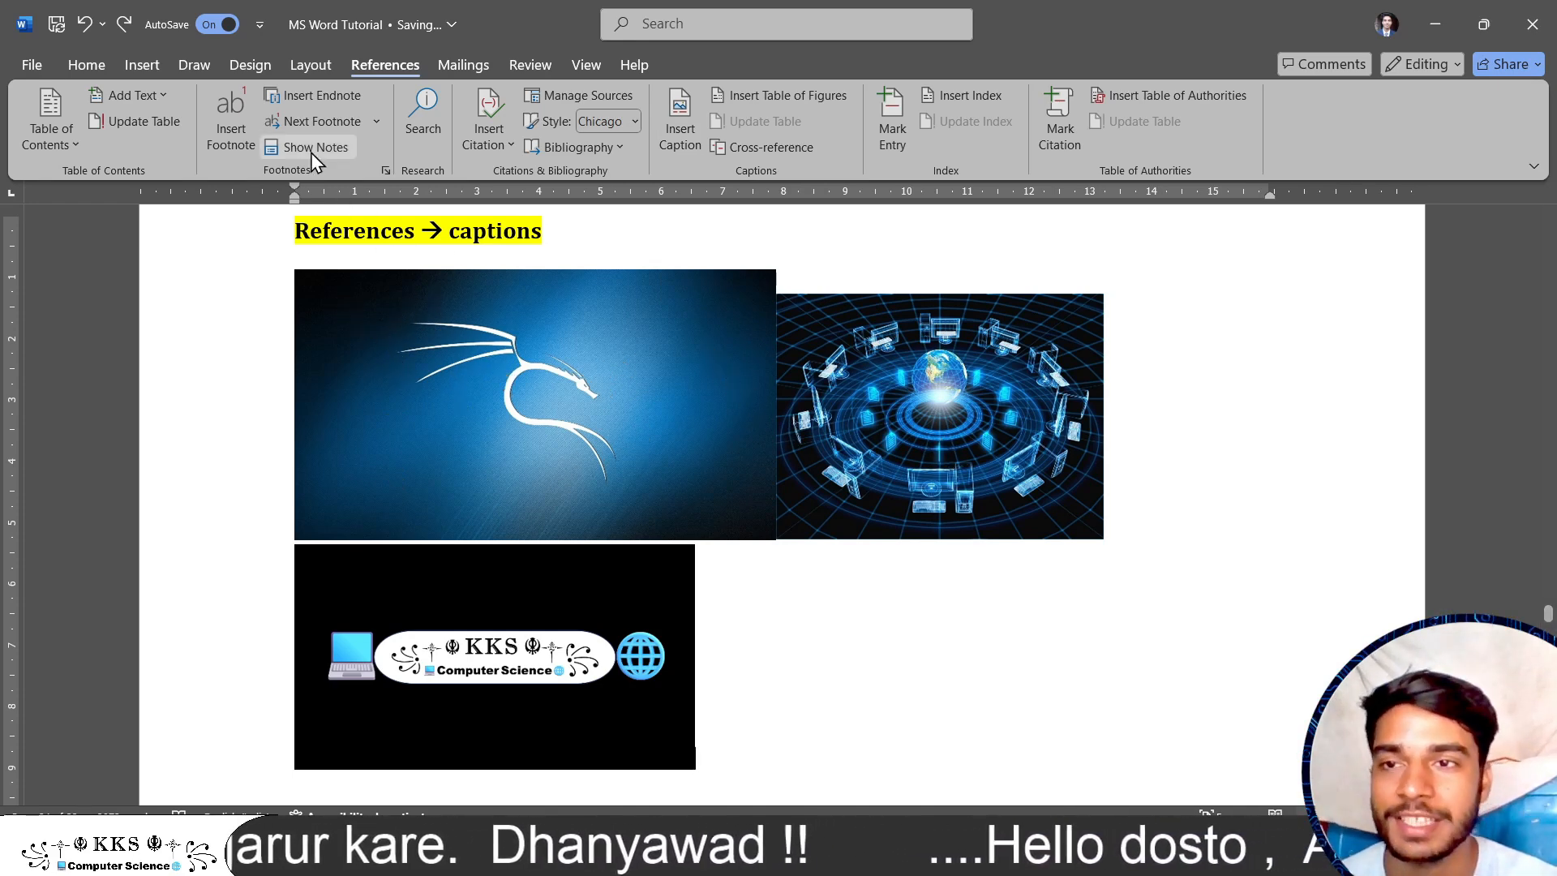
{"action": "left_click", "coordinate": [125, 56]}
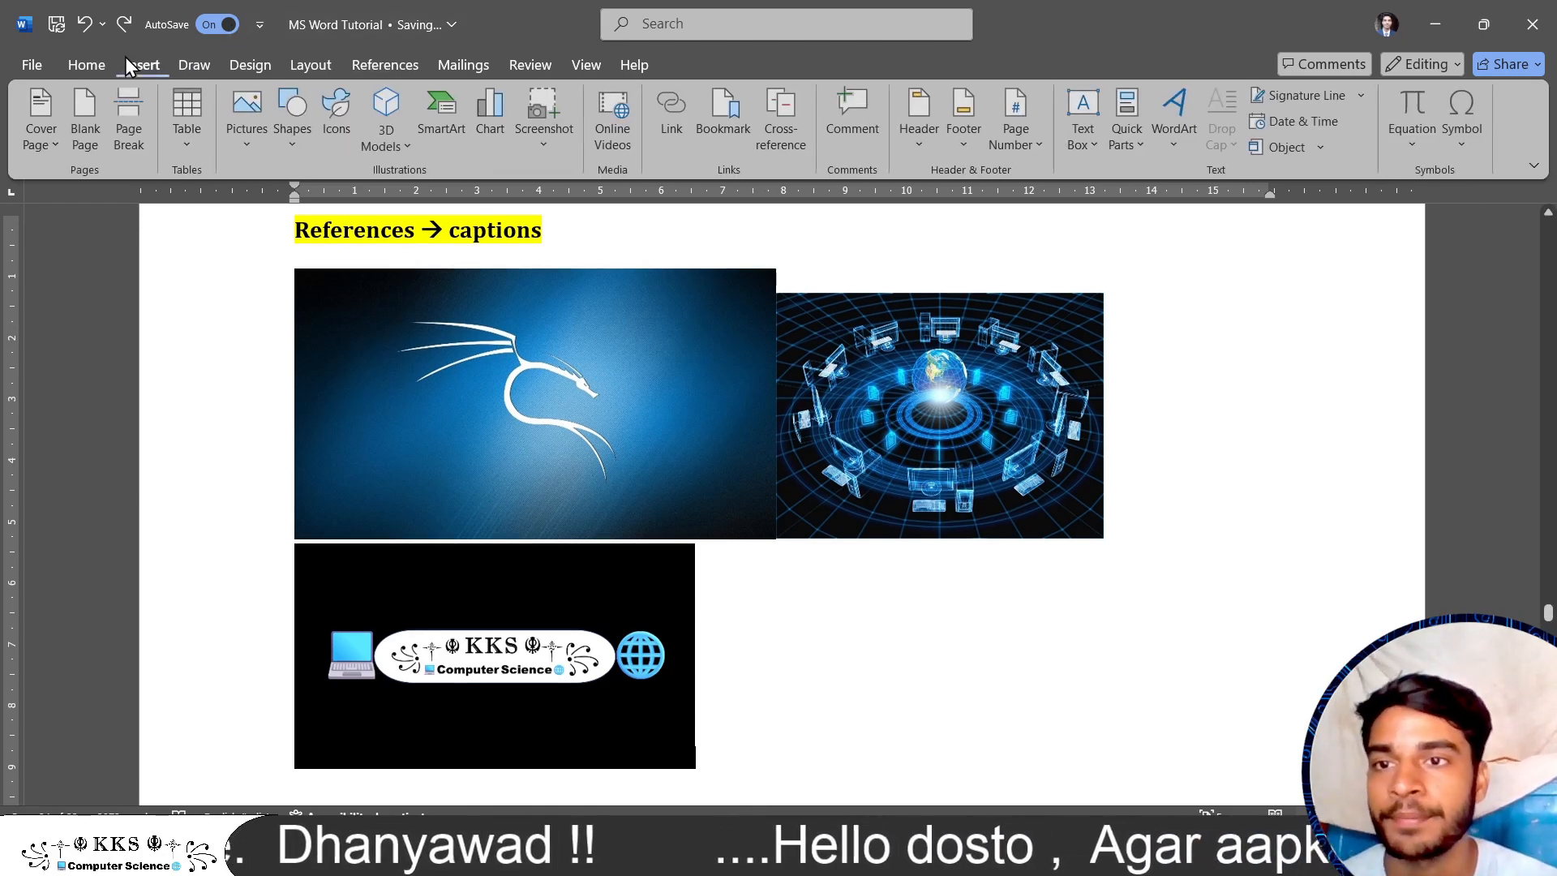
{"action": "left_click", "coordinate": [249, 138]}
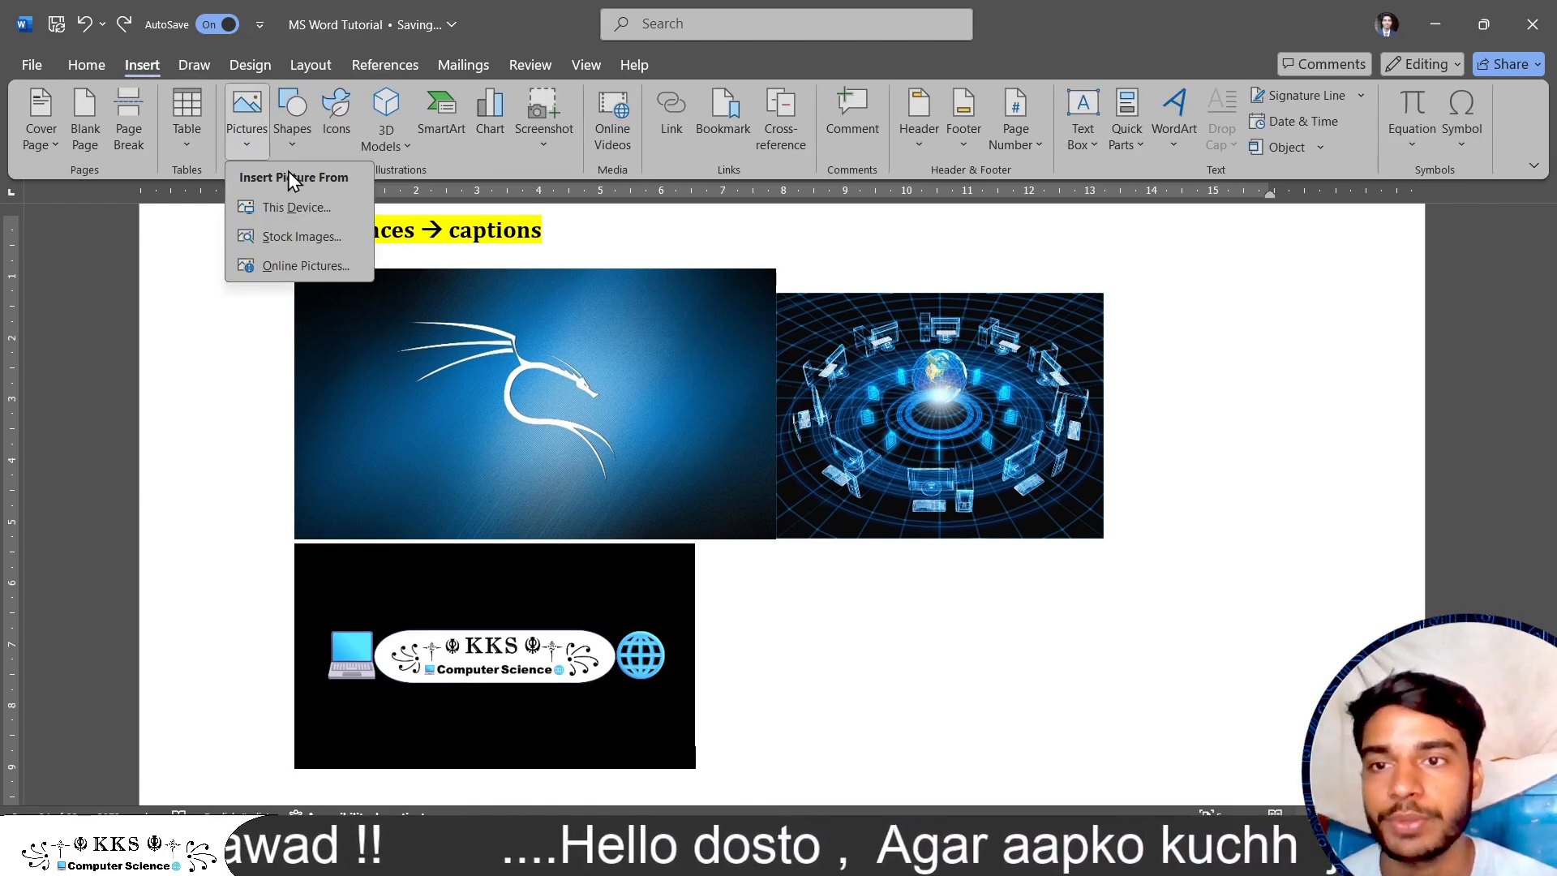
{"action": "left_click", "coordinate": [149, 63]}
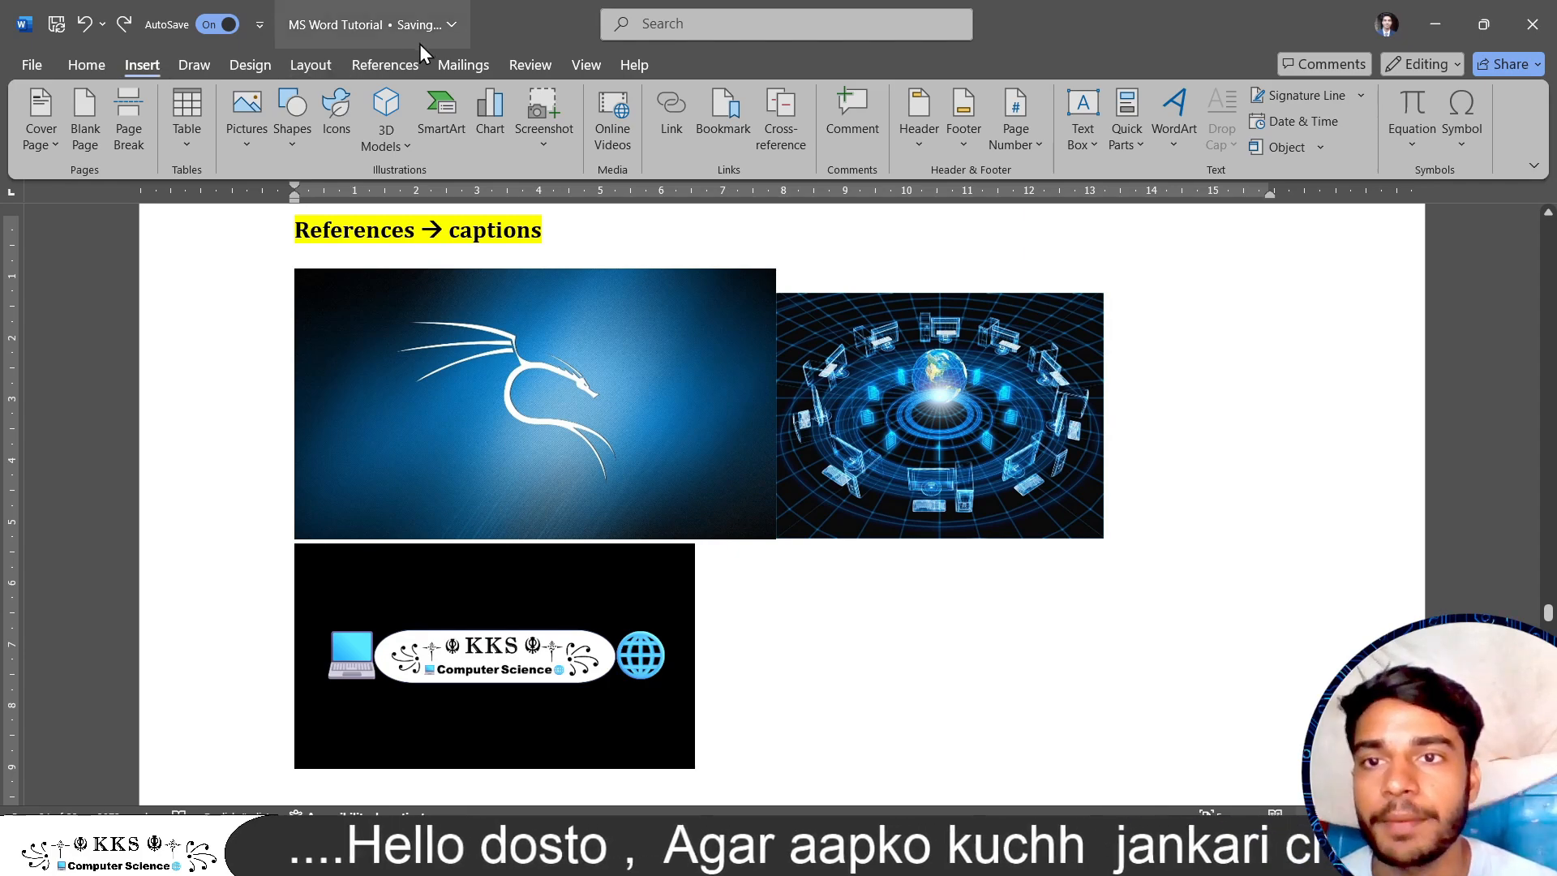
{"action": "left_click", "coordinate": [402, 61]}
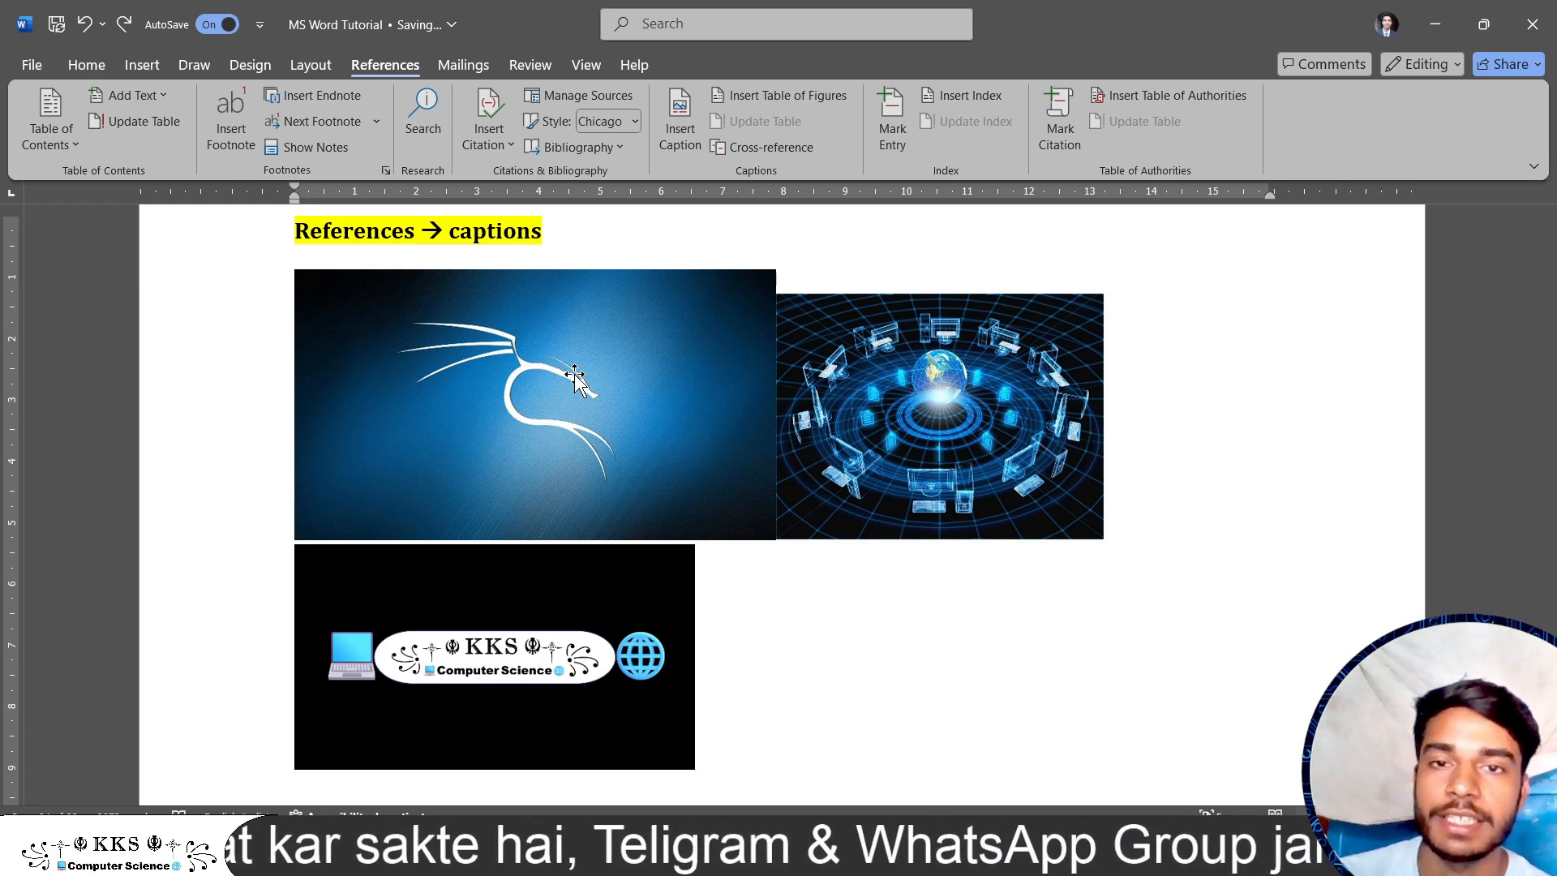
Add the caption "Figure 1" below the blue dragon picture, using the Figure label.
{"action": "left_click", "coordinate": [624, 371]}
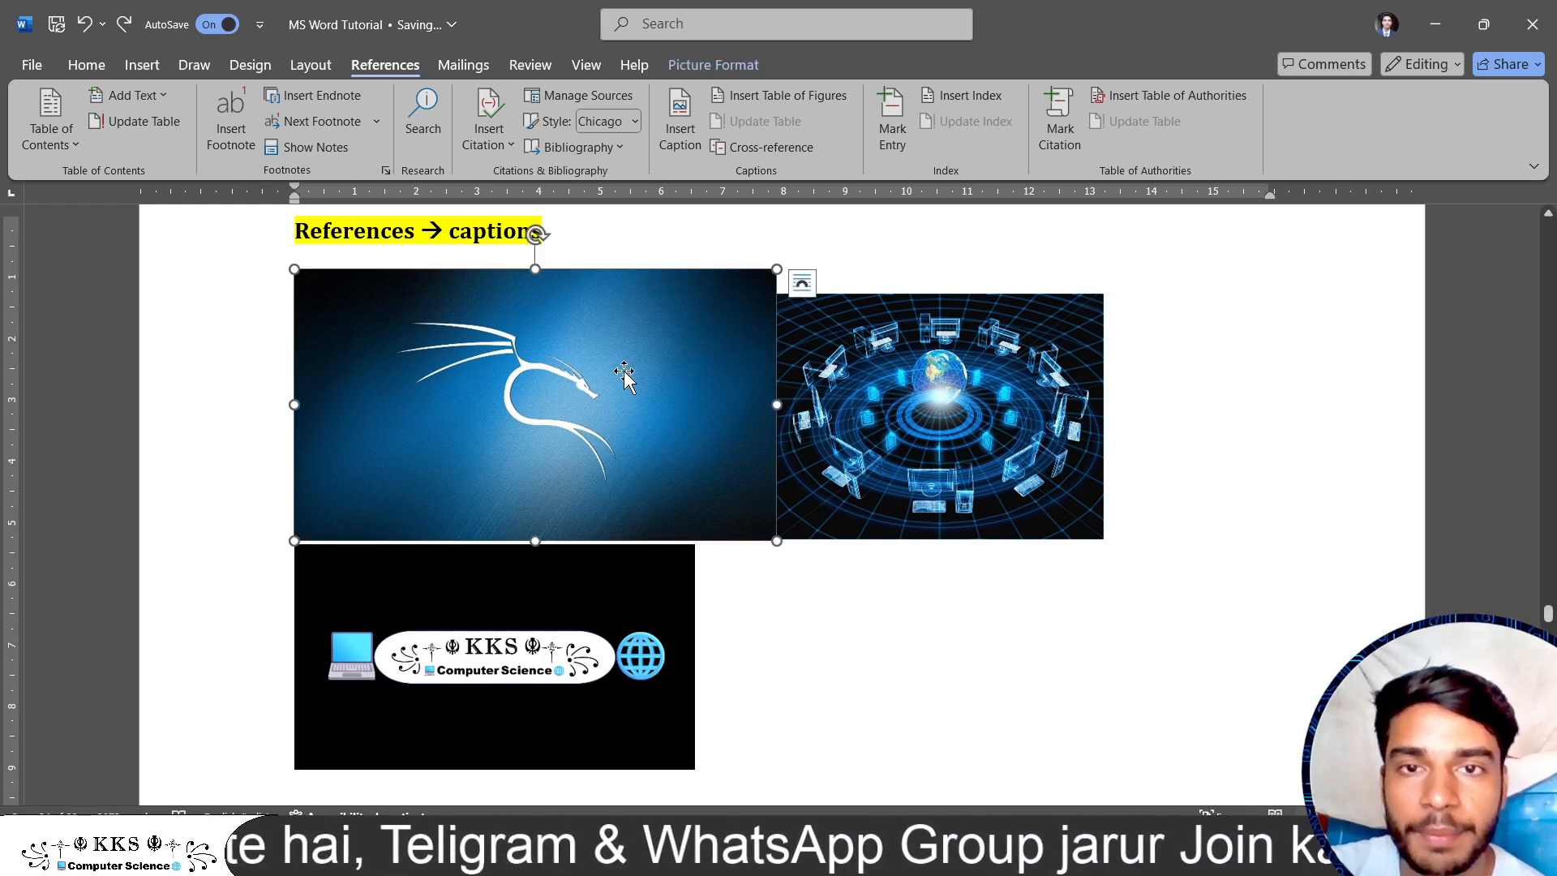
{"action": "left_click", "coordinate": [689, 124]}
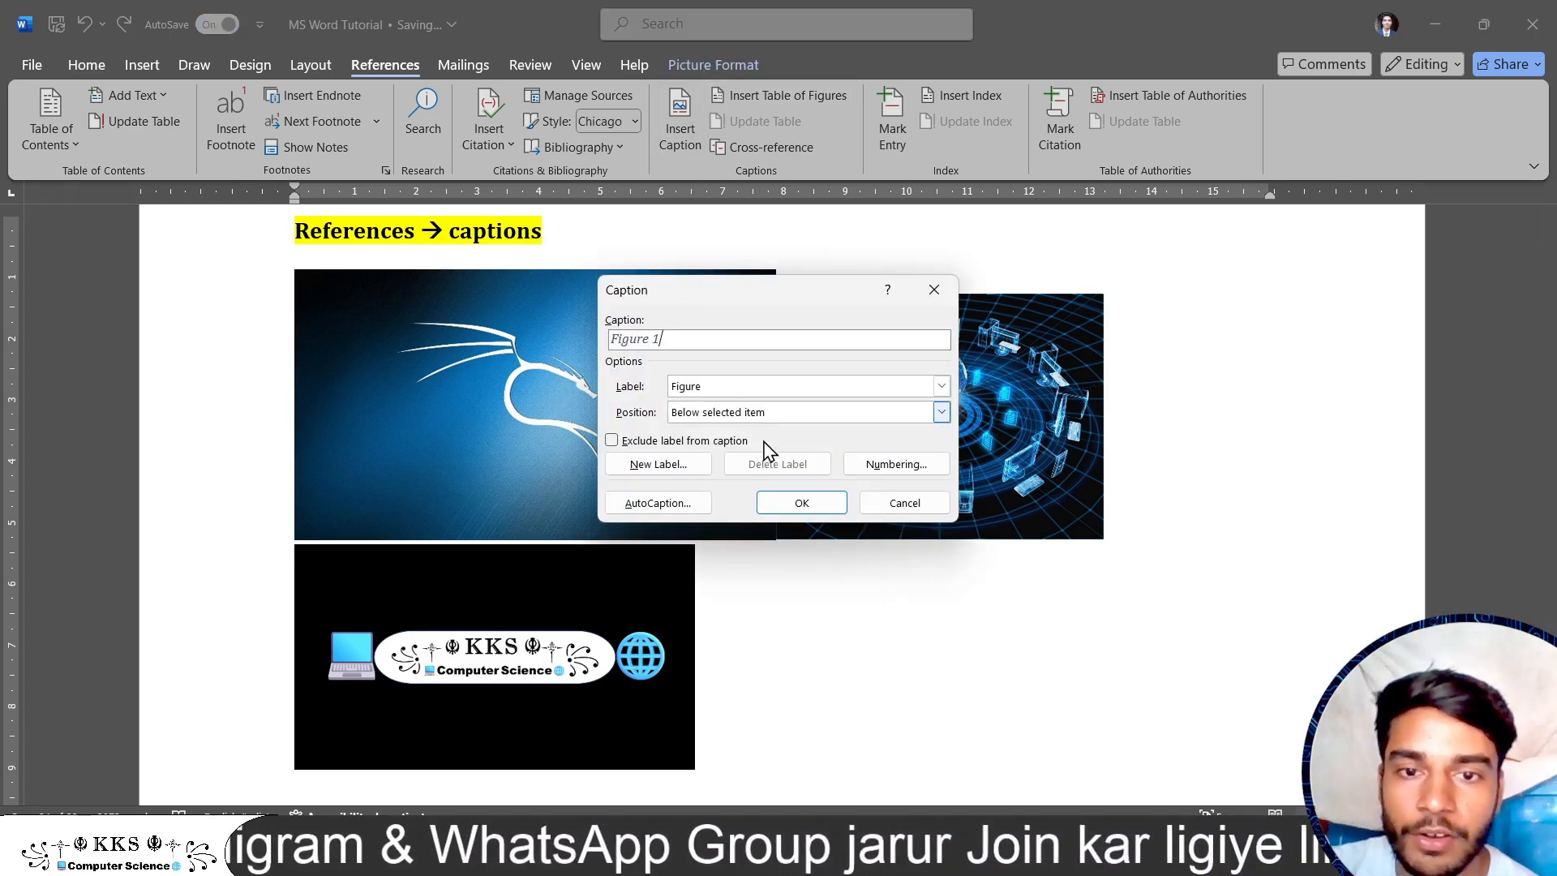
{"action": "left_click", "coordinate": [810, 501]}
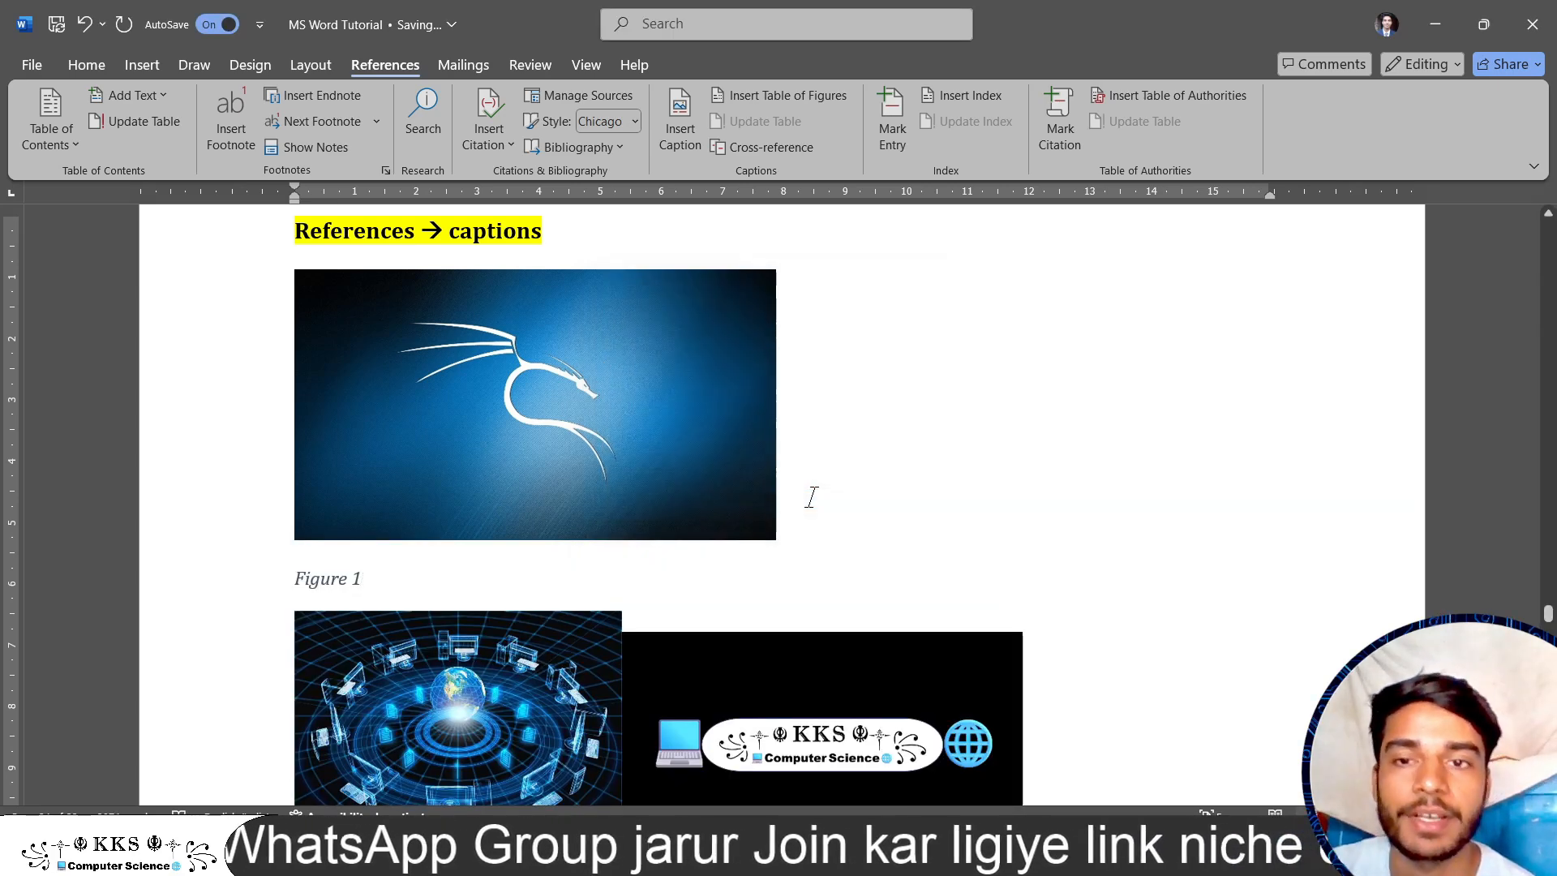
Add the caption "Figure 2" below the computer network globe picture.
{"action": "scroll", "coordinate": [811, 497], "scroll_direction": "down", "scroll_amount": 2}
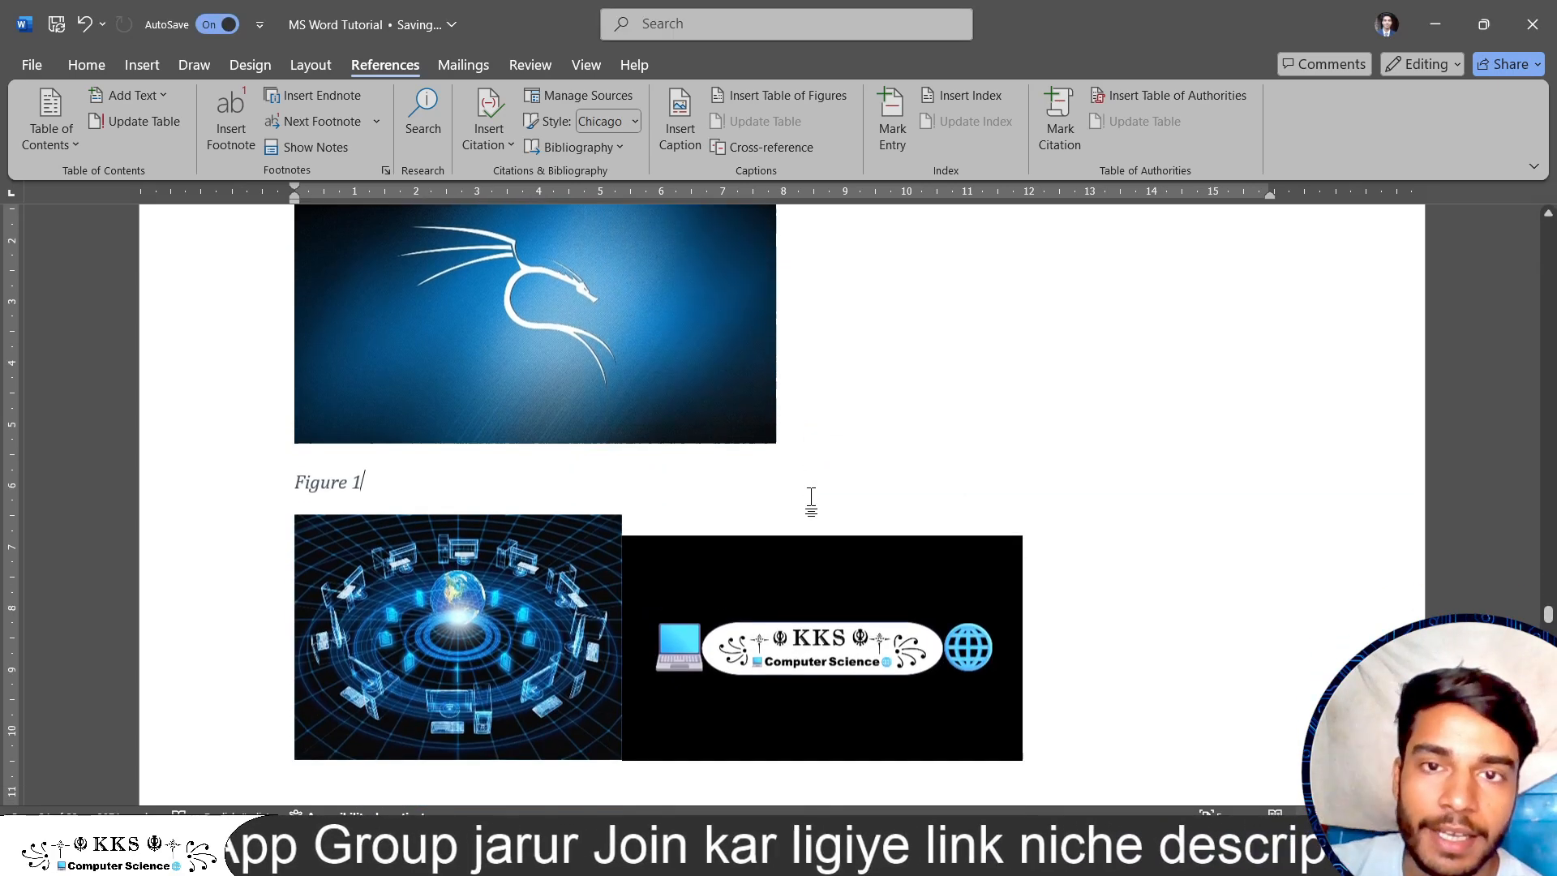
{"action": "left_click", "coordinate": [487, 577]}
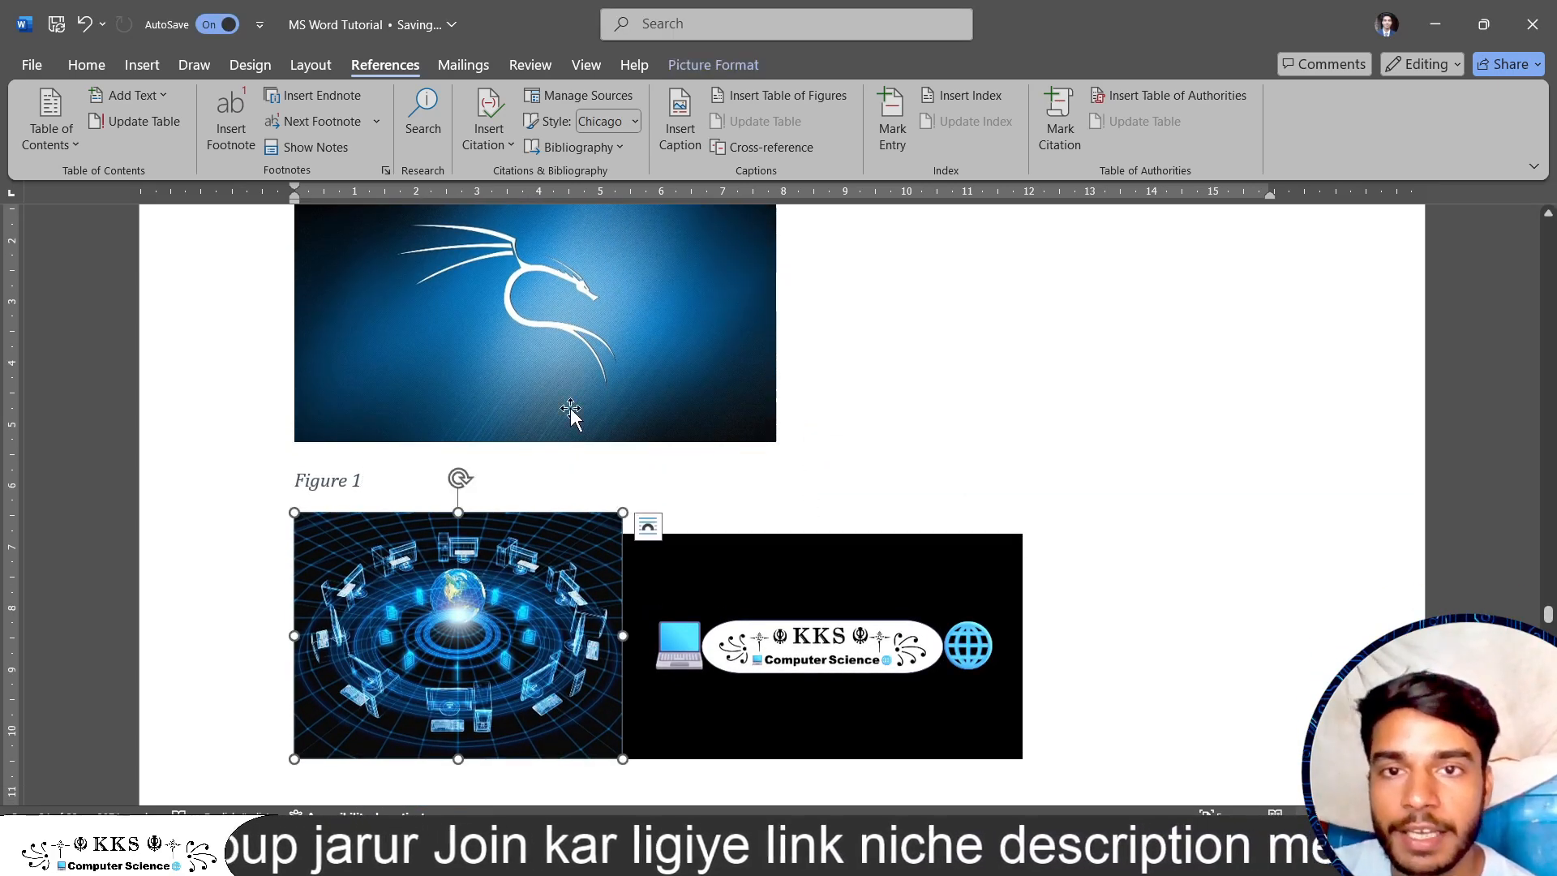
{"action": "left_click", "coordinate": [681, 130]}
{"action": "left_click", "coordinate": [800, 498]}
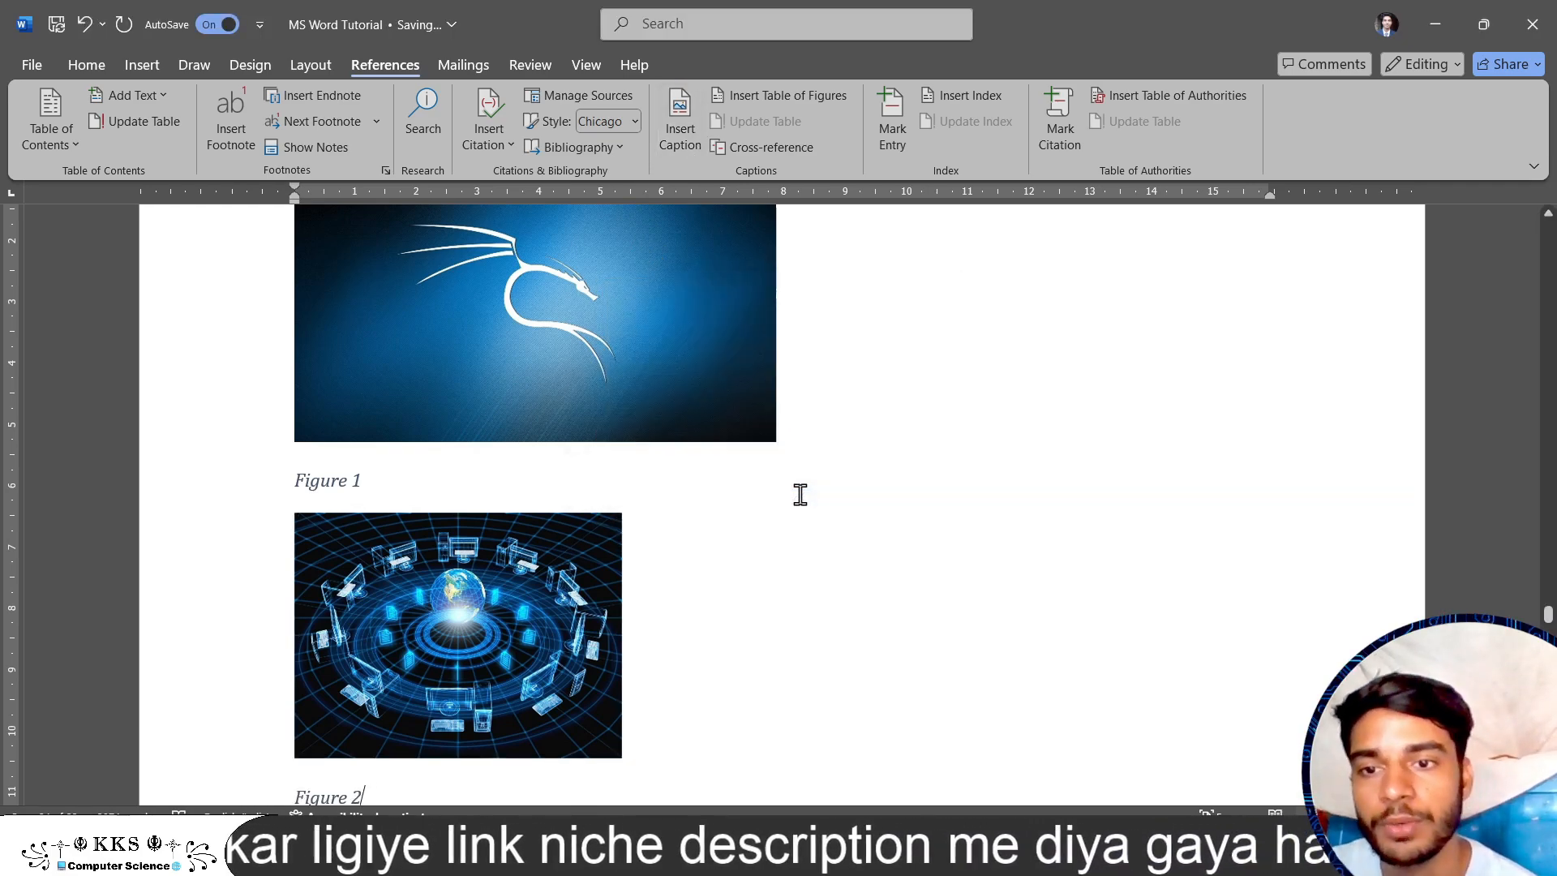
Add the caption "Figure 3" below the black KKS Computer Science logo picture.
{"action": "scroll", "coordinate": [801, 495], "scroll_direction": "down", "scroll_amount": 5}
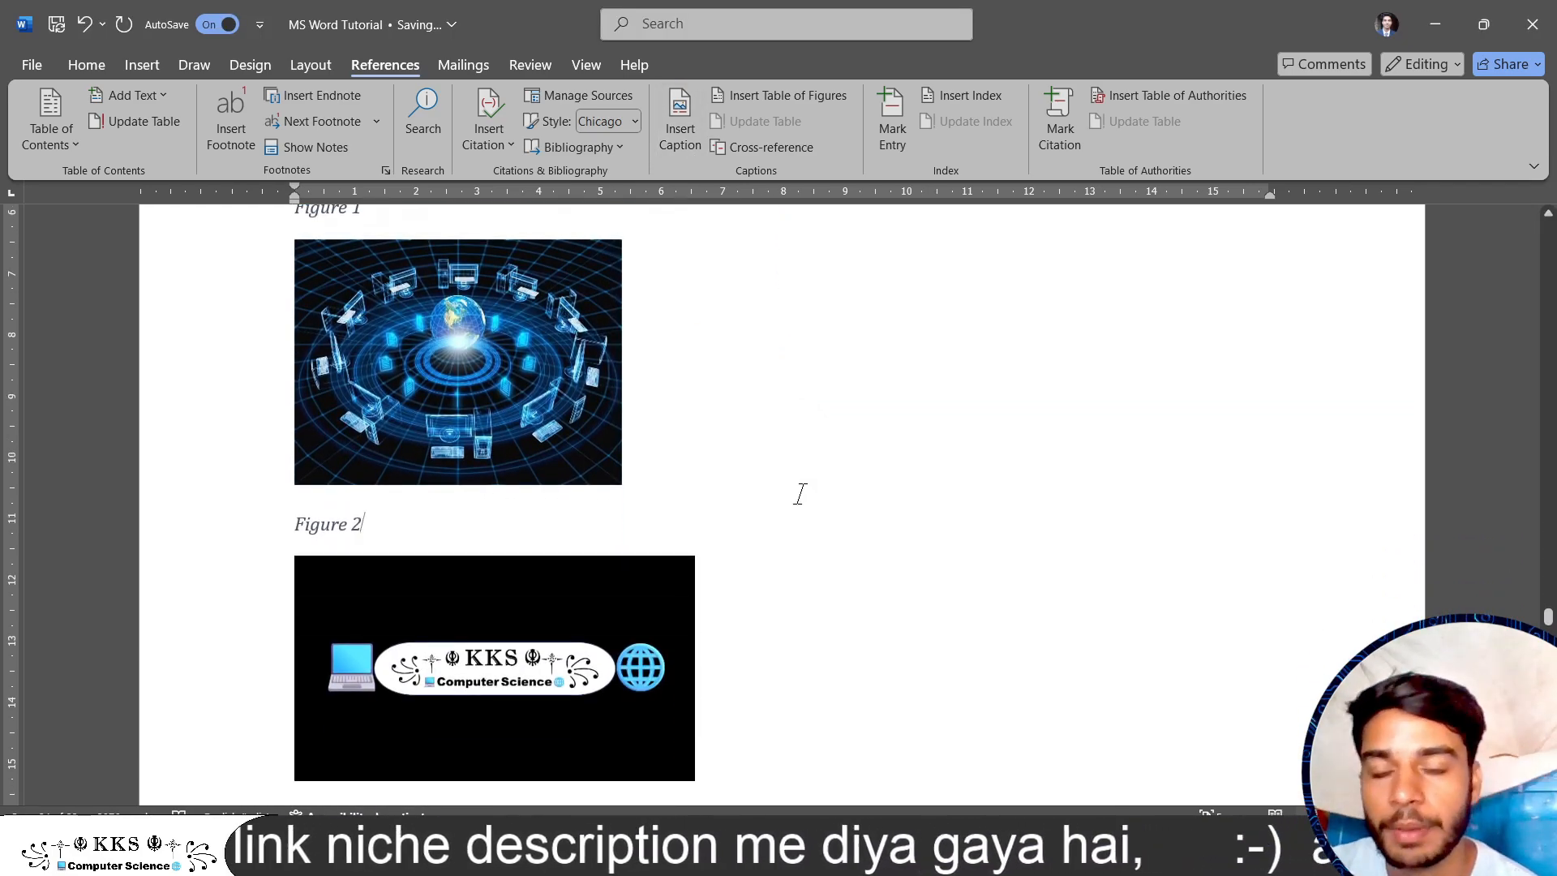
{"action": "left_click", "coordinate": [496, 618]}
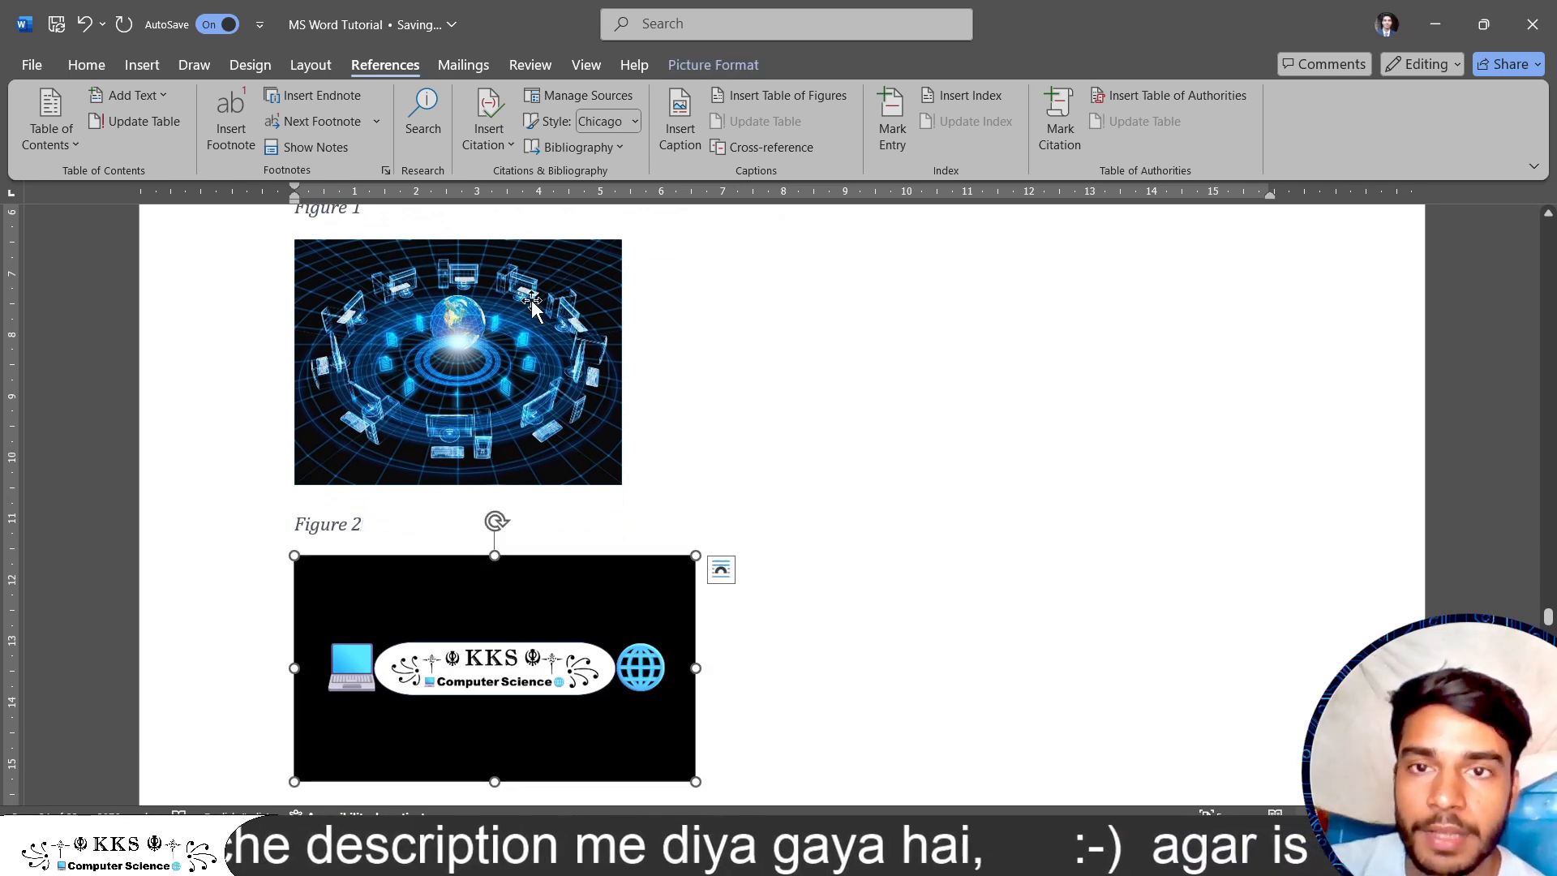
{"action": "left_click", "coordinate": [679, 122]}
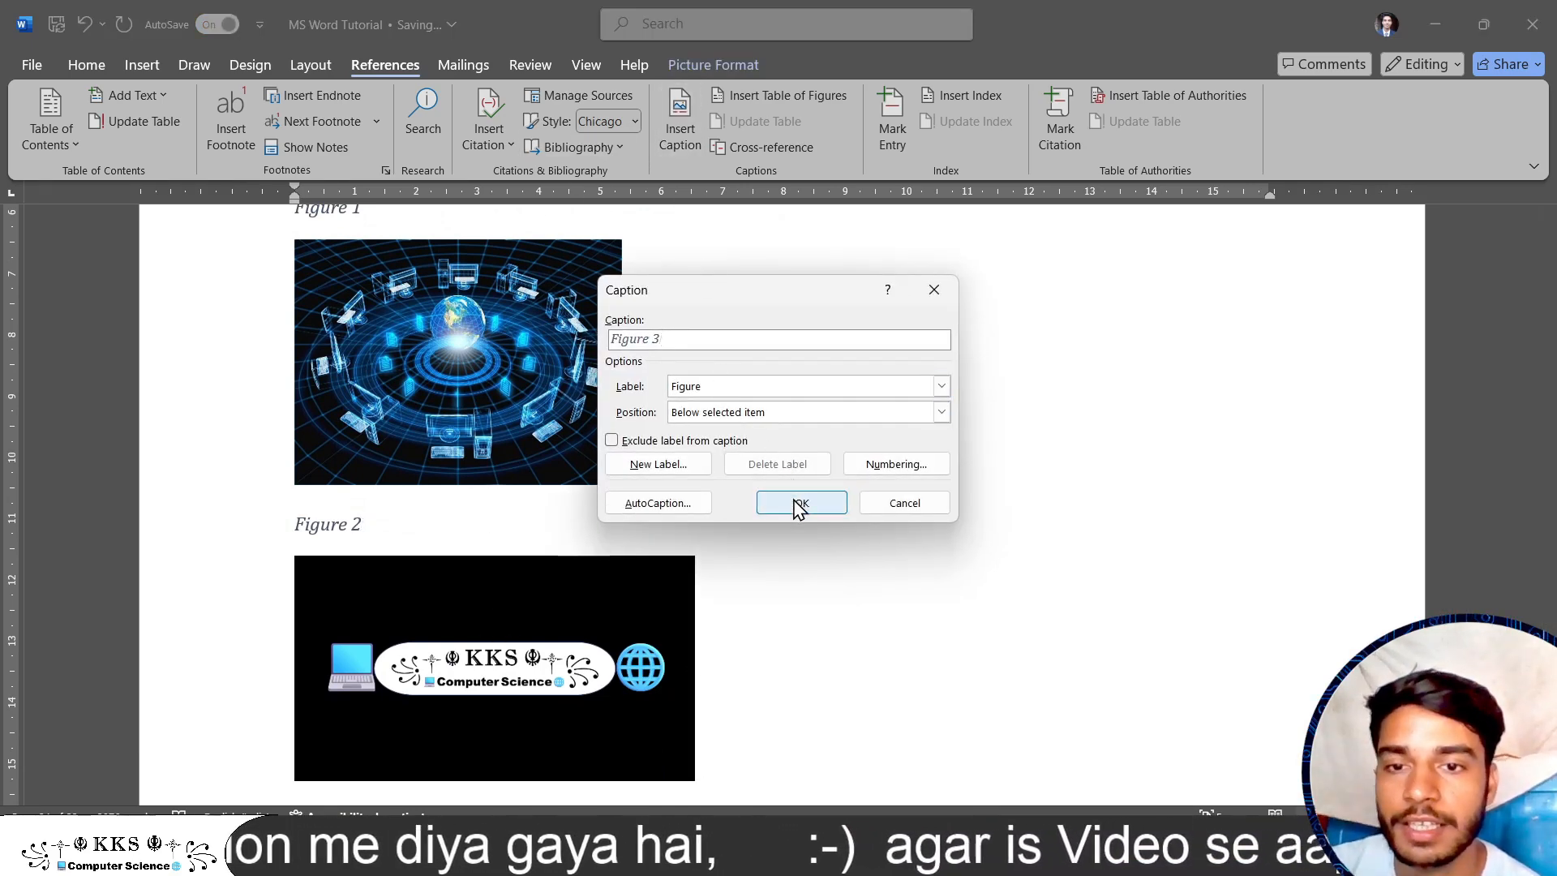
{"action": "left_click", "coordinate": [796, 497]}
{"action": "scroll", "coordinate": [646, 463], "scroll_direction": "down", "scroll_amount": 2}
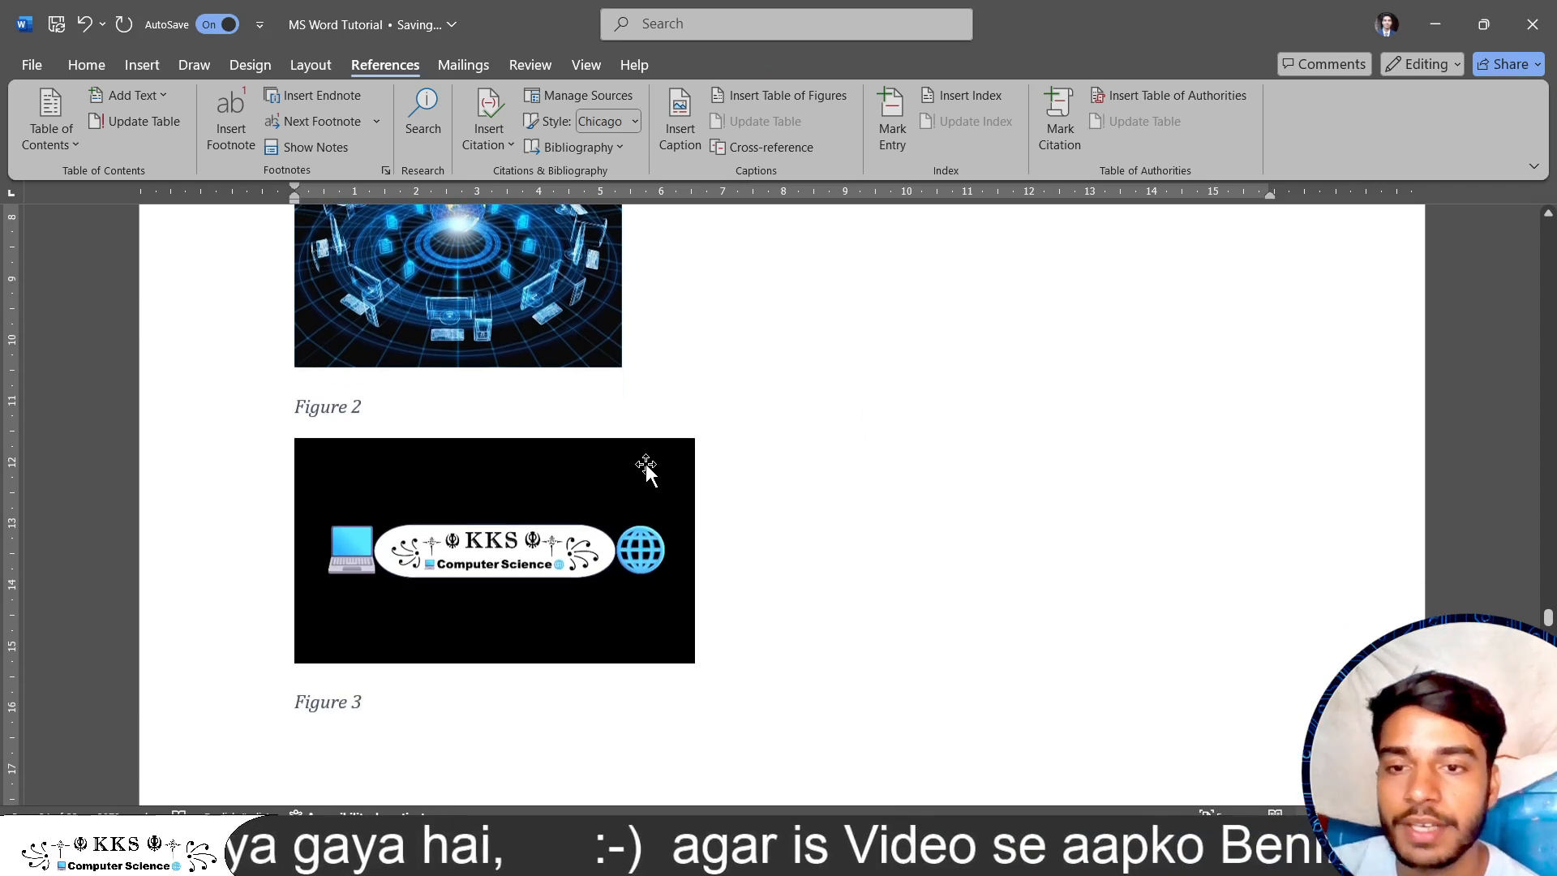
{"action": "scroll", "coordinate": [645, 464], "scroll_direction": "up", "scroll_amount": 5}
{"action": "scroll", "coordinate": [646, 464], "scroll_direction": "up", "scroll_amount": 3}
{"action": "scroll", "coordinate": [646, 464], "scroll_direction": "down", "scroll_amount": 7}
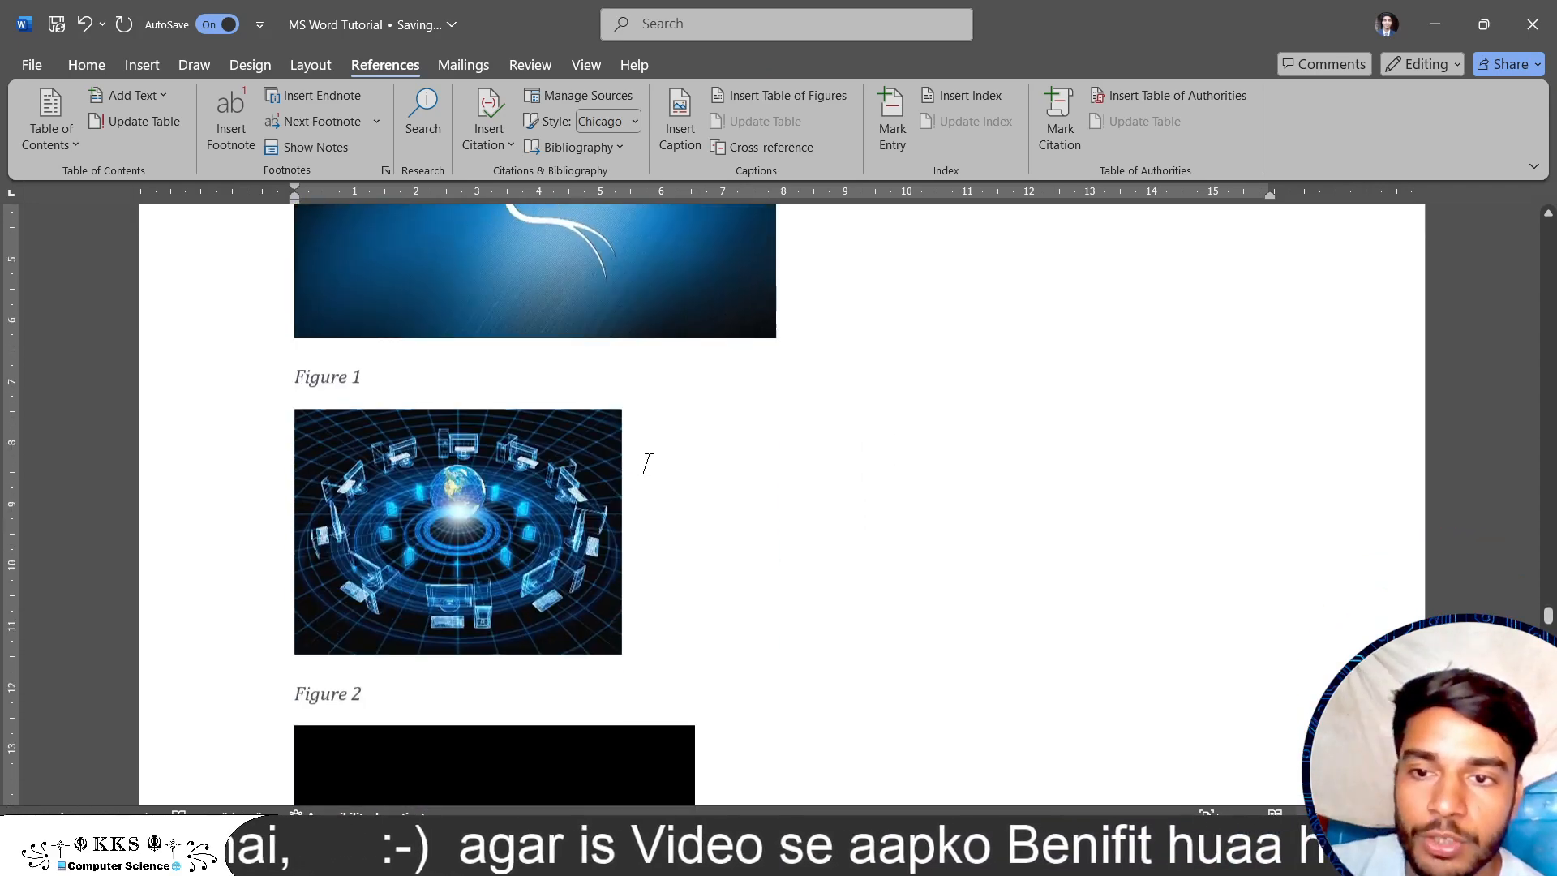
{"action": "scroll", "coordinate": [646, 468], "scroll_direction": "down", "scroll_amount": 6}
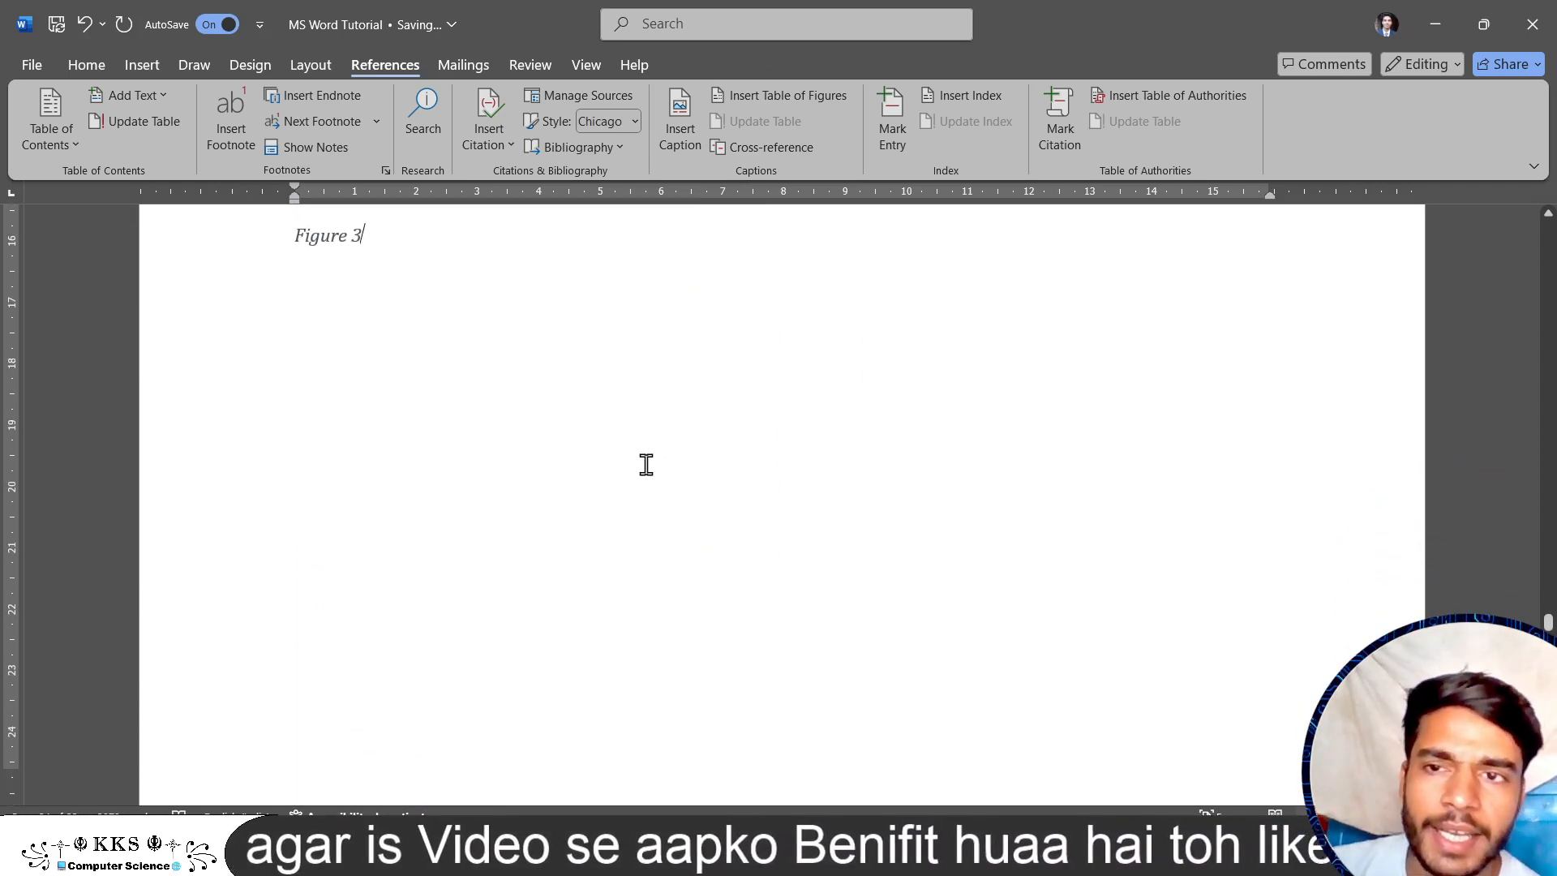
{"action": "scroll", "coordinate": [645, 464], "scroll_direction": "down", "scroll_amount": 5}
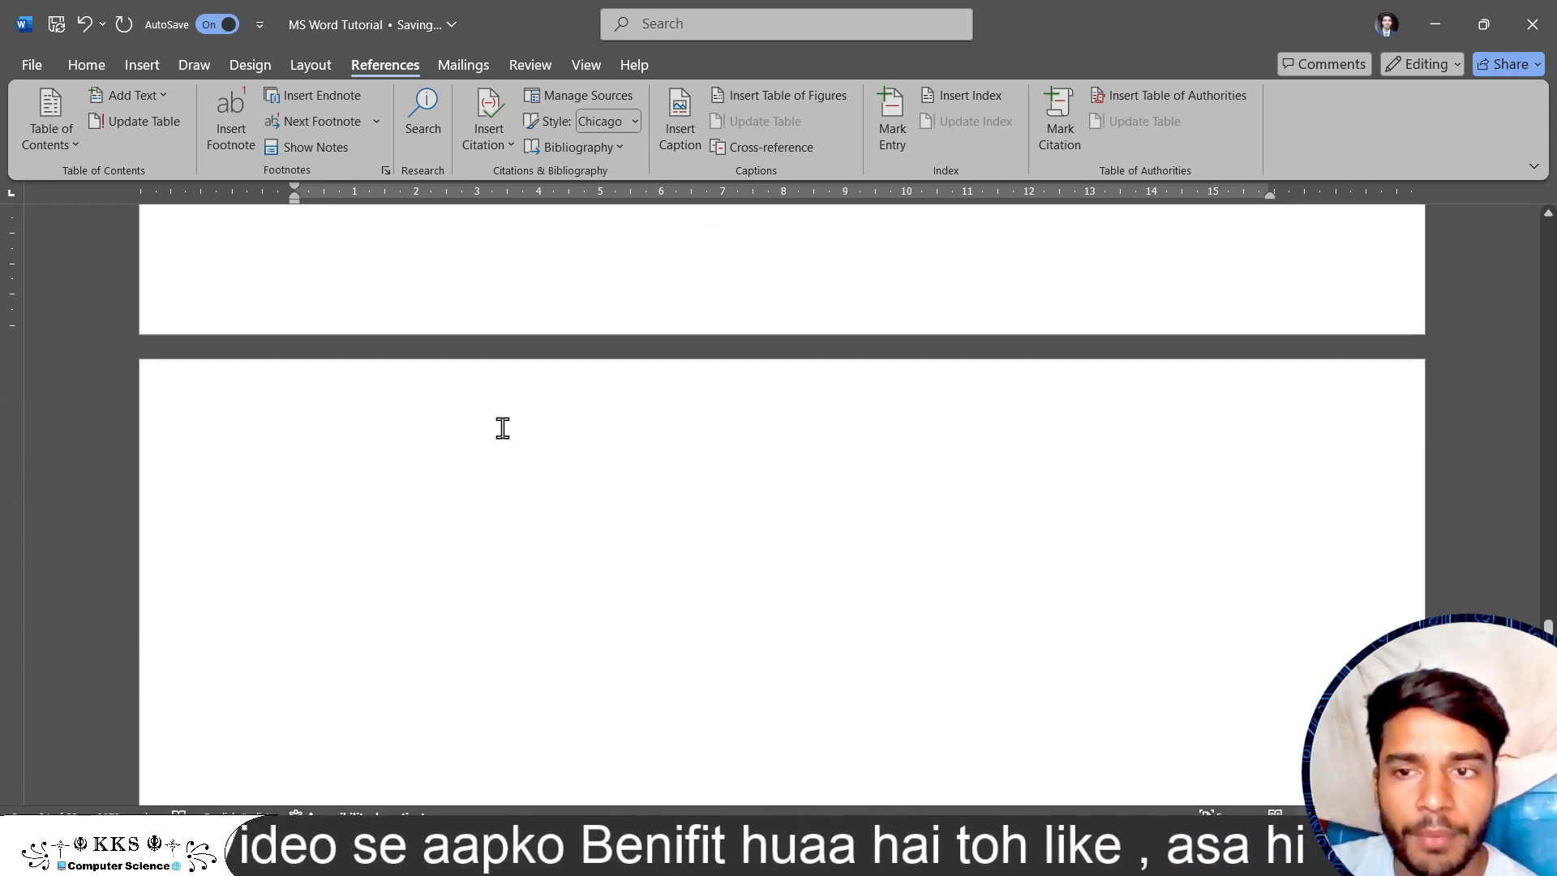
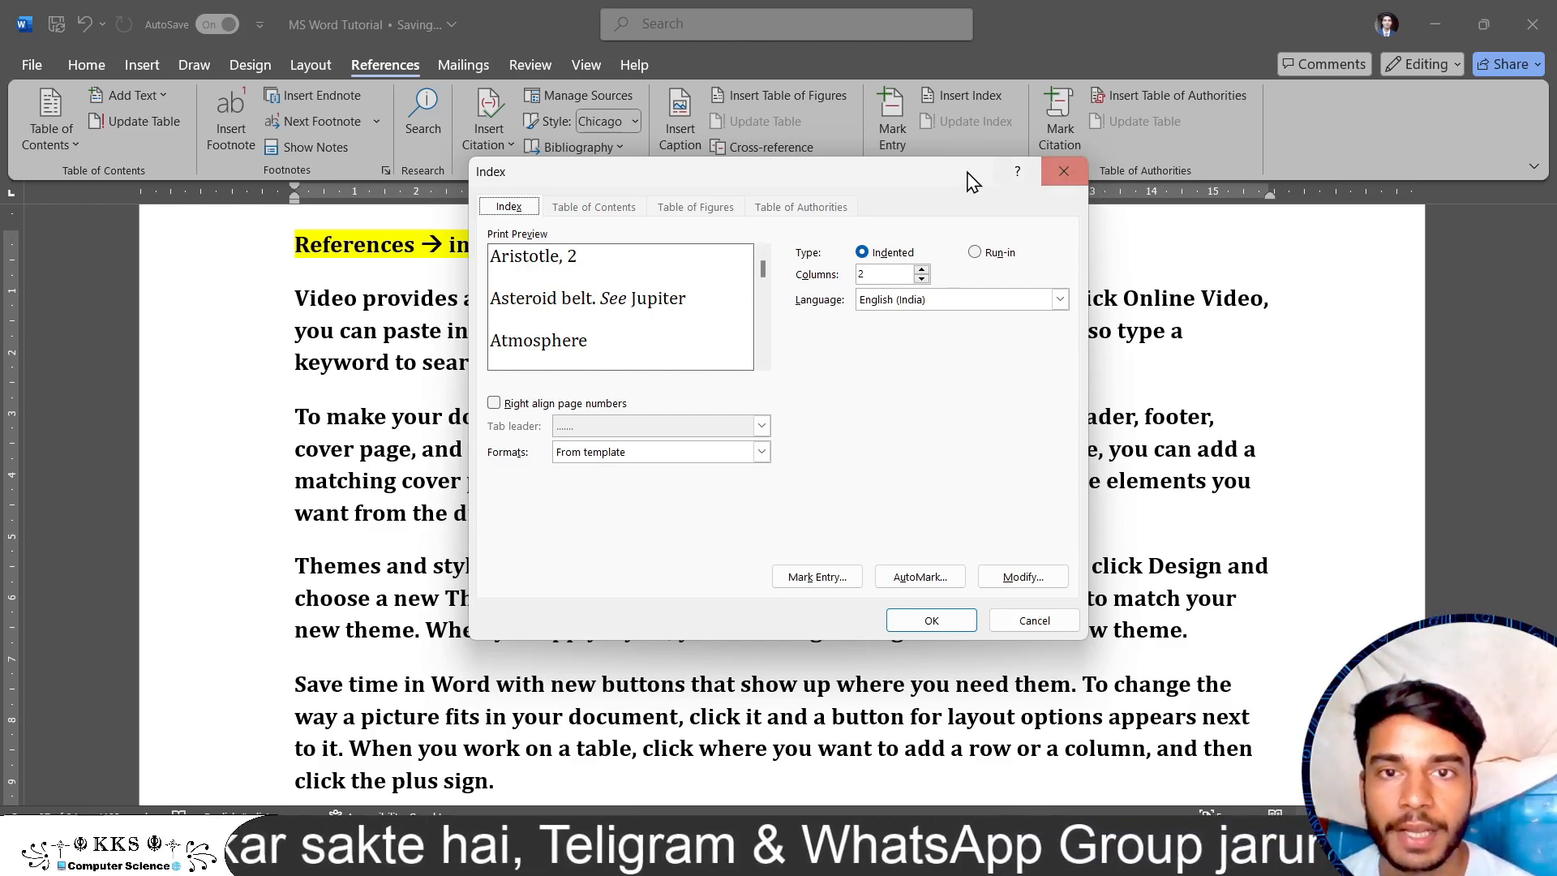
Mark the phrase "For example" in the second paragraph as an index entry for the current page.
{"action": "left_click", "coordinate": [1077, 172]}
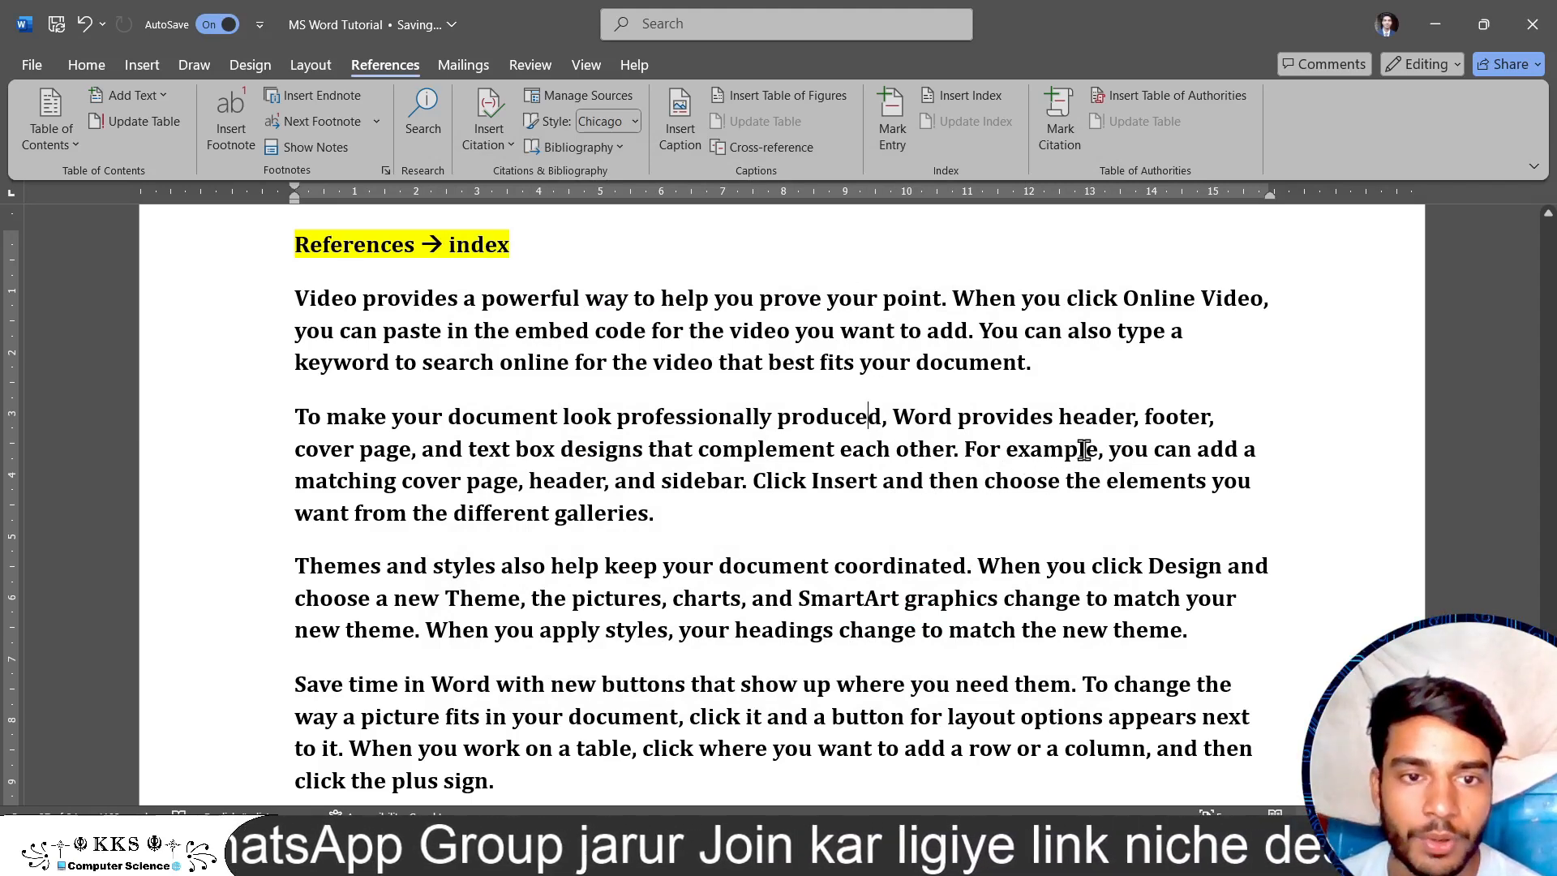
{"action": "left_click_drag", "start_coordinate": [1099, 448], "coordinate": [965, 449]}
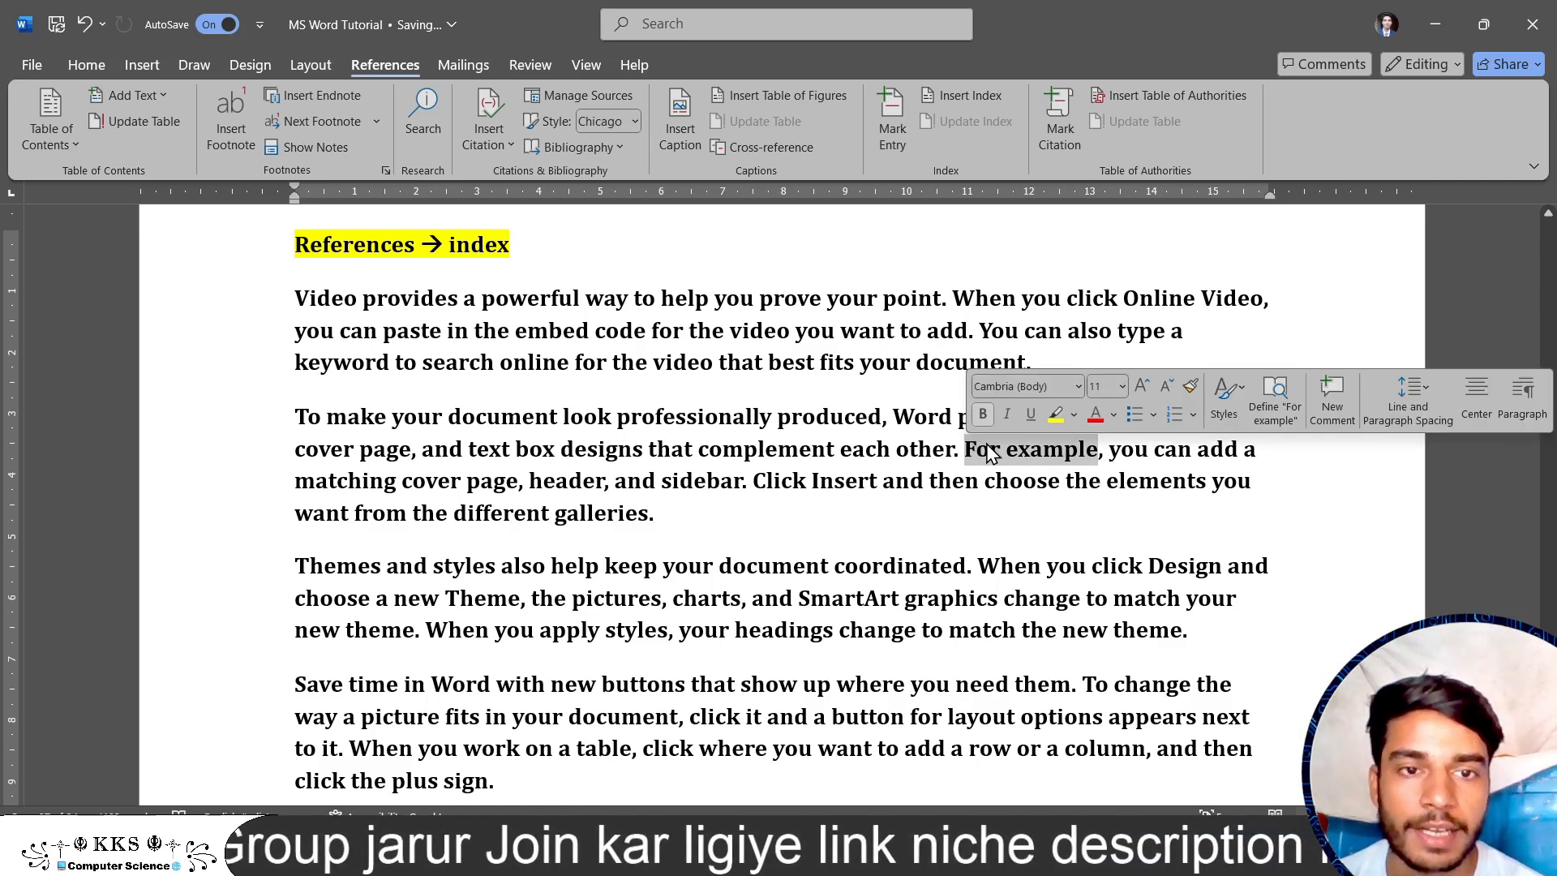
{"action": "left_click", "coordinate": [893, 114]}
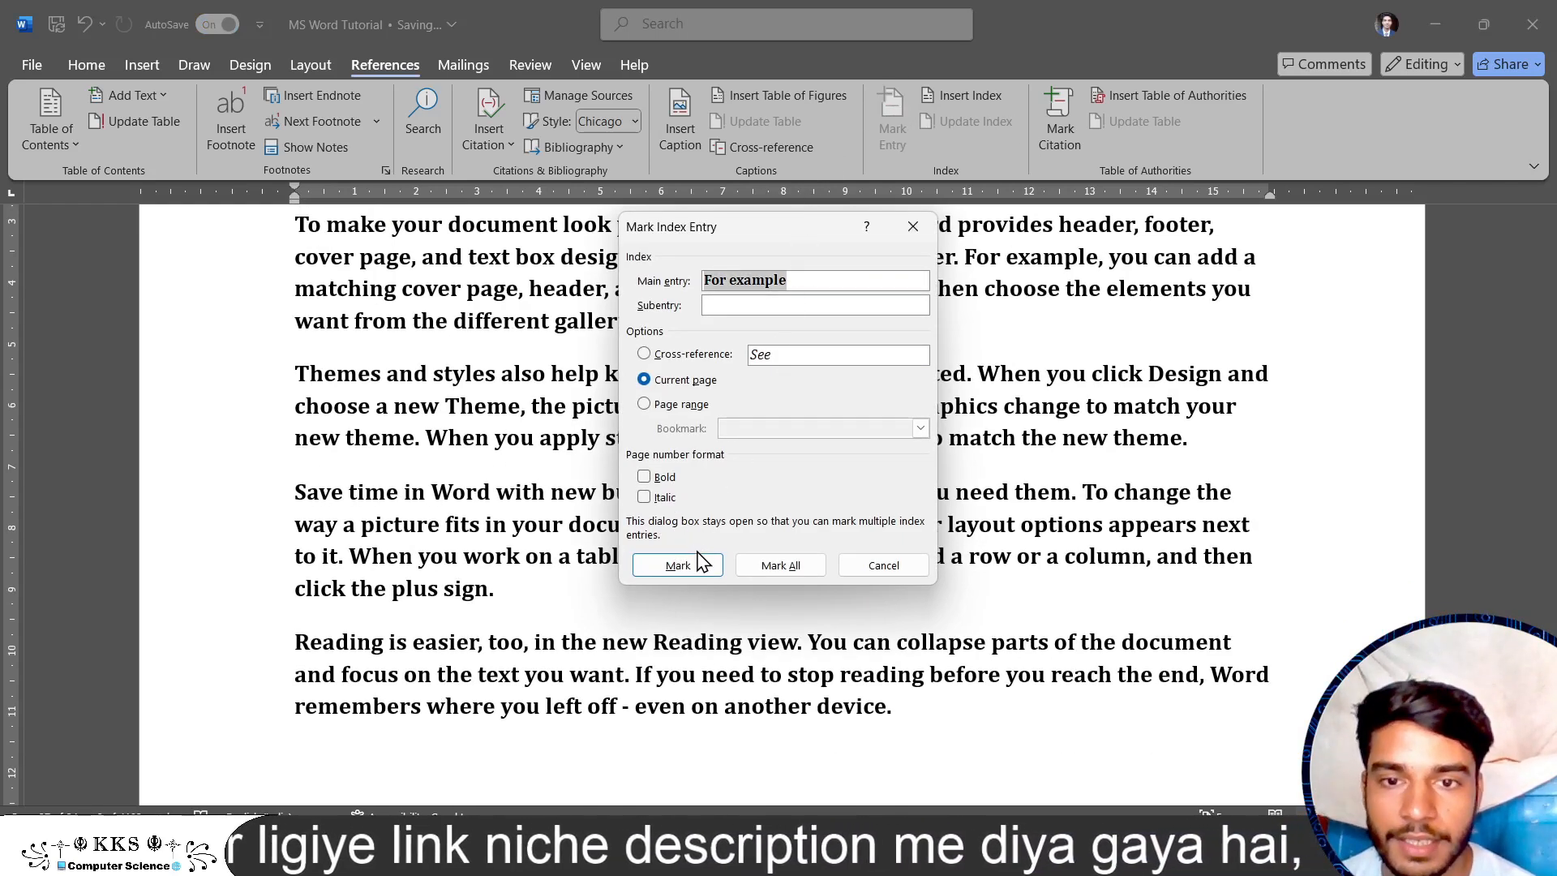
{"action": "left_click", "coordinate": [701, 568]}
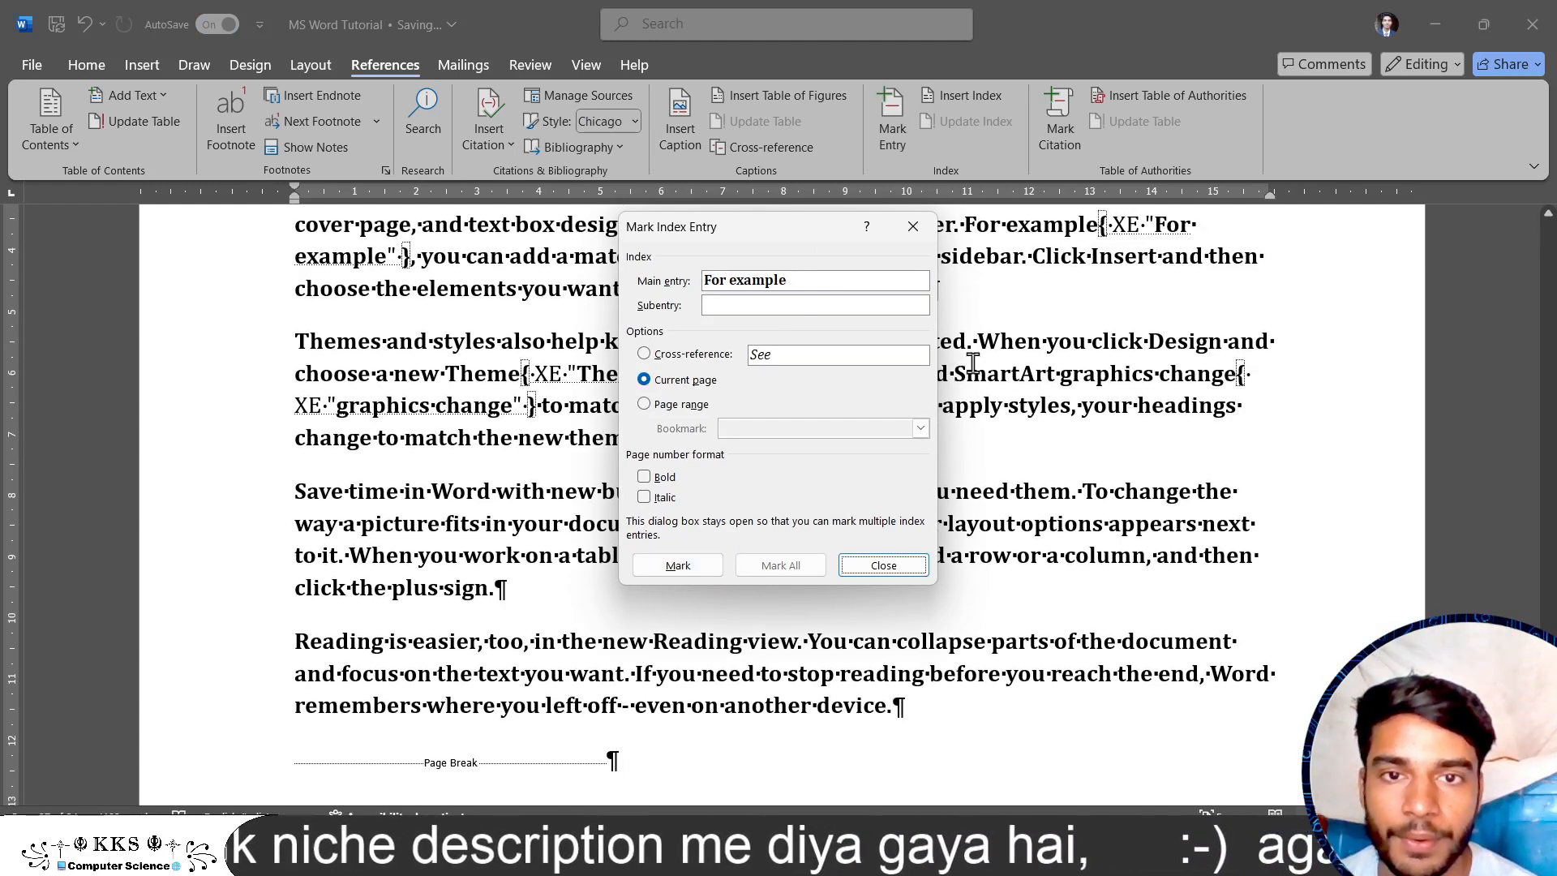
{"action": "left_click", "coordinate": [884, 566]}
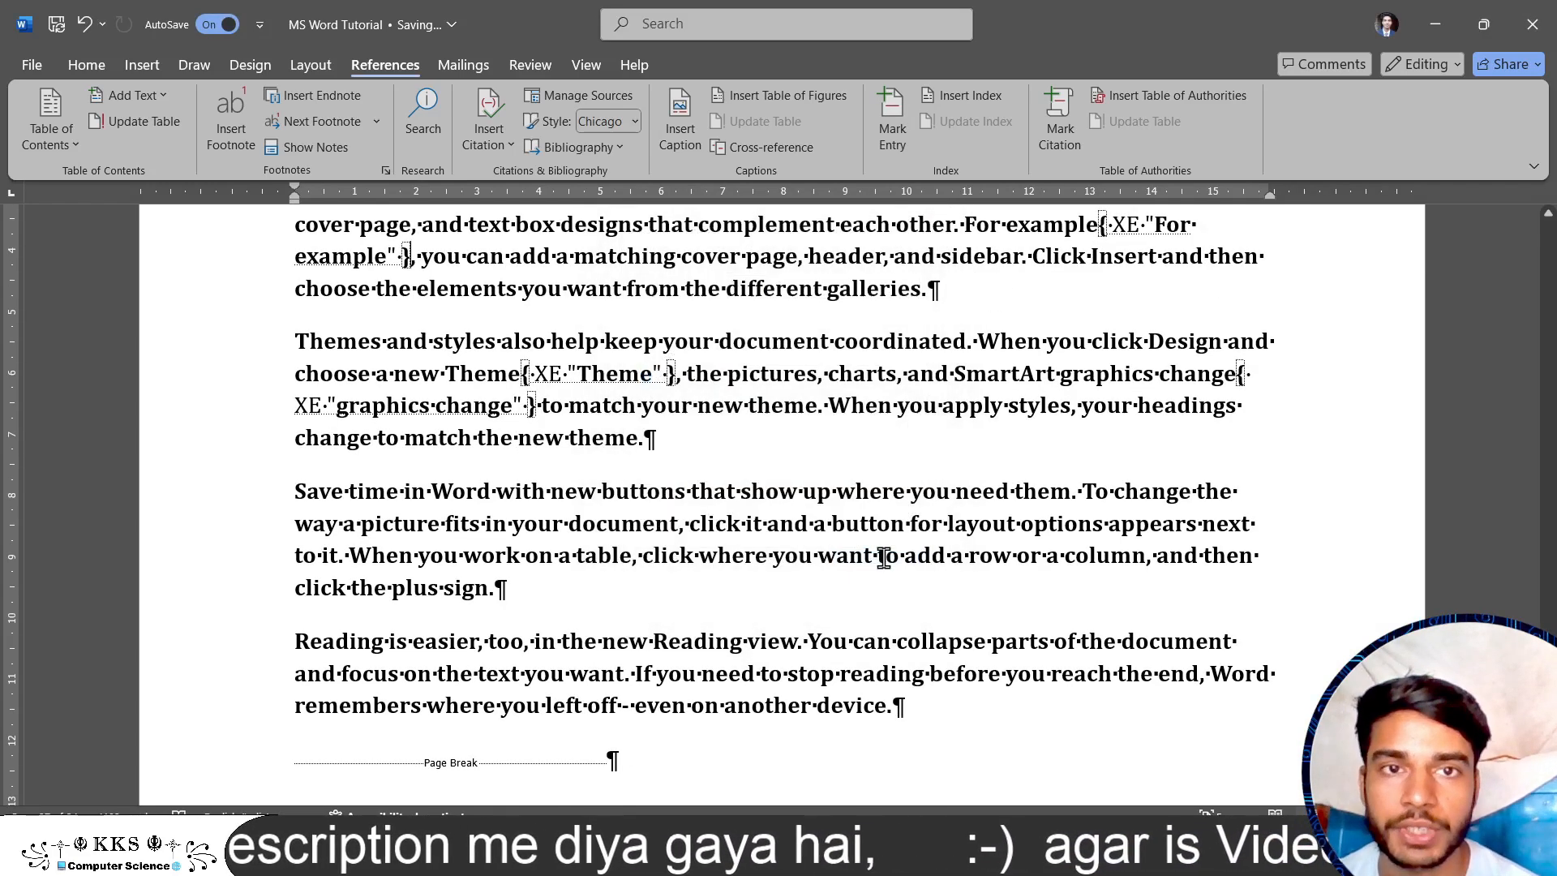
Place the cursor at the page break below the last paragraph and hide the formatting marks.
{"action": "scroll", "coordinate": [705, 544], "scroll_direction": "down", "scroll_amount": 5}
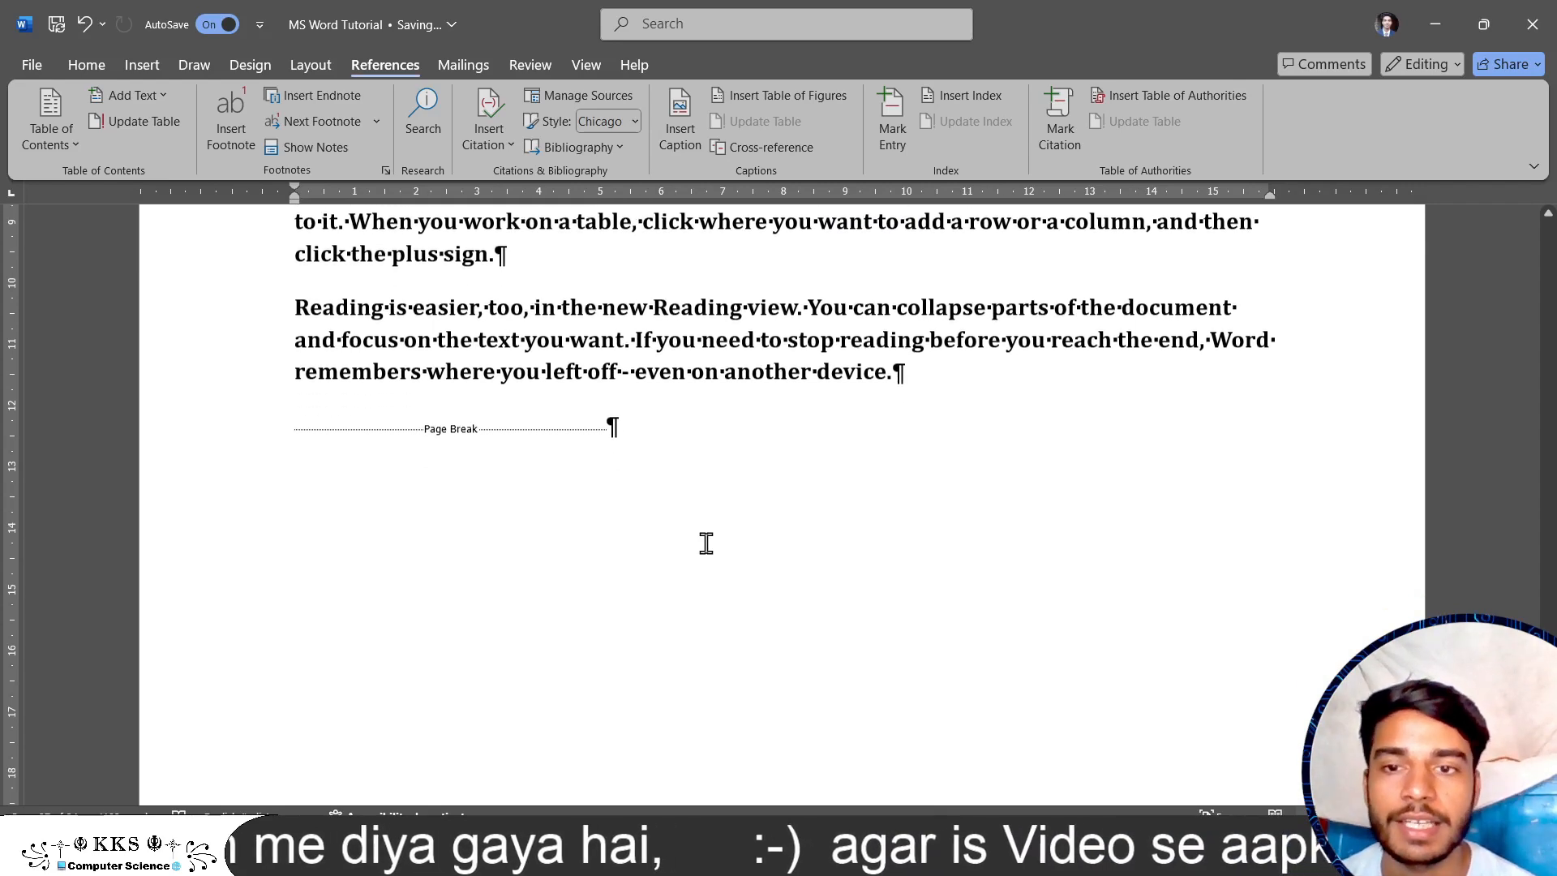
{"action": "left_click", "coordinate": [628, 418]}
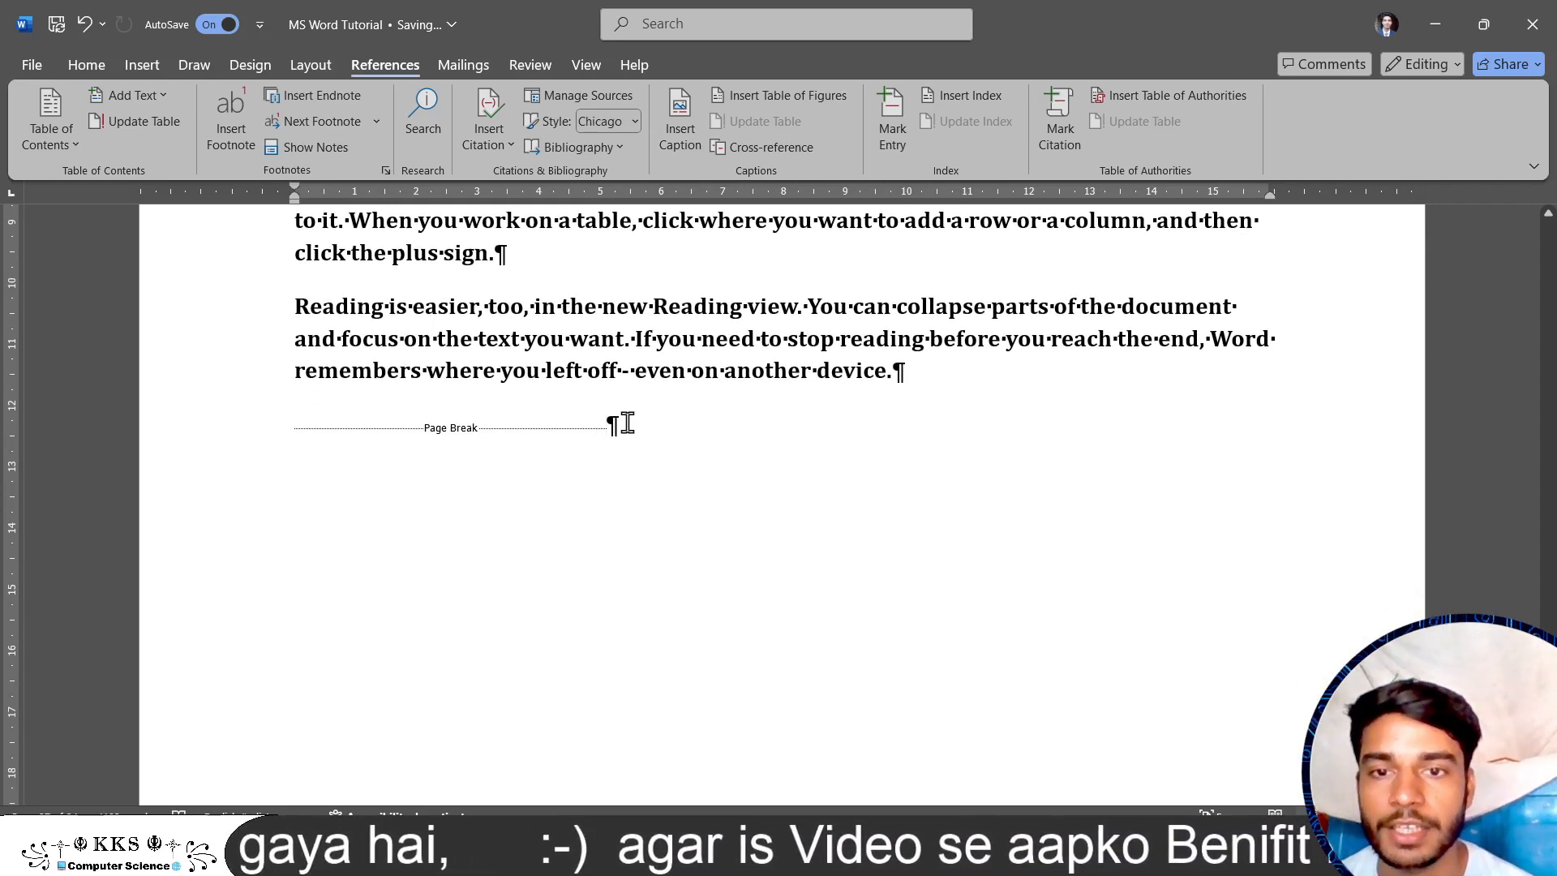
{"action": "left_click", "coordinate": [147, 61]}
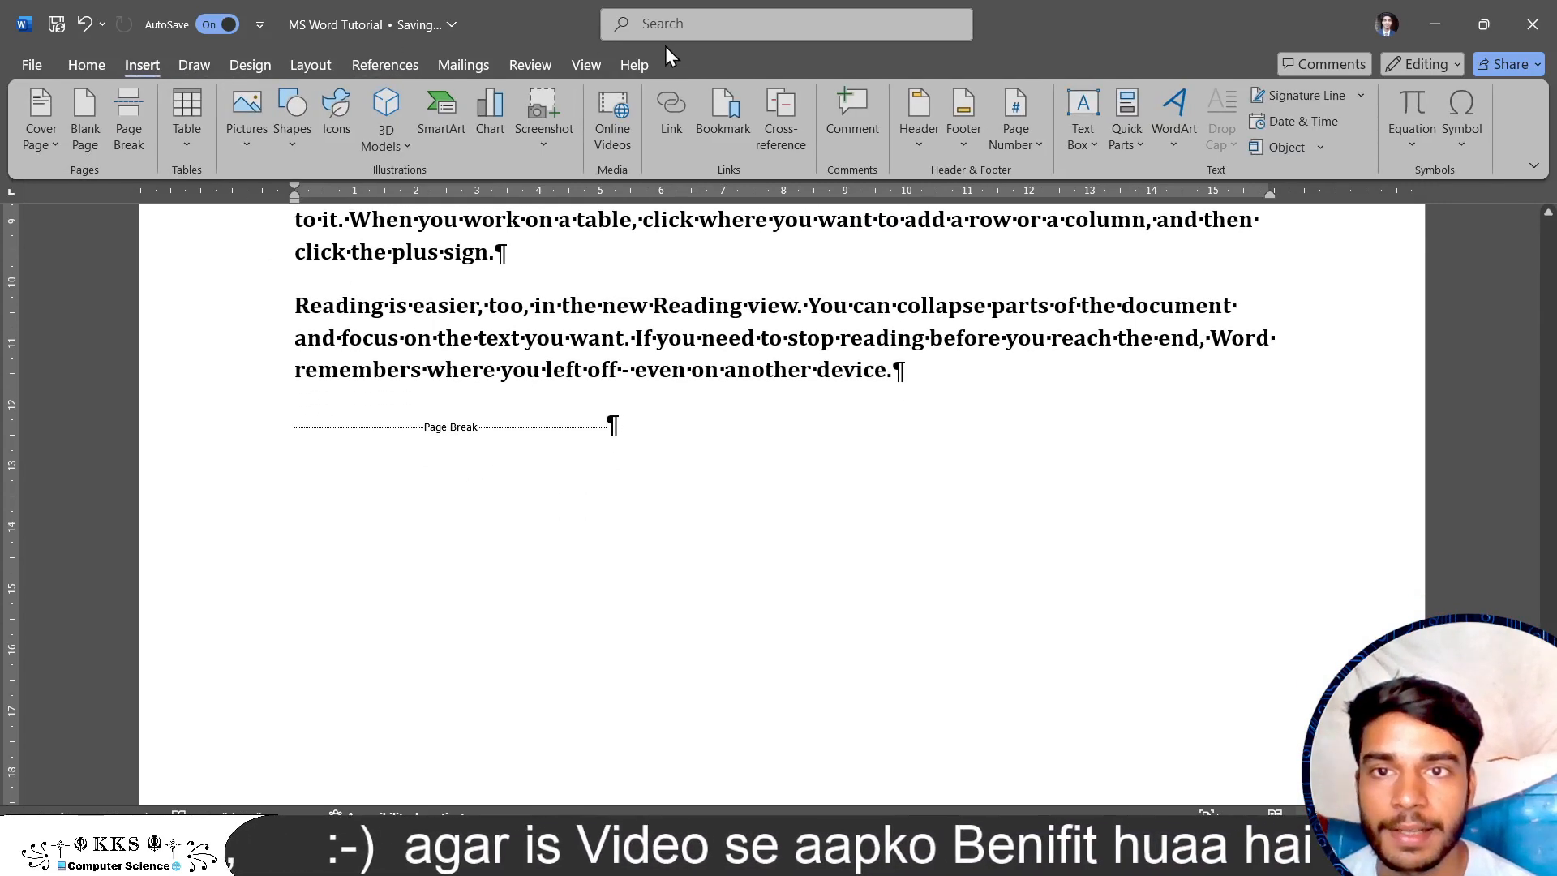
{"action": "left_click", "coordinate": [69, 66]}
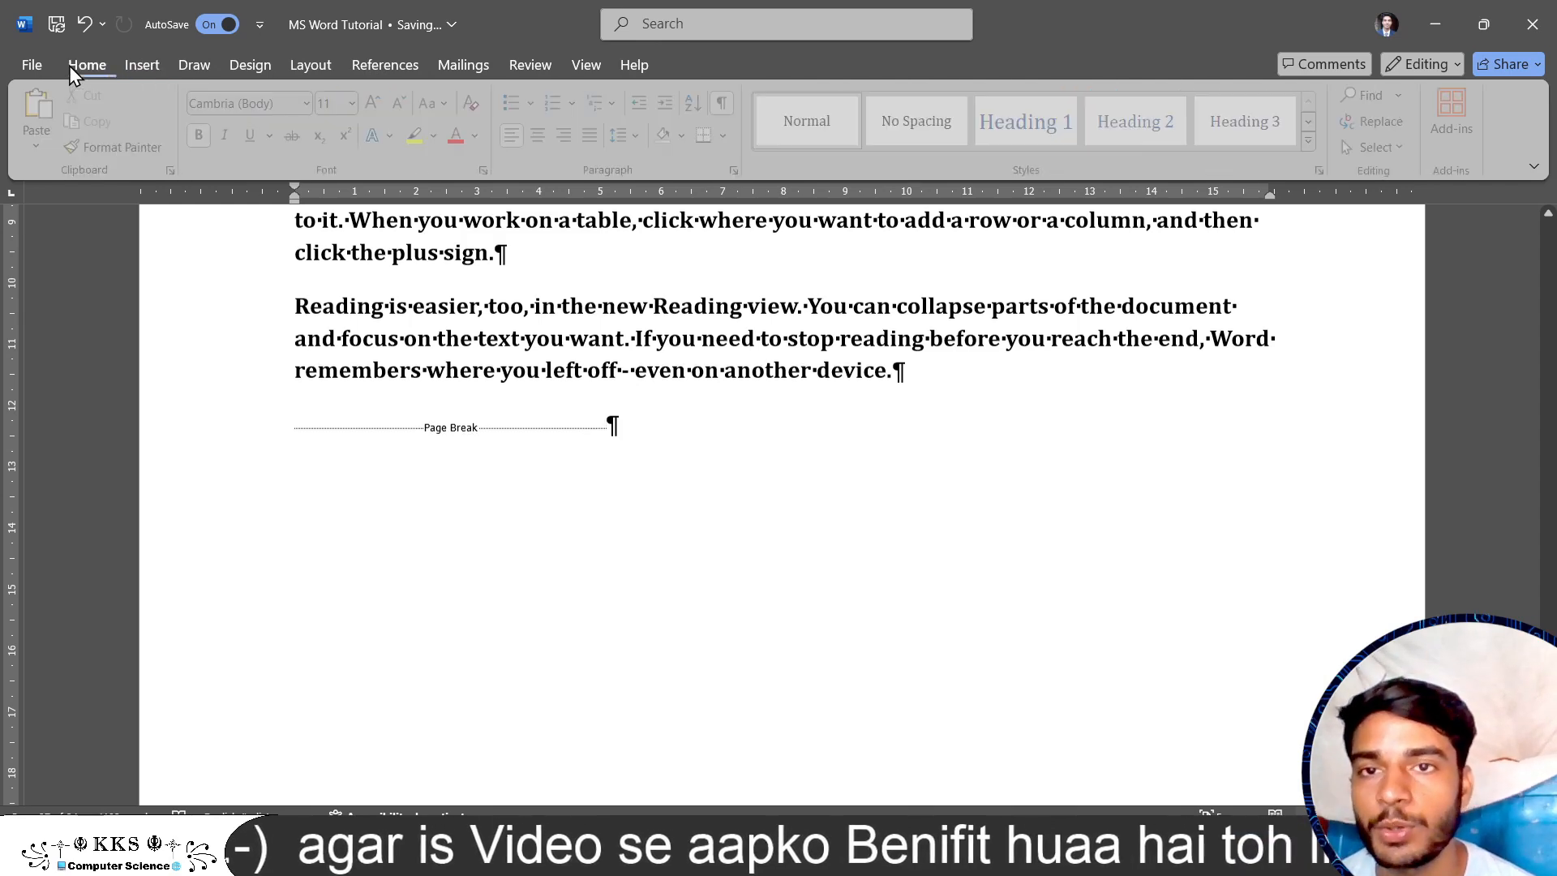
{"action": "left_click", "coordinate": [727, 102]}
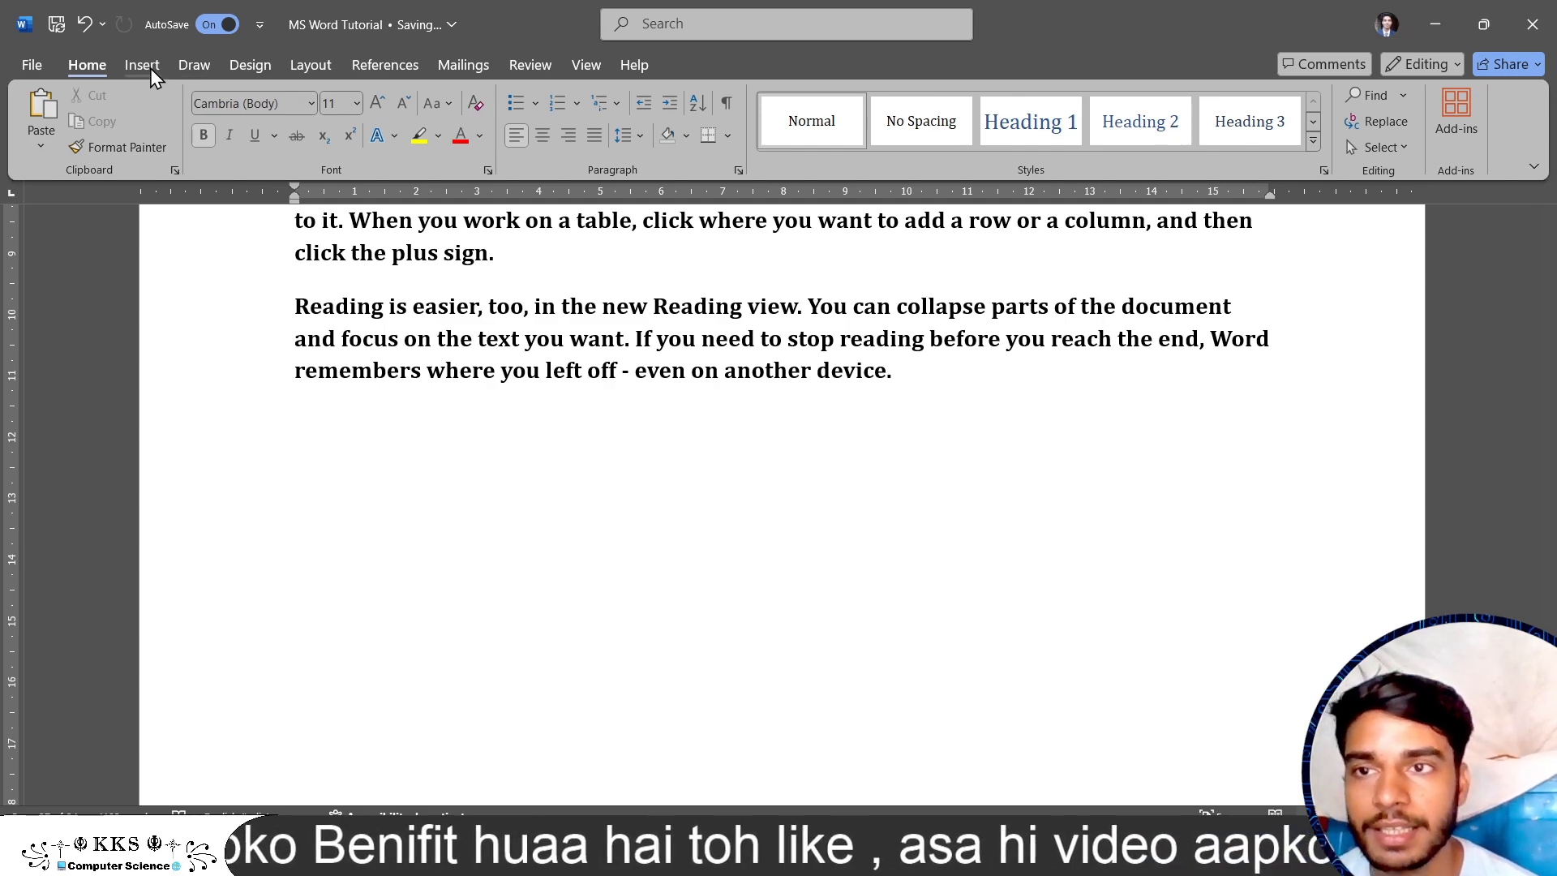
Insert an indented two-column index in the From template format below the last paragraph.
{"action": "left_click", "coordinate": [388, 65]}
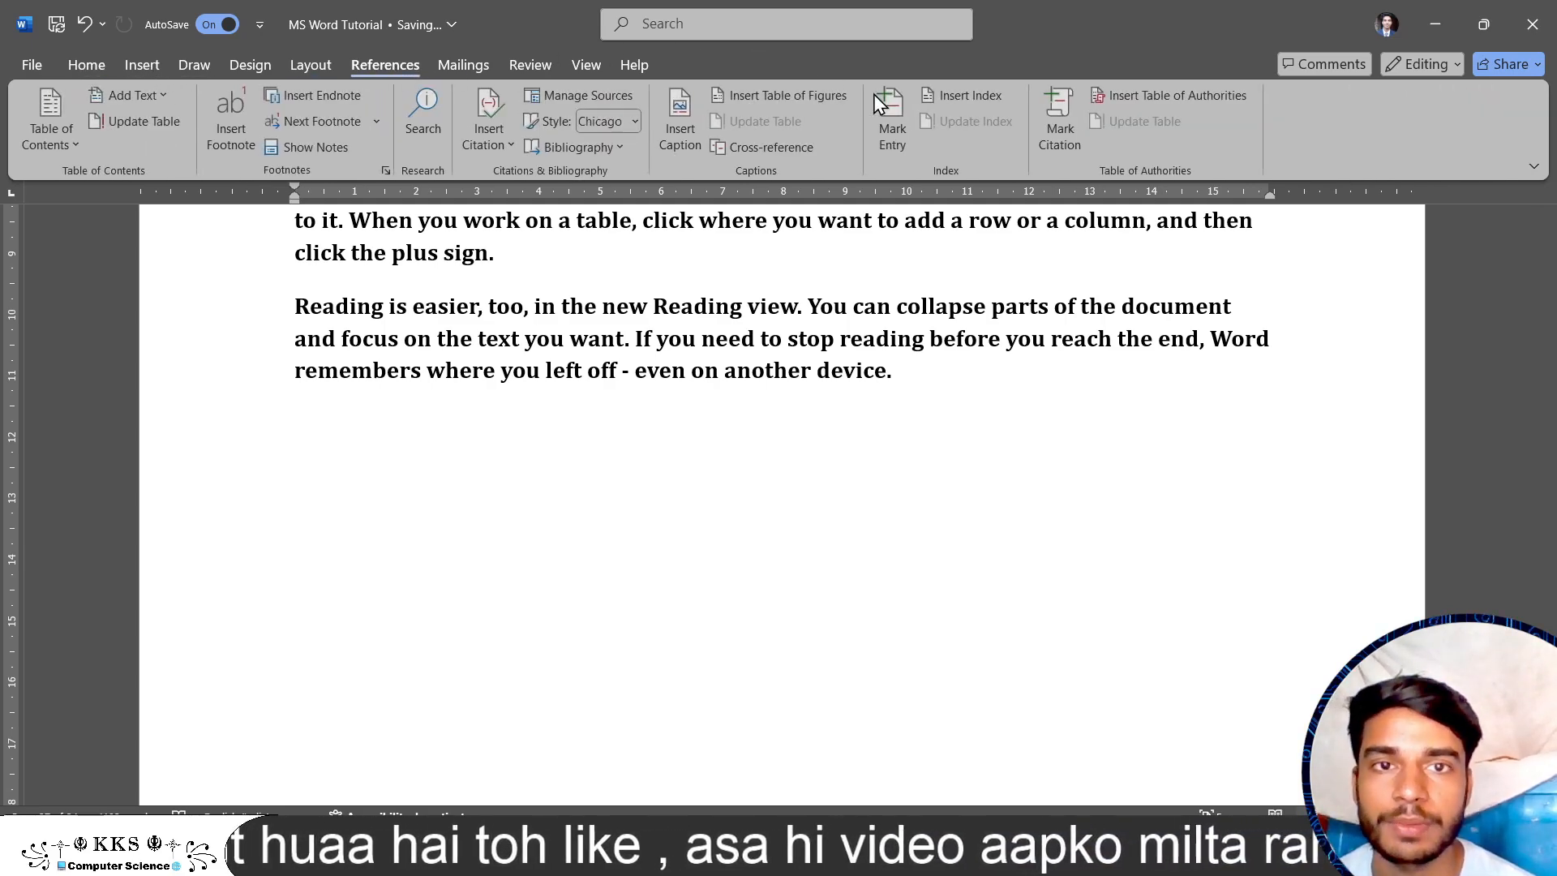
{"action": "left_click", "coordinate": [996, 99]}
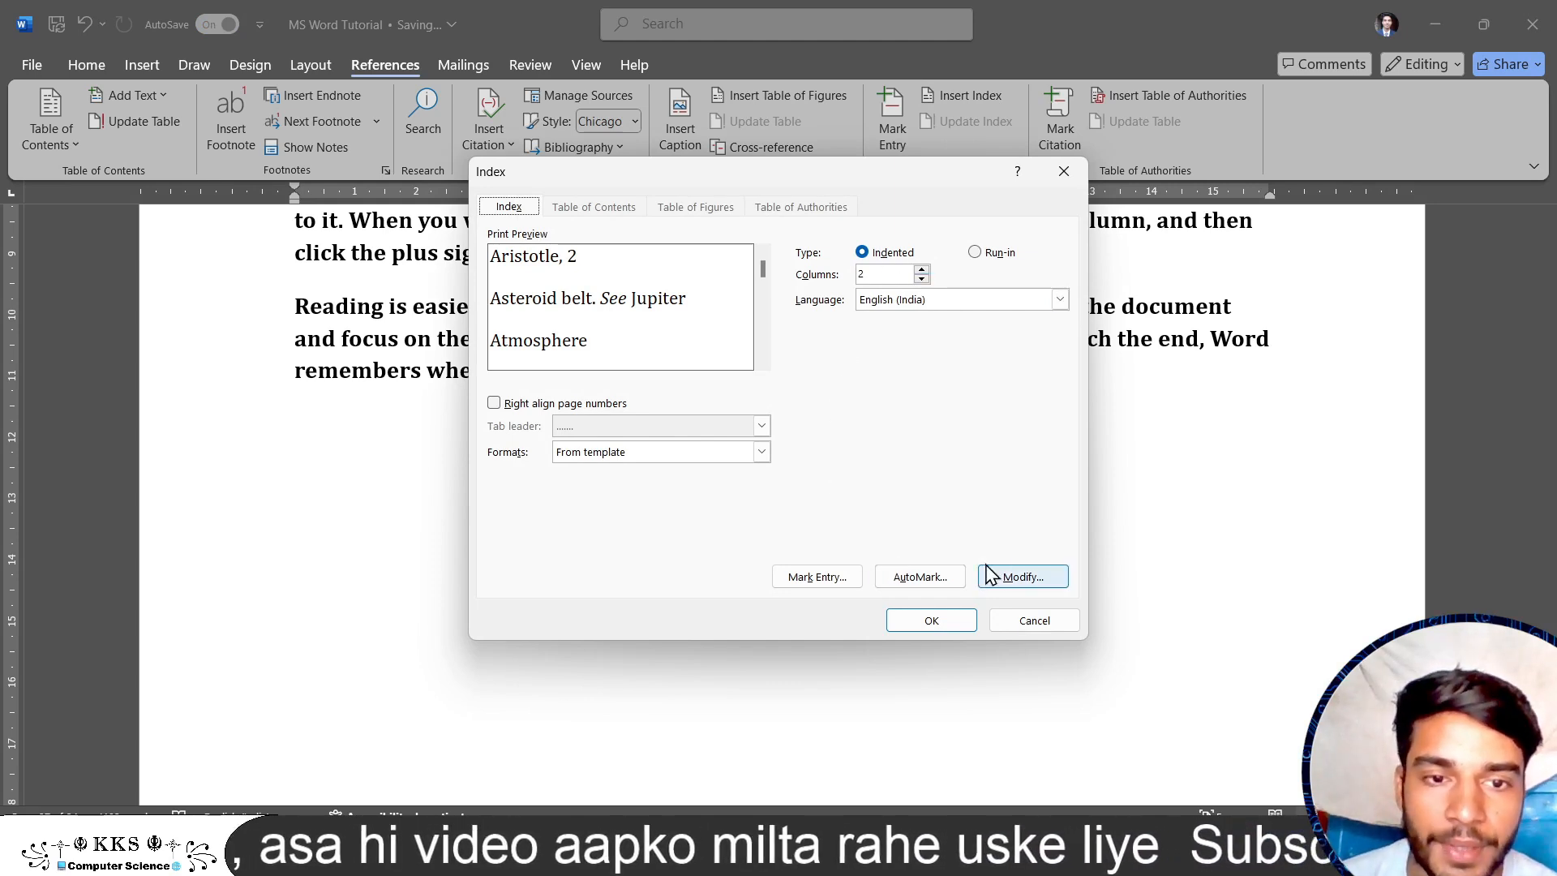
{"action": "left_click", "coordinate": [927, 623]}
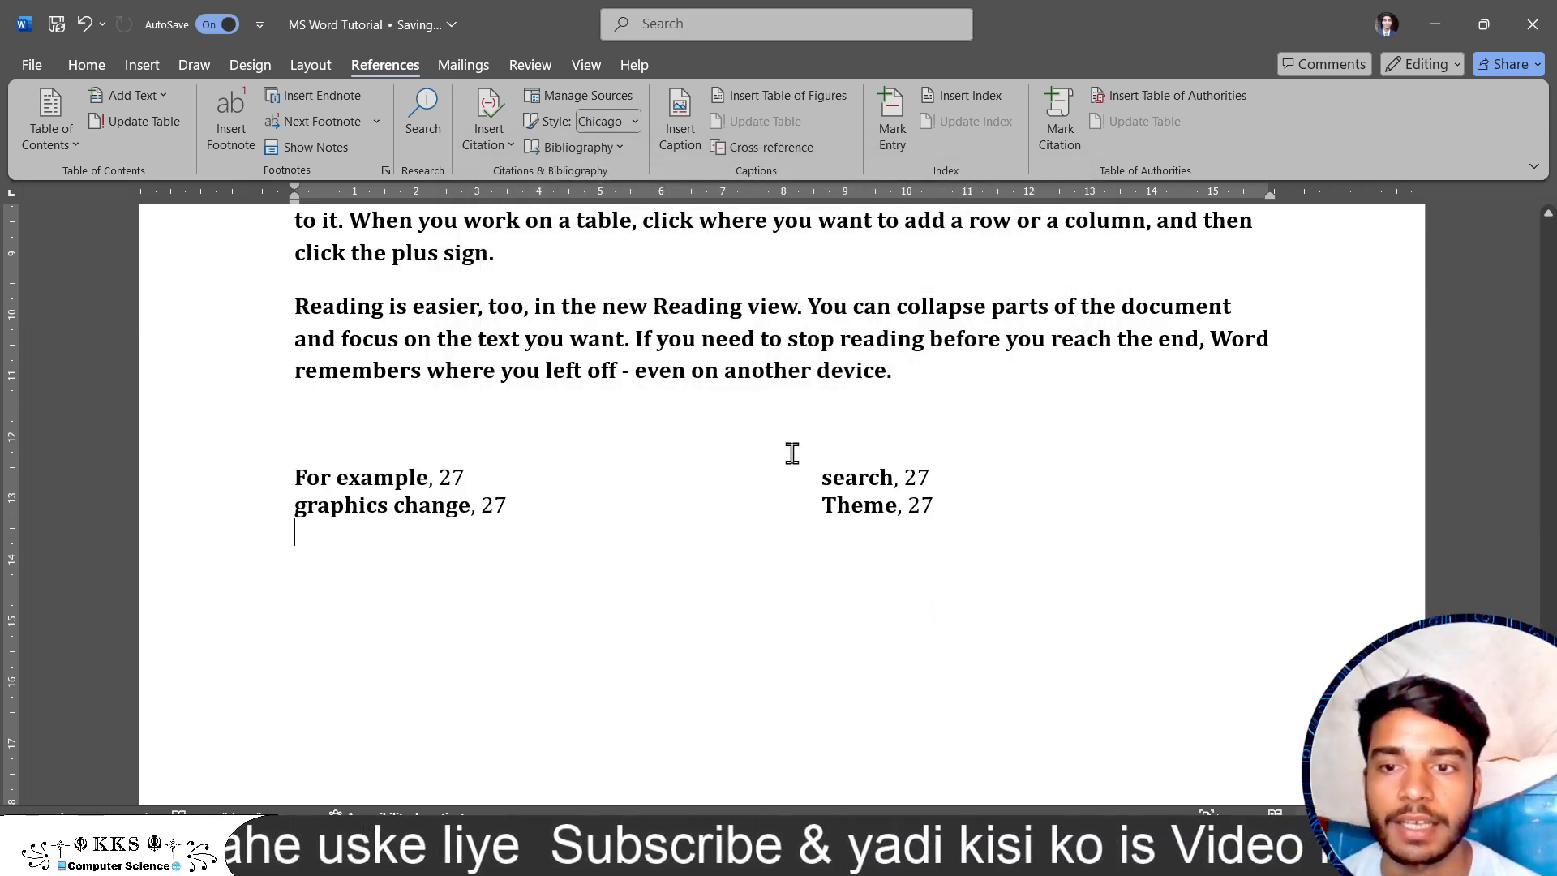
Replace the index below the last paragraph with a two-column version that has right-aligned page numbers and a dotted tab leader.
{"action": "scroll", "coordinate": [709, 538], "scroll_direction": "up", "scroll_amount": 1}
{"action": "scroll", "coordinate": [713, 539], "scroll_direction": "up", "scroll_amount": 1}
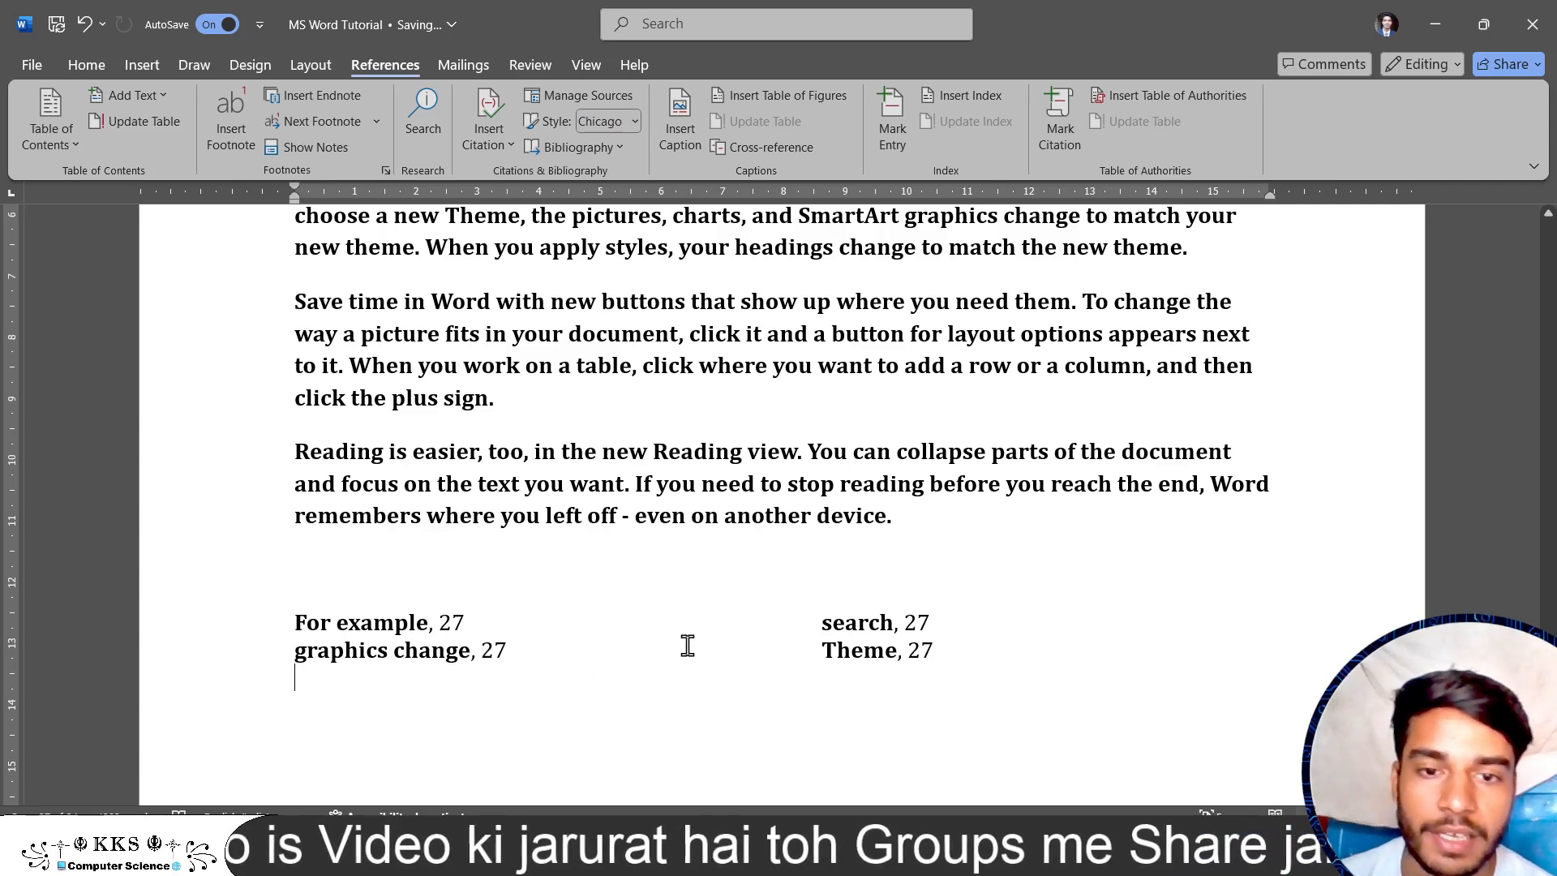
{"action": "left_click", "coordinate": [966, 100]}
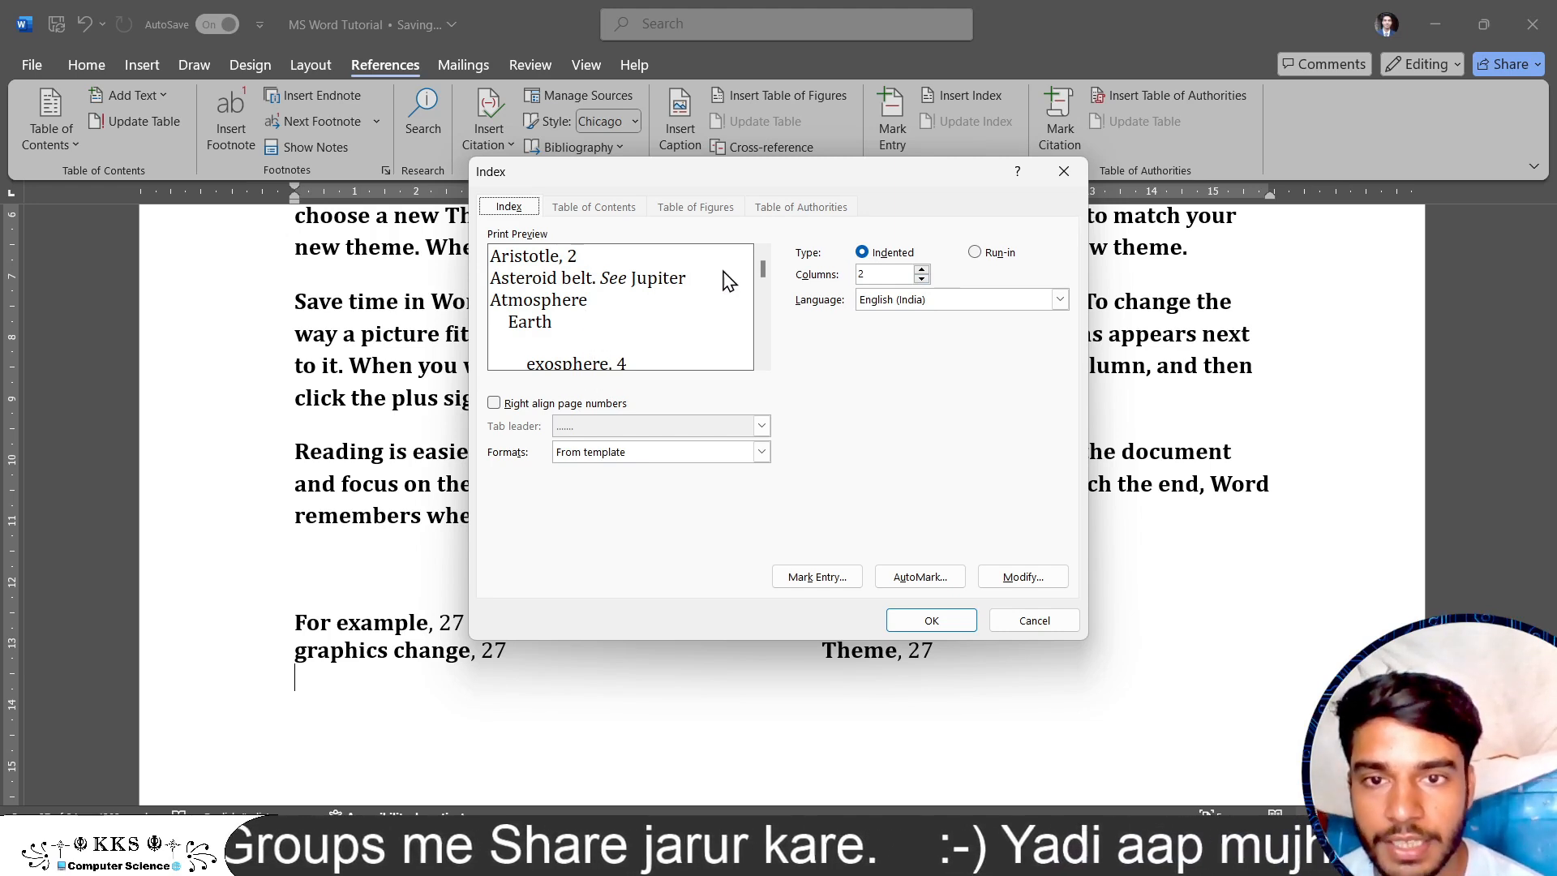
{"action": "mouse_move", "coordinate": [761, 270]}
{"action": "left_mouse_down"}
{"action": "mouse_move", "coordinate": [768, 336]}
{"action": "mouse_move", "coordinate": [777, 261]}
{"action": "left_mouse_up"}
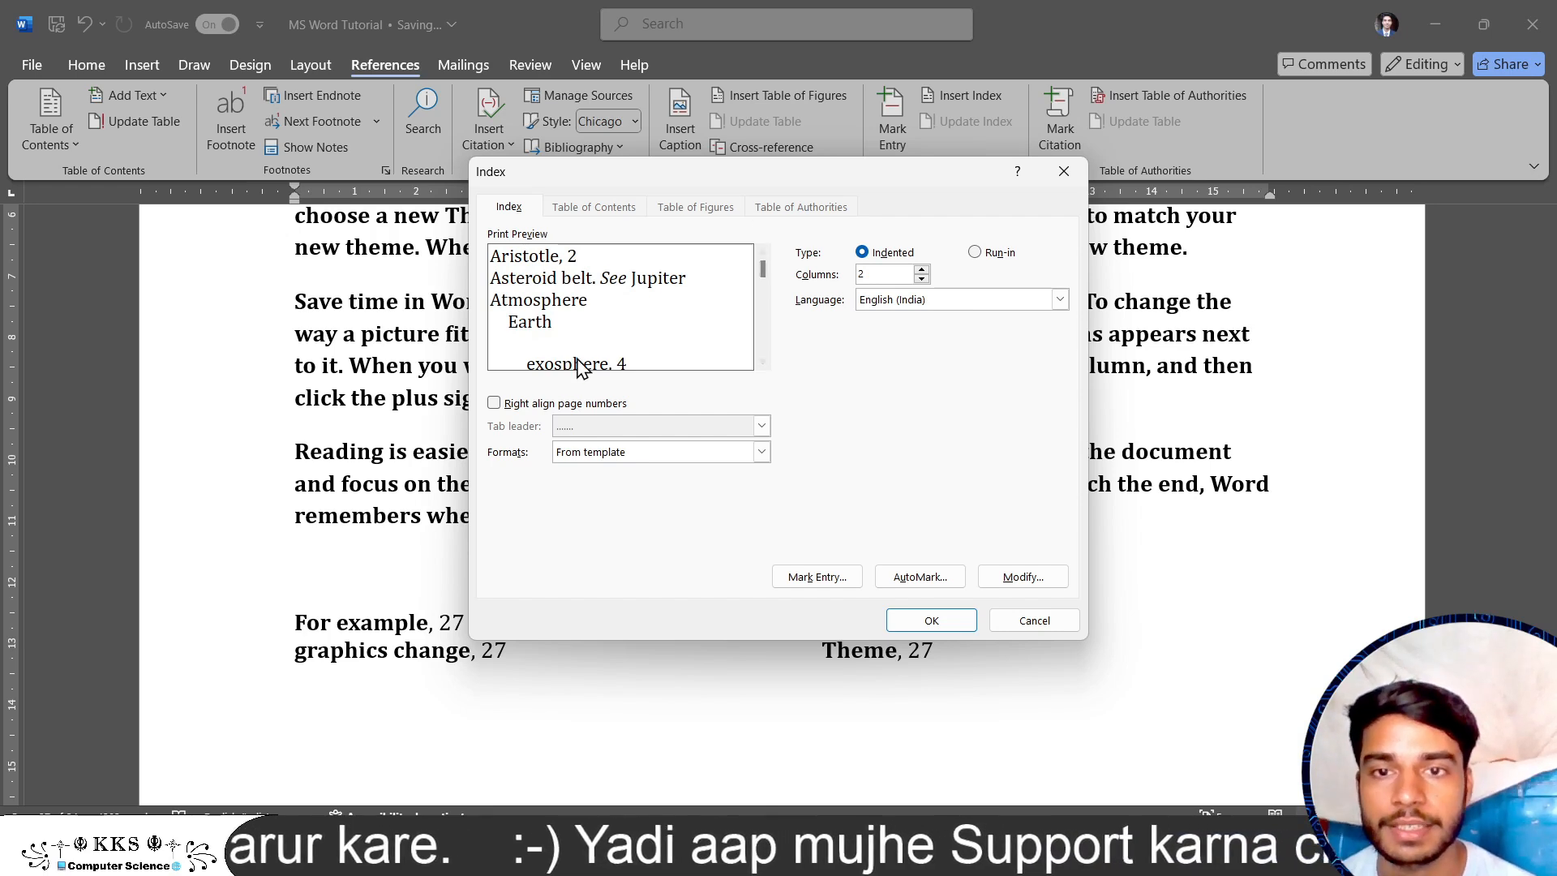
{"action": "left_click", "coordinate": [494, 403]}
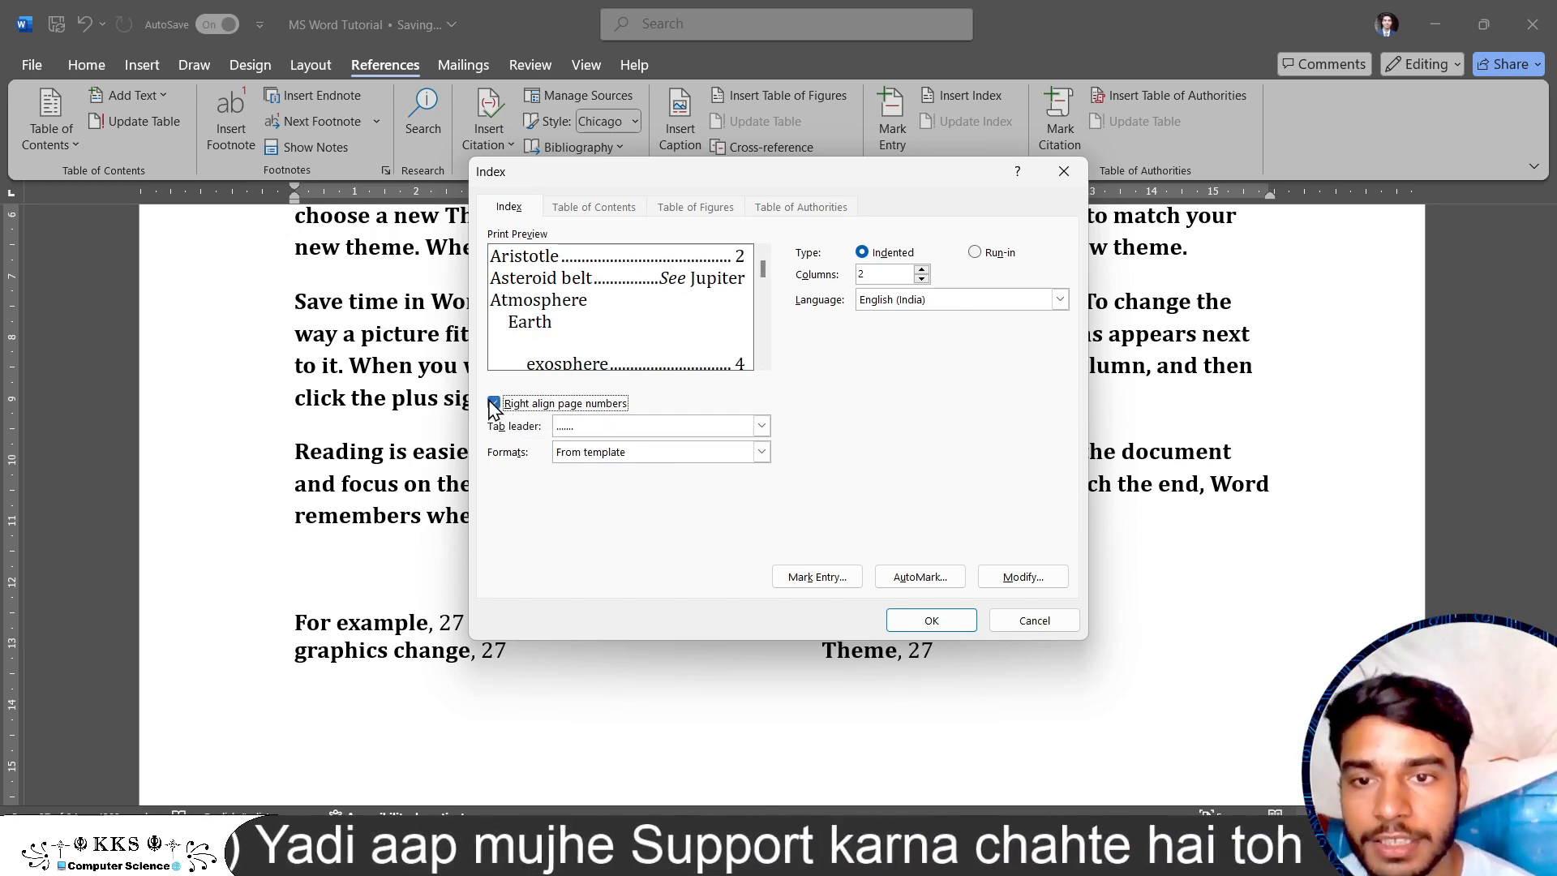
{"action": "left_click", "coordinate": [929, 622]}
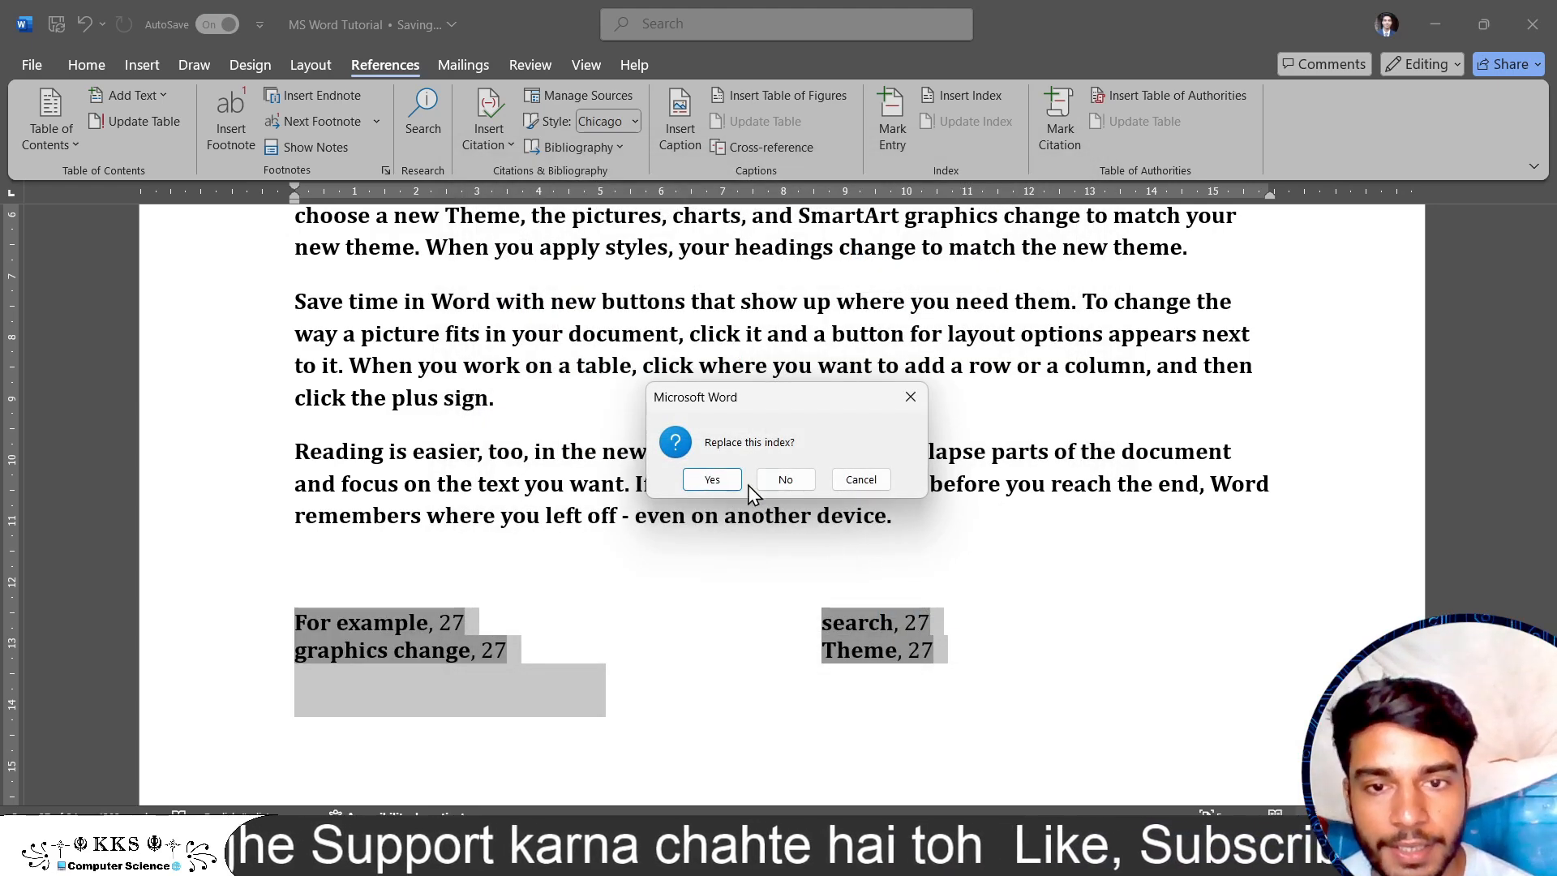
{"action": "left_click", "coordinate": [712, 481]}
{"action": "scroll", "coordinate": [806, 598], "scroll_direction": "down", "scroll_amount": 1}
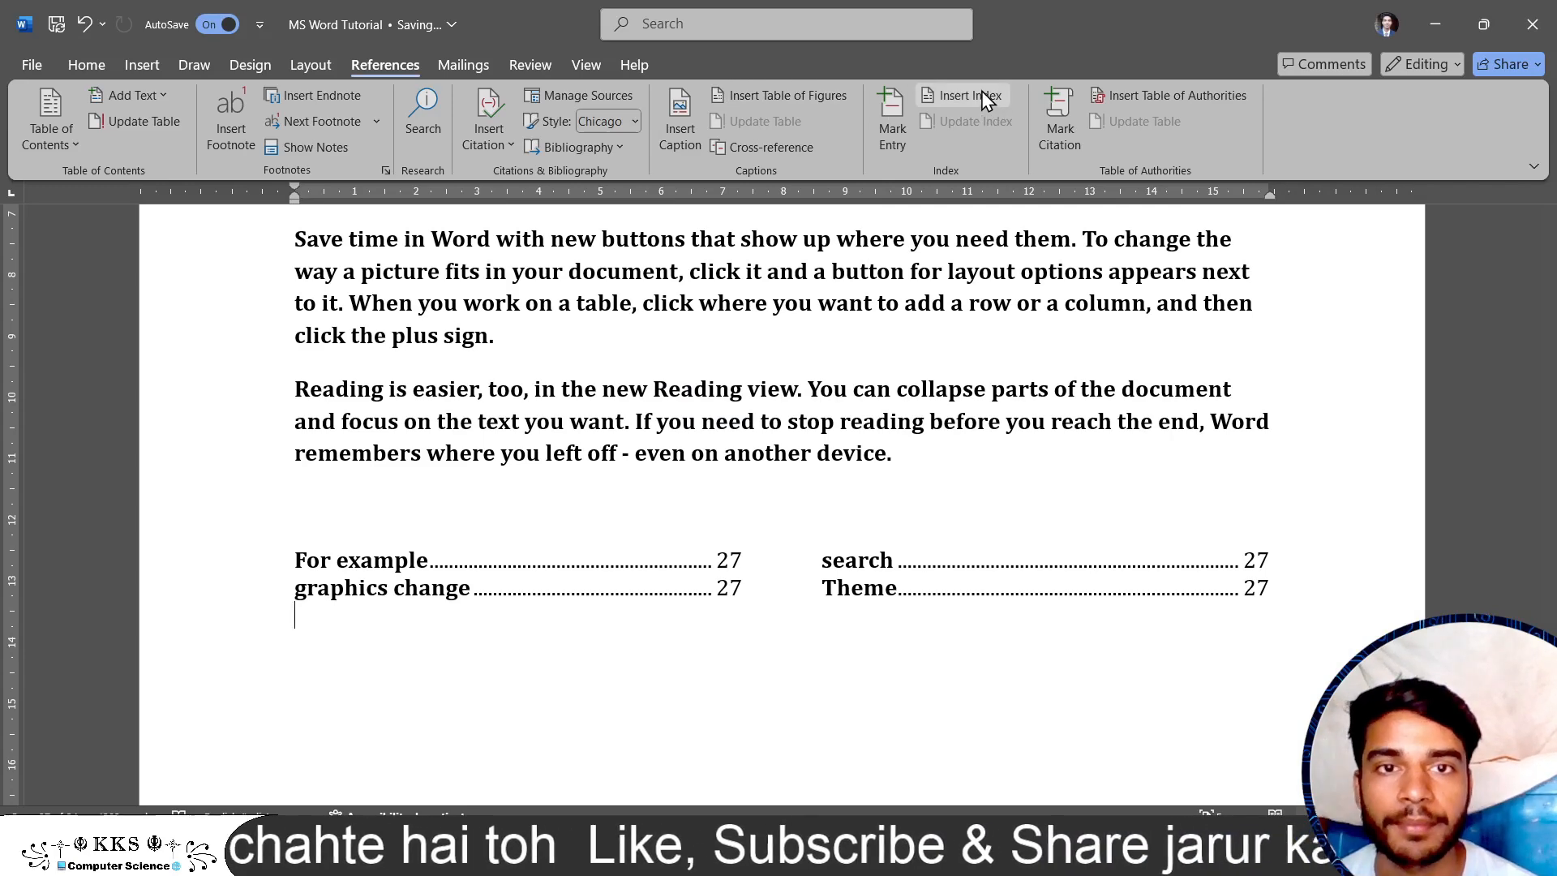
Replace the index with an indented single-column version in the From template format.
{"action": "left_click", "coordinate": [951, 98]}
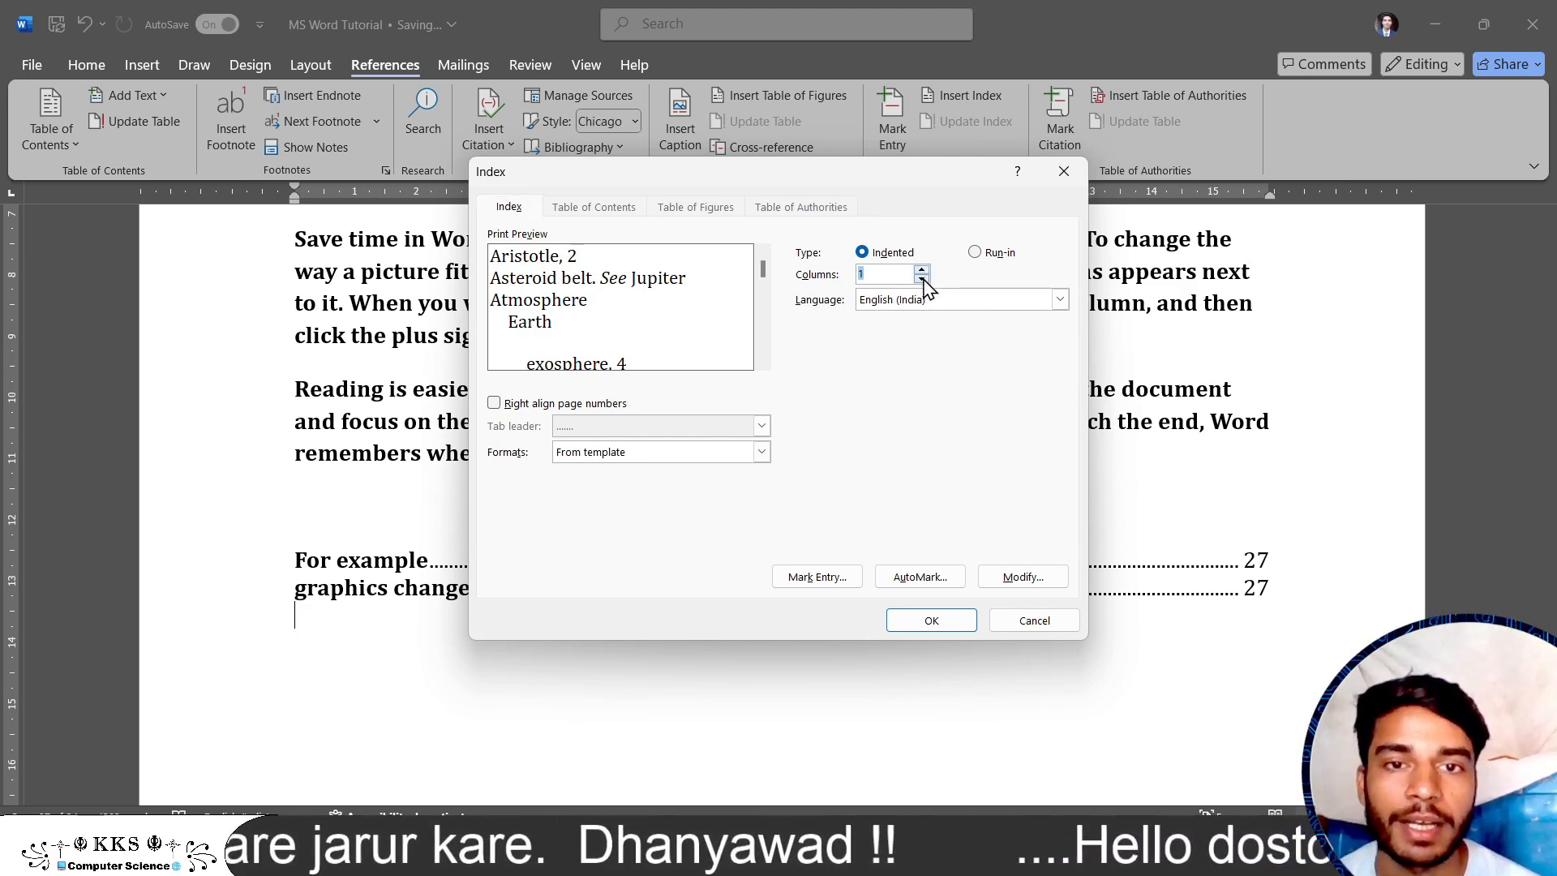
{"action": "left_click", "coordinate": [929, 626]}
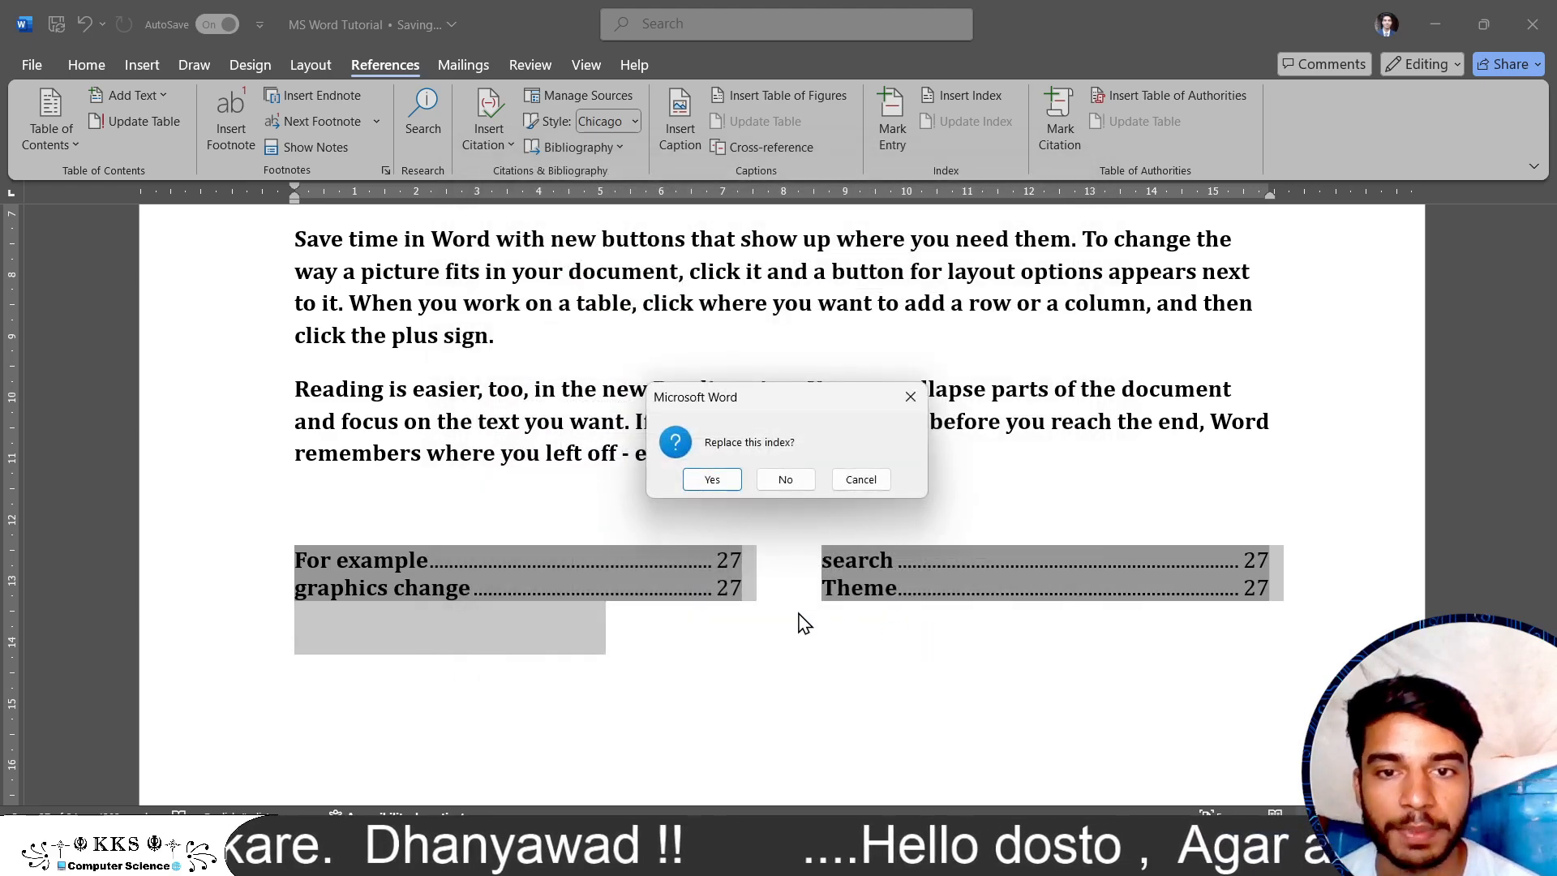
{"action": "left_click", "coordinate": [712, 479]}
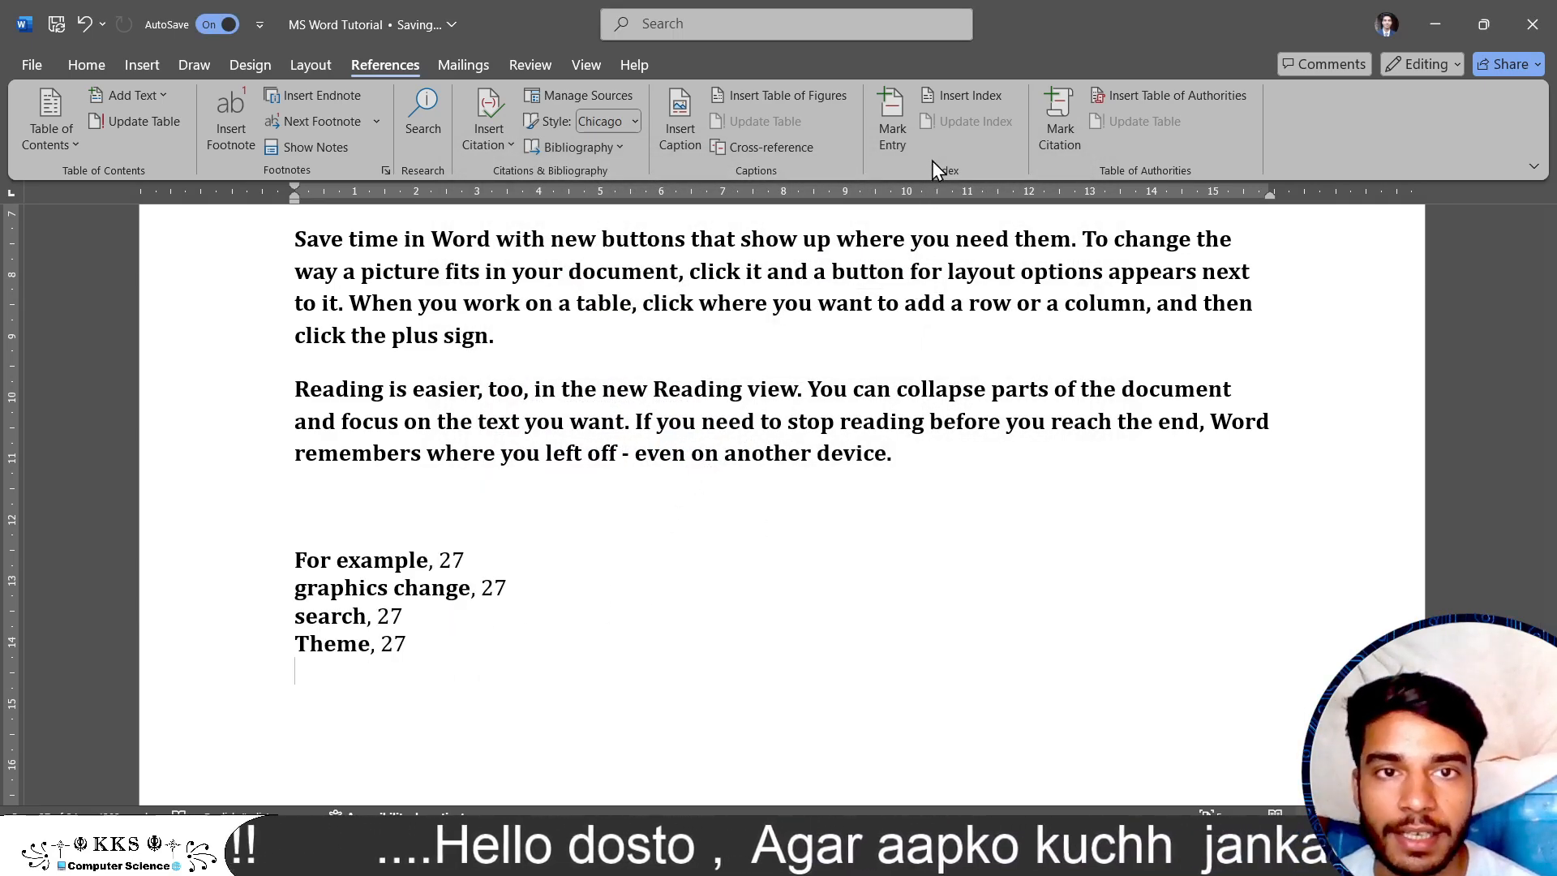
Replace the index with a From template version whose column count is set to Auto.
{"action": "left_click", "coordinate": [966, 93]}
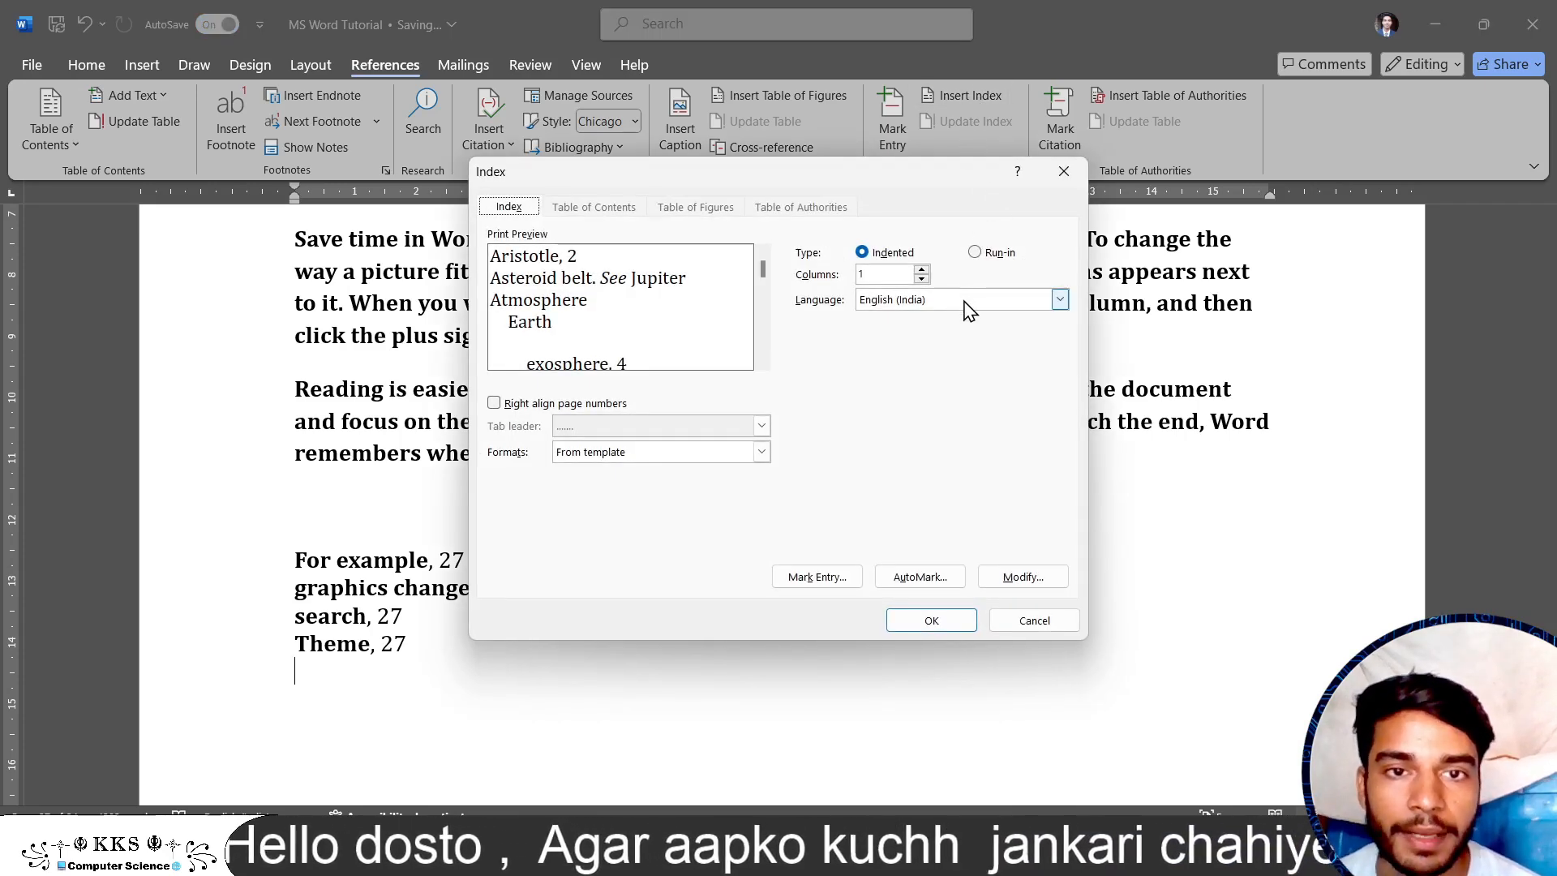
{"action": "left_click", "coordinate": [921, 279]}
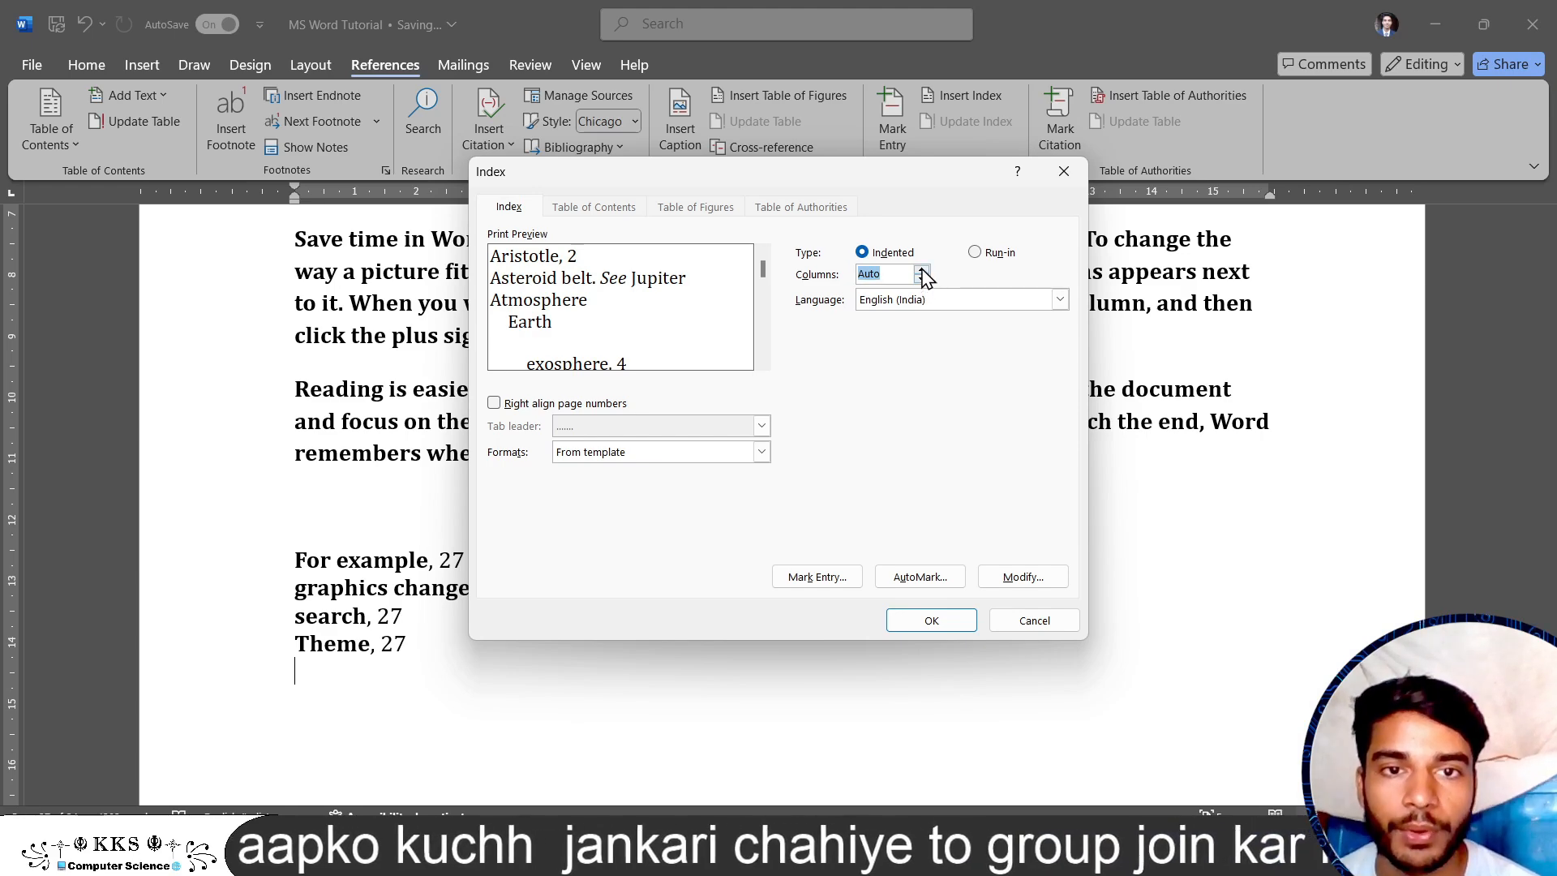
{"action": "left_click", "coordinate": [906, 623]}
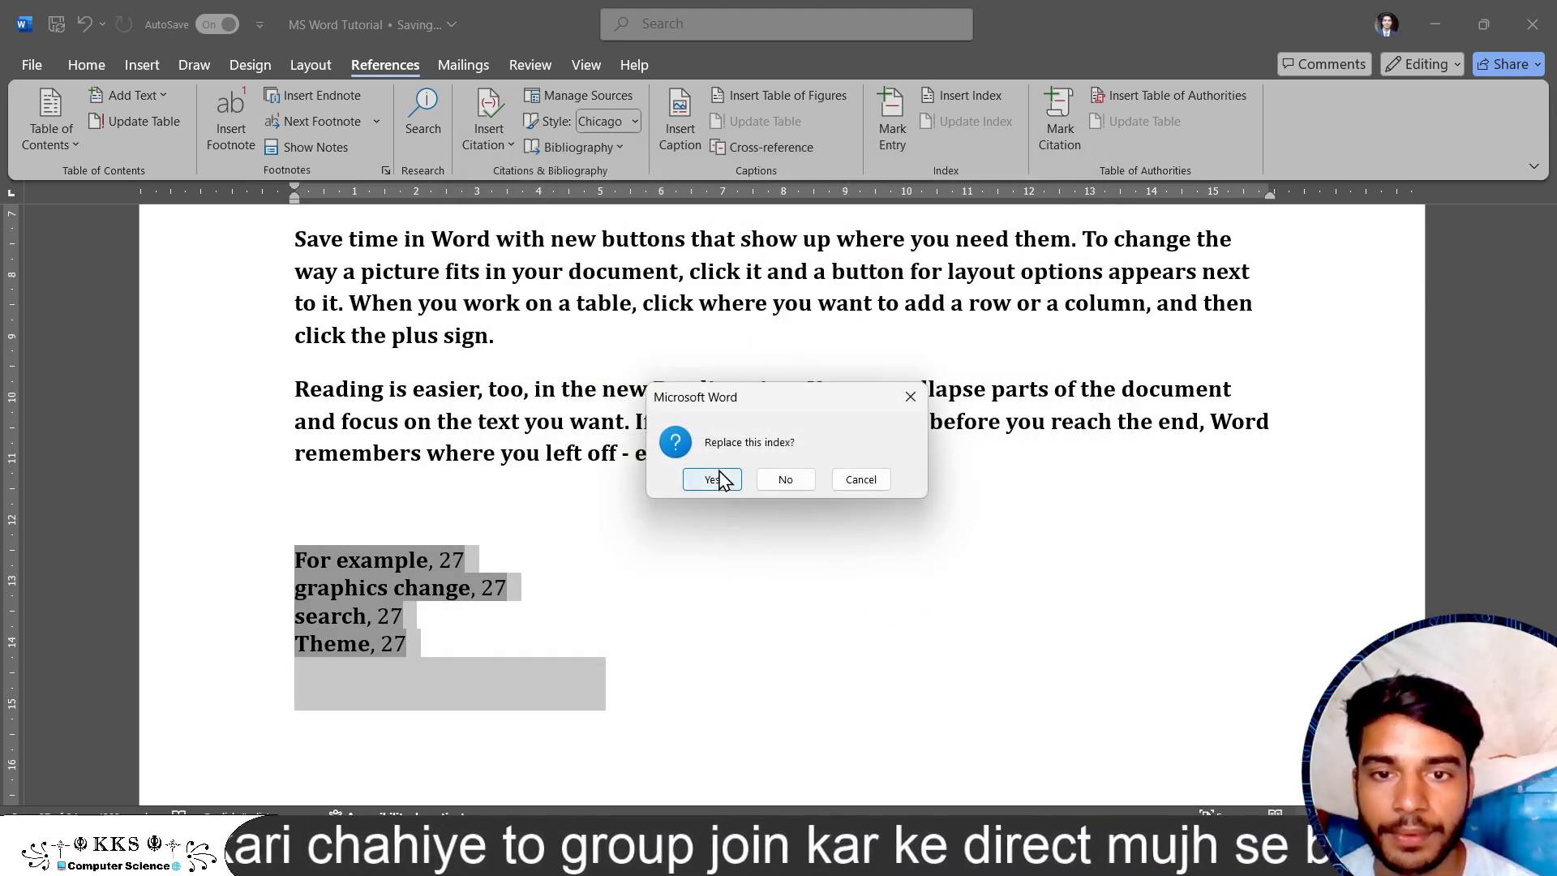
{"action": "left_click", "coordinate": [717, 474]}
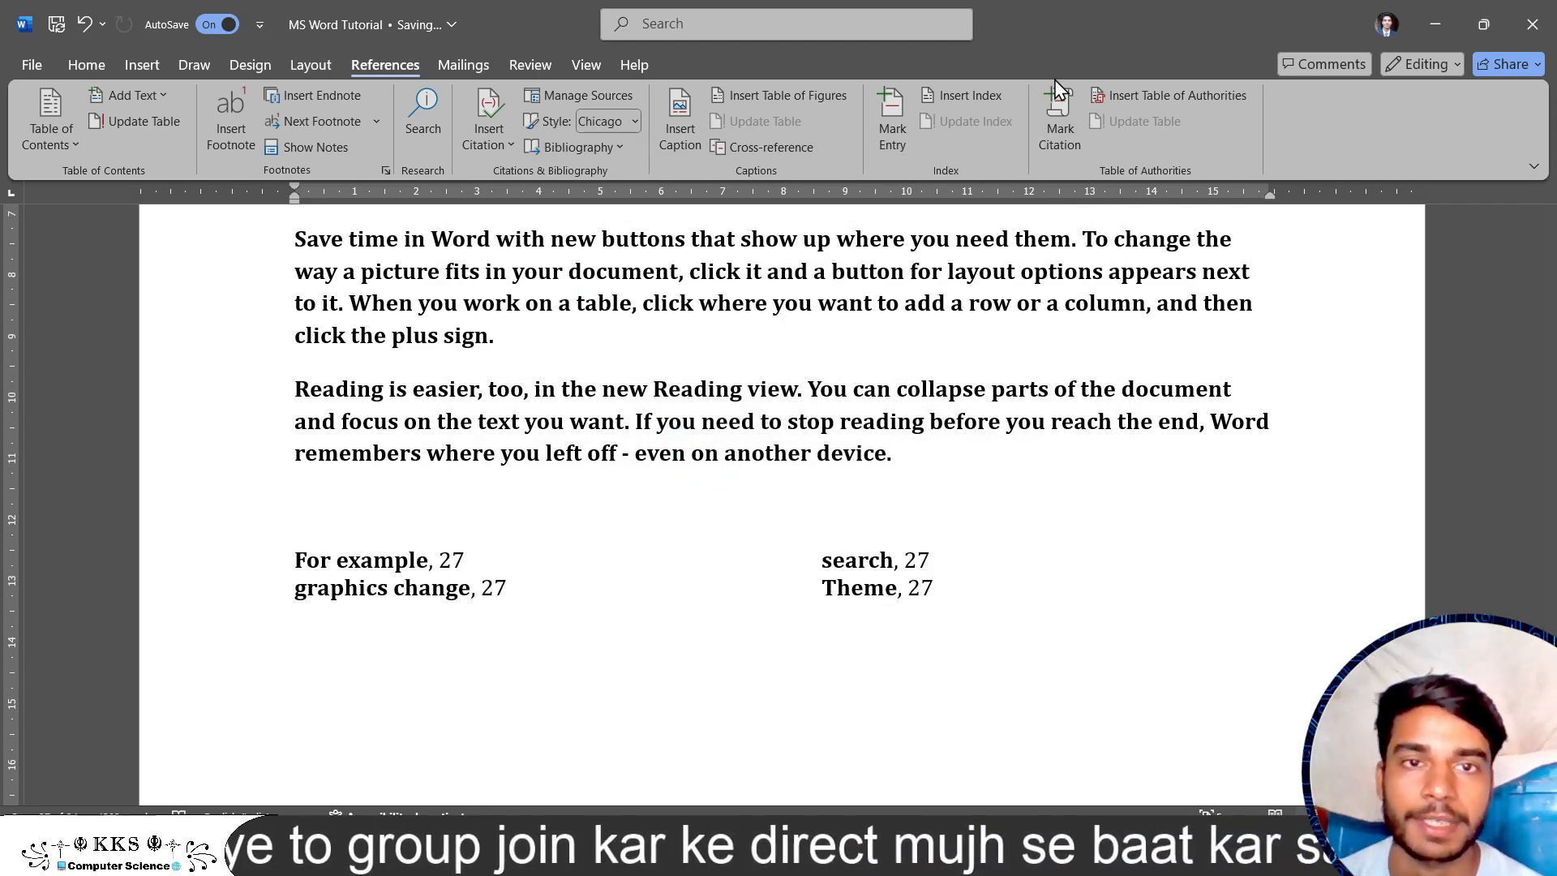
Preview the Fancy and Classic formats for the index without applying either of them.
{"action": "left_click", "coordinate": [1000, 94]}
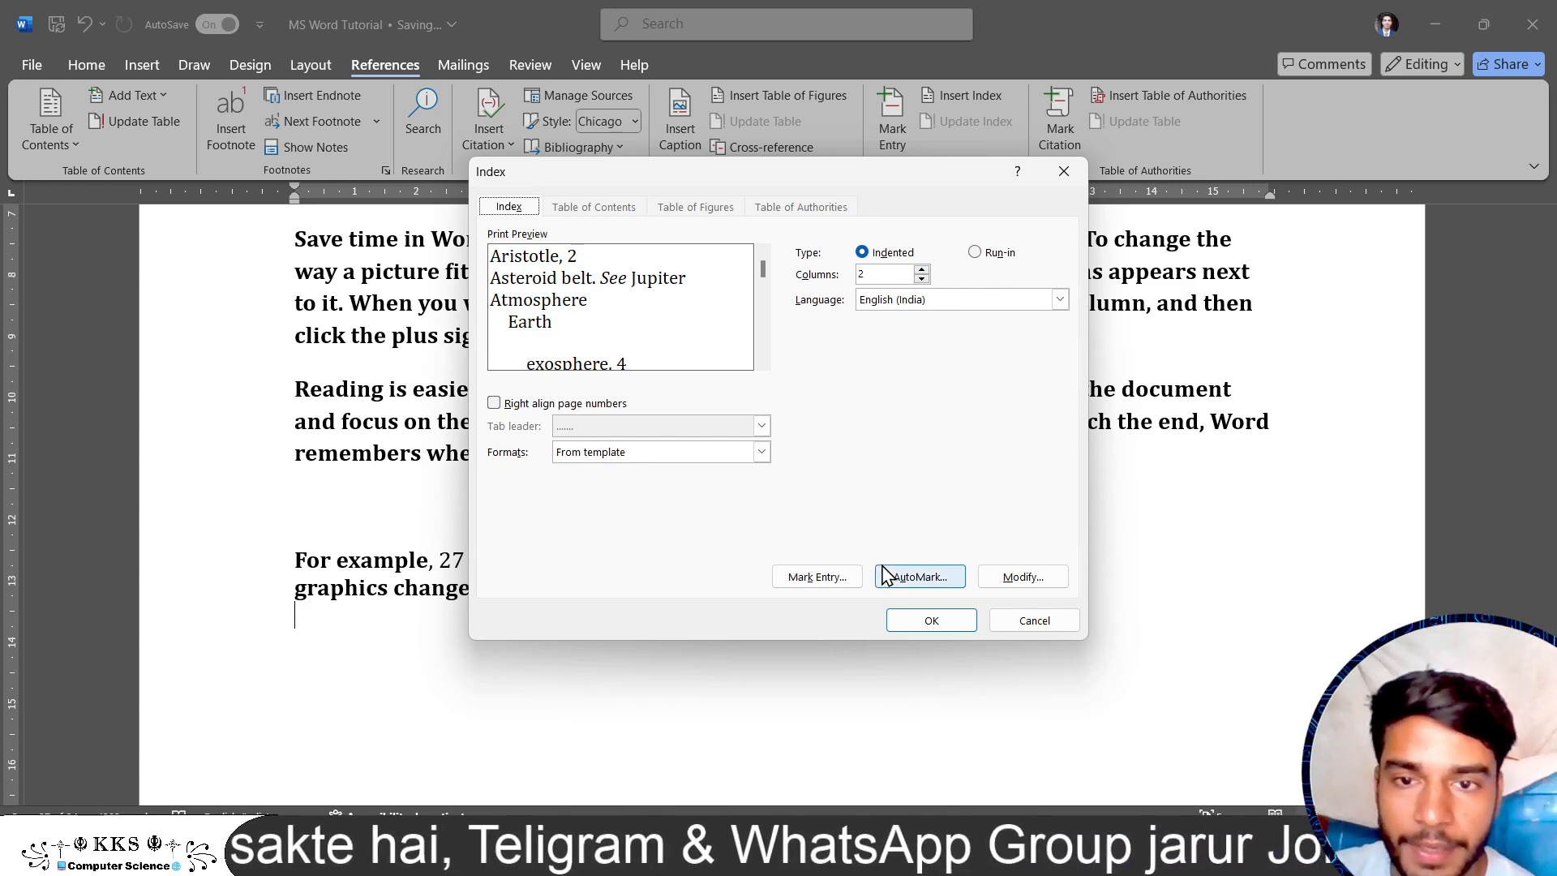
{"action": "left_click", "coordinate": [762, 452]}
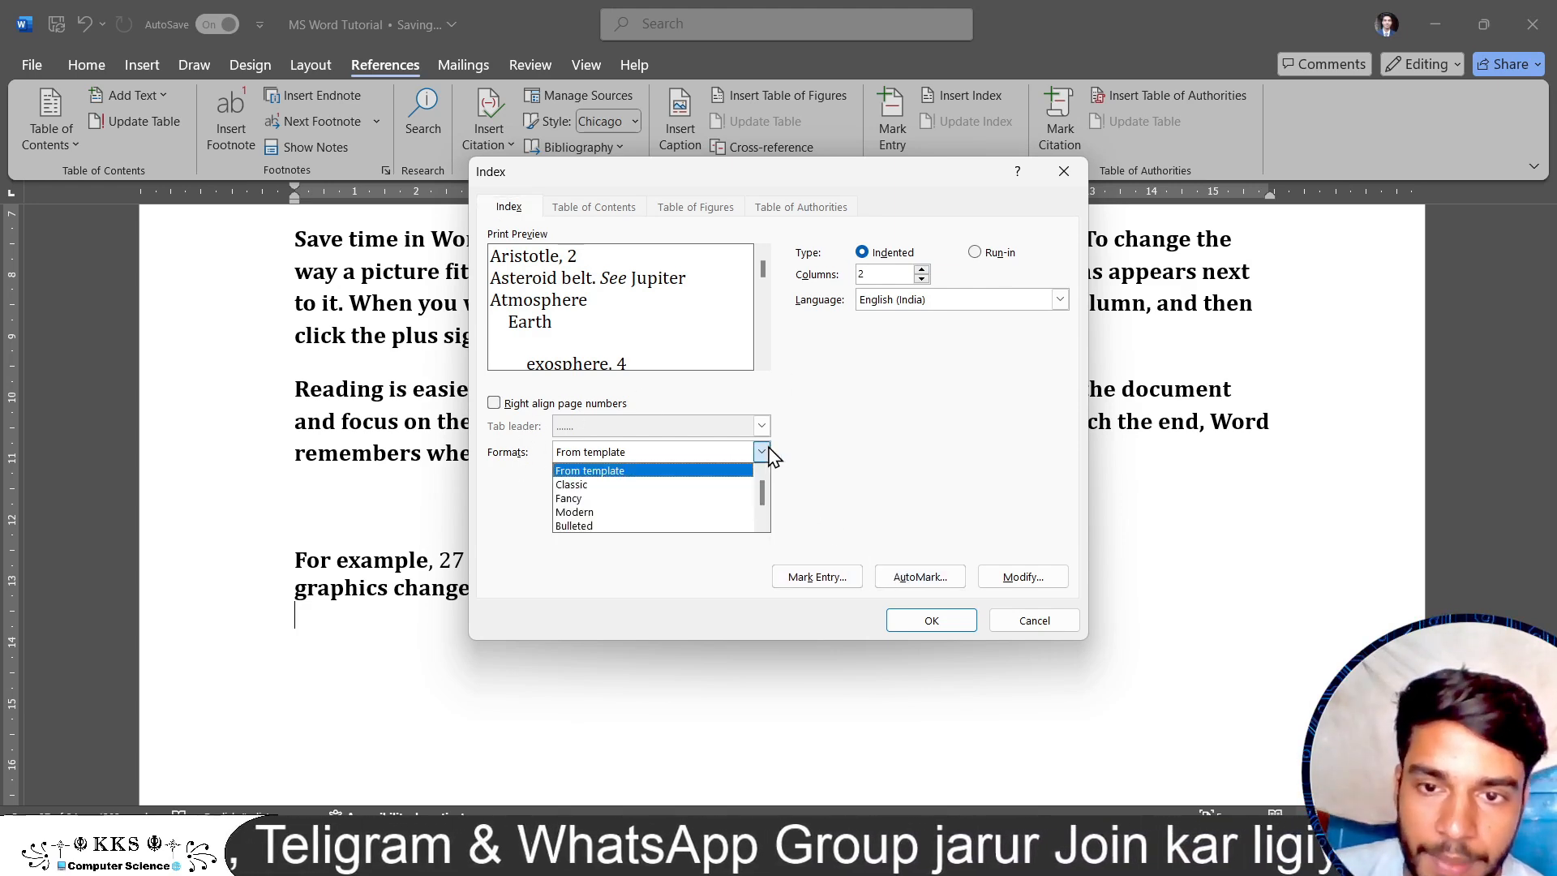
{"action": "left_click", "coordinate": [632, 504]}
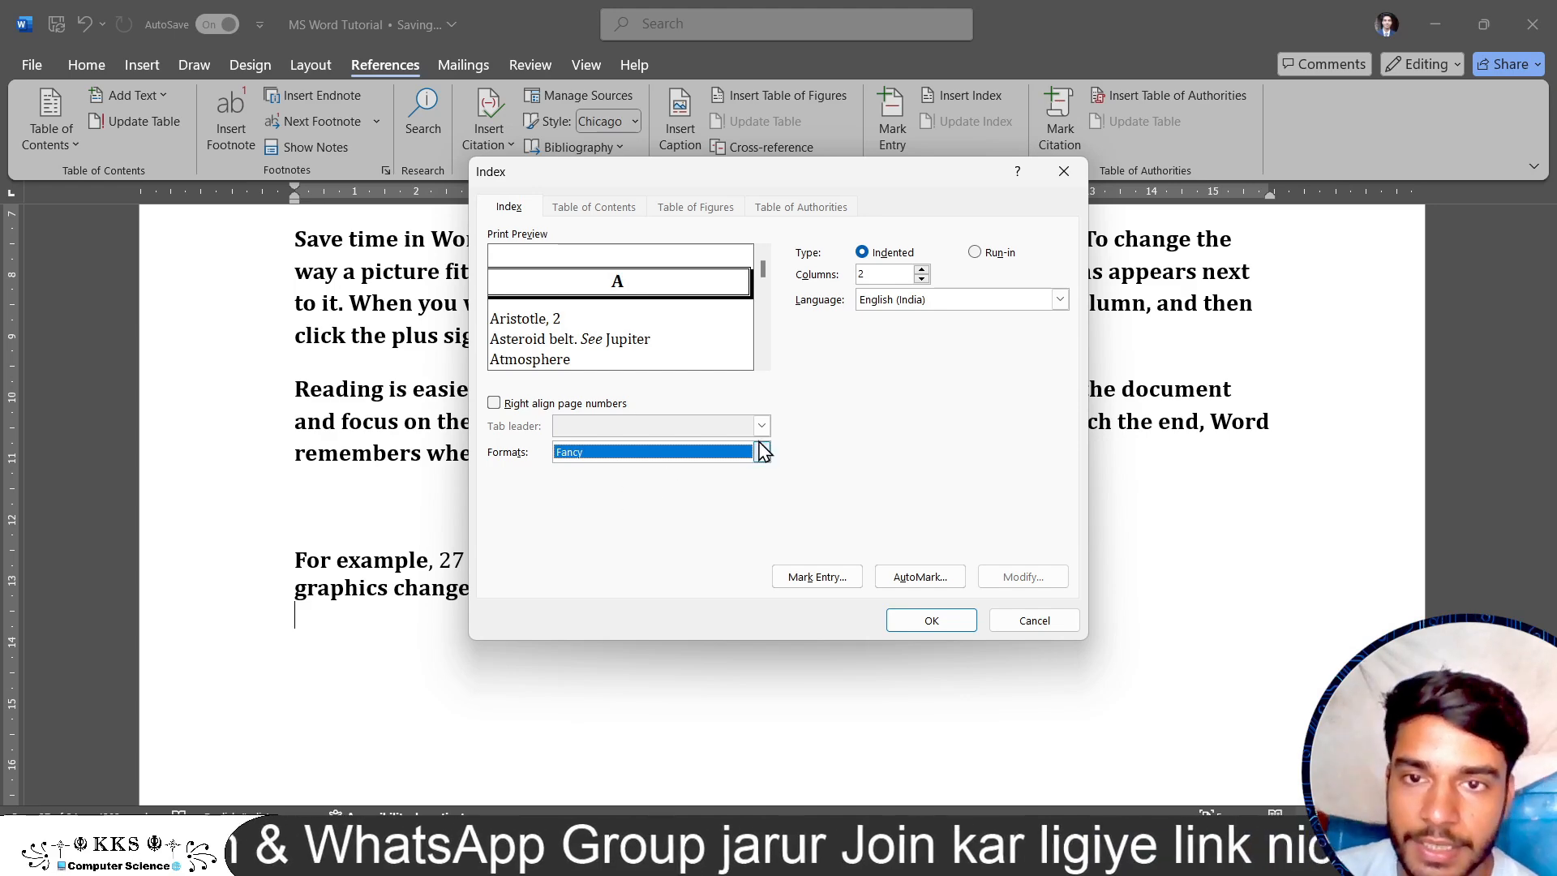
{"action": "left_click", "coordinate": [762, 451]}
{"action": "left_click", "coordinate": [637, 487]}
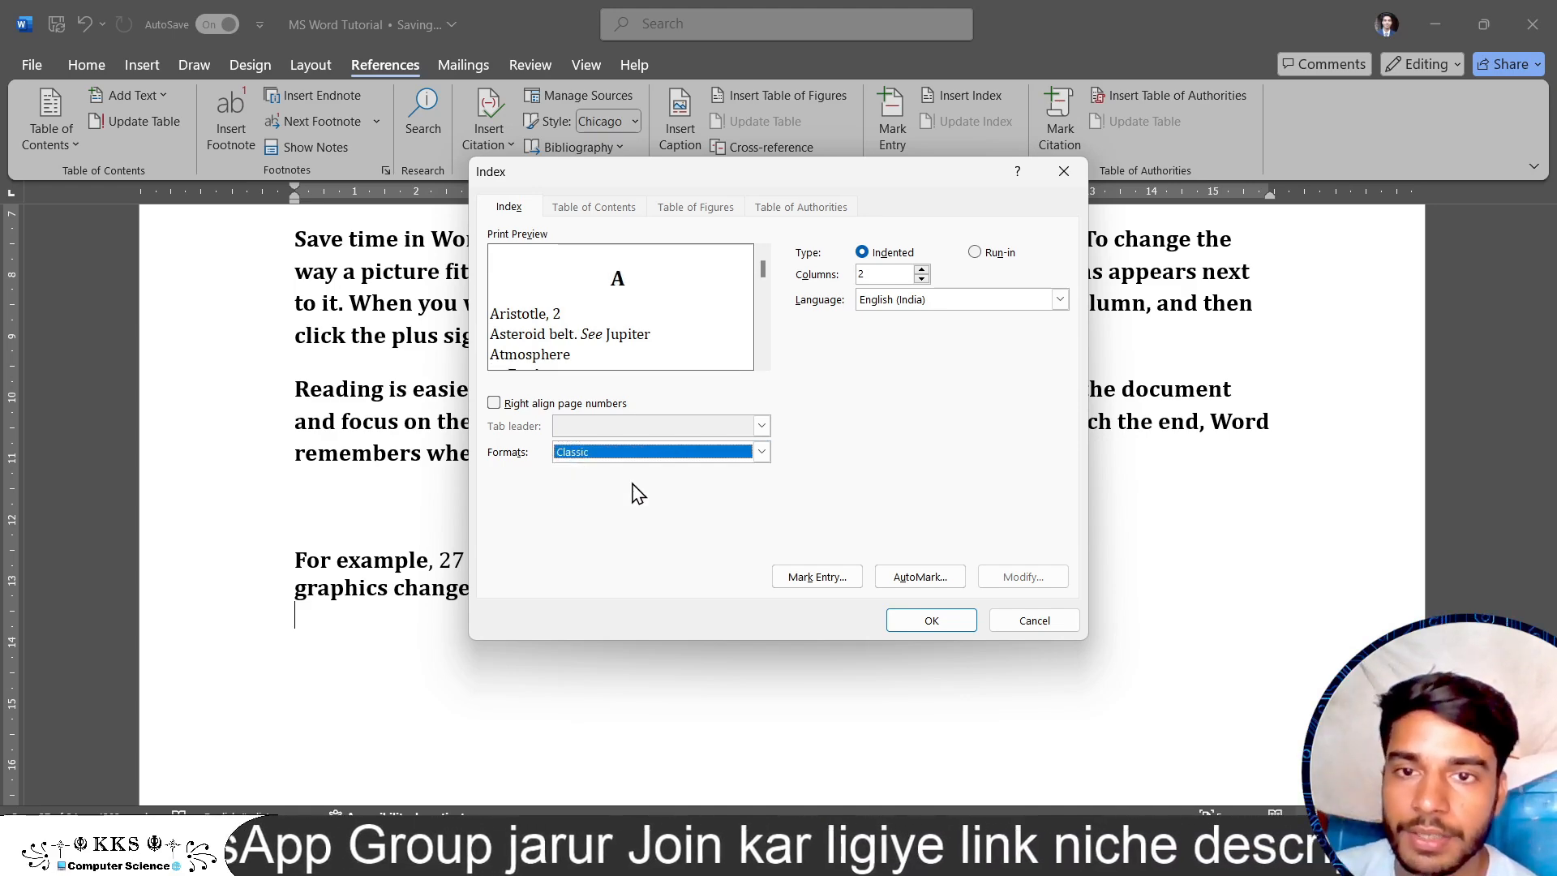
{"action": "left_click", "coordinate": [1014, 625]}
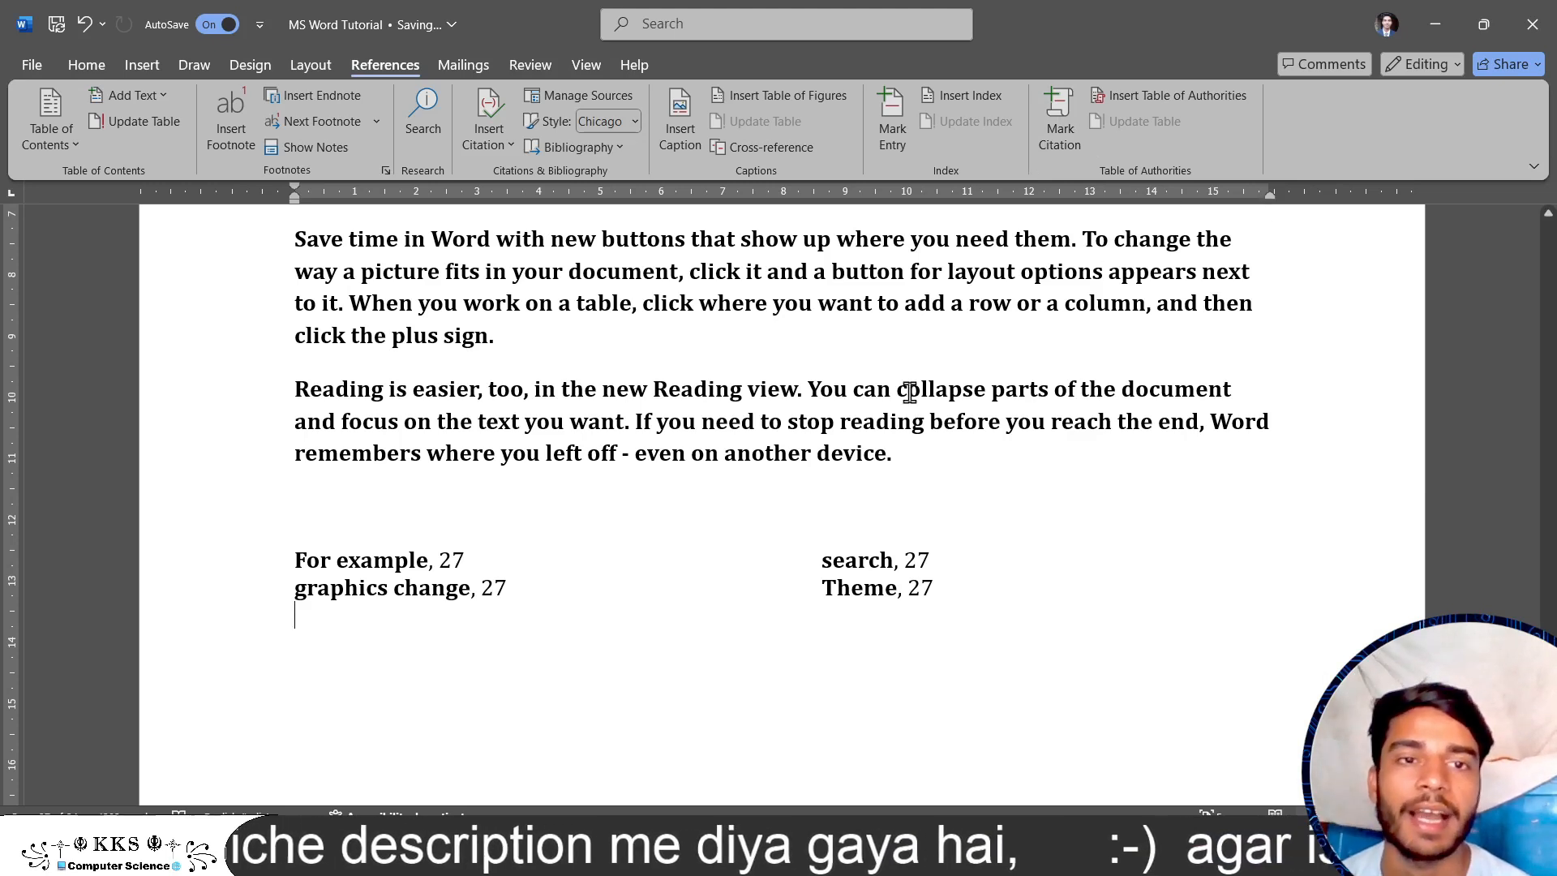
{"action": "left_click", "coordinate": [319, 855]}
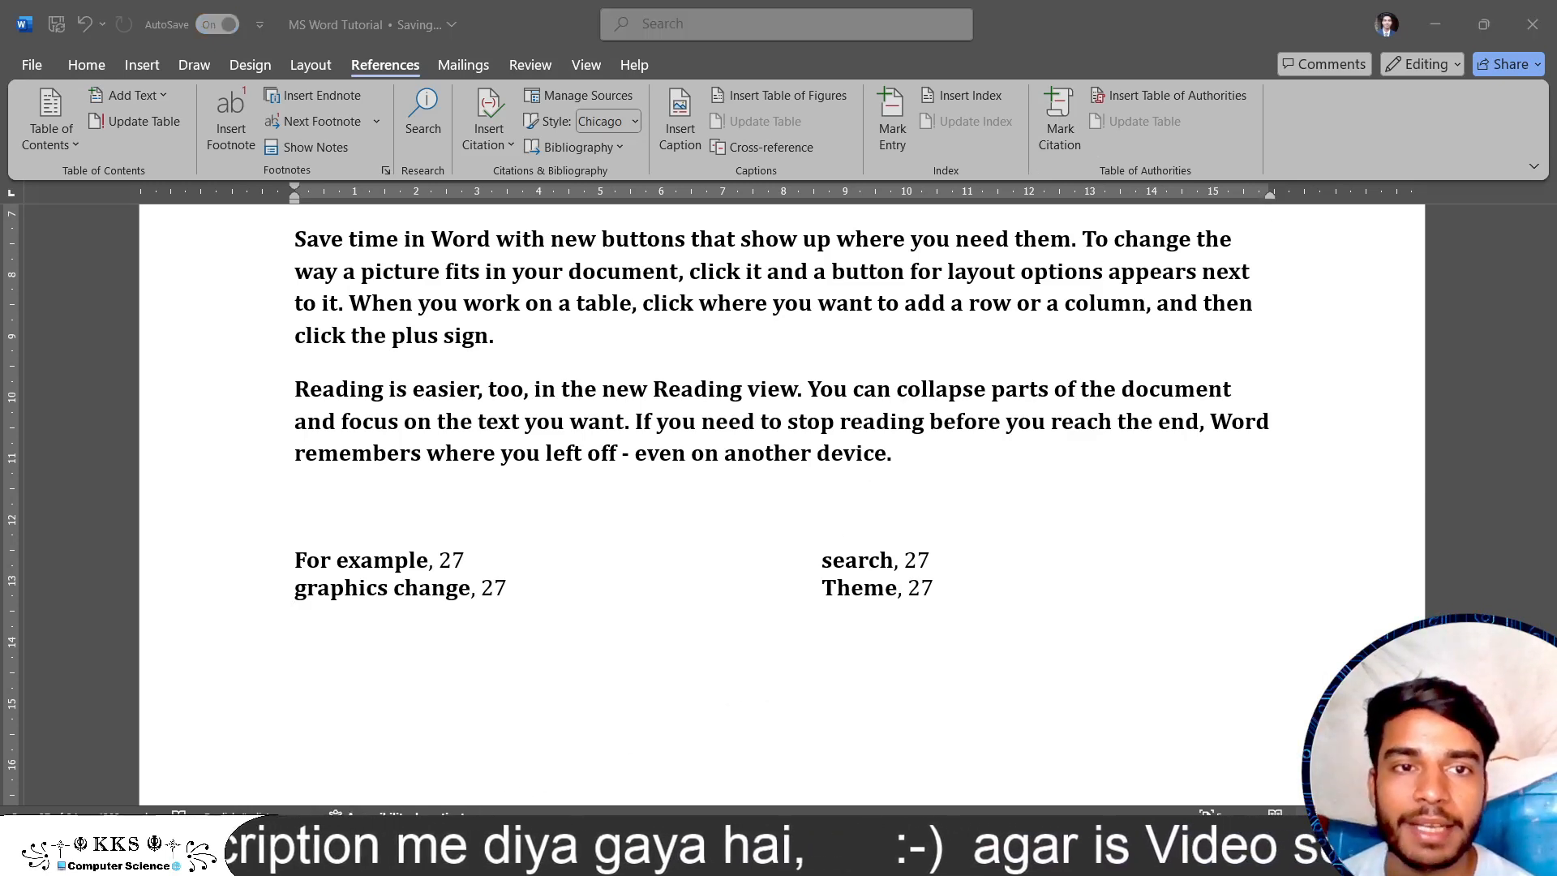
{"action": "left_click", "coordinate": [1038, 64]}
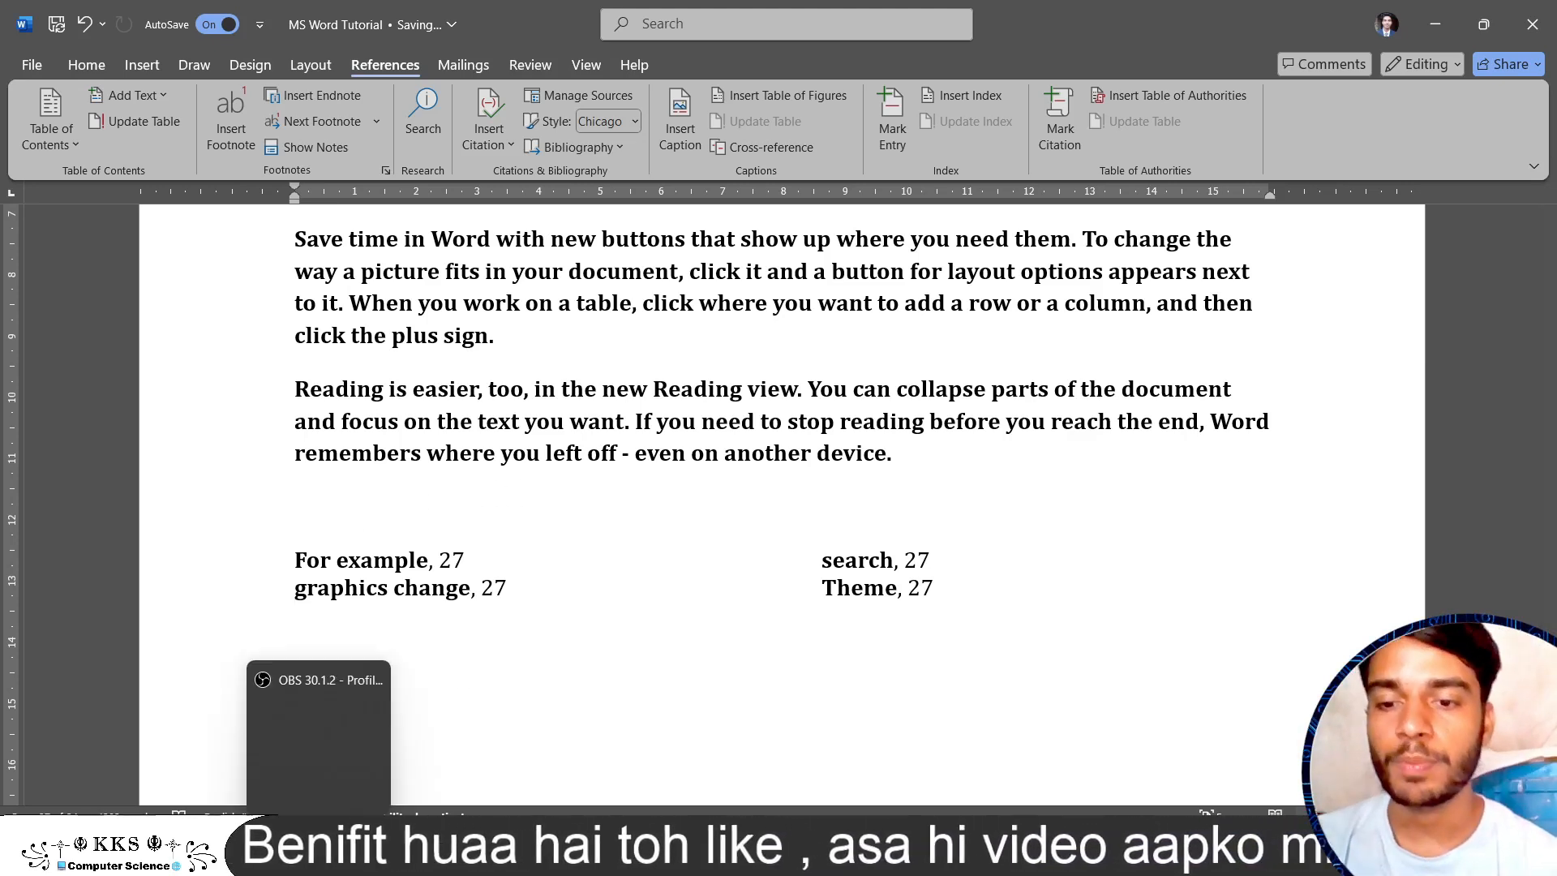
{"action": "left_click", "coordinate": [318, 855]}
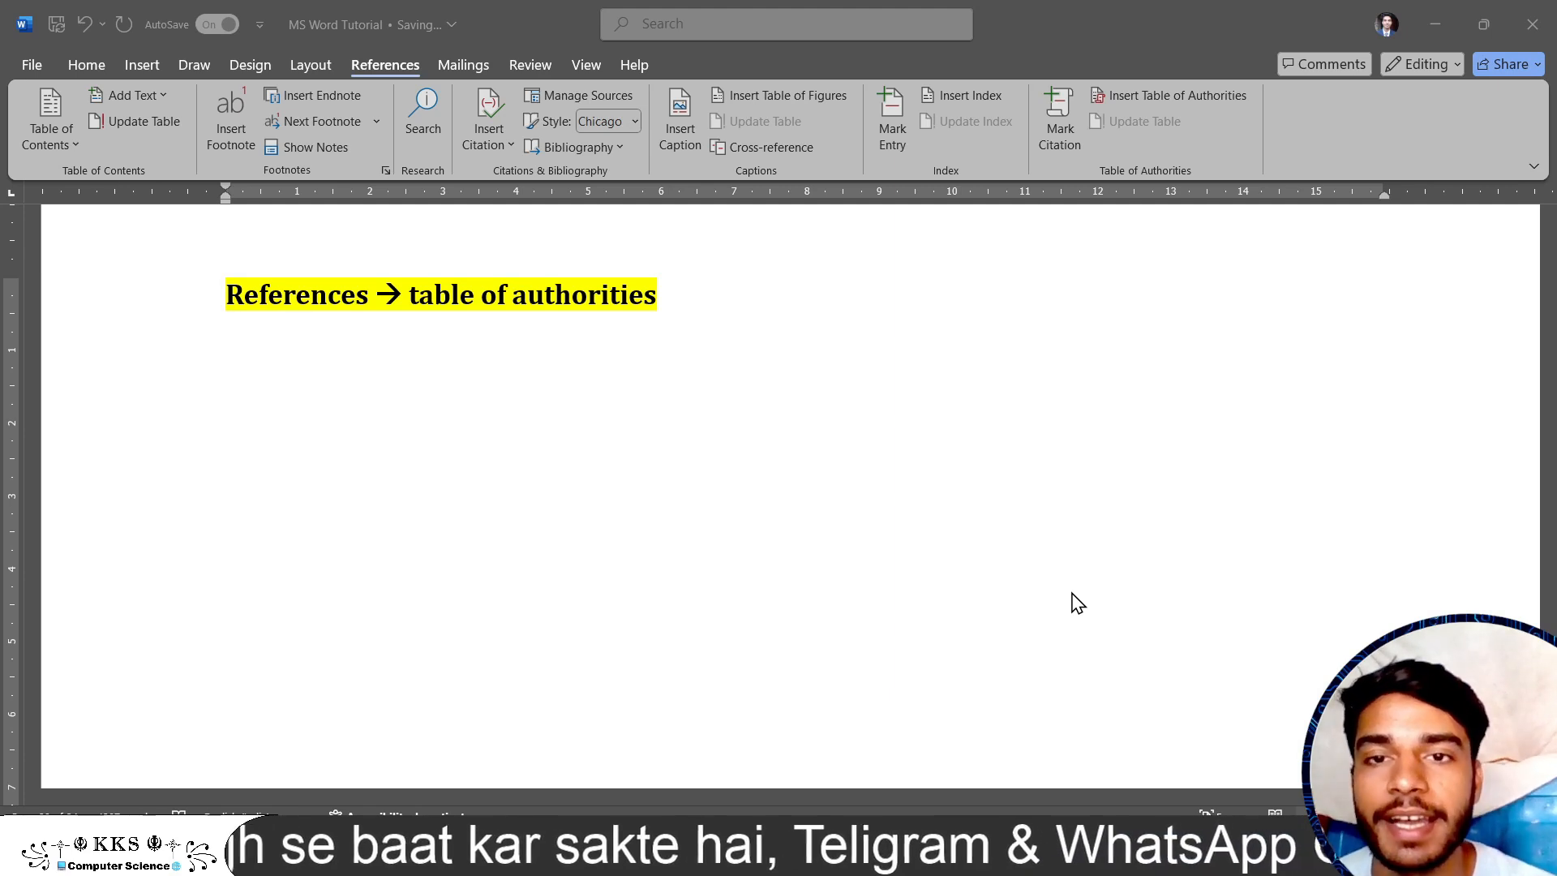
{"action": "left_click", "coordinate": [1041, 55]}
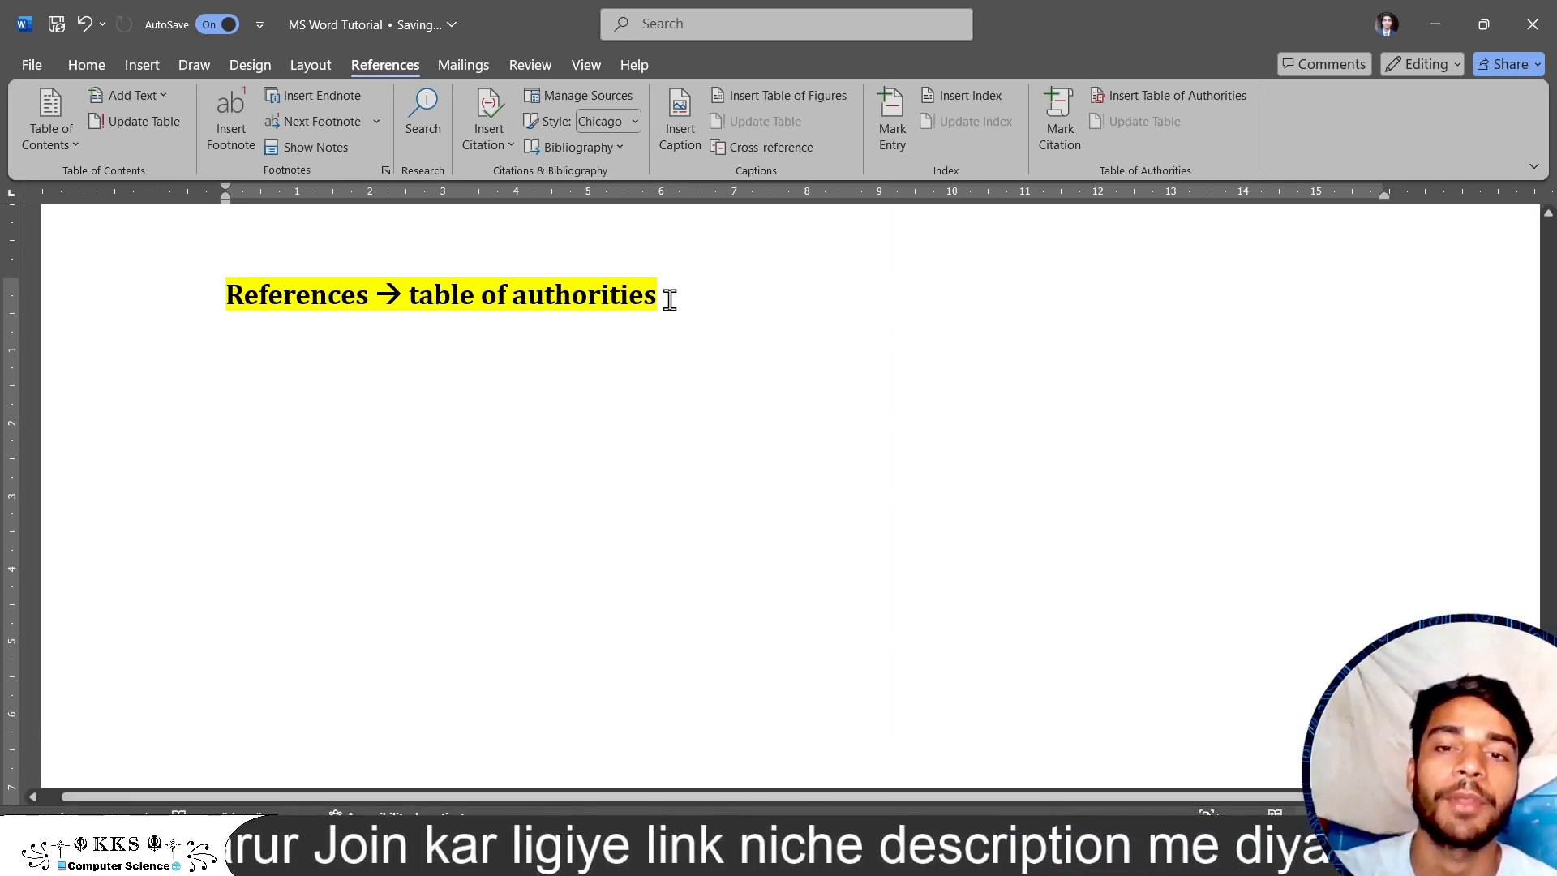
Generate sample paragraphs with =rand() on a new line below the "References → table of authorities" heading.
{"action": "key", "text": "Return"}
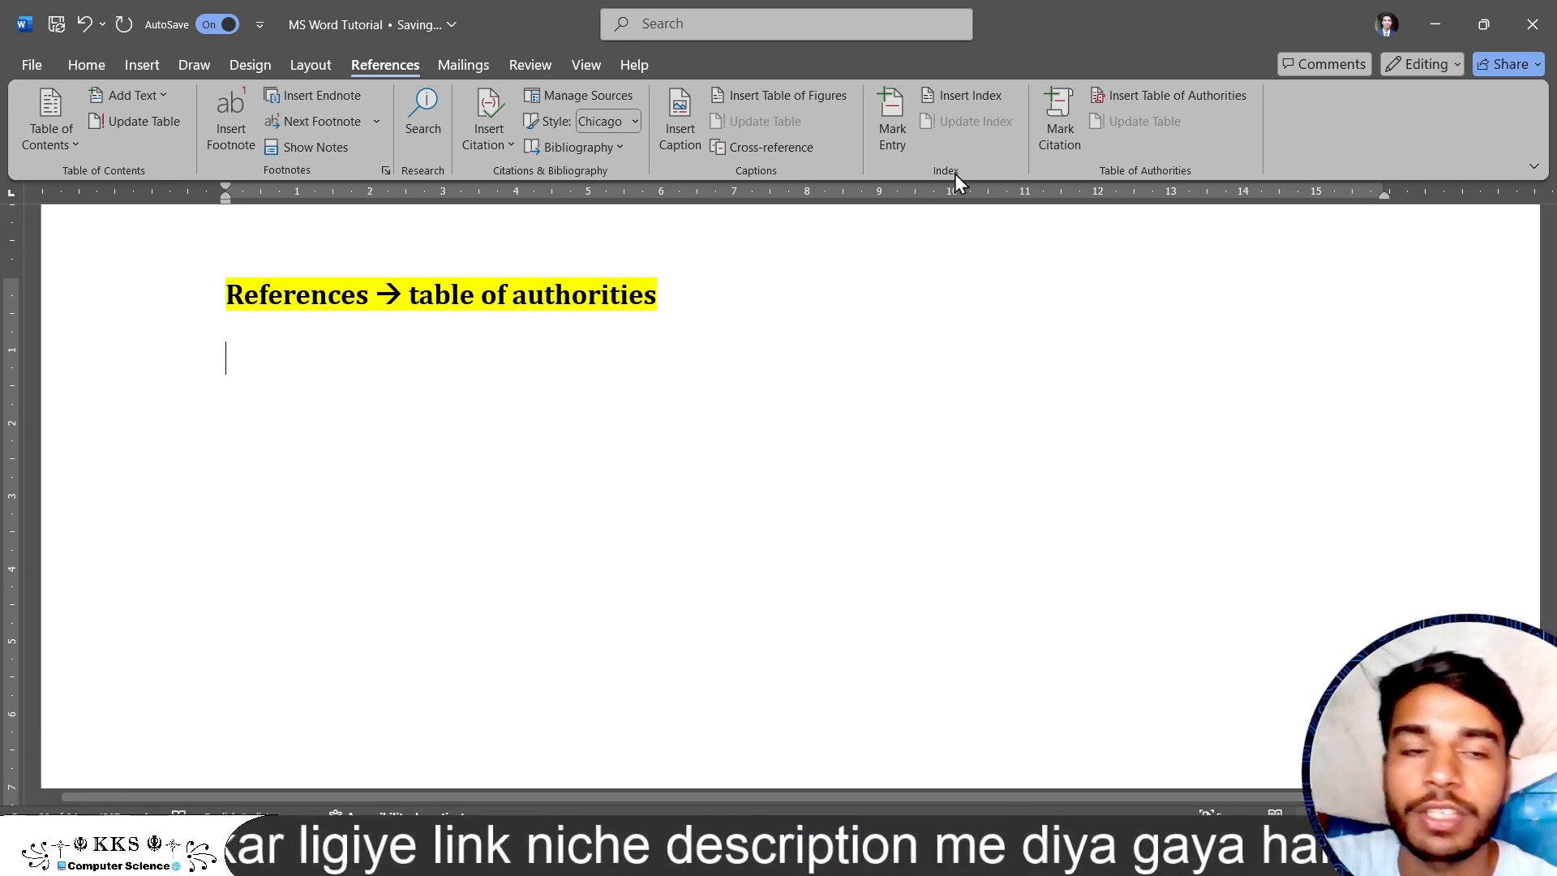
{"action": "left_click", "coordinate": [1064, 116]}
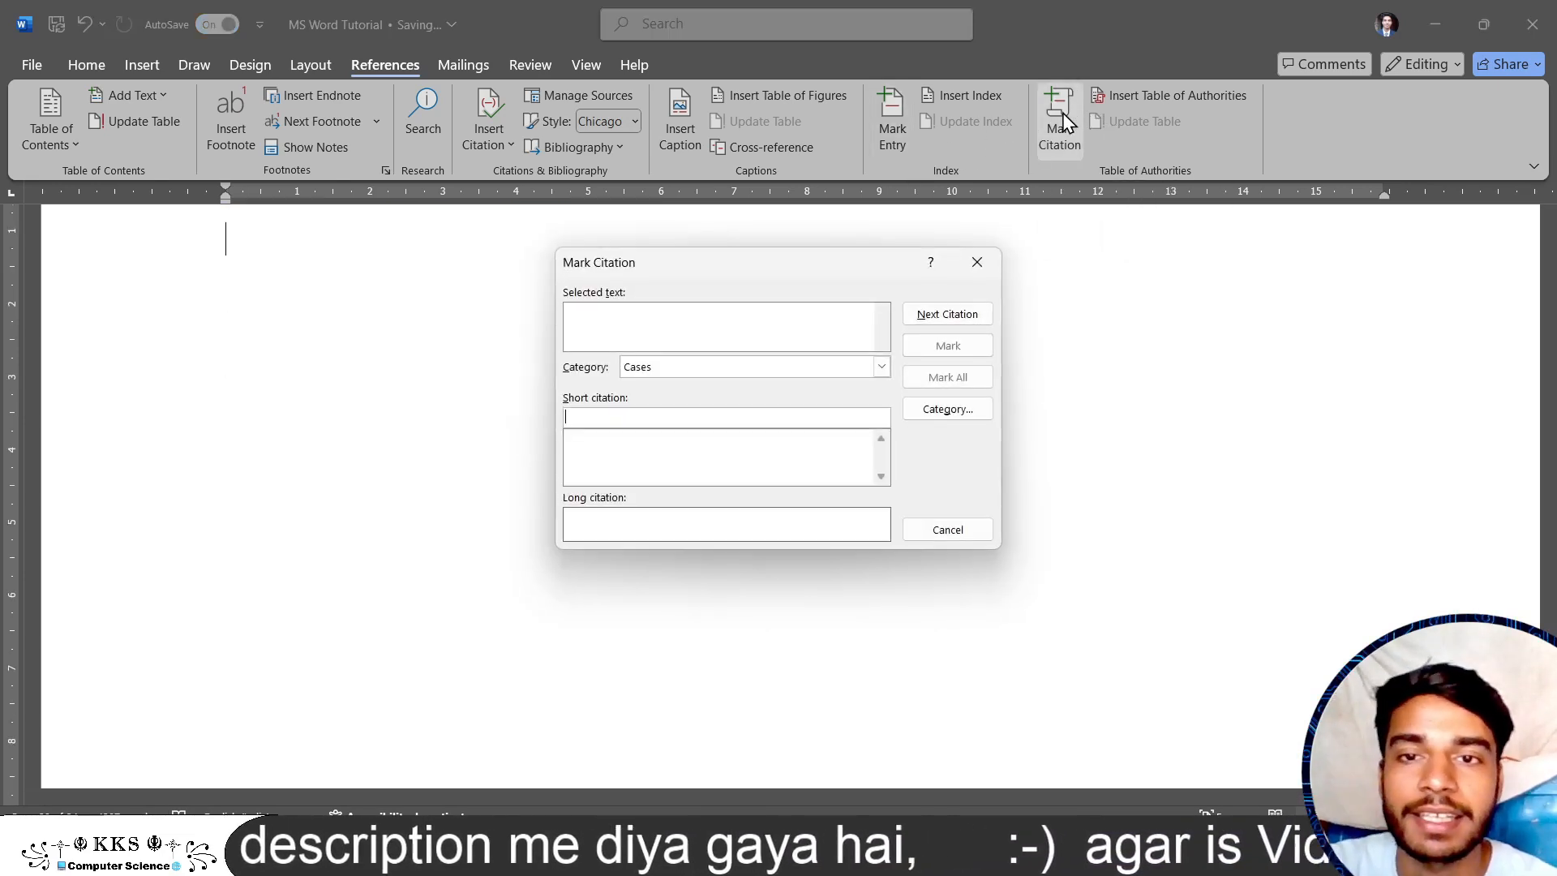
{"action": "left_click", "coordinate": [974, 262]}
{"action": "scroll", "coordinate": [359, 244], "scroll_direction": "up", "scroll_amount": 2}
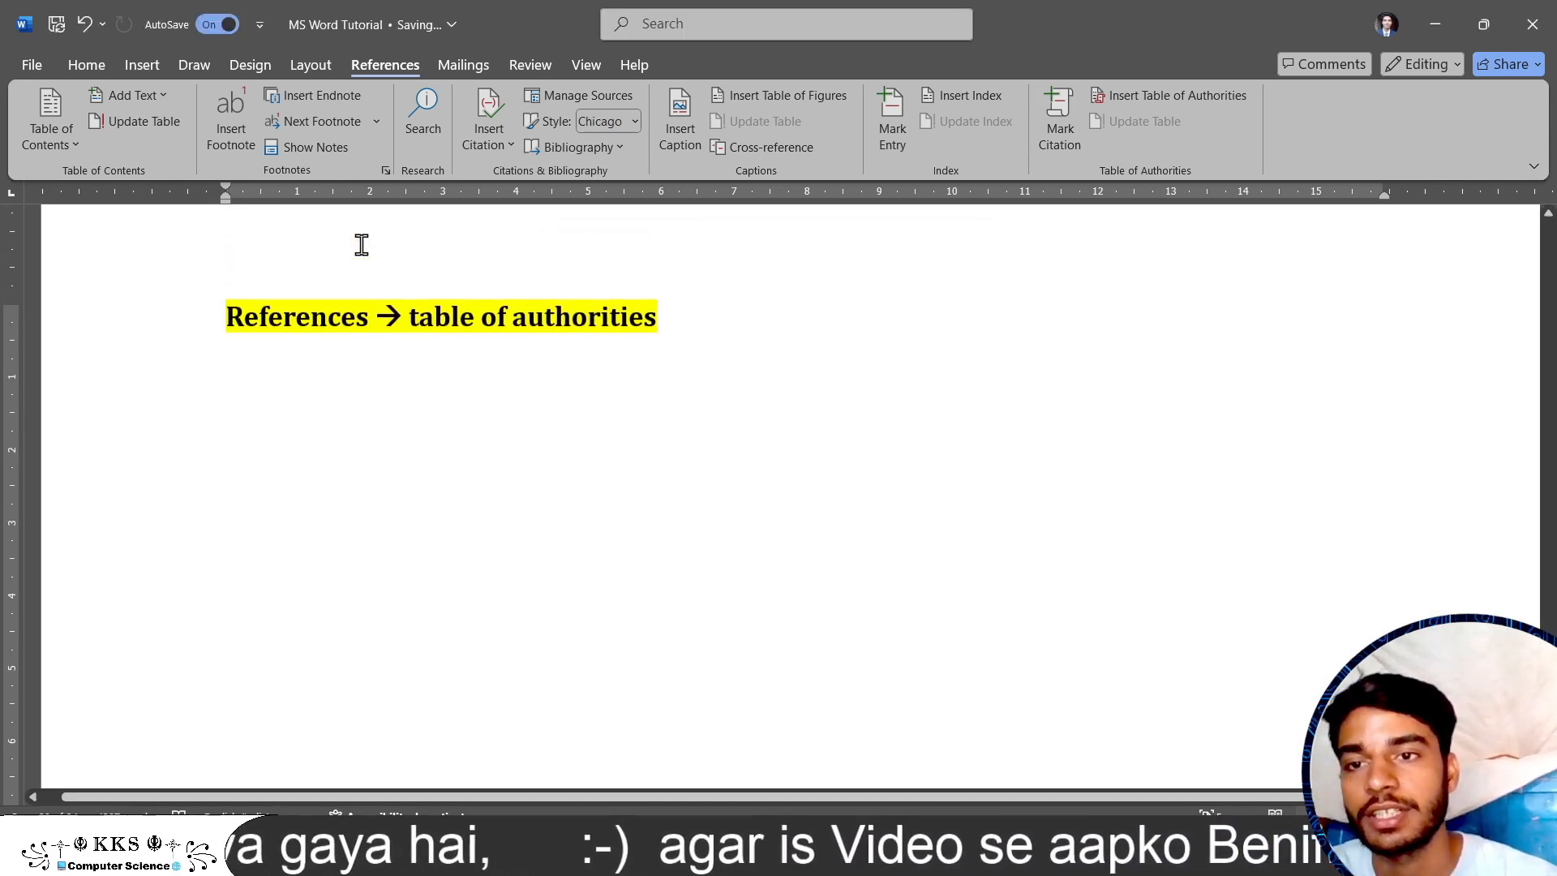
{"action": "type", "text": "=ra"}
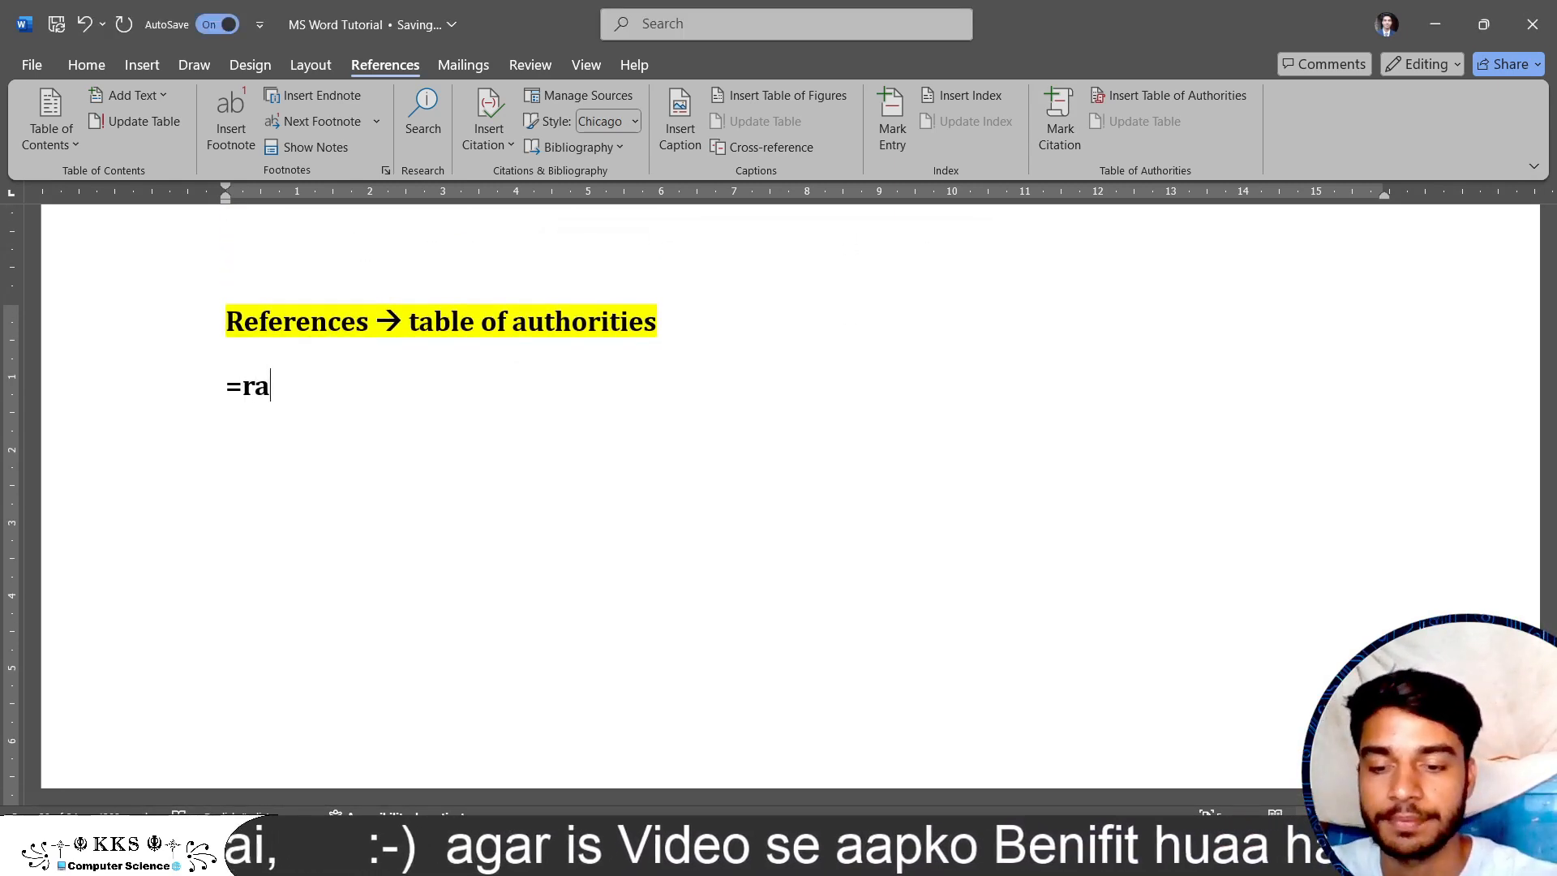
{"action": "type", "text": "nd"}
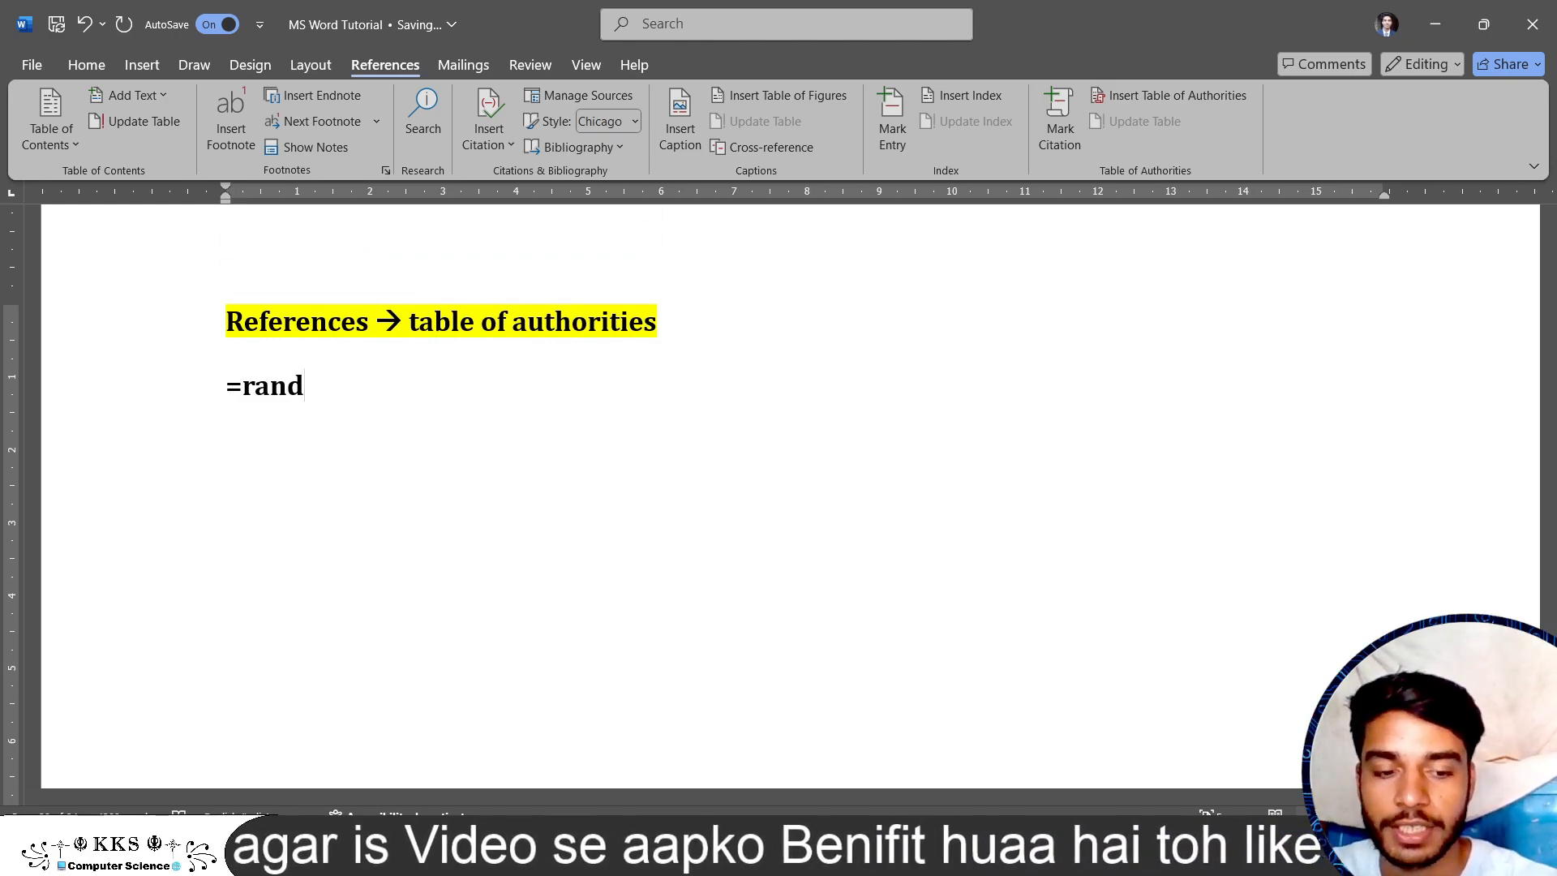
{"action": "type", "text": "()"}
{"action": "key", "text": "Return"}
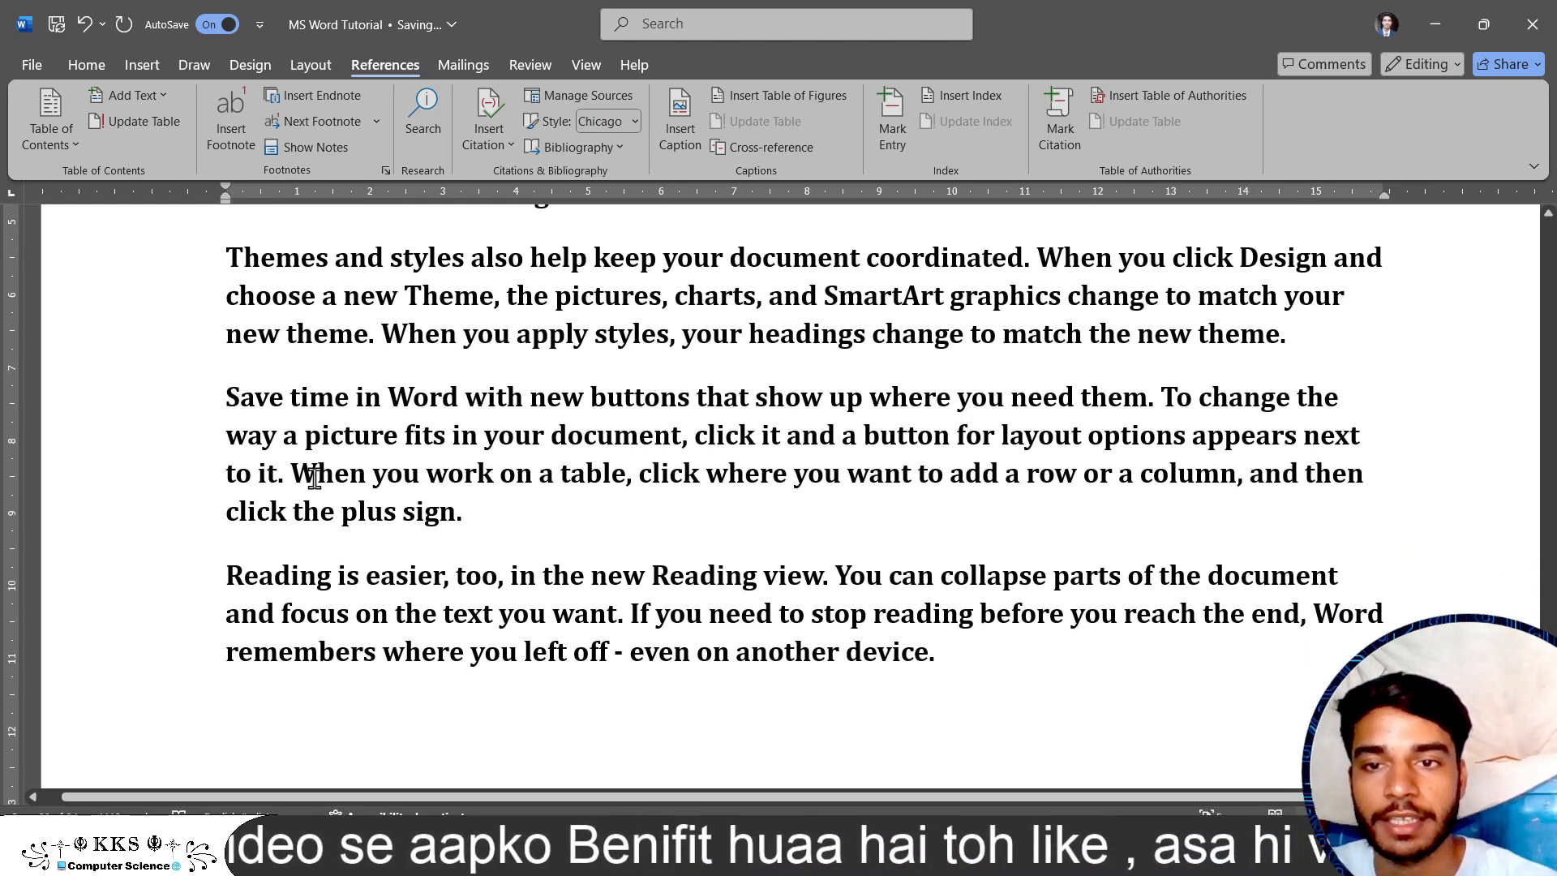
Mark the whole first sample paragraph, starting "Video provides a powerful way", as a citation in the Cases category.
{"action": "scroll", "coordinate": [553, 310], "scroll_direction": "up", "scroll_amount": 7}
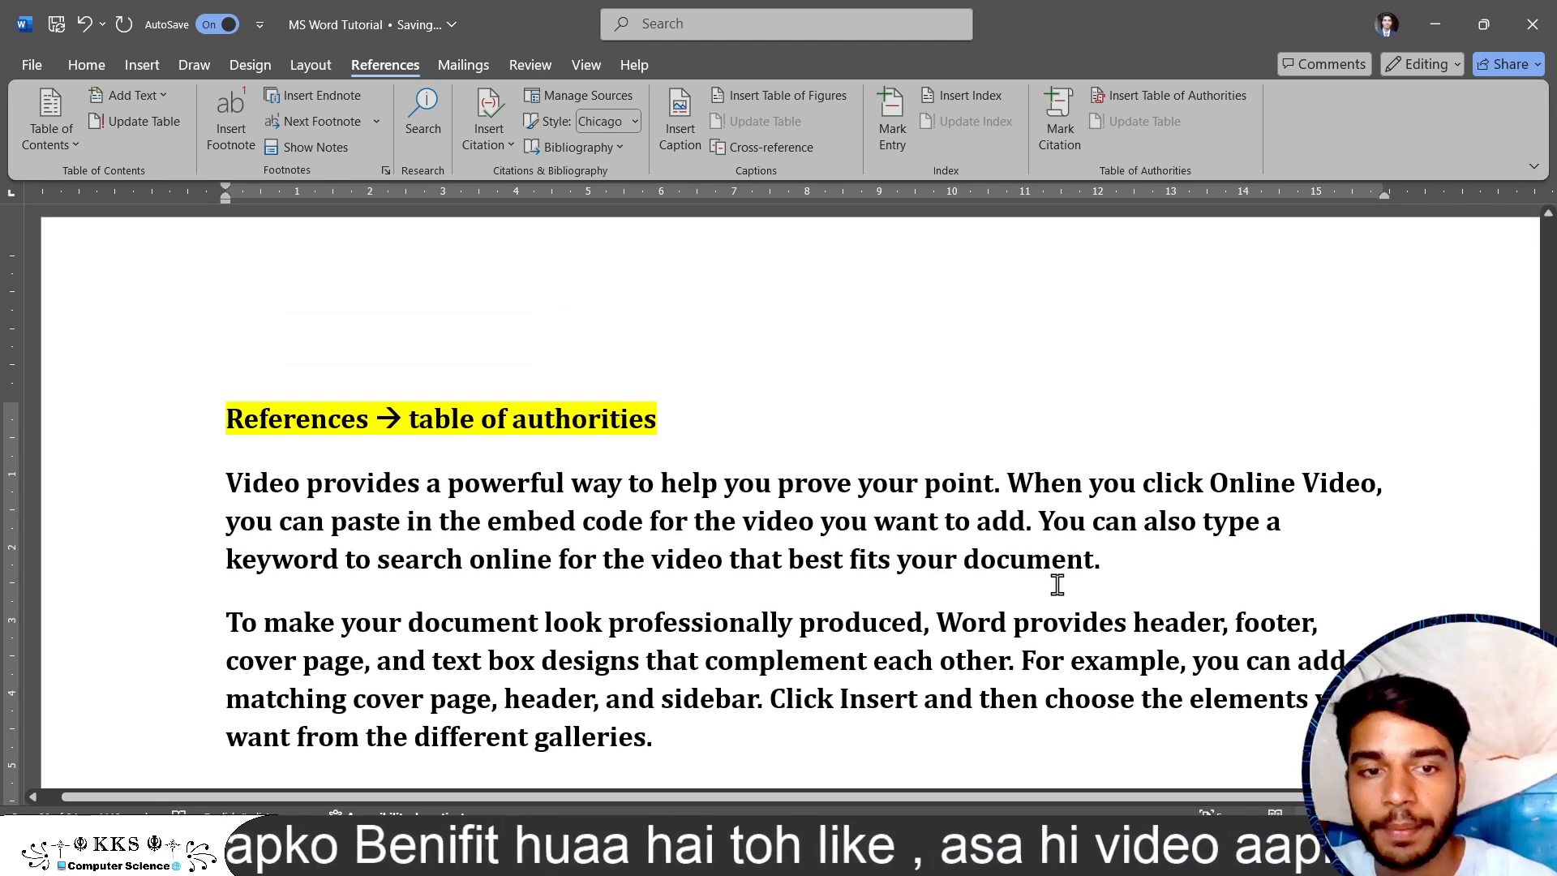
{"action": "left_click_drag", "start_coordinate": [1127, 560], "coordinate": [250, 485]}
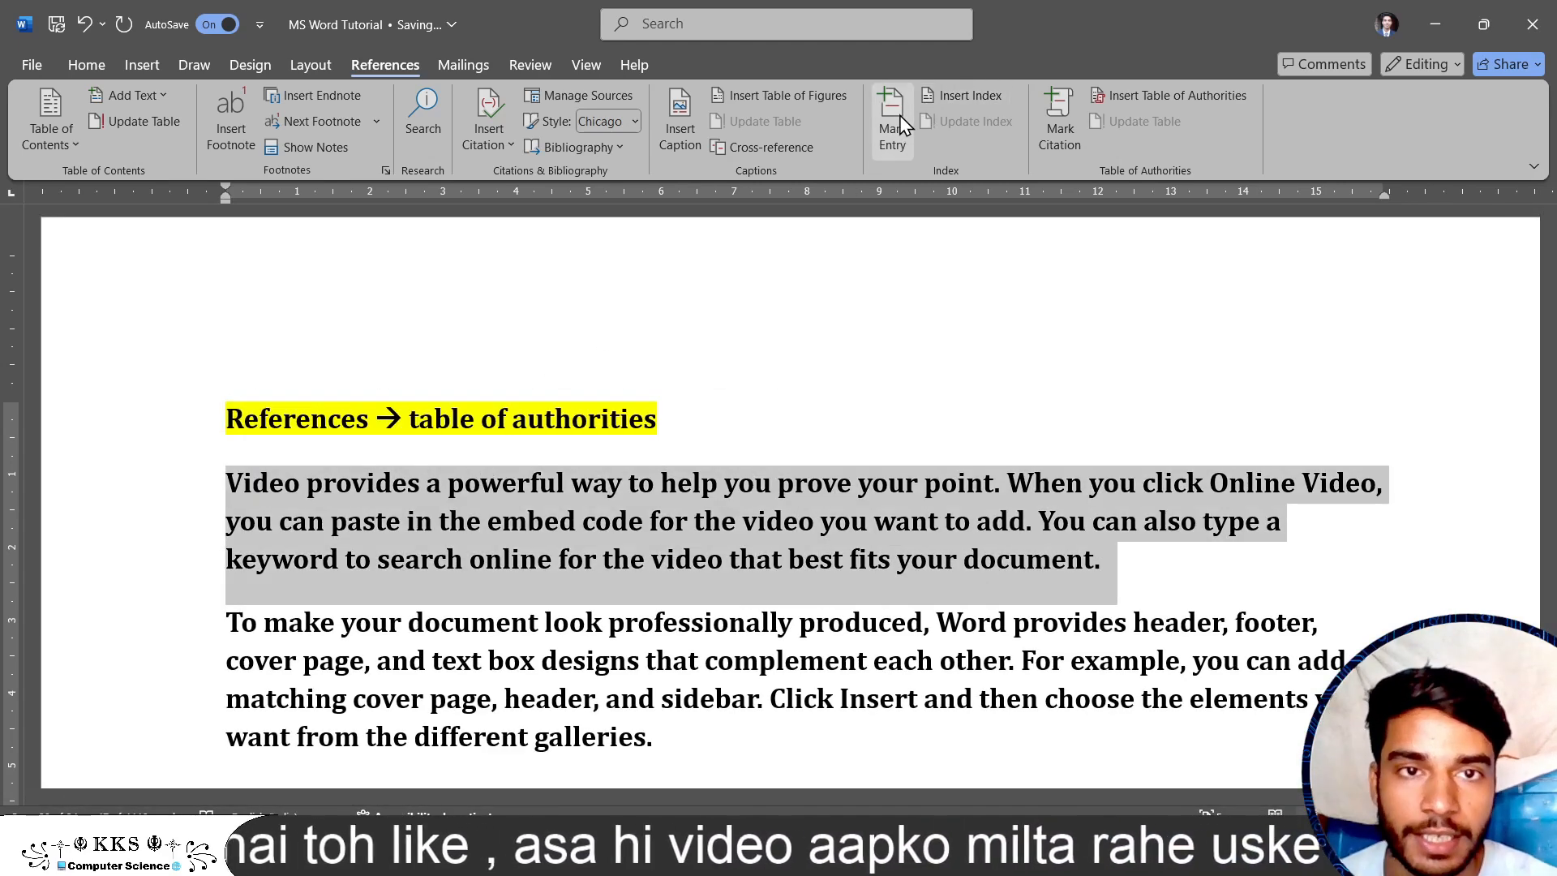
{"action": "left_click", "coordinate": [1046, 105]}
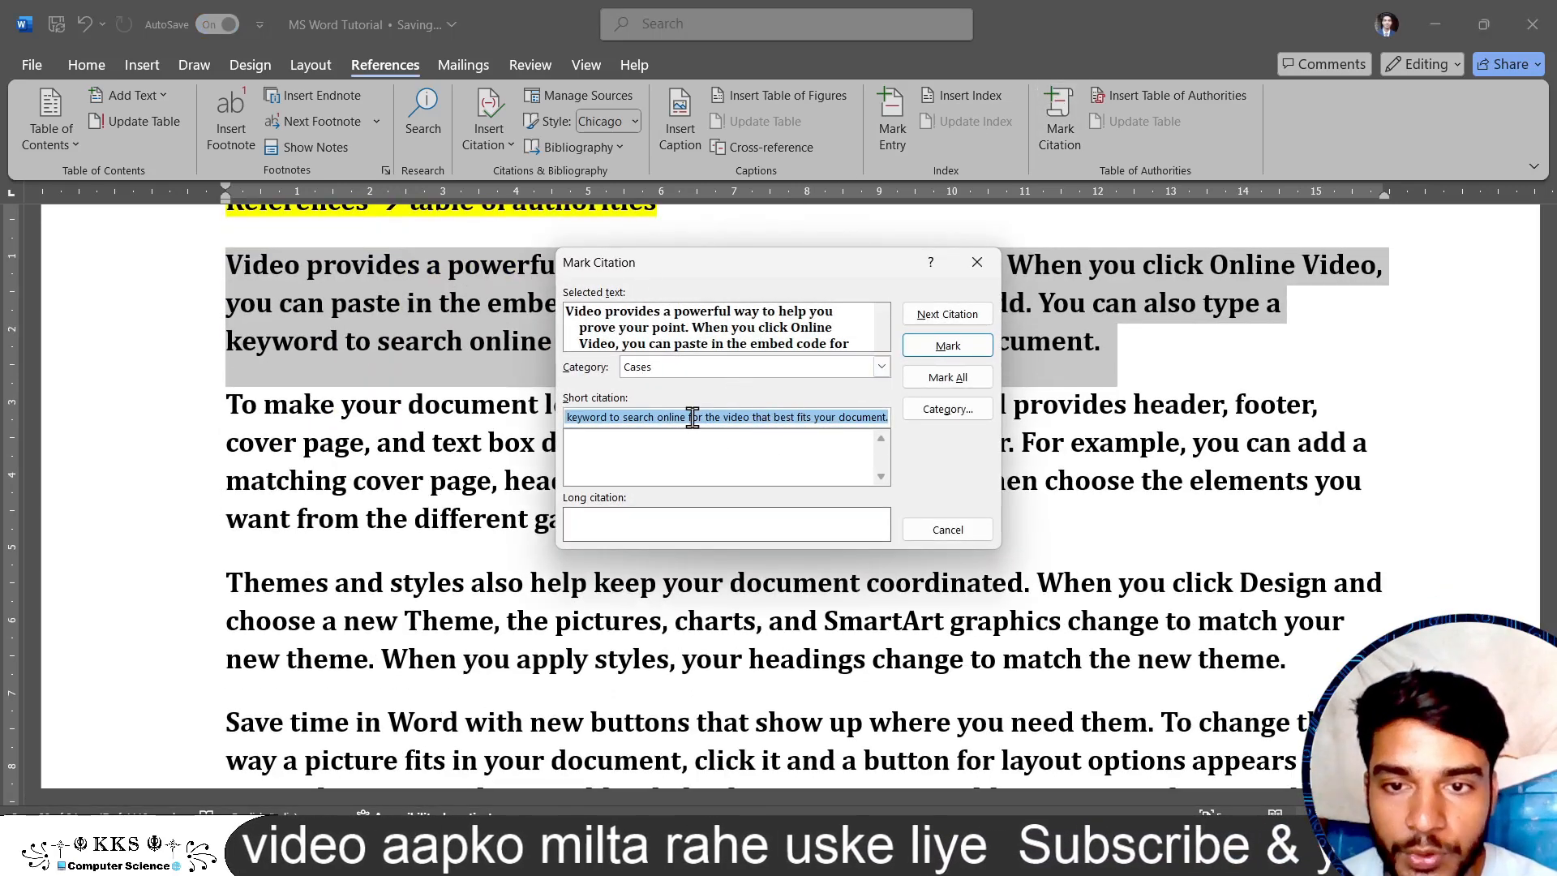
{"action": "left_click", "coordinate": [948, 345]}
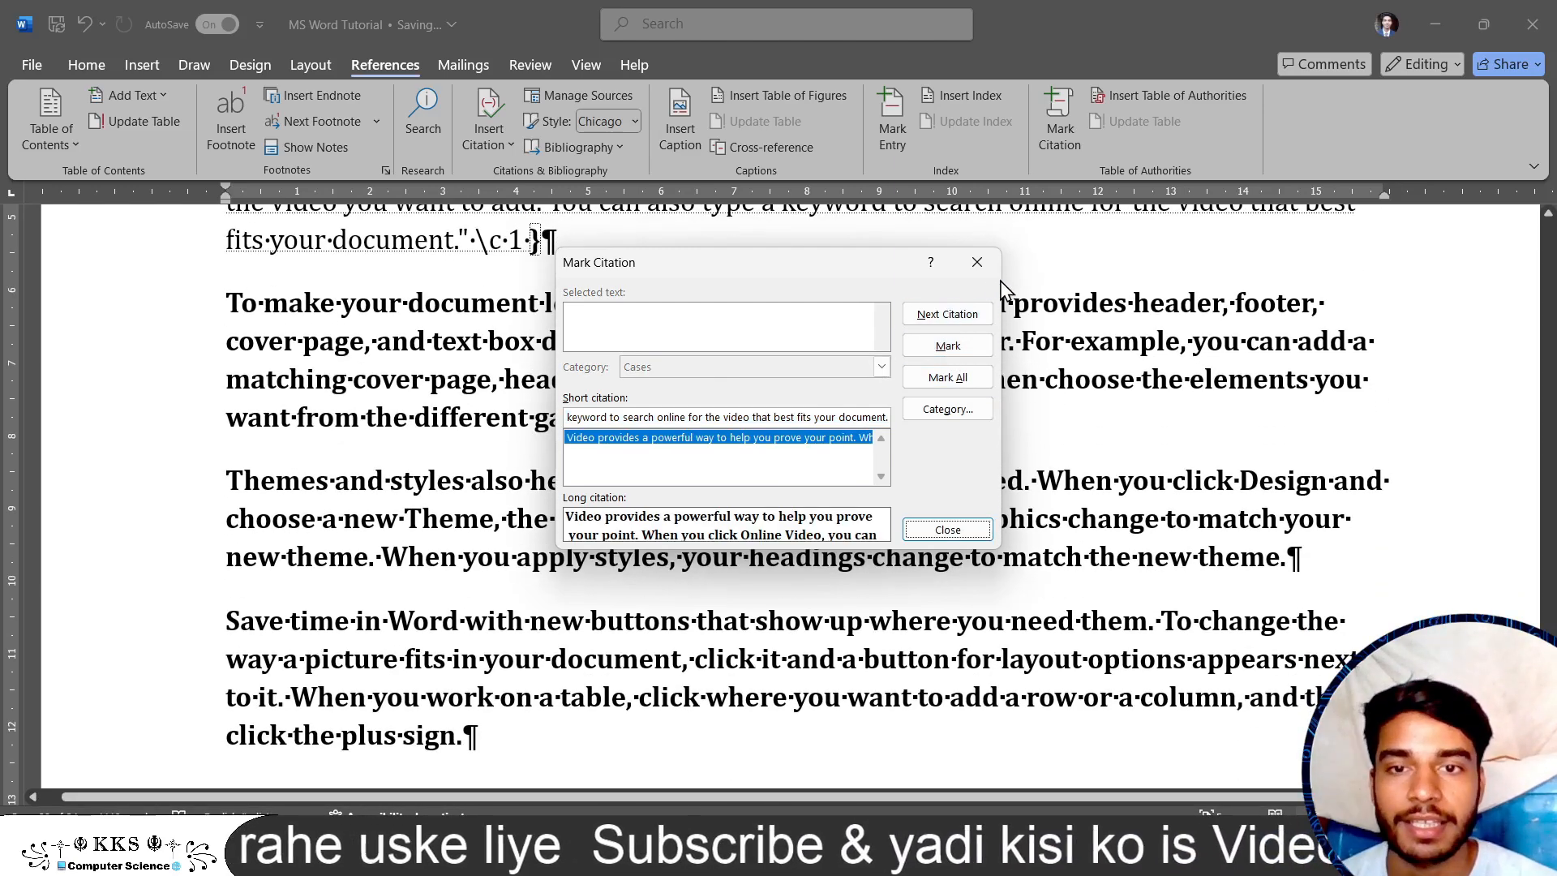
{"action": "left_click", "coordinate": [977, 262]}
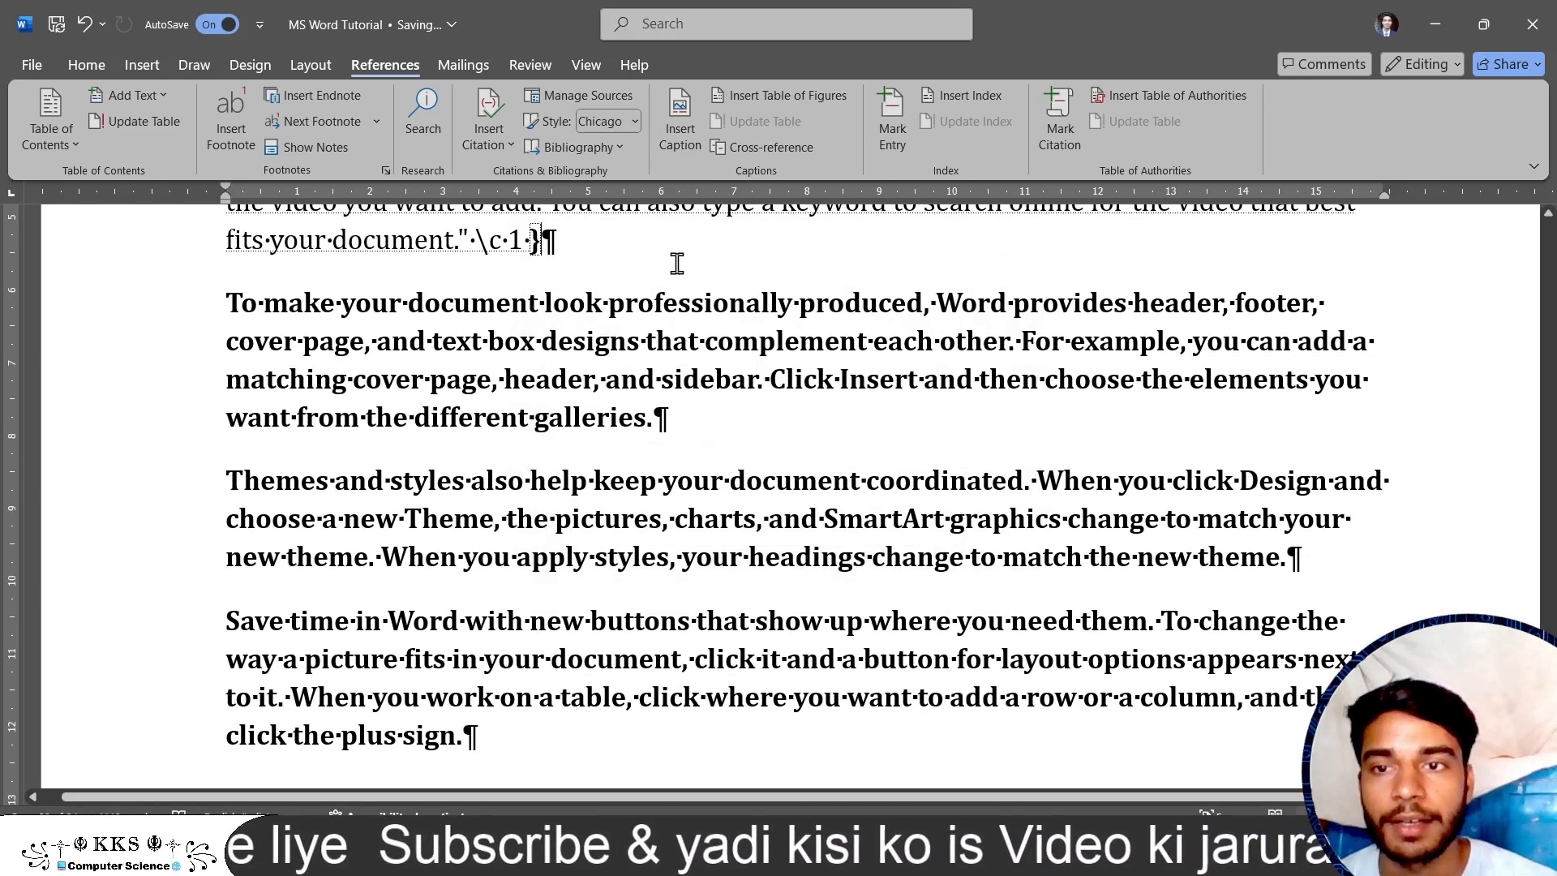
{"action": "scroll", "coordinate": [677, 262], "scroll_direction": "up", "scroll_amount": 3}
{"action": "scroll", "coordinate": [677, 262], "scroll_direction": "up", "scroll_amount": 3}
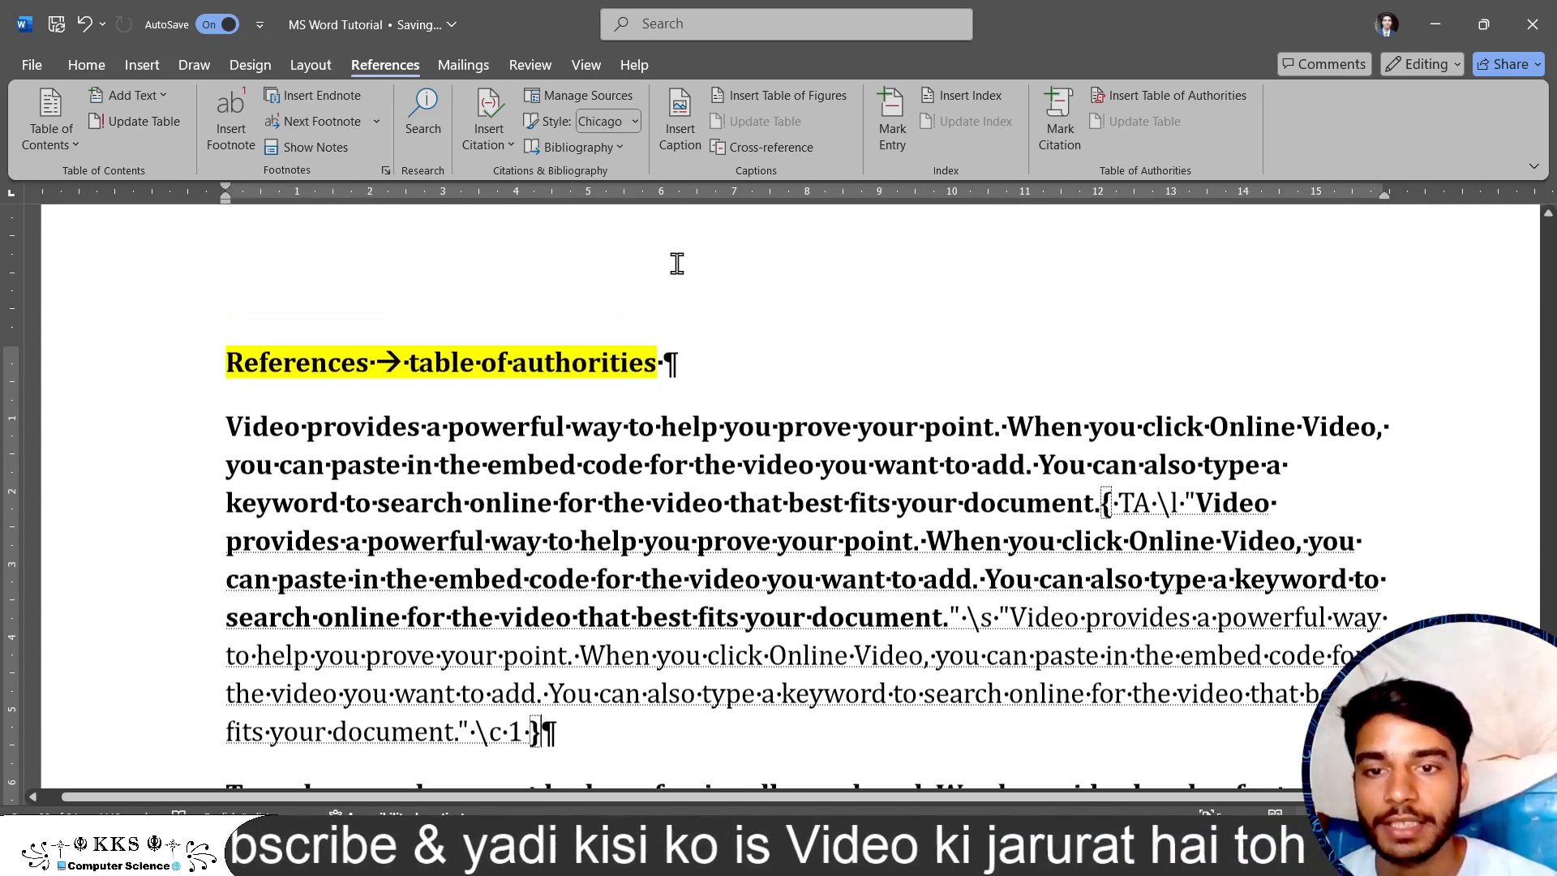
{"action": "scroll", "coordinate": [811, 406], "scroll_direction": "down", "scroll_amount": 2}
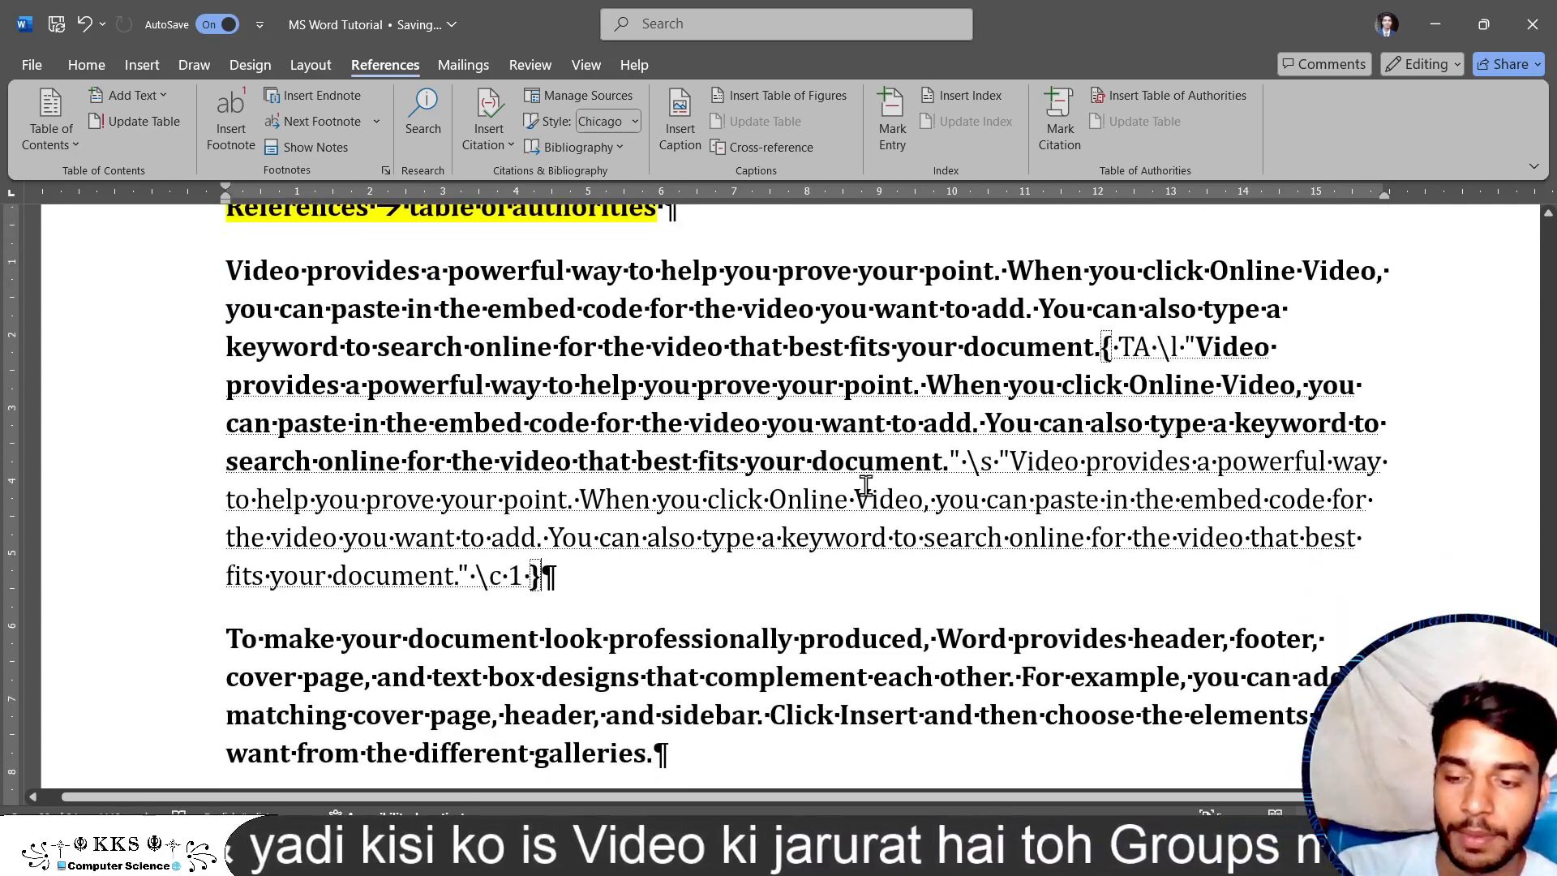
Undo the citation marking and regenerate the =rand() sample paragraphs below the "References → table of authorities" heading.
{"action": "key", "text": "ctrl+z"}
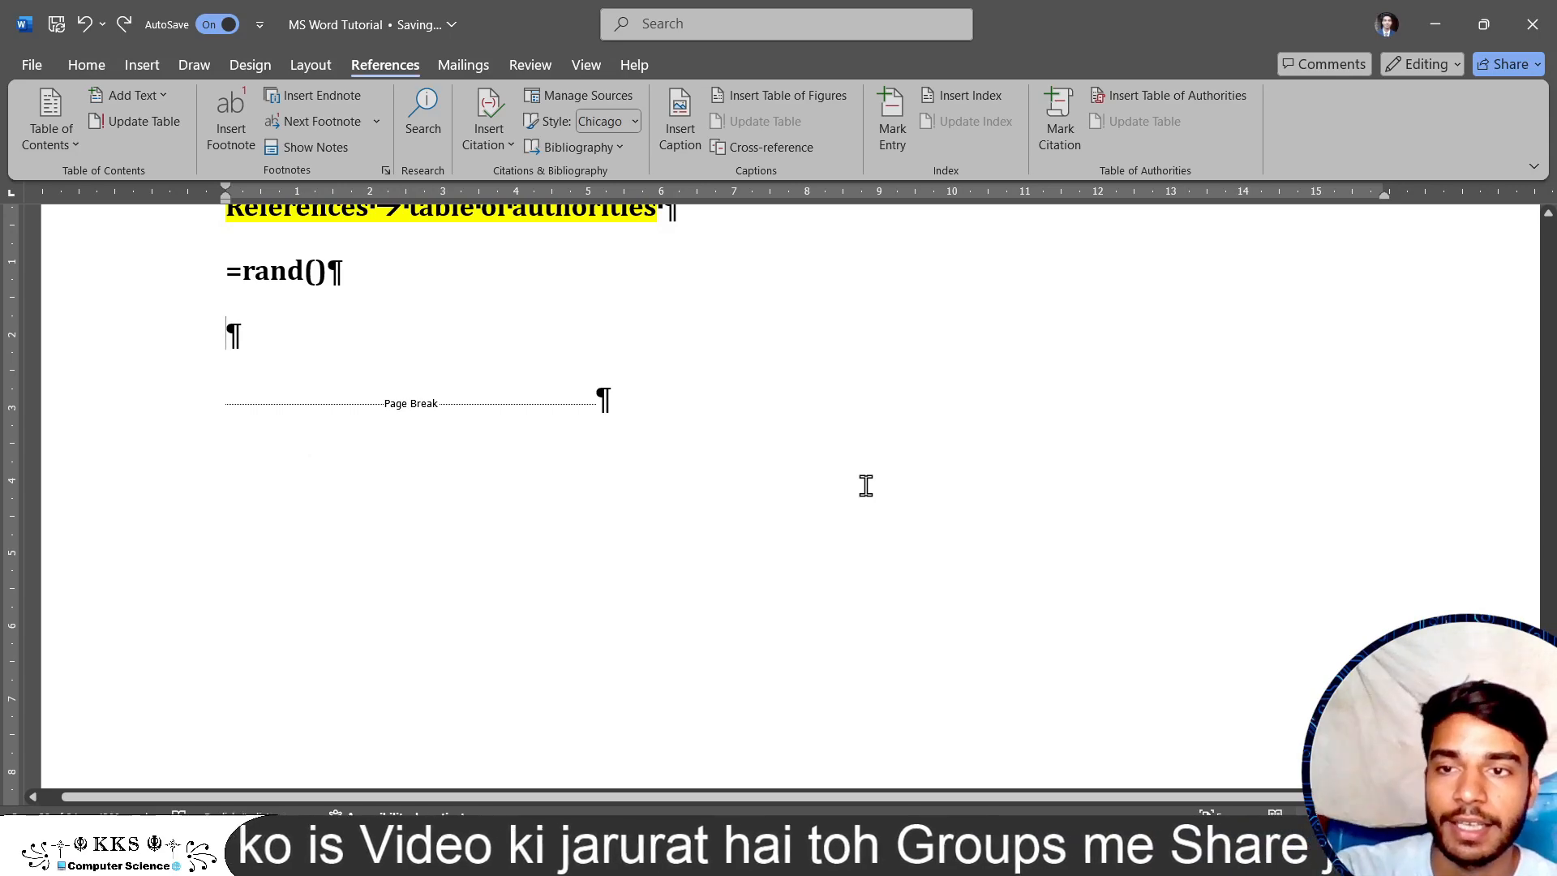
{"action": "key", "text": "BackSpace"}
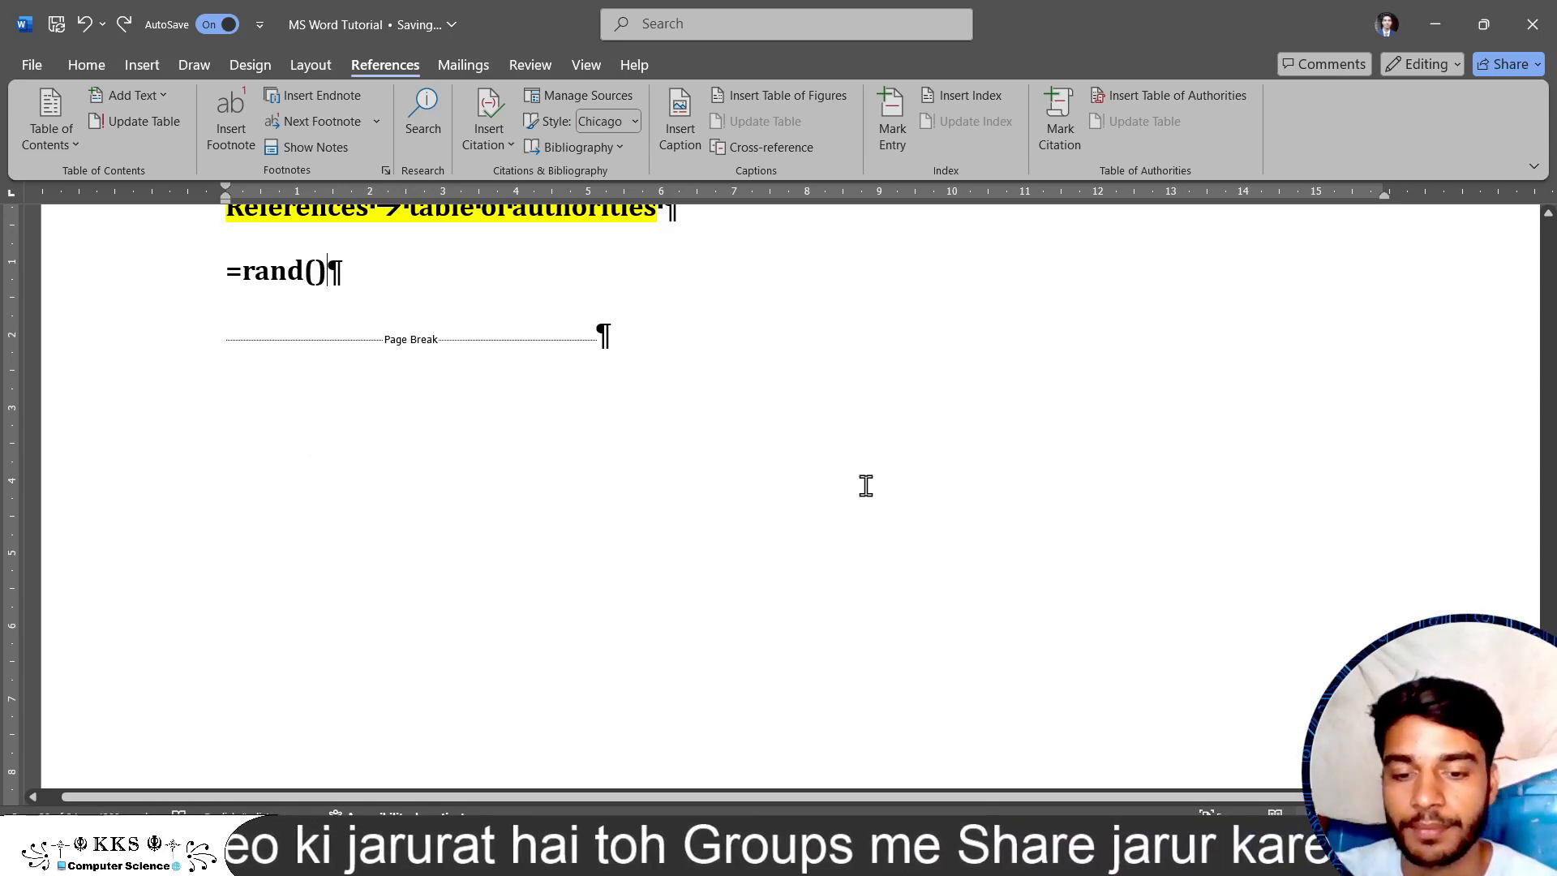
{"action": "key", "text": "Return"}
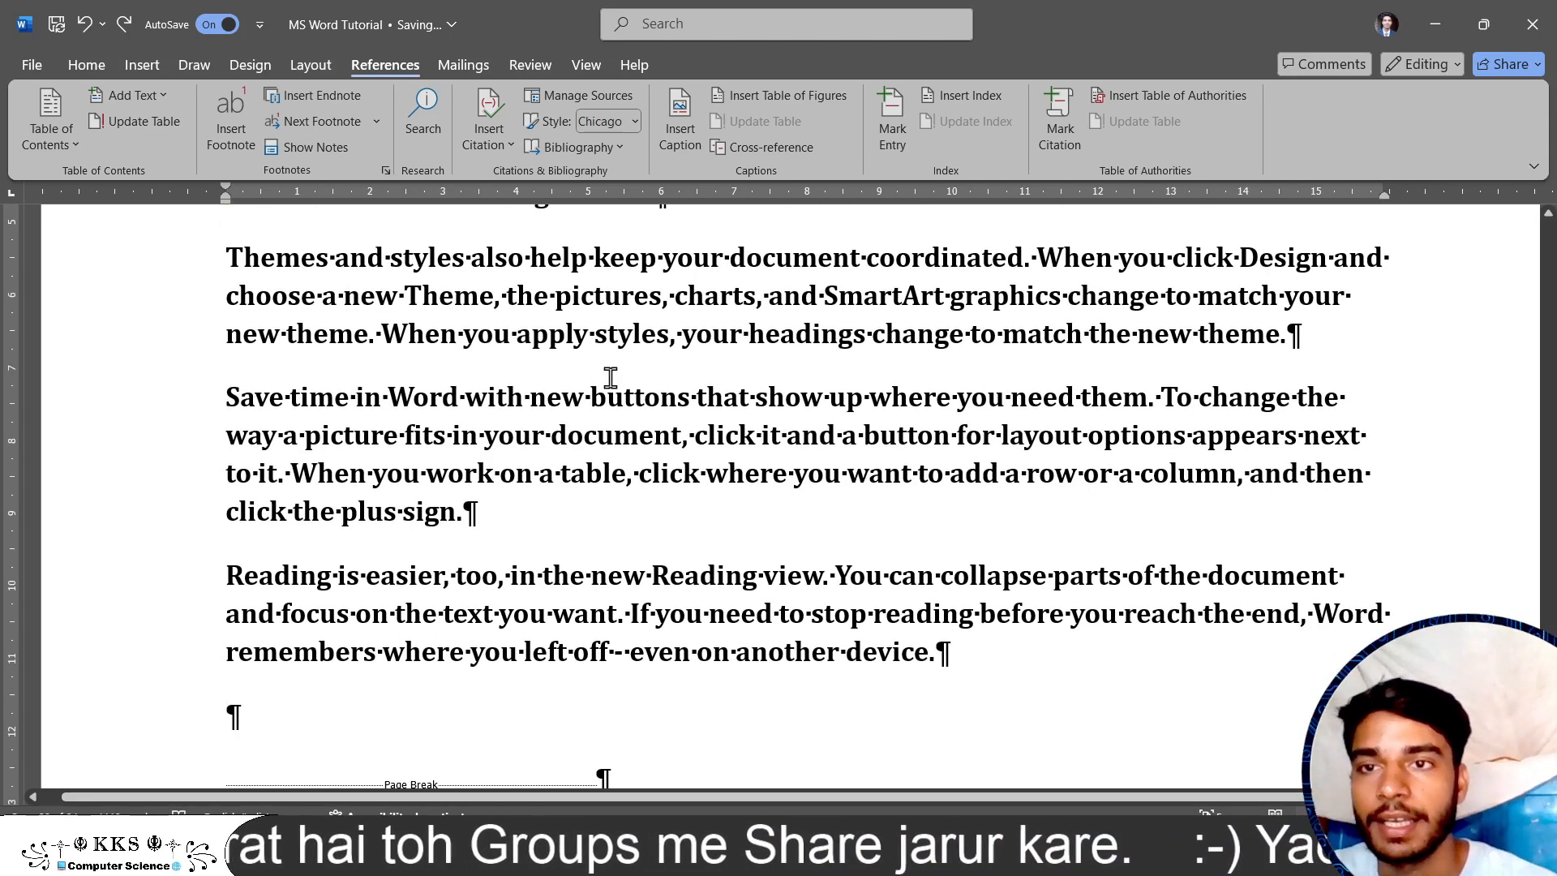
Hide the paragraph marks and other hidden formatting symbols in the document.
{"action": "left_click", "coordinate": [85, 53]}
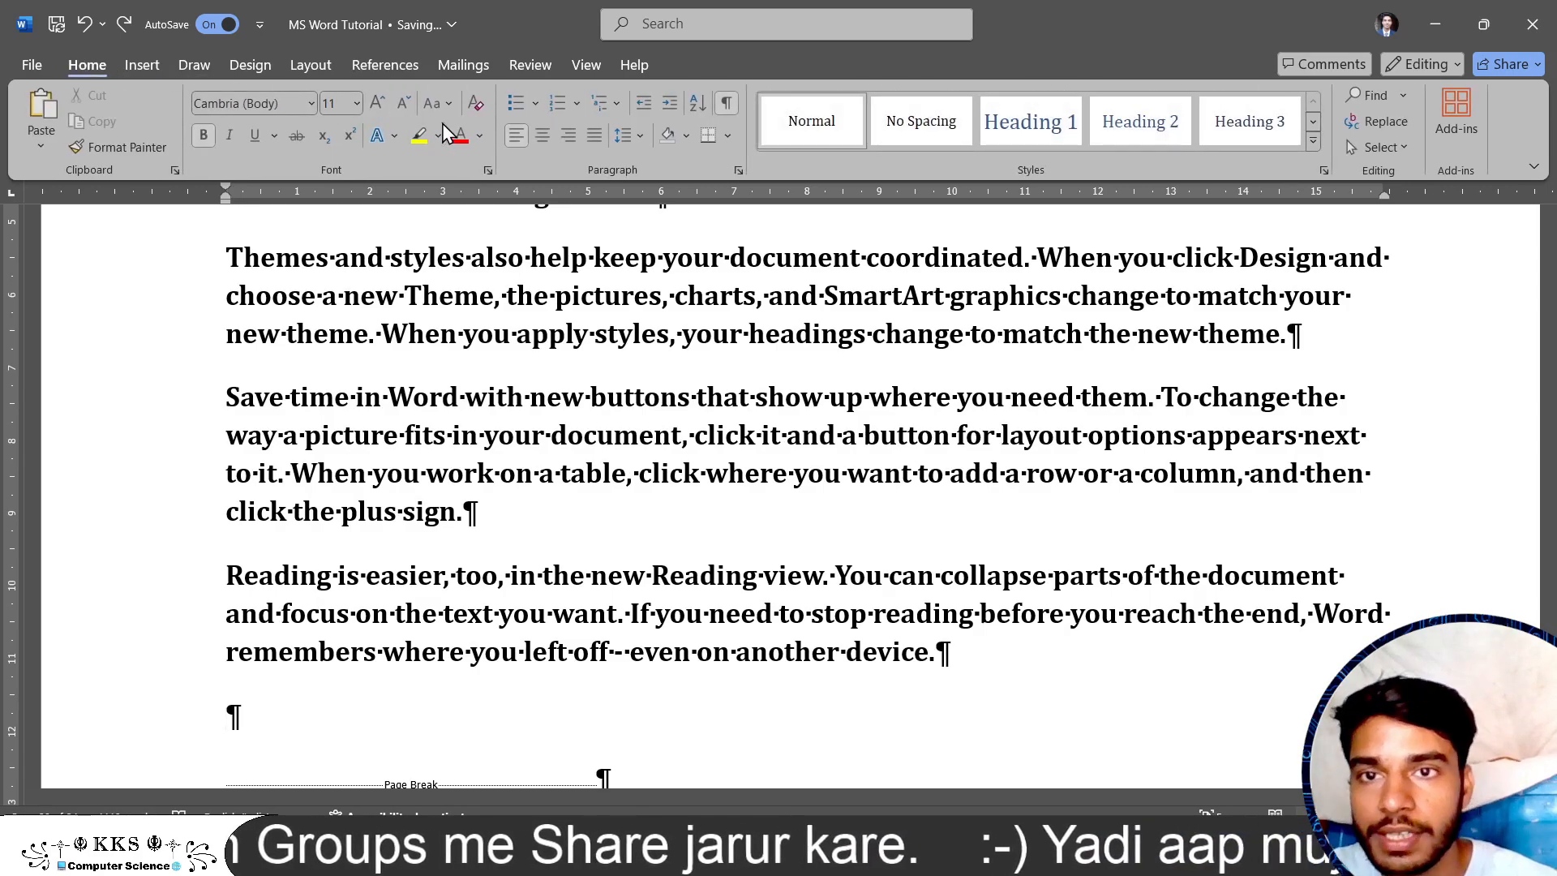
{"action": "left_click", "coordinate": [730, 103]}
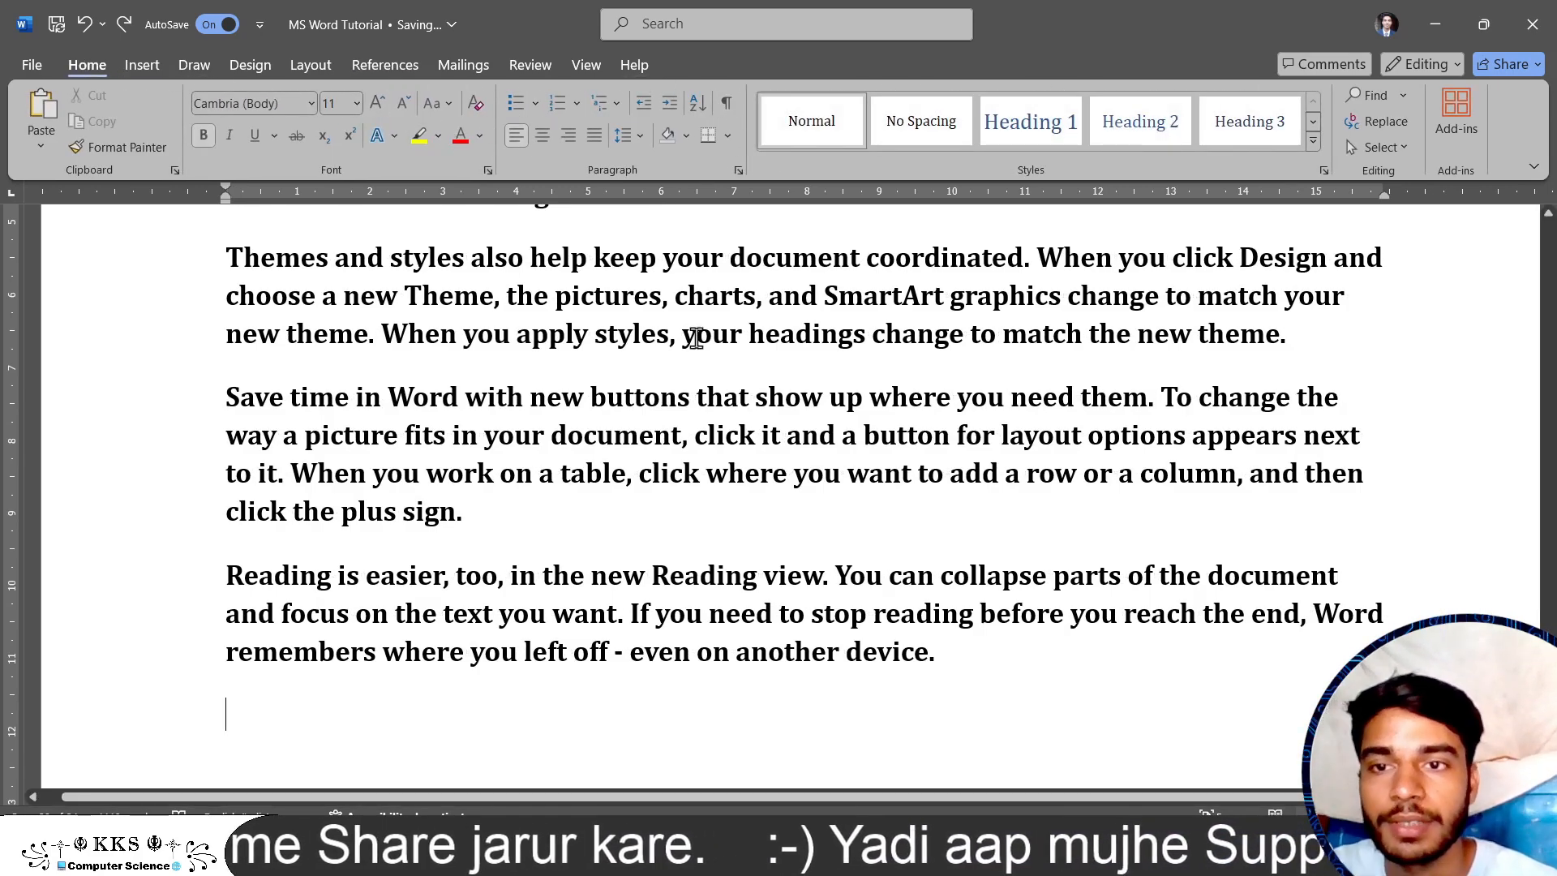
Look through the categories available for marking a citation, without marking any text.
{"action": "scroll", "coordinate": [696, 334], "scroll_direction": "up", "scroll_amount": 5}
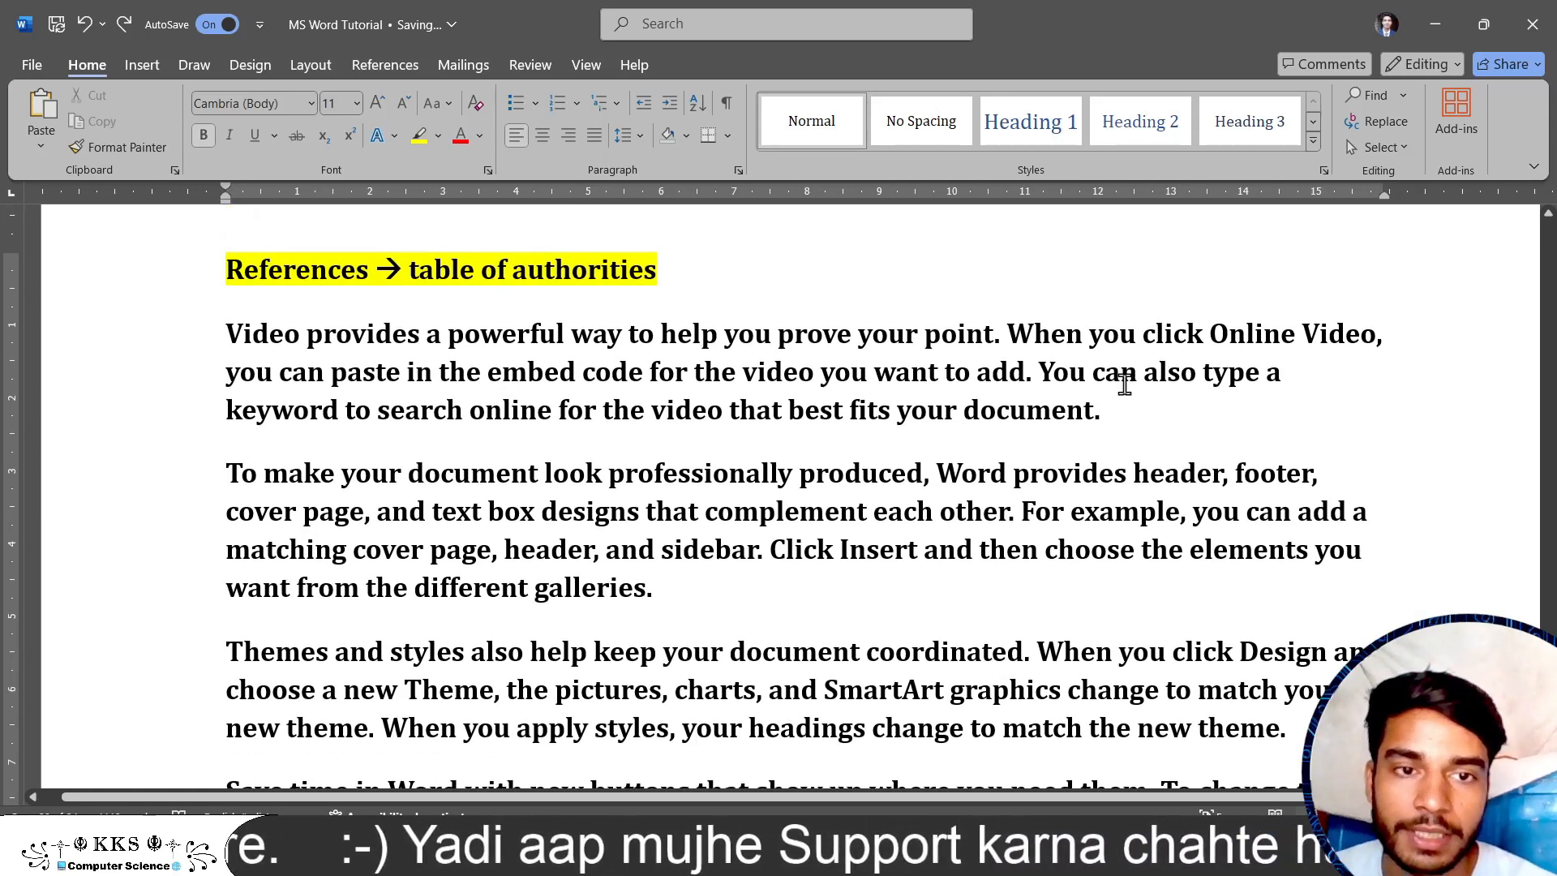
{"action": "left_click", "coordinate": [398, 63]}
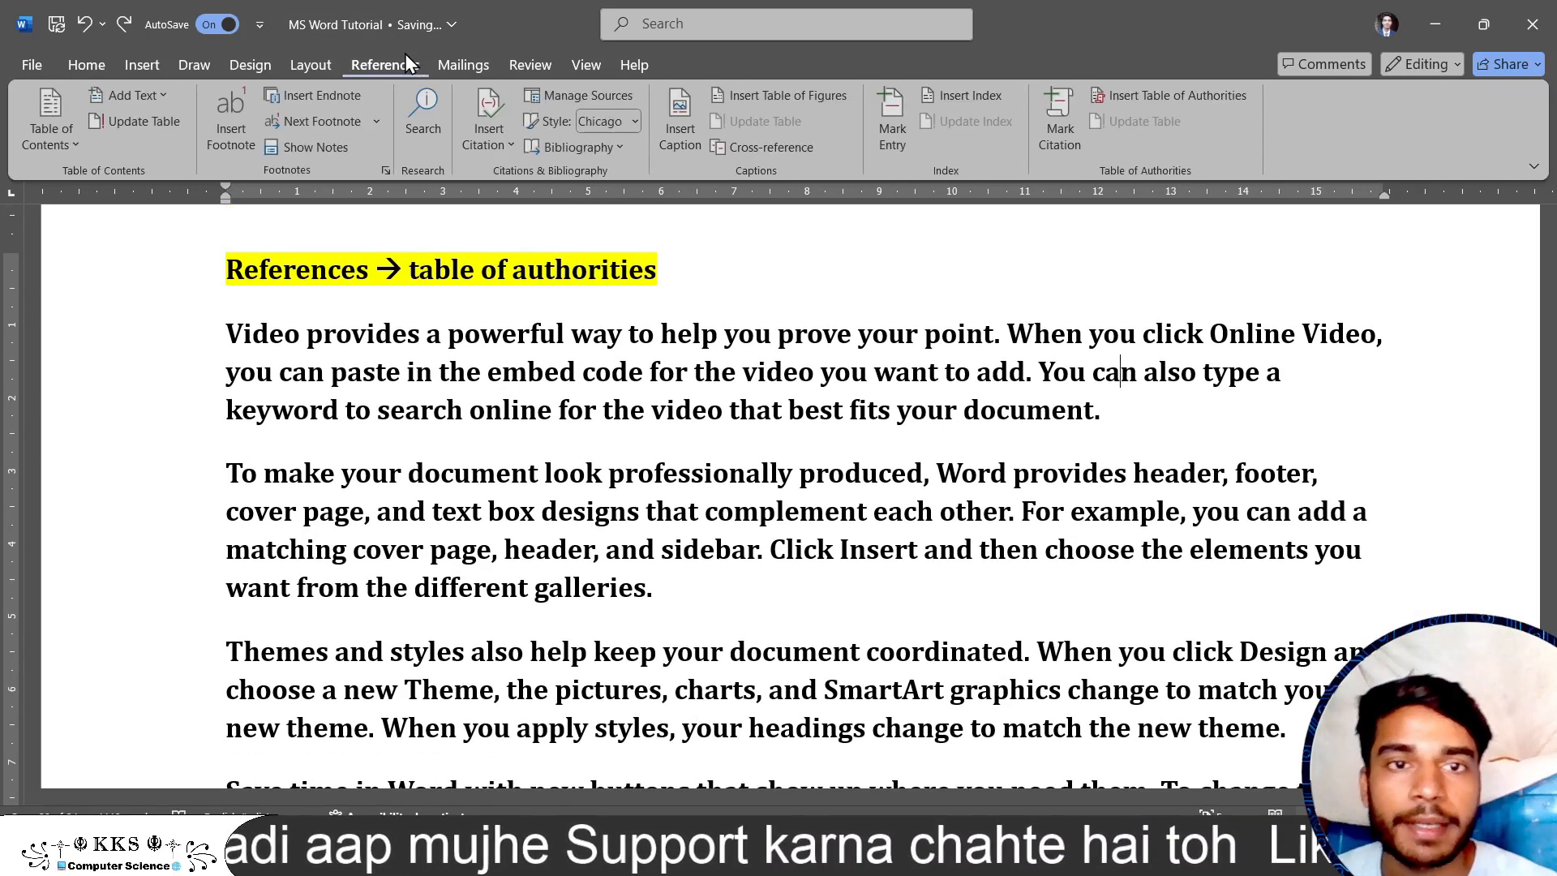
{"action": "left_click", "coordinate": [1077, 125]}
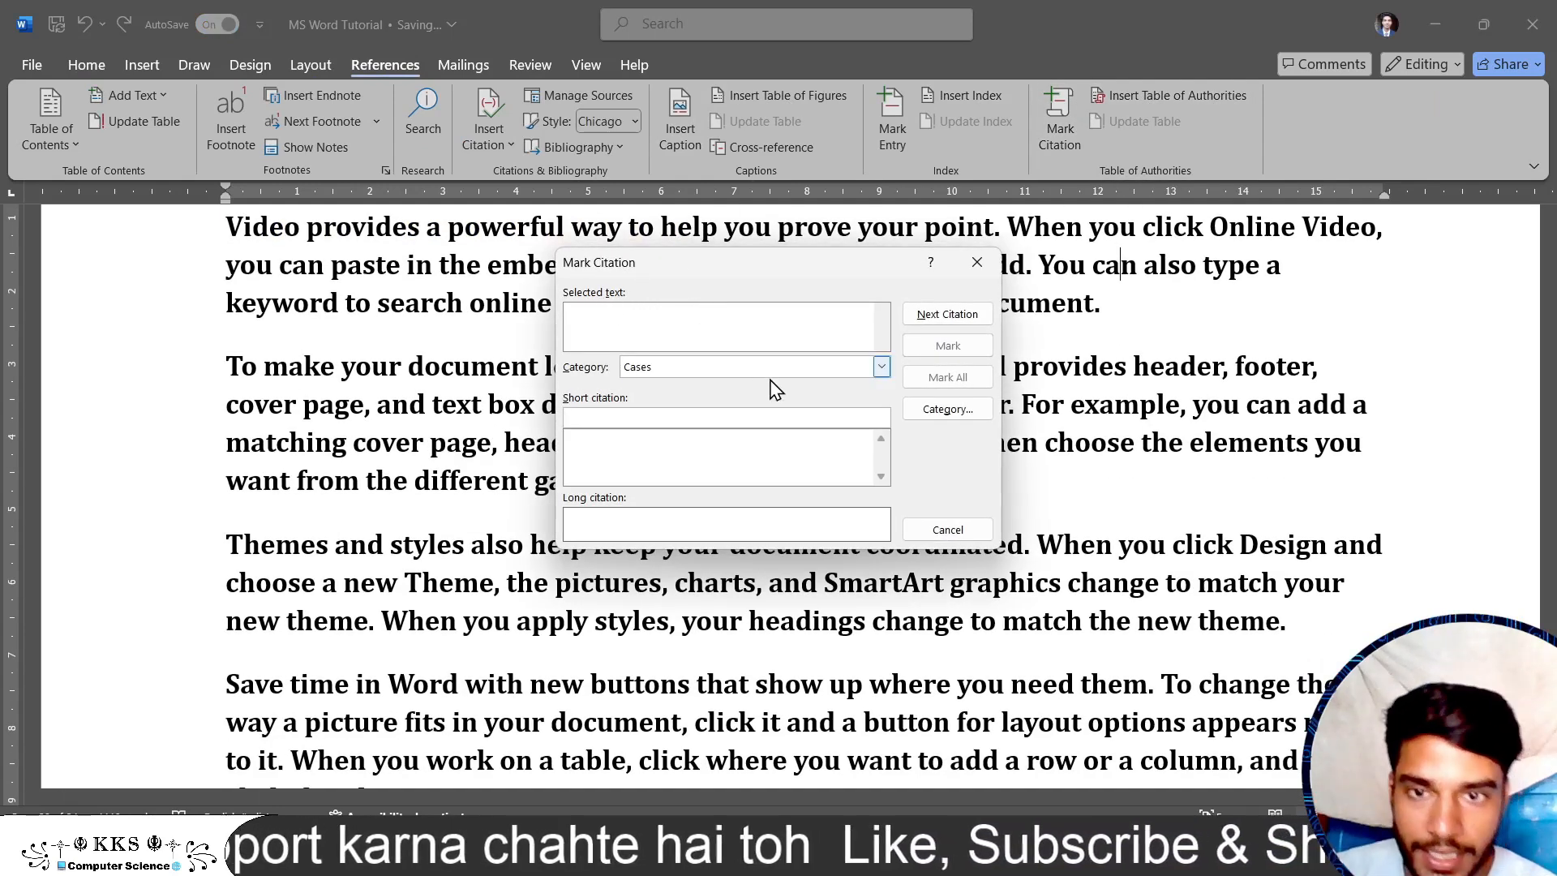
{"action": "left_click", "coordinate": [881, 367]}
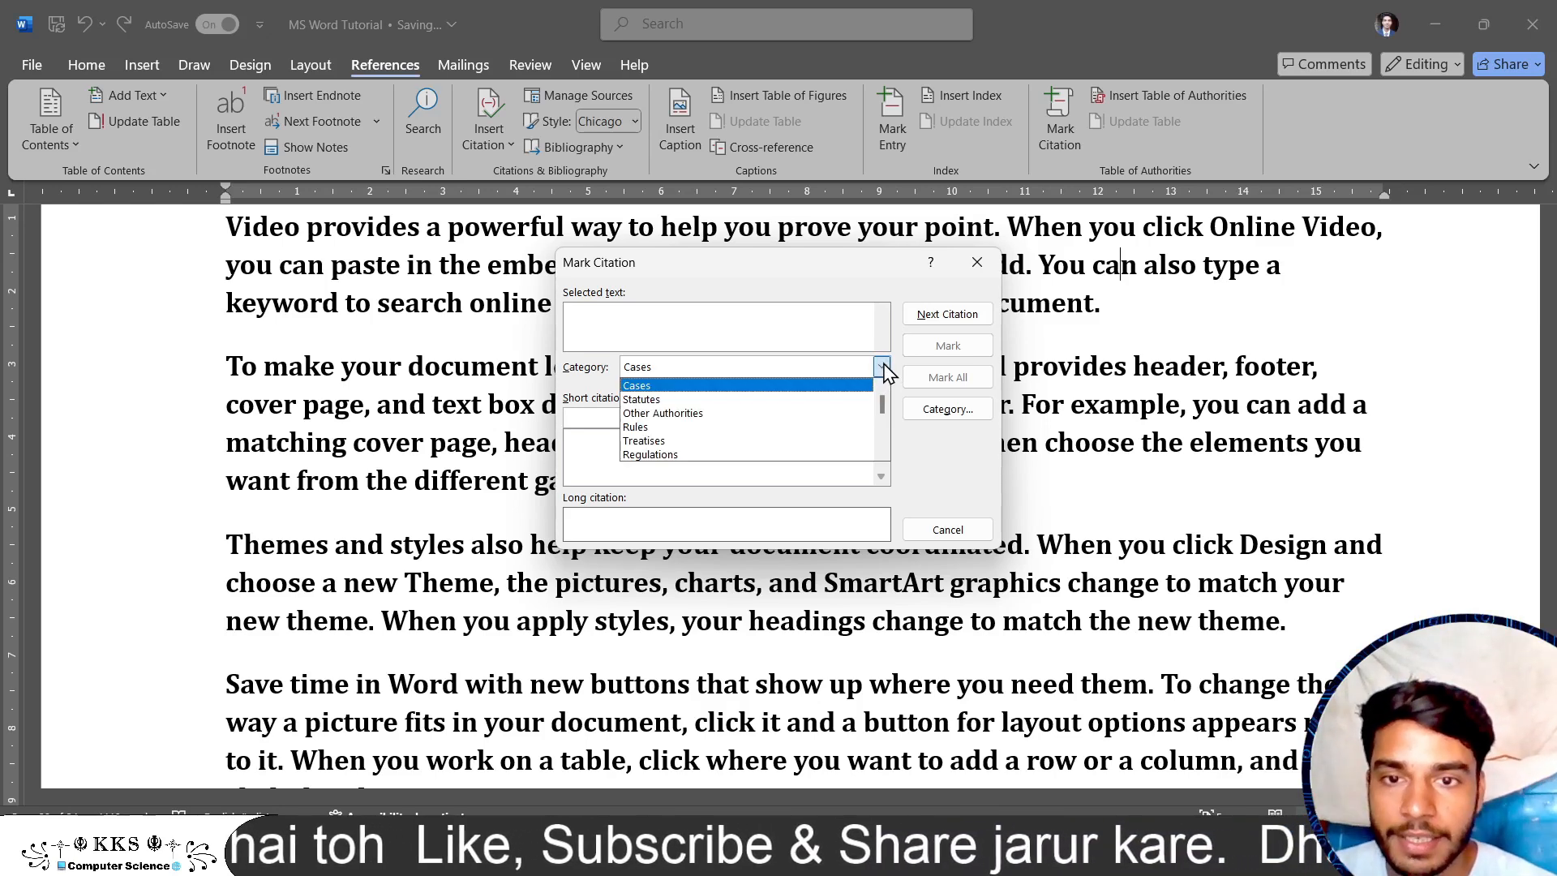
{"action": "left_click", "coordinate": [882, 368]}
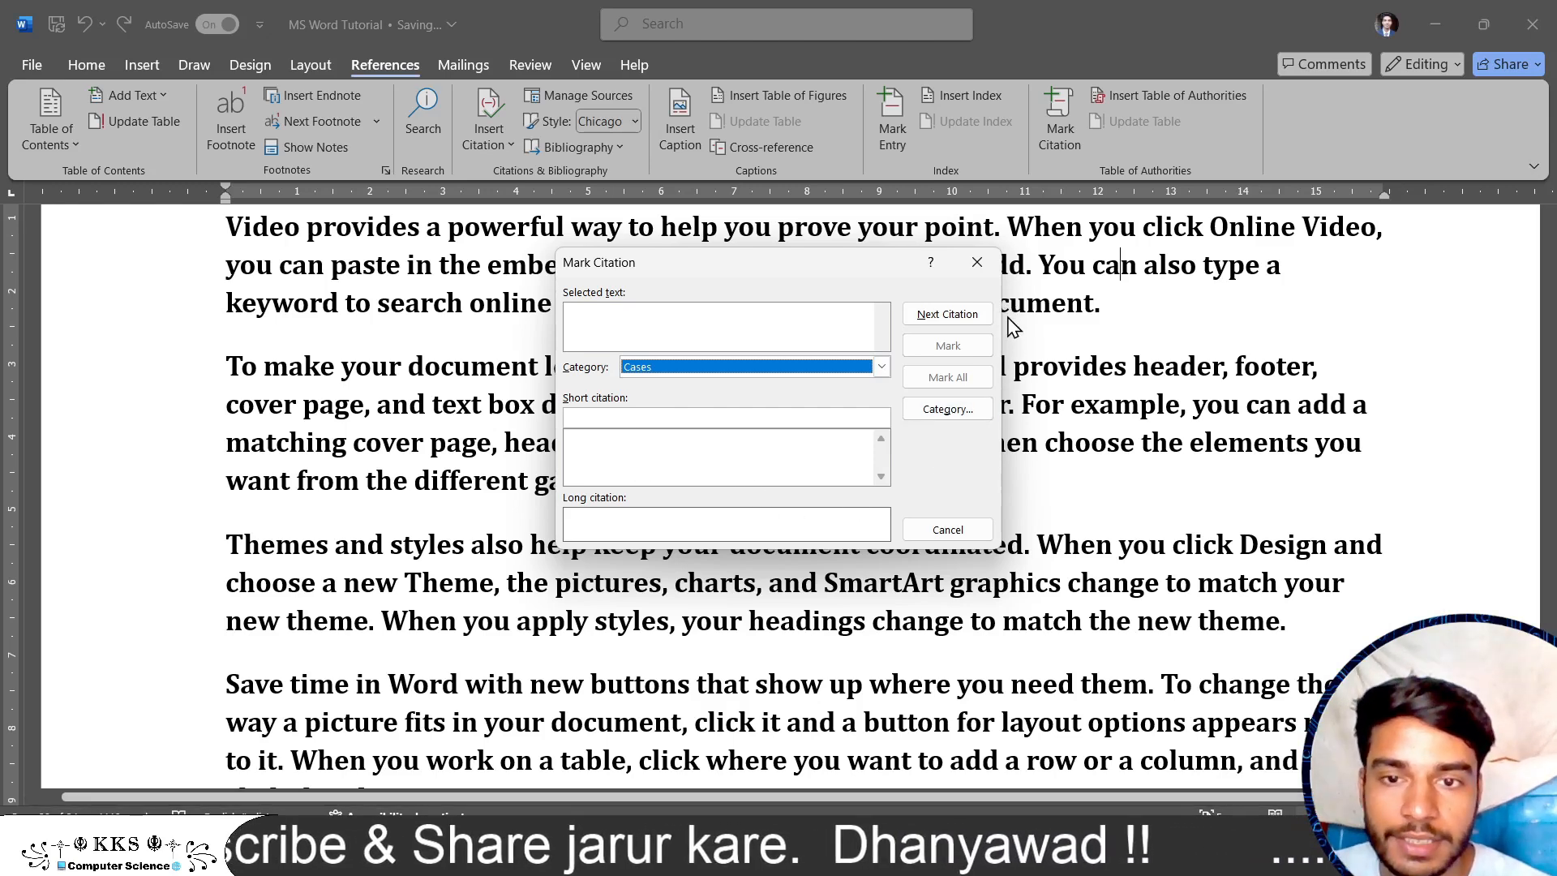
{"action": "left_click", "coordinate": [977, 262]}
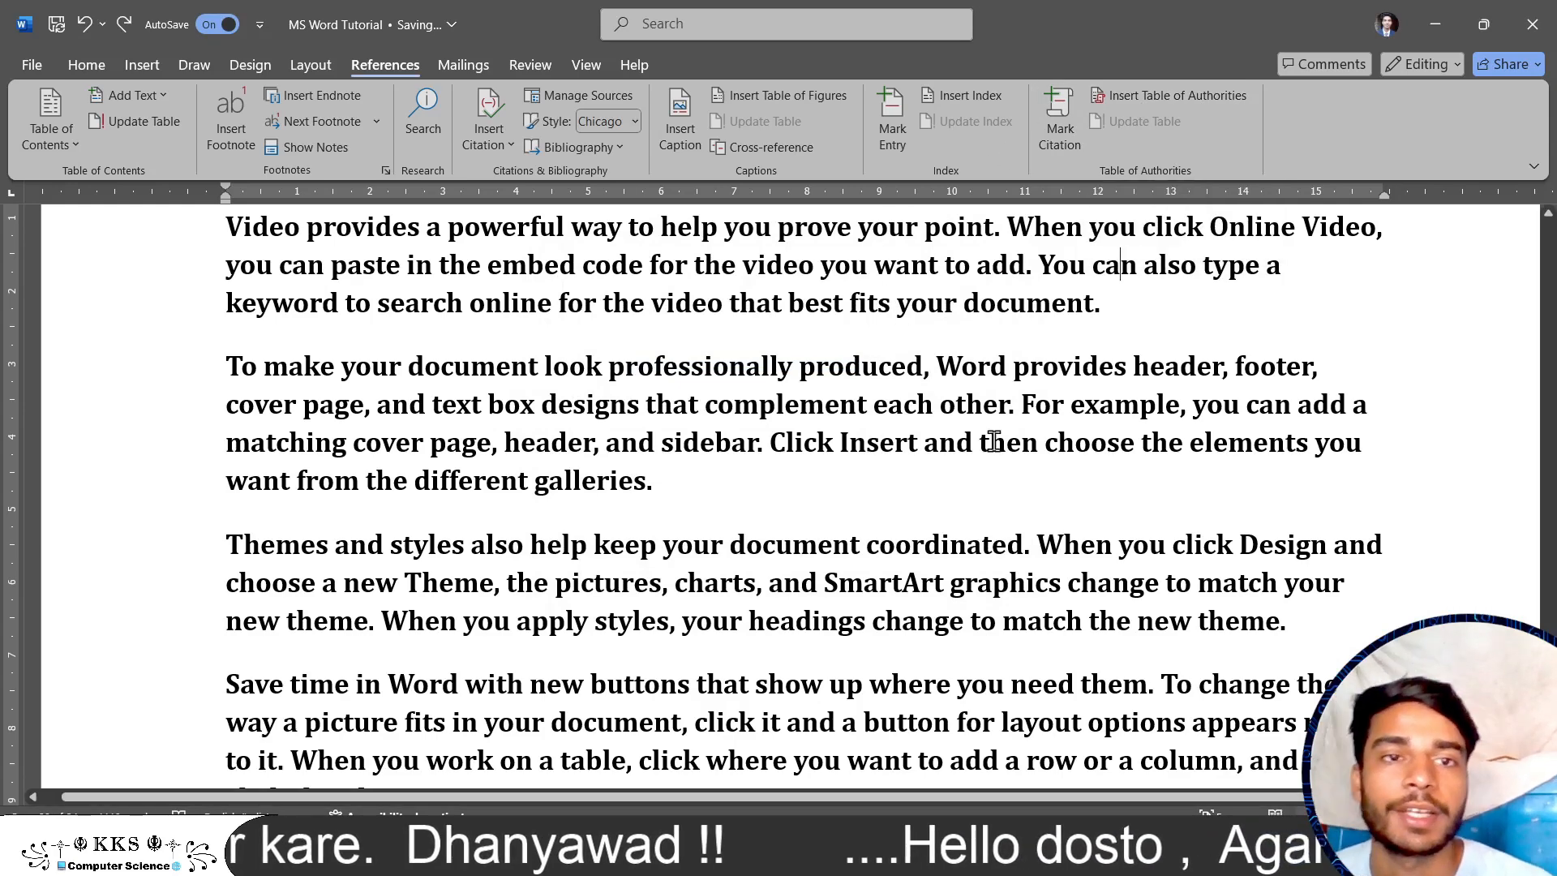
Add an empty line below the last sample paragraph, which starts "Reading is easier".
{"action": "scroll", "coordinate": [1001, 454], "scroll_direction": "down", "scroll_amount": 1}
{"action": "scroll", "coordinate": [1001, 454], "scroll_direction": "down", "scroll_amount": 4}
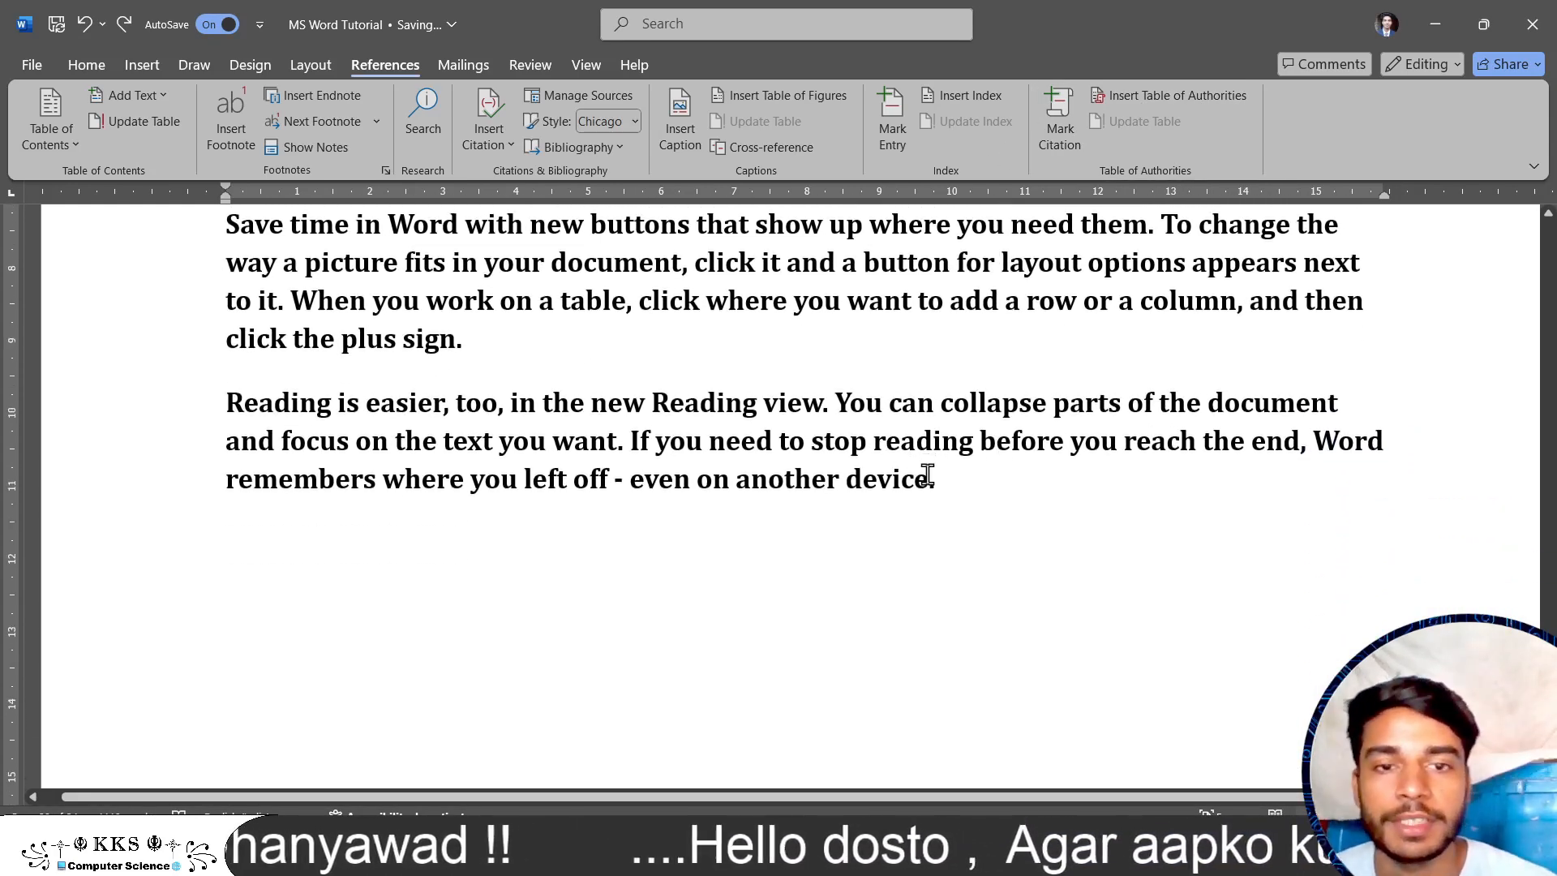
{"action": "left_click_drag", "start_coordinate": [943, 473], "coordinate": [241, 408]}
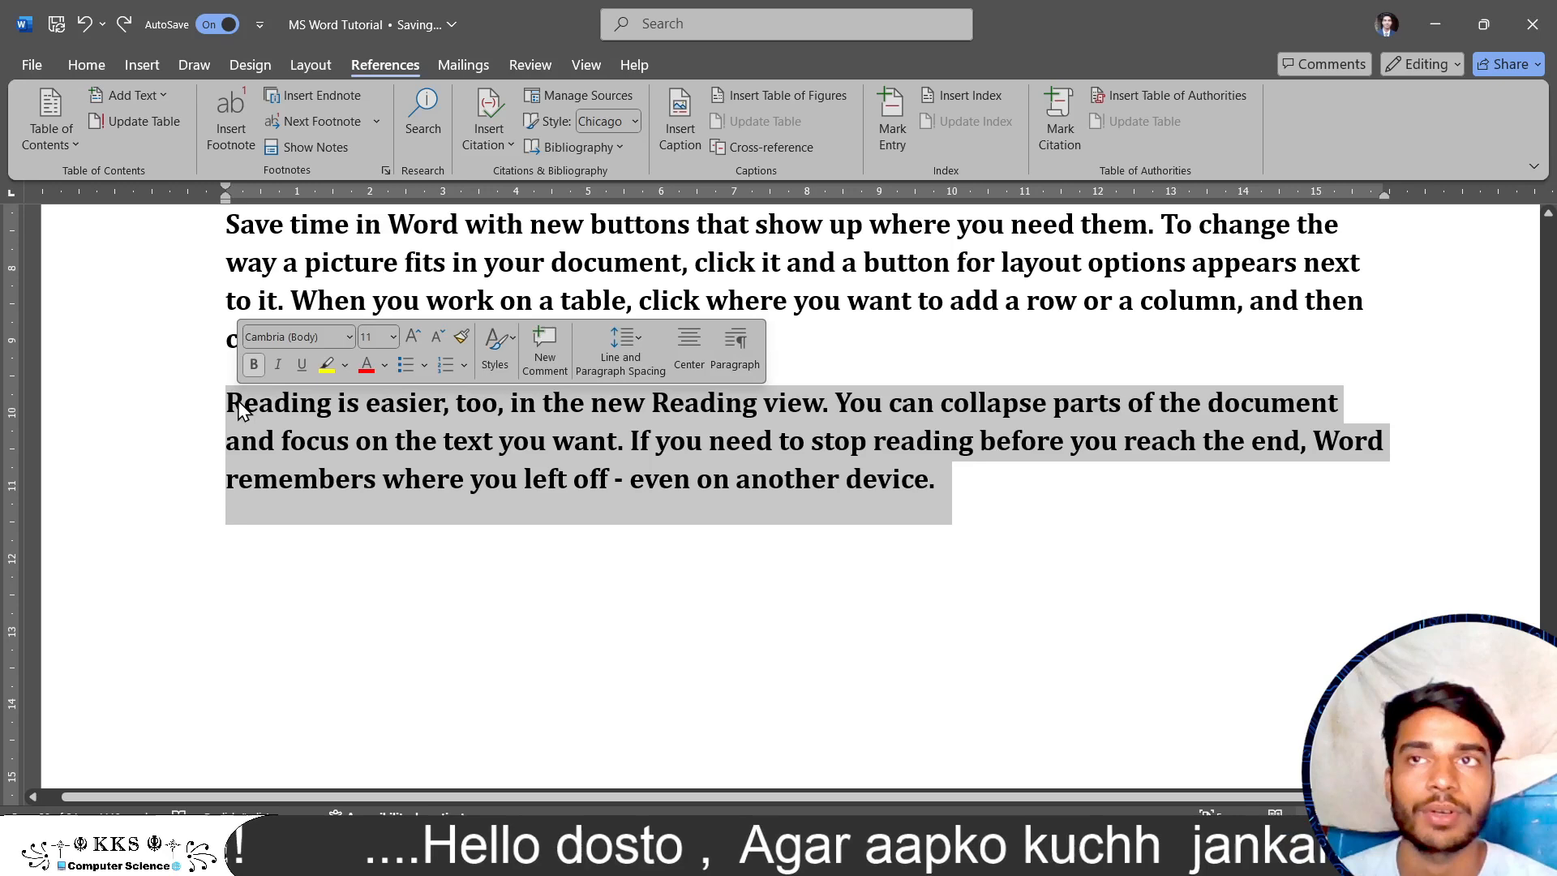
{"action": "left_click", "coordinate": [962, 480]}
{"action": "left_click_drag", "start_coordinate": [943, 478], "coordinate": [239, 403]}
{"action": "left_click", "coordinate": [789, 403]}
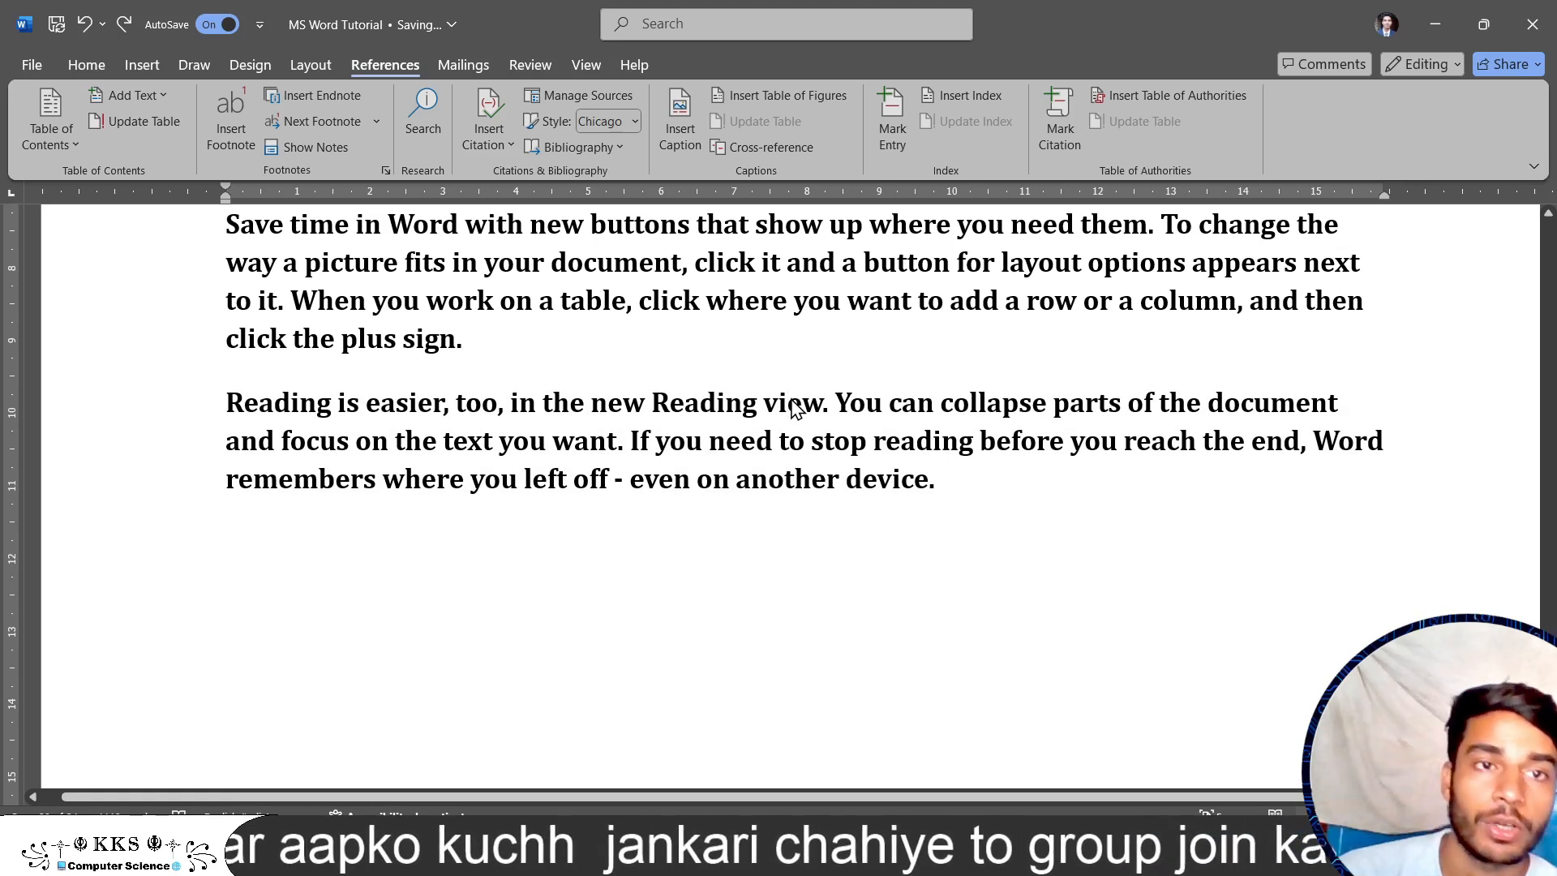
{"action": "left_click", "coordinate": [999, 485]}
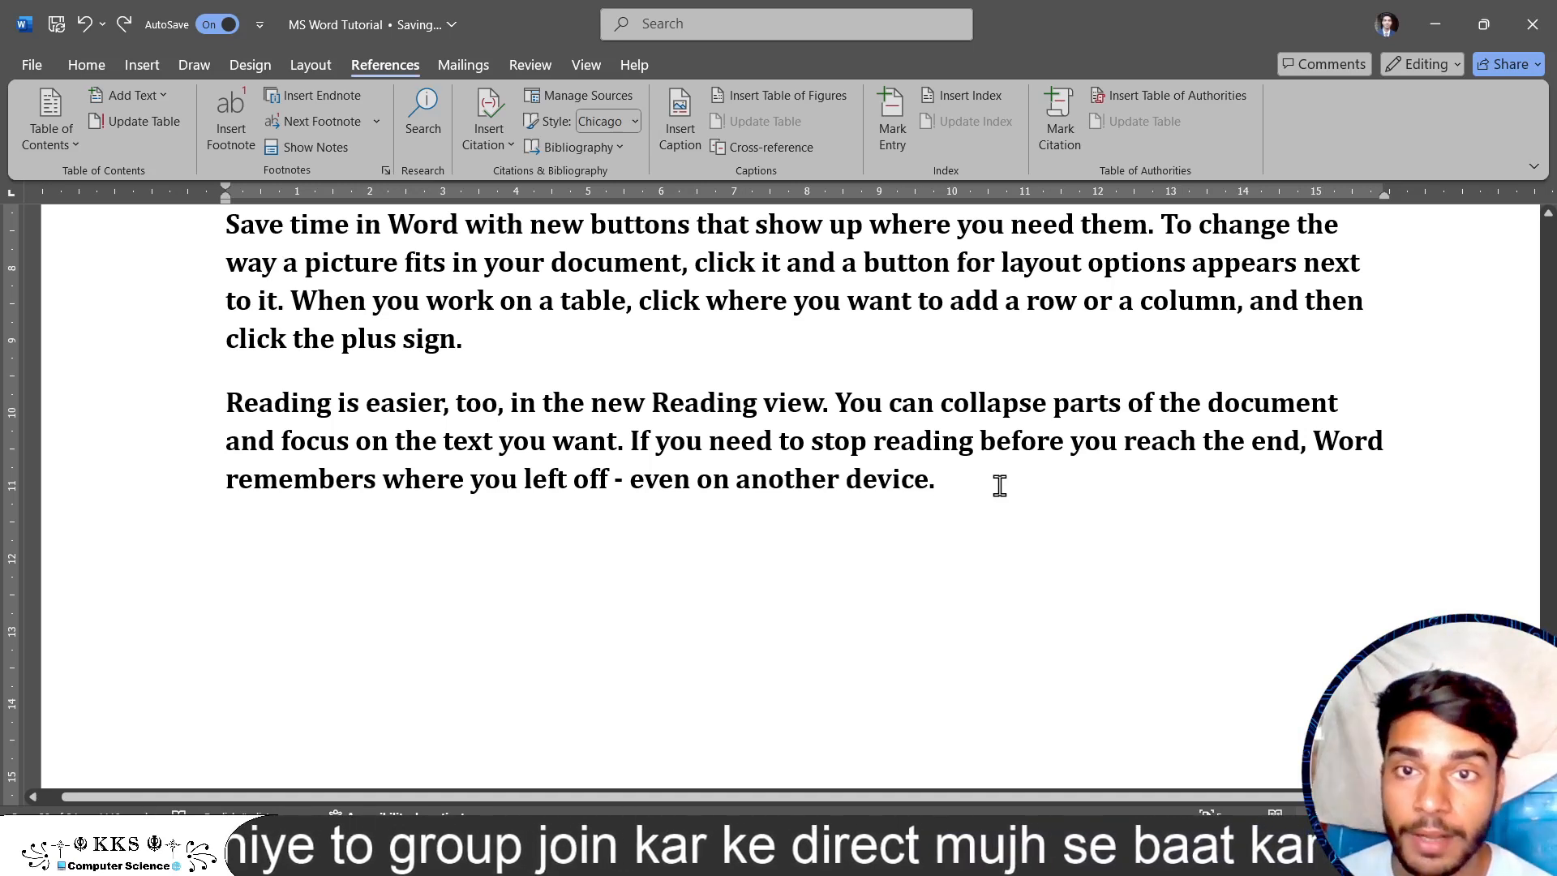
{"action": "key", "text": "Return"}
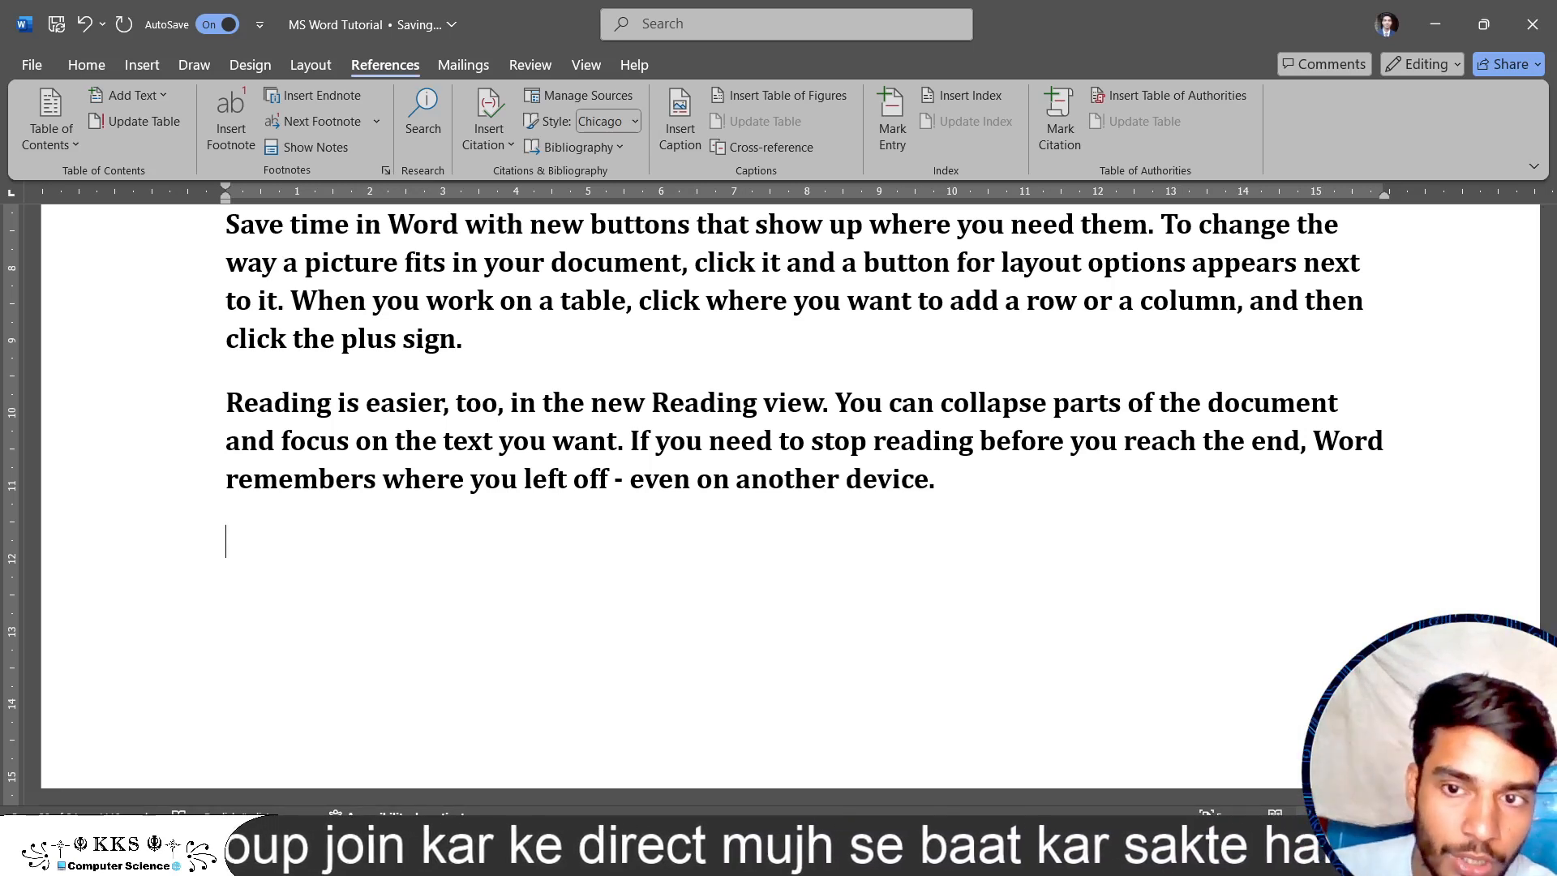
Examine the categories and format options for a table of authorities without inserting one.
{"action": "left_click", "coordinate": [1159, 104]}
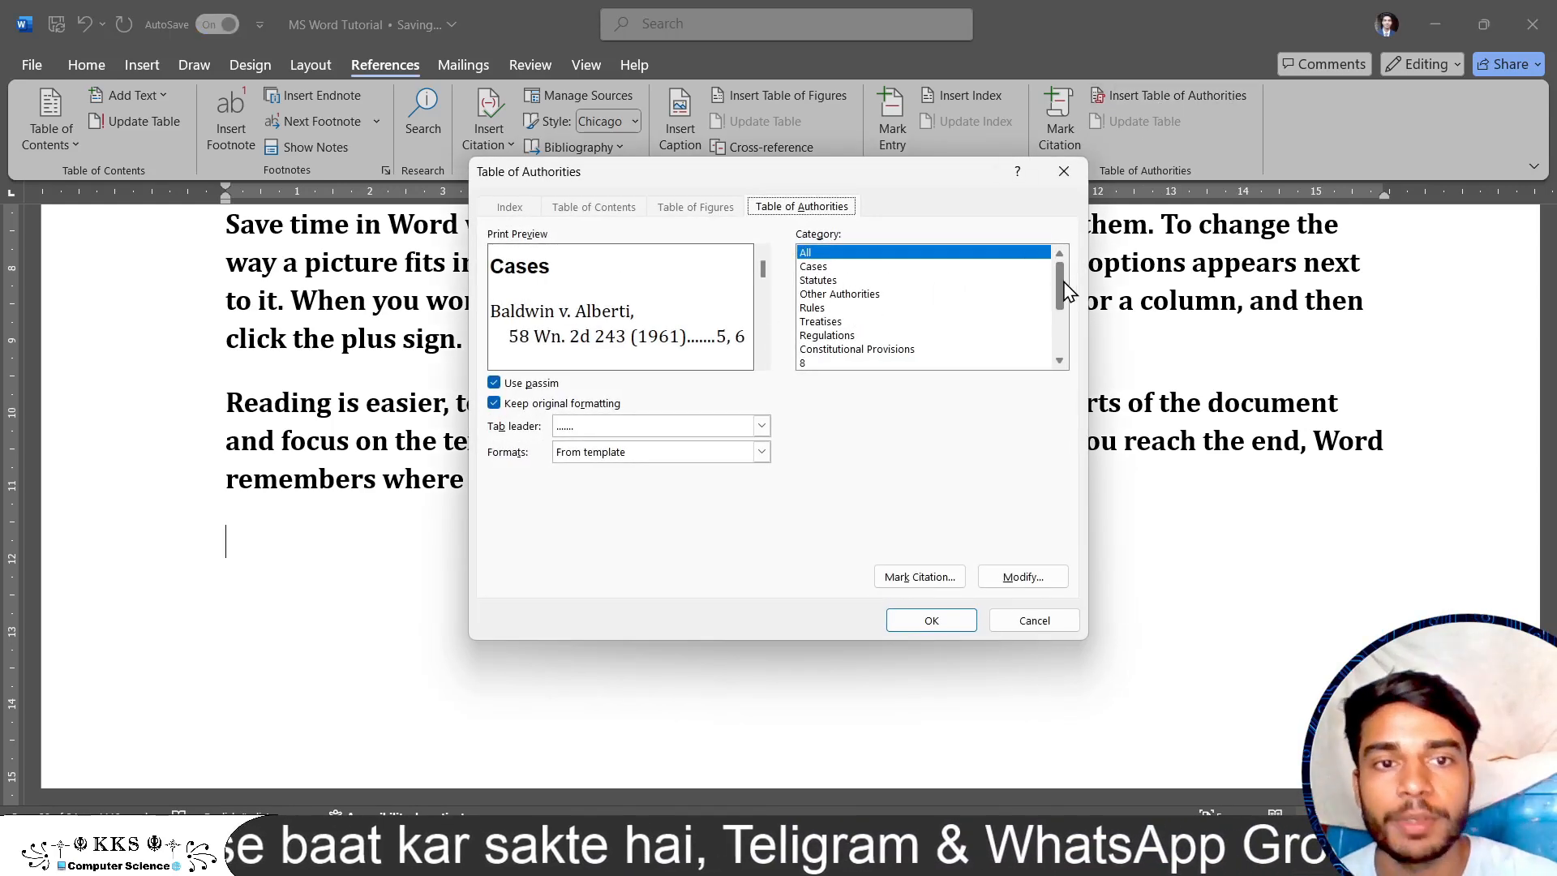
{"action": "mouse_move", "coordinate": [1060, 288]}
{"action": "left_mouse_down"}
{"action": "mouse_move", "coordinate": [1060, 336]}
{"action": "mouse_move", "coordinate": [1057, 278]}
{"action": "left_mouse_up"}
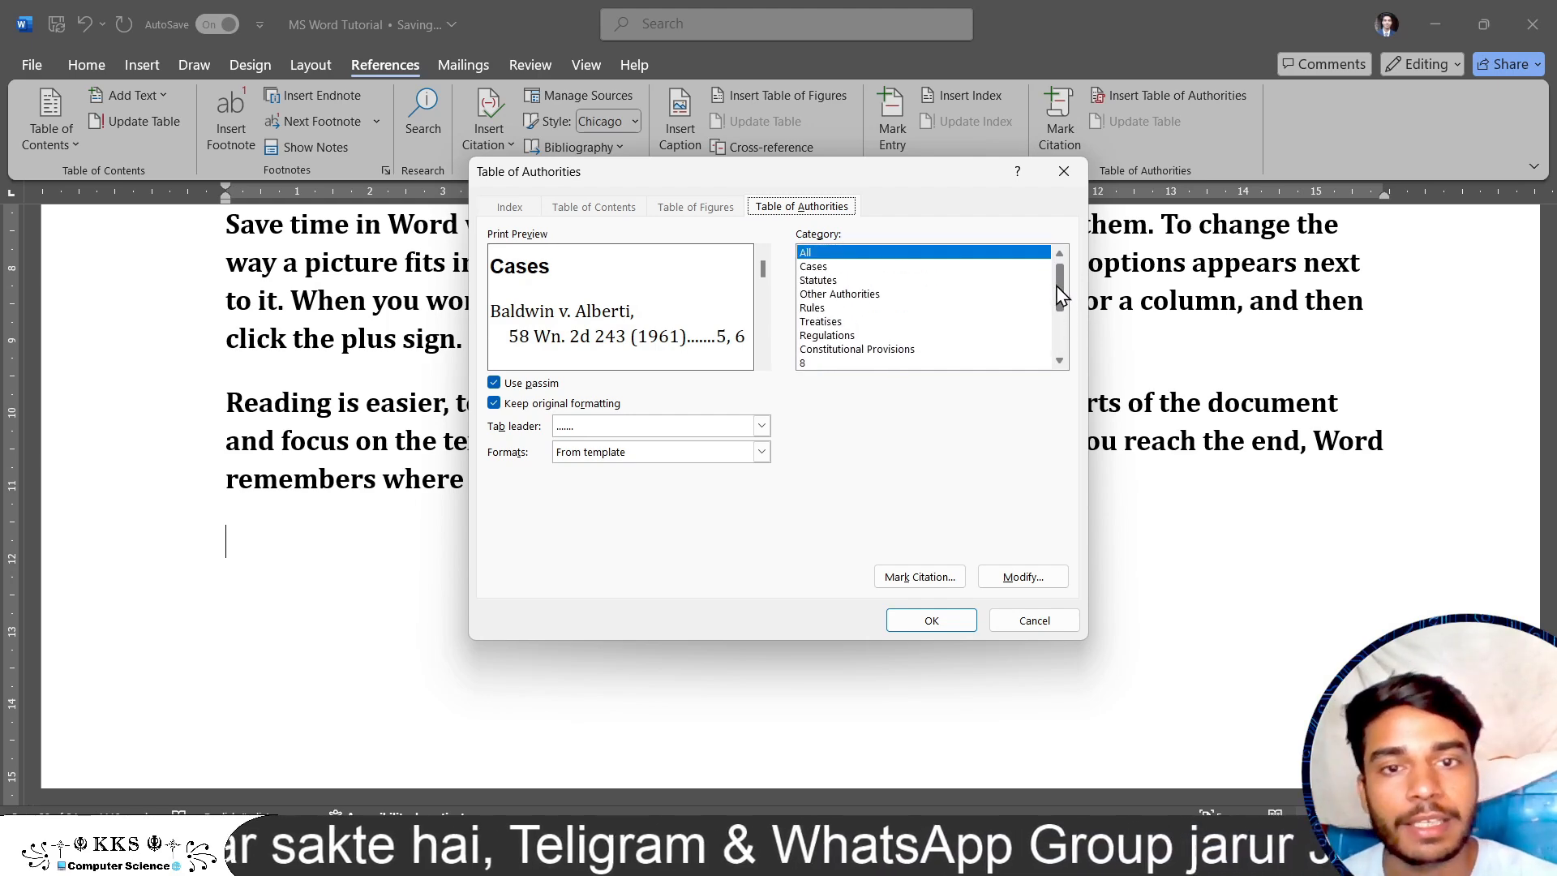
{"action": "left_click", "coordinate": [1053, 624]}
Review the sample paragraphs under the "References → table of authorities" heading, from "Video provides" to "Save time in Word".
{"action": "scroll", "coordinate": [1036, 392], "scroll_direction": "up", "scroll_amount": 6}
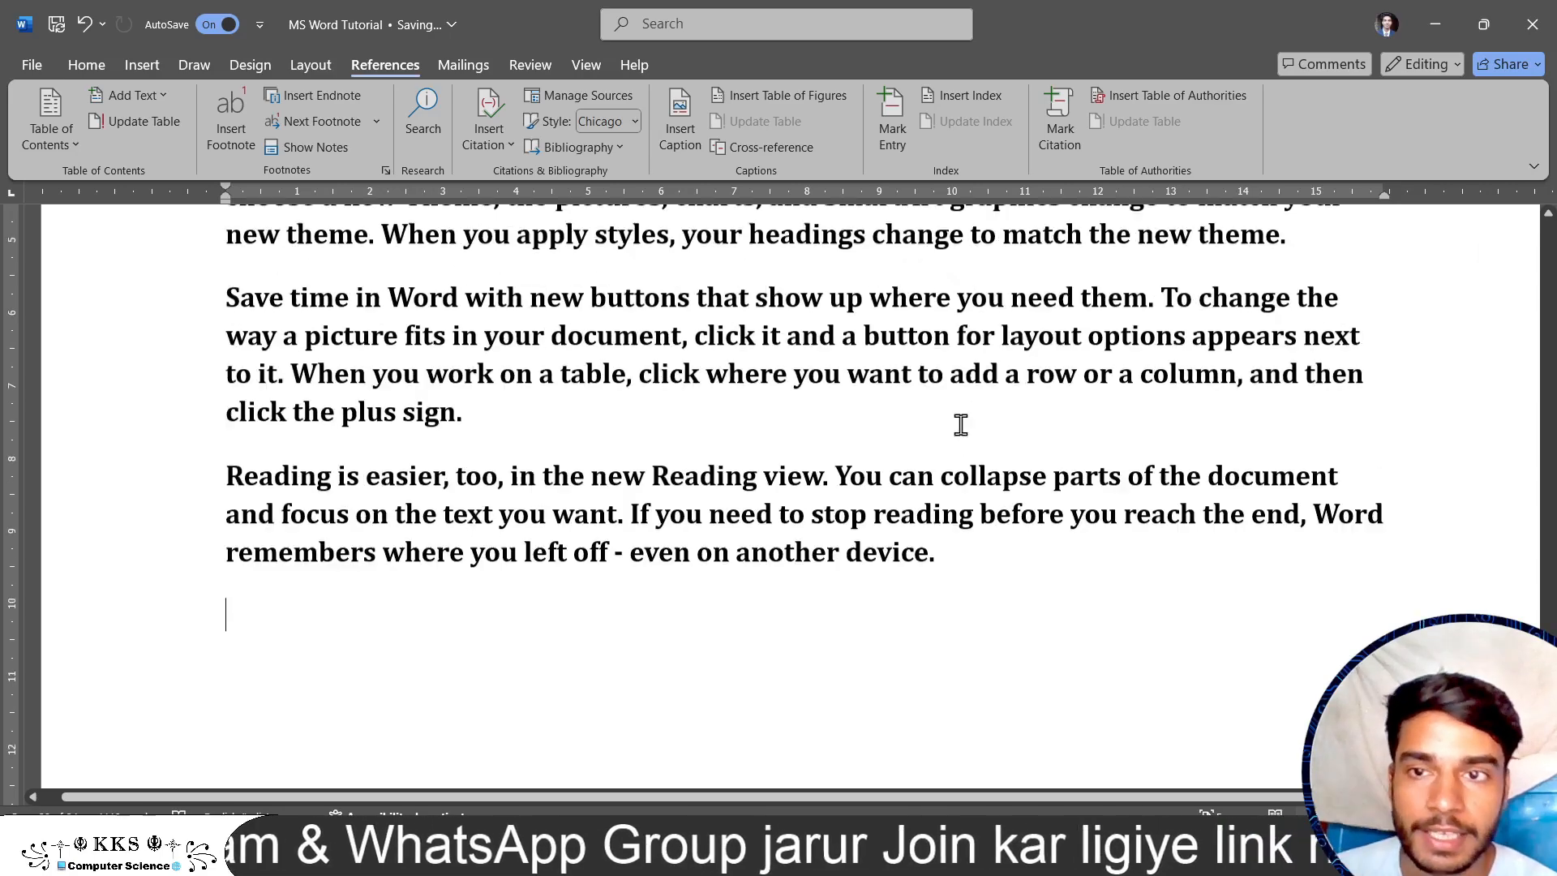
{"action": "scroll", "coordinate": [649, 403], "scroll_direction": "up", "scroll_amount": 1}
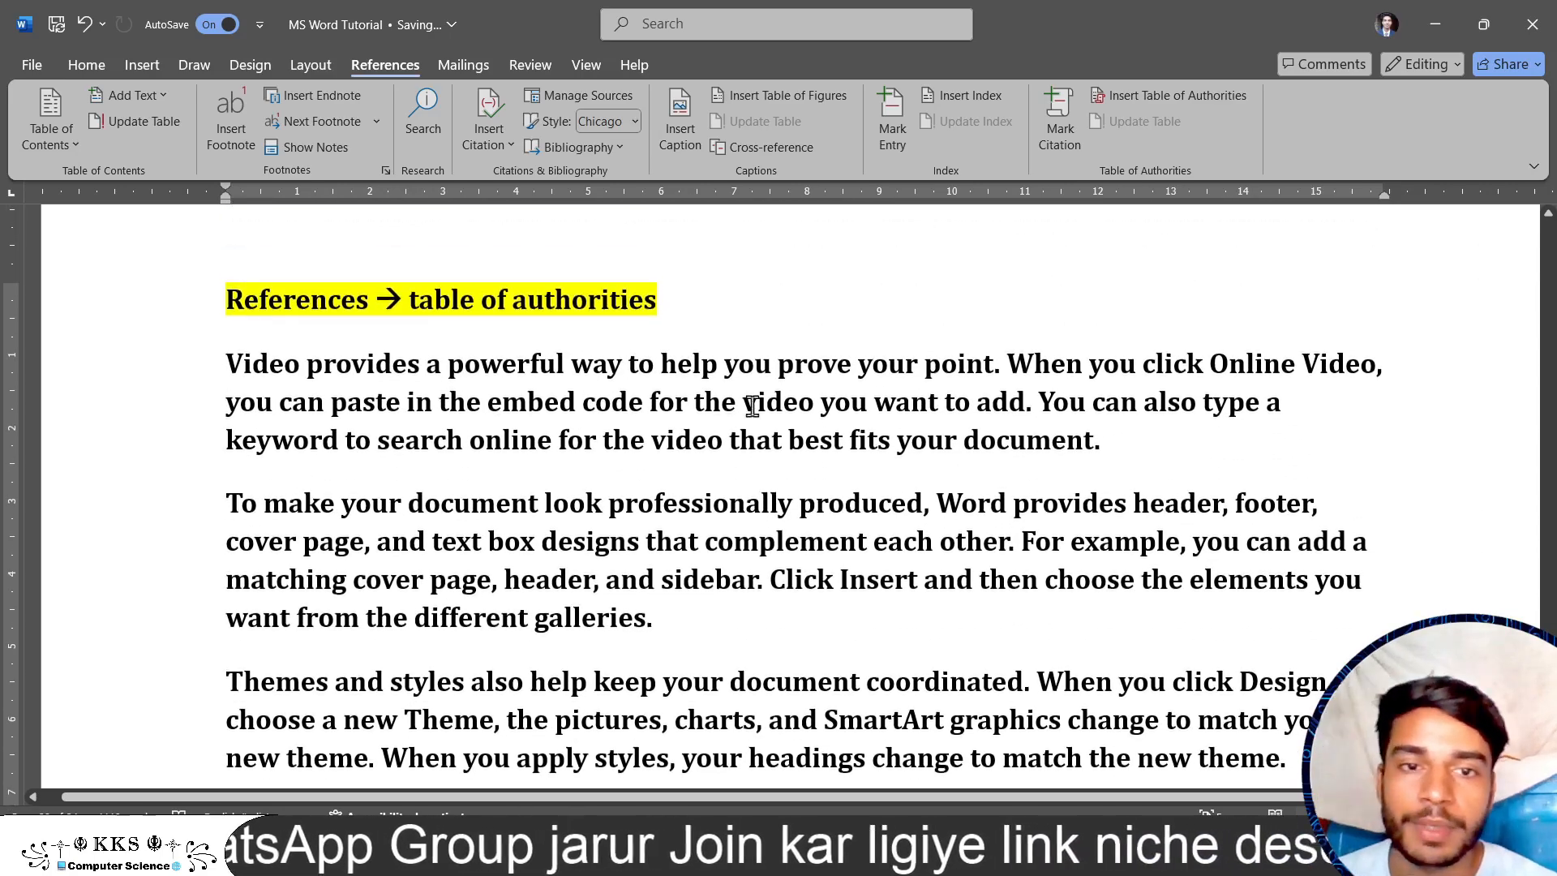
{"action": "left_click_drag", "start_coordinate": [959, 442], "coordinate": [240, 369]}
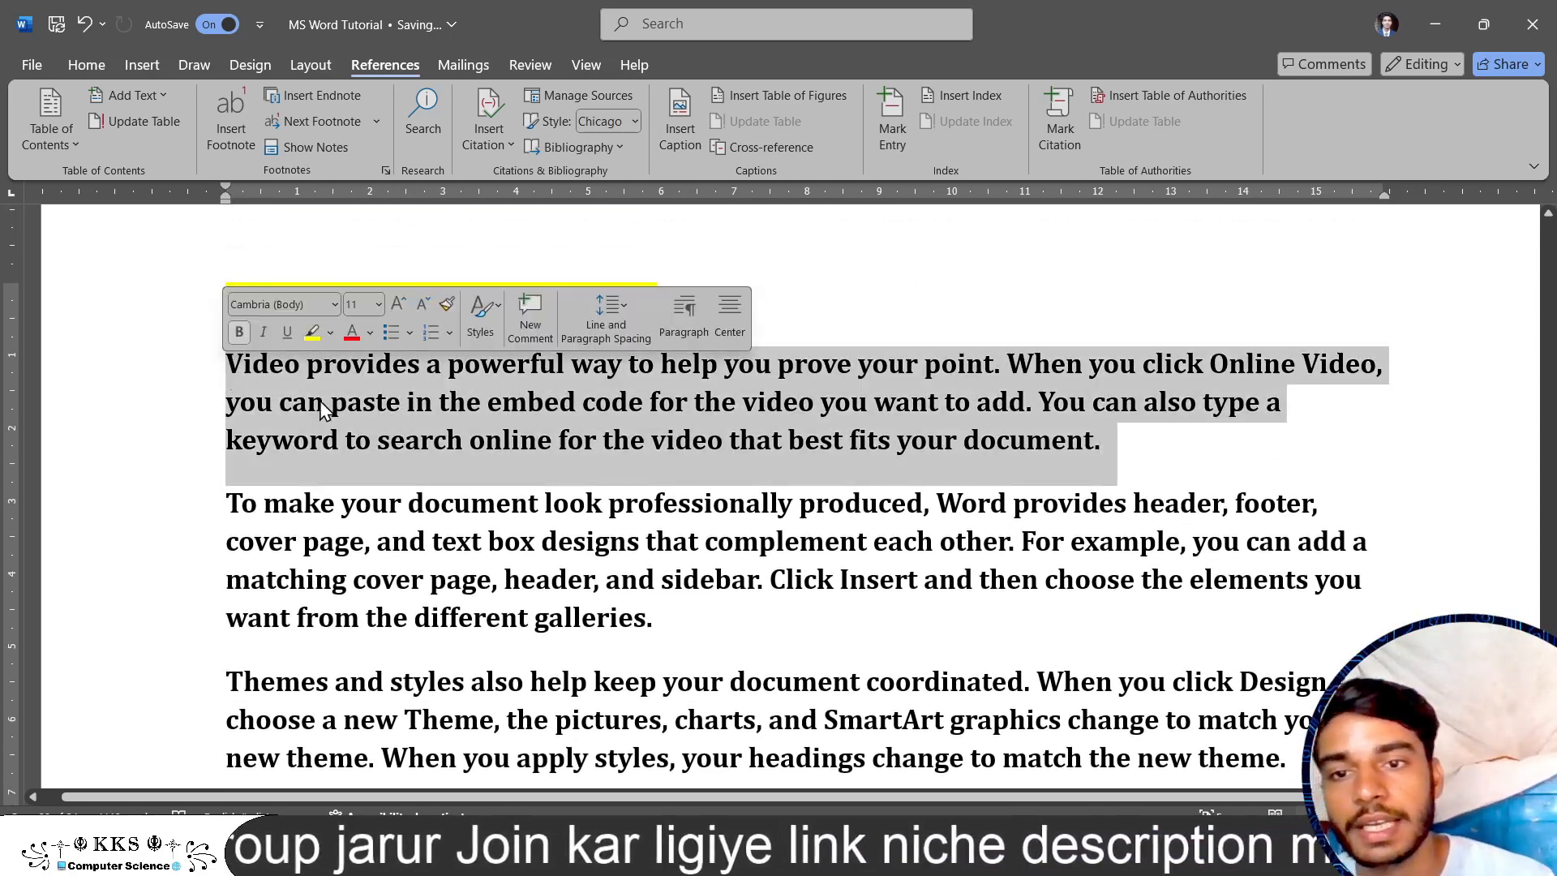
{"action": "left_click_drag", "start_coordinate": [652, 620], "coordinate": [345, 509]}
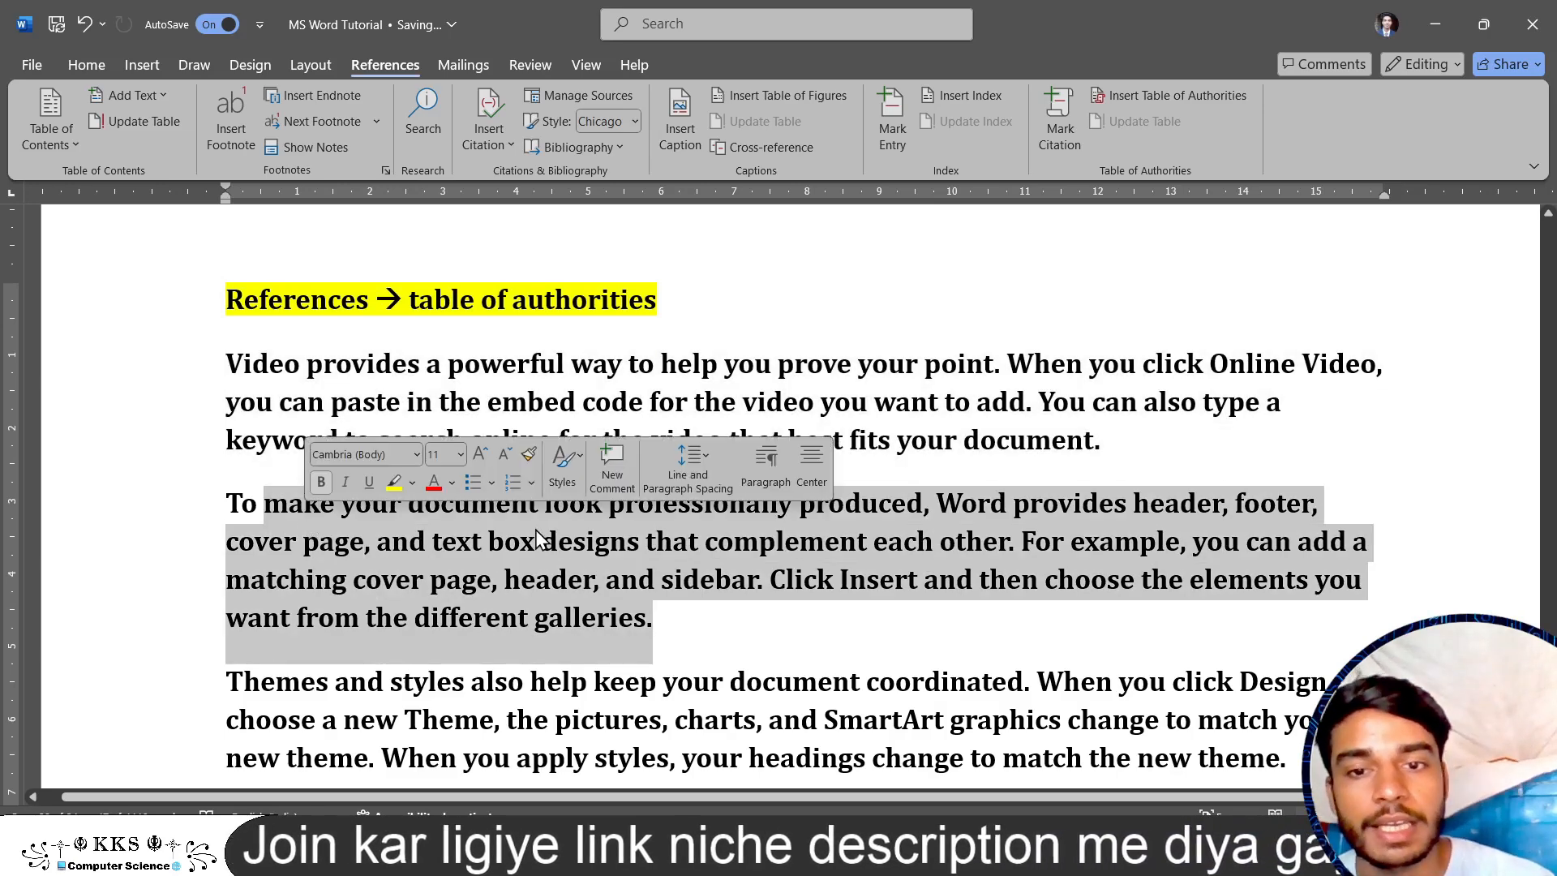
{"action": "scroll", "coordinate": [604, 562], "scroll_direction": "down", "scroll_amount": 4}
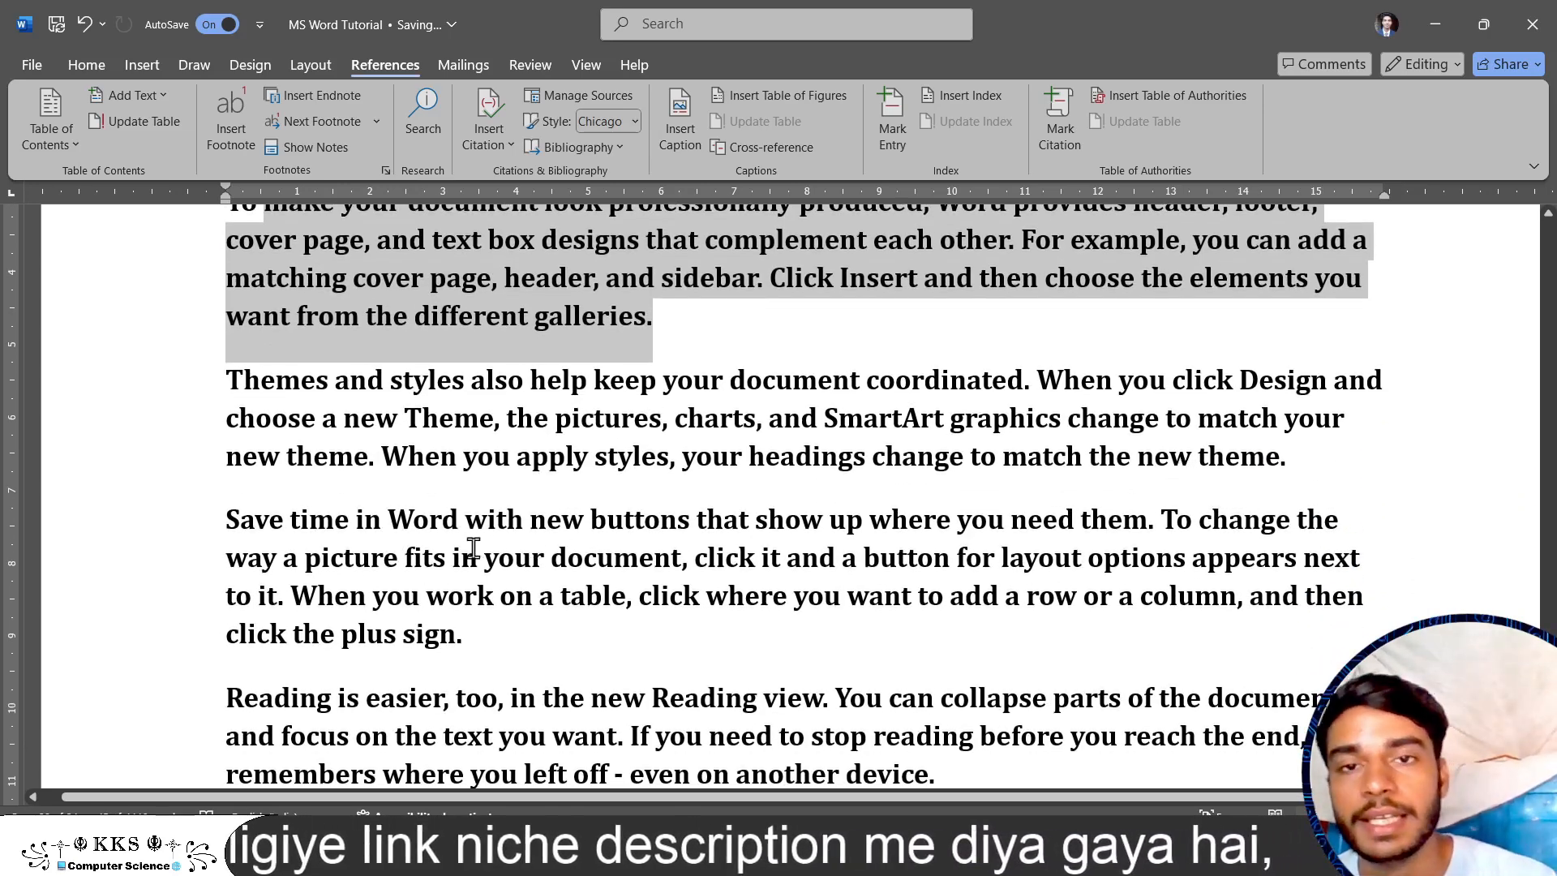
{"action": "scroll", "coordinate": [472, 548], "scroll_direction": "down", "scroll_amount": 2}
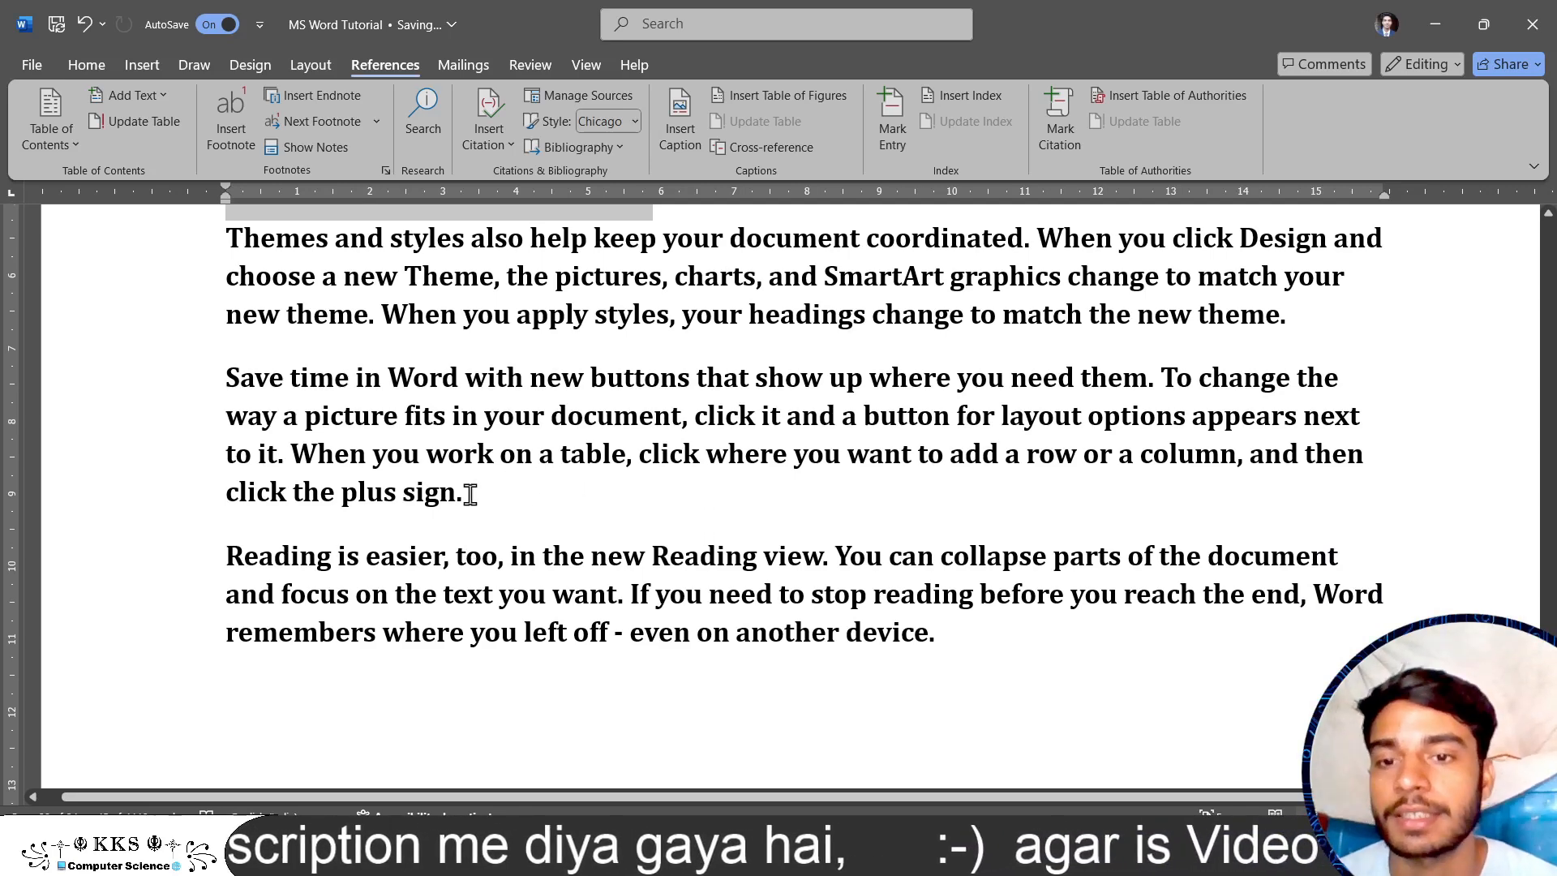
{"action": "left_click_drag", "start_coordinate": [469, 493], "coordinate": [229, 378]}
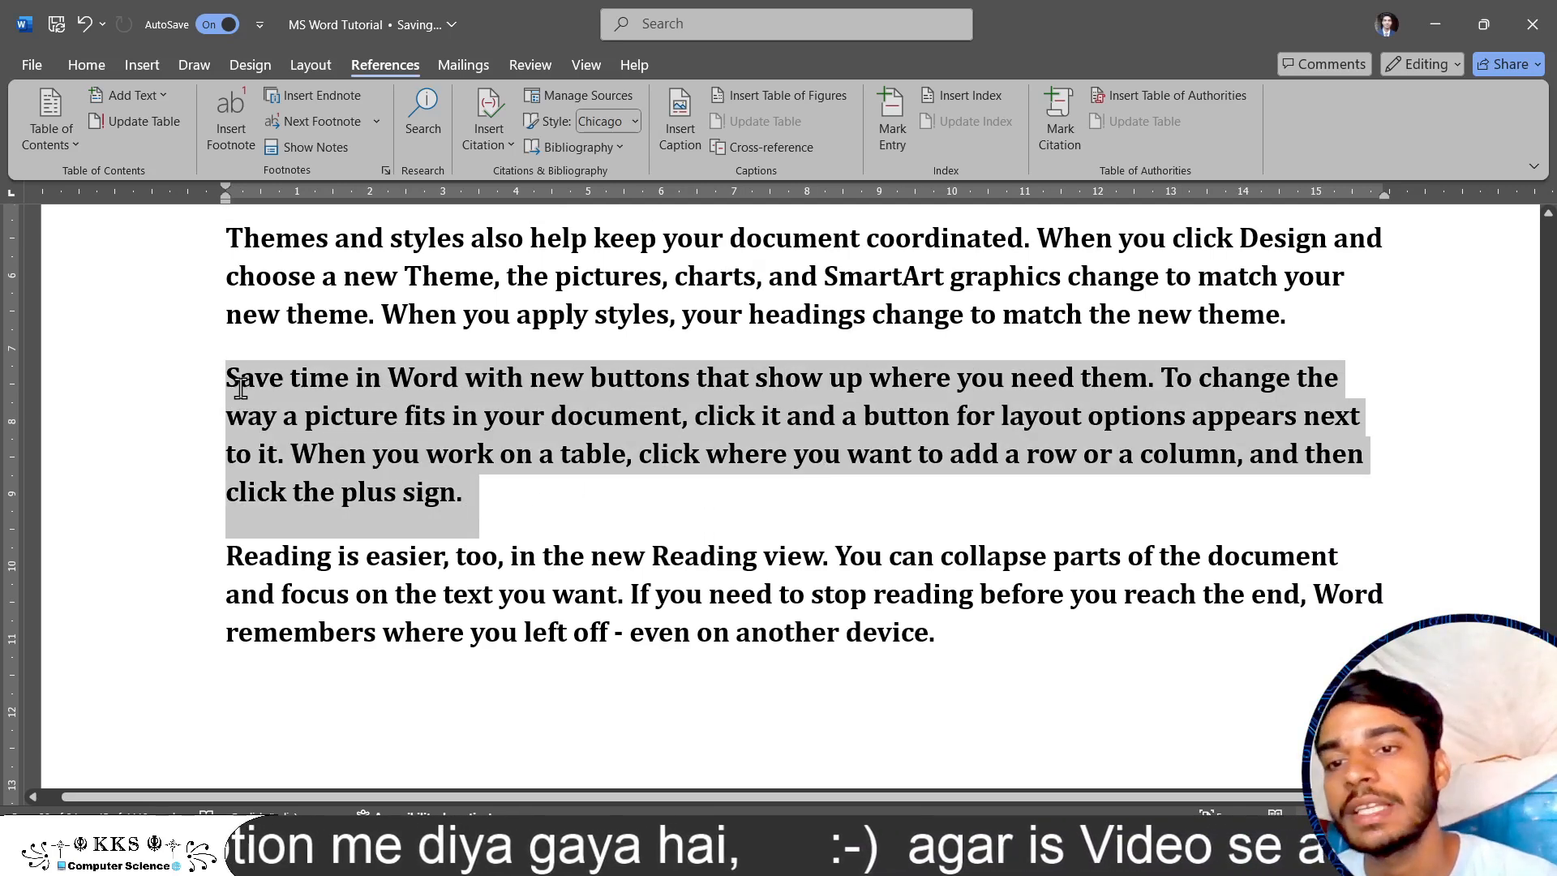
{"action": "left_click", "coordinate": [486, 504]}
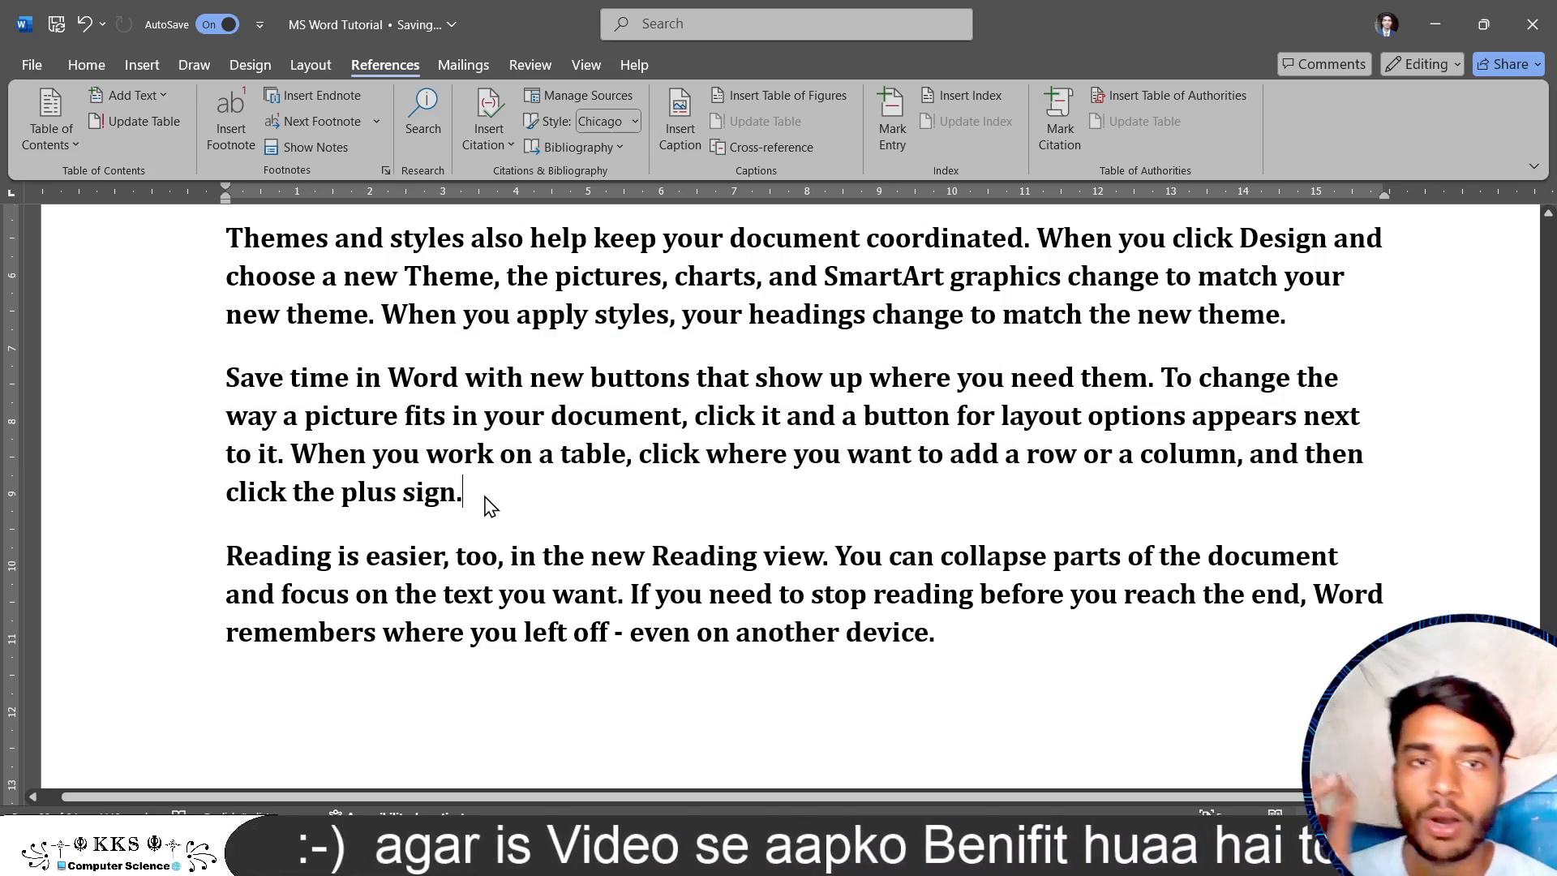
Try to insert a From template table of authorities for All categories on the empty line below the last sample paragraph.
{"action": "left_click", "coordinate": [1200, 93]}
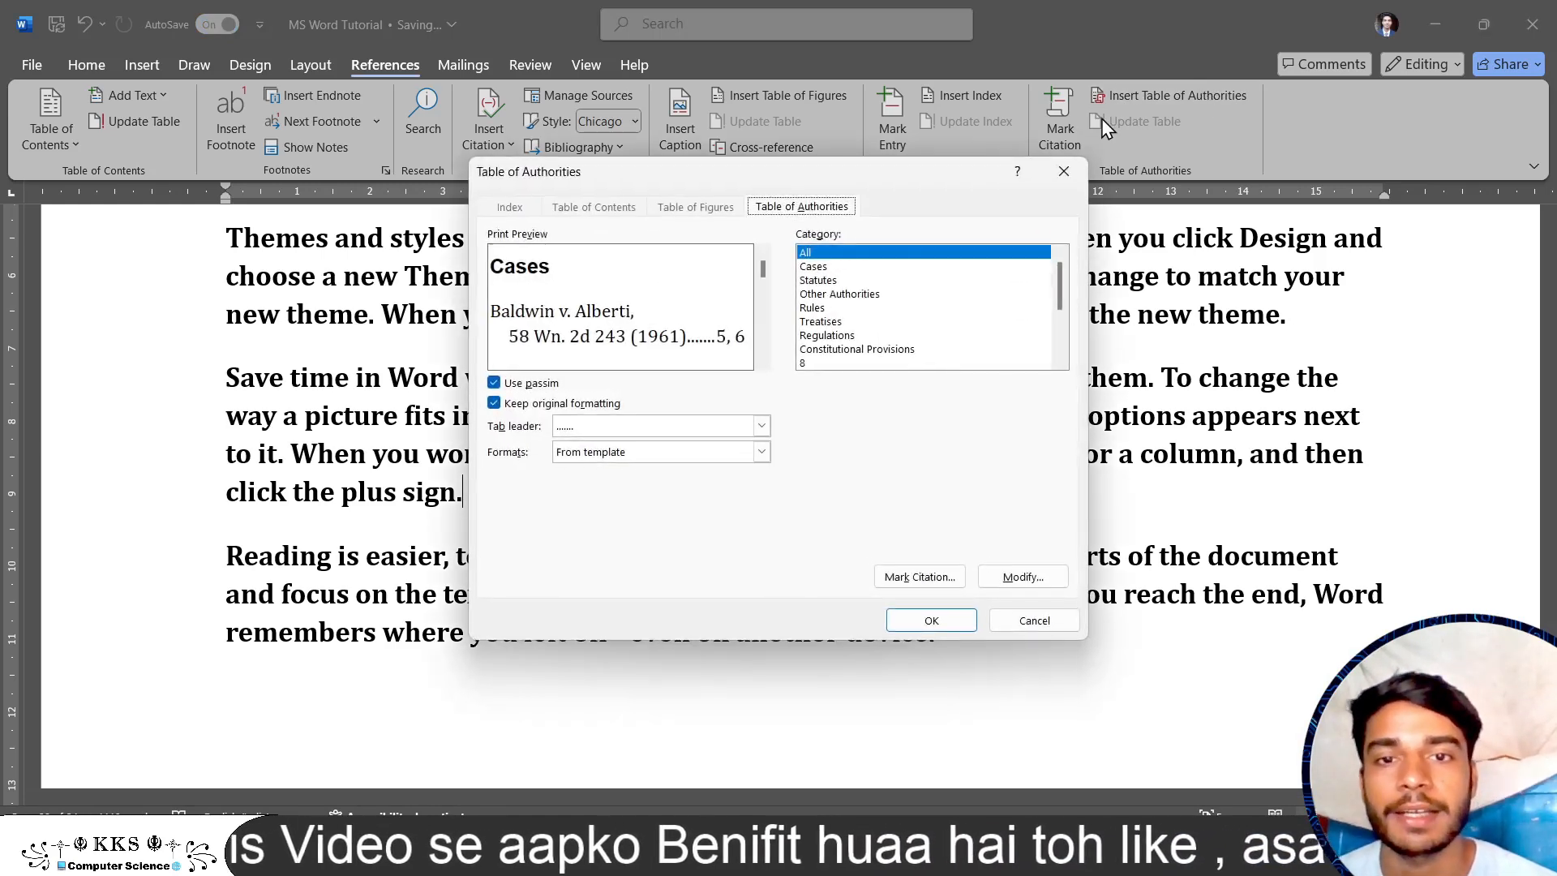
{"action": "left_click", "coordinate": [1063, 171]}
{"action": "scroll", "coordinate": [629, 504], "scroll_direction": "down", "scroll_amount": 5}
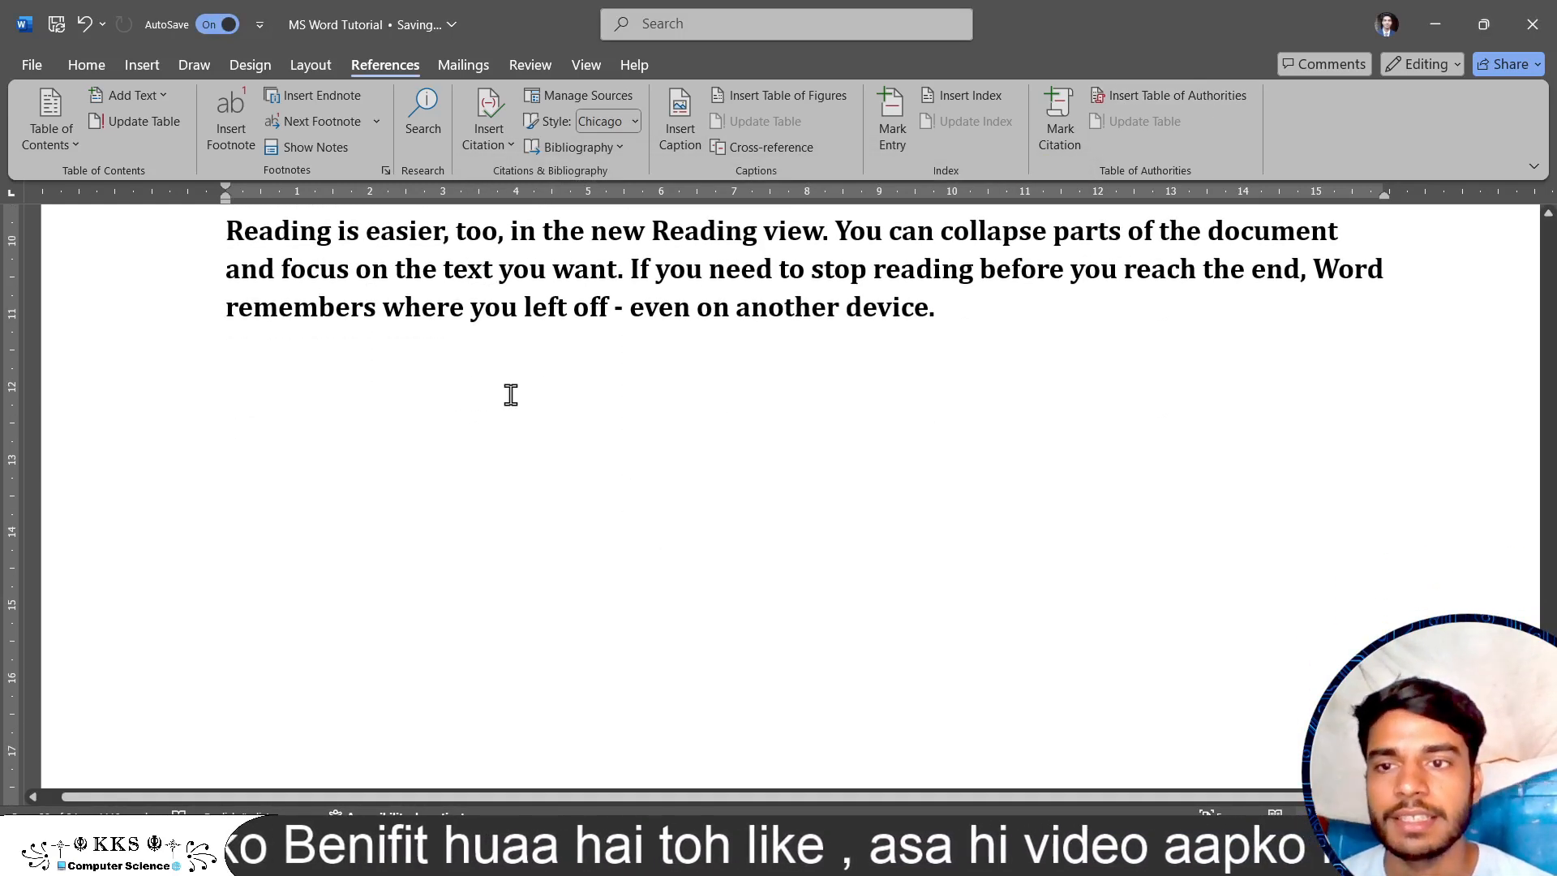
{"action": "left_click", "coordinate": [1161, 91]}
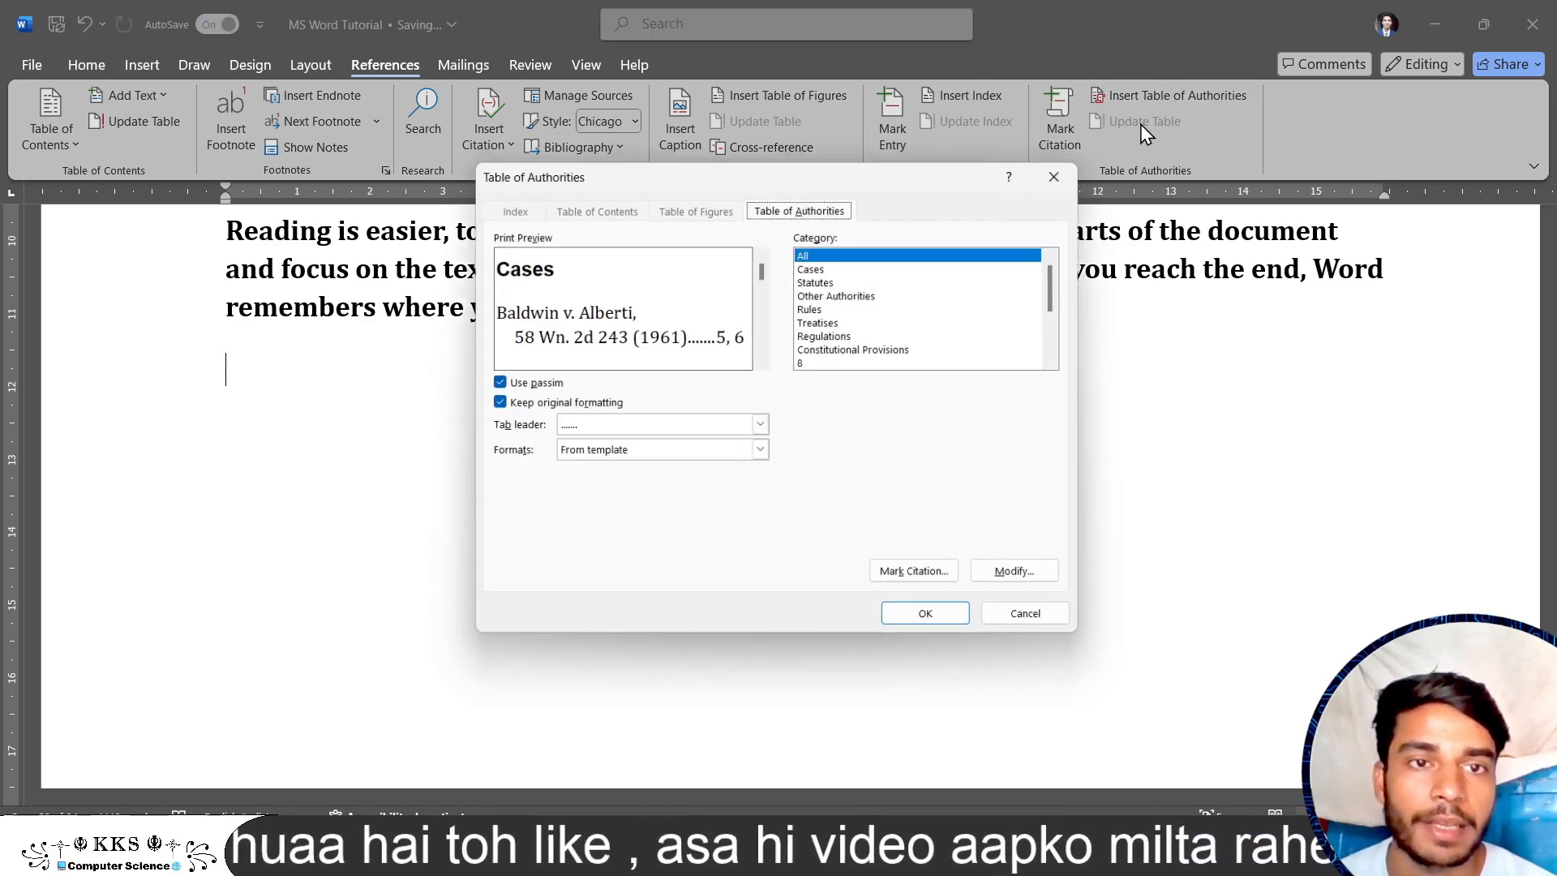
{"action": "left_click", "coordinate": [932, 620]}
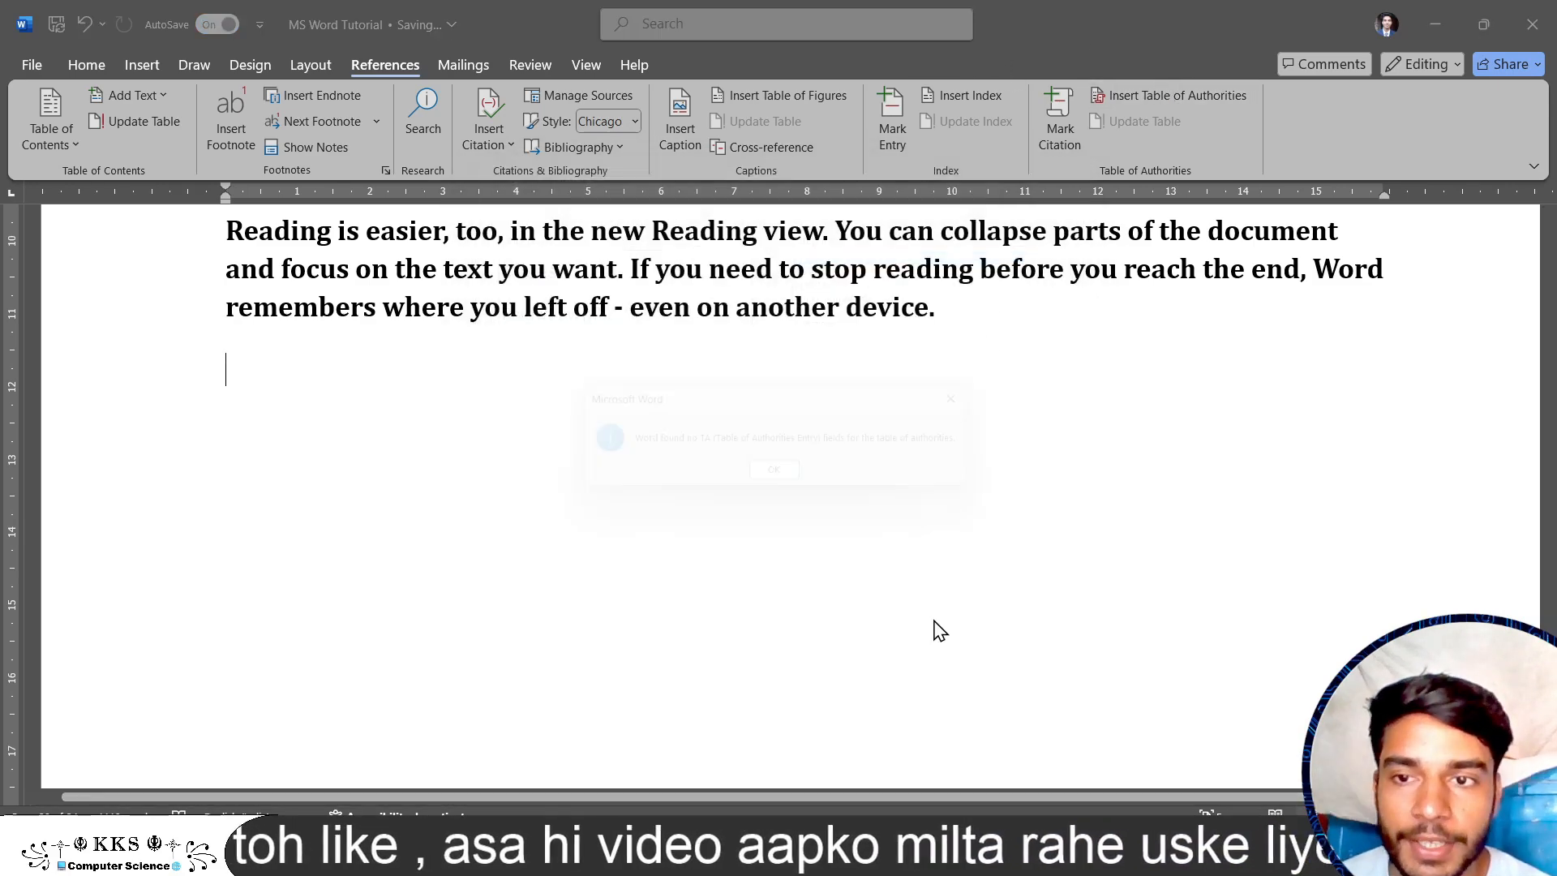
{"action": "left_click", "coordinate": [782, 482]}
{"action": "scroll", "coordinate": [781, 476], "scroll_direction": "up", "scroll_amount": 1}
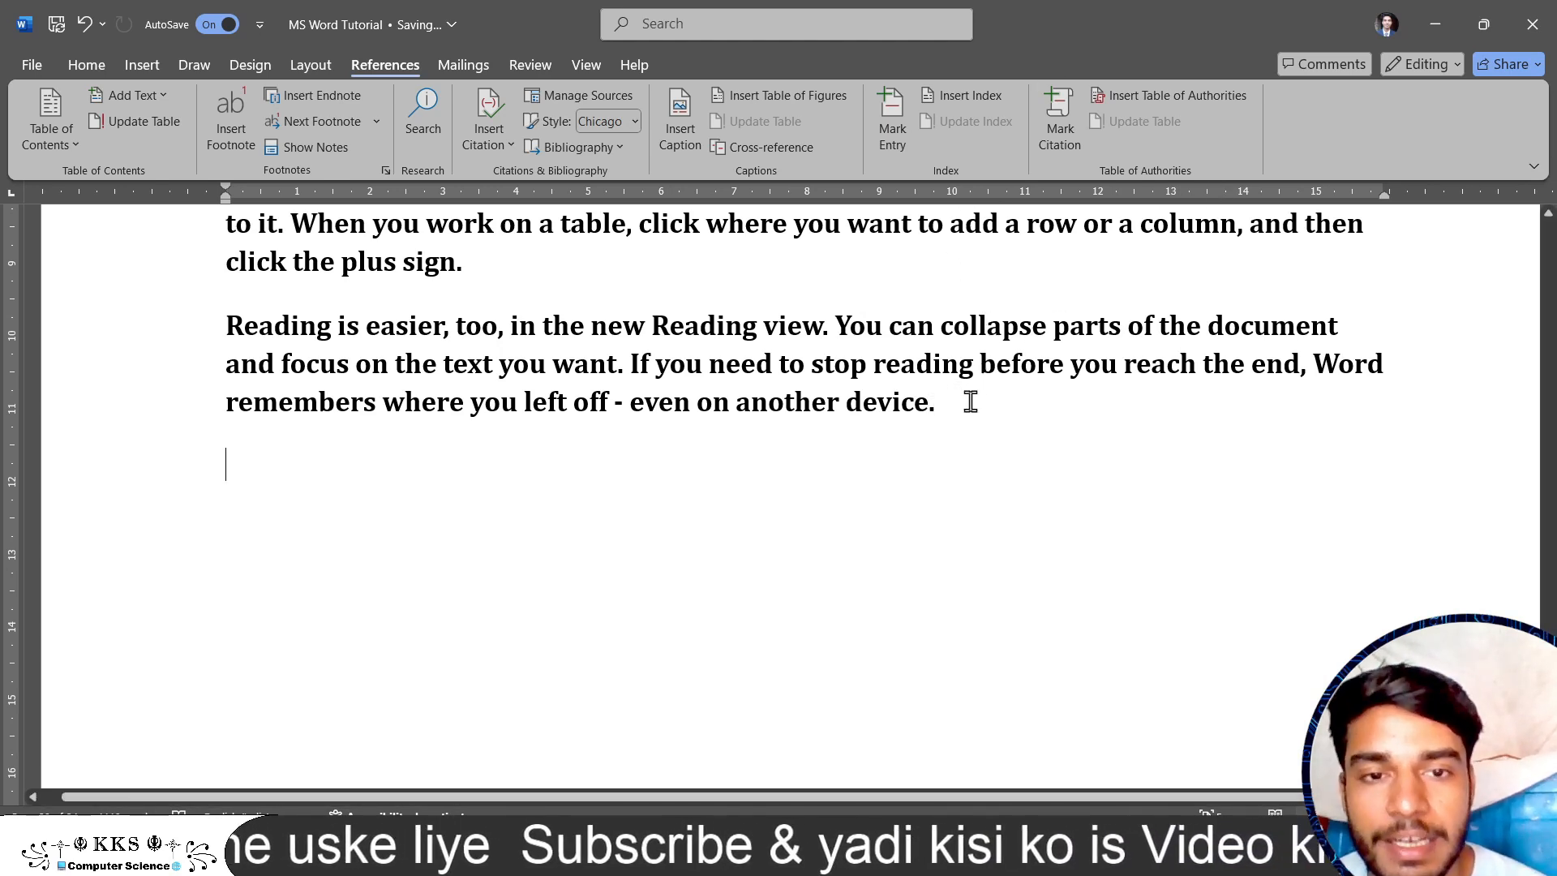
{"action": "left_click_drag", "start_coordinate": [939, 389], "coordinate": [228, 324]}
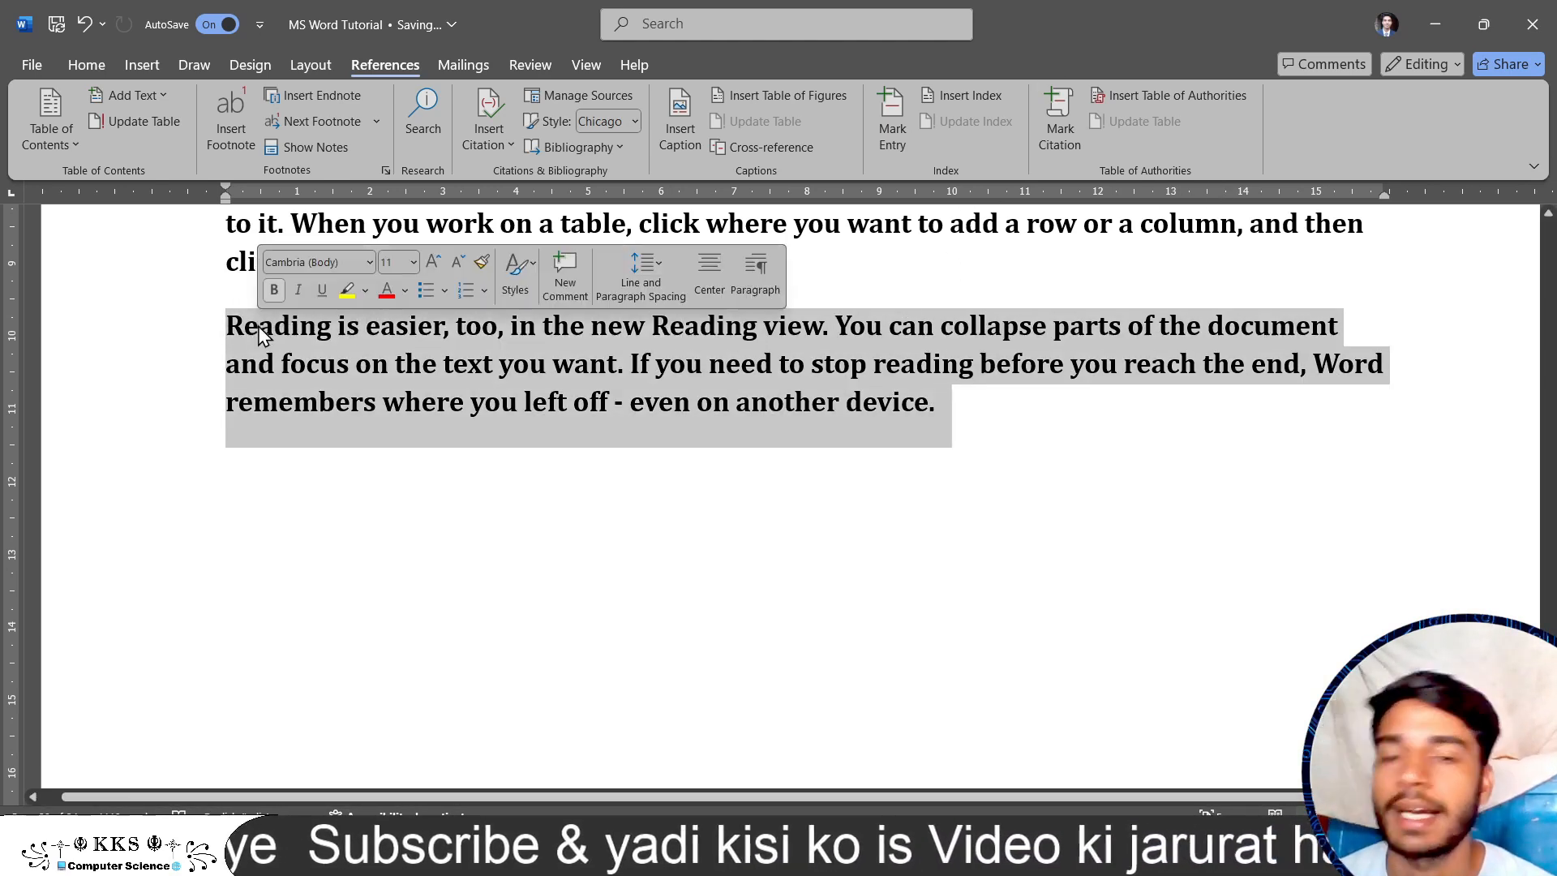
{"action": "left_click", "coordinate": [742, 332]}
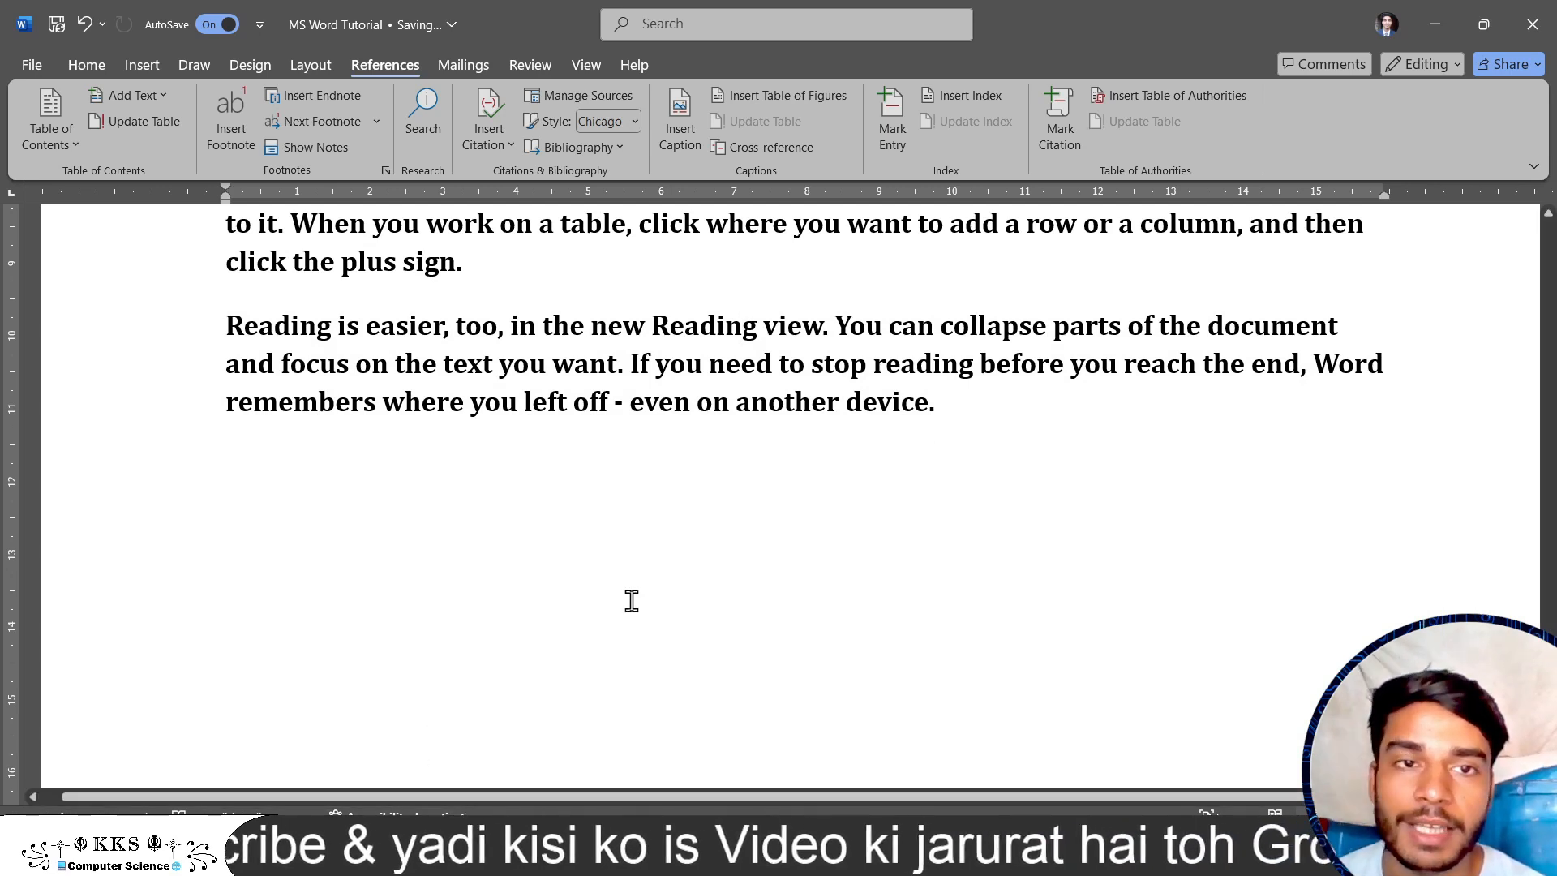
{"action": "left_click", "coordinate": [321, 851]}
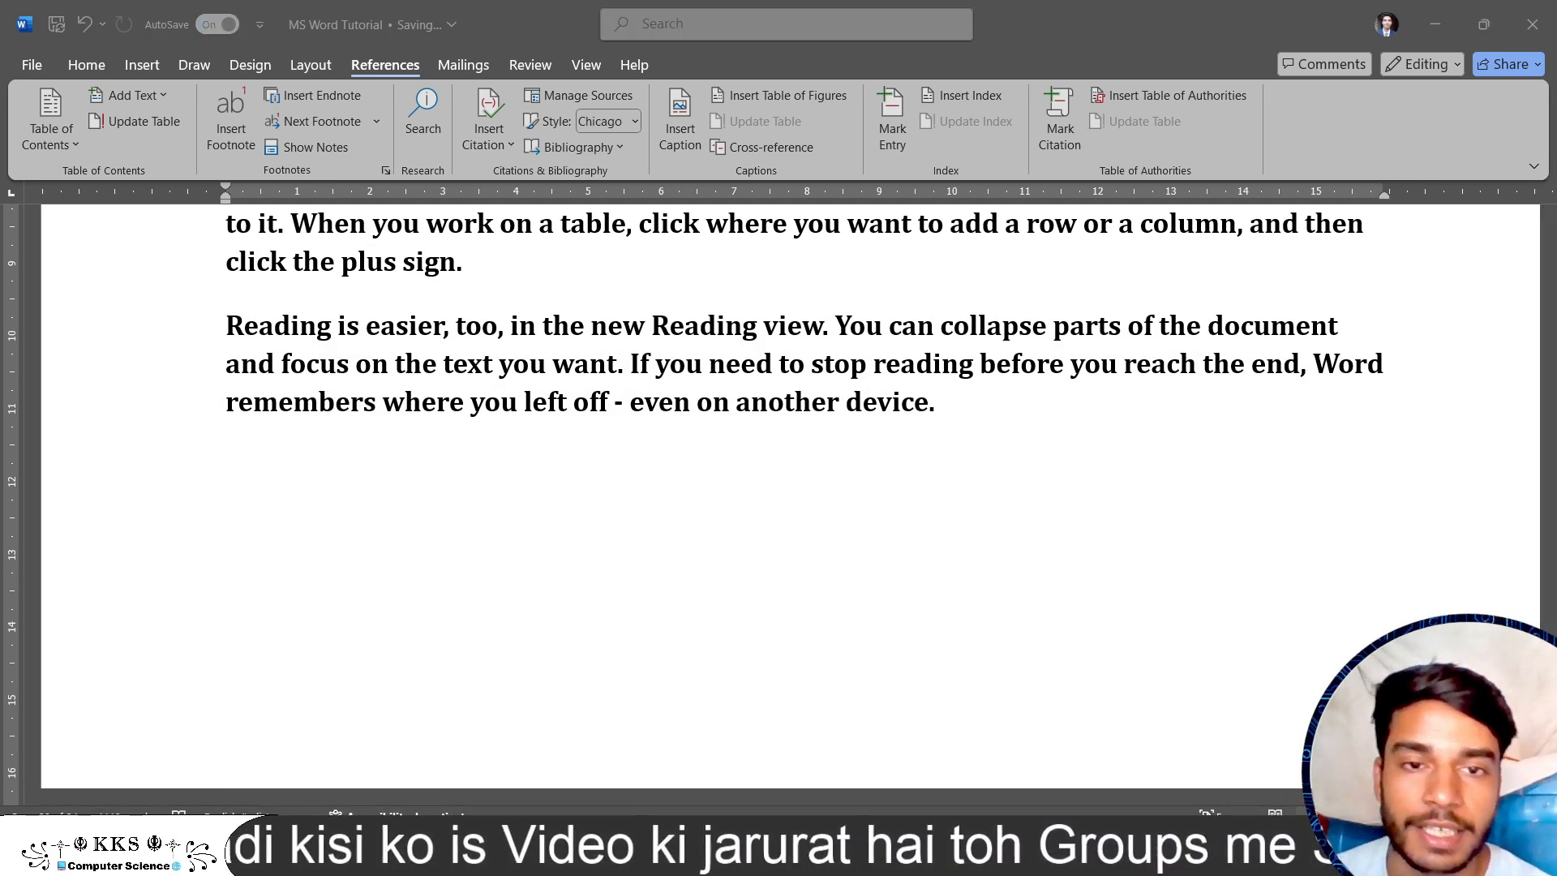